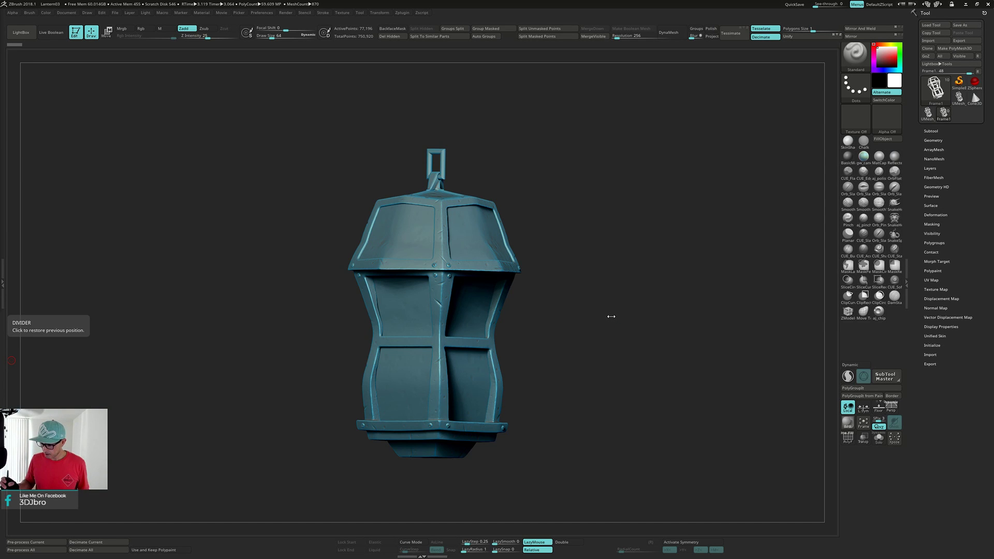
Select the bracket on top of the lantern and examine the whole model from several sides.
left_click_drag(613, 319, 586, 272)
left_click_drag(455, 194, 538, 213)
left_click(431, 167, "alt")
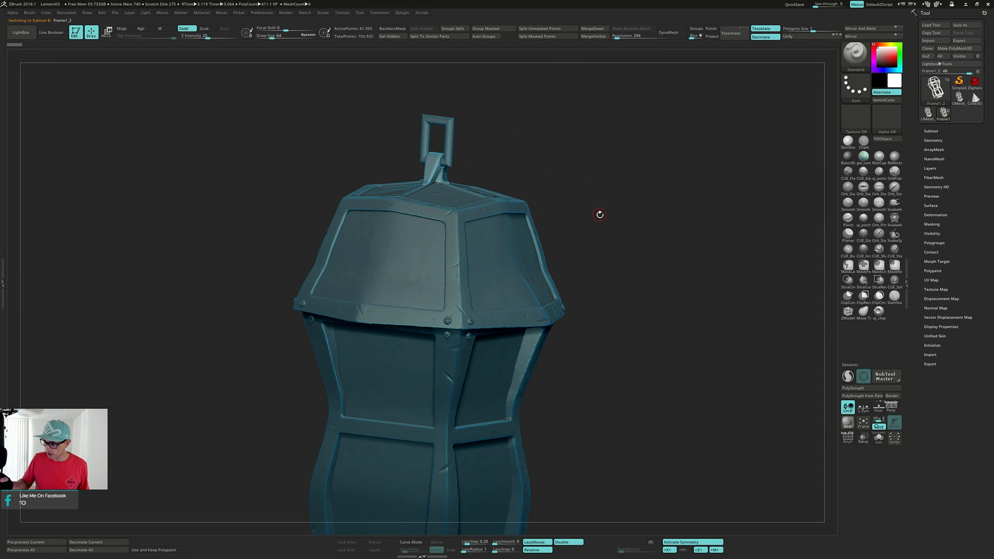
left_click_drag(602, 222, 622, 250, "alt")
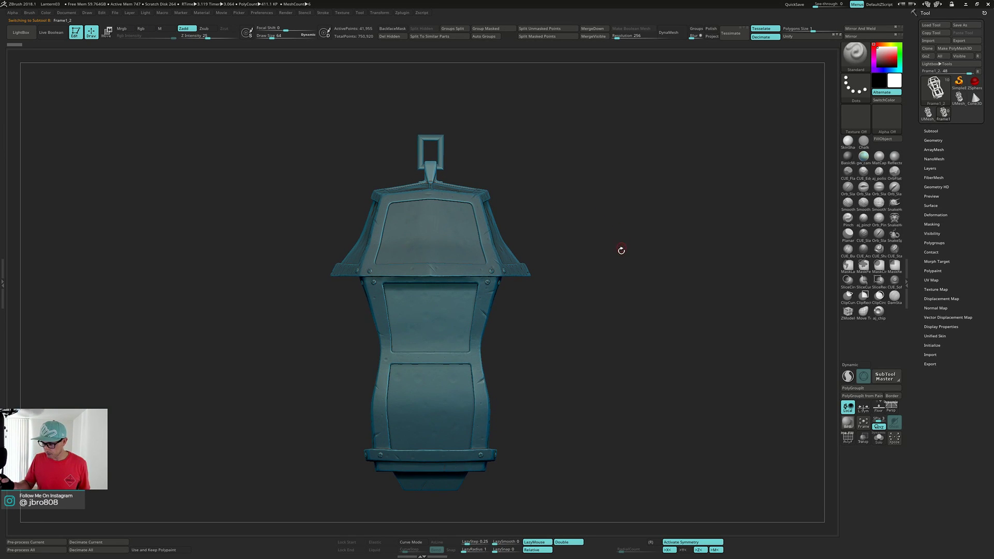
left_click(848, 421)
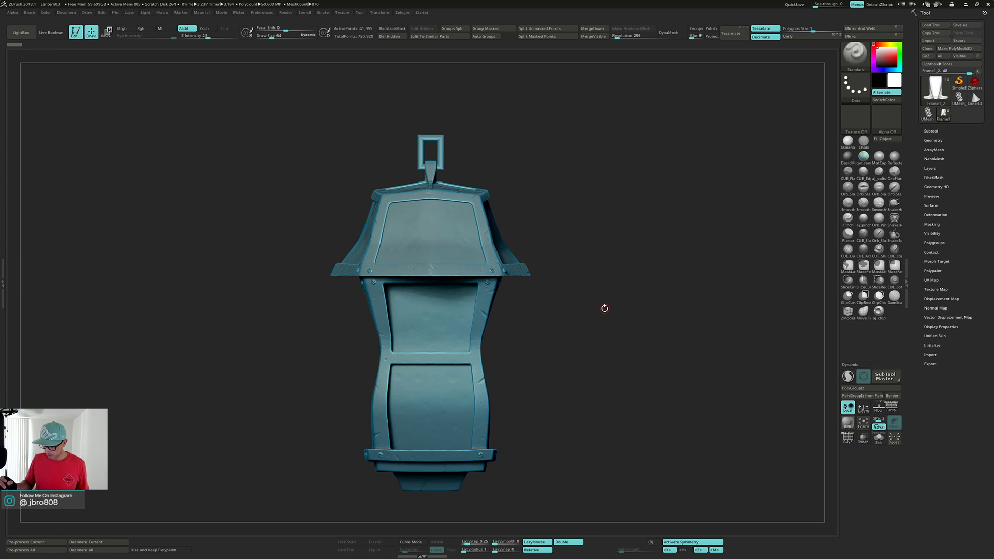
left_click_drag(575, 312, 516, 273)
left_click_drag(478, 230, 570, 299)
left_click_drag(586, 335, 601, 263, "alt")
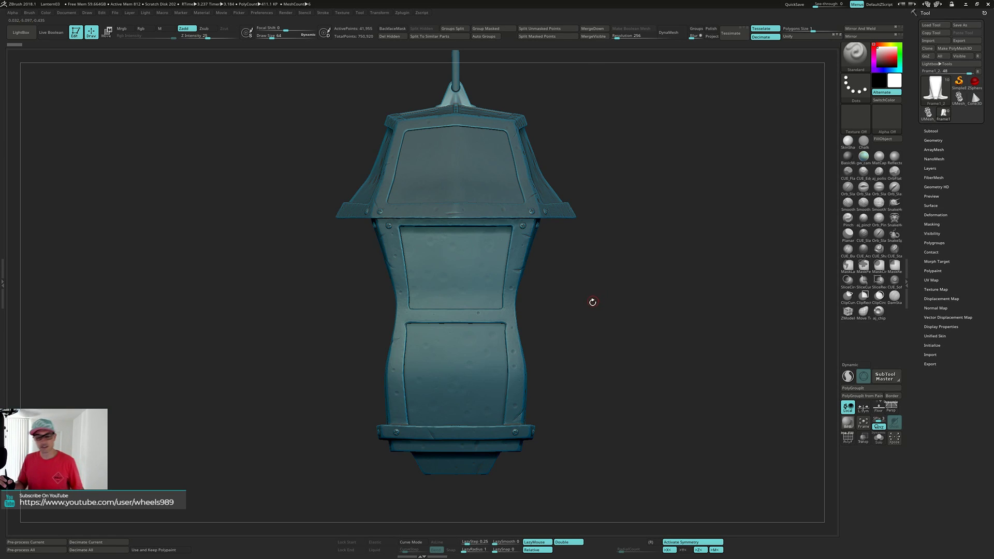
left_click_drag(603, 301, 470, 260)
left_click_drag(570, 276, 514, 278, "alt")
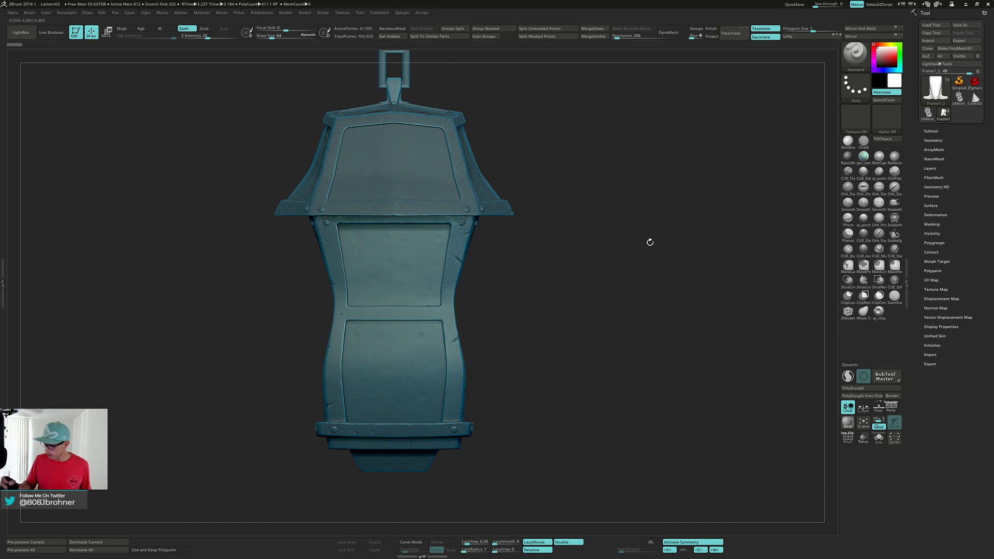
Preview the lantern with the BasicMaterialB and gw_canderite materials from different angles.
left_click(848, 156)
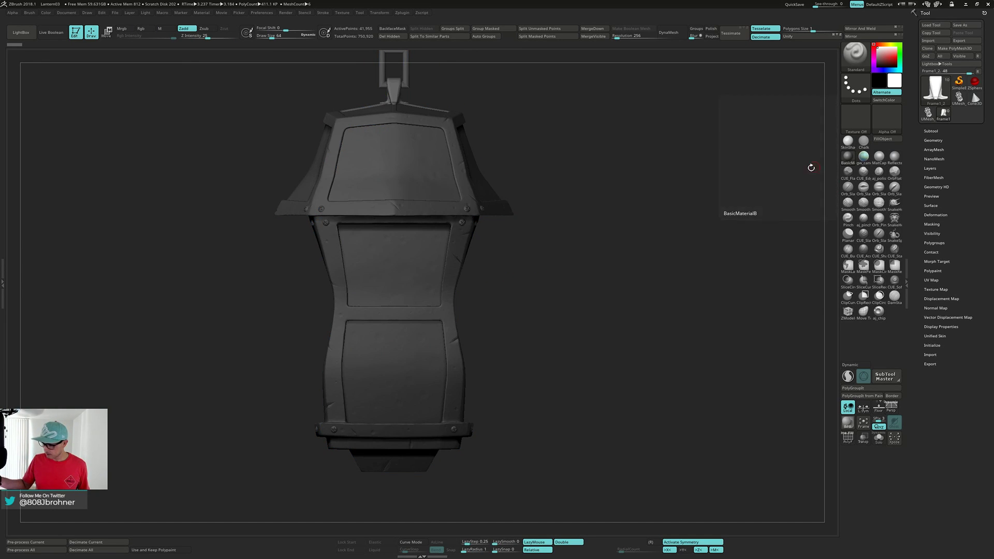
left_click_drag(640, 240, 554, 240)
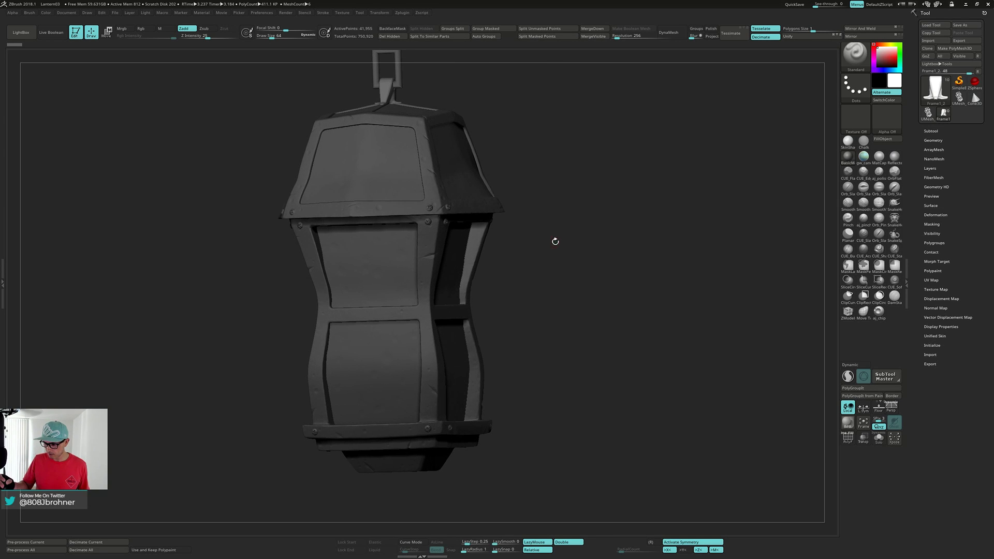
left_click(866, 158)
mouse_move(673, 223)
left_mouse_down()
mouse_move(632, 233)
mouse_move(685, 238)
left_mouse_up()
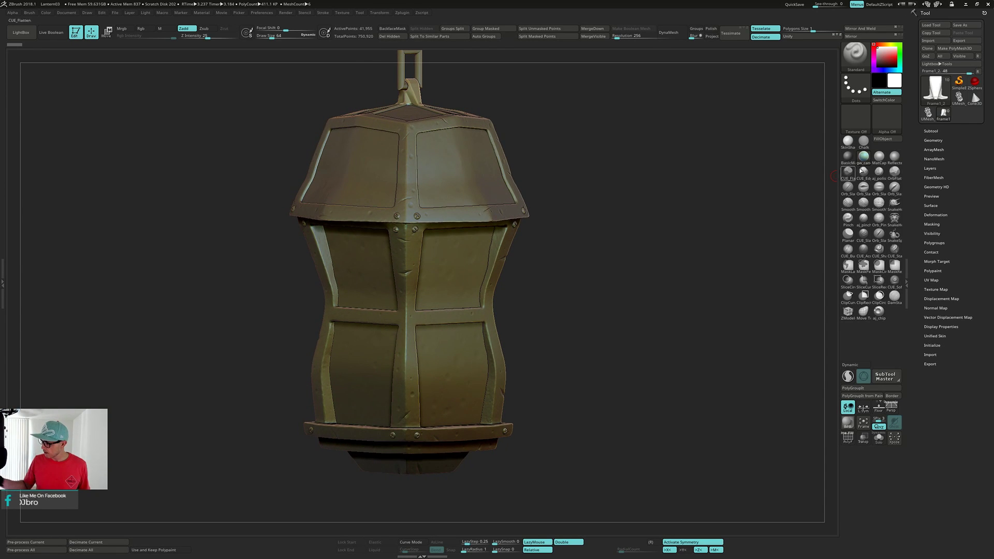
left_click(848, 159)
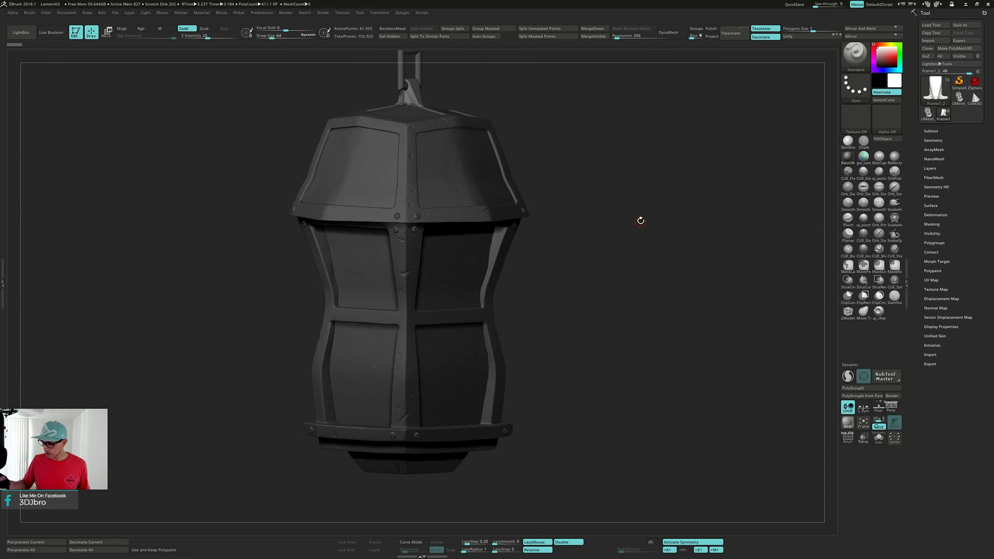
left_click_drag(668, 216, 684, 249)
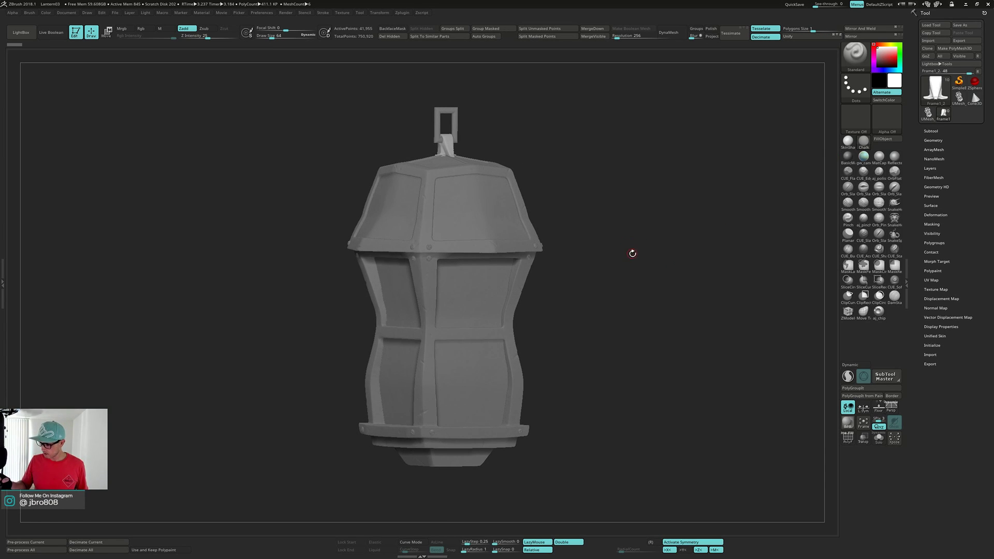
Apply the dirty blue MatCap material to the lantern.
key("space")
left_click(611, 319)
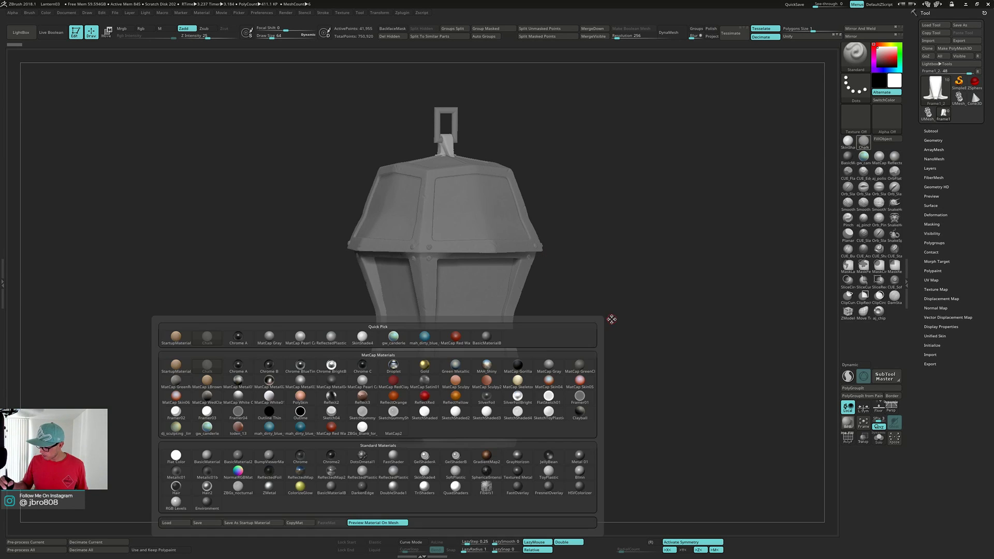
left_click(269, 427)
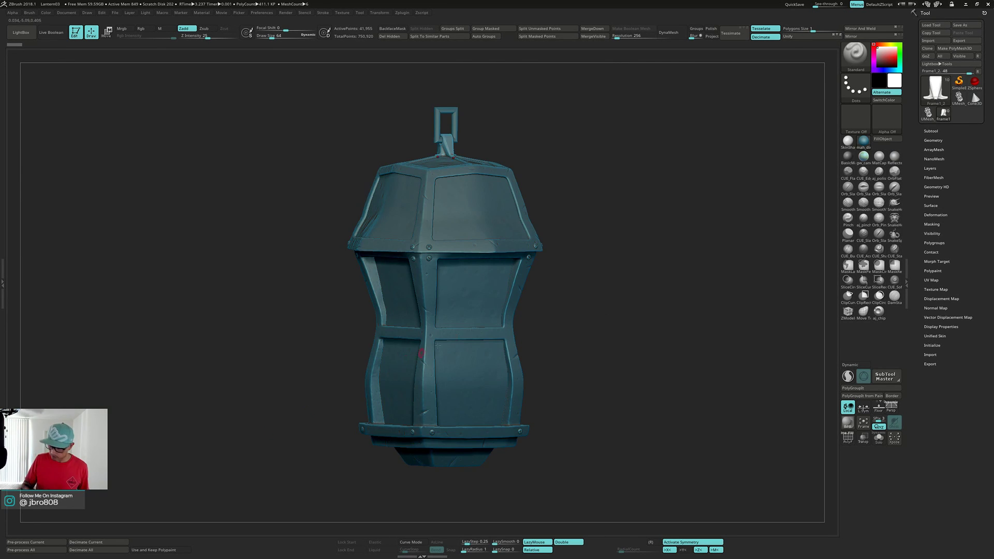
Isolate the top bracket and examine its shape and wireframe up close.
left_click_drag(632, 287, 640, 255)
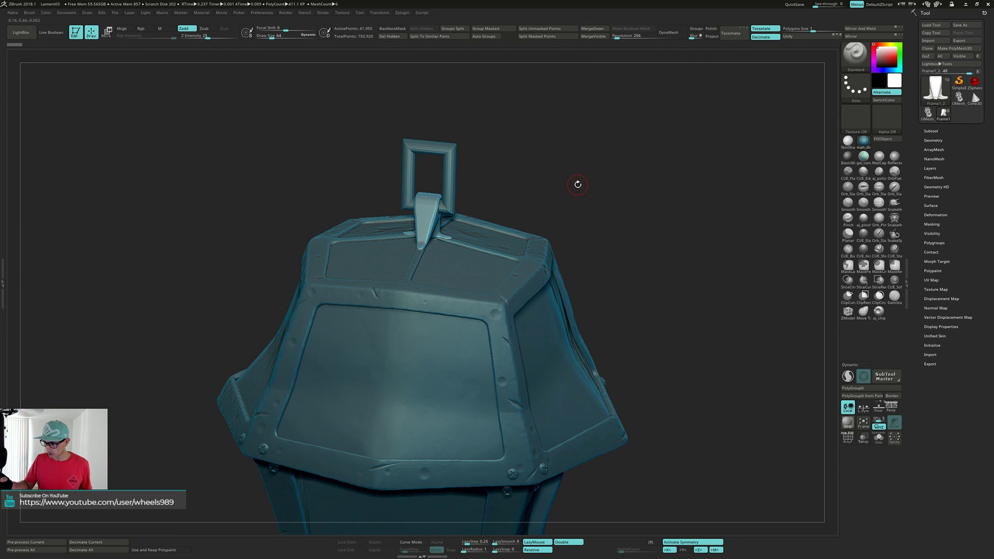
key("alt+s")
left_click_drag(578, 184, 571, 282)
left_click_drag(571, 283, 581, 255, "alt")
mouse_move(590, 218)
left_mouse_down("alt")
mouse_move(584, 255)
mouse_move(599, 262)
mouse_move(566, 280)
left_mouse_up("alt")
key("shift")
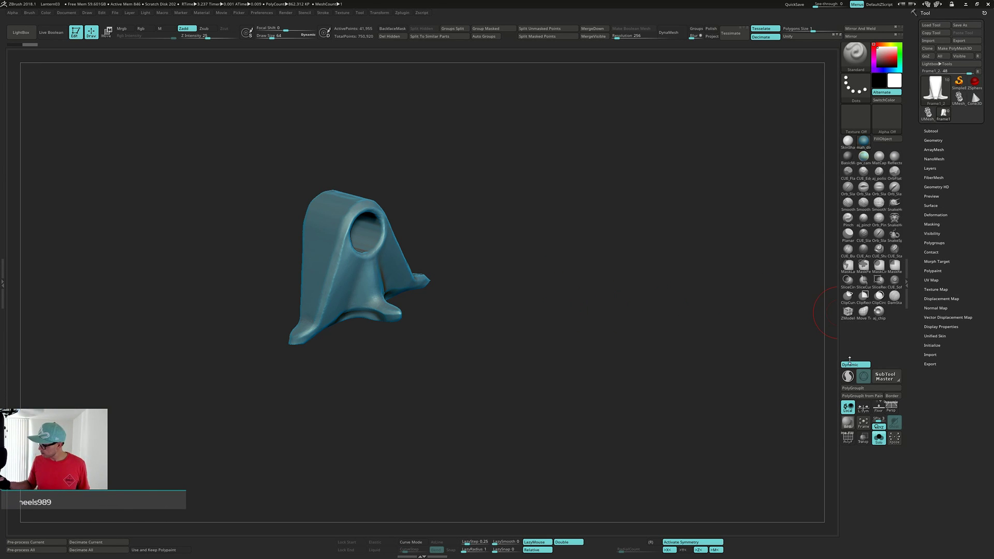
key("shift+f")
left_click_drag(606, 323, 612, 270)
key("shift+f")
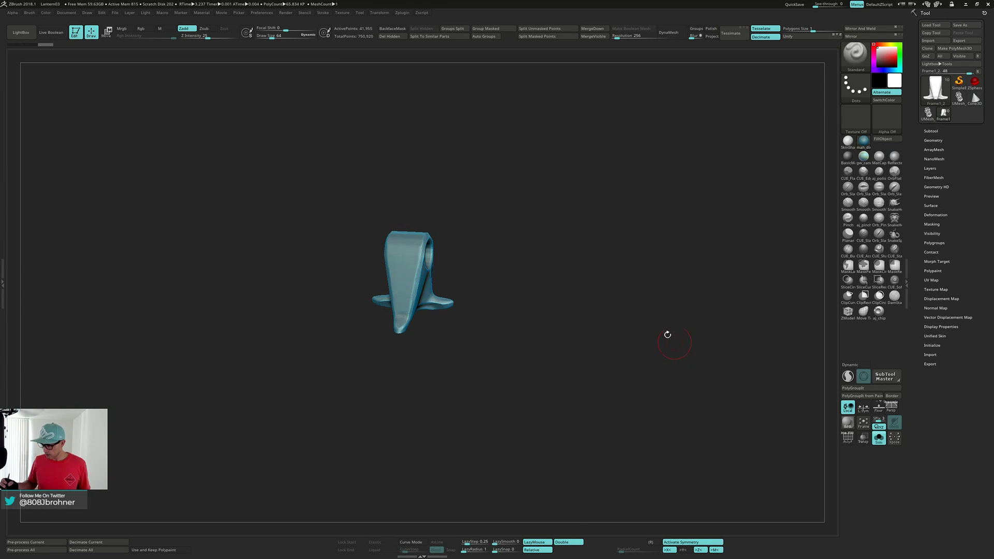
Activate the IMM ModelKit brush and look through its insert meshes and the lantern's subtools.
key("b")
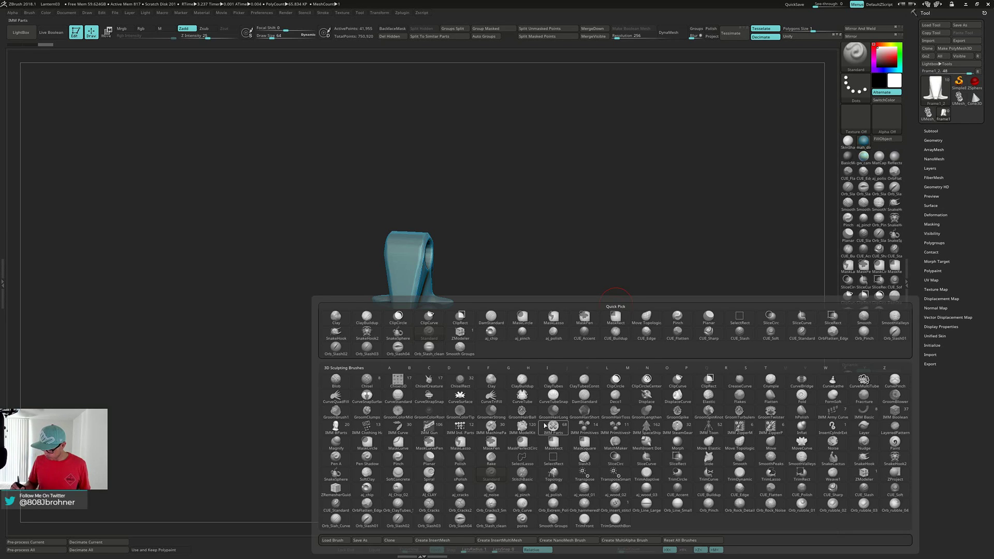
left_click(527, 429)
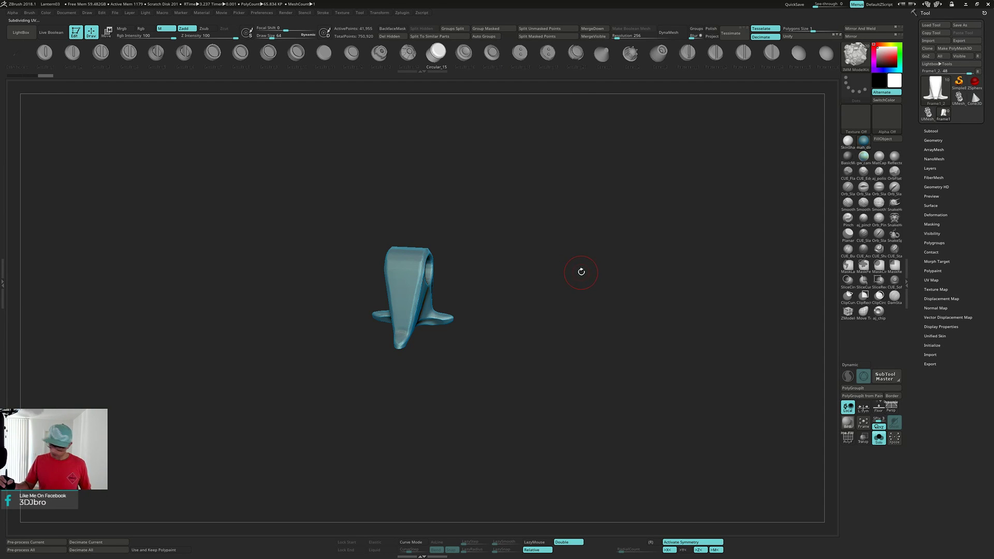
key("m")
key("n")
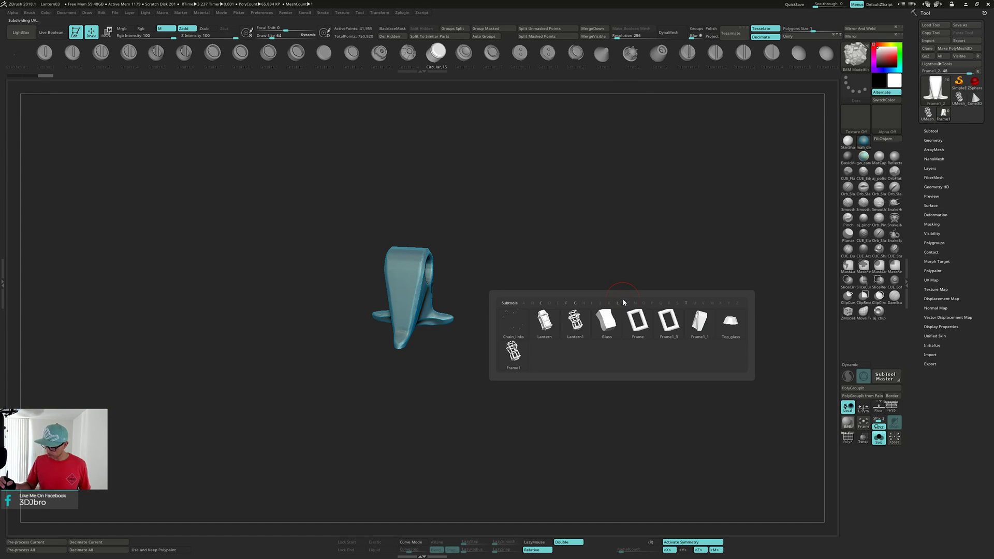
mouse_move(704, 328)
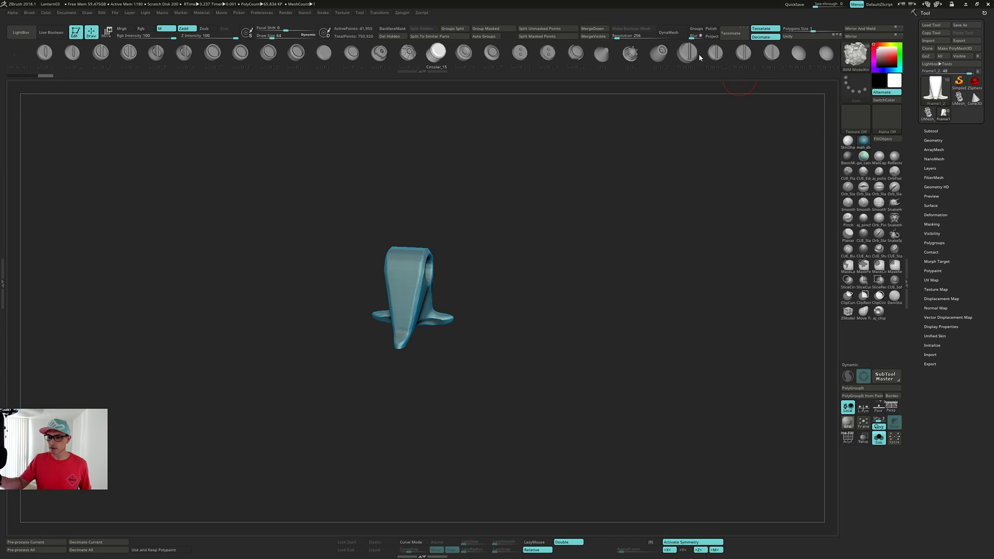
left_click_drag(716, 56, 267, 73)
left_click_drag(758, 56, 401, 60)
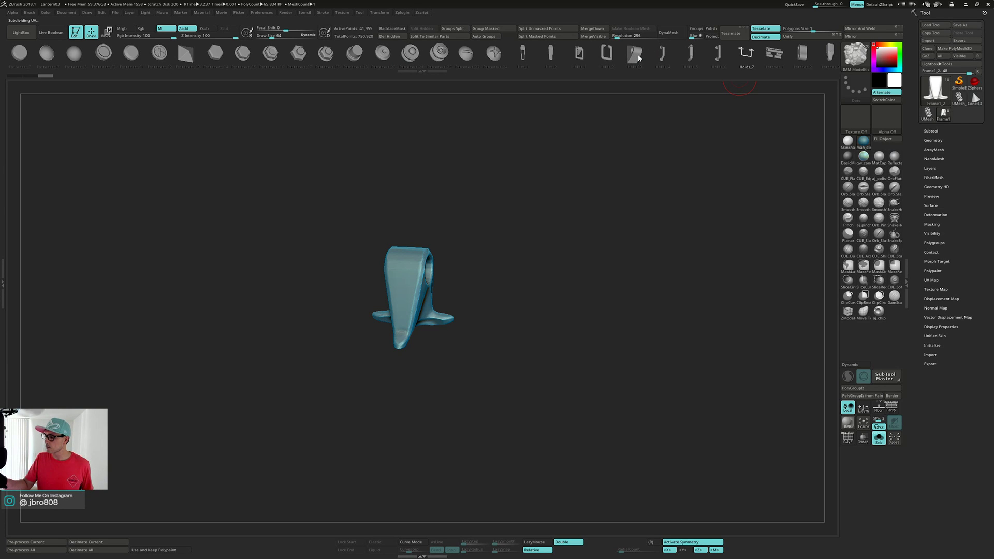
left_click_drag(639, 58, 518, 63)
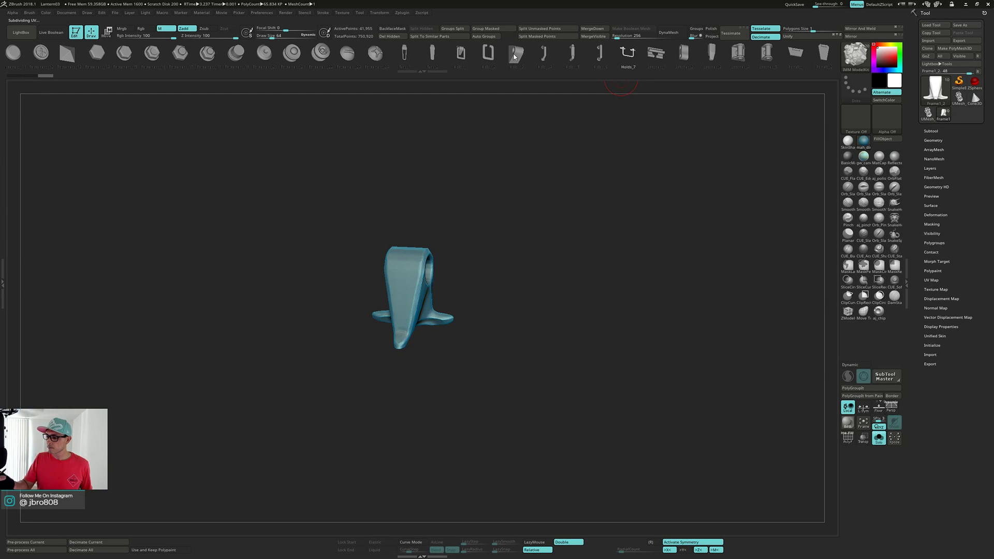
Compare the bracket alone and with the rest of the lantern, examining how it meets the link and roof.
left_click_drag(498, 208, 547, 243)
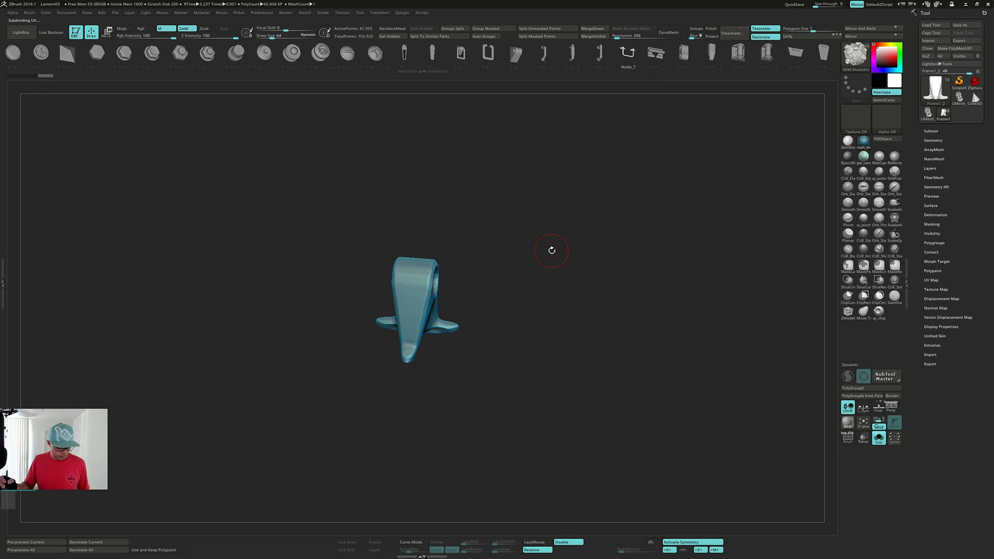
key("shift+s")
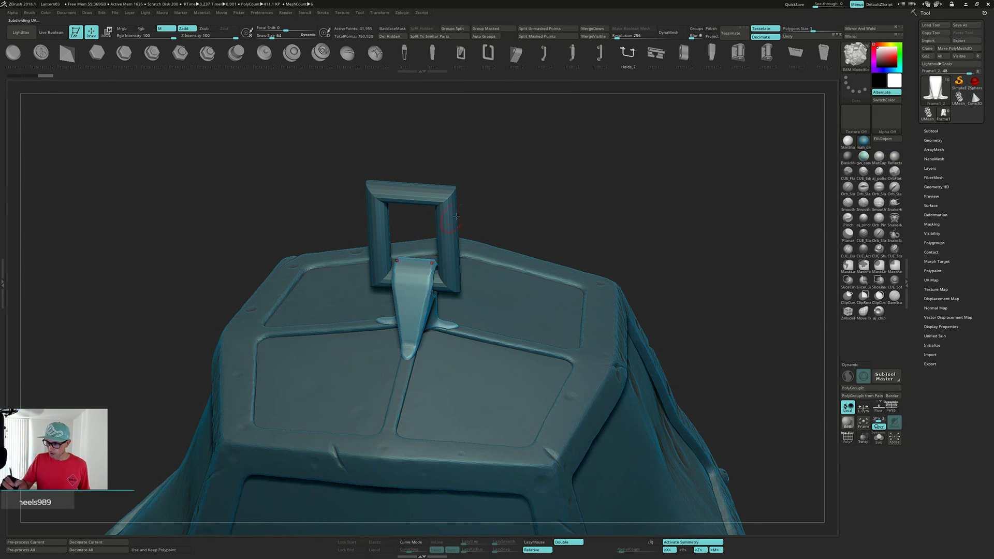
left_click_drag(455, 216, 485, 193)
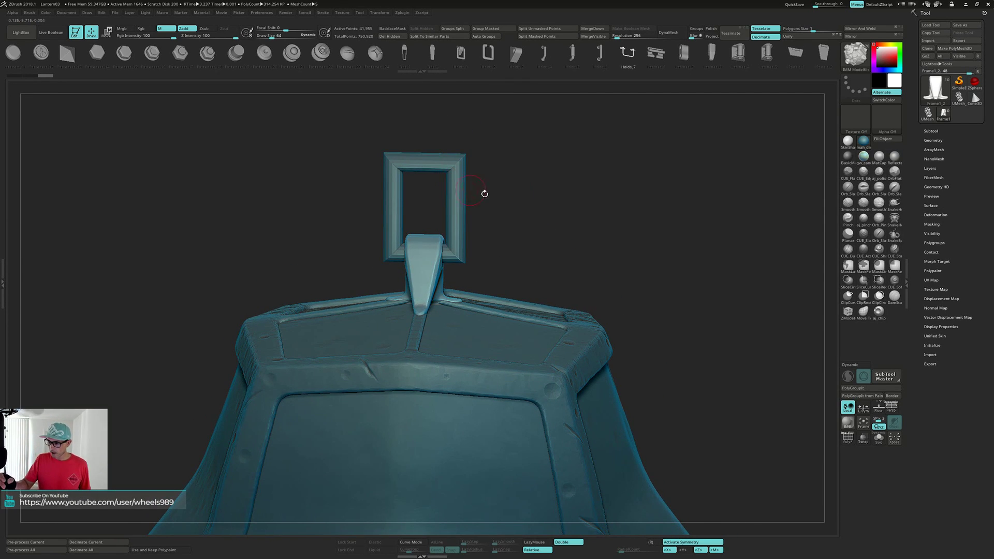
left_click_drag(556, 211, 404, 259)
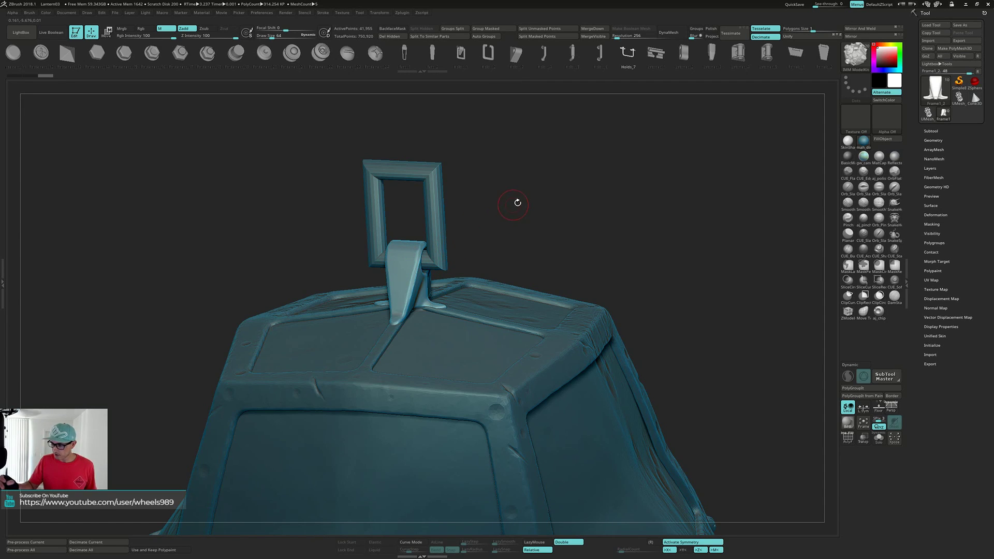
key("shift+s")
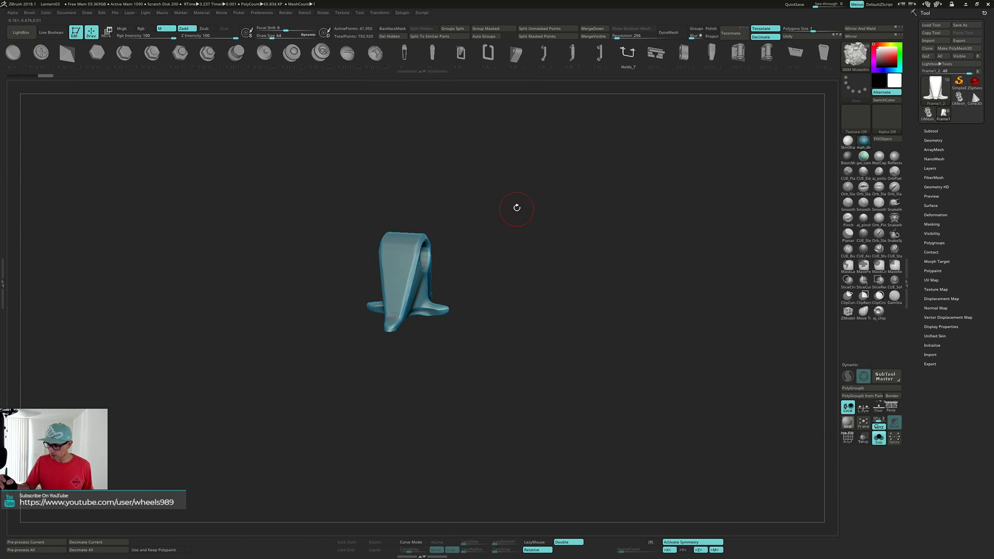
left_click_drag(516, 208, 539, 285)
key("alt+s")
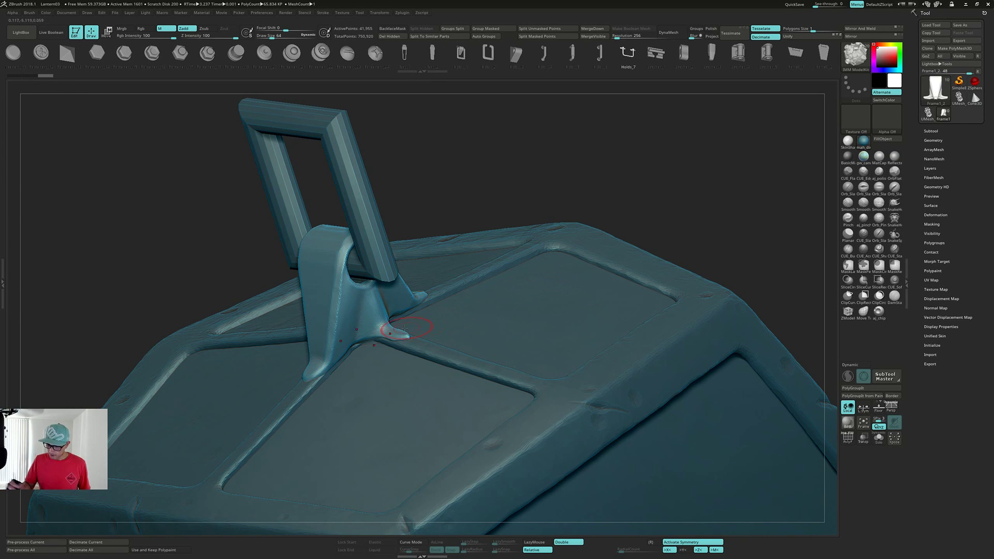
left_click_drag(404, 328, 432, 340)
mouse_move(422, 344)
right_mouse_down()
mouse_move(395, 319)
mouse_move(400, 344)
mouse_move(417, 344)
mouse_move(399, 383)
mouse_move(339, 349)
mouse_move(377, 319)
right_mouse_up()
mouse_move(371, 331)
left_mouse_down()
mouse_move(425, 291)
mouse_move(410, 296)
mouse_move(395, 277)
mouse_move(572, 282)
left_mouse_up()
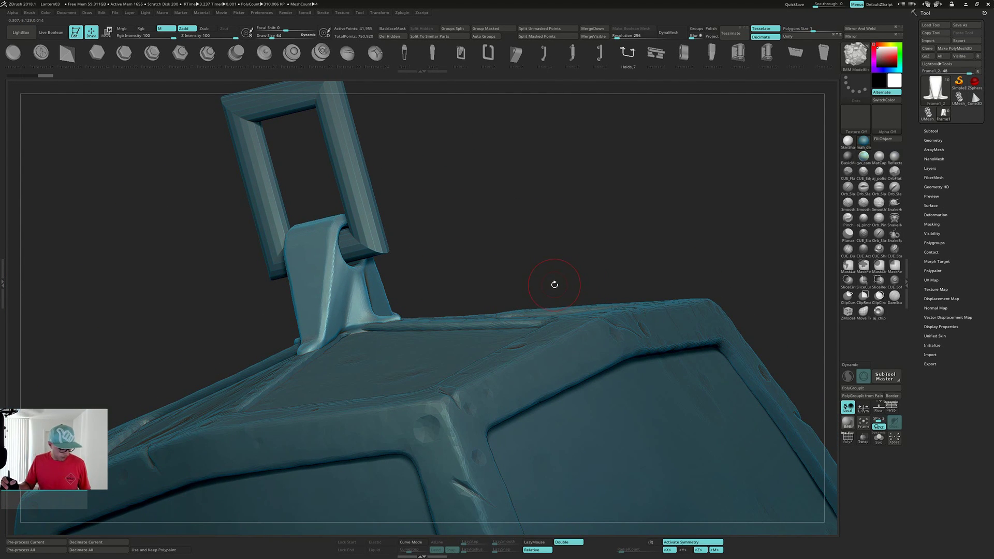
Switch to the ClayBuildup brush and set its draw size to 30.
key("b")
key("c")
key("b")
key("s")
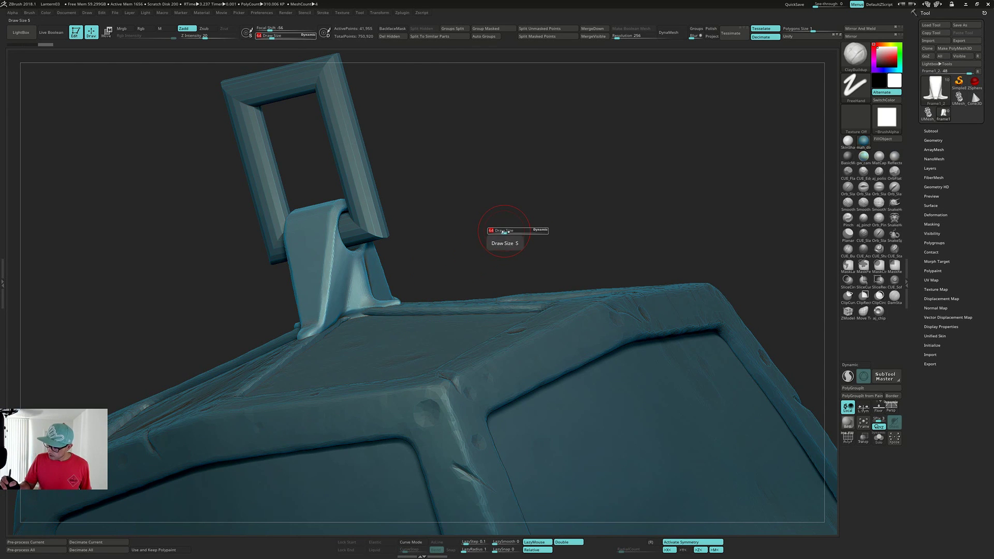
mouse_move(492, 234)
left_mouse_down()
mouse_move(476, 261)
mouse_move(359, 314)
left_mouse_up()
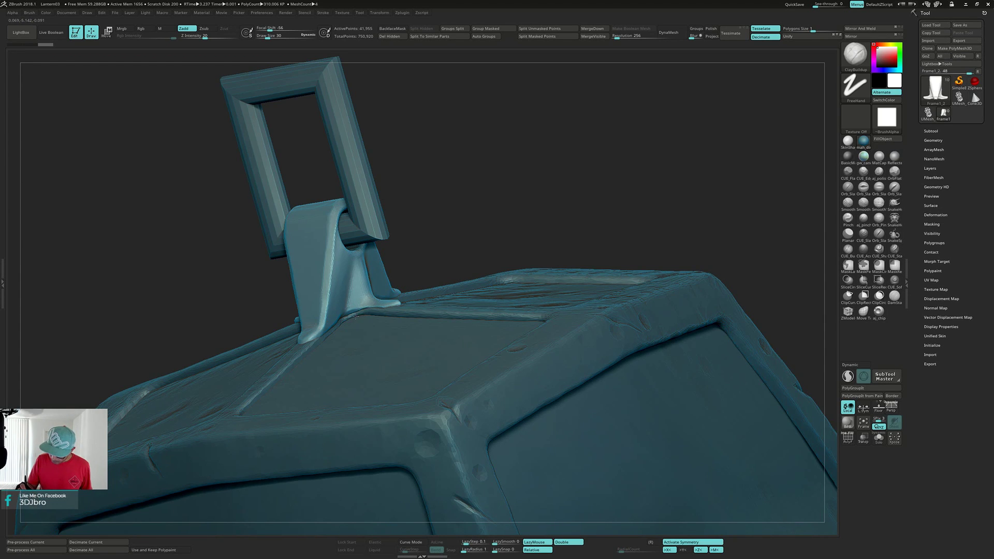
right_click_drag(355, 315, 501, 281)
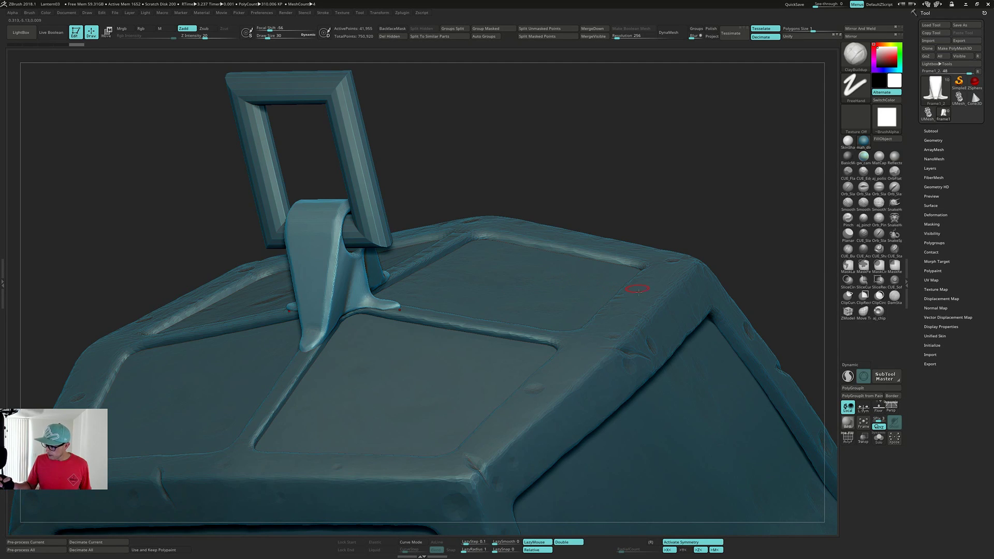
Select the lantern's metal frame and show its polygon wireframe to inspect the mesh around the roof edges.
right_click_drag(591, 314, 559, 257)
left_click(476, 346, "alt")
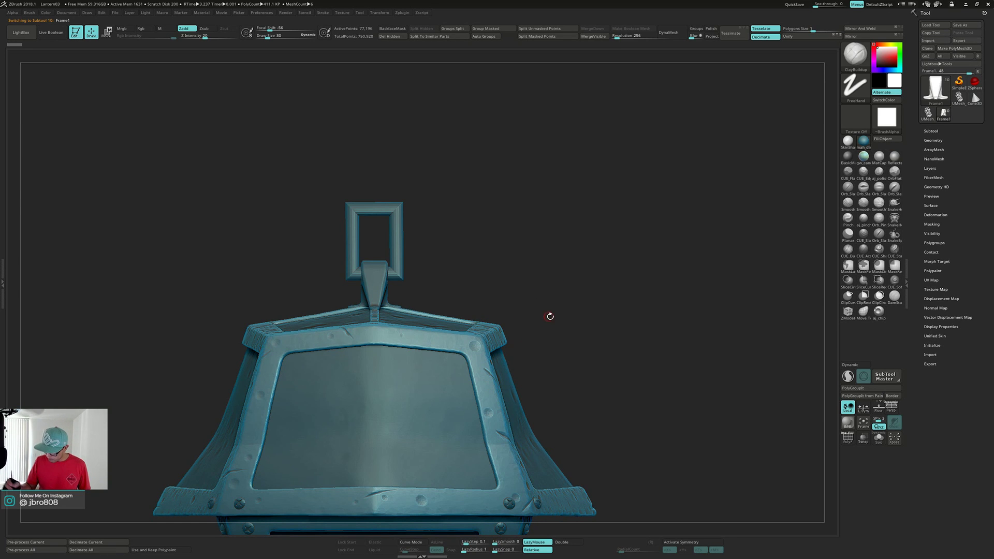
right_click_drag(557, 309, 425, 415)
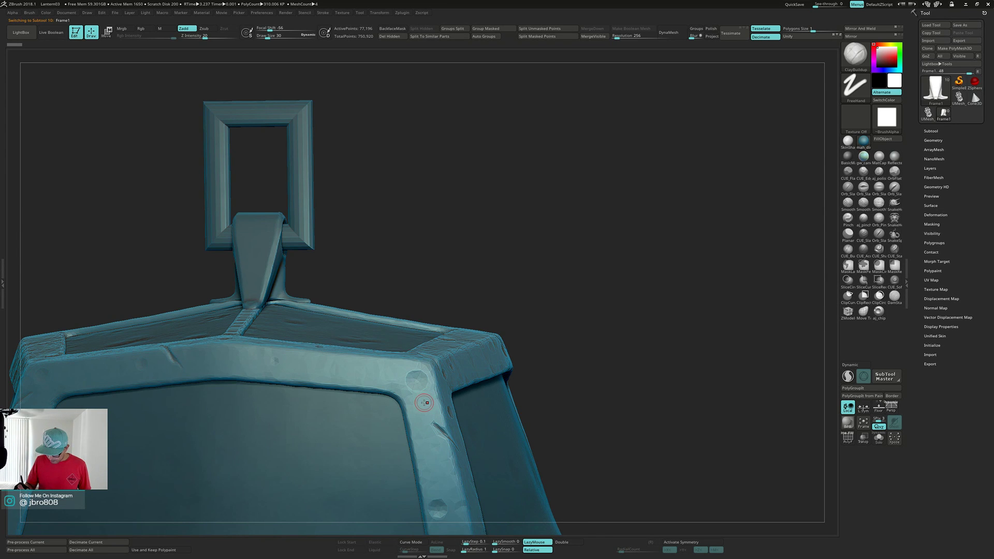
right_click_drag(424, 403, 439, 375)
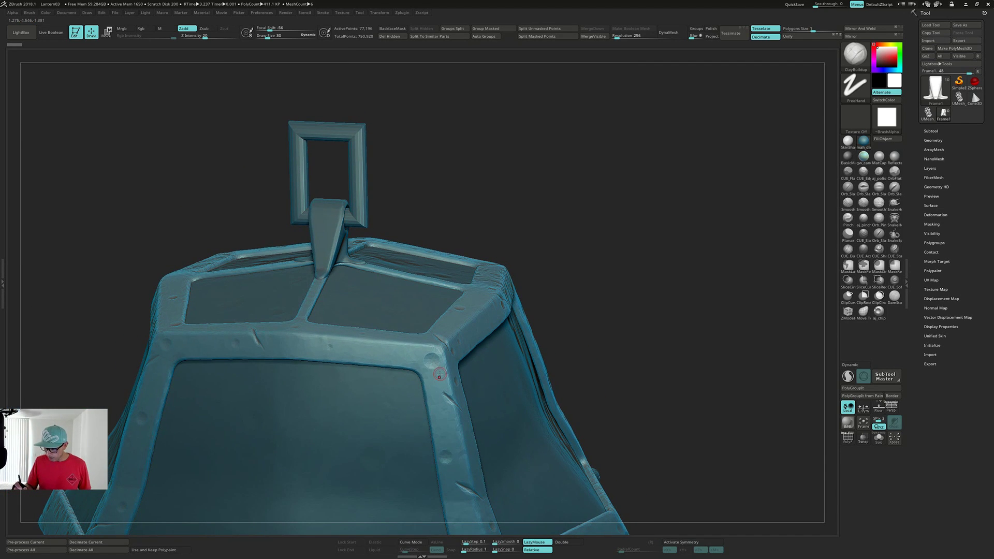
key("shift+f")
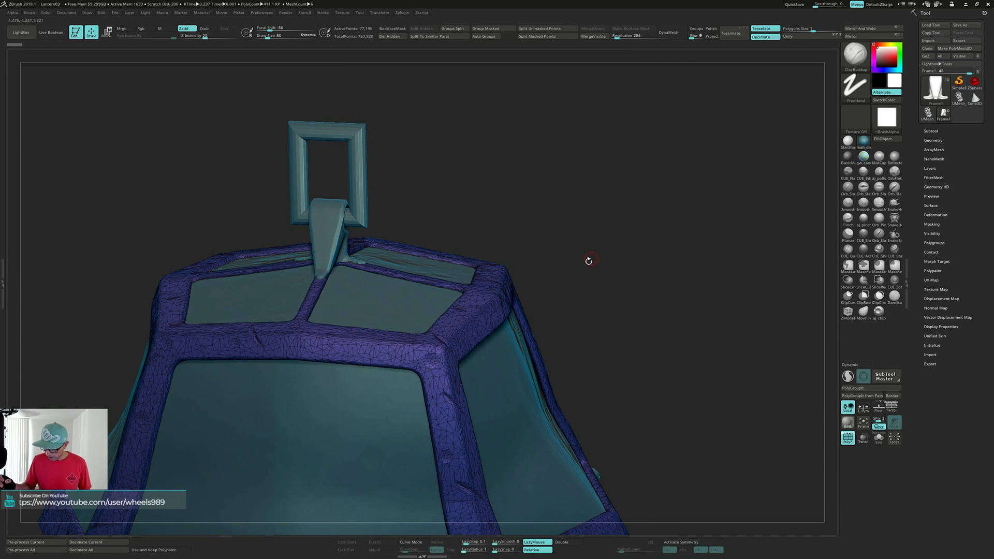
Examine the metal frame's triangulated mesh around the roof corner, and hide the polygon wireframe.
right_click_drag(588, 259, 437, 352)
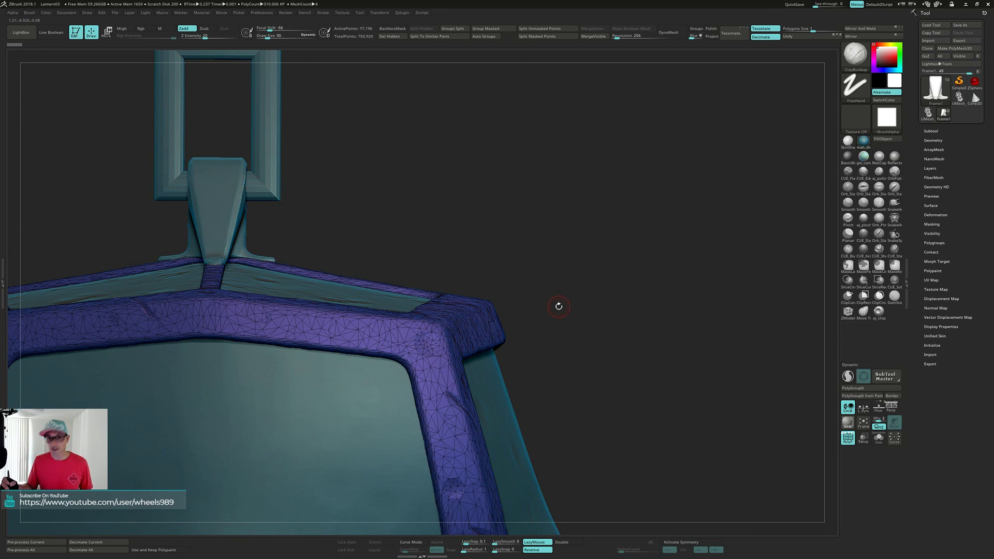
right_click_drag(557, 314, 583, 297, "ctrl")
key("shift+f")
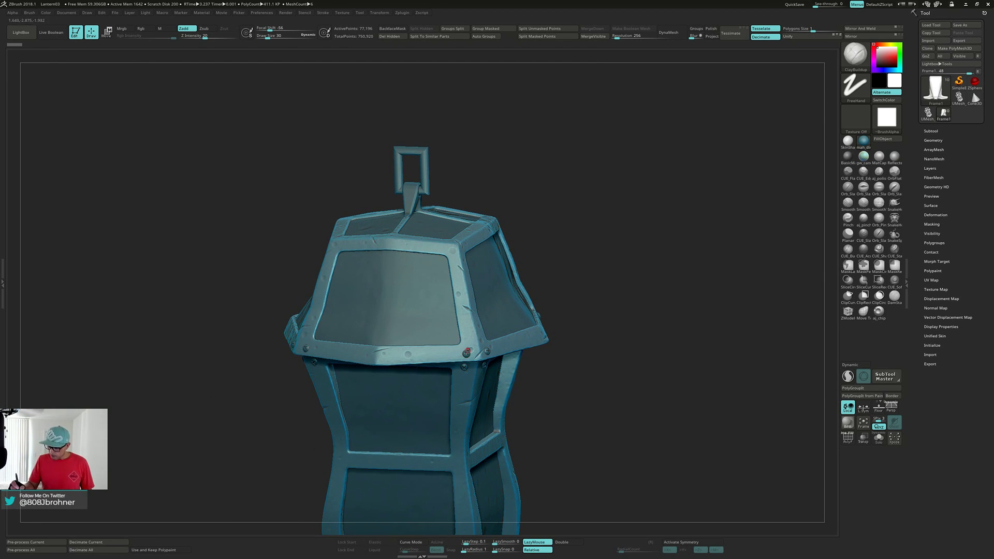
right_click_drag(595, 333, 615, 324)
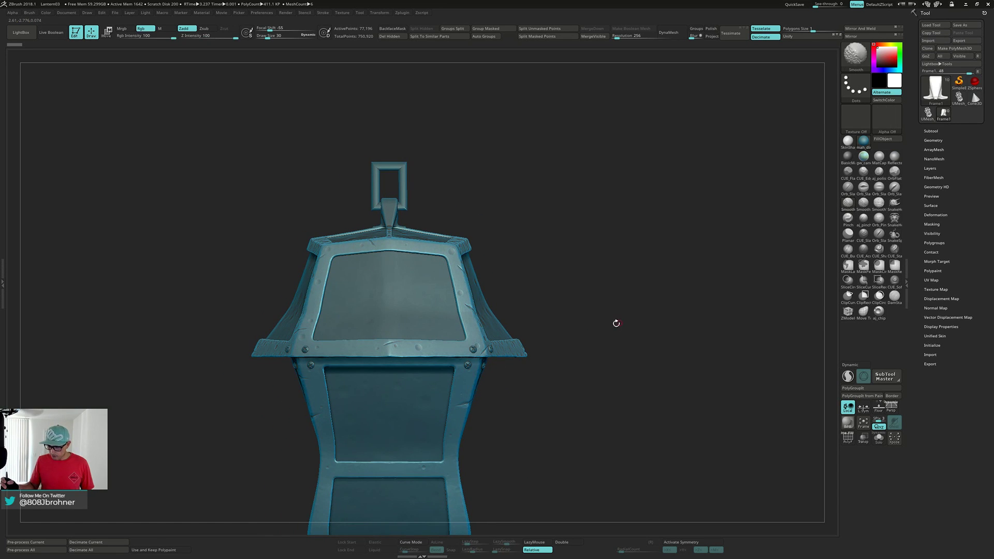
mouse_move(575, 350)
right_mouse_down()
mouse_move(572, 195)
mouse_move(588, 340)
right_mouse_up()
Select the bracket on top of the lantern, isolate it in Solo mode and activate Sculptris Pro mode.
left_click(400, 212, "alt")
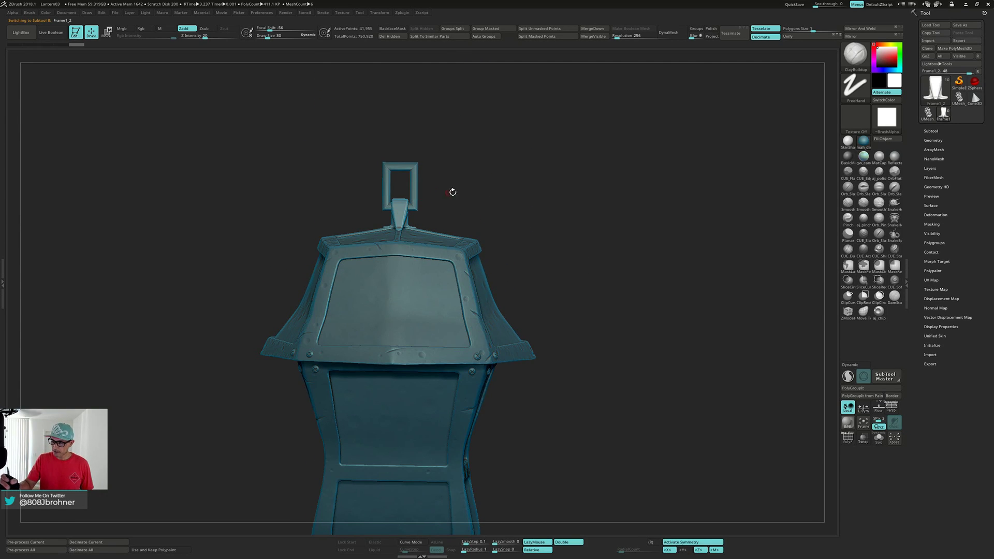
key("alt+shift+s")
left_click_drag(472, 179, 478, 245, "alt")
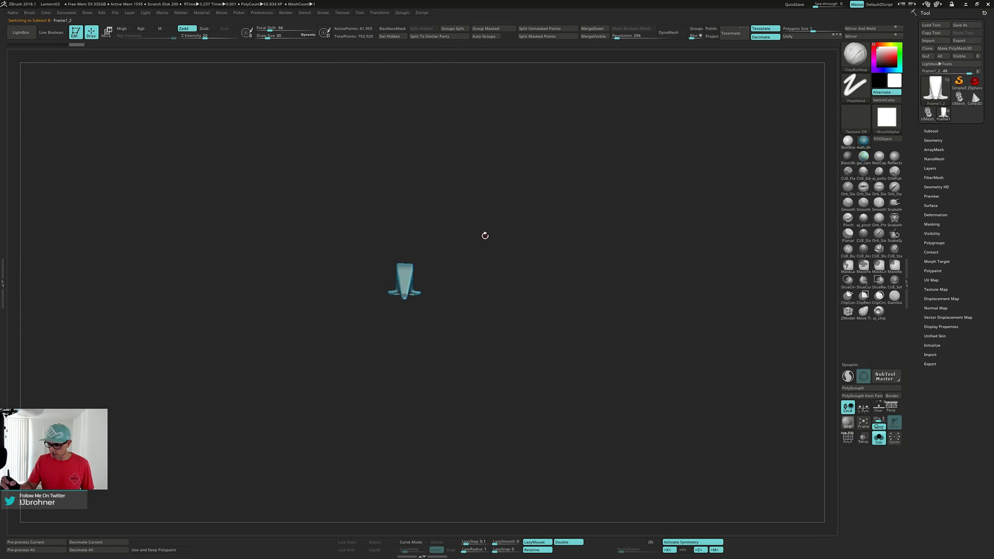
key("alt+shift+s")
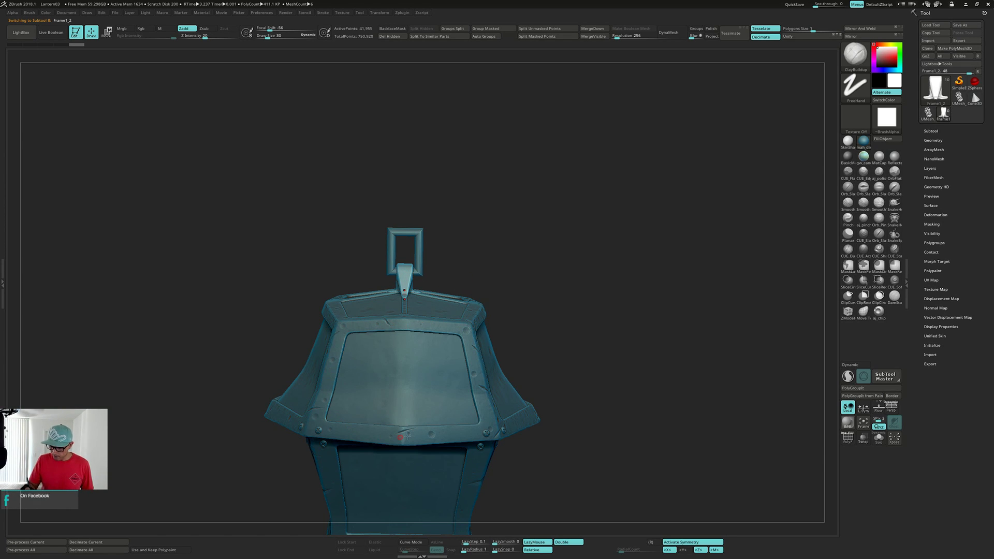
key("alt+shift+s")
left_click_drag(508, 236, 609, 293)
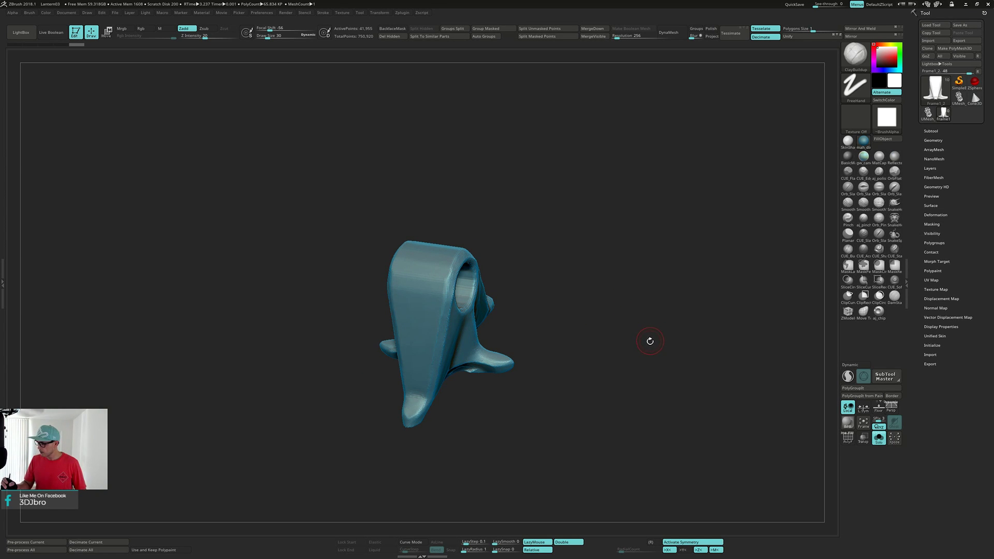
left_click_drag(650, 341, 654, 328)
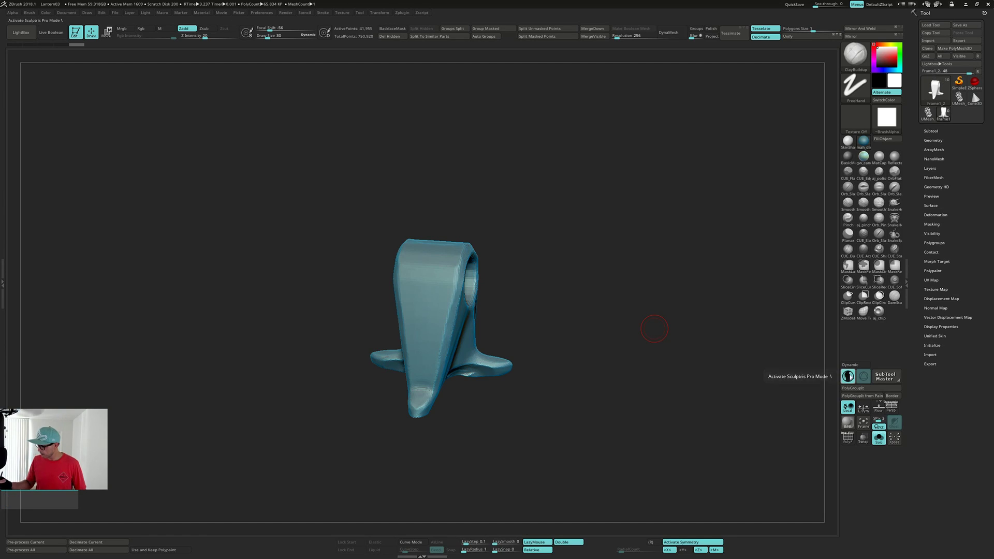
left_click_drag(617, 290, 607, 271)
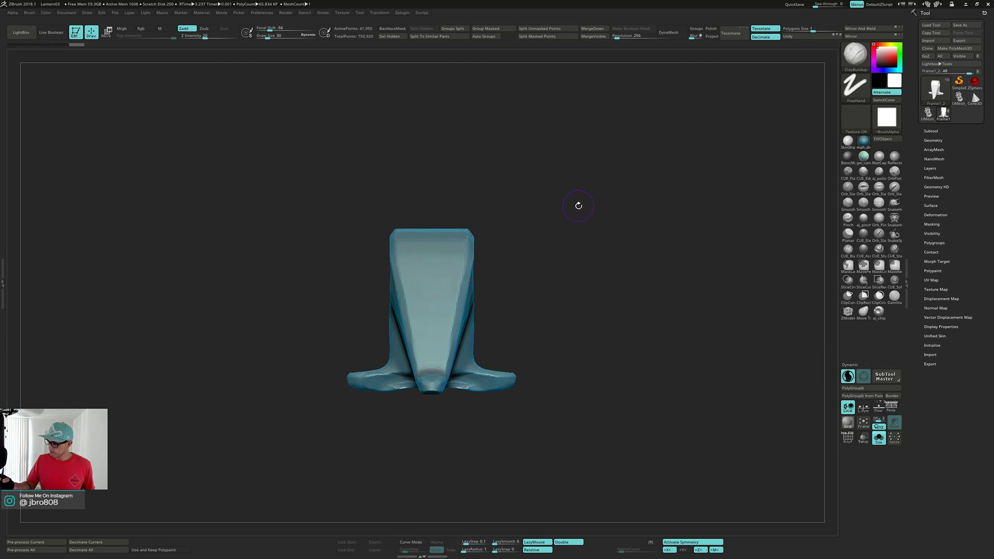
Set the Smooth brush's Rgb Intensity to 0.
right_click(579, 206)
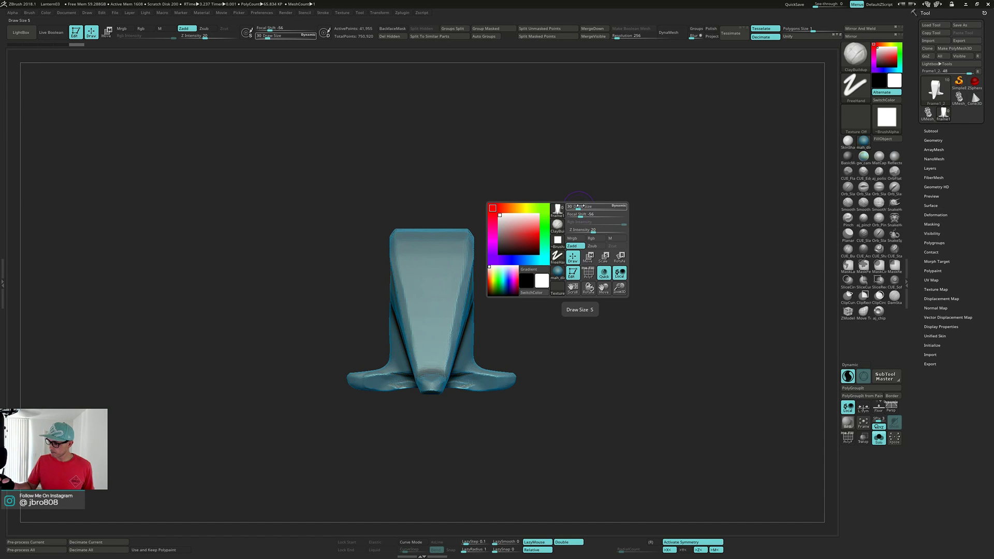
right_click(587, 193)
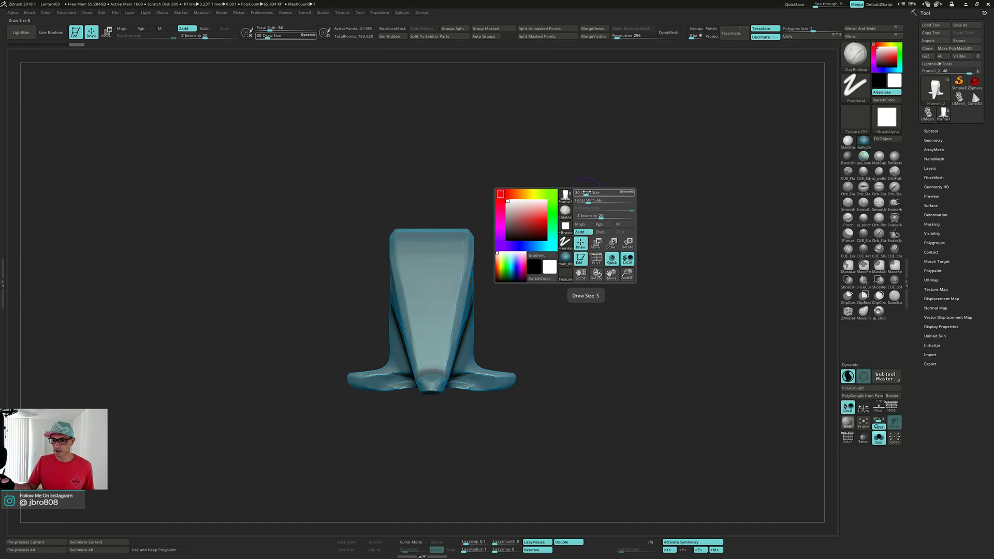
key("Tab")
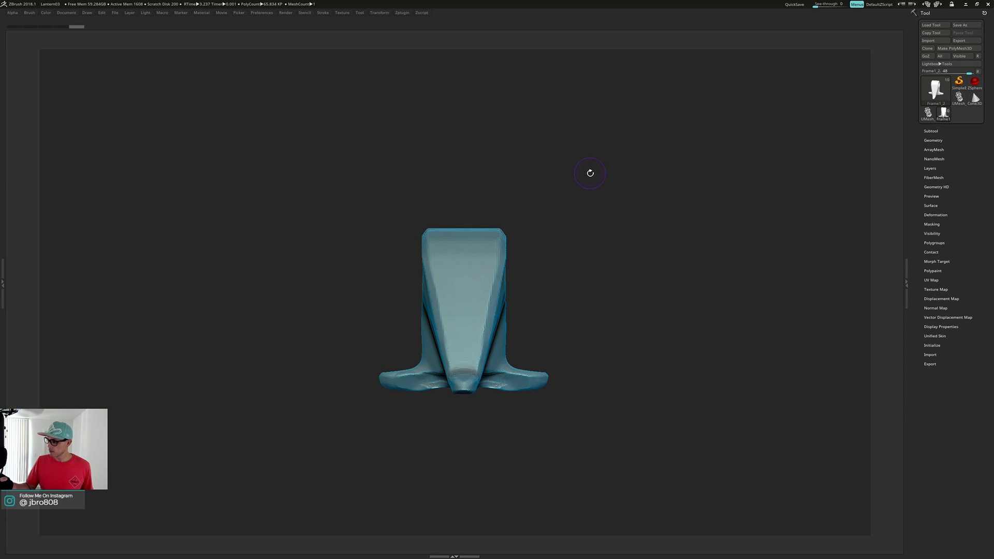
key("Tab")
right_click(591, 175)
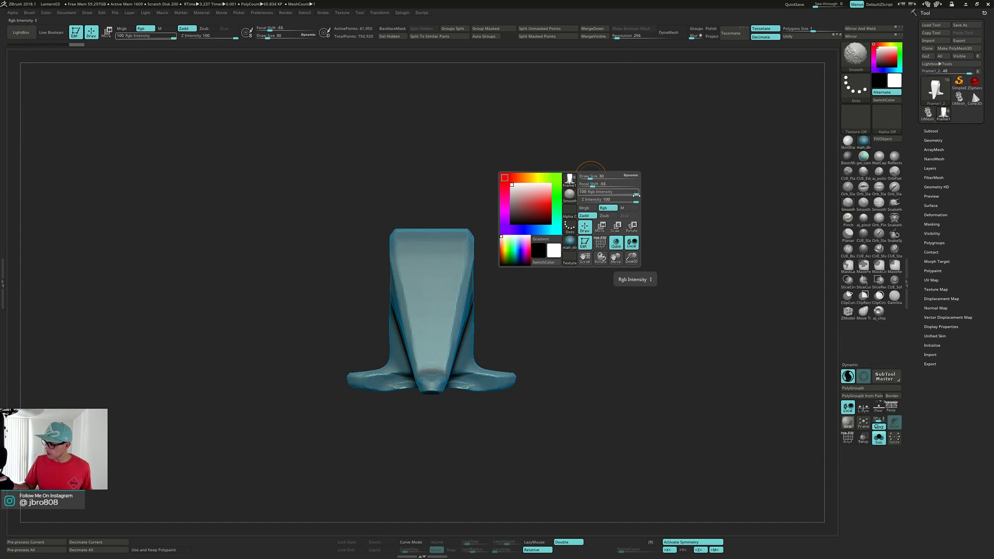
left_click_drag(636, 195, 629, 194)
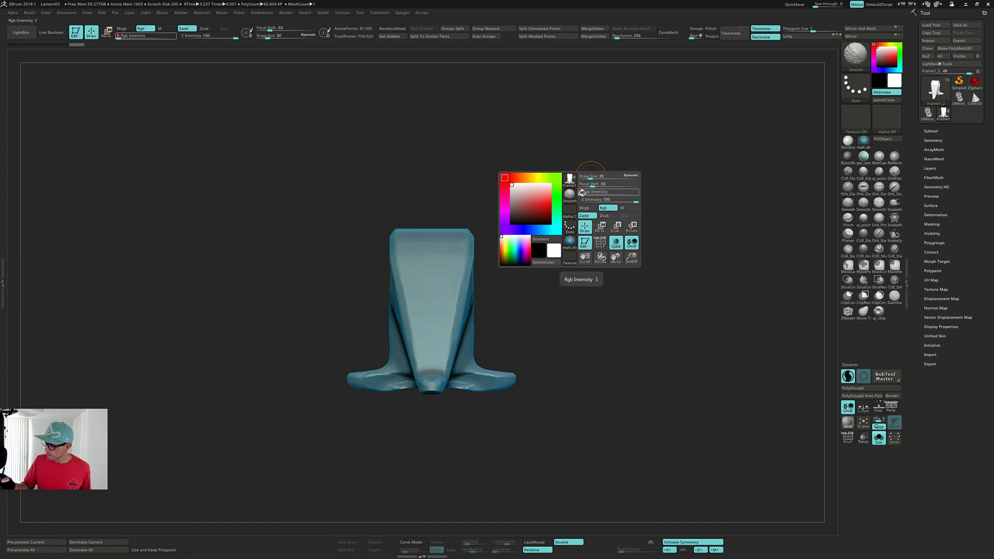
left_click_drag(542, 221, 534, 253)
Smooth the bracket's front face from its rounded top to the lower tip, and check the mesh in wireframe.
key("shift")
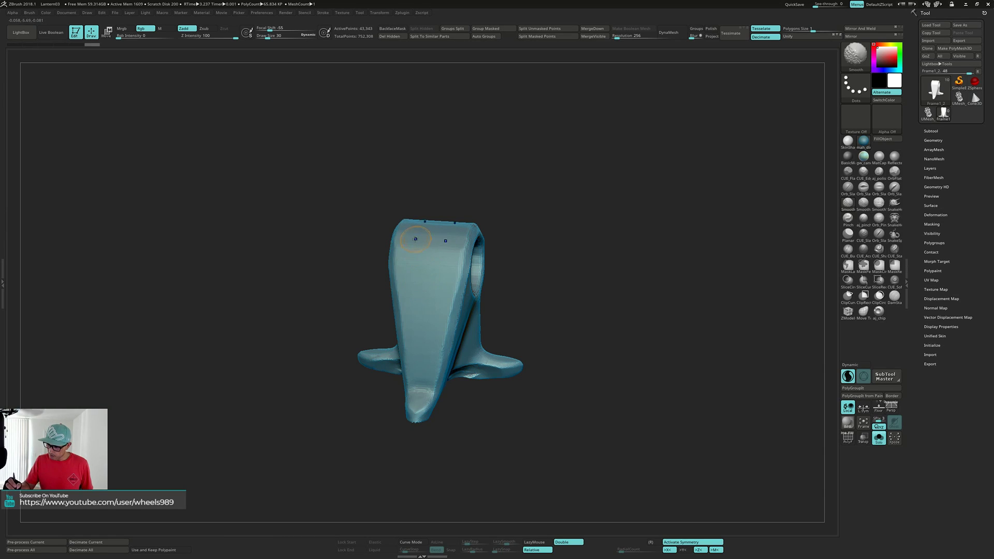
left_click_drag(414, 299, 457, 246, "shift")
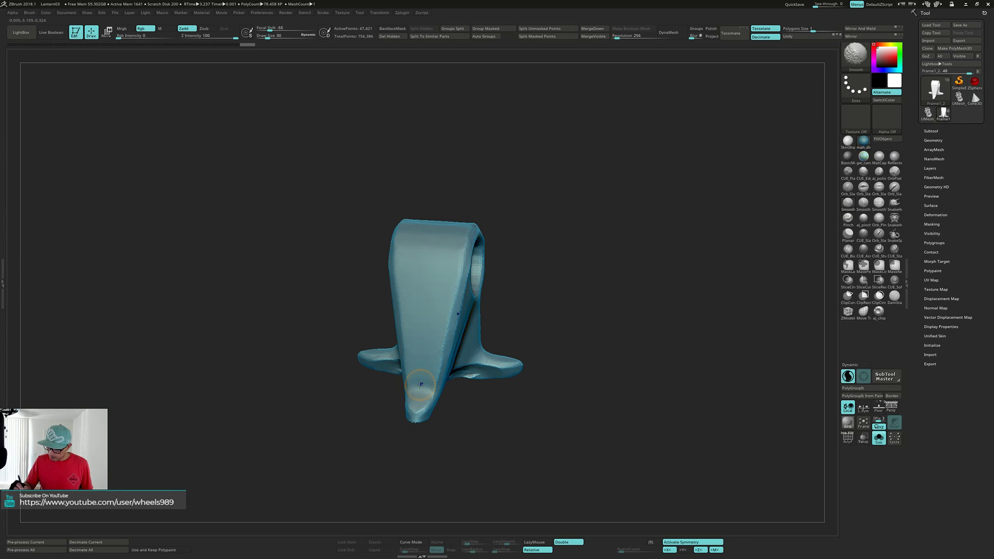
mouse_move(538, 271)
left_mouse_down()
mouse_move(470, 293)
mouse_move(464, 274)
mouse_move(423, 273)
mouse_move(443, 265)
mouse_move(435, 286)
left_mouse_up()
key("shift+f")
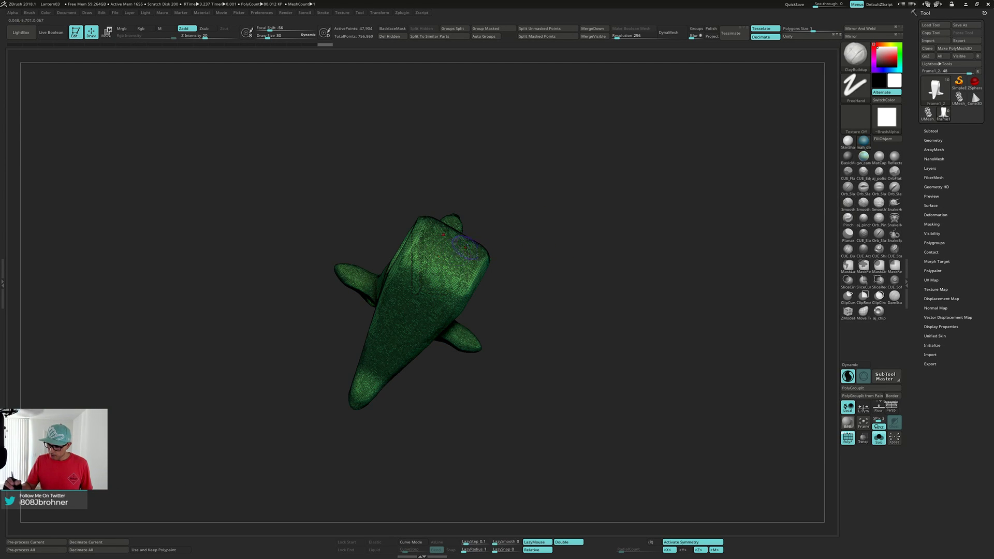
mouse_move(533, 235)
left_mouse_down()
mouse_move(559, 231)
mouse_move(549, 222)
mouse_move(573, 206)
mouse_move(554, 240)
mouse_move(564, 258)
mouse_move(559, 219)
mouse_move(548, 242)
left_mouse_up()
key("shift+f")
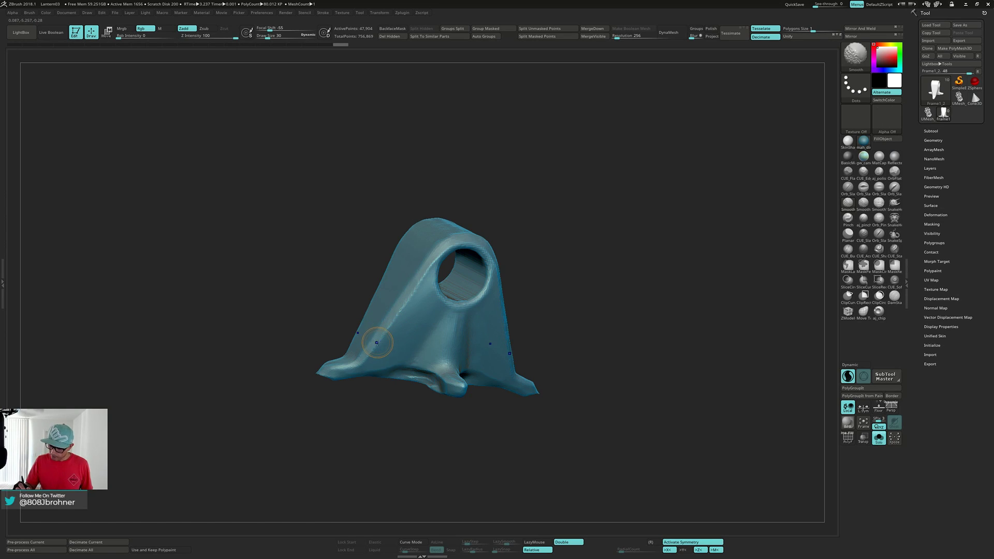
Smooth the bracket's side edges below the hole and along its base.
right_click_drag(408, 328, 399, 334, "shift")
mouse_move(412, 326)
left_mouse_down("shift")
mouse_move(453, 339)
mouse_move(488, 309)
left_mouse_up("shift")
left_click_drag(493, 346, 499, 300, "shift")
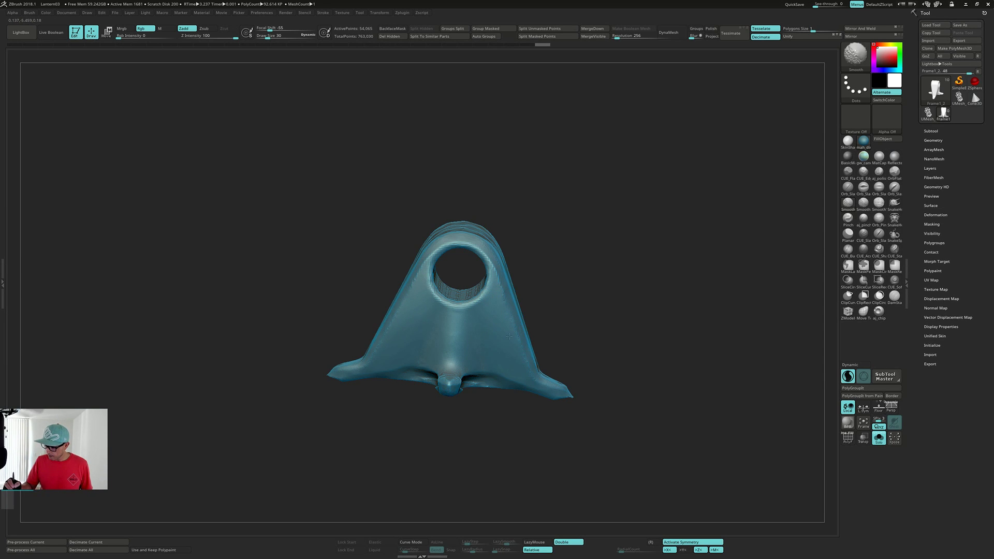
left_click_drag(509, 336, 486, 351, "shift")
mouse_move(486, 351)
right_mouse_down()
mouse_move(484, 331)
mouse_move(451, 327)
mouse_move(455, 382)
right_mouse_up()
left_click_drag(453, 380, 471, 380, "shift")
right_click_drag(471, 379, 497, 378)
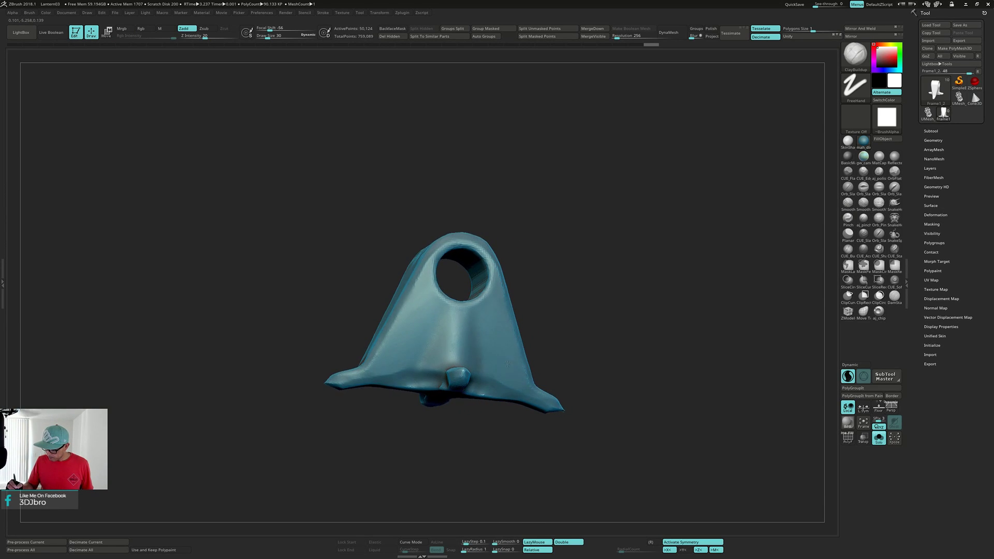
Smooth the bracket's lower edge between its feet.
mouse_move(410, 376)
right_mouse_down()
mouse_move(469, 352)
mouse_move(452, 369)
right_mouse_up()
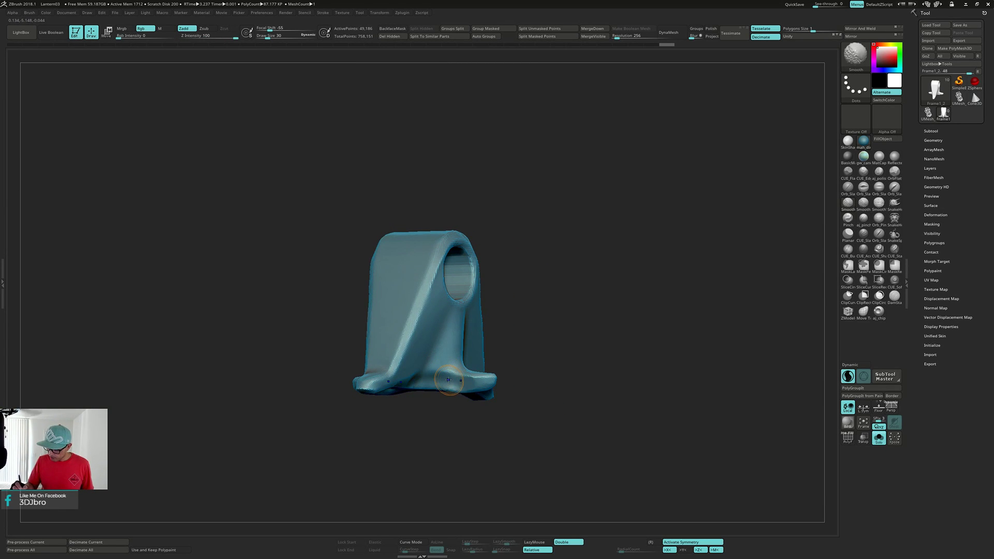
left_click_drag(448, 380, 458, 380, "shift")
right_click_drag(458, 381, 393, 361)
left_click_drag(426, 378, 435, 379, "shift")
mouse_move(435, 378)
right_mouse_down()
mouse_move(409, 371)
mouse_move(433, 309)
mouse_move(455, 317)
mouse_move(414, 272)
right_mouse_up()
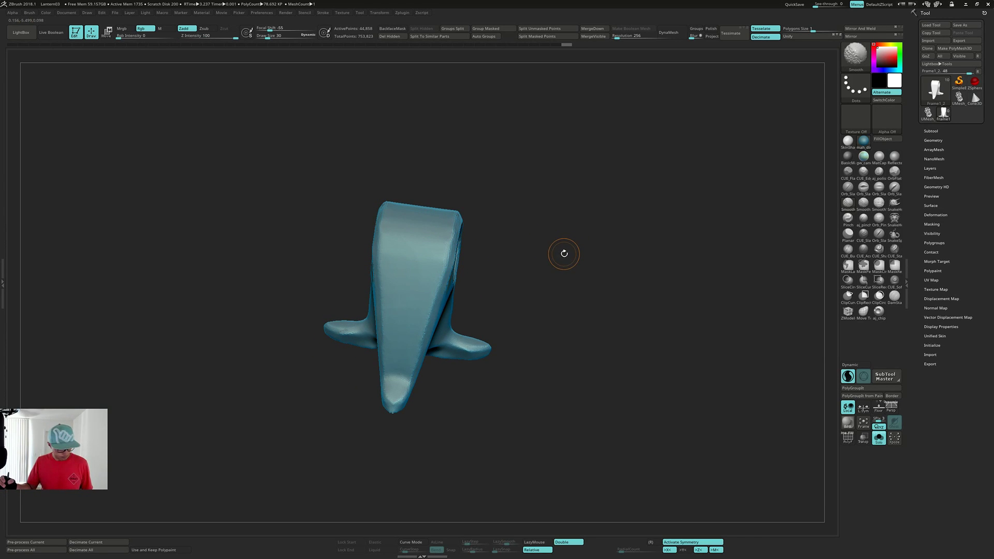
Smooth the rim around the bracket's hole with the polygon wireframe shown, and hide the wireframe.
key("shift+f")
mouse_move(563, 249)
right_mouse_down()
mouse_move(545, 280)
mouse_move(421, 239)
right_mouse_up()
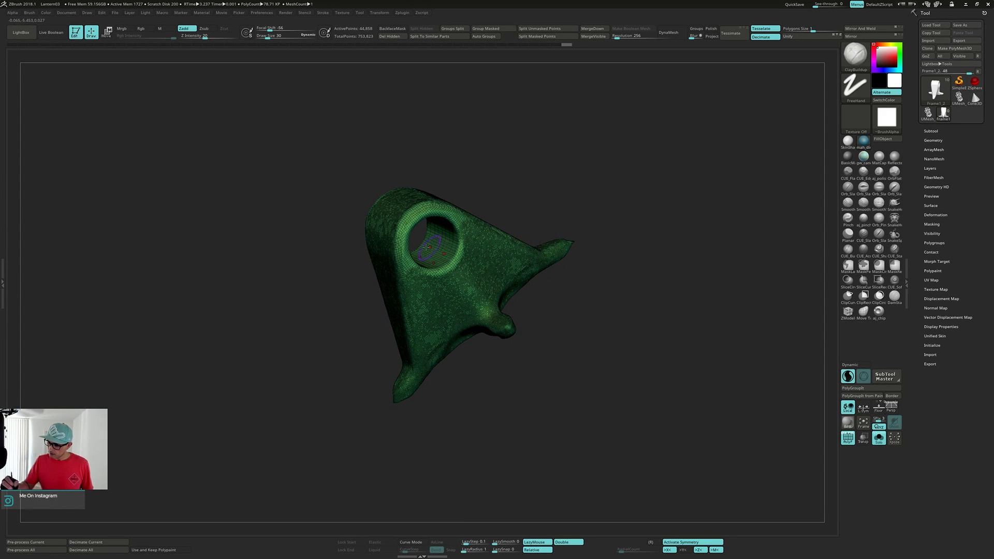
mouse_move(453, 206)
left_mouse_down("shift")
mouse_move(420, 234)
mouse_move(457, 252)
left_mouse_up("shift")
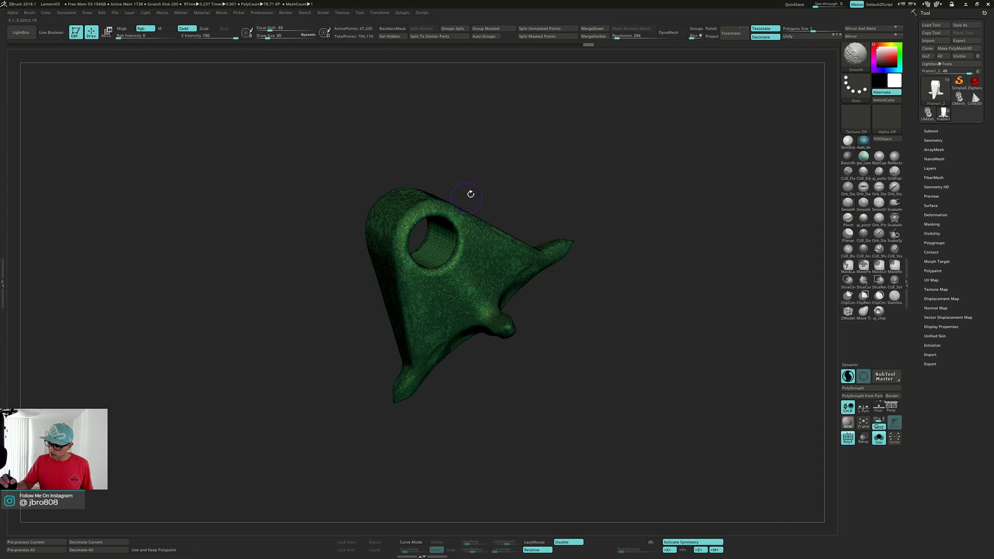
key("shift+f")
mouse_move(518, 176)
right_mouse_down()
mouse_move(537, 163)
mouse_move(526, 155)
mouse_move(541, 178)
mouse_move(554, 177)
mouse_move(542, 182)
right_mouse_up()
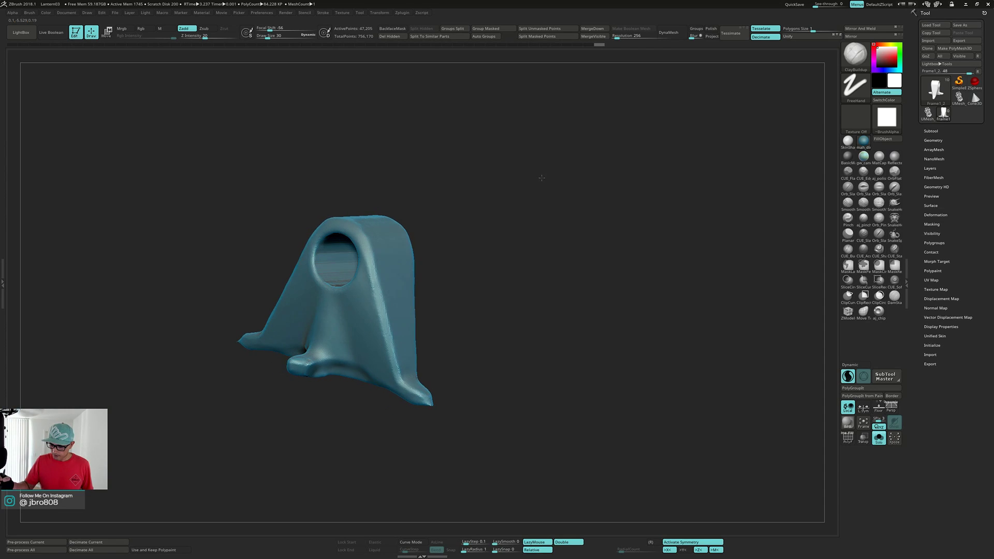
Smooth the bracket's side below the hole and its upper front face, checking the mesh density in wireframe.
key("shift")
mouse_move(372, 292)
left_mouse_down("shift")
mouse_move(382, 330)
mouse_move(349, 330)
left_mouse_up("shift")
mouse_move(343, 321)
right_mouse_down()
mouse_move(389, 315)
mouse_move(399, 346)
right_mouse_up()
key("shift+f")
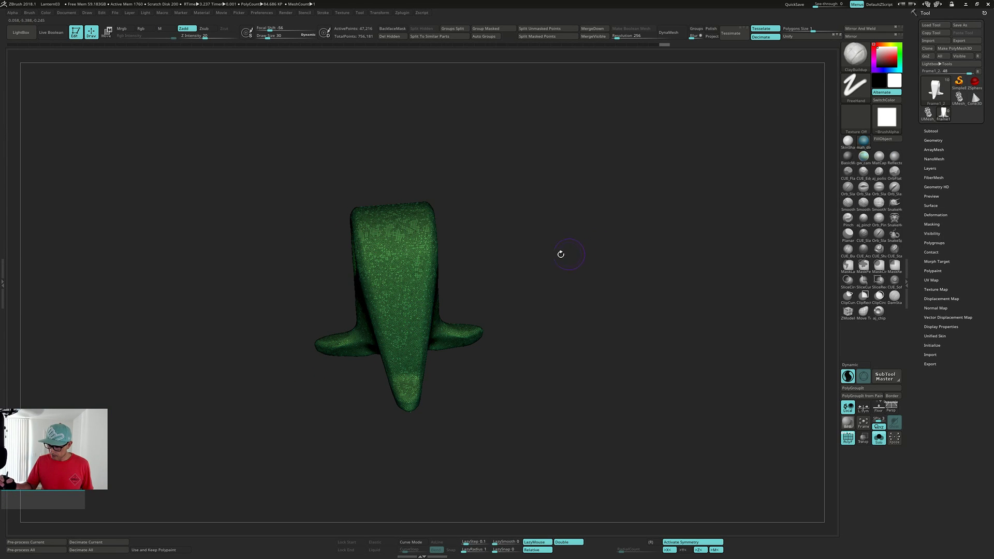
mouse_move(373, 228)
left_mouse_down("shift")
mouse_move(422, 225)
mouse_move(374, 250)
mouse_move(387, 267)
left_mouse_up("shift")
mouse_move(562, 250)
left_mouse_down()
mouse_move(530, 257)
mouse_move(537, 244)
mouse_move(577, 253)
mouse_move(570, 286)
mouse_move(599, 277)
mouse_move(604, 289)
mouse_move(604, 244)
mouse_move(590, 282)
left_mouse_up()
key("shift+f")
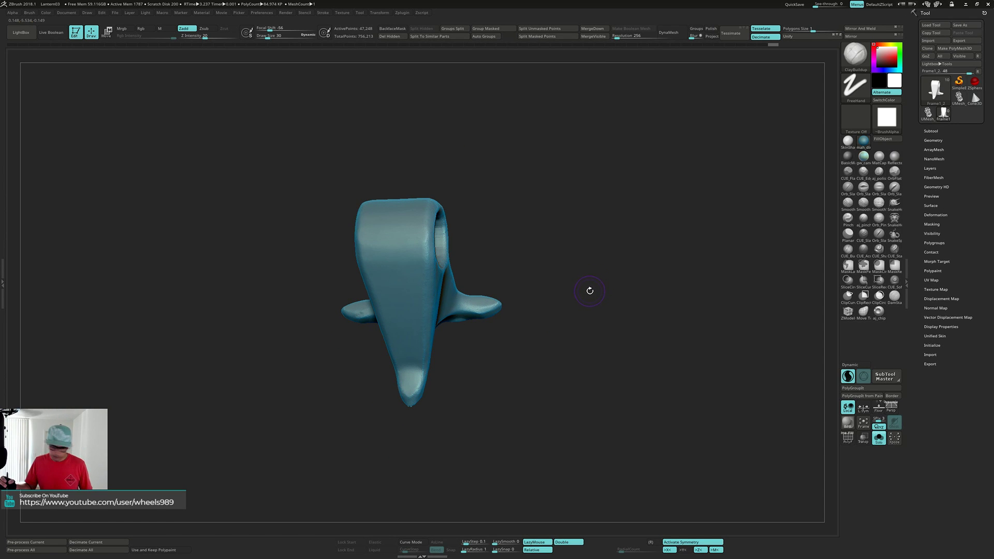
Switch to the TrimDynamic brush and set its draw size to 23.
key("b")
key("t")
key("d")
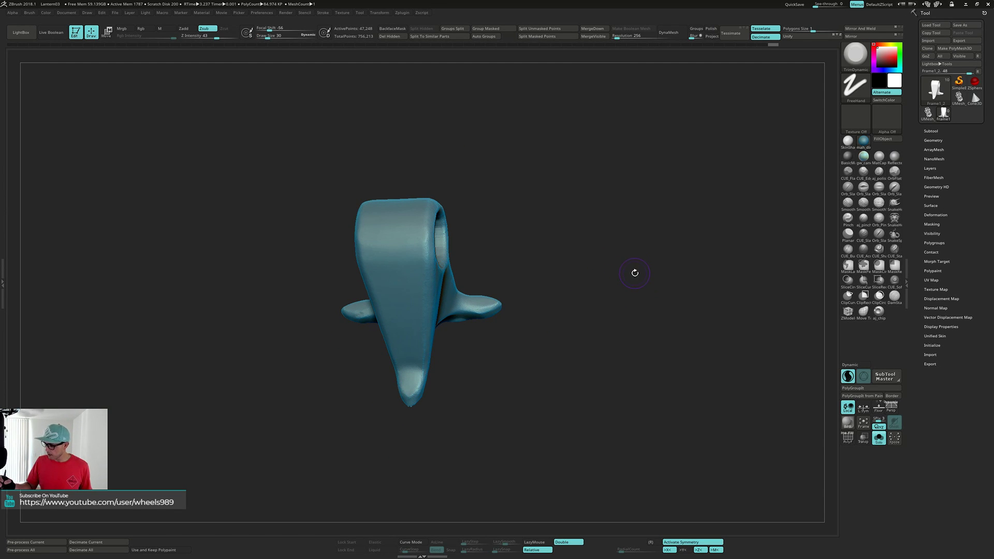
mouse_move(632, 278)
left_mouse_down()
mouse_move(613, 286)
mouse_move(603, 264)
left_mouse_up()
key("s")
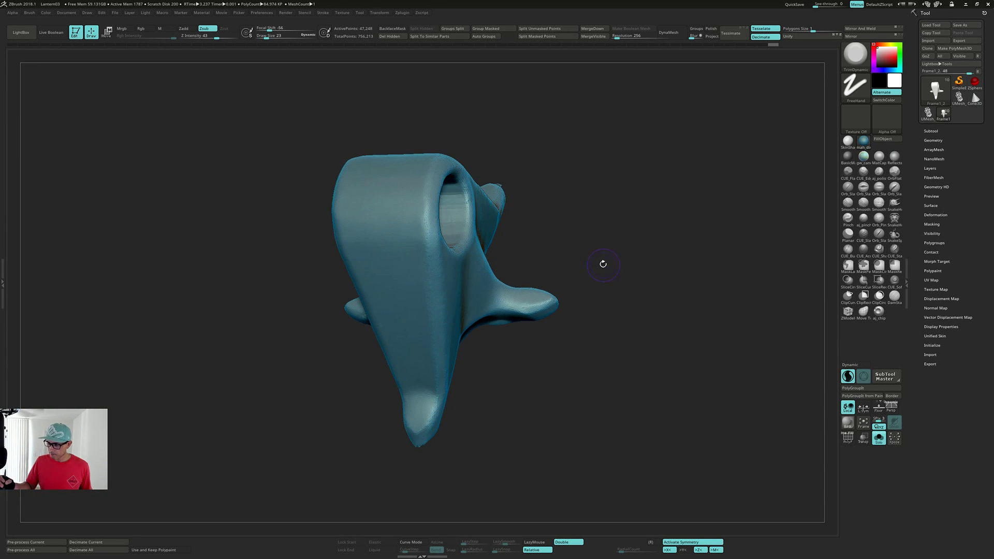
Flatten the bracket's front edge beside the hole and down to its foot with TrimDynamic strokes.
left_click_drag(429, 211, 429, 220)
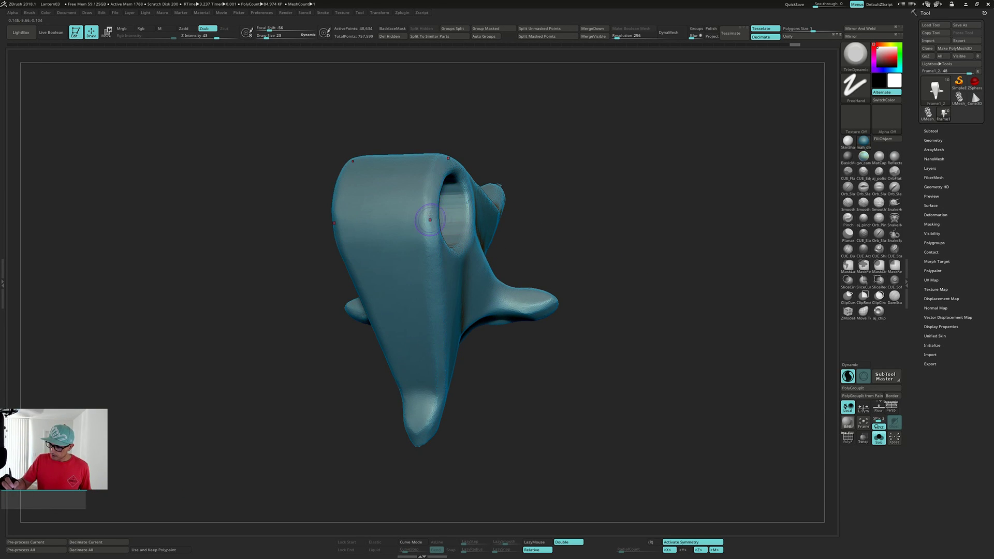
left_click_drag(596, 279, 594, 254, "alt")
left_click_drag(593, 254, 569, 242)
left_click_drag(429, 216, 434, 253)
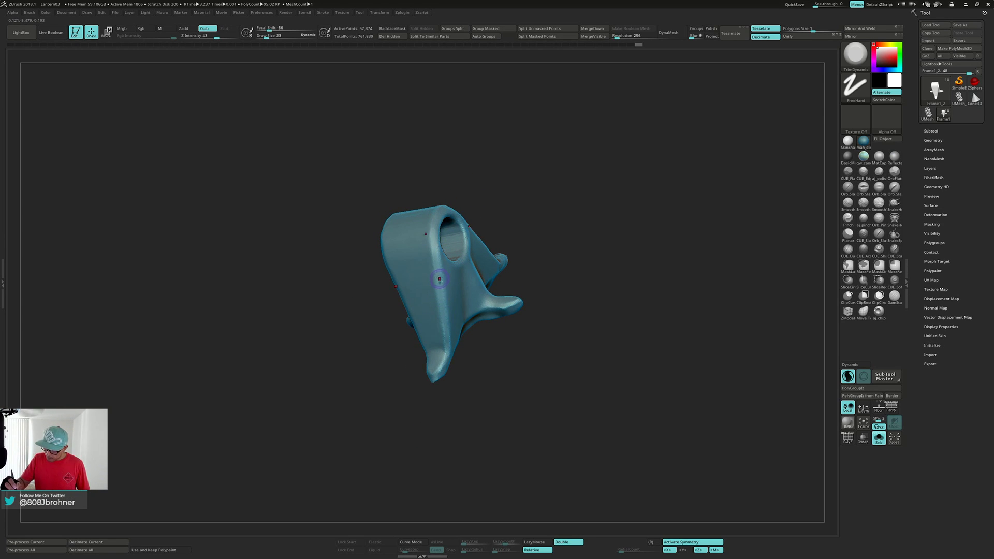
left_click_drag(446, 329, 448, 337)
left_click_drag(458, 327, 456, 345)
Trim the lower part of the bracket's side edge just above the foot.
mouse_move(509, 285)
left_mouse_down()
mouse_move(490, 368)
mouse_move(439, 368)
mouse_move(405, 385)
mouse_move(396, 408)
mouse_move(401, 387)
left_mouse_up()
left_click_drag(418, 450, 407, 374)
right_click_drag(410, 355, 419, 353)
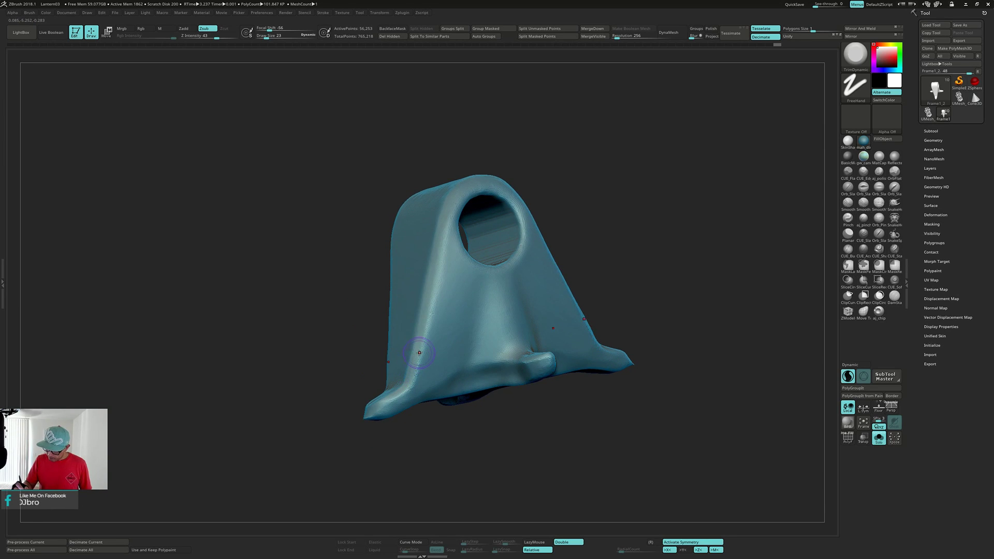
mouse_move(444, 275)
right_mouse_down()
mouse_move(471, 222)
mouse_move(458, 215)
right_mouse_up()
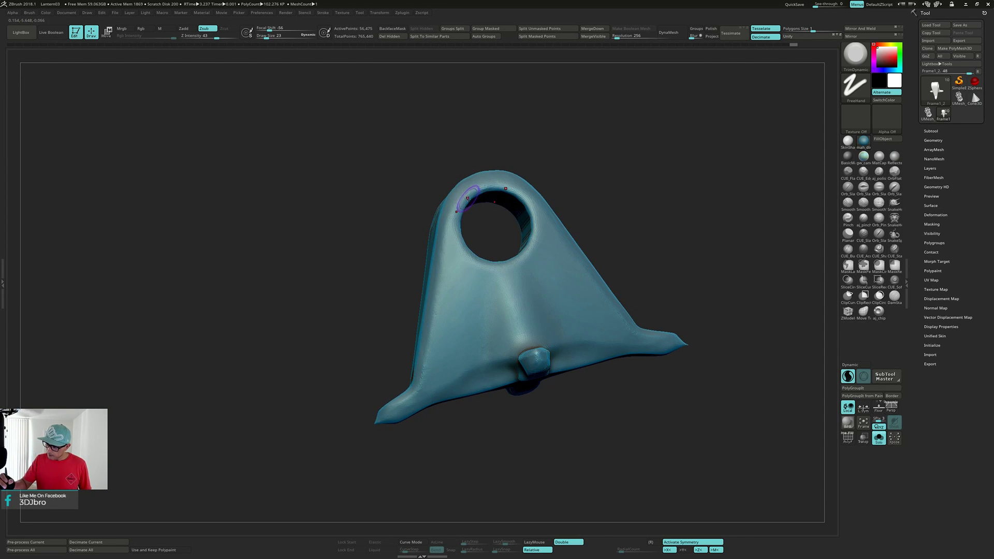
Flatten the rim around the bracket's hole with TrimDynamic strokes from several angles.
left_click_drag(458, 215, 468, 206)
right_click_drag(467, 206, 481, 192)
mouse_move(481, 191)
left_mouse_down()
mouse_move(491, 179)
mouse_move(497, 187)
left_mouse_up()
right_click_drag(497, 187, 513, 170)
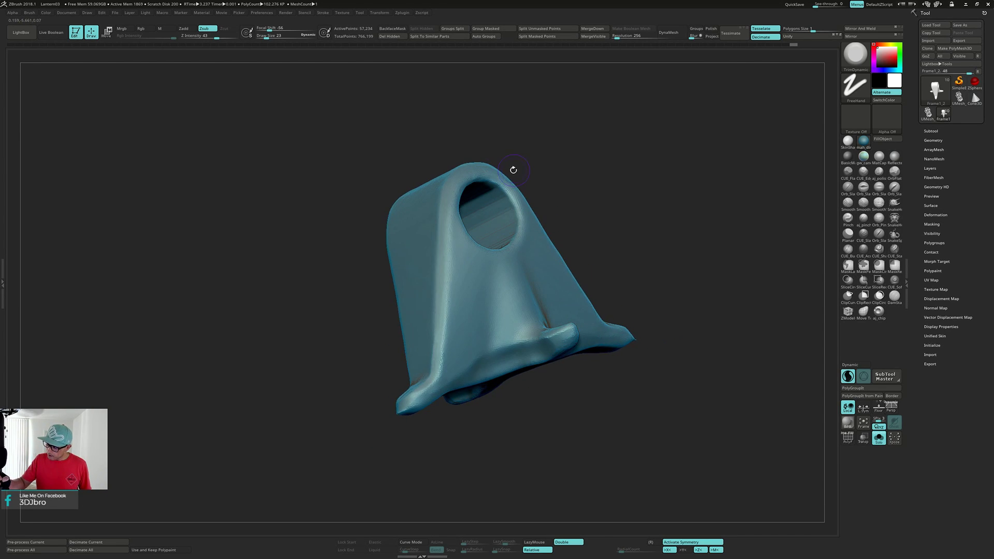
left_click_drag(512, 198, 496, 178)
mouse_move(496, 178)
right_mouse_down()
mouse_move(518, 227)
mouse_move(489, 241)
mouse_move(460, 208)
right_mouse_up()
left_click_drag(461, 208, 462, 218)
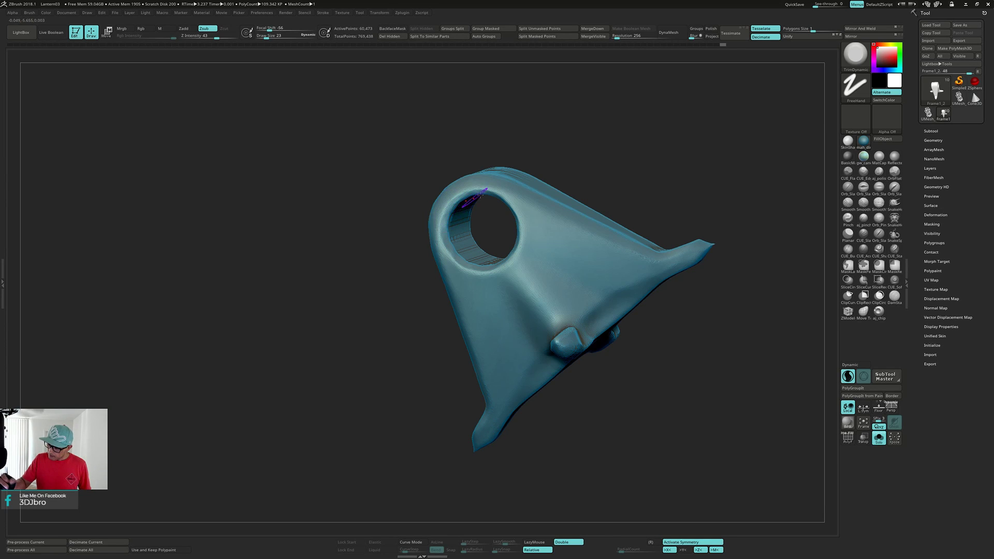
mouse_move(468, 202)
right_mouse_down()
mouse_move(588, 336)
mouse_move(534, 389)
mouse_move(556, 359)
mouse_move(602, 335)
mouse_move(641, 332)
right_mouse_up()
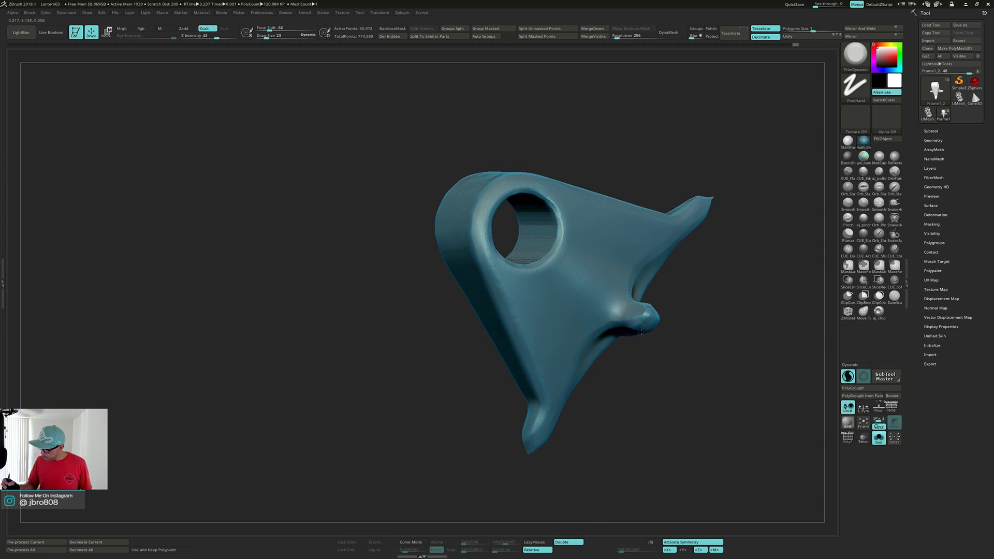
Trim the small foot below the hole and the bracket's bottom edge into flat facets.
left_click_drag(643, 320, 651, 310)
mouse_move(650, 315)
right_mouse_down()
mouse_move(640, 311)
mouse_move(668, 271)
mouse_move(623, 298)
right_mouse_up()
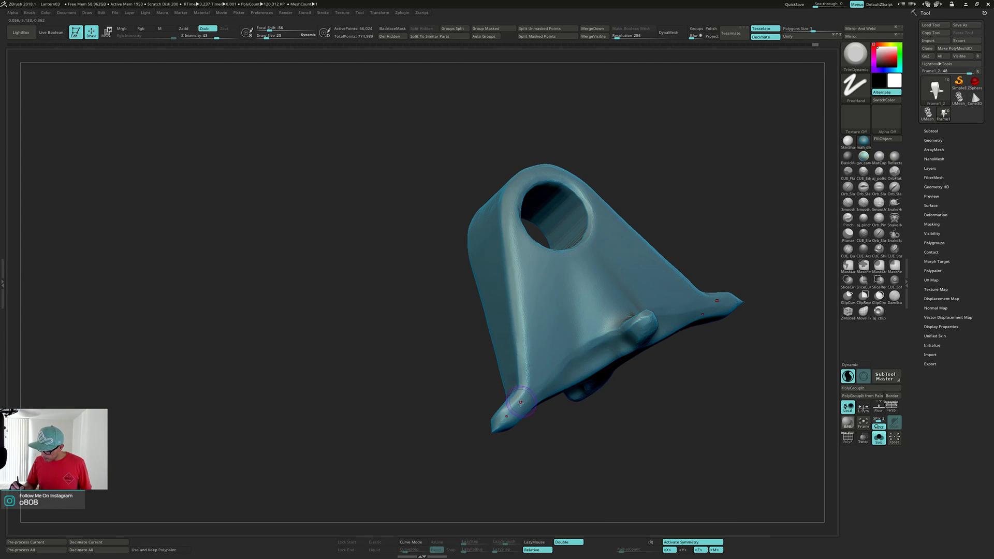
mouse_move(547, 381)
right_mouse_down()
mouse_move(509, 180)
mouse_move(580, 365)
mouse_move(581, 356)
right_mouse_up()
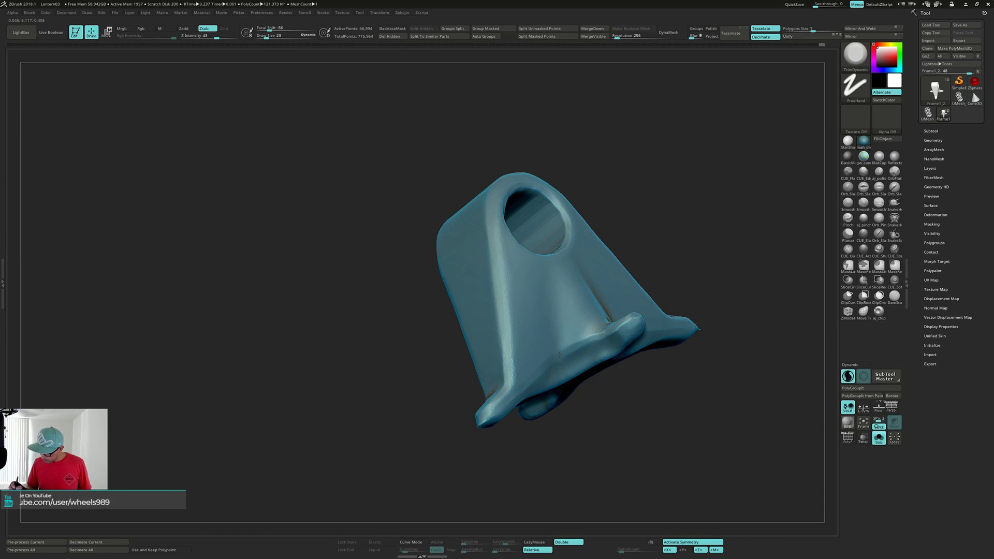
mouse_move(563, 348)
left_mouse_down()
mouse_move(599, 336)
mouse_move(604, 351)
mouse_move(565, 371)
left_mouse_up()
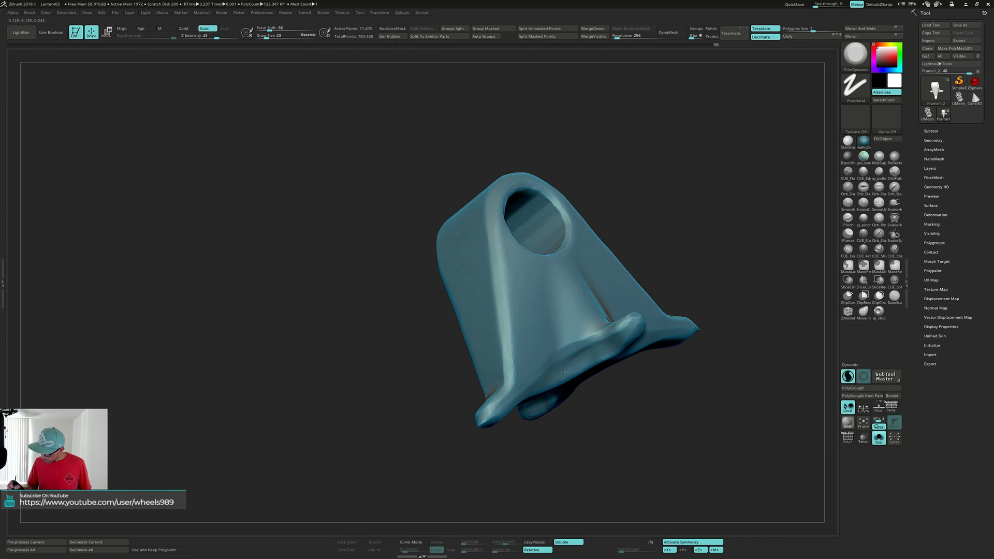
right_click_drag(557, 370, 517, 385)
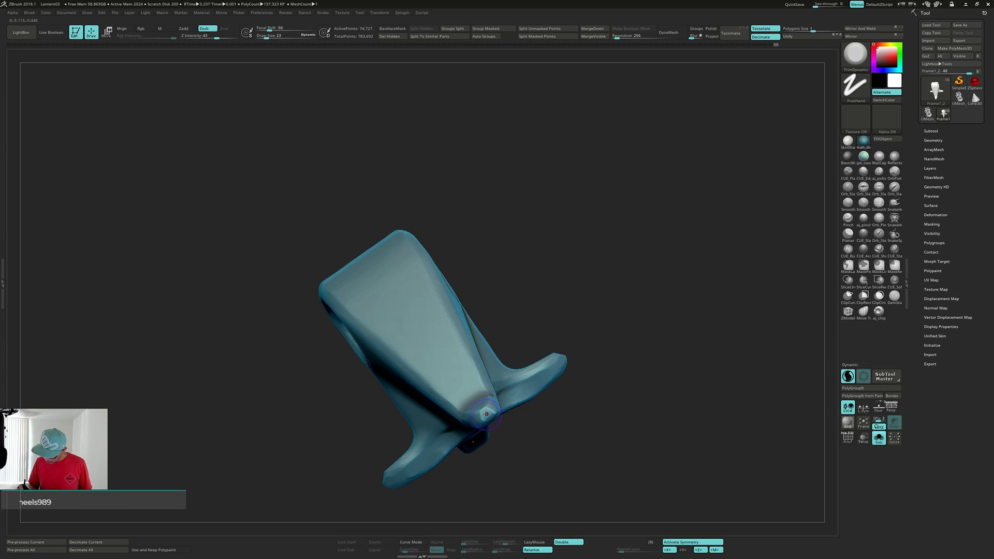
right_click_drag(486, 415, 552, 409)
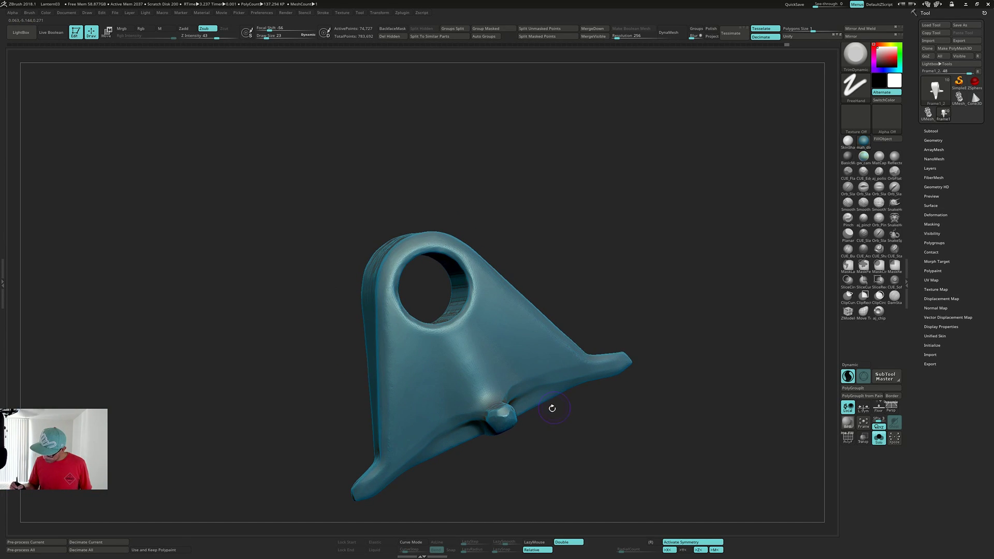
left_click_drag(507, 418, 506, 421)
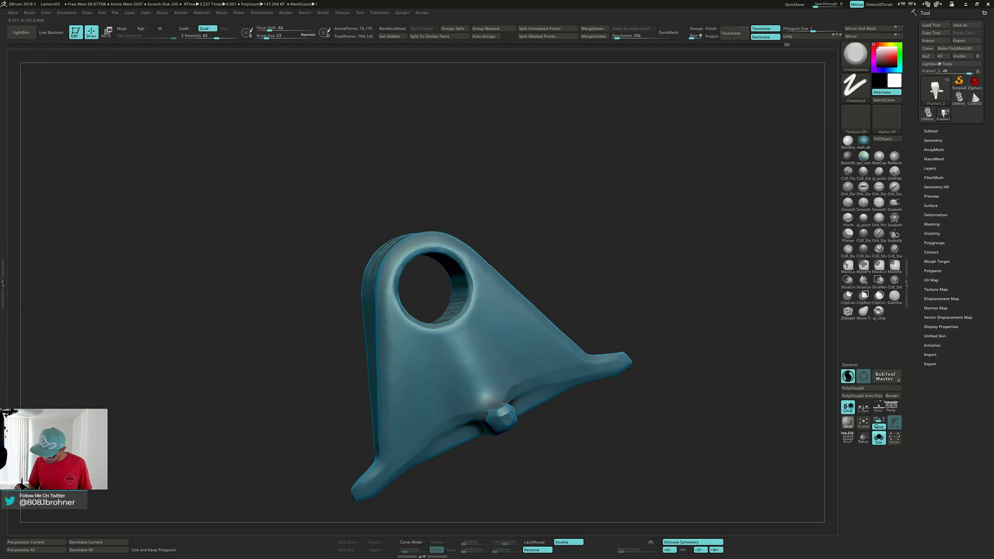
right_click_drag(506, 421, 575, 410)
Show the rest of the lantern and trim the bracket's feet where they meet the roof.
key("shift+alt+s")
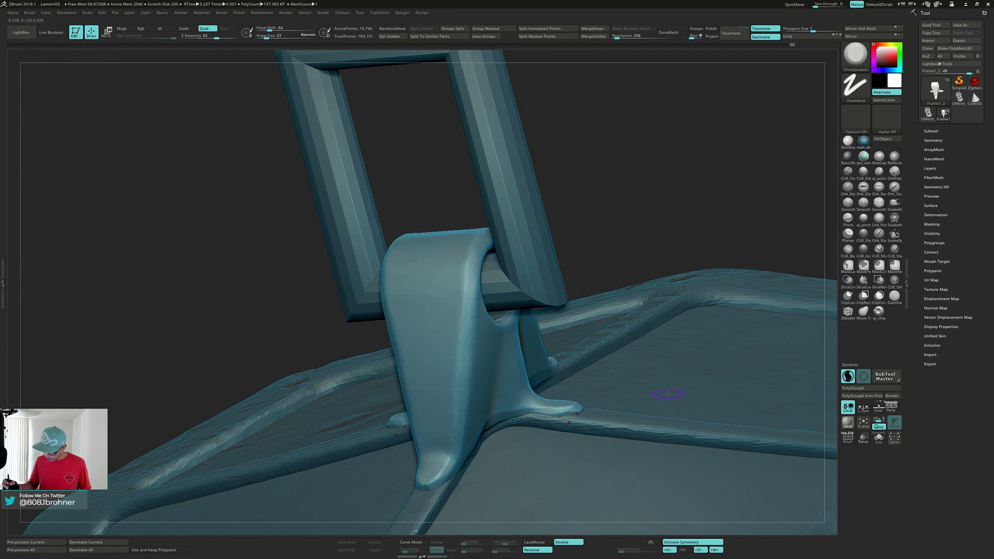
right_click_drag(667, 394, 553, 291, "ctrl")
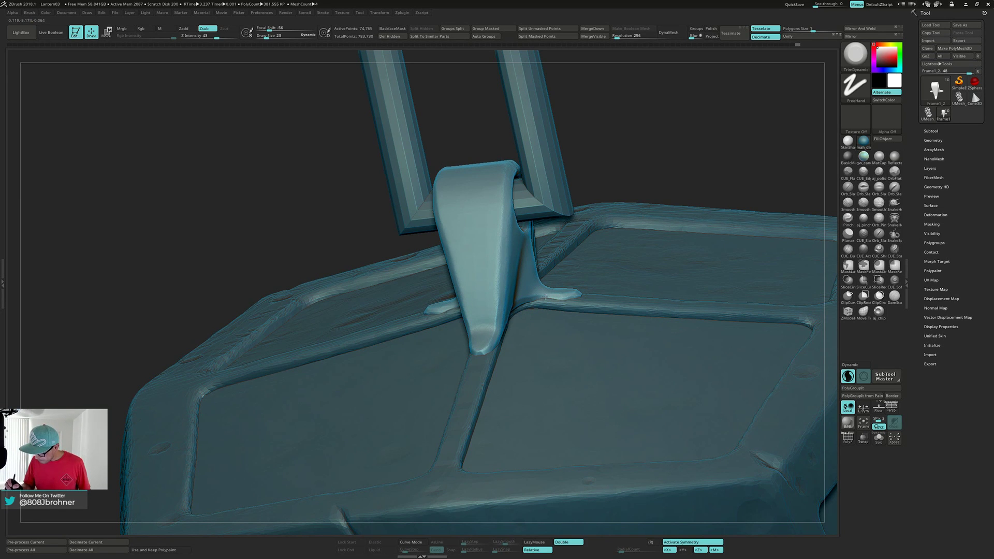
right_click_drag(572, 297, 525, 302)
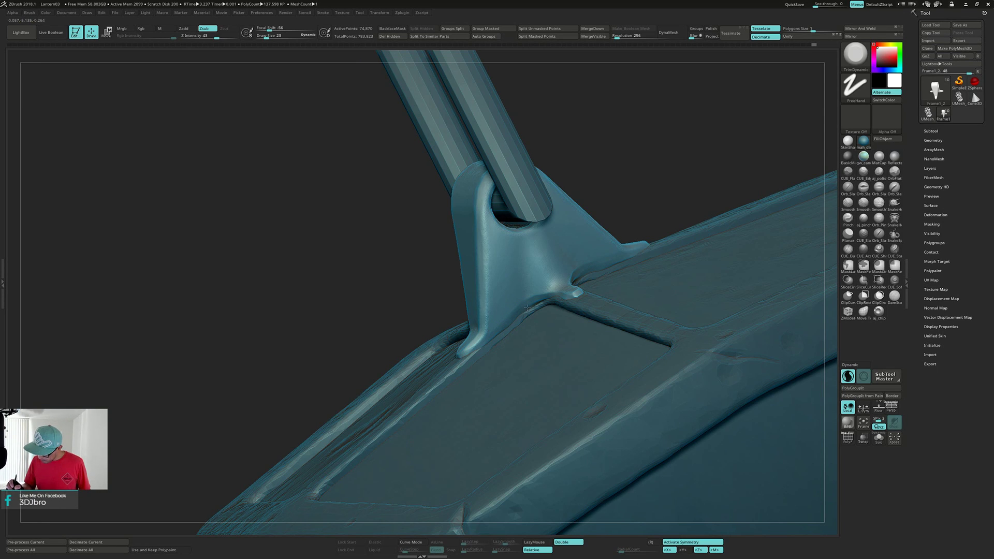
left_click_drag(527, 308, 521, 310)
mouse_move(521, 311)
right_mouse_down()
mouse_move(539, 305)
mouse_move(523, 306)
right_mouse_up()
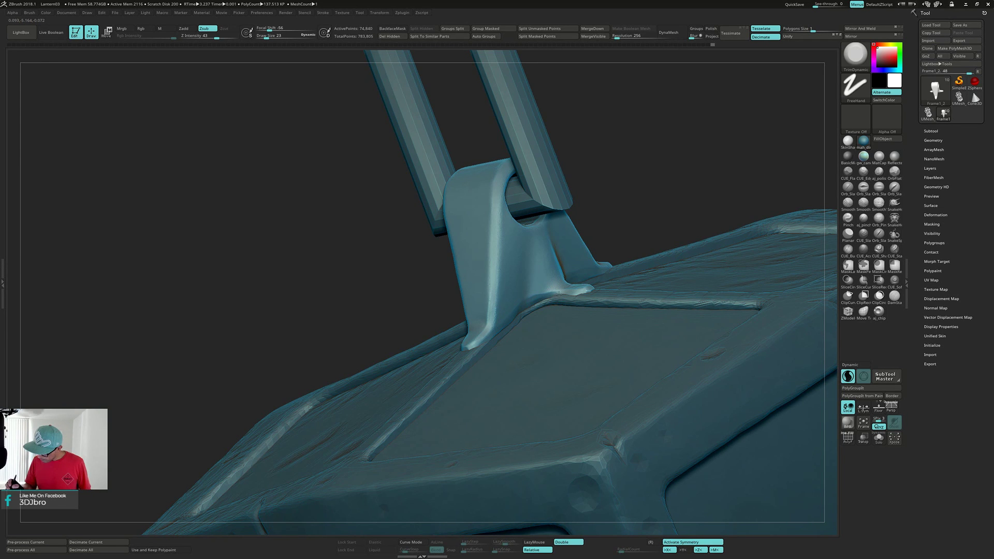
right_click_drag(570, 291, 575, 295)
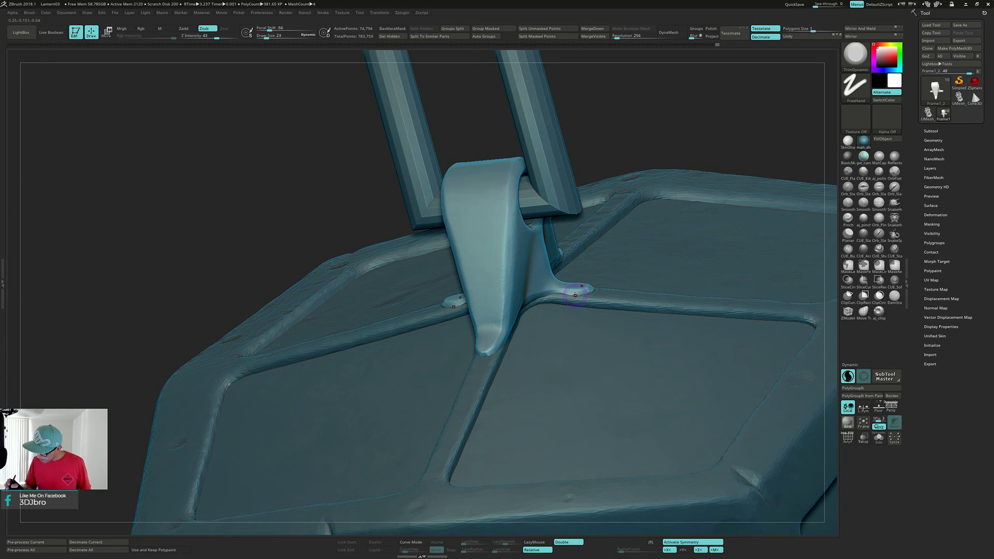
left_click_drag(572, 292, 567, 294)
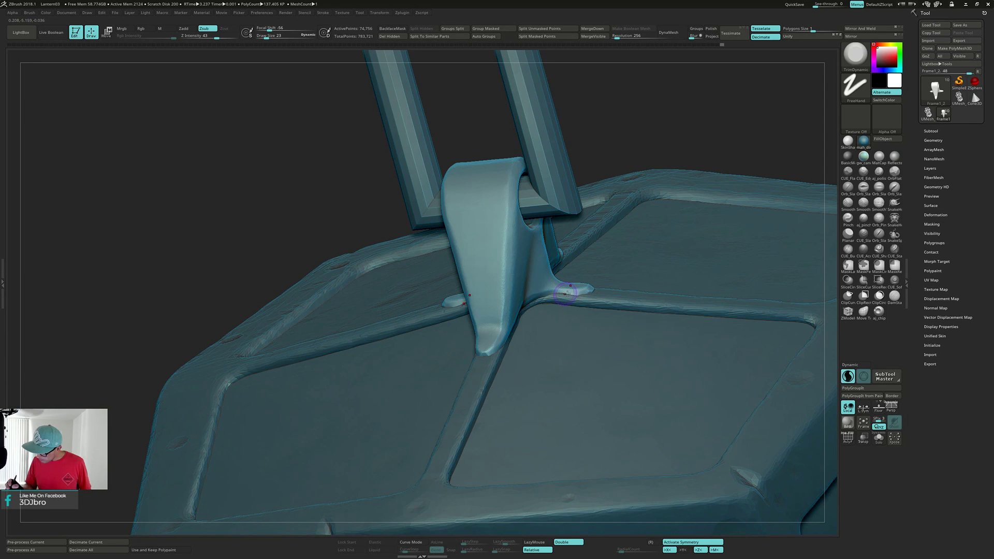
Check the bracket against the whole lantern from a distance and isolate it again.
right_click_drag(633, 305, 584, 160, "ctrl")
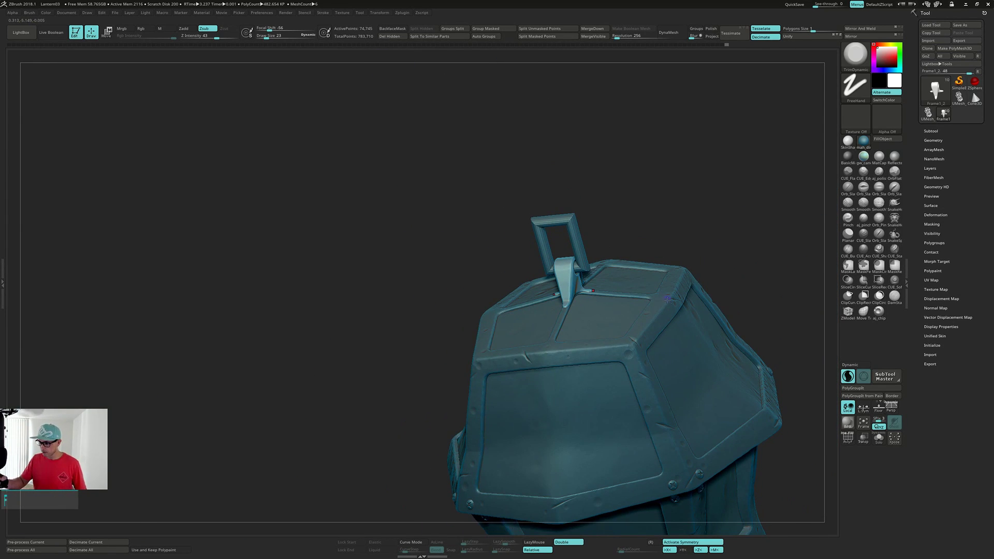
right_click_drag(642, 330, 680, 204, "ctrl")
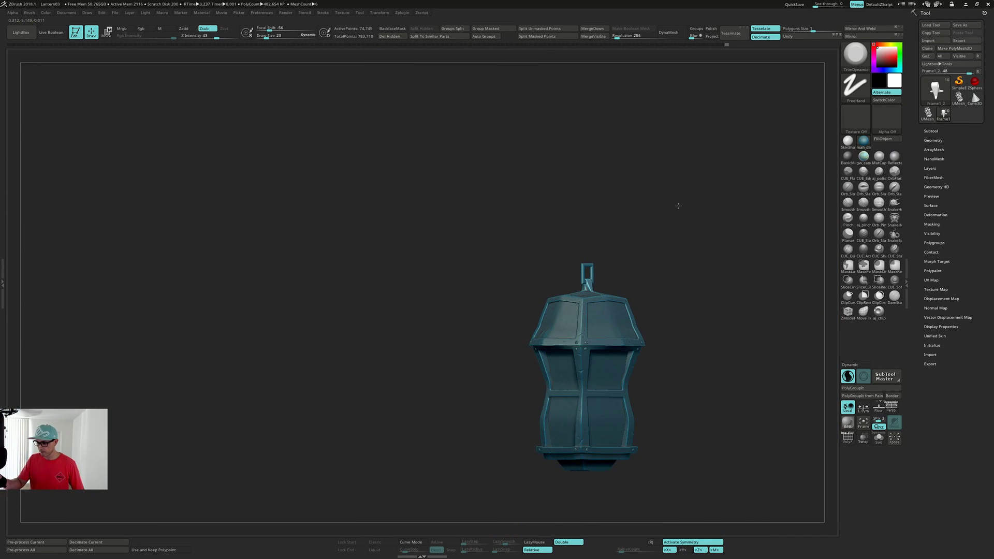
right_click_drag(675, 256, 547, 141, "ctrl")
right_click_drag(590, 178, 621, 345, "alt")
key("alt+s")
right_click_drag(624, 311, 608, 334)
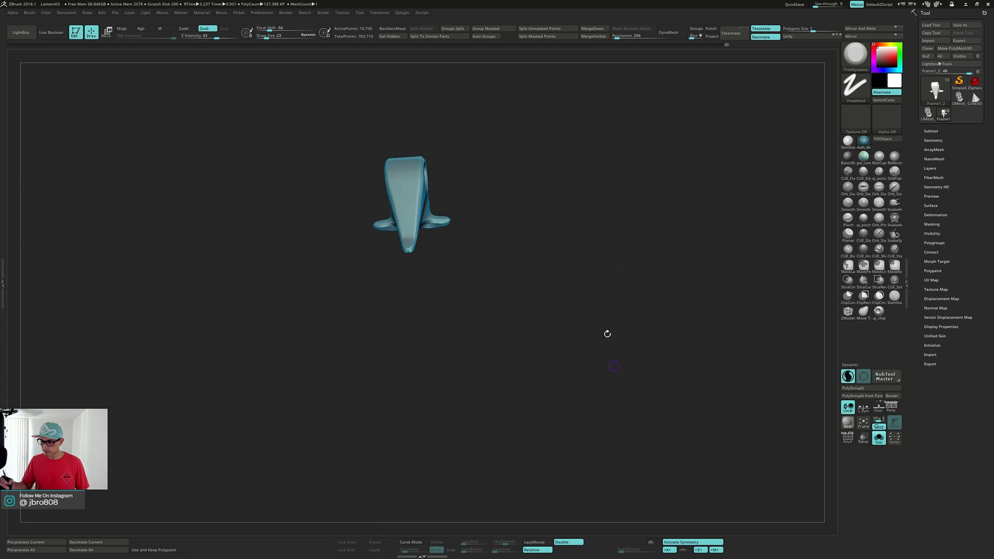
right_click_drag(569, 220, 595, 293, "alt")
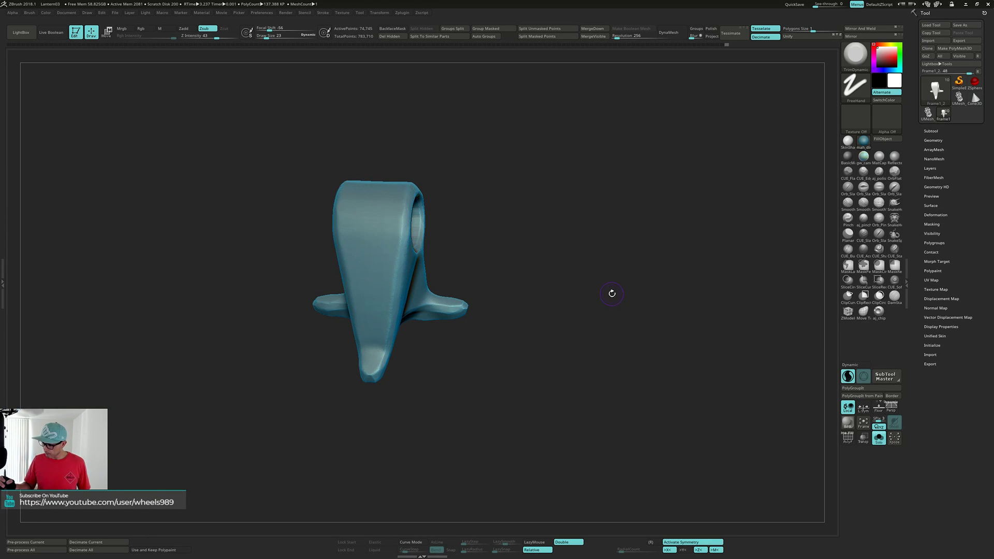
key("b")
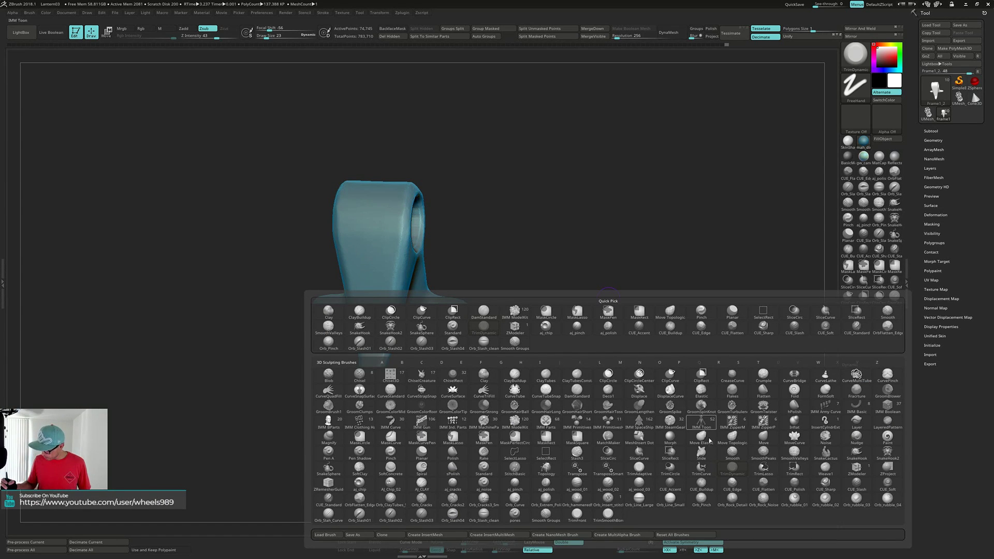
left_click(765, 497)
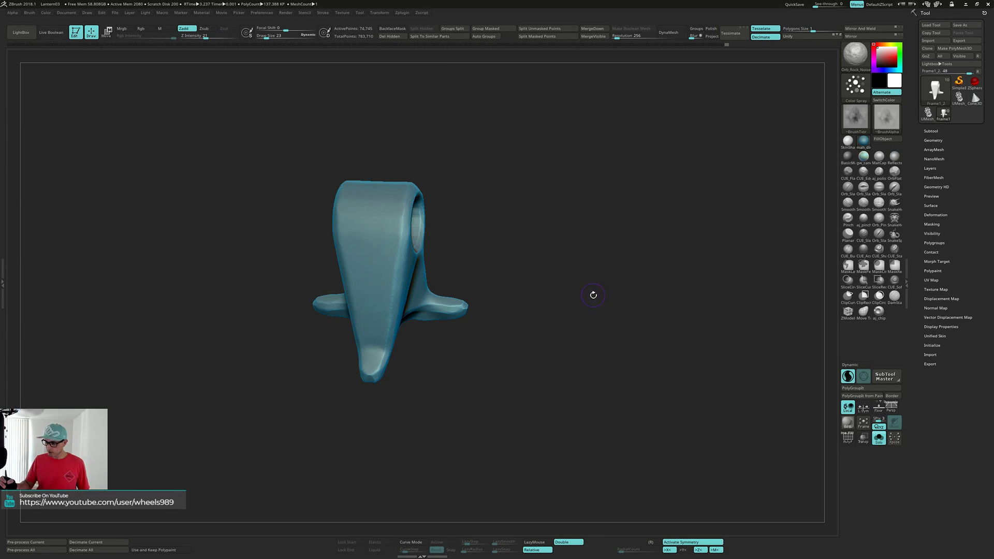
right_click(595, 300)
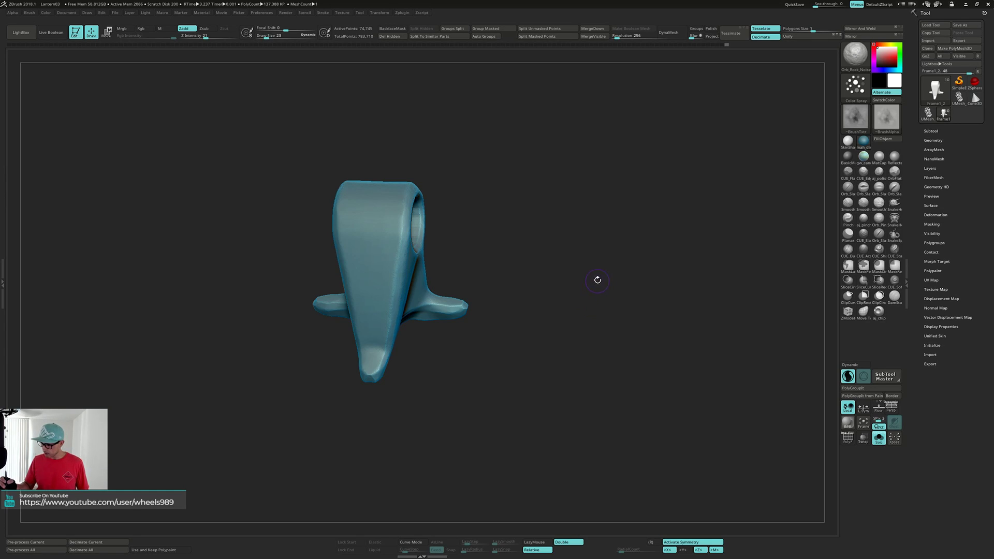
key("b")
key("b")
key("b")
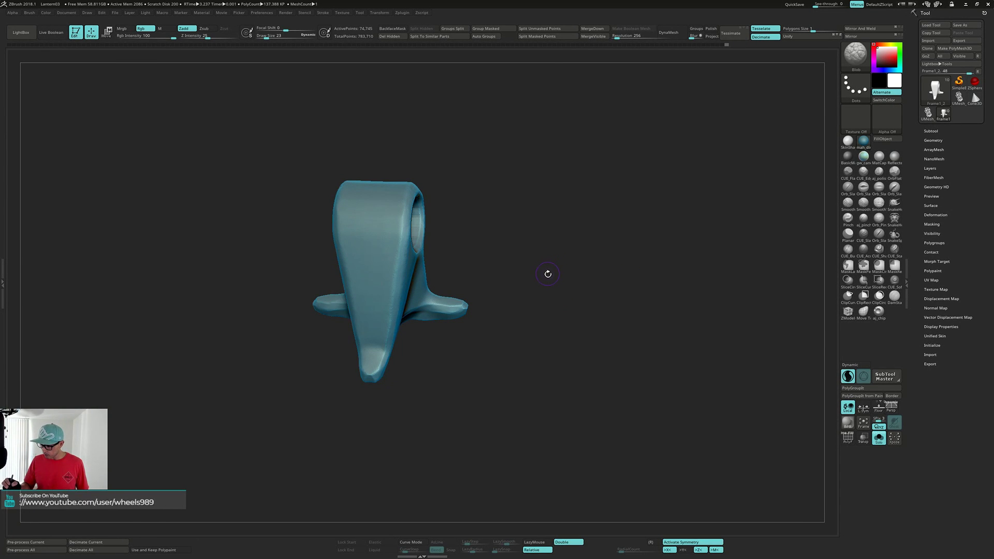
key("b")
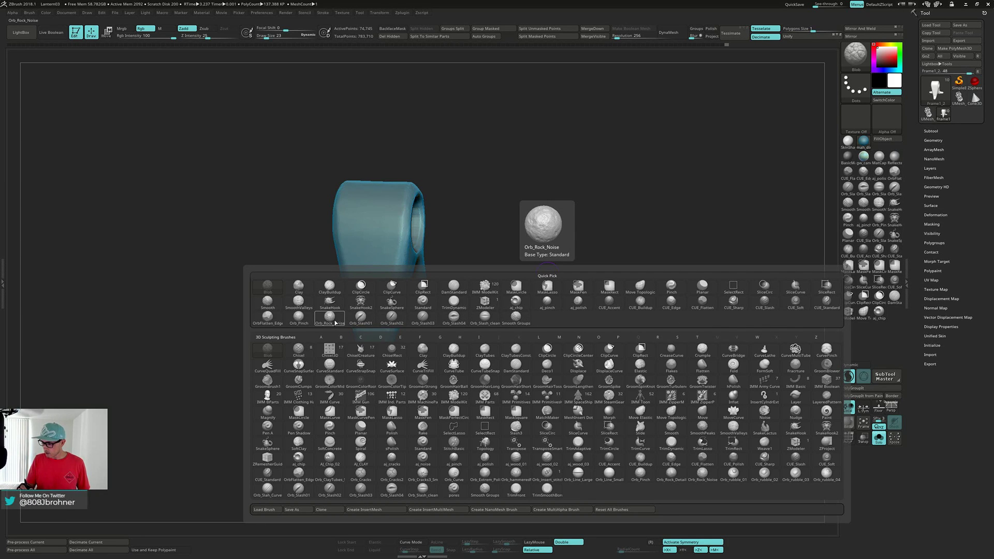
Turn off Sculptris Pro mode and choose the Orb_Rock_Noise brush.
left_click_drag(621, 160, 617, 188)
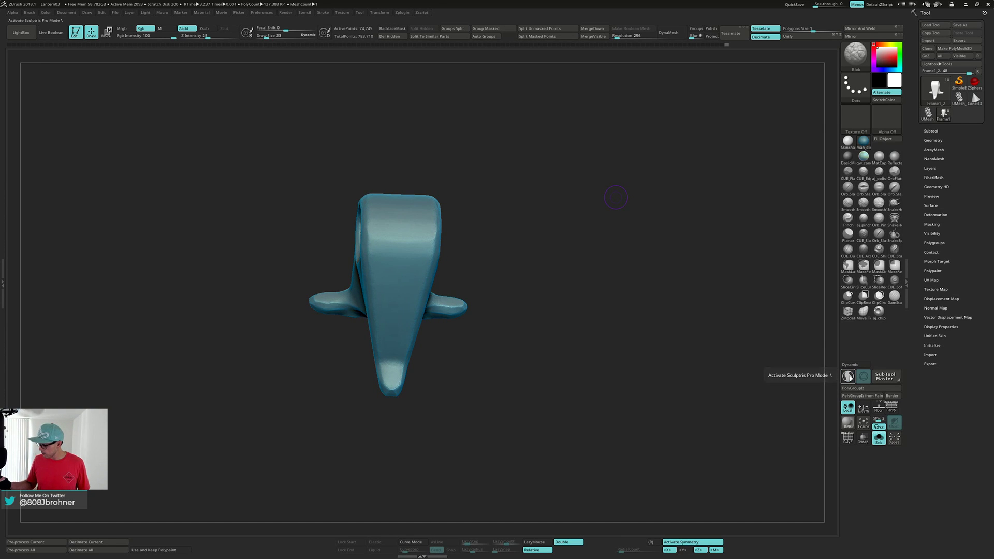
left_click_drag(533, 260, 559, 254)
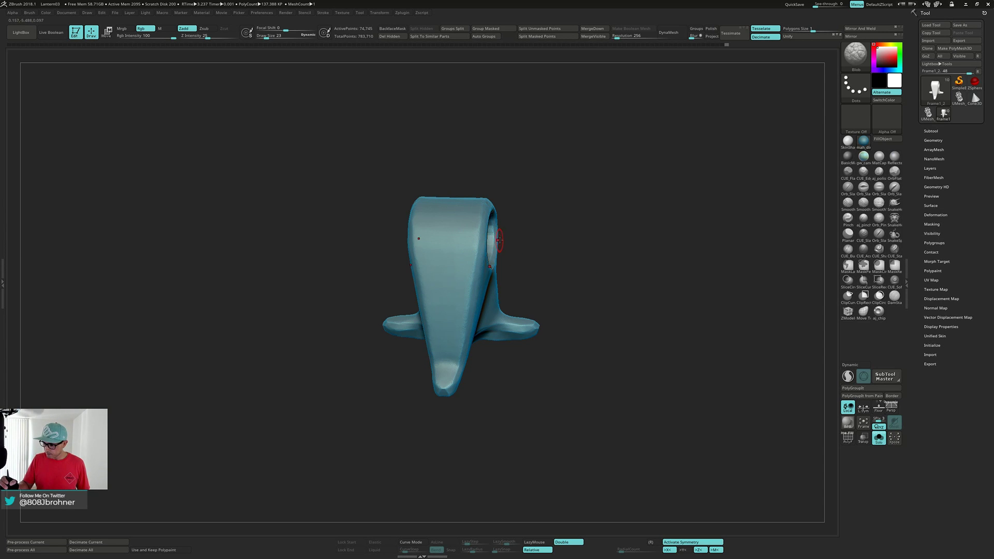
mouse_move(456, 235)
right_mouse_down()
mouse_move(450, 250)
mouse_move(454, 222)
right_mouse_up()
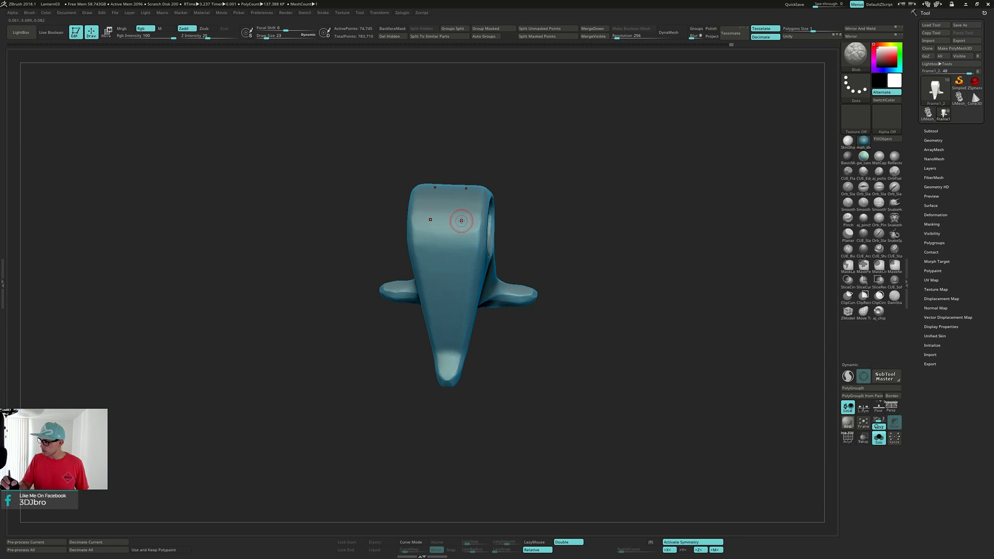
key("b")
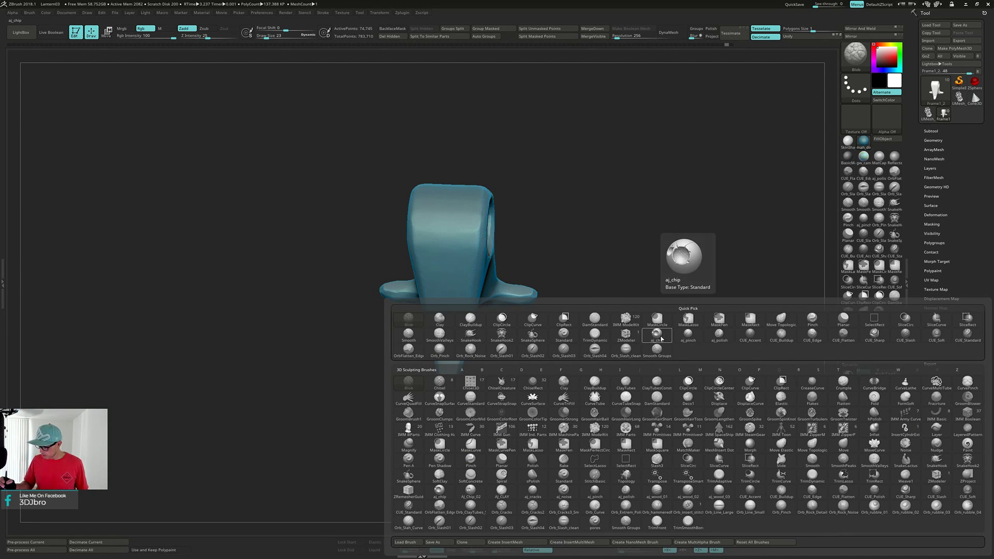
left_click(700, 343)
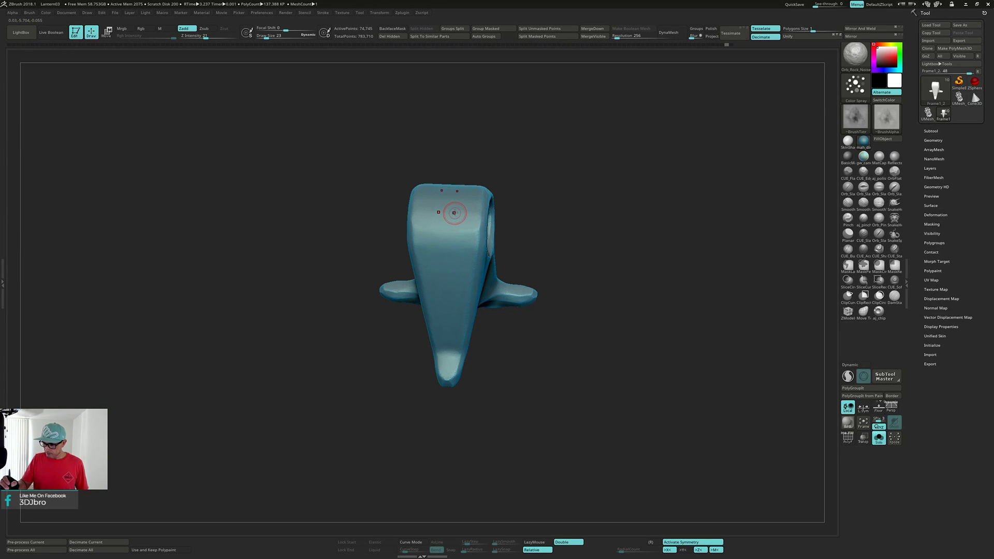
Try Orb_Rock_Noise strokes on the bracket's upper outer face and undo them.
left_click_drag(465, 244, 465, 246)
right_click_drag(465, 246, 462, 258)
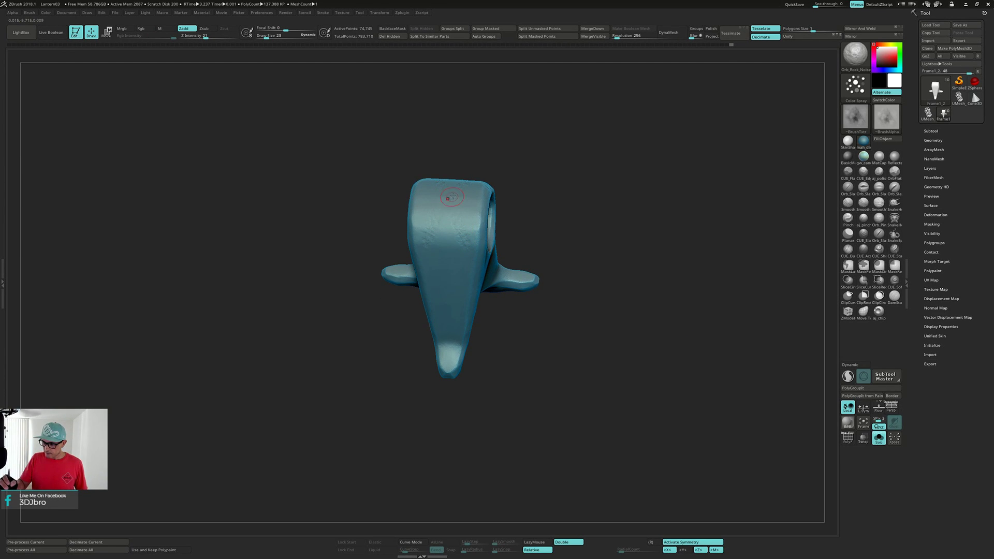
key("ctrl")
key("ctrl+z")
key("ctrl+z")
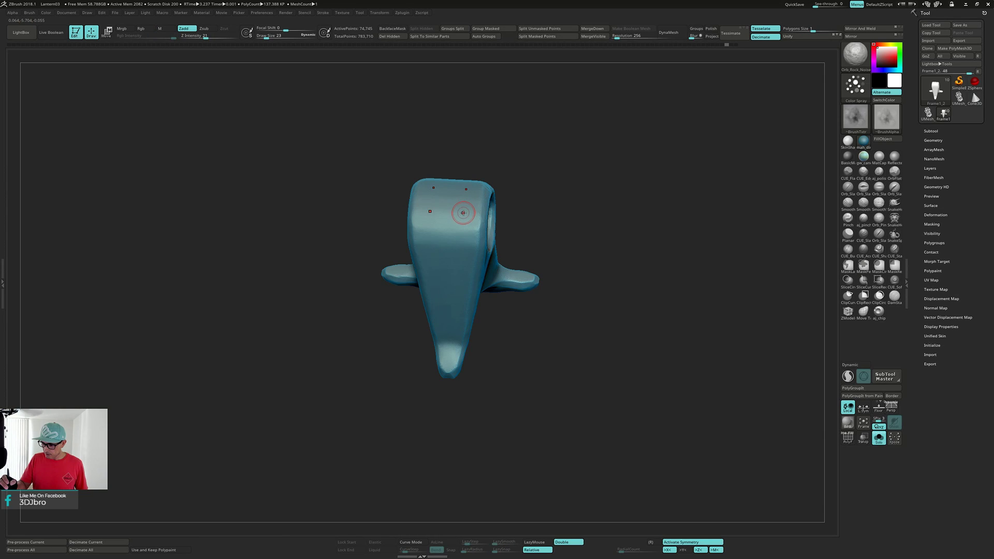
Enlarge the draw size and texture the bracket's tapered outer face from top to tip with Orb_Rock_Noise.
key("s")
left_click_drag(461, 211, 449, 208)
right_click_drag(449, 217, 452, 203)
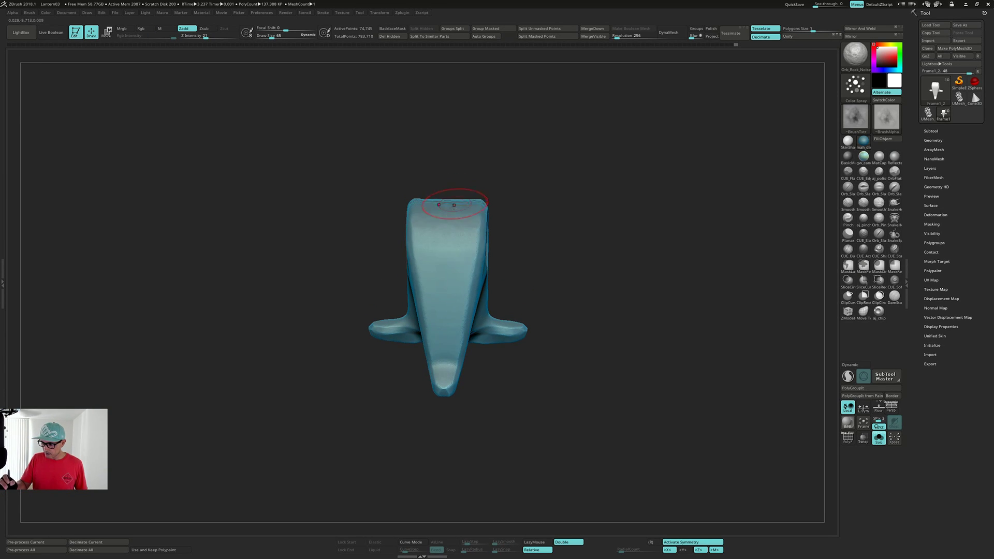
left_click_drag(449, 249, 444, 346)
right_click_drag(446, 291, 449, 301)
Spread the rock noise texture over the bracket's side faces around the hole and down to its feet.
mouse_move(444, 359)
right_mouse_down()
mouse_move(486, 302)
mouse_move(487, 316)
mouse_move(550, 306)
mouse_move(430, 301)
right_mouse_up()
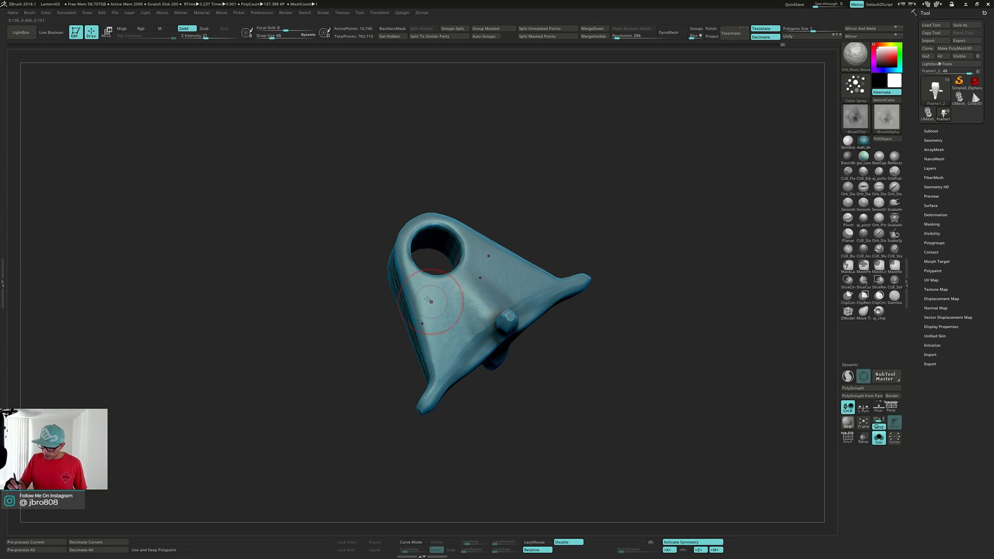
mouse_move(438, 336)
right_mouse_down()
mouse_move(487, 296)
mouse_move(581, 246)
right_mouse_up()
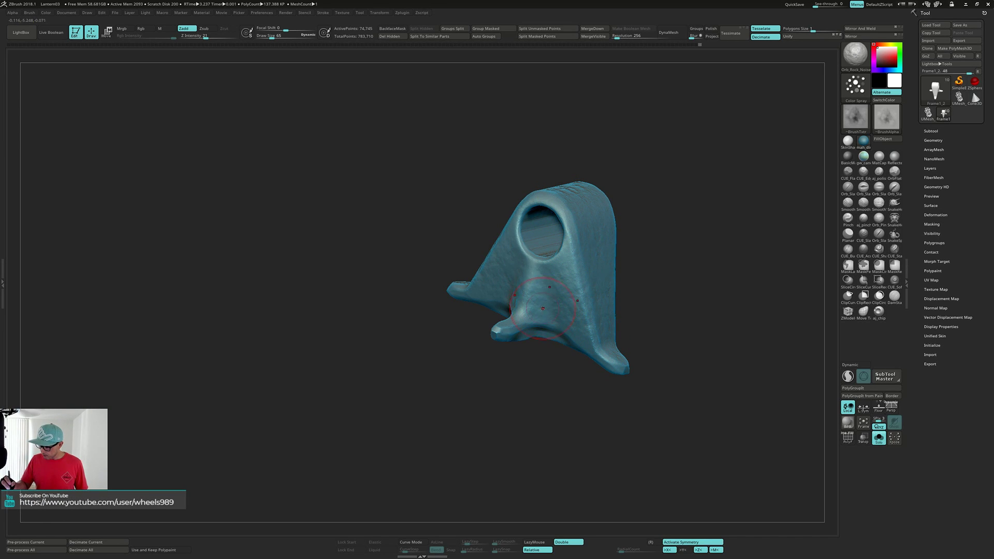
right_click_drag(542, 309, 506, 325)
mouse_move(612, 354)
right_mouse_down()
mouse_move(511, 342)
mouse_move(543, 311)
mouse_move(532, 307)
mouse_move(566, 293)
mouse_move(570, 377)
mouse_move(606, 366)
mouse_move(616, 335)
mouse_move(605, 358)
mouse_move(577, 371)
mouse_move(630, 368)
mouse_move(613, 377)
right_mouse_up()
mouse_move(640, 328)
right_mouse_down("ctrl")
mouse_move(620, 368)
mouse_move(636, 335)
mouse_move(626, 333)
mouse_move(639, 333)
mouse_move(629, 345)
mouse_move(628, 309)
right_mouse_up("ctrl")
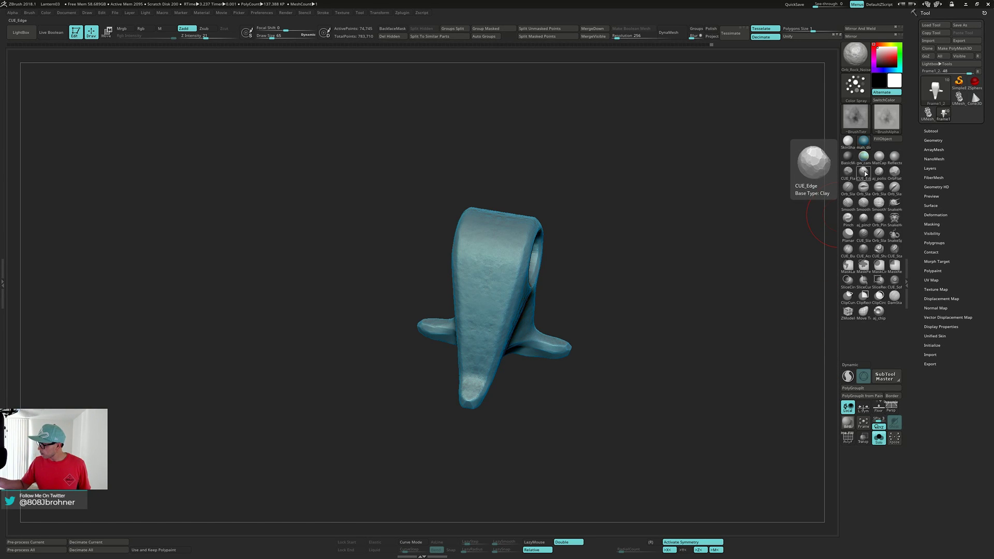
Choose the CUE_Flatten brush and turn off symmetry for the bracket.
left_click(848, 171)
mouse_move(642, 258)
right_mouse_down()
mouse_move(631, 249)
mouse_move(645, 290)
right_mouse_up()
key("x")
Try flattening strokes on the bracket's upper outer face with a draw size of 43 and undo them.
key("s")
left_click_drag(523, 192, 516, 190)
key("s")
key("s")
right_click_drag(521, 207, 511, 202)
left_click_drag(533, 194, 539, 202)
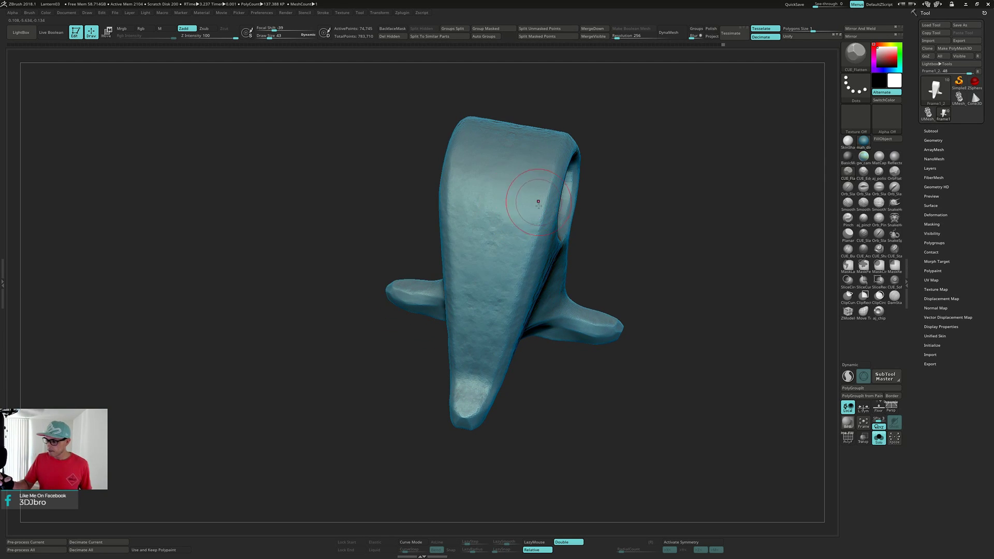
right_click_drag(539, 202, 522, 217)
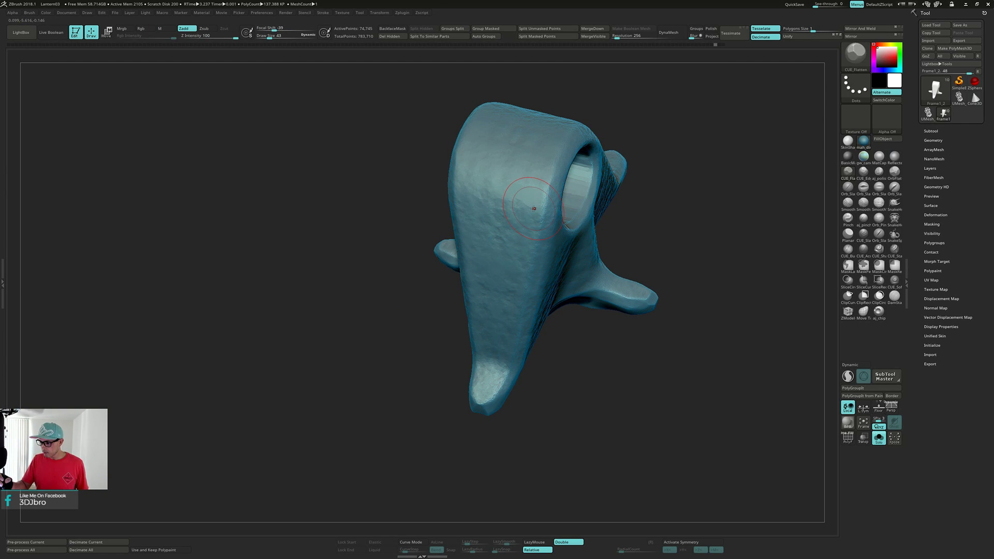
key("ctrl+z")
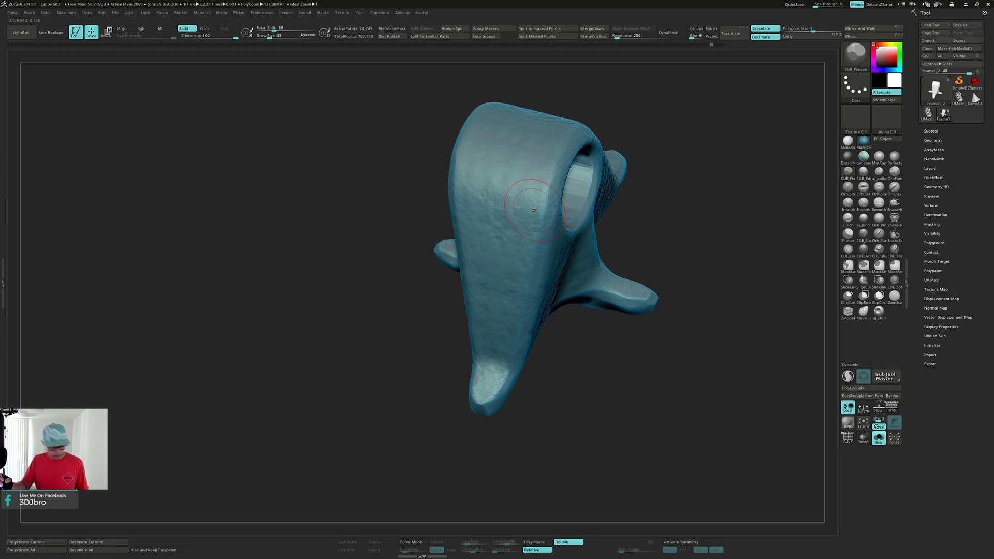
Set the draw size to 27 and flatten the rock noise on the bracket's outer face from the top downwards.
key("s")
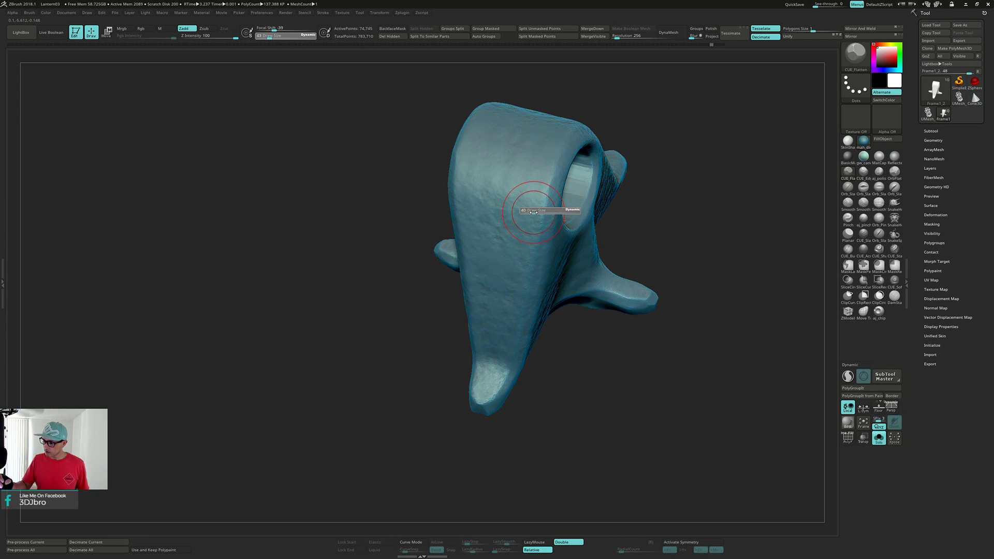
left_click_drag(531, 212, 532, 213)
right_click_drag(517, 168, 538, 171)
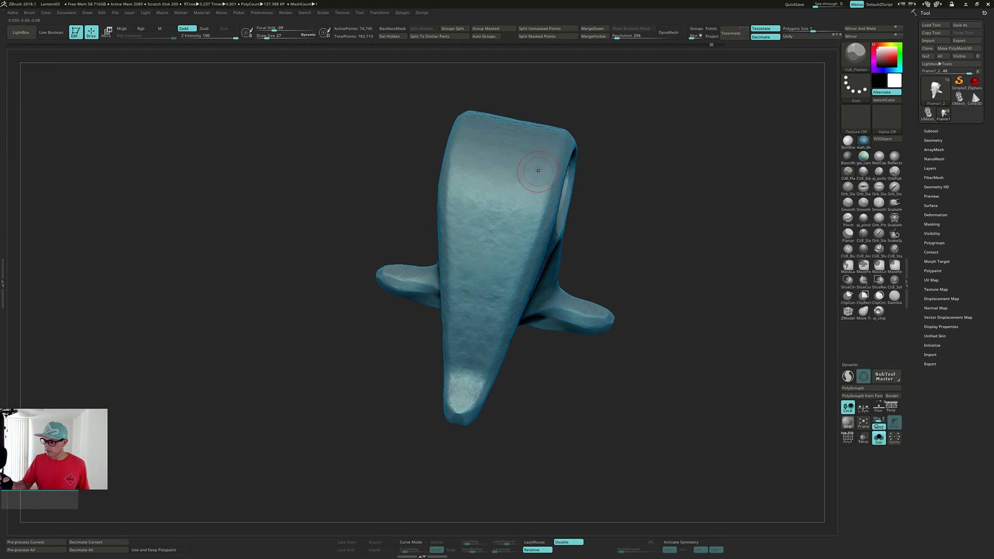
left_click_drag(512, 169, 484, 176)
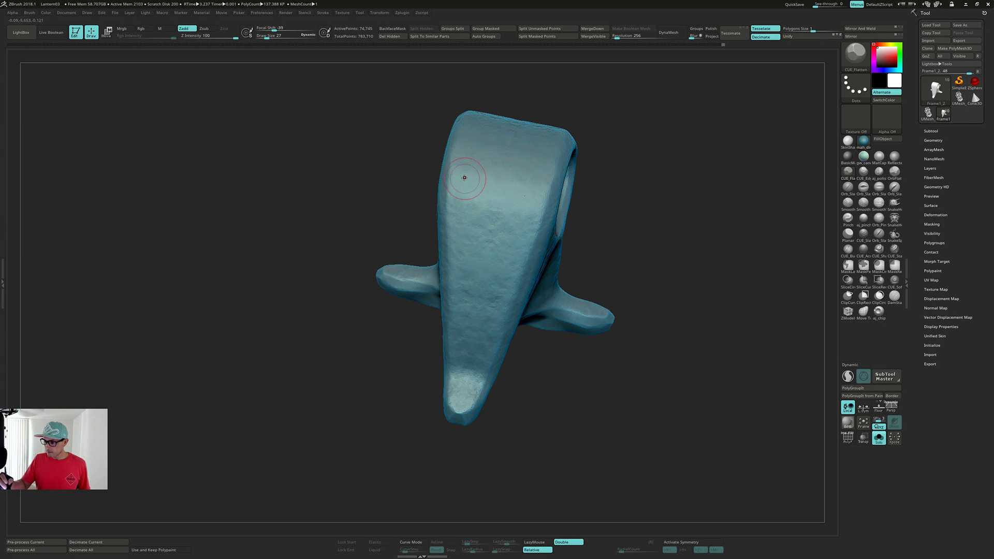
right_click_drag(501, 178, 502, 174)
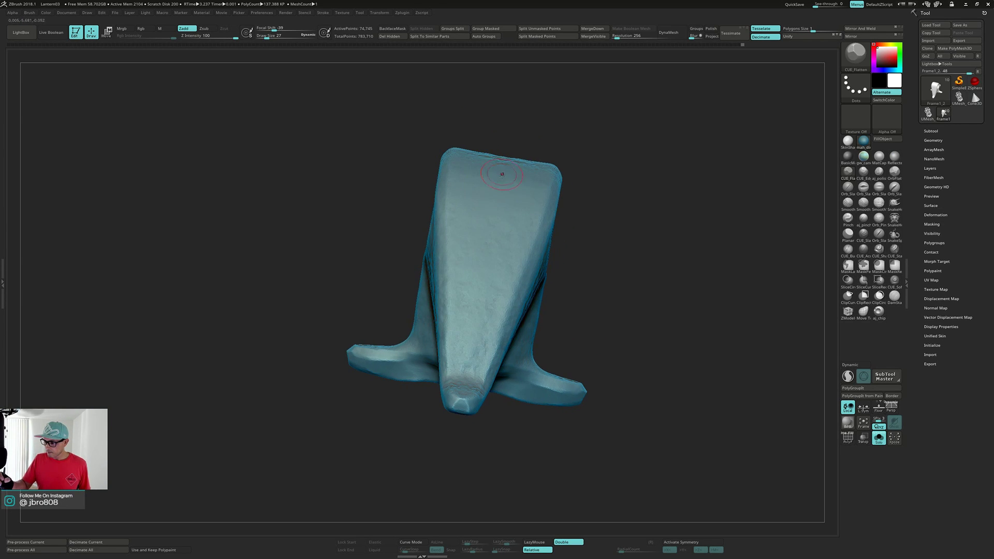
right_click_drag(504, 225, 506, 275)
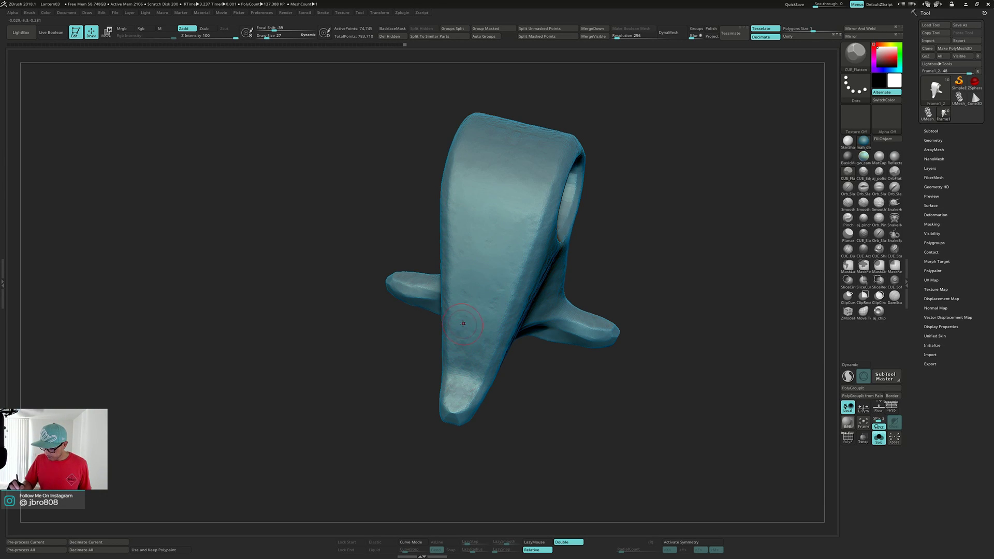
mouse_move(492, 308)
right_mouse_down()
mouse_move(458, 376)
mouse_move(464, 360)
right_mouse_up()
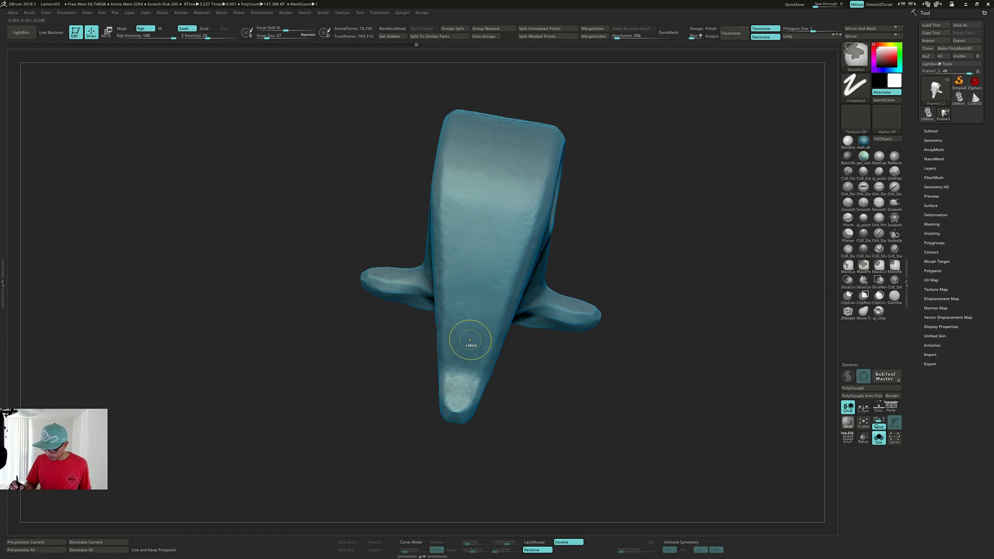
Smooth the lower outer face near the foot and flatten the crease above the foot with a draw size of 12.
left_click_drag(468, 346, 459, 391, "shift")
mouse_move(460, 378)
right_mouse_down()
mouse_move(456, 420)
mouse_move(463, 338)
right_mouse_up()
type("s12")
key("Return")
left_click_drag(467, 378, 461, 368)
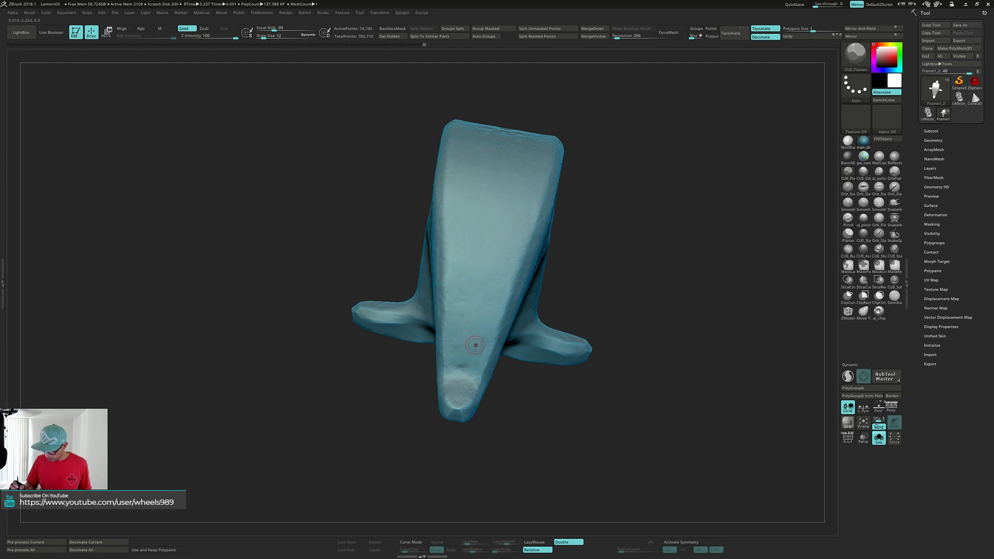
right_click_drag(469, 345, 453, 371)
mouse_move(453, 371)
left_mouse_down("shift")
mouse_move(469, 385)
mouse_move(455, 400)
left_mouse_up("shift")
mouse_move(456, 399)
right_mouse_down()
mouse_move(528, 327)
mouse_move(507, 345)
right_mouse_up()
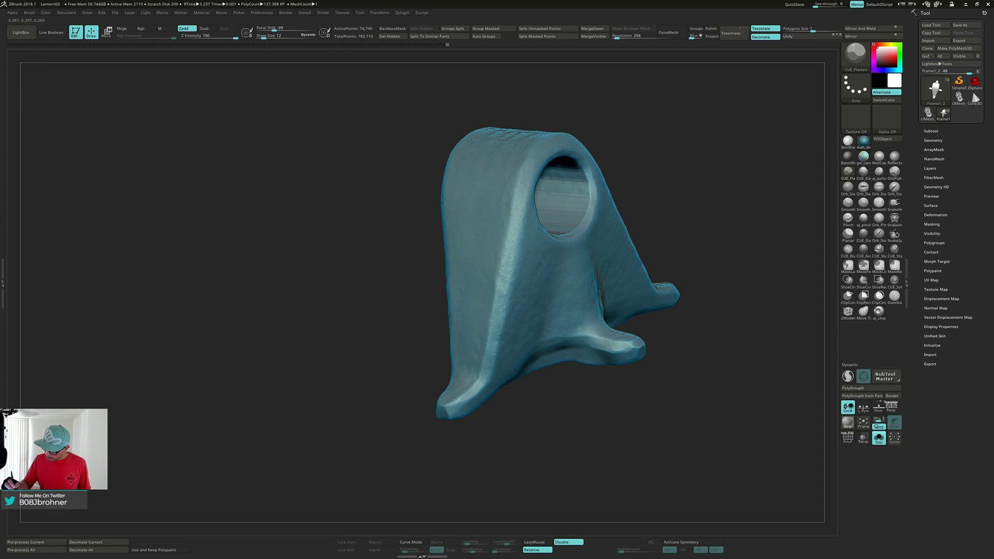
Flatten the bracket's upper outer edge beside the hole.
right_click_drag(510, 246, 481, 303, "alt")
left_click_drag(496, 230, 501, 223)
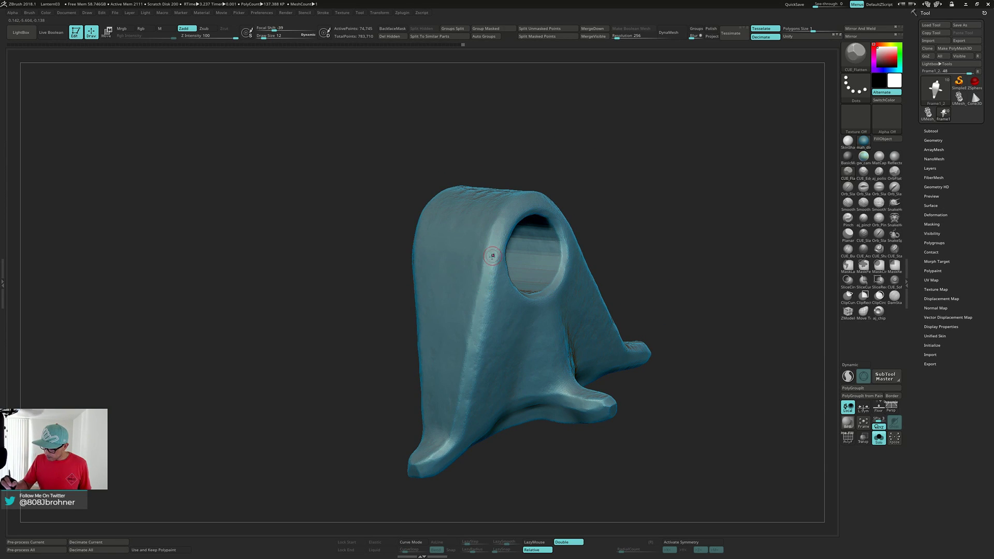
right_click_drag(492, 256, 477, 293)
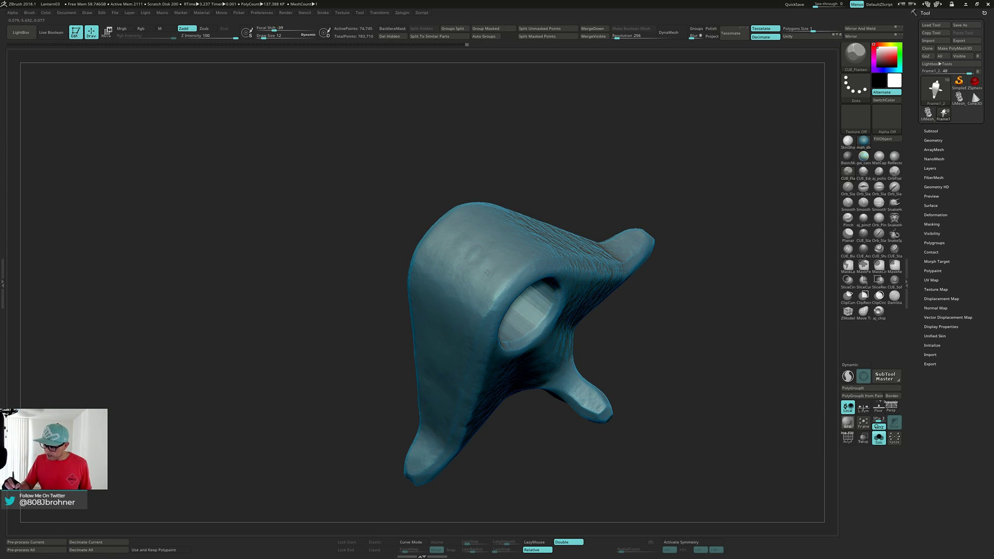
Set the draw size to 21 and flatten the surface across the bracket's rounded top.
key("s")
mouse_move(489, 256)
left_mouse_down()
mouse_move(518, 262)
mouse_move(482, 249)
mouse_move(466, 260)
left_mouse_up()
key("s")
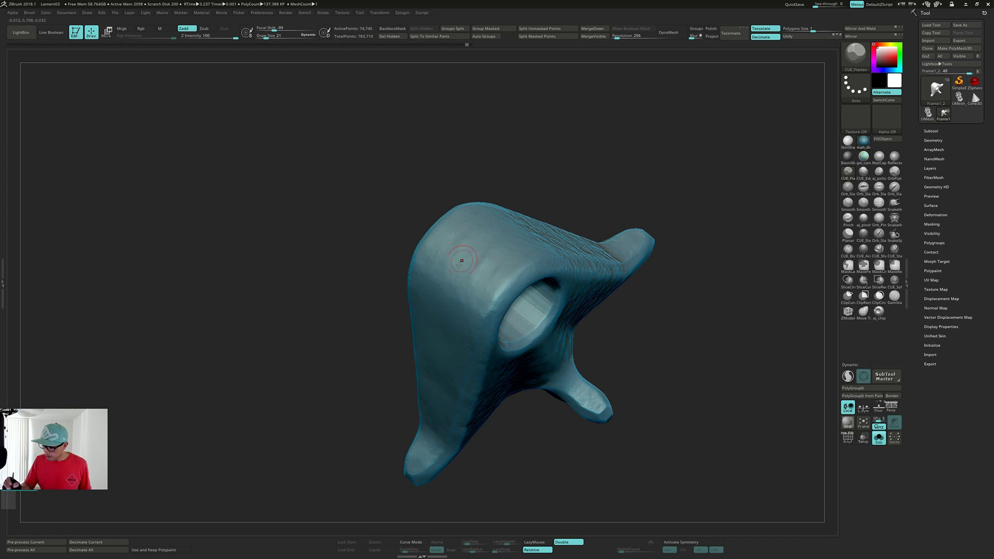
right_click_drag(462, 261, 539, 259)
left_click_drag(459, 247, 438, 264)
right_click_drag(465, 223, 406, 296)
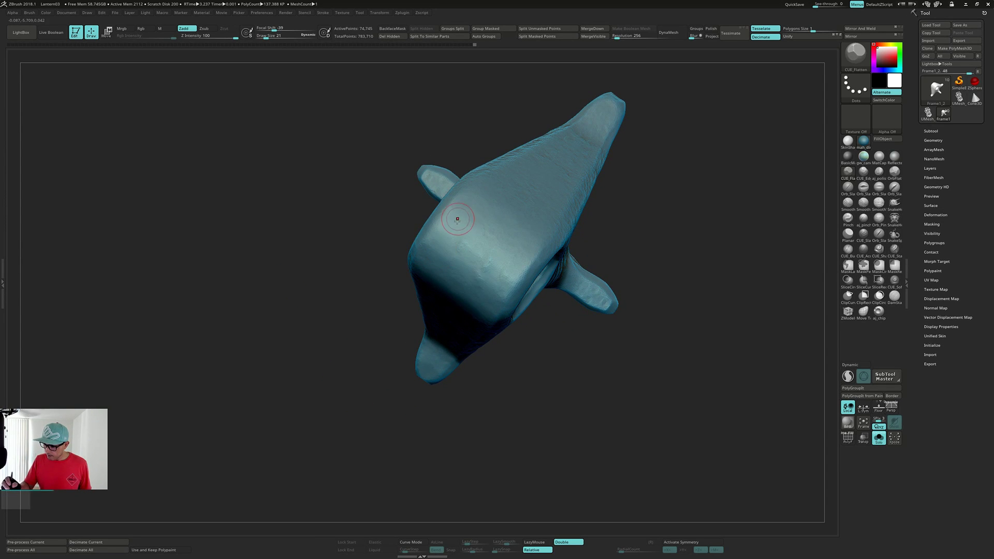
left_click_drag(458, 219, 462, 223)
Flatten the upper outer face just below the rounded top and its edge above the hole.
right_click_drag(461, 224, 480, 280)
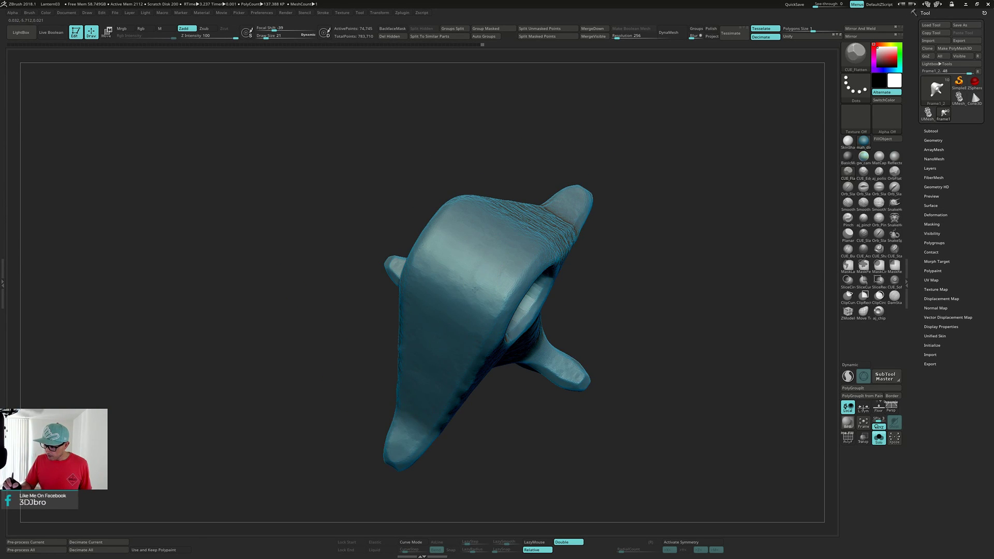
left_click_drag(460, 285, 489, 277)
right_click_drag(508, 269, 467, 268)
left_click_drag(517, 259, 515, 250)
mouse_move(465, 264)
right_mouse_down()
mouse_move(494, 272)
mouse_move(500, 253)
right_mouse_up()
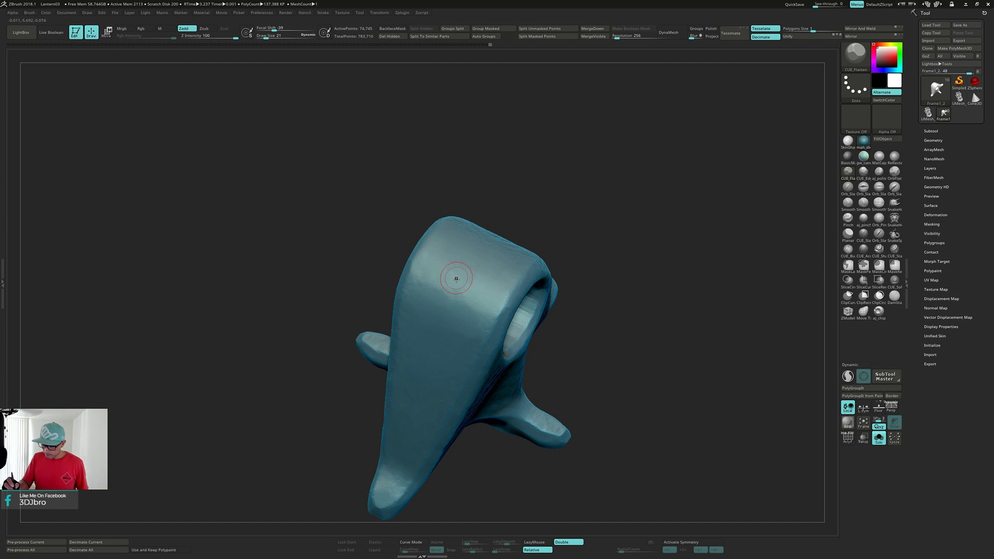
left_click_drag(456, 283, 479, 297)
right_click_drag(510, 287, 465, 278)
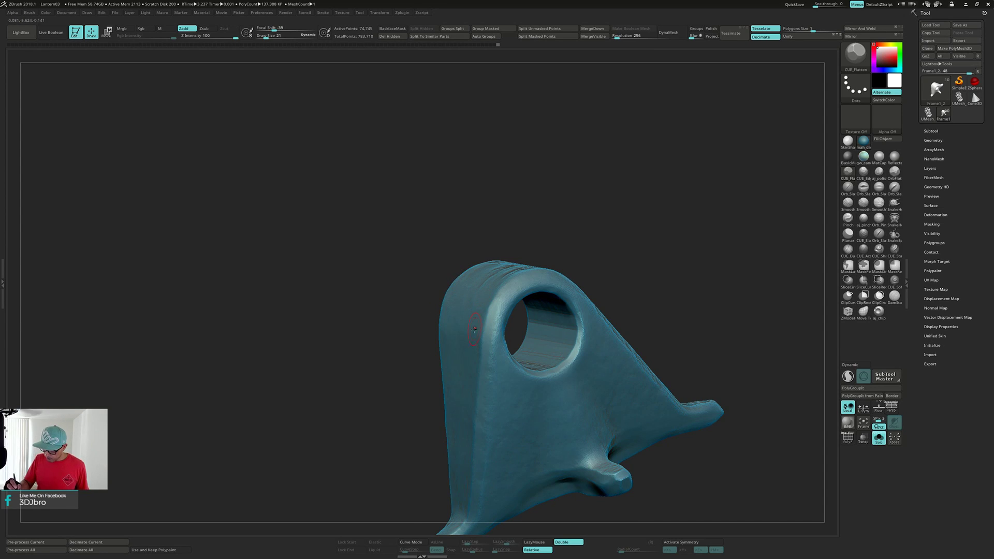
Flatten the outer edge from beside the hole down along the side face to the foot.
right_click_drag(475, 330, 493, 331)
left_click_drag(475, 330, 486, 344)
mouse_move(486, 344)
right_mouse_down("alt")
mouse_move(468, 247)
mouse_move(490, 286)
mouse_move(476, 281)
right_mouse_up("alt")
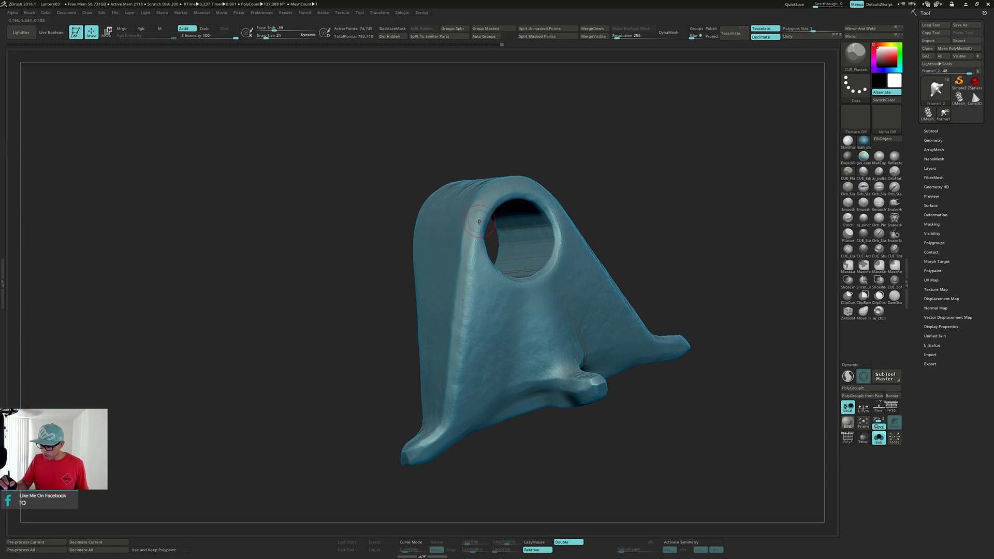
left_click_drag(479, 221, 469, 292)
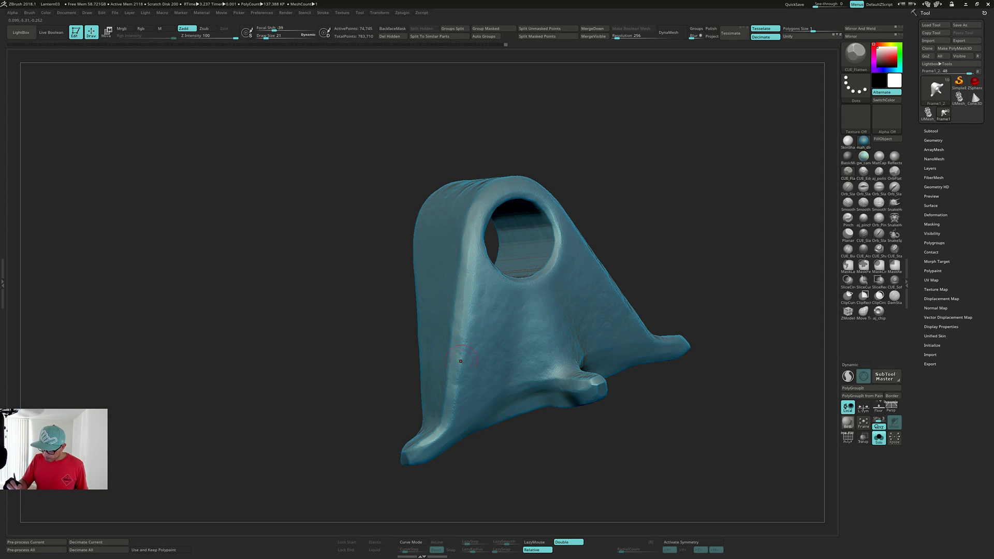
left_click_drag(454, 415, 452, 422)
right_click_drag(487, 420, 469, 404)
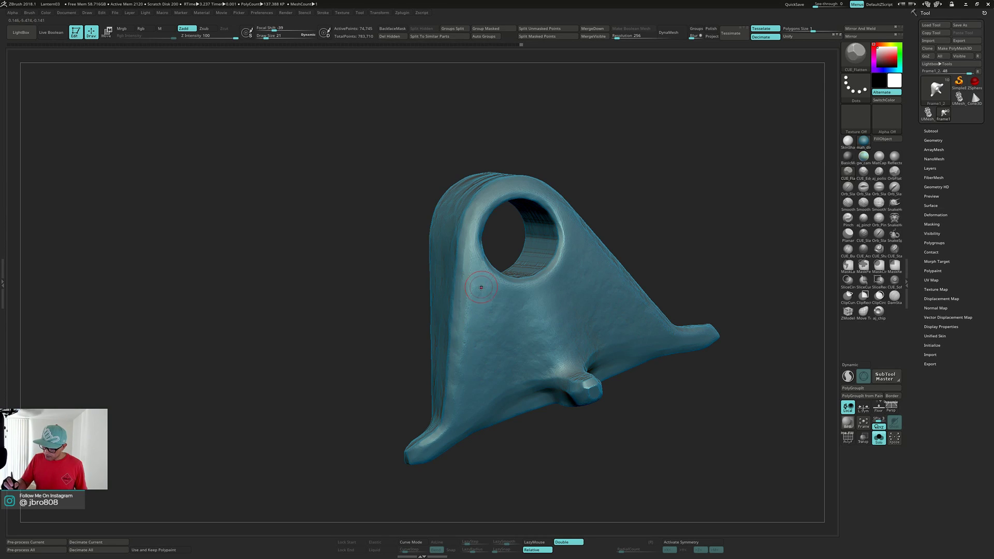
Flatten the noise on the side face below the hole and along the ridge to the middle foot.
right_click_drag(533, 319, 462, 291)
mouse_move(491, 334)
left_mouse_down()
mouse_move(513, 334)
mouse_move(523, 315)
mouse_move(518, 279)
left_mouse_up()
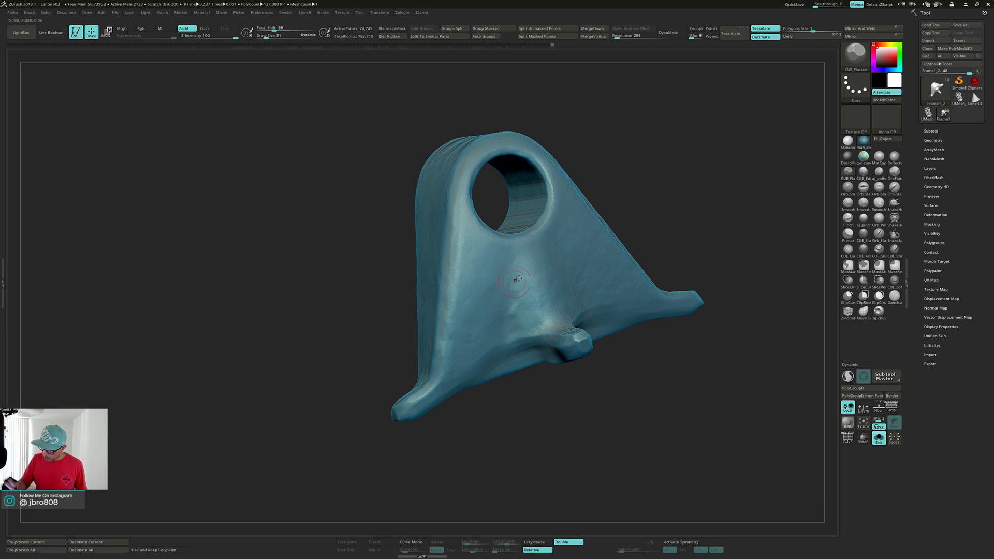
mouse_move(517, 278)
right_mouse_down()
mouse_move(539, 265)
mouse_move(543, 295)
right_mouse_up()
left_click_drag(547, 321, 561, 336)
mouse_move(574, 337)
right_mouse_down()
mouse_move(541, 324)
mouse_move(554, 284)
mouse_move(541, 236)
right_mouse_up()
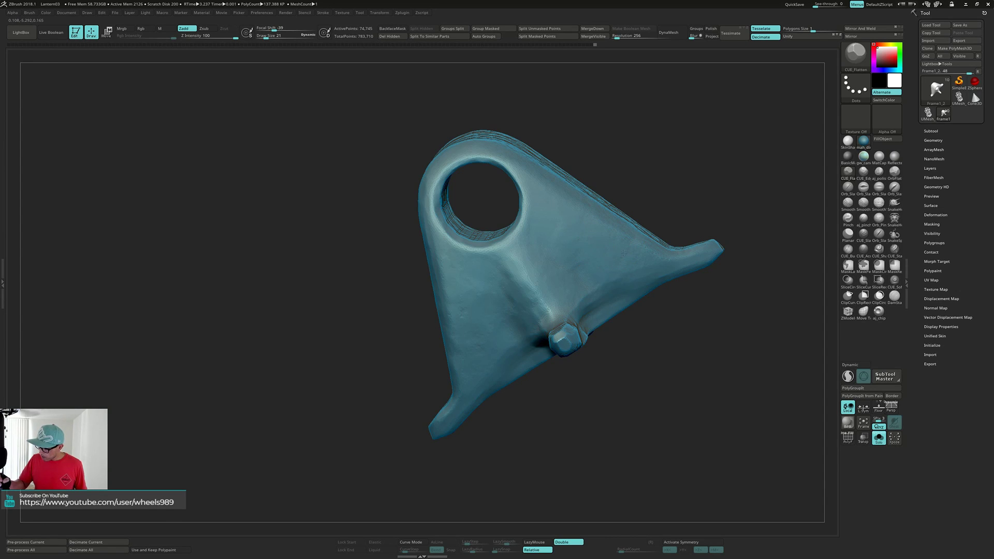
Flatten the opposite outer edge and adjoining side face from the hole's rim down to the foot.
right_click_drag(624, 253, 583, 278)
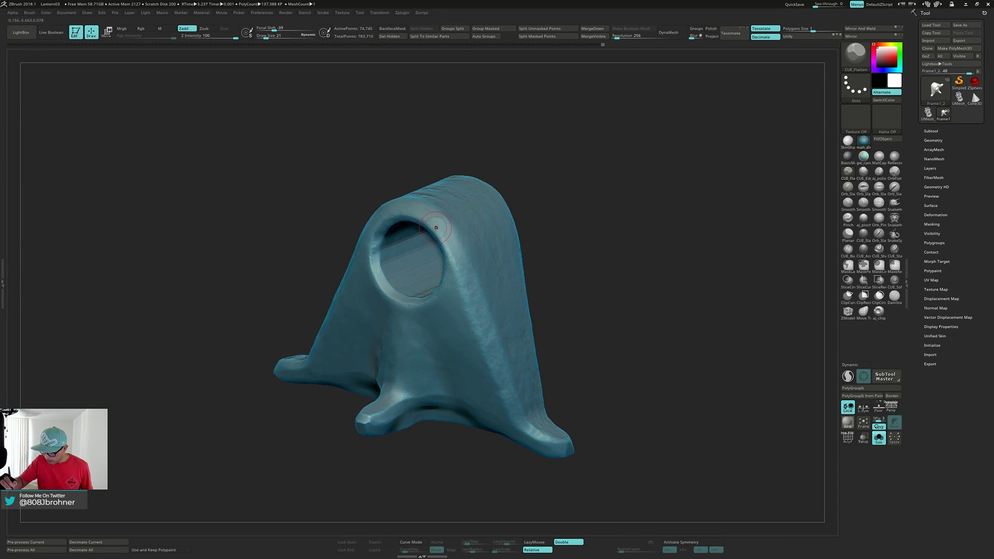
right_click_drag(443, 226, 445, 243)
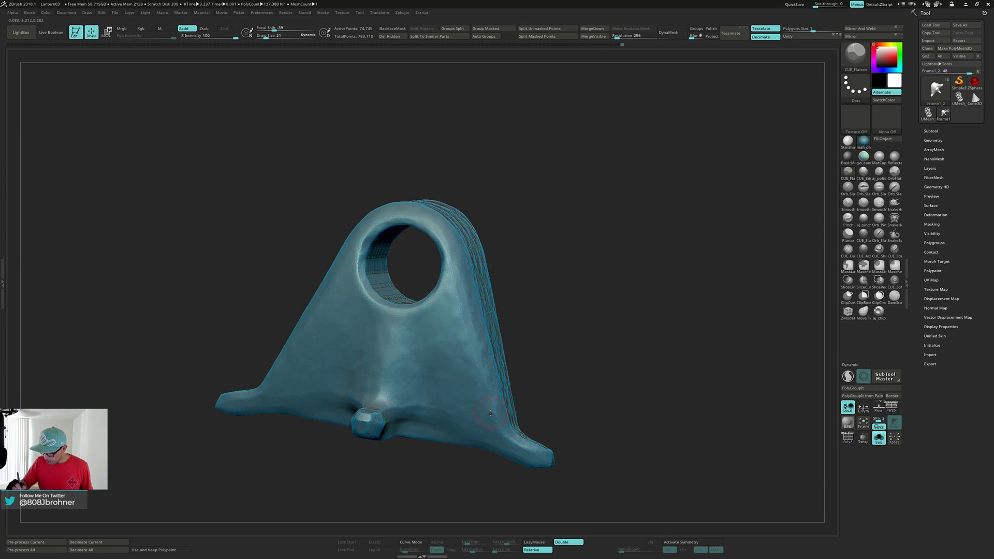
right_click_drag(435, 346, 452, 337)
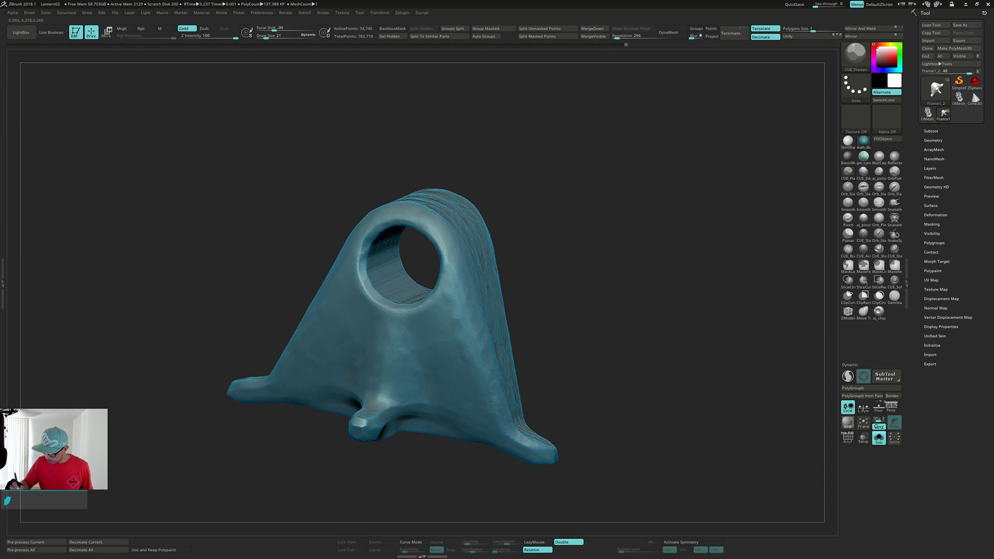
right_click_drag(496, 390, 479, 273)
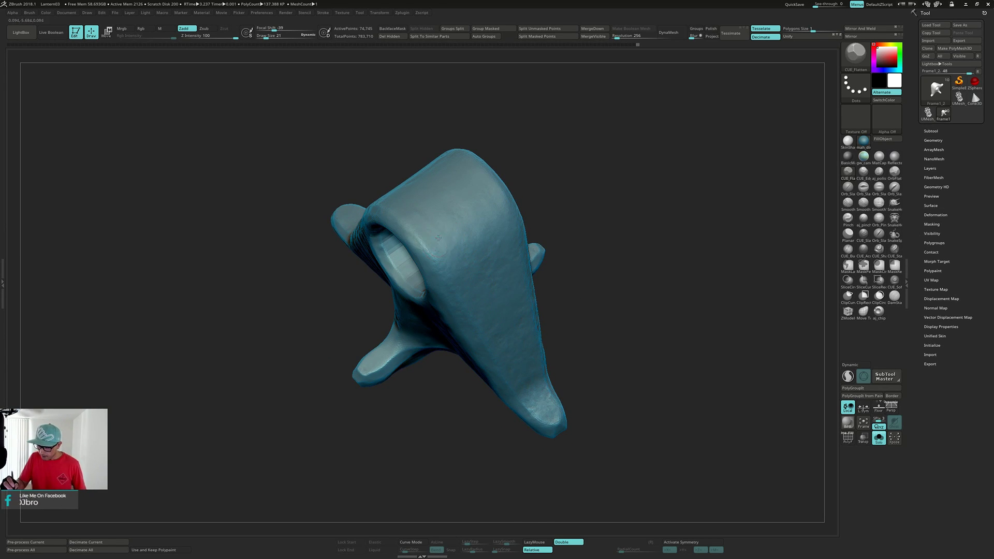
Flatten the tapered outer face from its upper part down to the crease above the foot.
mouse_move(458, 212)
right_mouse_down()
mouse_move(557, 184)
mouse_move(490, 221)
mouse_move(430, 226)
right_mouse_up()
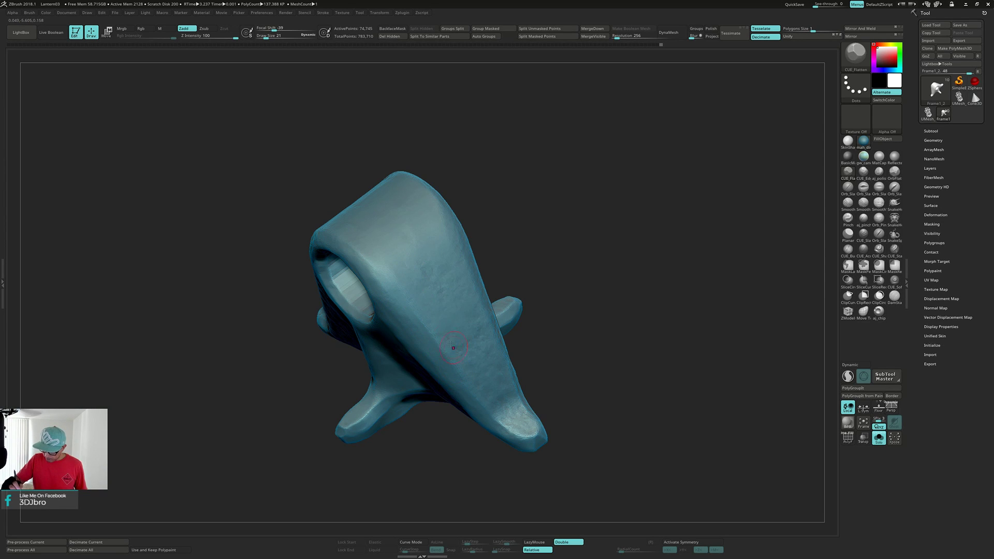
right_click_drag(454, 348, 428, 270)
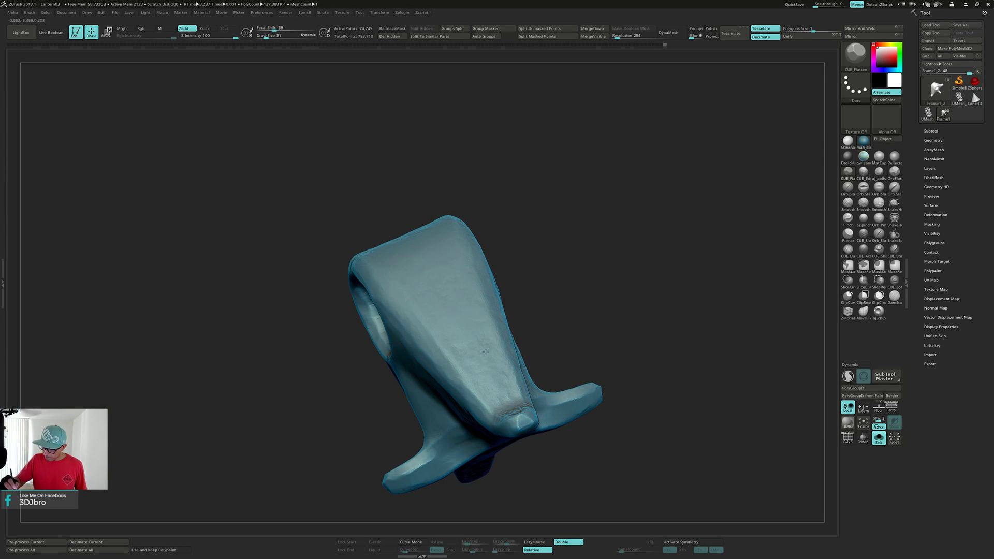
mouse_move(453, 304)
right_mouse_down()
mouse_move(499, 376)
mouse_move(467, 317)
right_mouse_up()
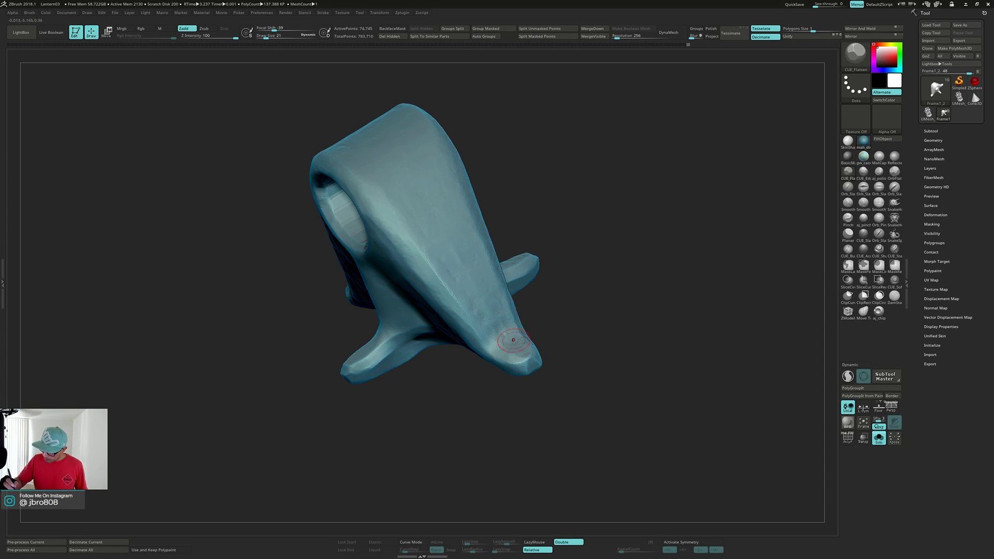
right_click_drag(511, 356, 460, 273)
right_click_drag(483, 309, 496, 299)
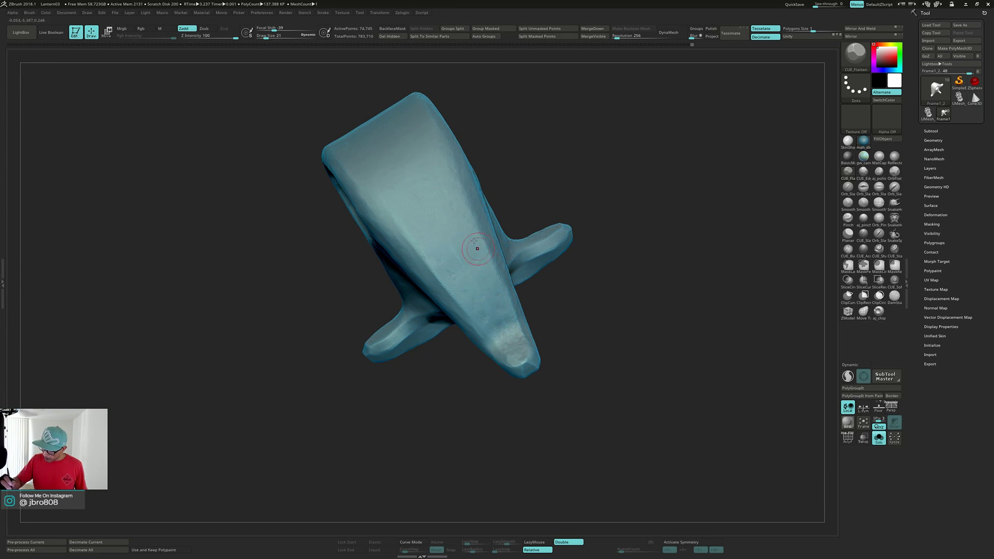
mouse_move(438, 235)
right_mouse_down()
mouse_move(465, 228)
mouse_move(470, 213)
mouse_move(439, 193)
right_mouse_up()
mouse_move(449, 226)
right_mouse_down()
mouse_move(519, 355)
mouse_move(503, 329)
right_mouse_up()
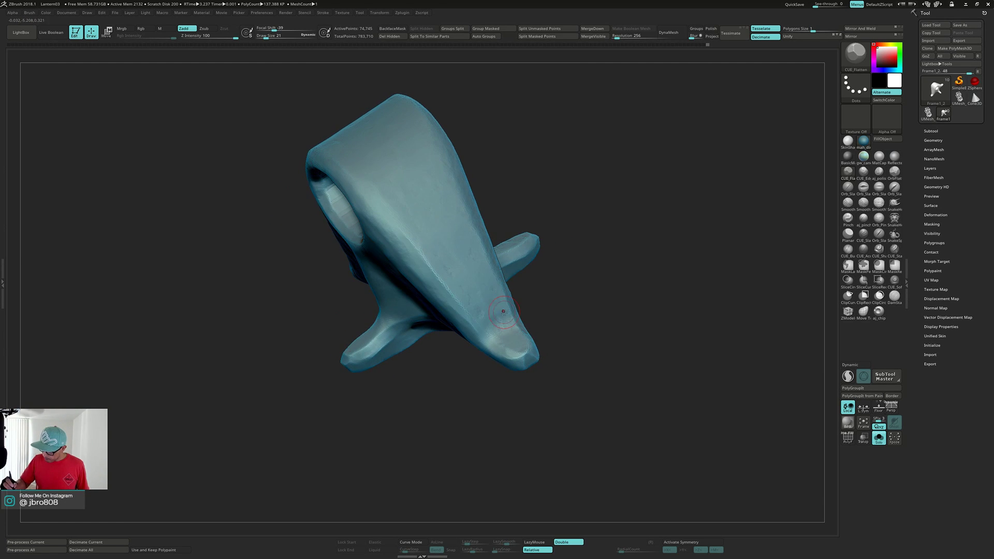
mouse_move(503, 329)
left_mouse_down()
mouse_move(497, 324)
mouse_move(505, 330)
left_mouse_up()
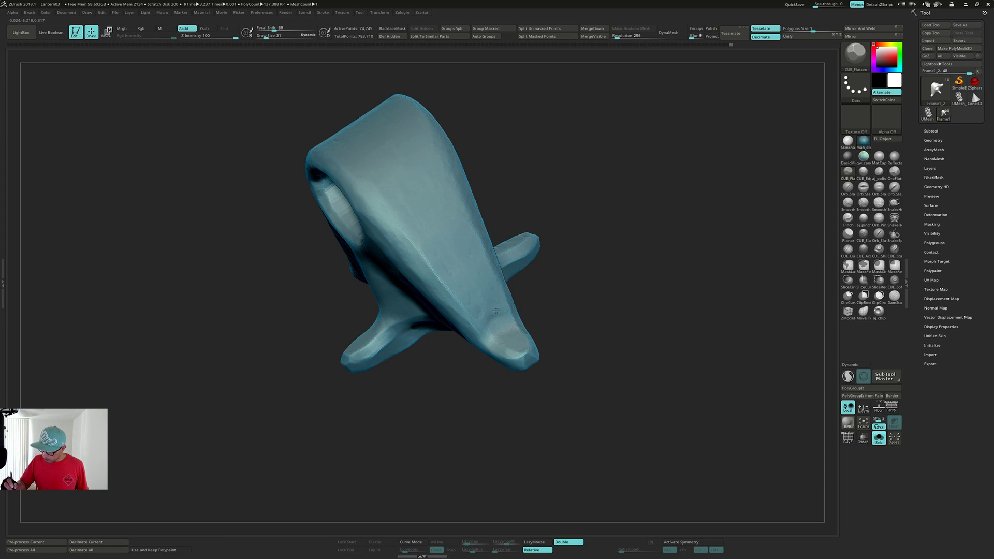
Flatten the noise on the side face below the hole, from the outer edge down to the foot.
mouse_move(496, 311)
right_mouse_down()
mouse_move(482, 306)
mouse_move(492, 290)
mouse_move(512, 310)
mouse_move(508, 322)
mouse_move(387, 185)
right_mouse_up()
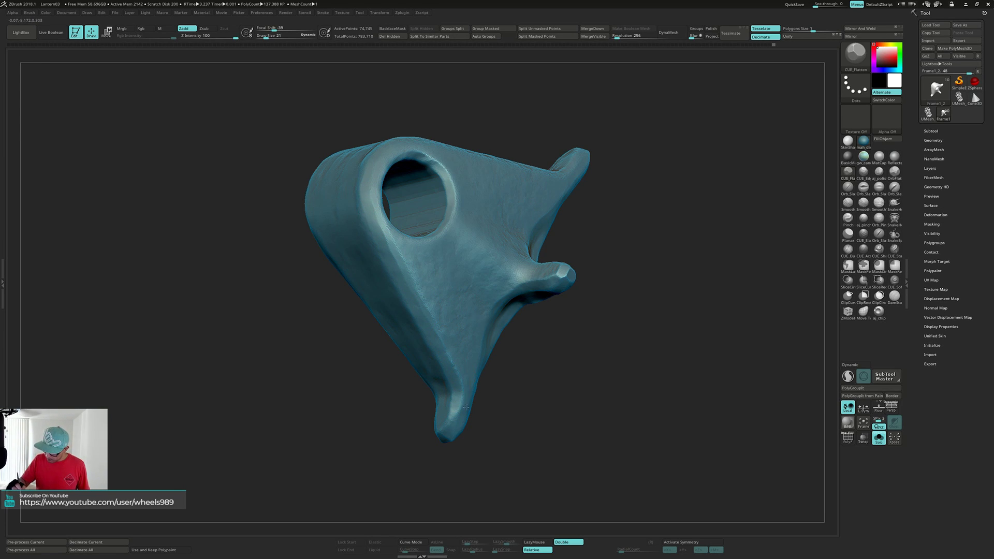
right_click_drag(466, 407, 454, 368)
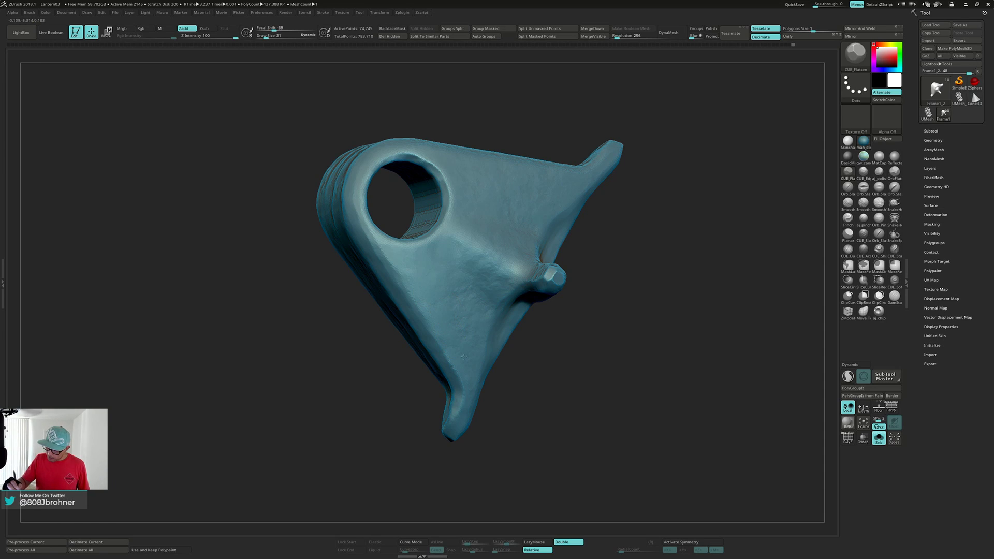
right_click_drag(476, 324, 455, 277)
mouse_move(461, 338)
right_mouse_down()
mouse_move(439, 285)
mouse_move(465, 262)
right_mouse_up()
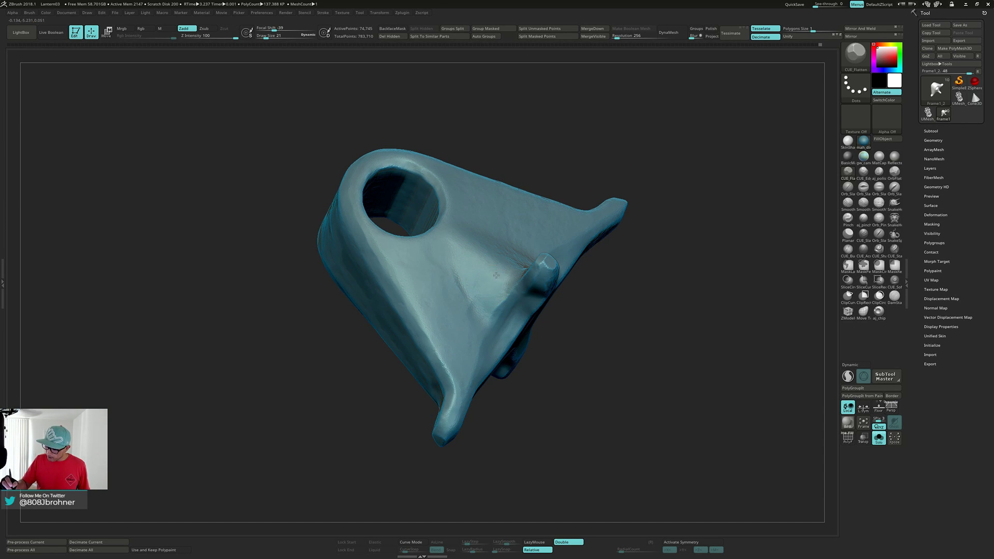
Set the flatten brush's draw size to 17 and smooth down the ridge below the hole and the hole's rim.
mouse_move(450, 266)
right_mouse_down()
mouse_move(504, 242)
mouse_move(509, 269)
right_mouse_up()
key("s")
left_click_drag(509, 246, 507, 246)
mouse_move(497, 246)
right_mouse_down()
mouse_move(529, 251)
mouse_move(462, 219)
mouse_move(448, 230)
right_mouse_up()
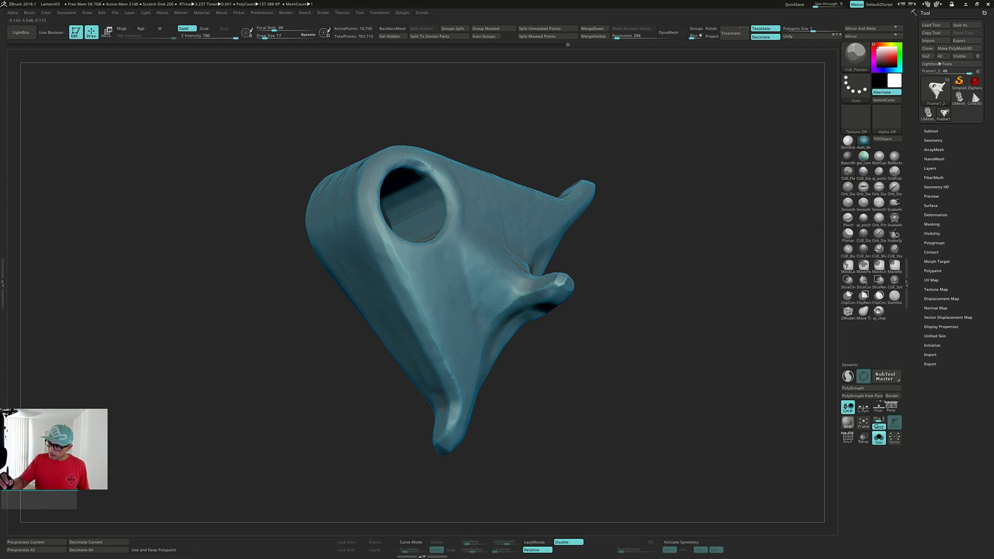
right_click_drag(408, 158, 417, 135)
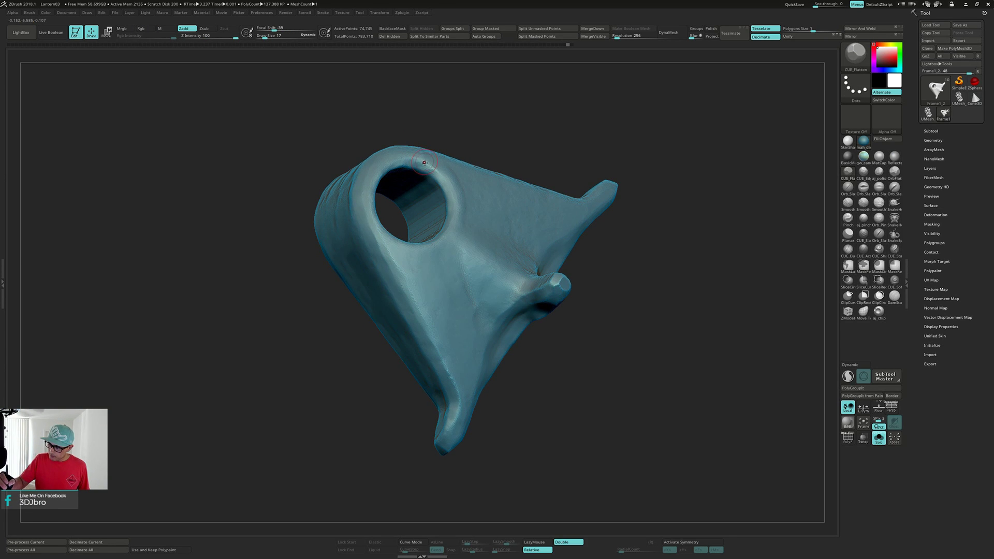
Flatten the side face on both sides of the ridge, from the hole down to the middle foot.
mouse_move(424, 162)
right_mouse_down()
mouse_move(524, 147)
mouse_move(677, 171)
mouse_move(598, 274)
mouse_move(589, 255)
mouse_move(601, 237)
mouse_move(635, 260)
mouse_move(554, 260)
mouse_move(603, 287)
mouse_move(587, 262)
right_mouse_up()
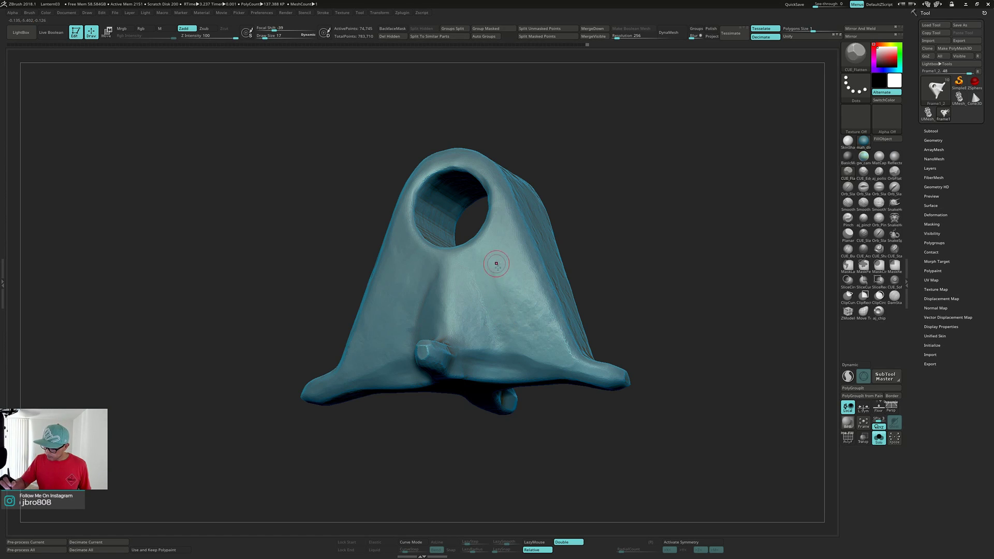
right_click_drag(534, 309, 483, 249)
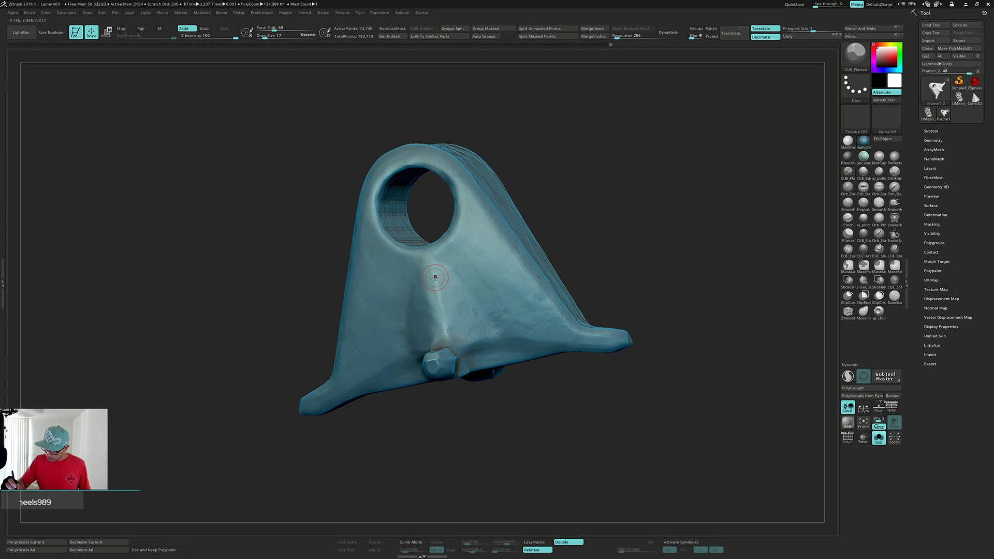
right_click_drag(438, 290, 432, 294)
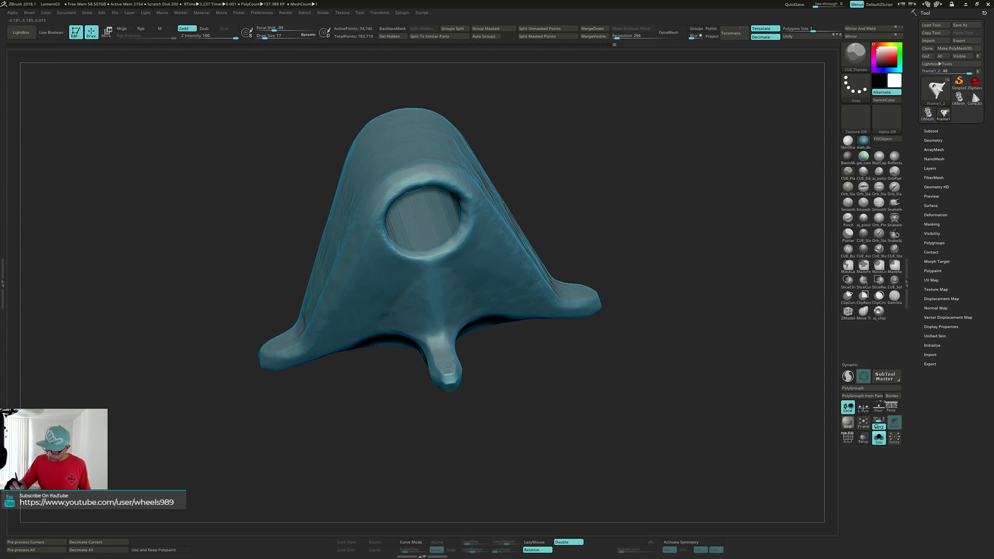
right_click_drag(447, 365, 486, 251)
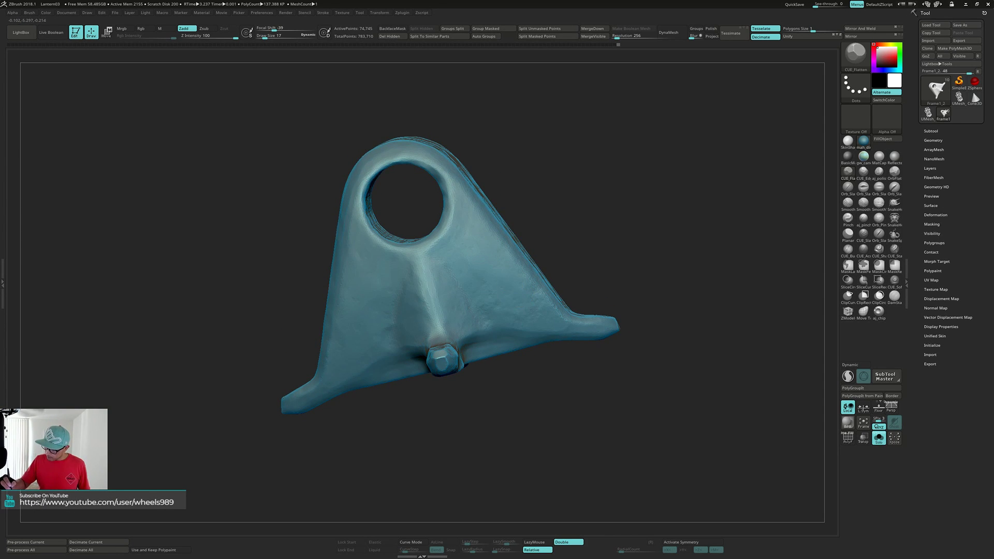
right_click_drag(492, 311, 479, 249)
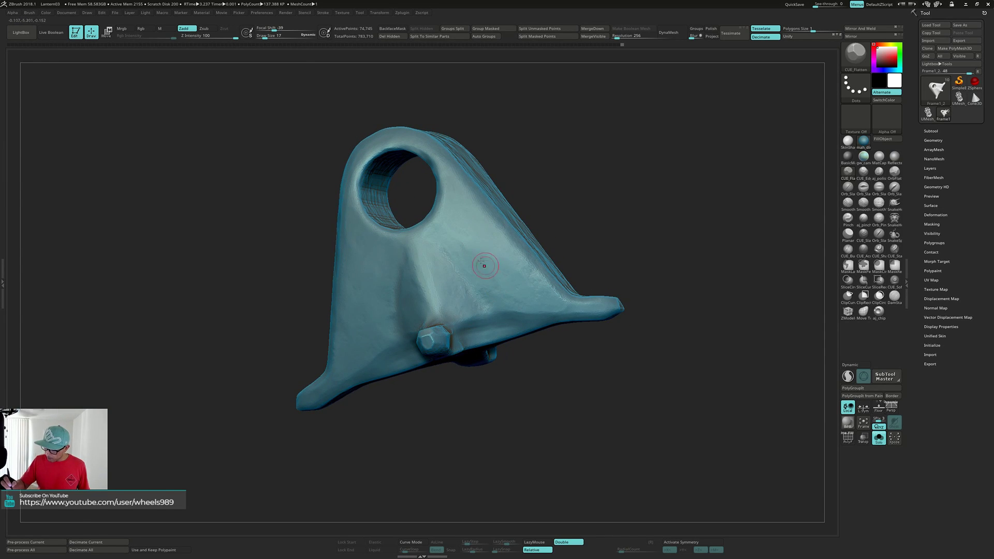
Flatten the lower edge of the side face out to the outer foot and bring the tapered outer face straight on.
right_click_drag(538, 293, 492, 322)
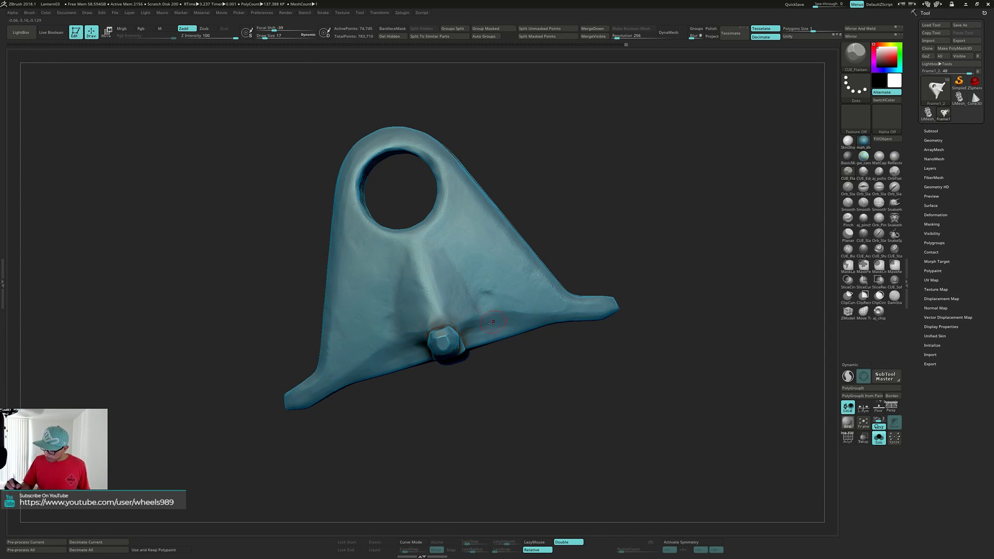
right_click_drag(593, 305, 577, 330)
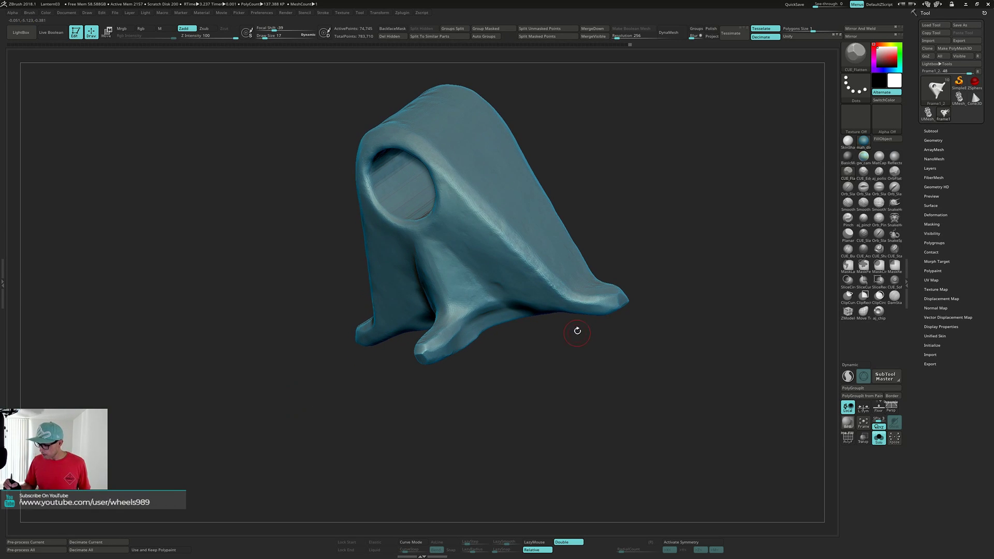
right_click_drag(661, 308, 646, 335)
right_click_drag(623, 252, 544, 306)
mouse_move(567, 312)
left_mouse_down("shift")
mouse_move(549, 290)
mouse_move(536, 312)
mouse_move(559, 321)
mouse_move(525, 309)
mouse_move(563, 318)
mouse_move(566, 296)
mouse_move(602, 317)
left_mouse_up("shift")
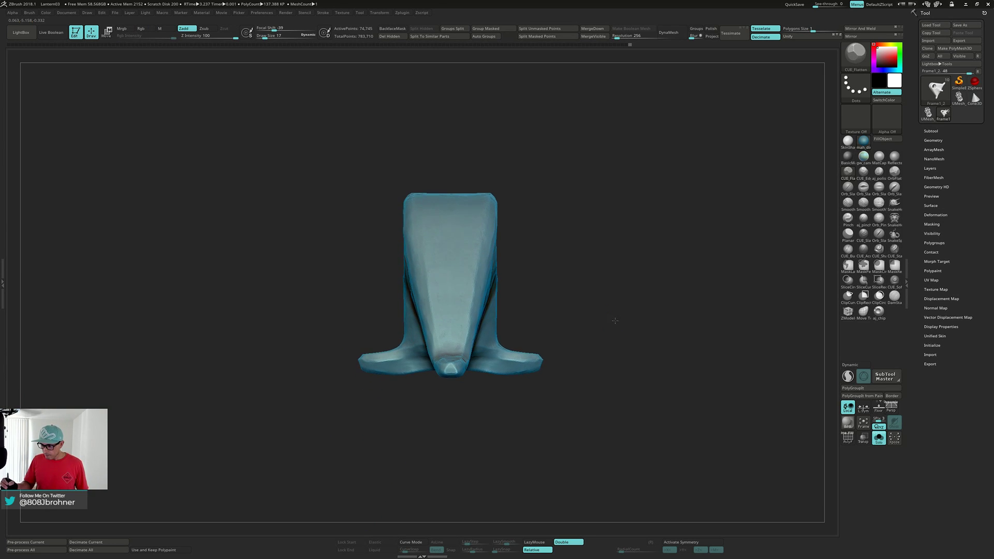
Switch to the aj_chip brush and set its draw size to 11.
left_click(879, 311)
mouse_move(605, 295)
left_mouse_down()
mouse_move(564, 274)
mouse_move(566, 285)
mouse_move(544, 292)
left_mouse_up()
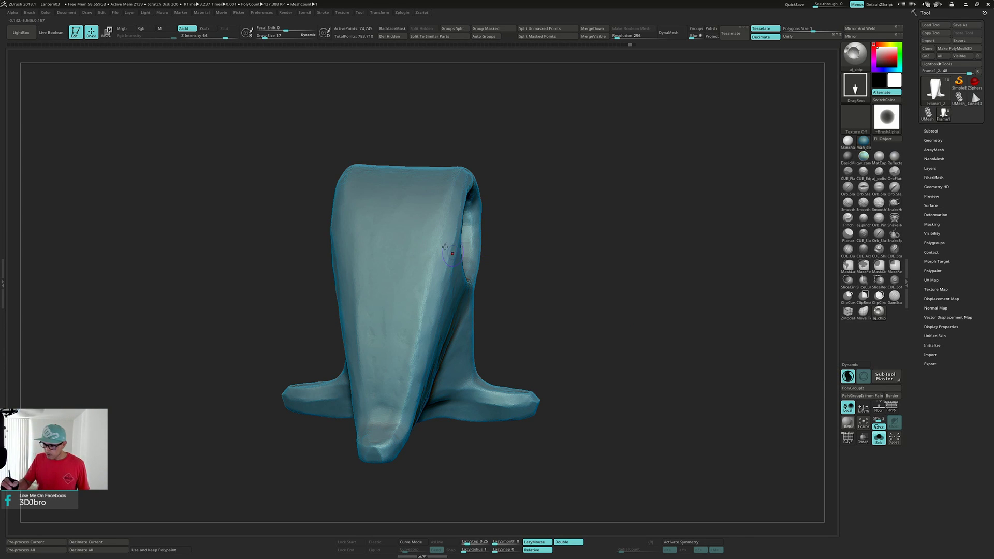
right_click_drag(423, 238, 424, 235)
key("s")
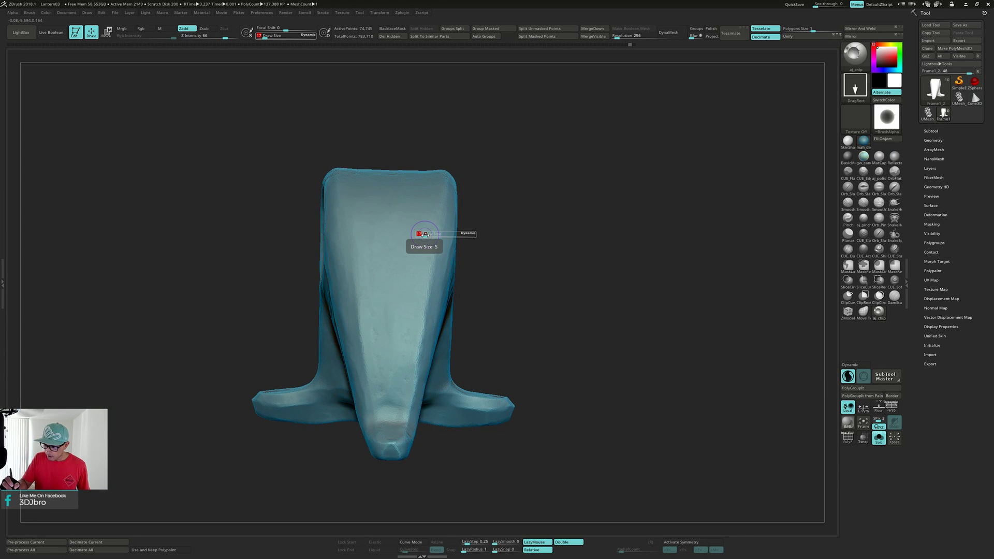
Try chip dents on the upper part and middle of the tapered outer face.
key("shift")
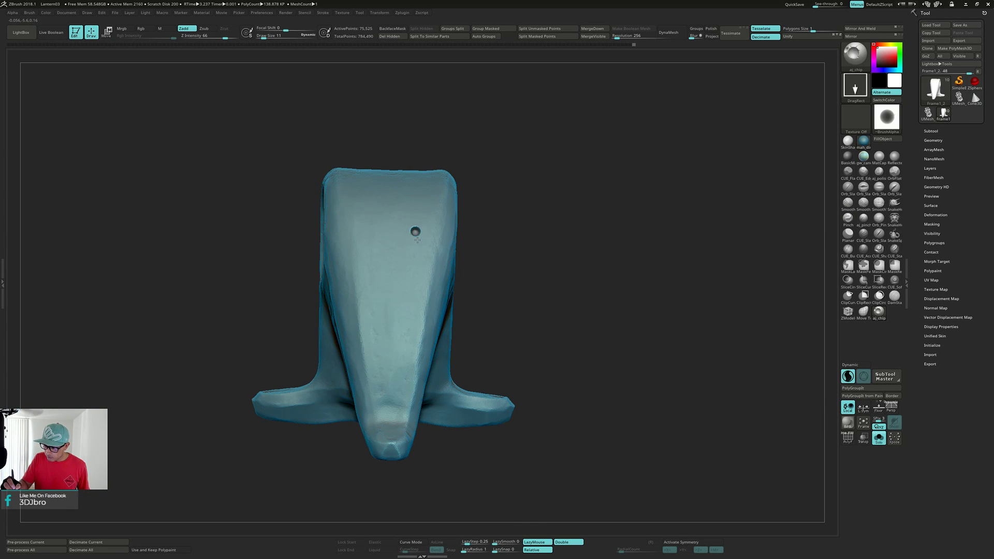
right_click_drag(497, 231, 546, 259)
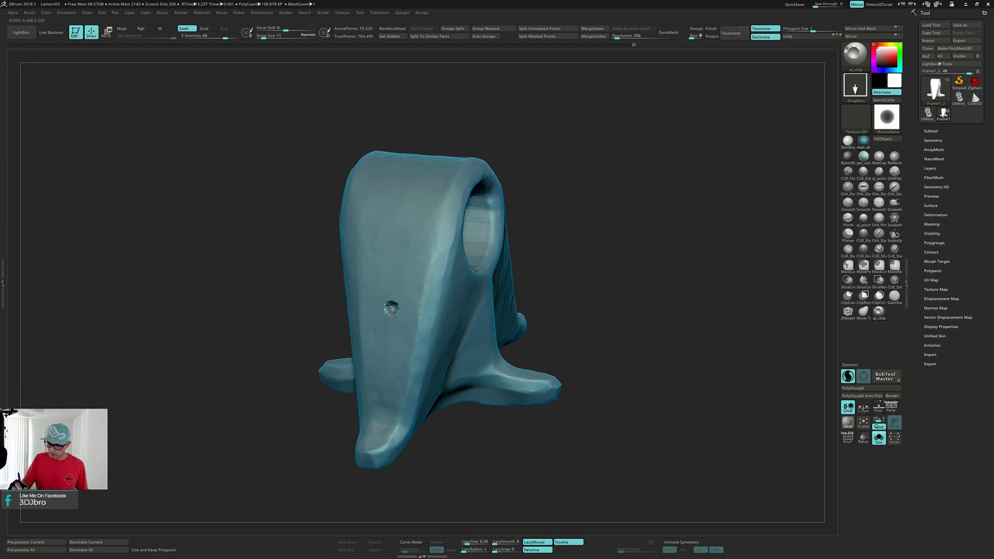
mouse_move(391, 308)
right_mouse_down("shift")
mouse_move(494, 311)
mouse_move(402, 310)
mouse_move(417, 306)
right_mouse_up("shift")
mouse_move(610, 305)
right_mouse_down("ctrl")
mouse_move(610, 266)
mouse_move(605, 293)
mouse_move(672, 249)
mouse_move(661, 273)
mouse_move(680, 251)
mouse_move(672, 263)
right_mouse_up("ctrl")
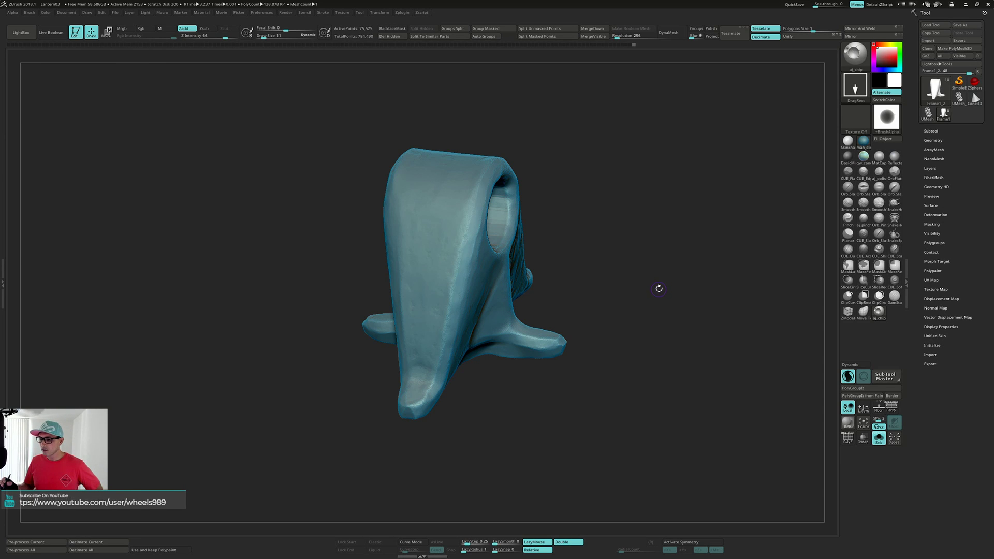
Examine the bracket's mesh density in wireframe display, especially around the tried dent on the outer face.
key("shift+f")
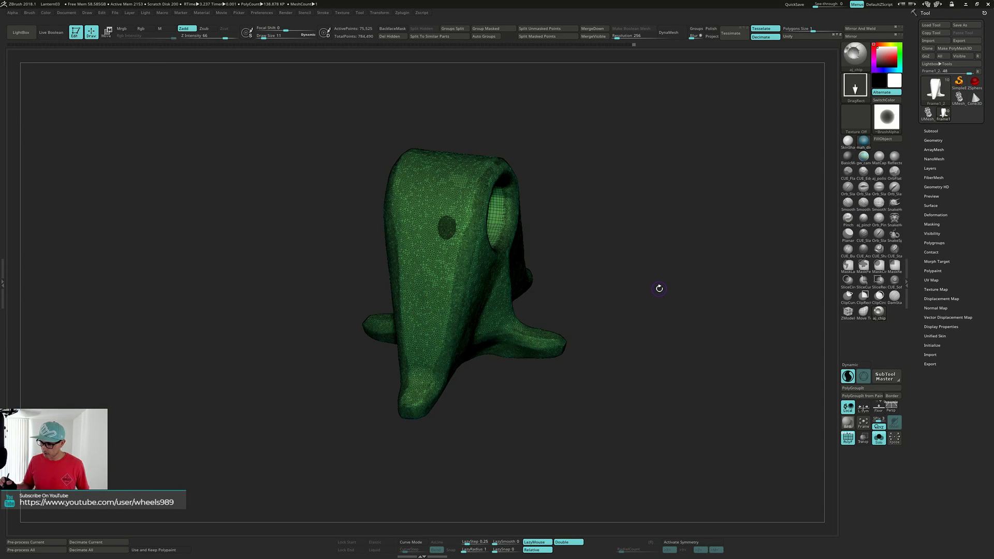
key("shift+f")
key("shift+f")
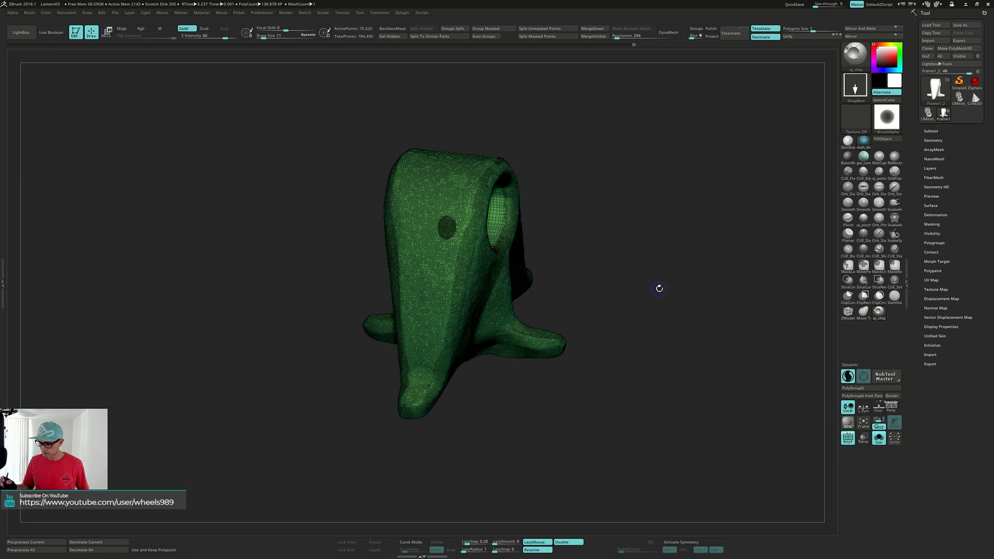
key("shift+f")
left_click_drag(659, 288, 654, 299)
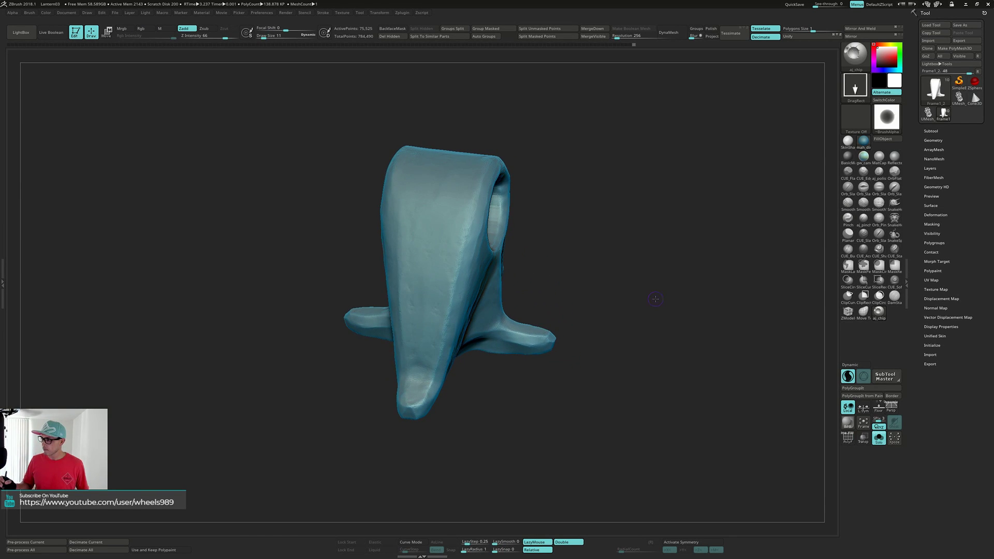
Undo a DynaMesh pass at resolution 256, remesh the bracket at resolution 1024 and switch DynaMesh mode off.
left_click(676, 32)
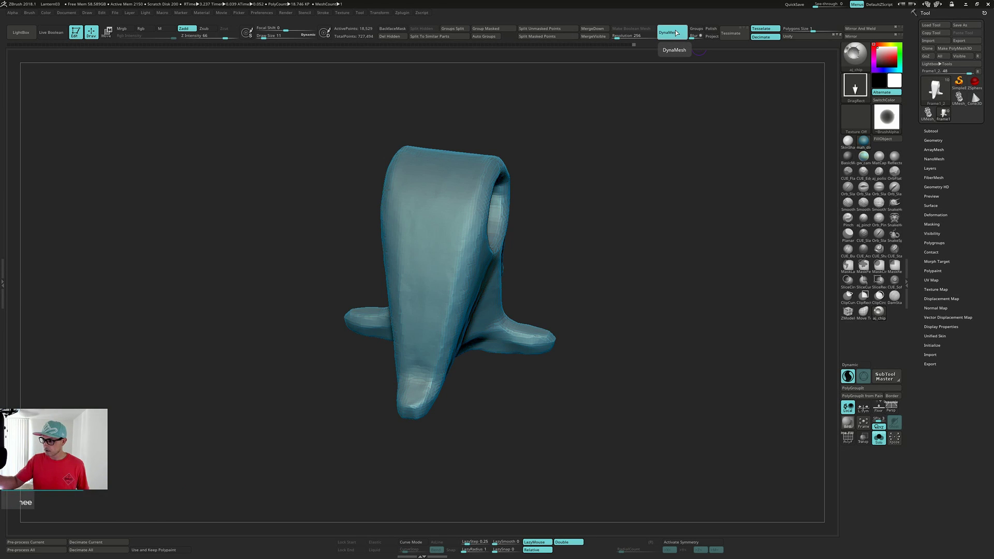
key("ctrl+z")
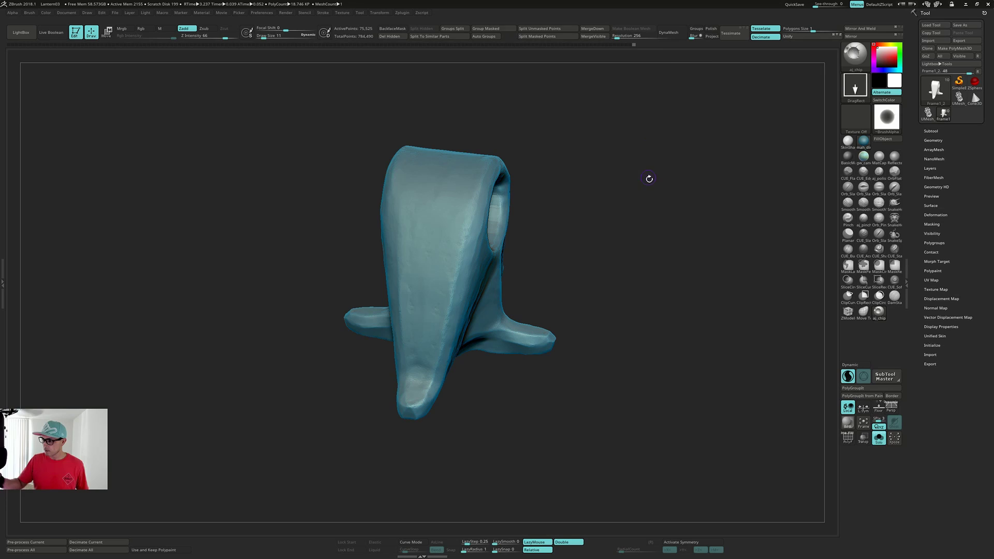
left_click(640, 35)
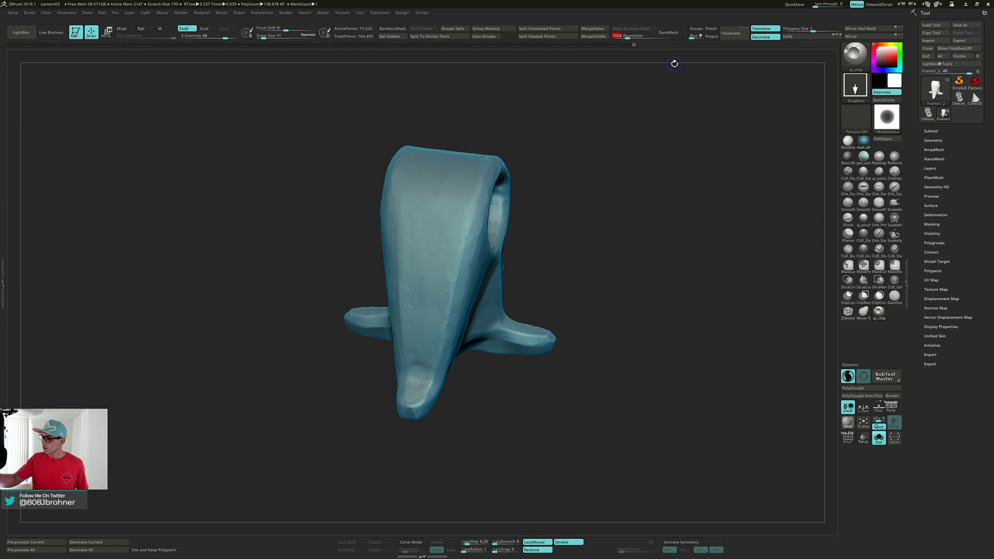
left_click(678, 31)
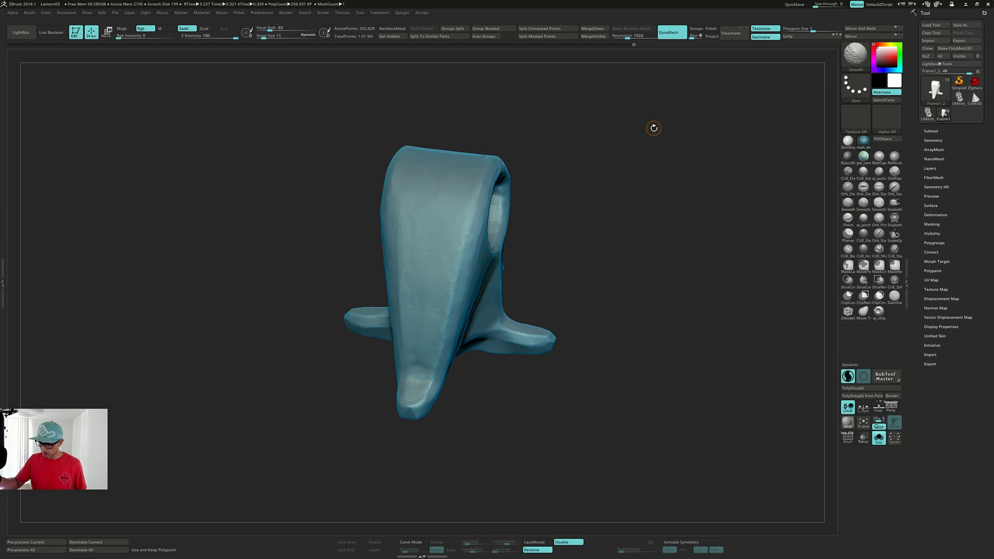
left_click(678, 33)
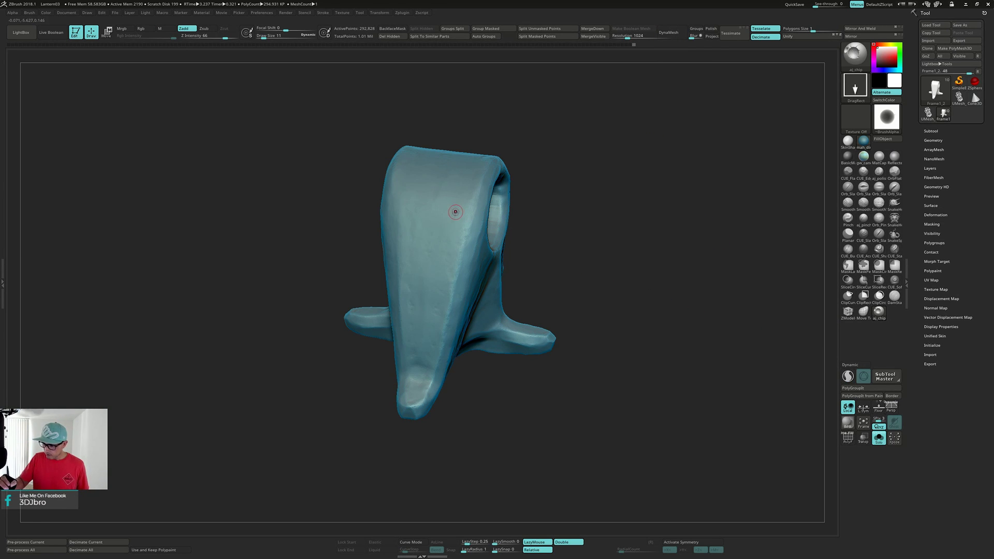
Set the chip brush's Z Intensity to 41.
right_click_drag(447, 222, 596, 232)
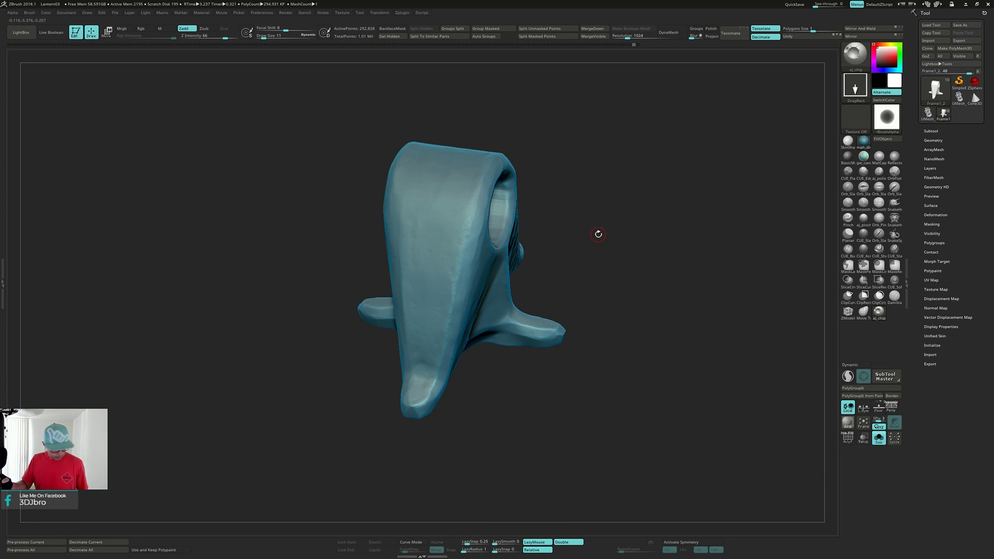
right_click(598, 234)
left_click_drag(642, 259, 636, 260)
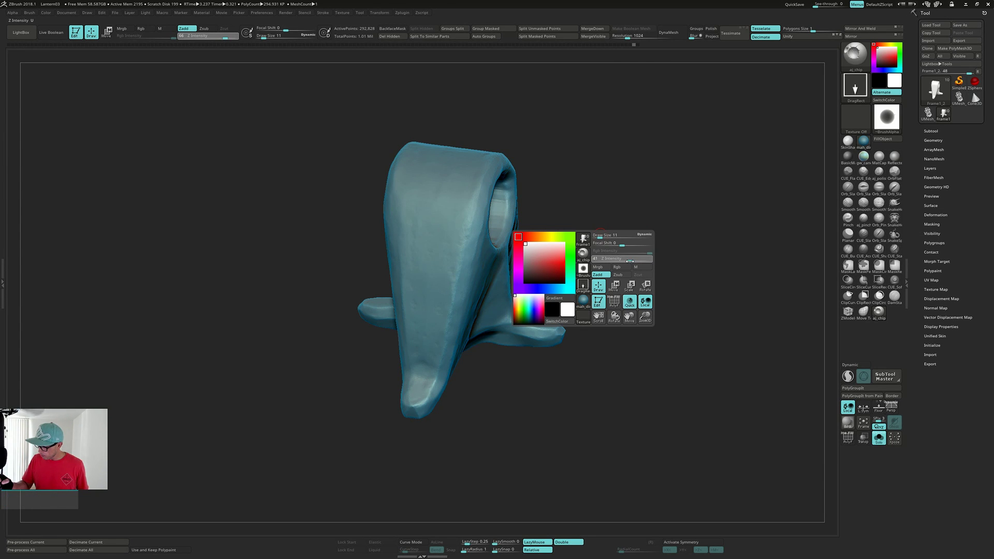
left_click_drag(630, 261, 630, 260)
Stamp chip dents of varied sizes down the tapered outer face, from its upper part toward the foot.
left_click(449, 211)
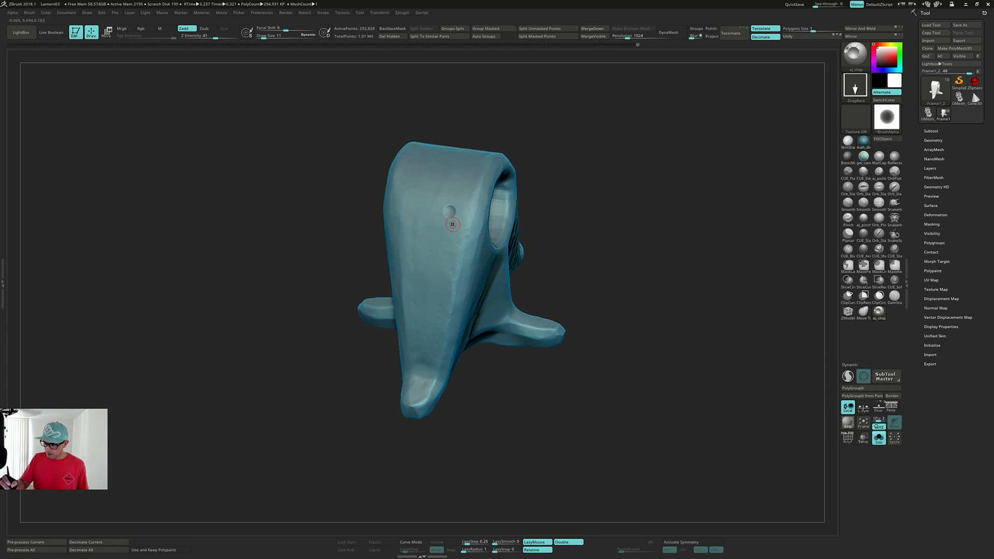
right_click_drag(448, 235, 429, 240)
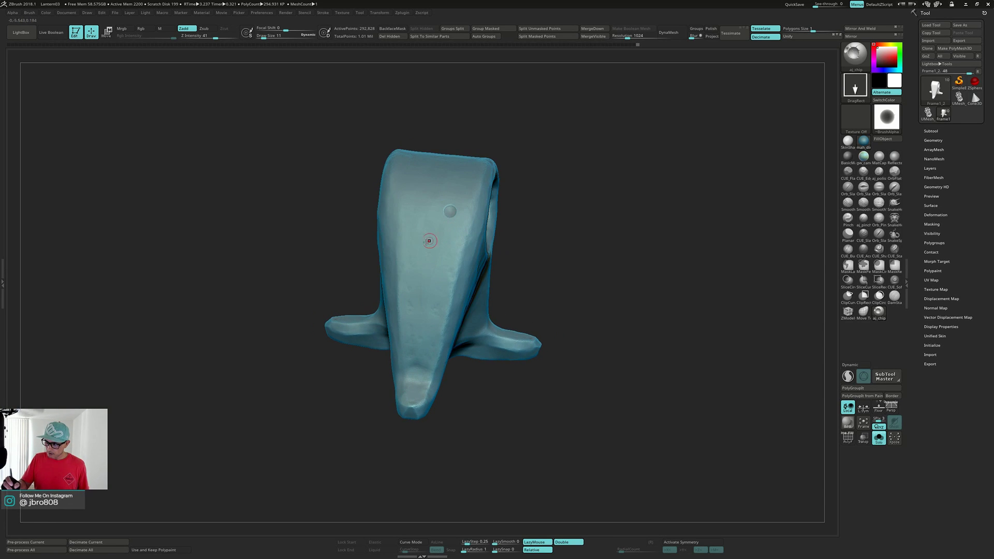
mouse_move(421, 303)
right_mouse_down()
mouse_move(430, 315)
mouse_move(441, 197)
mouse_move(417, 389)
right_mouse_up()
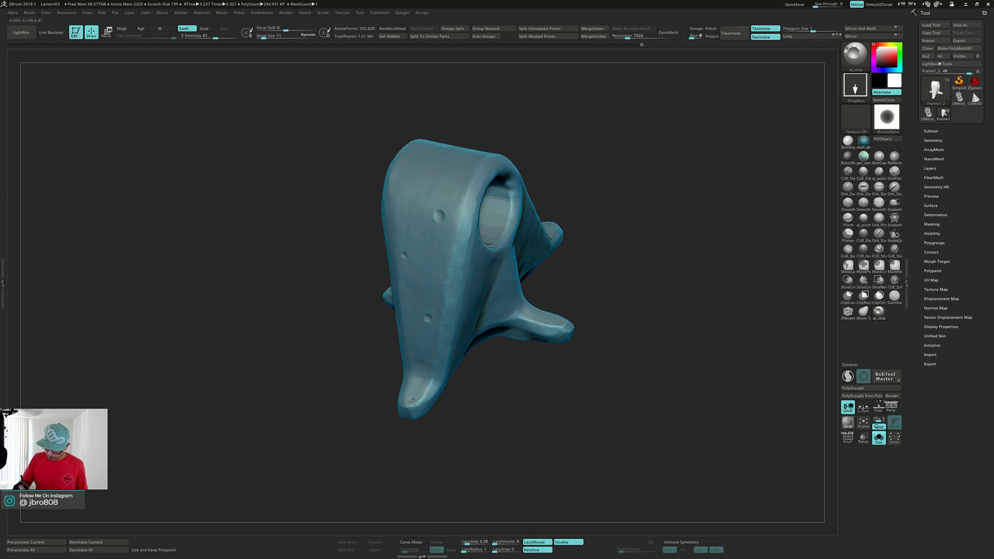
Scatter small and larger chip dents over the side face on both sides of the ridge below the hole.
right_click_drag(413, 400, 429, 275)
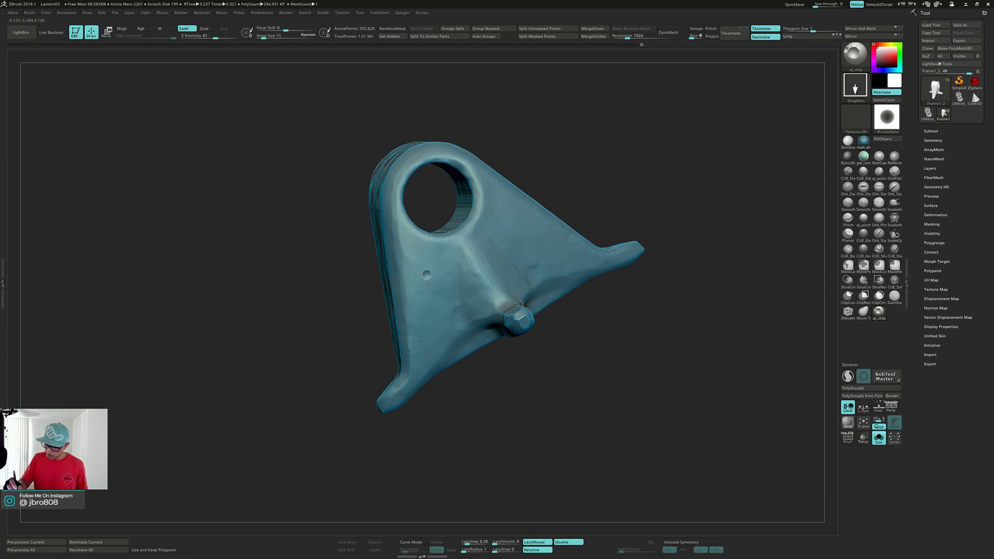
left_click(452, 327)
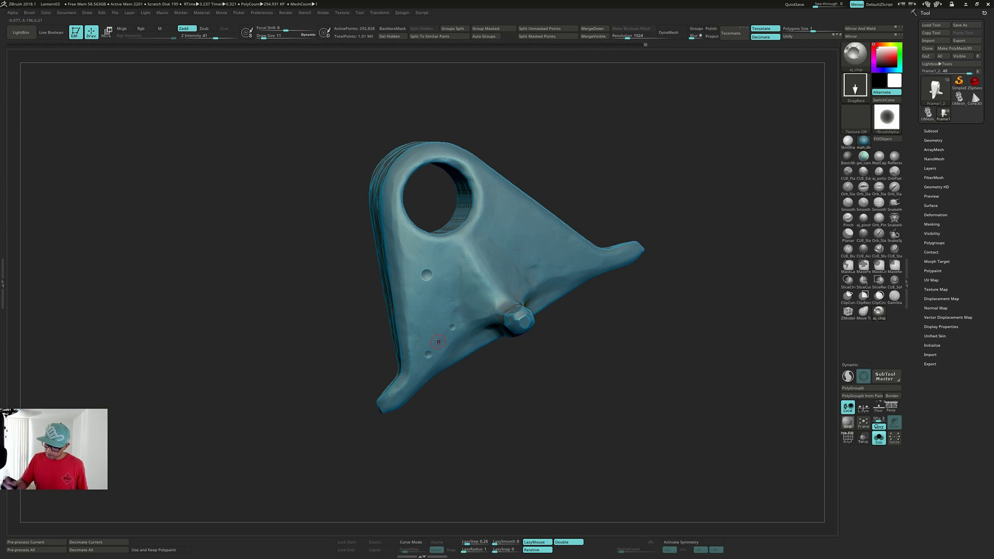
right_click_drag(516, 251, 463, 318)
left_click_drag(495, 263, 500, 267)
right_click_drag(500, 264, 507, 205)
left_click(484, 193)
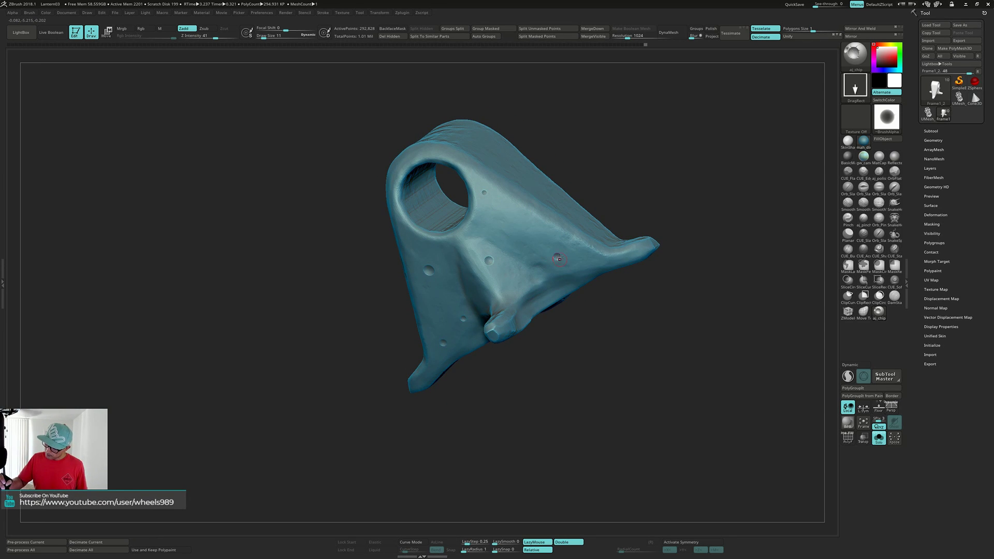
mouse_move(558, 259)
right_mouse_down()
mouse_move(548, 293)
mouse_move(609, 230)
right_mouse_up()
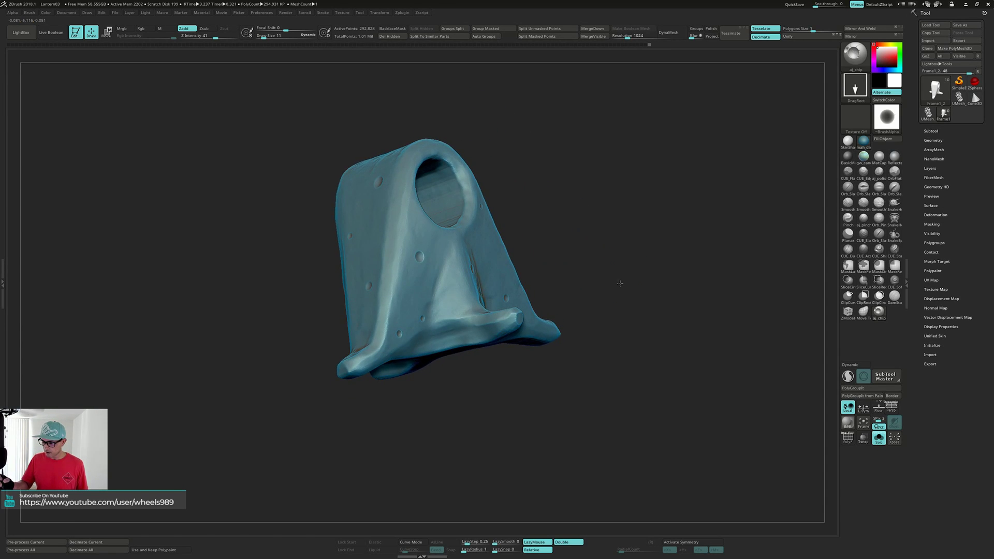
Stamp chip dents of varied sizes down the opposite tapered outer face, replacing the large lower dent with a small one.
right_click_drag(619, 280, 563, 111, "ctrl")
right_click_drag(584, 210, 567, 316)
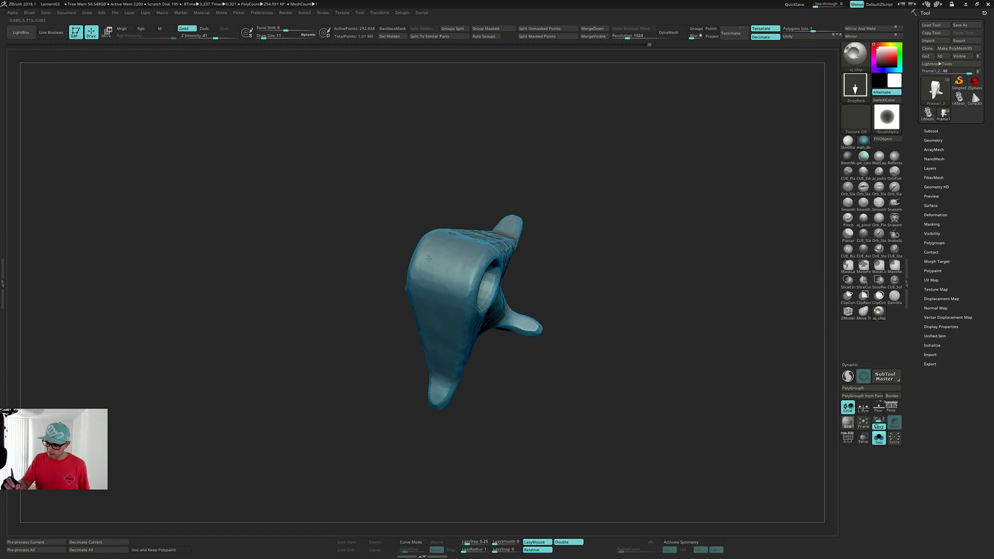
right_click_drag(462, 270, 422, 306)
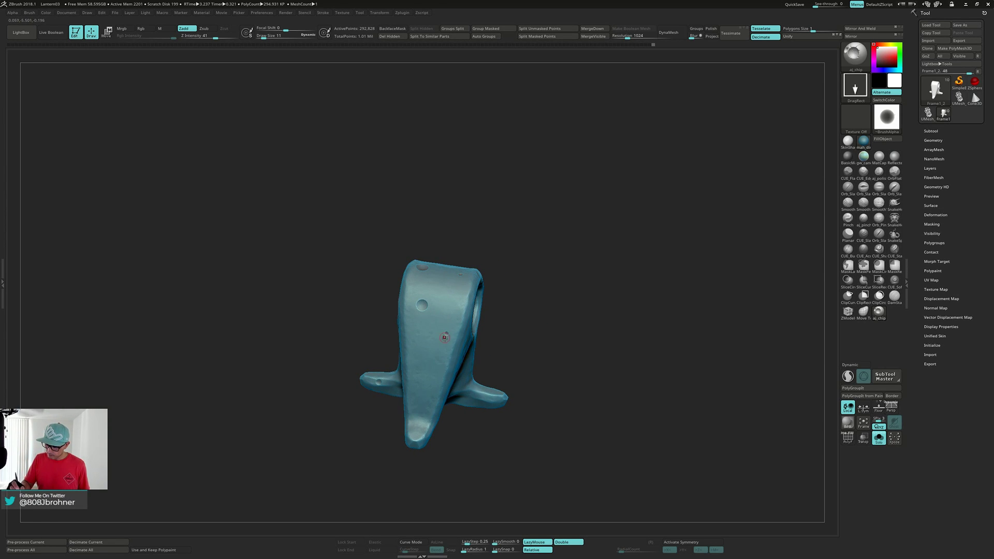
right_click_drag(444, 337, 462, 246, "alt")
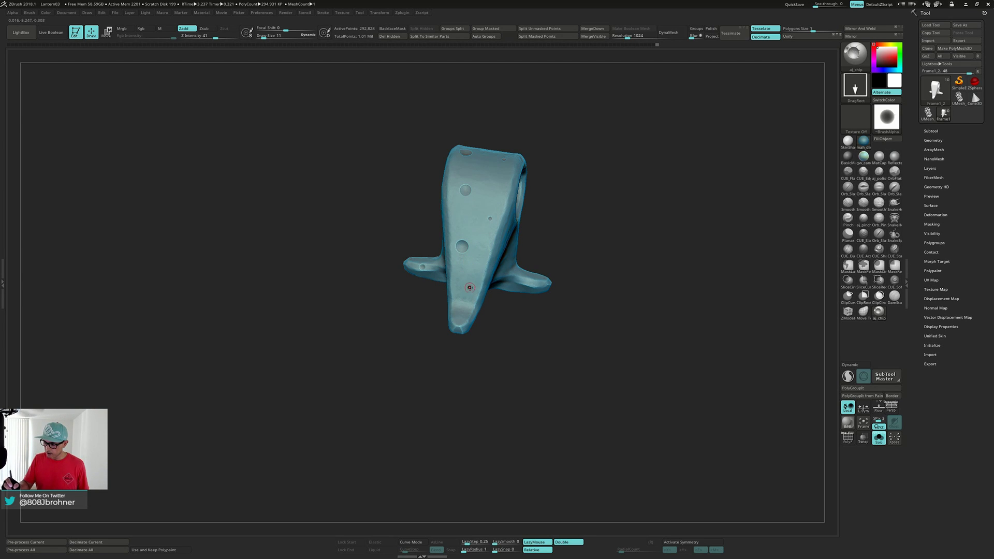
key("ctrl+z")
left_click_drag(467, 254, 468, 265)
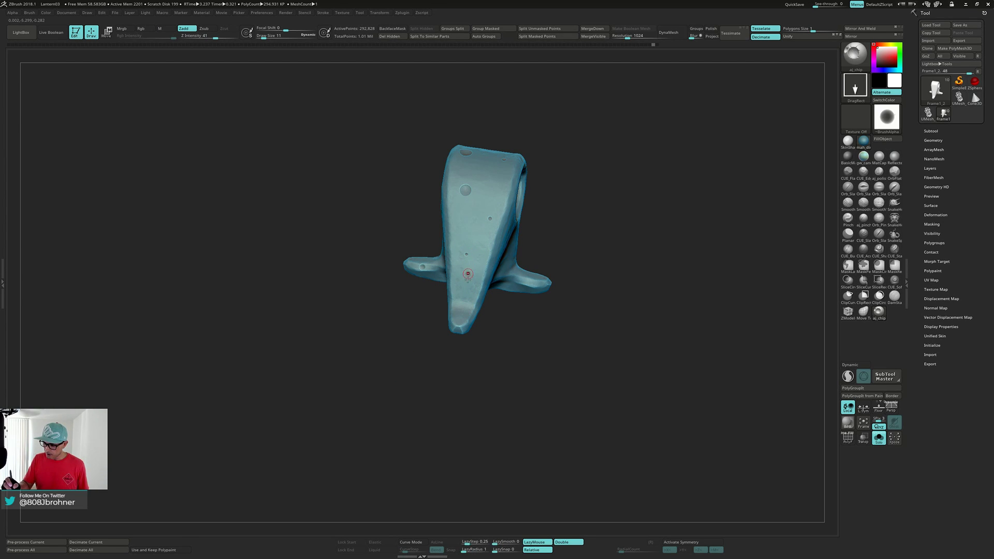
Scatter chip dents over the other side face, below the hole and on both sides of the central ridge.
right_click_drag(460, 316, 477, 229)
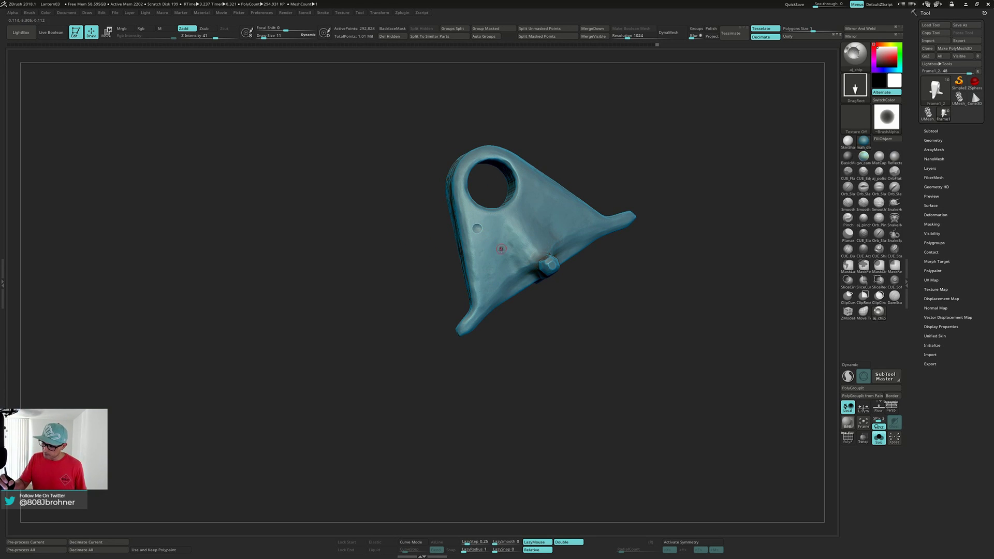
left_click_drag(499, 253, 499, 254)
right_click_drag(484, 301, 536, 273)
left_click_drag(522, 251, 525, 253)
Polish the tapered outer face around its chip dents using the hPolish brush at Draw Size 25.
right_click_drag(533, 249, 622, 296)
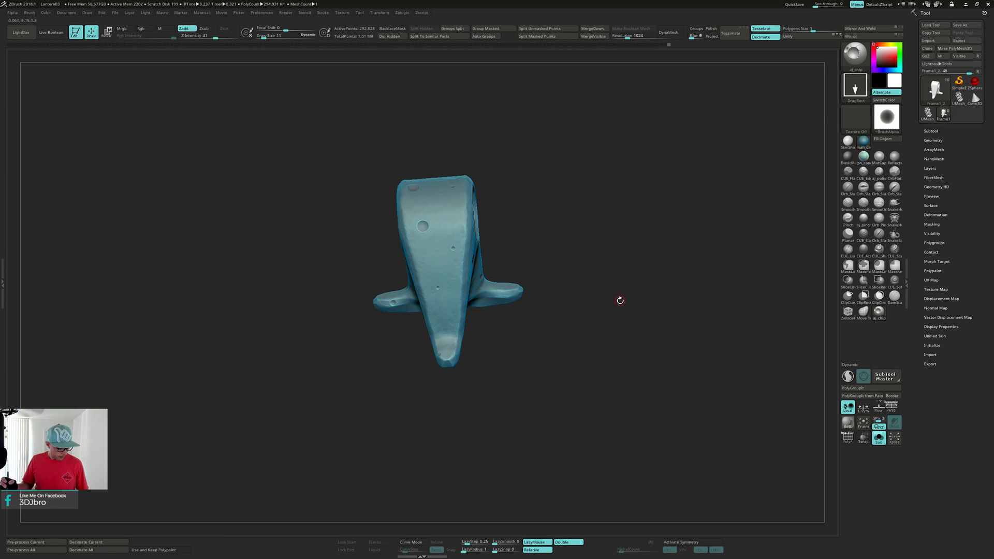
key("b")
key("h")
key("p")
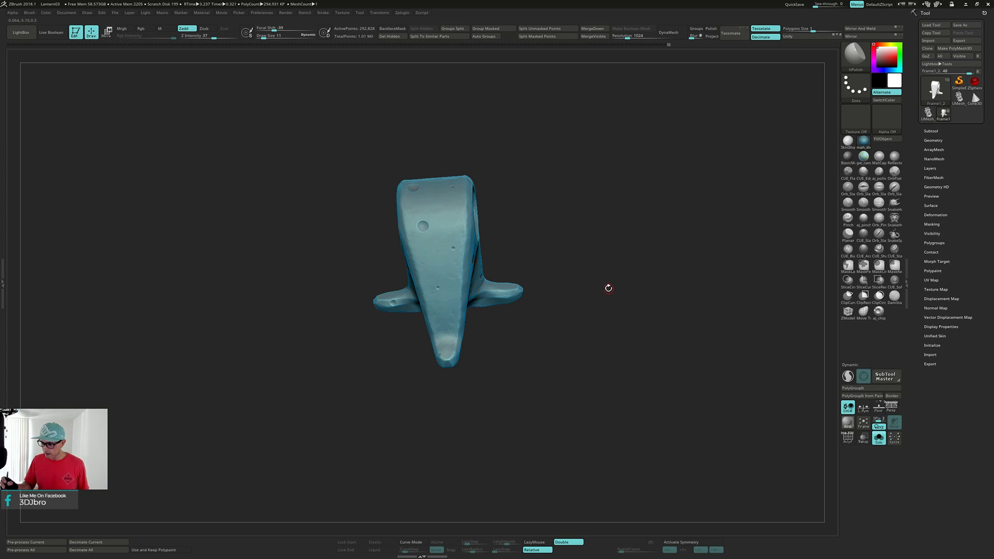
right_click_drag(608, 288, 607, 293)
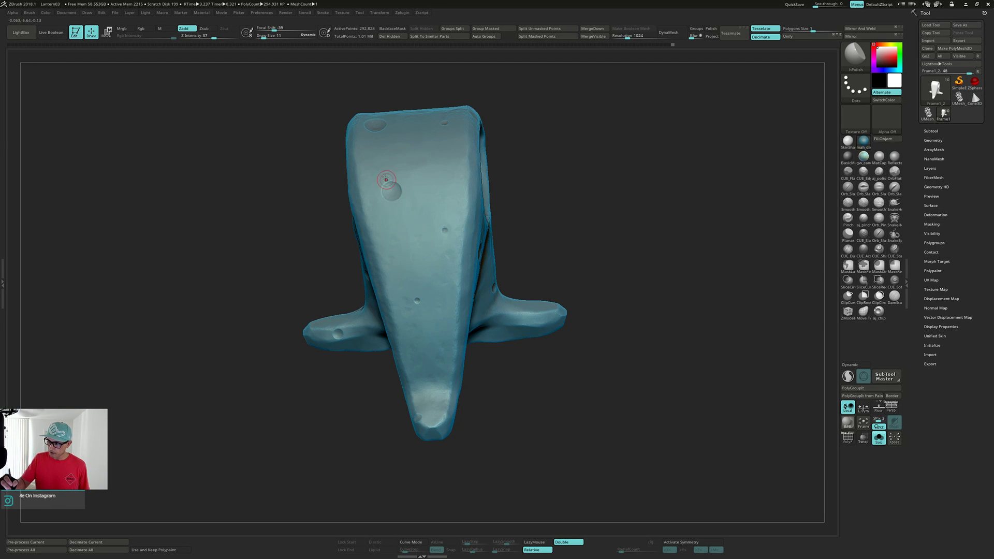
key("s")
mouse_move(402, 181)
left_mouse_down()
mouse_move(411, 181)
mouse_move(396, 220)
mouse_move(437, 228)
mouse_move(445, 218)
left_mouse_up()
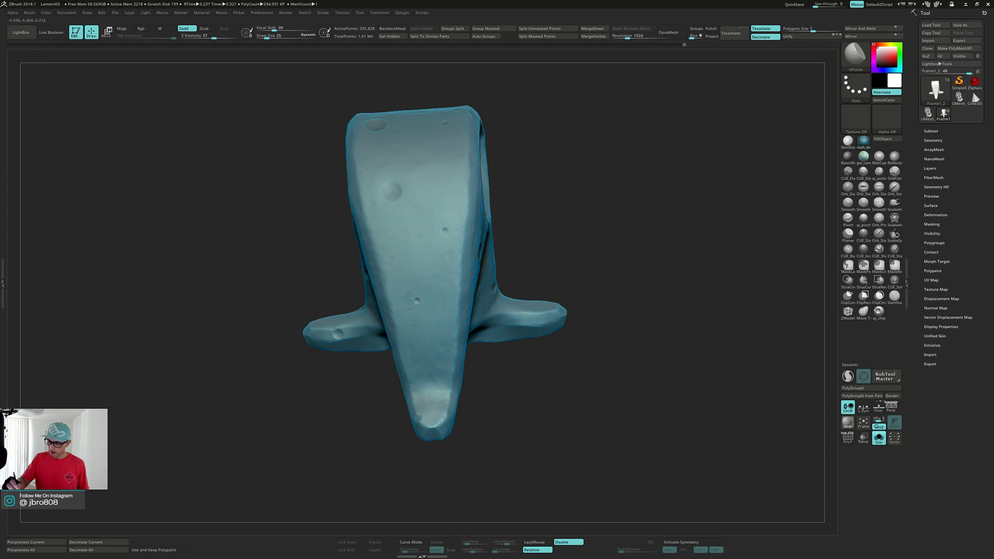
right_click_drag(430, 233, 447, 250)
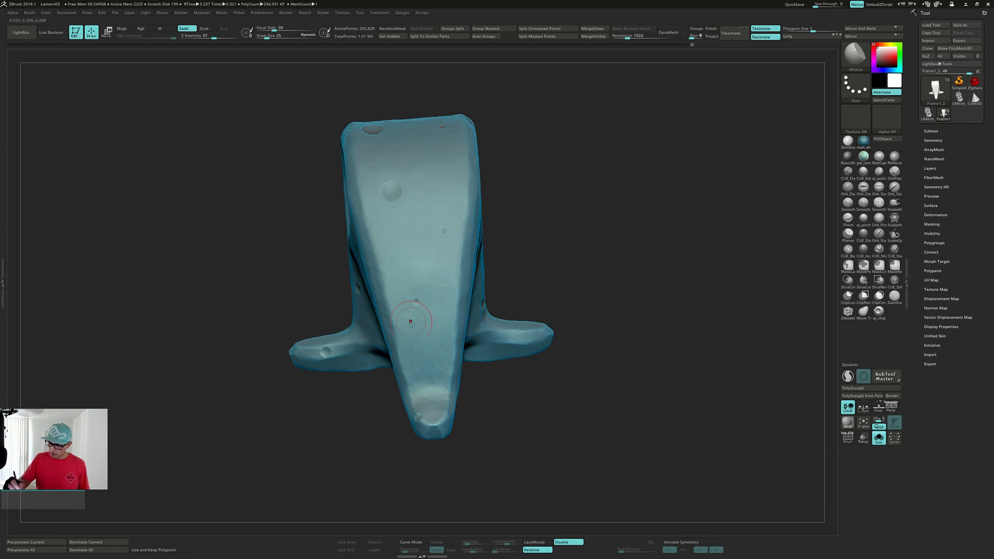
Polish the lower part of the tapered outer face toward its foot with hPolish at Draw Size 11.
mouse_move(411, 323)
right_mouse_down()
mouse_move(428, 314)
mouse_move(434, 327)
right_mouse_up()
key("s")
left_click_drag(434, 327, 429, 328)
mouse_move(429, 326)
right_mouse_down()
mouse_move(423, 301)
mouse_move(421, 352)
right_mouse_up()
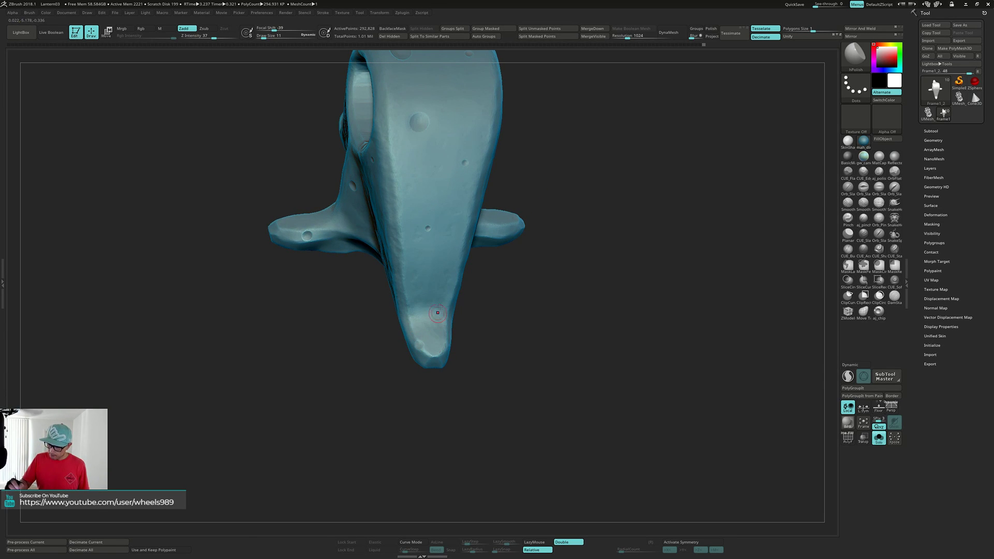
right_click_drag(437, 313, 434, 161)
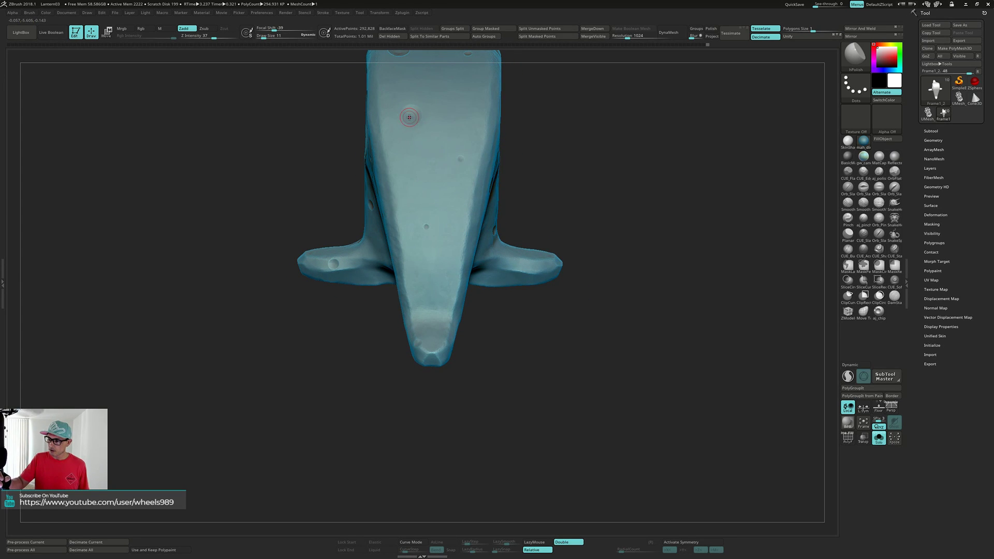
Soften the rim of the large upper dent and polish the surrounding outer face with hPolish at Draw Size 23.
key("s")
left_click_drag(409, 118, 411, 120)
key("s")
mouse_move(447, 149)
left_mouse_down()
mouse_move(452, 162)
mouse_move(456, 146)
left_mouse_up()
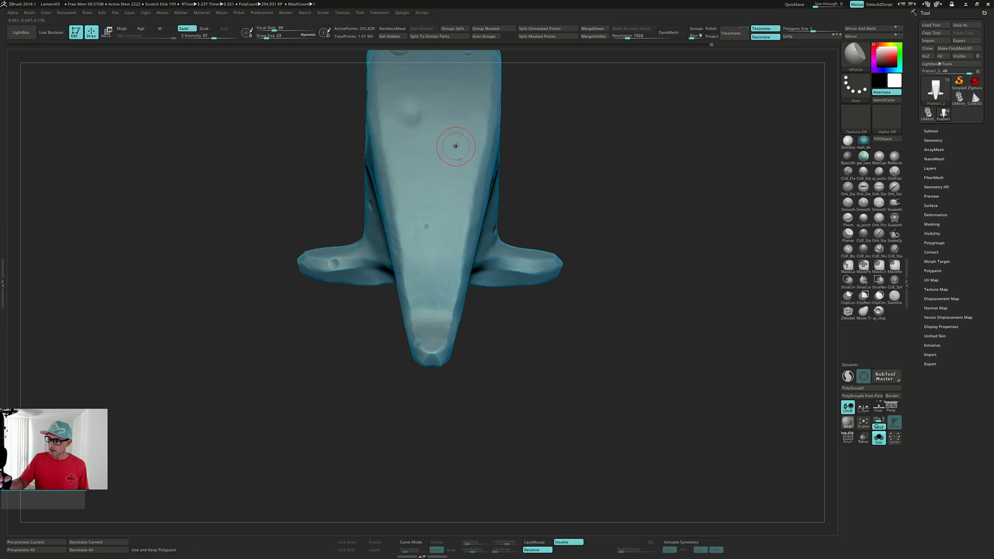
right_click_drag(455, 146, 454, 216, "alt")
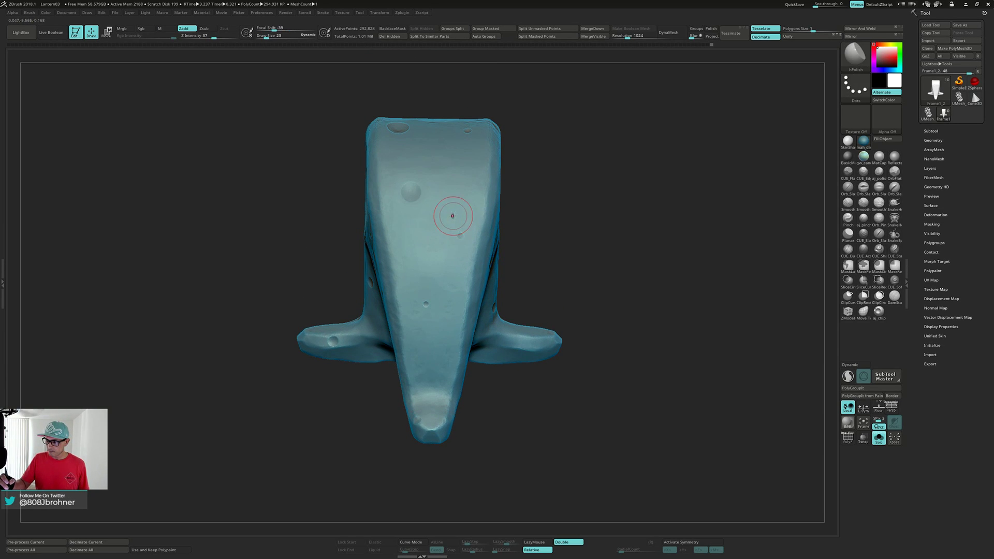
left_click_drag(416, 232, 409, 207)
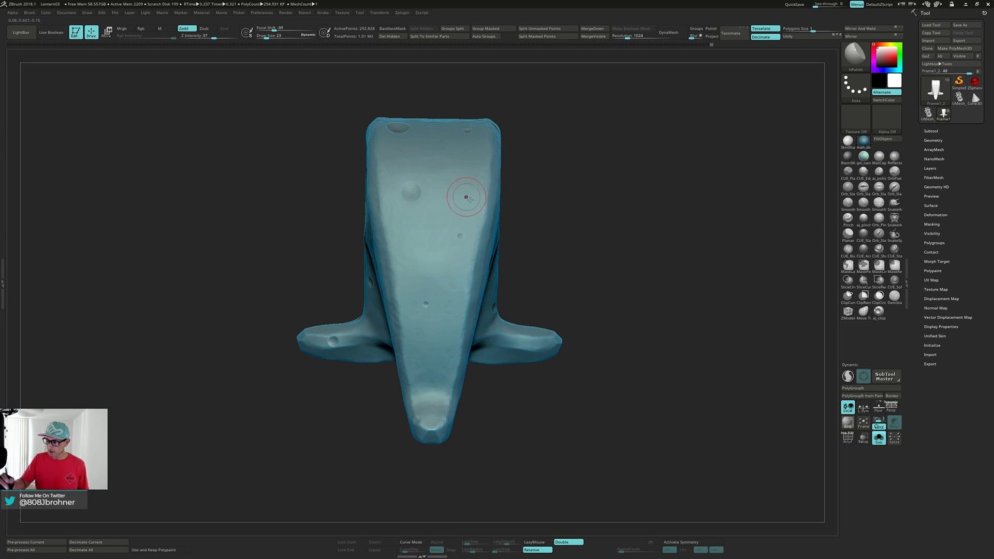
Polish the rims of the chip dents on the side face below the hole so they look worn.
right_click_drag(466, 197, 477, 217)
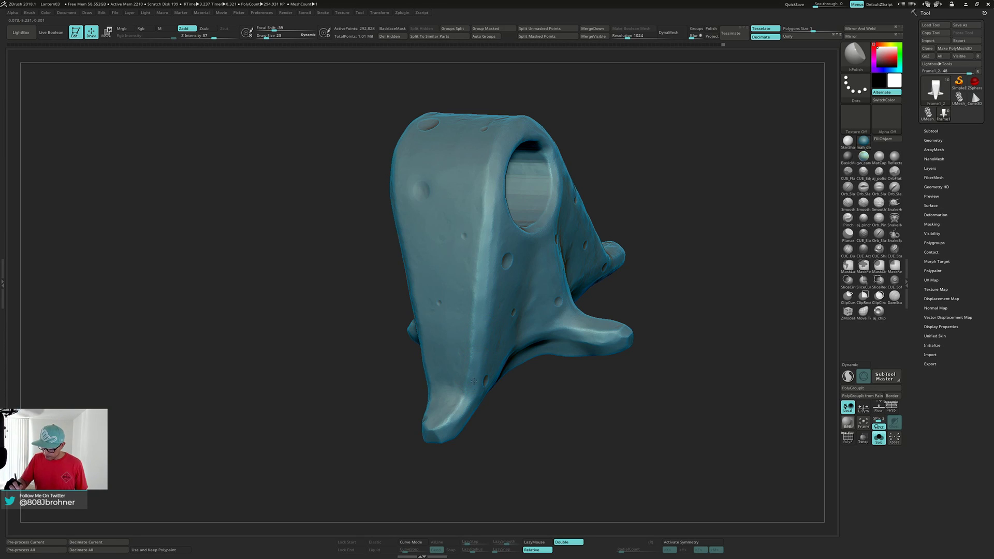
right_click_drag(460, 420, 497, 251)
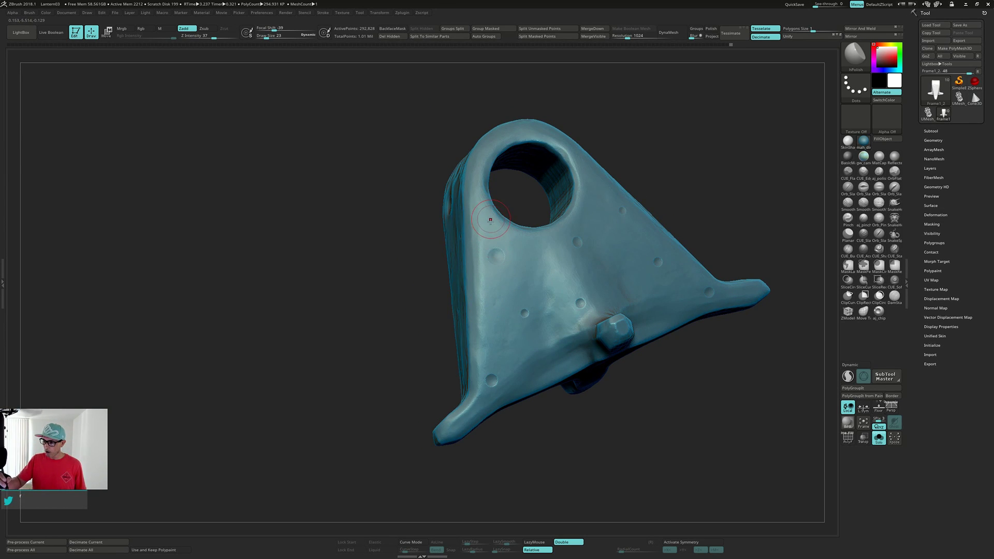
right_click_drag(492, 212, 480, 206)
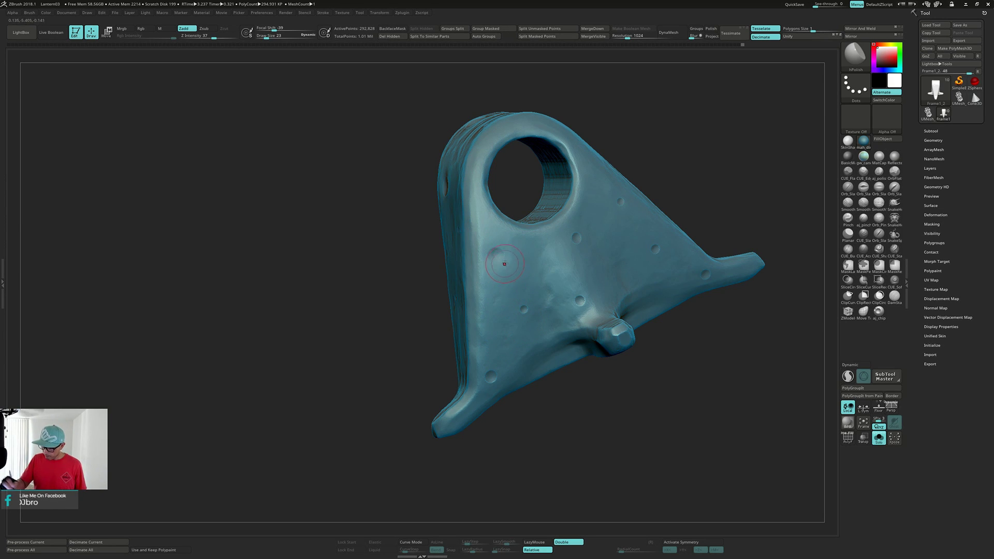
left_click_drag(513, 232, 530, 236)
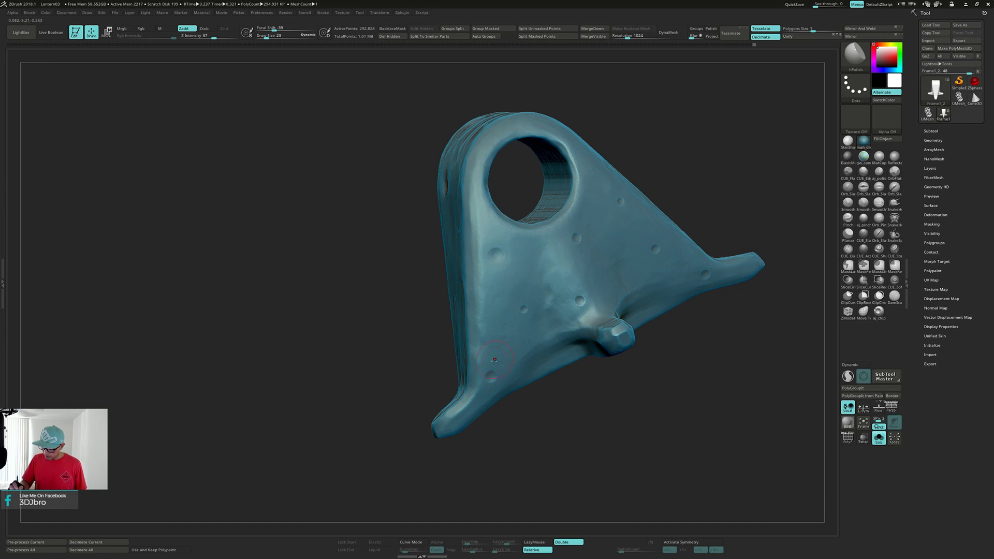
mouse_move(494, 360)
right_mouse_down()
mouse_move(553, 318)
mouse_move(533, 295)
mouse_move(454, 274)
mouse_move(466, 282)
mouse_move(452, 279)
mouse_move(462, 310)
mouse_move(477, 276)
right_mouse_up()
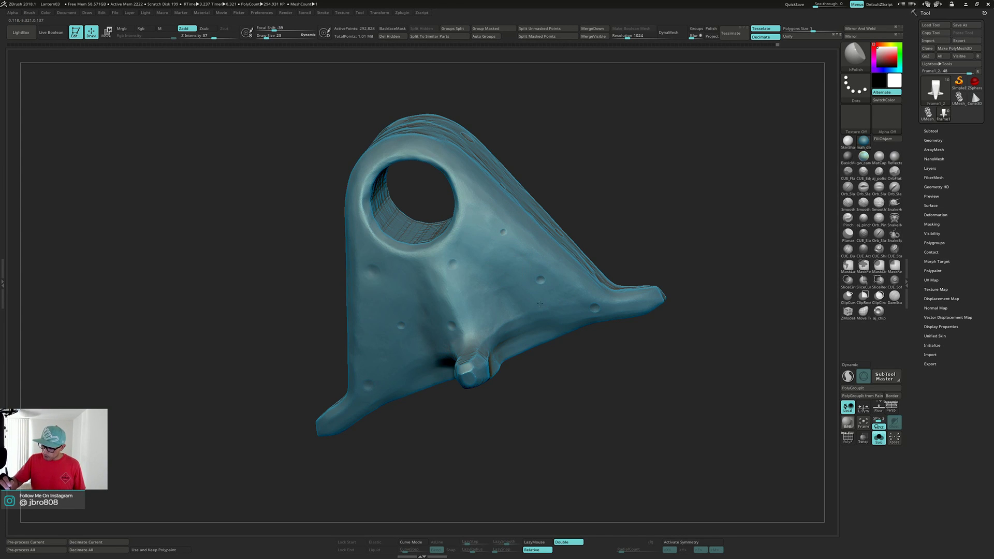
mouse_move(576, 296)
right_mouse_down()
mouse_move(573, 275)
mouse_move(549, 311)
mouse_move(464, 328)
right_mouse_up()
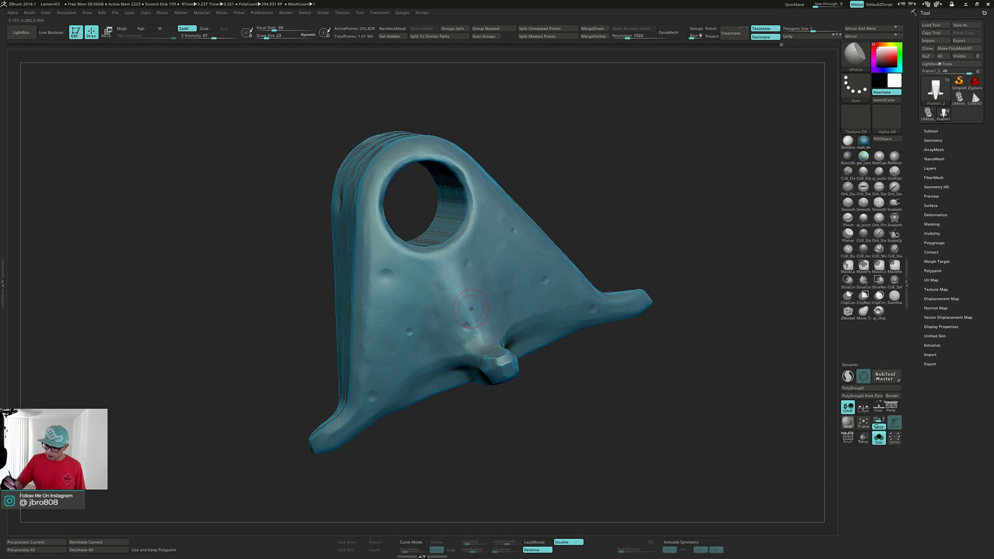
Polish down the dents on the upper part of the opposite tapered outer face.
mouse_move(653, 268)
right_mouse_down()
mouse_move(670, 294)
mouse_move(659, 250)
mouse_move(581, 234)
right_mouse_up()
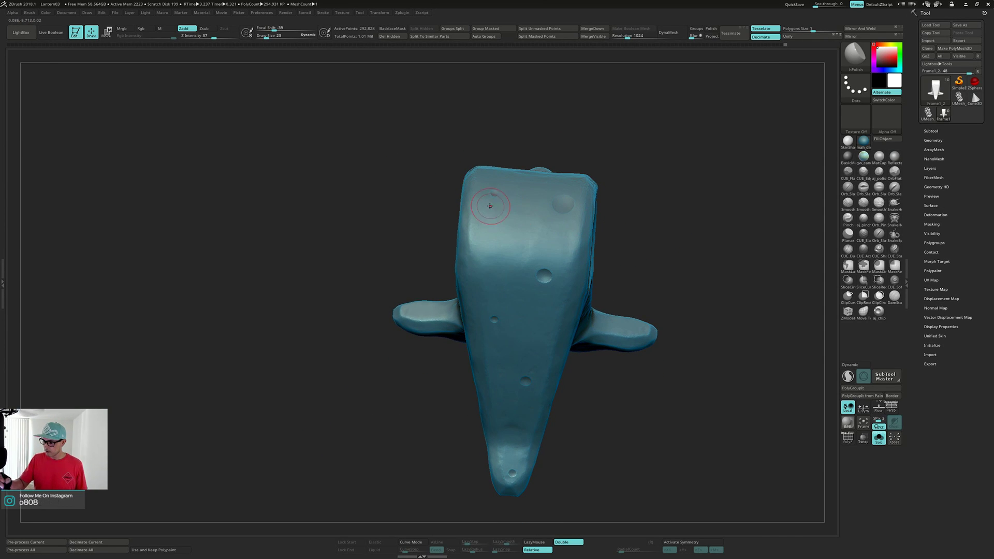
right_click_drag(497, 223, 528, 251)
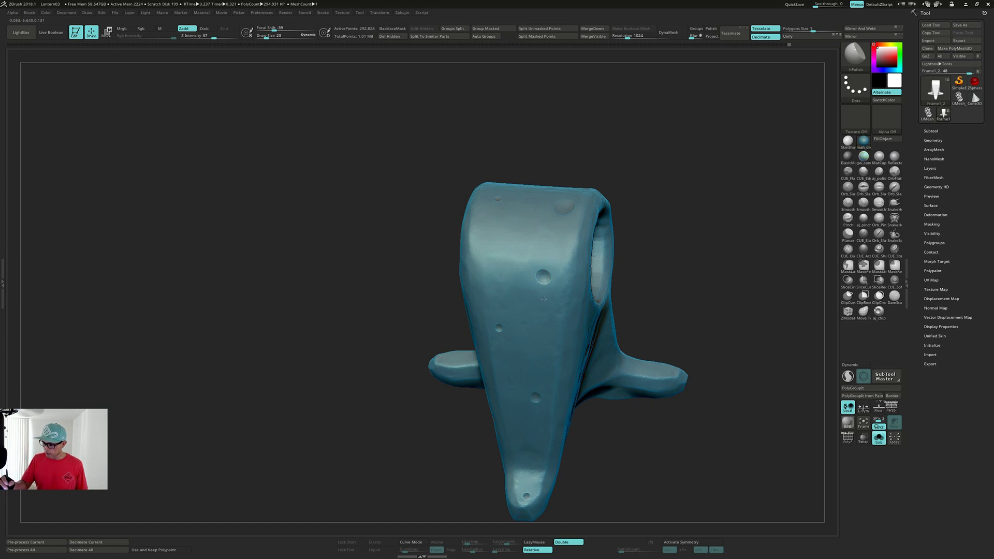
left_click_drag(539, 269, 561, 259)
right_click_drag(554, 264, 541, 177, "alt")
left_click_drag(512, 181, 522, 206)
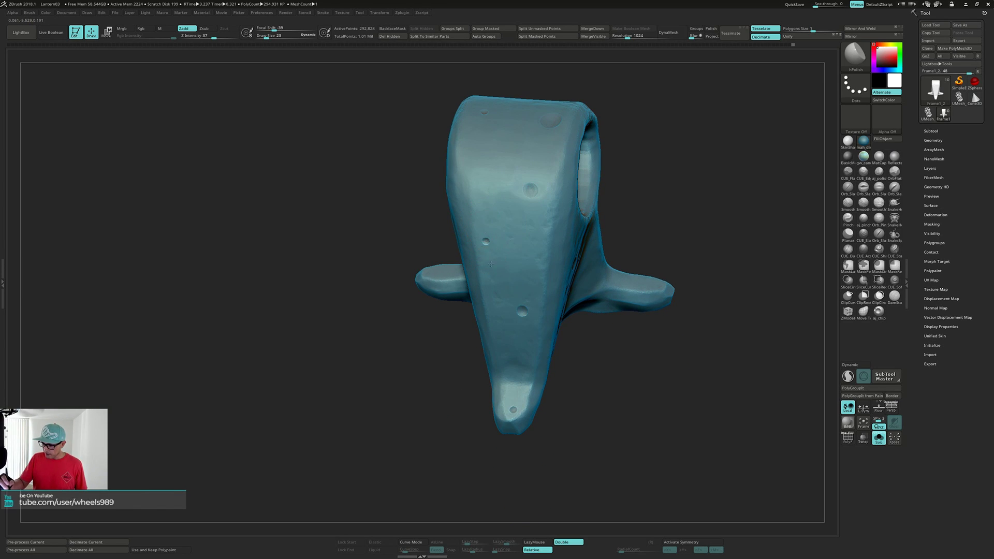
right_click_drag(491, 264, 520, 304)
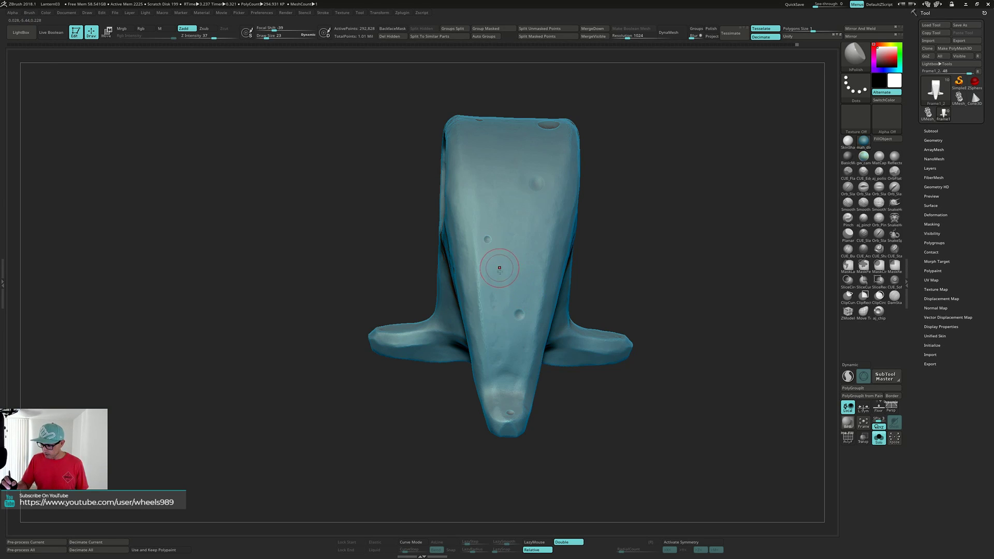
Polish along the long edges of the opposite tapered outer face and around the dent on its foot.
mouse_move(497, 265)
right_mouse_down()
mouse_move(490, 252)
mouse_move(539, 201)
mouse_move(542, 183)
right_mouse_up()
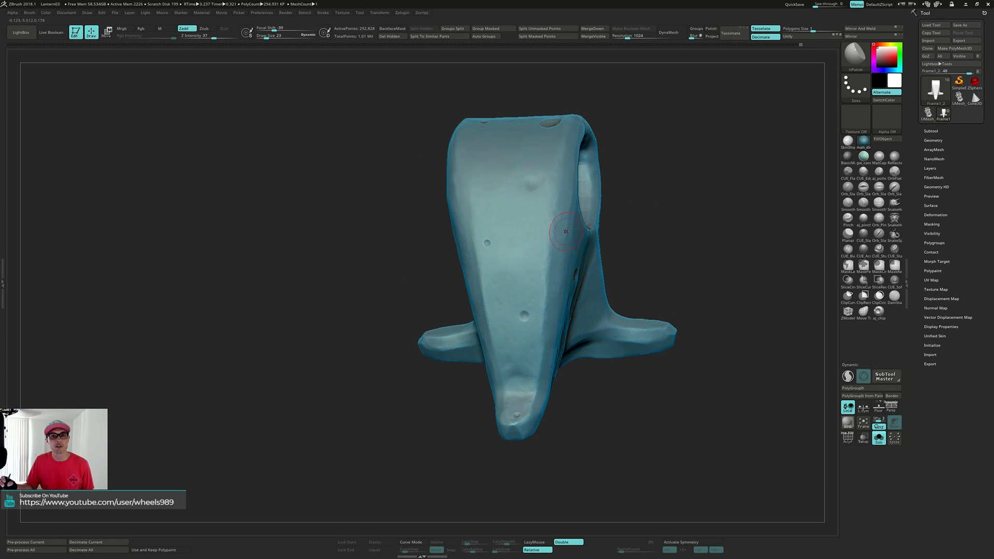
right_click_drag(566, 232, 553, 218)
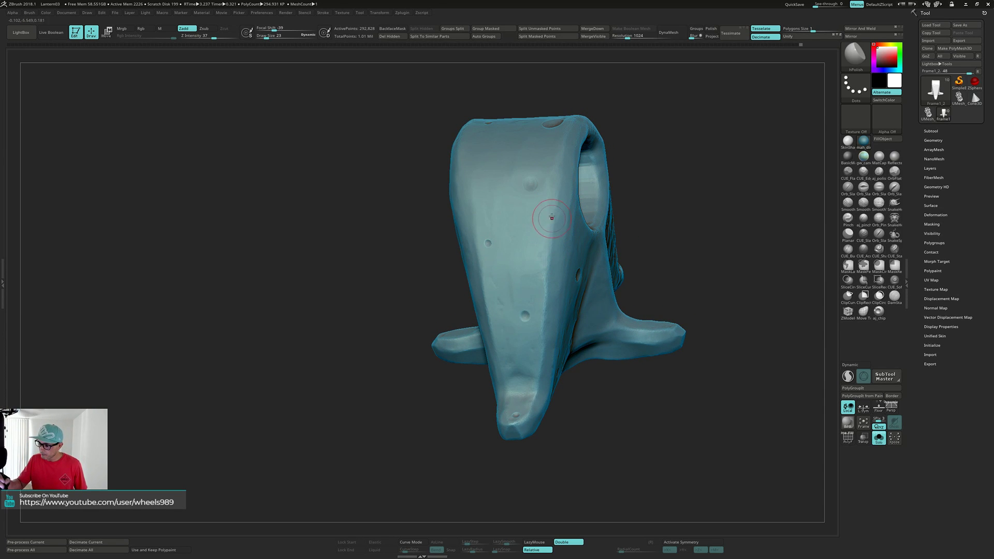
left_click_drag(552, 217, 544, 328)
mouse_move(506, 223)
right_mouse_down()
mouse_move(536, 224)
mouse_move(467, 239)
mouse_move(487, 348)
right_mouse_up()
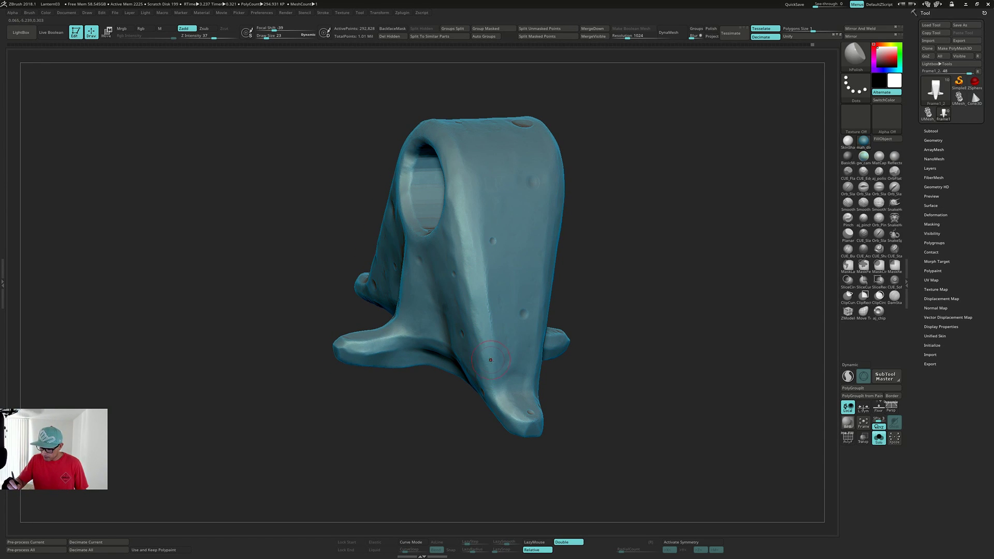
right_click_drag(504, 392, 518, 396)
mouse_move(519, 404)
left_mouse_down()
mouse_move(519, 416)
mouse_move(514, 409)
left_mouse_up()
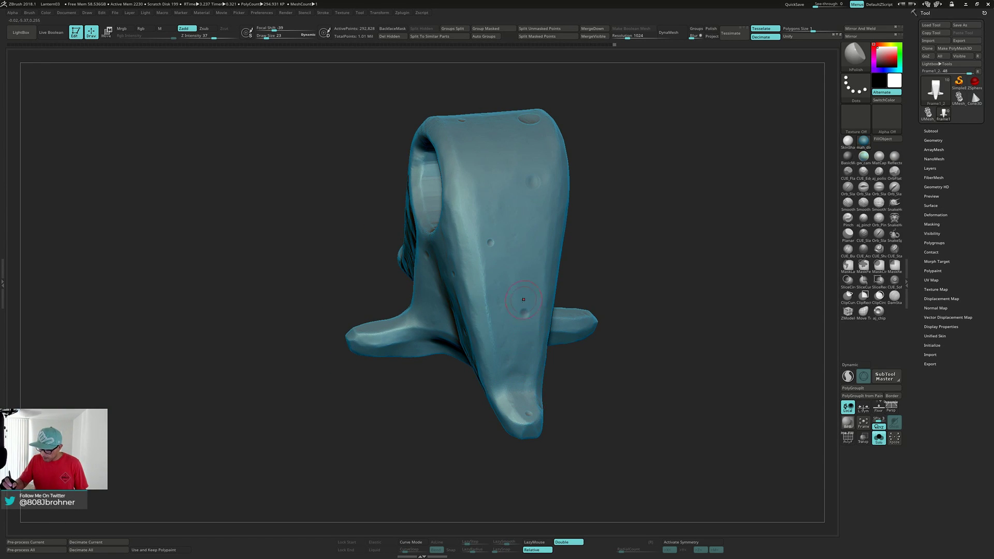
right_click_drag(516, 303, 518, 375)
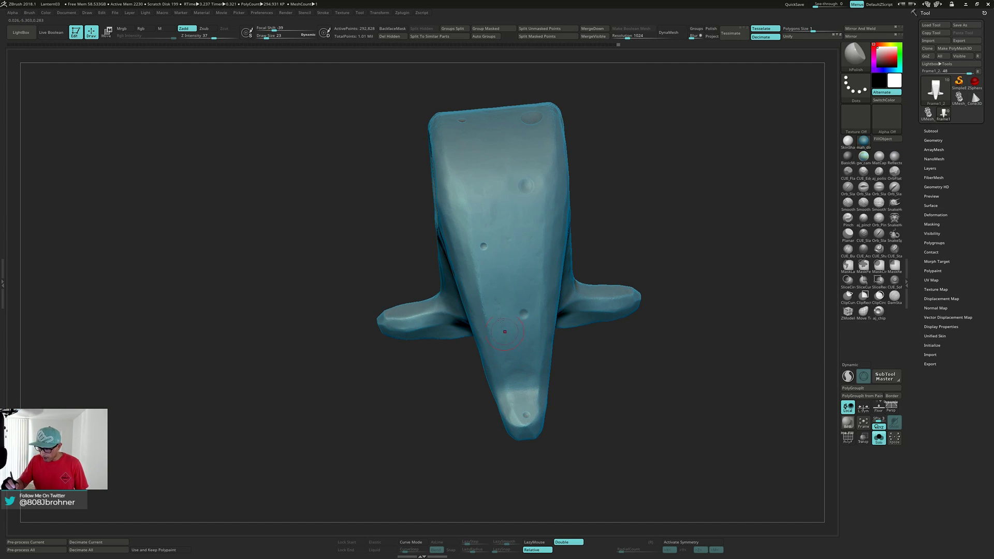
Polish the dents and surface of the remaining side face around the central ridge below the hole.
mouse_move(520, 284)
right_mouse_down()
mouse_move(576, 335)
mouse_move(518, 359)
mouse_move(569, 380)
mouse_move(596, 358)
right_mouse_up()
mouse_move(634, 327)
right_mouse_down()
mouse_move(642, 281)
mouse_move(716, 222)
mouse_move(730, 256)
mouse_move(677, 294)
mouse_move(596, 292)
right_mouse_up()
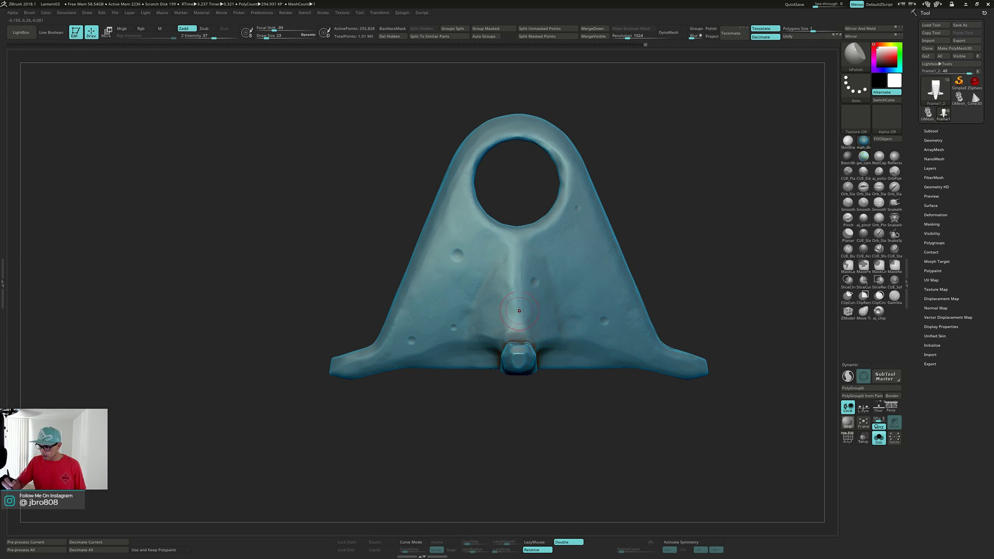
mouse_move(699, 261)
left_mouse_down()
mouse_move(735, 265)
mouse_move(697, 272)
mouse_move(707, 265)
left_mouse_up()
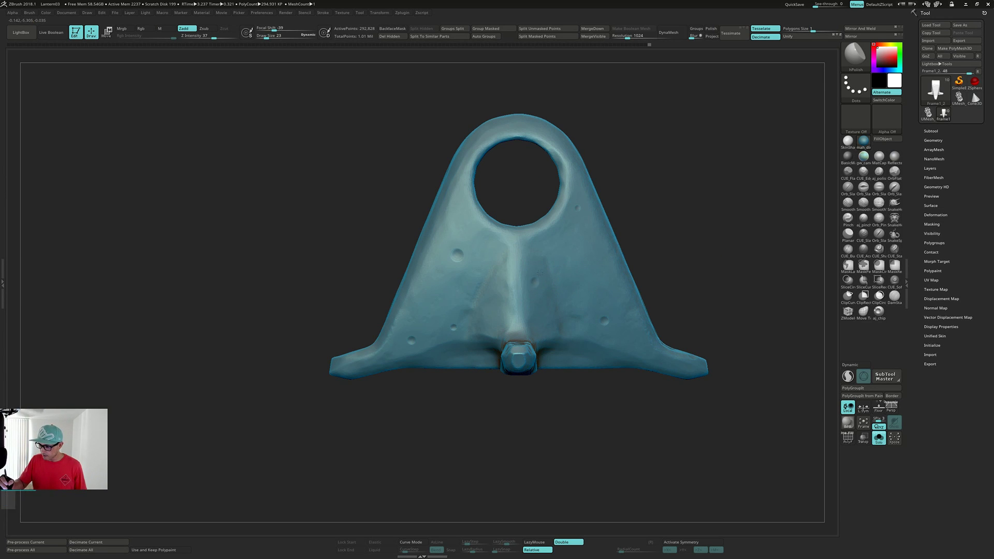
left_click_drag(624, 307, 636, 299)
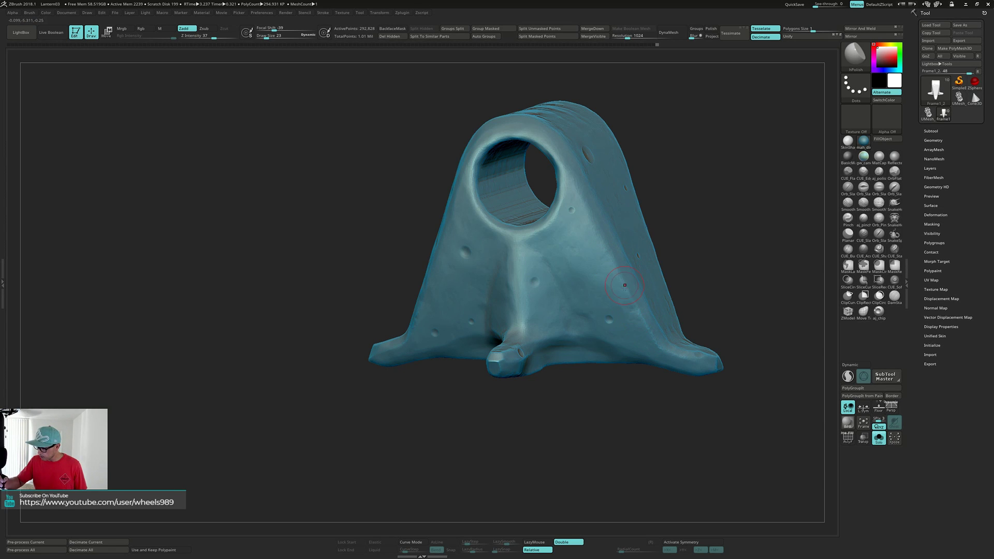
mouse_move(632, 278)
left_mouse_down()
mouse_move(641, 271)
mouse_move(610, 308)
left_mouse_up()
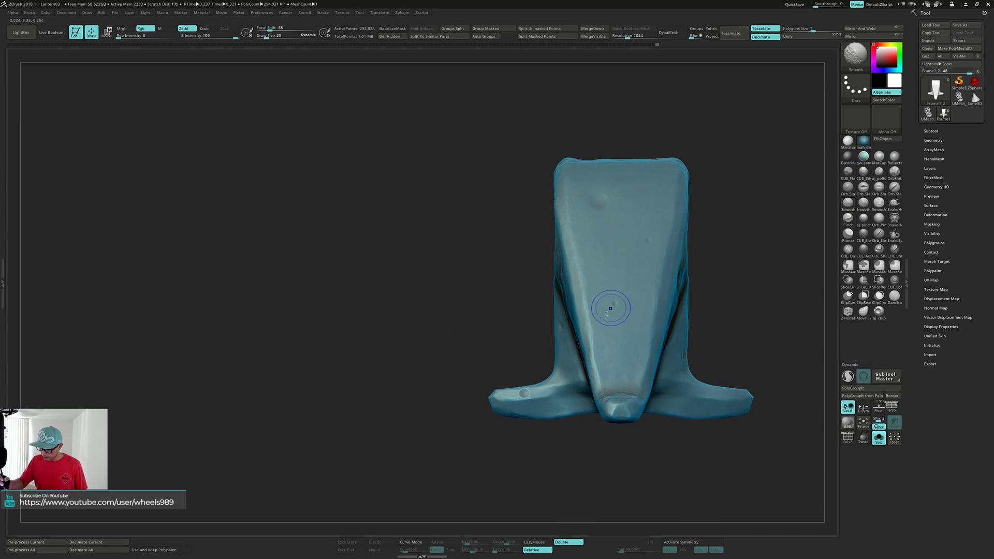
right_click_drag(610, 308, 605, 379)
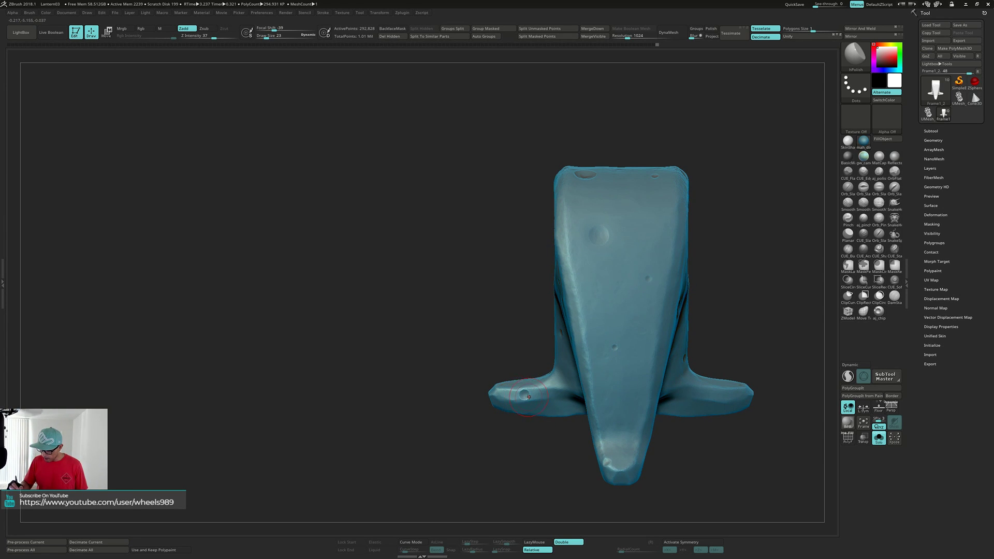
Polish the dent on the bracket's side foot and review the finished bracket from several angles.
left_click_drag(521, 395, 523, 395)
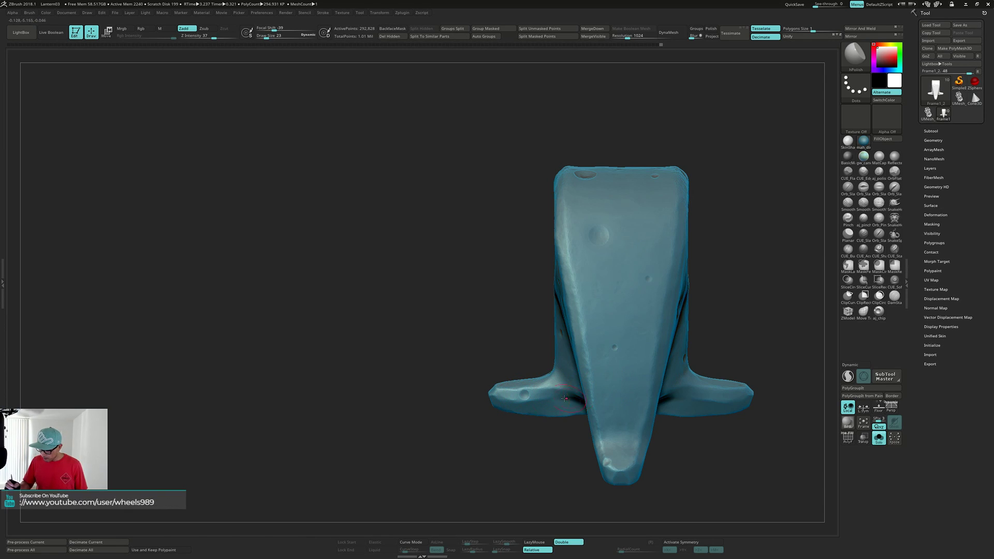
mouse_move(659, 380)
right_mouse_down("alt")
mouse_move(595, 355)
mouse_move(597, 457)
mouse_move(634, 435)
mouse_move(600, 355)
right_mouse_up("alt")
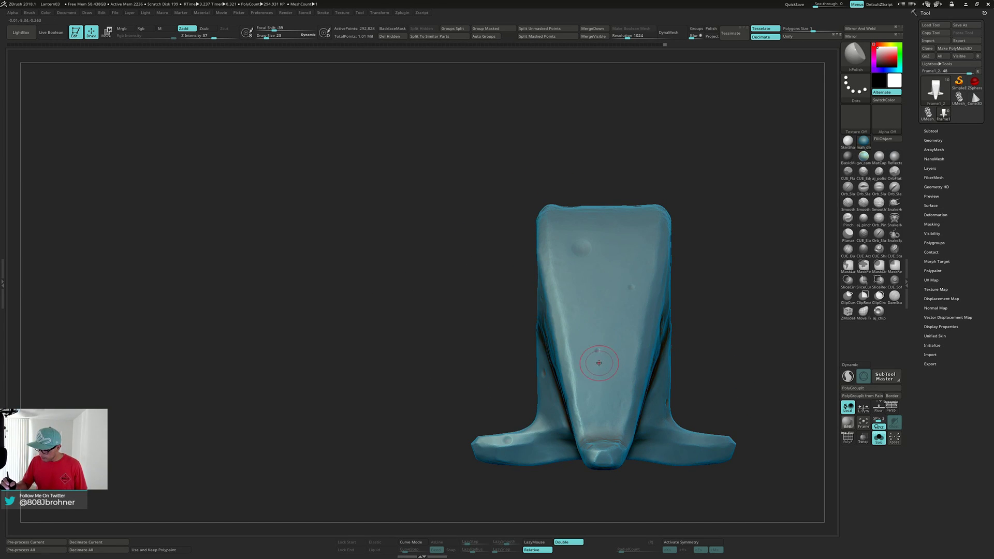
right_click_drag(647, 294, 558, 231, "ctrl")
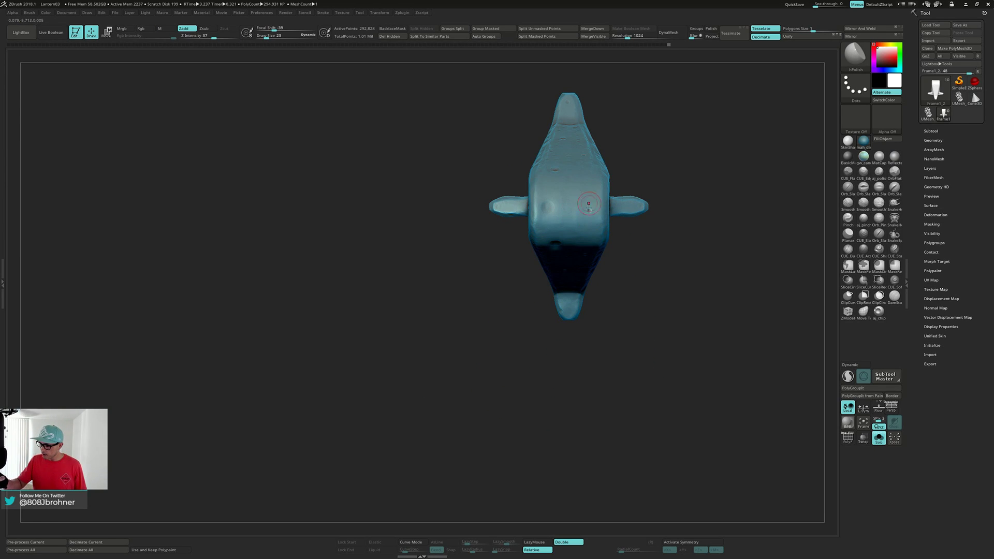
right_click_drag(568, 184, 568, 184)
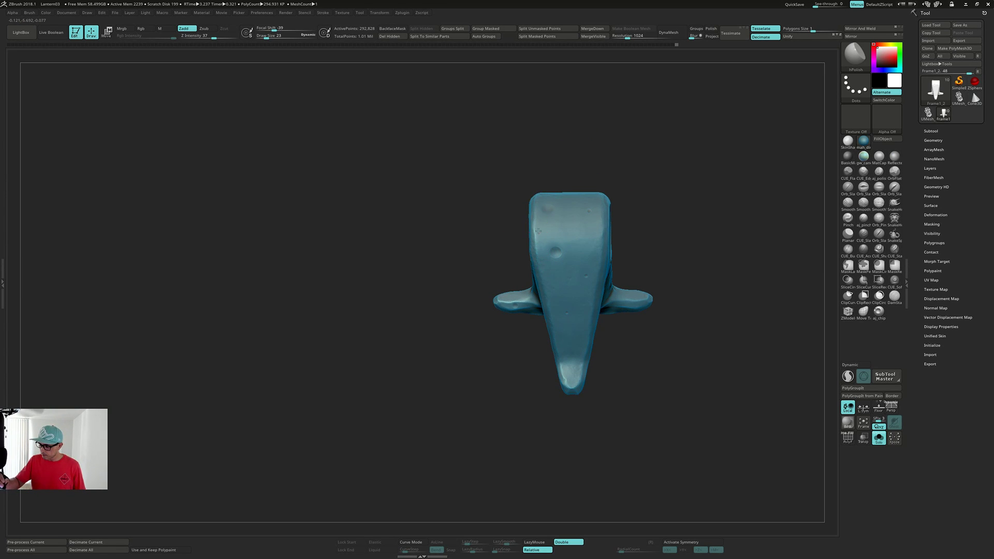
right_click_drag(574, 213, 590, 225)
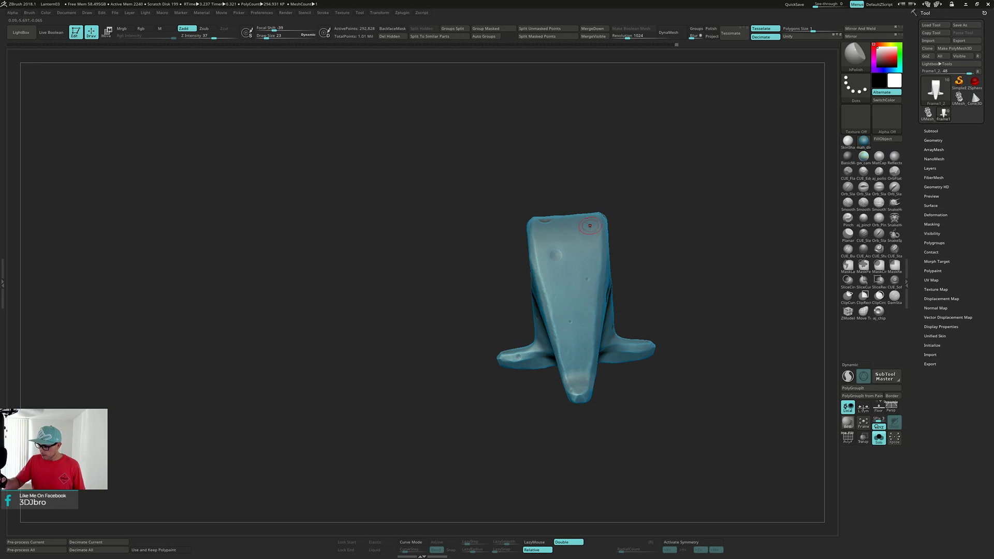
right_click_drag(587, 280, 611, 249)
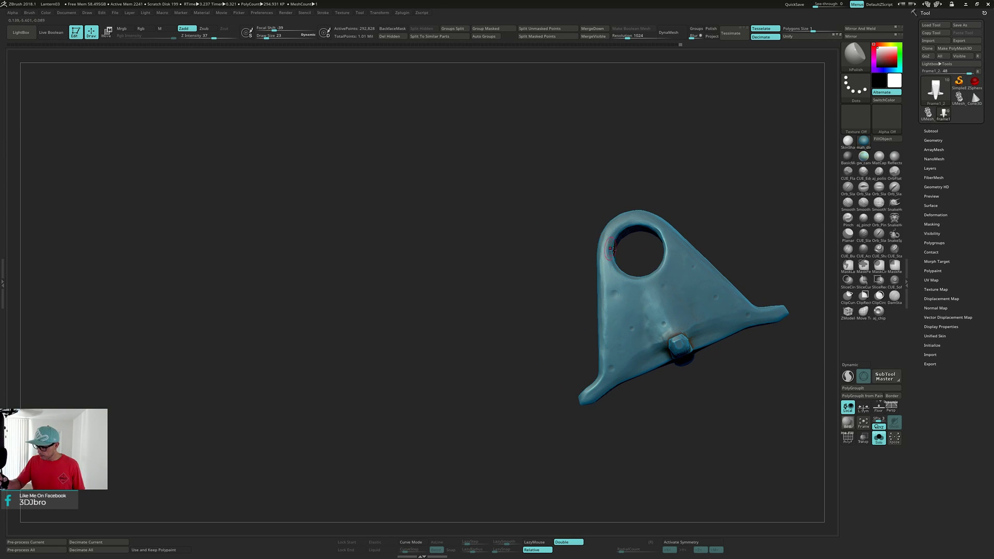
right_click_drag(633, 334, 620, 294)
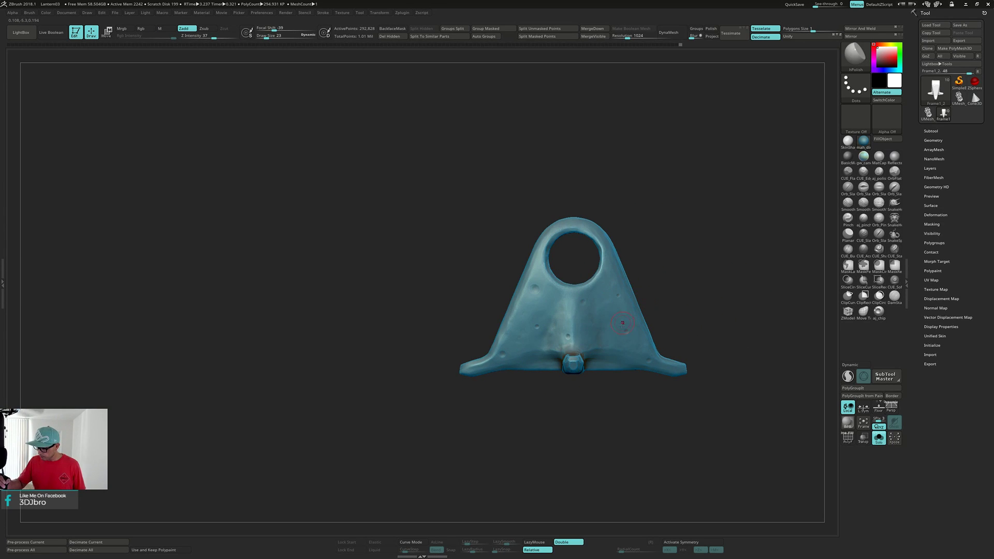
right_click_drag(694, 323, 629, 253)
Show the whole lantern again and make the rectangular ring above the bracket the active subtool with its polyframe displayed.
key("alt+s")
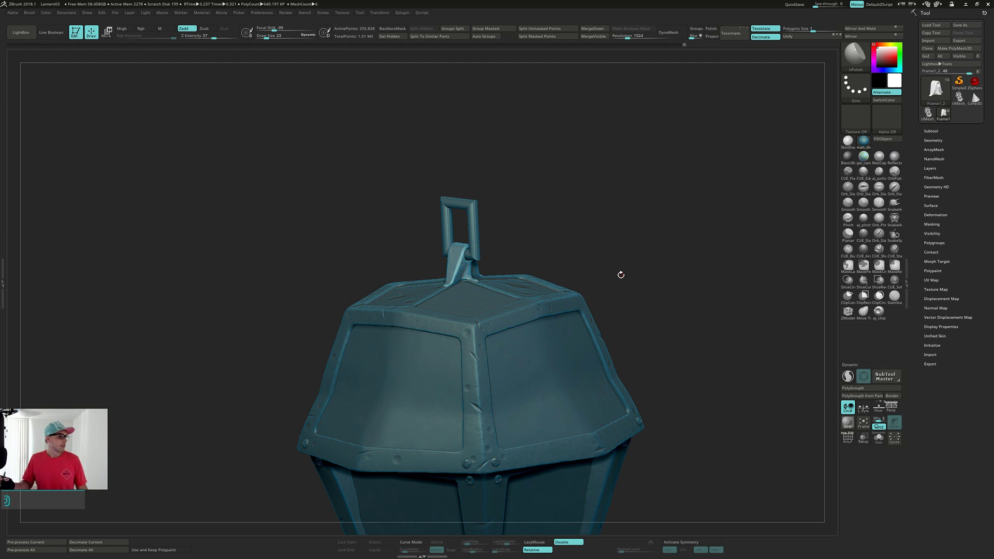
mouse_move(650, 288)
left_mouse_down()
mouse_move(677, 275)
mouse_move(667, 267)
mouse_move(649, 298)
mouse_move(665, 291)
mouse_move(648, 271)
left_mouse_up()
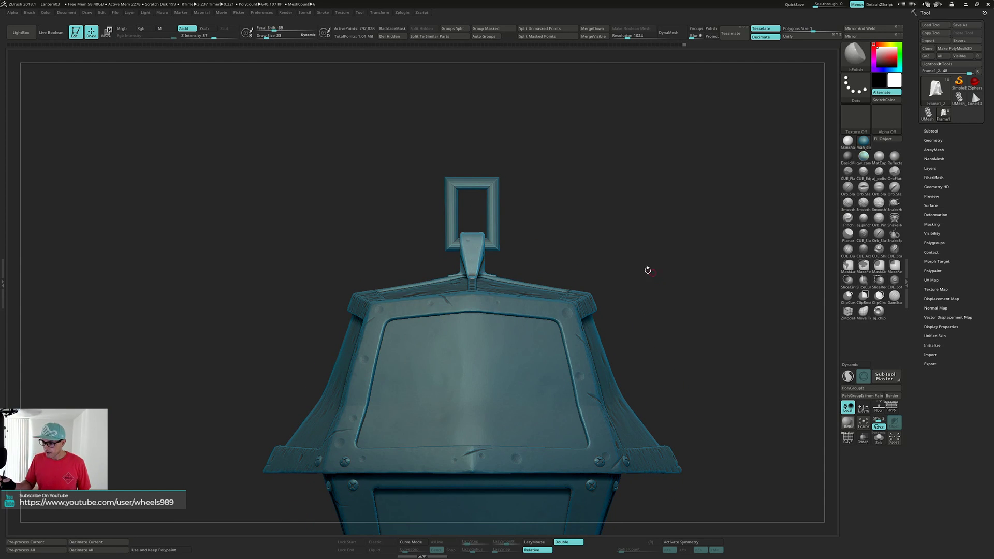
left_click(495, 213, "alt")
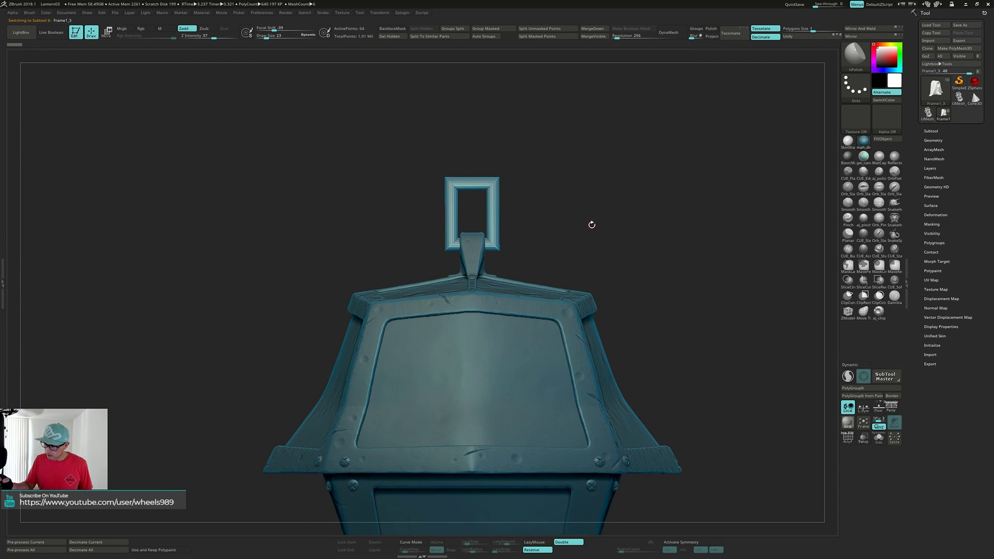
mouse_move(595, 222)
left_mouse_down()
mouse_move(581, 222)
mouse_move(593, 221)
mouse_move(597, 253)
mouse_move(601, 208)
mouse_move(590, 235)
mouse_move(570, 239)
mouse_move(613, 227)
mouse_move(590, 242)
mouse_move(594, 201)
mouse_move(589, 217)
left_mouse_up()
key("shift+f")
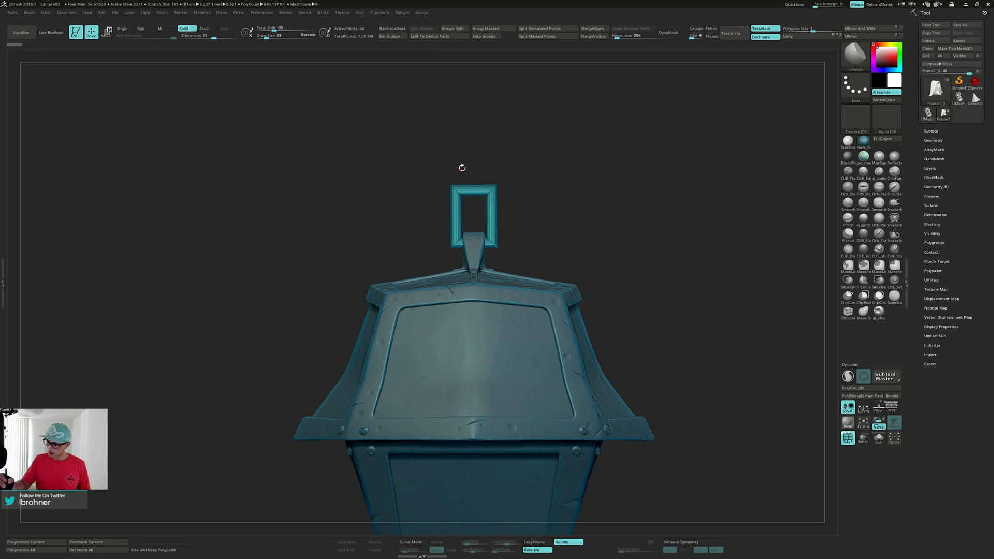
Try duplicating the rectangular ring upward, turning the copy perpendicular to it as the next chain link.
key("w")
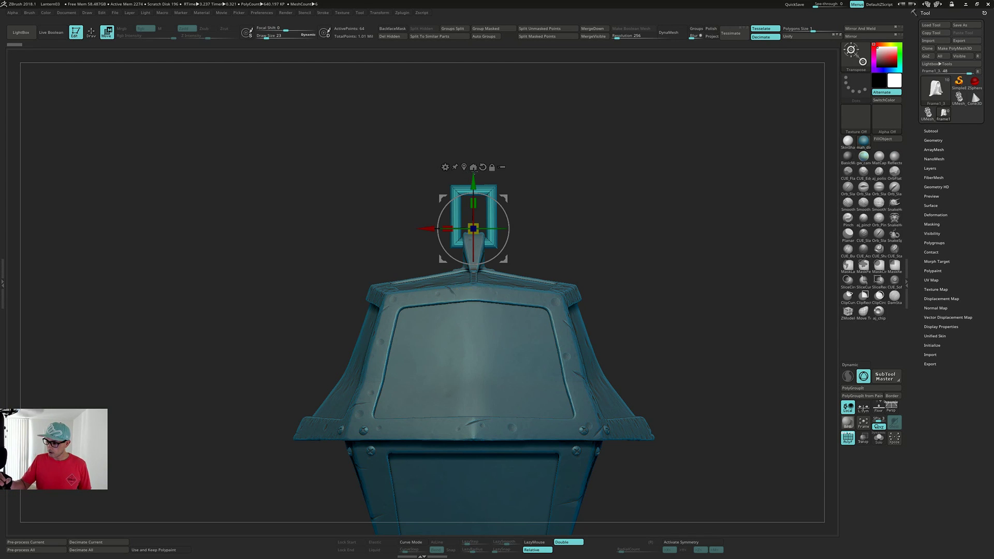
left_click_drag(473, 178, 488, 138, "ctrl")
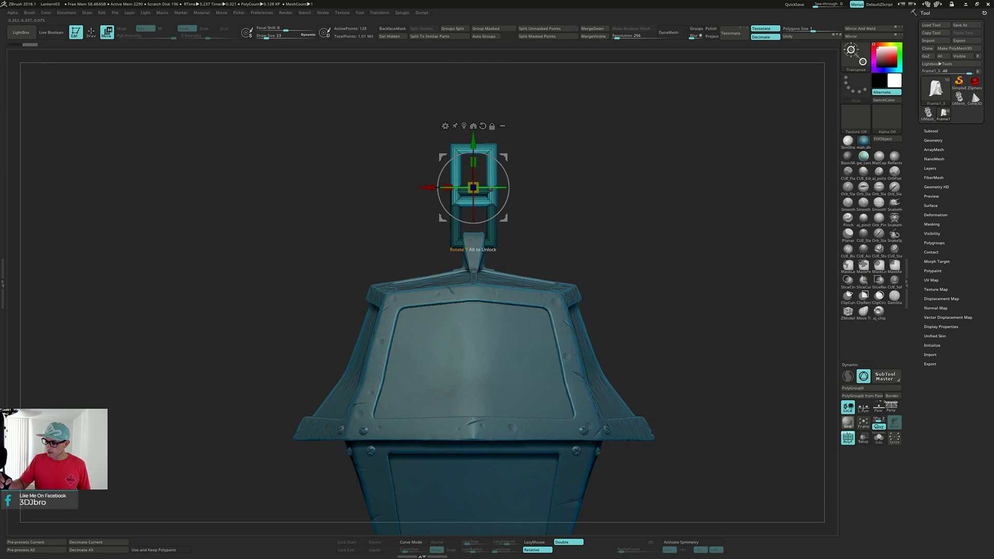
mouse_move(490, 189)
left_mouse_down()
mouse_move(547, 188)
mouse_move(570, 171)
mouse_move(561, 204)
mouse_move(587, 161)
mouse_move(572, 167)
mouse_move(578, 162)
mouse_move(571, 225)
left_mouse_up()
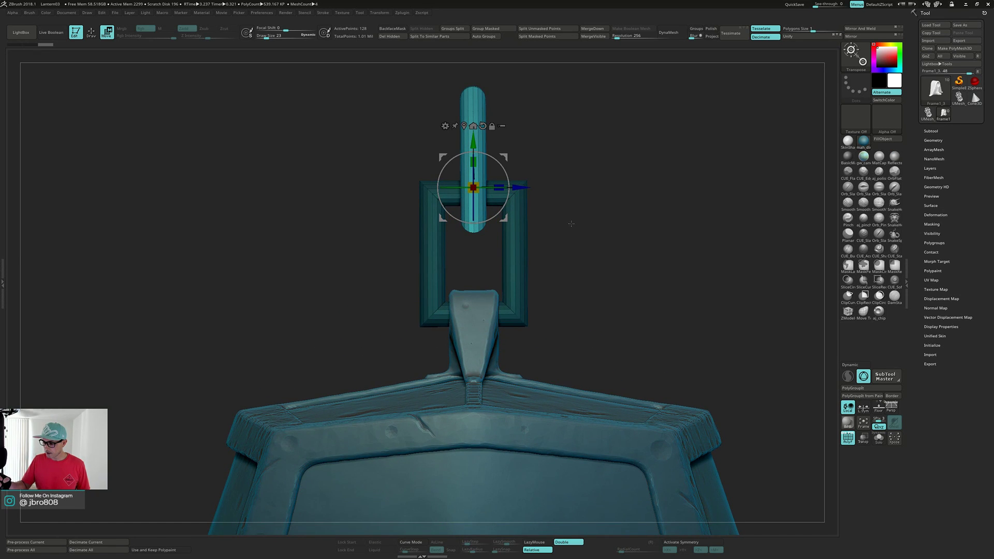
left_click(580, 217, "ctrl")
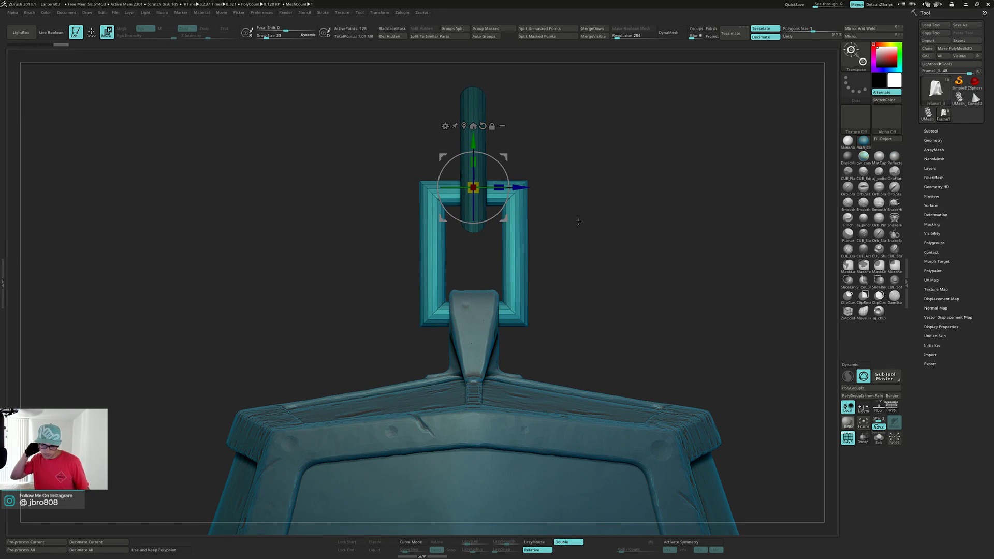
left_click_drag(656, 270, 645, 282)
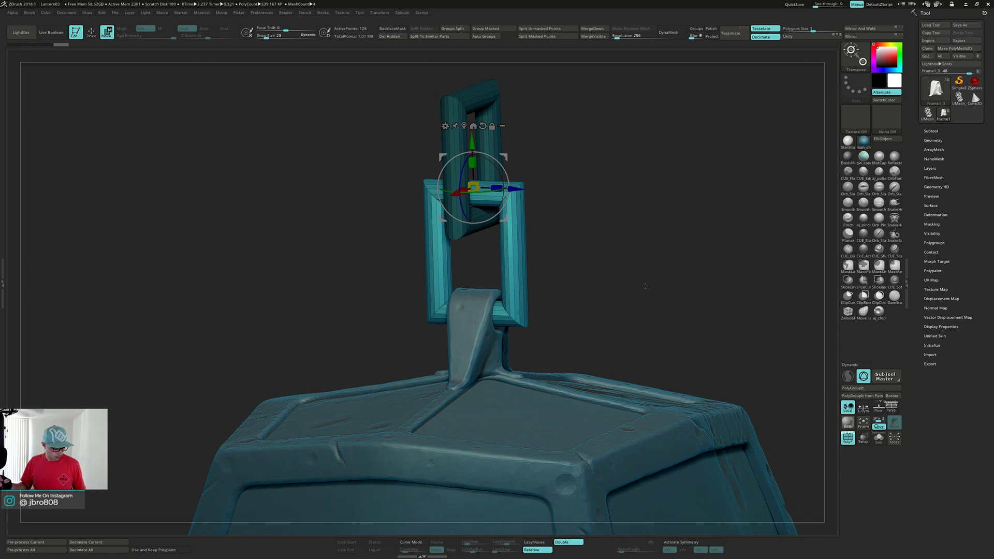
Undo the duplication and rotation of the chain link.
key("ctrl+z")
key("ctrl+z")
key("ctrl+z")
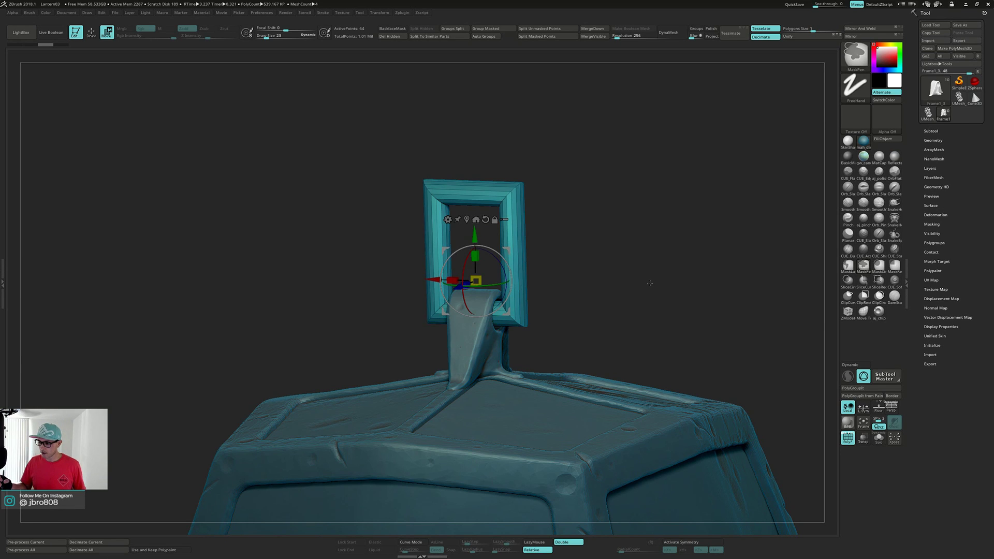
Insert an edge loop through the middle of the rectangular ring's top bar with the ZModeler brush.
left_click_drag(650, 282, 656, 277, "shift")
key("q")
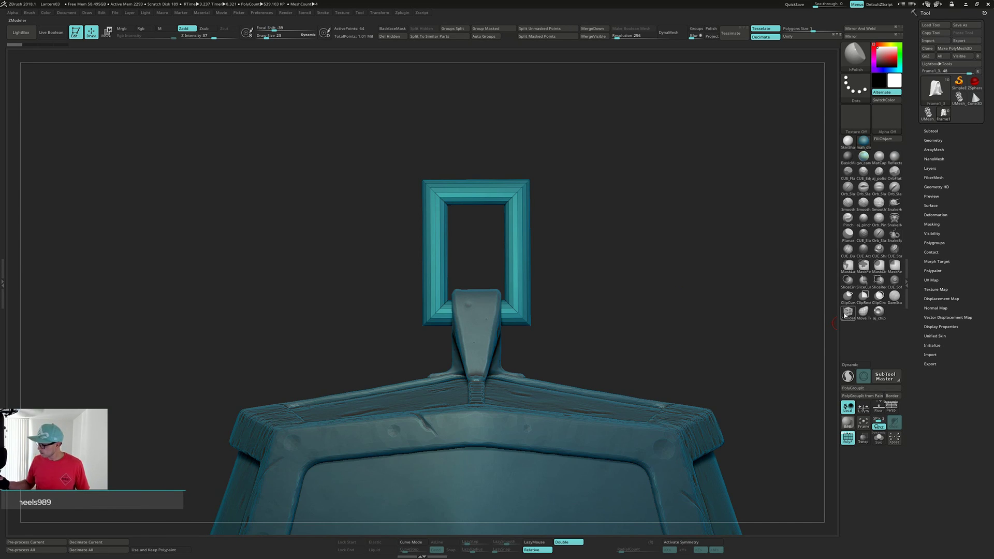
left_click_drag(604, 261, 606, 274, "alt")
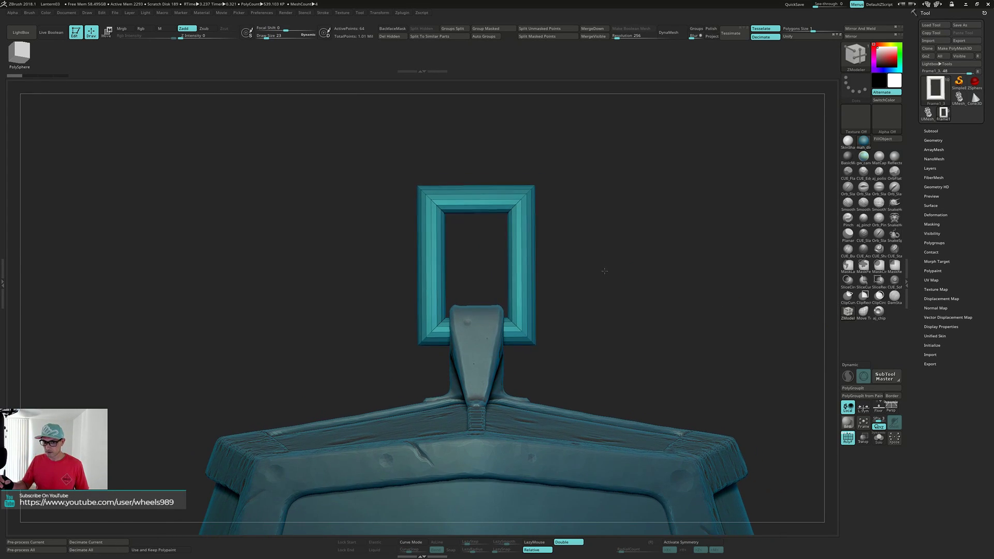
left_click(479, 197)
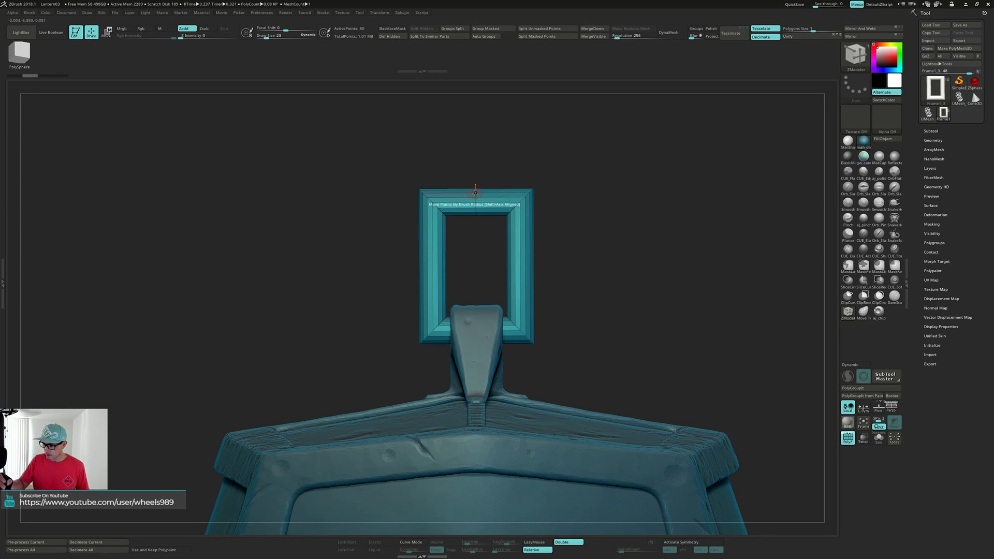
left_click_drag(493, 165, 490, 247, "alt")
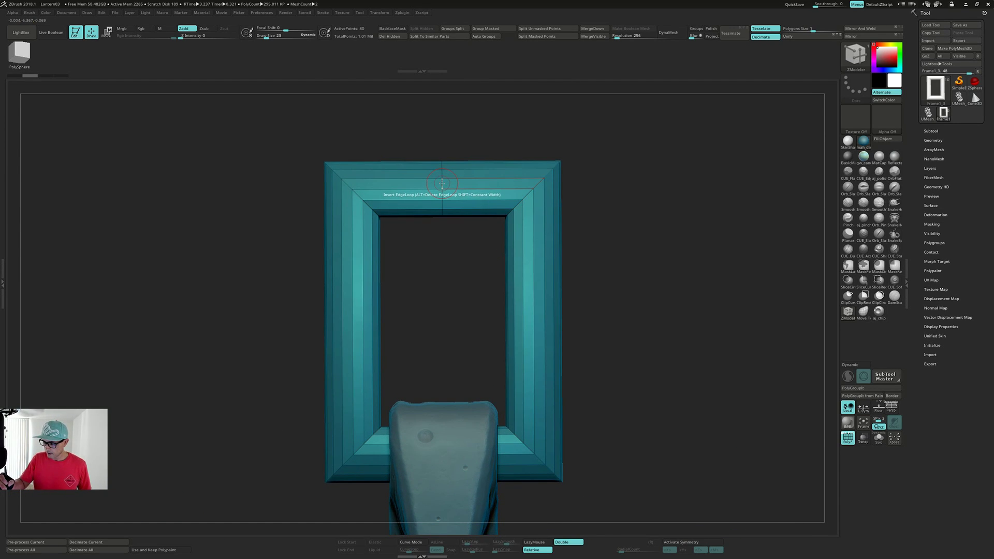
Mask everything except the new middle edge loop, centre the gizmo on it and raise it to form a peaked top.
left_click_drag(433, 142, 460, 247, "ctrl")
key("w")
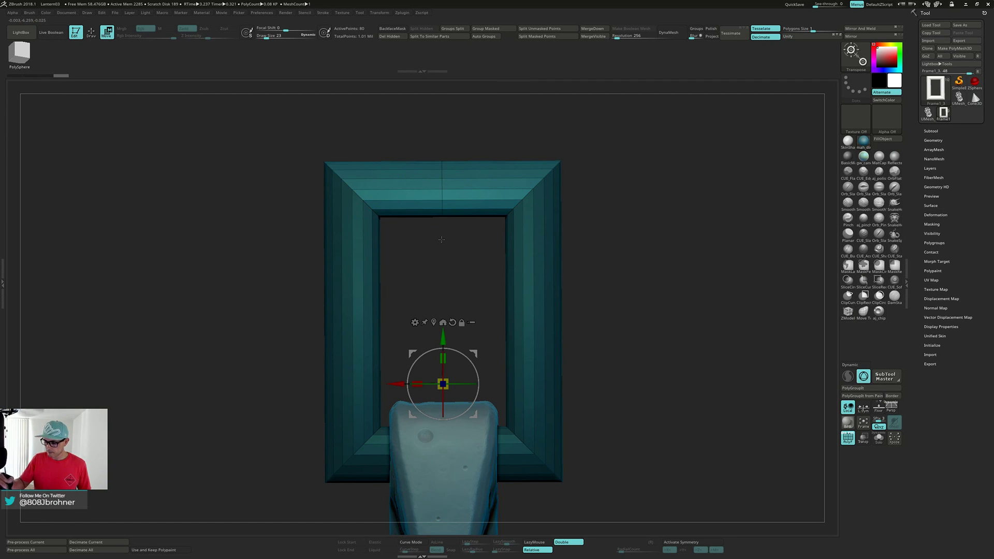
left_click(442, 323)
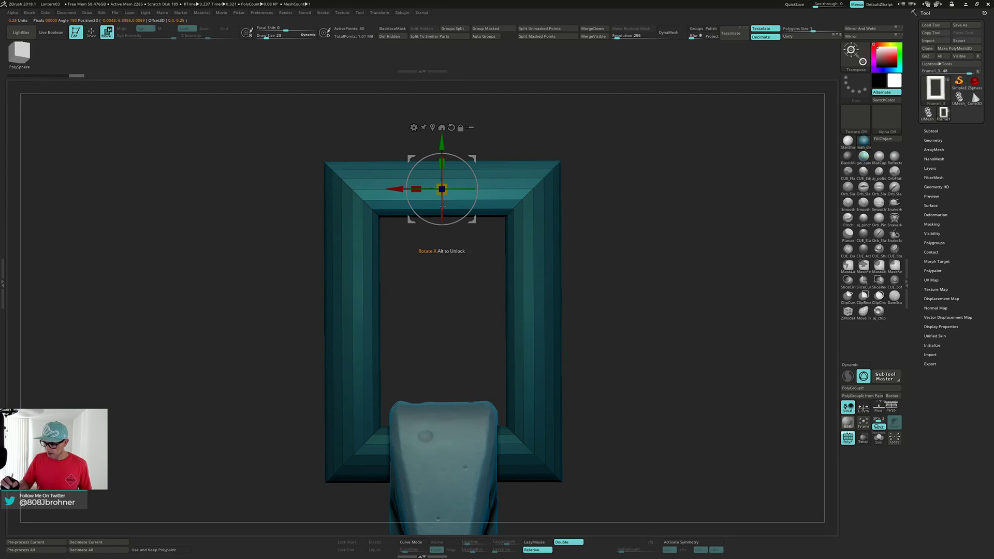
left_click_drag(444, 250, 443, 296, "alt")
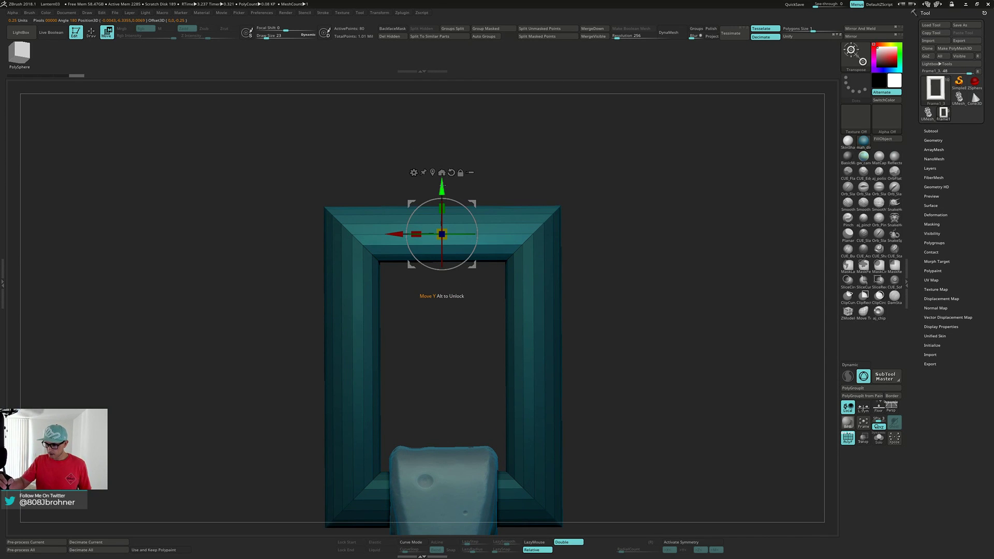
left_click_drag(442, 185, 442, 144)
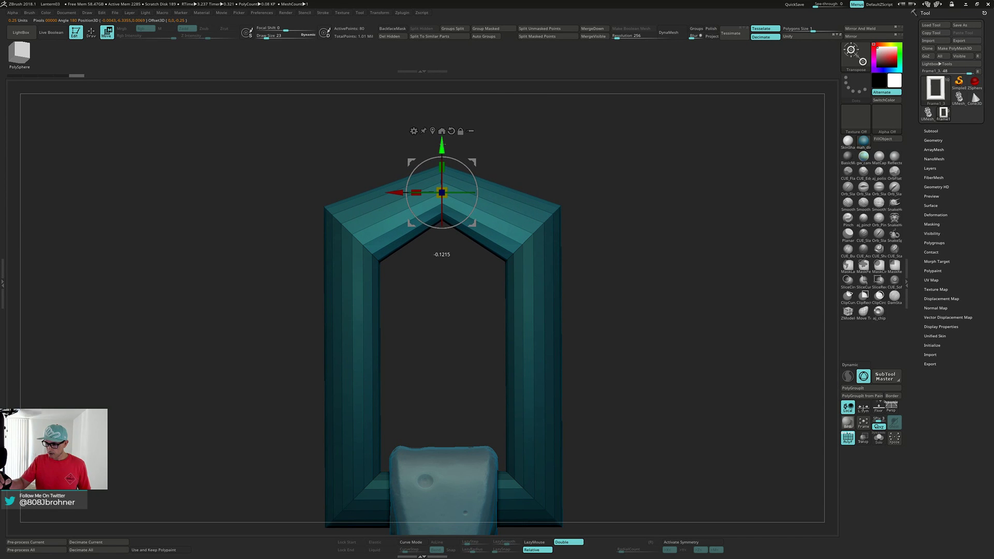
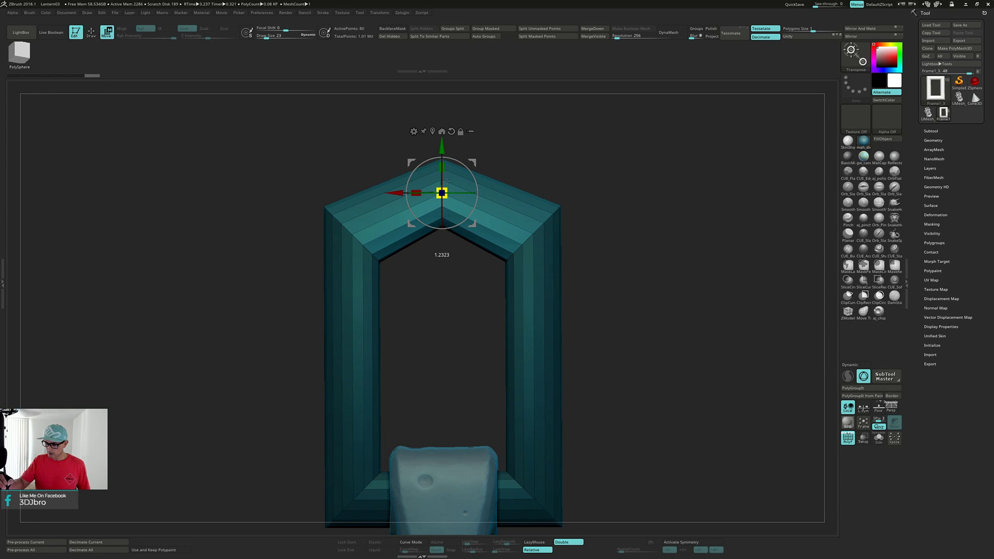
Scale the peak's edge loop to even out the ring's thickness there and clear the mask.
left_click_drag(621, 193, 619, 138, "alt")
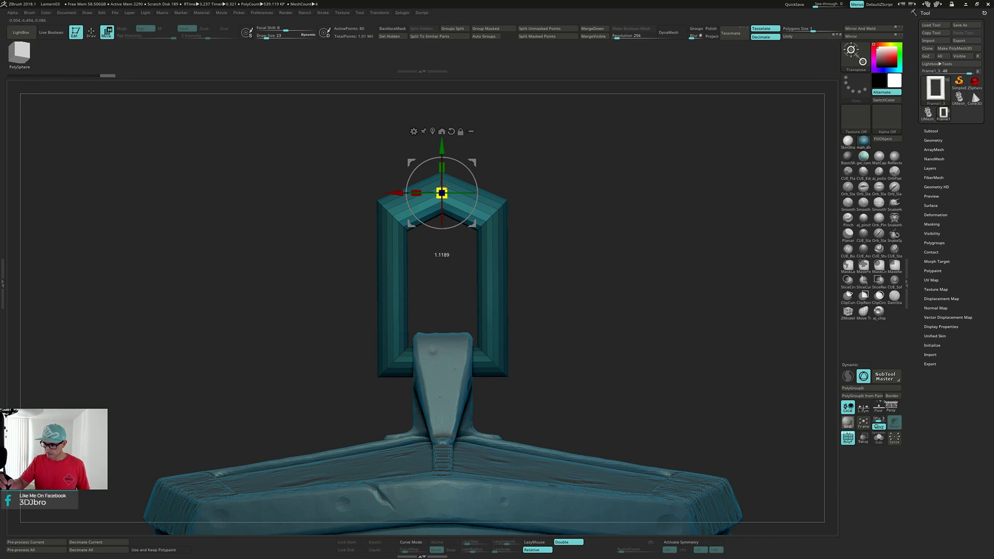
left_click_drag(446, 186, 445, 187)
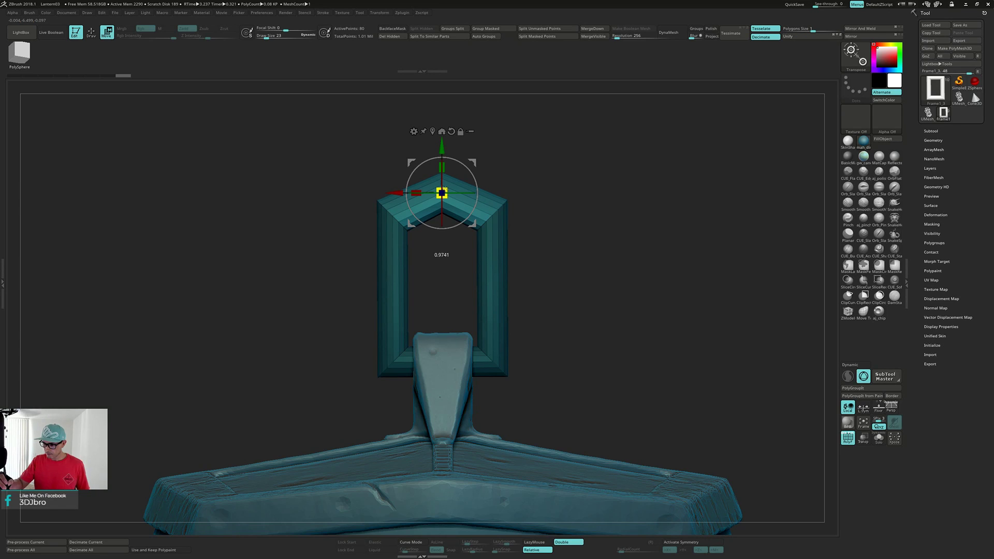
left_click_drag(445, 191, 445, 192)
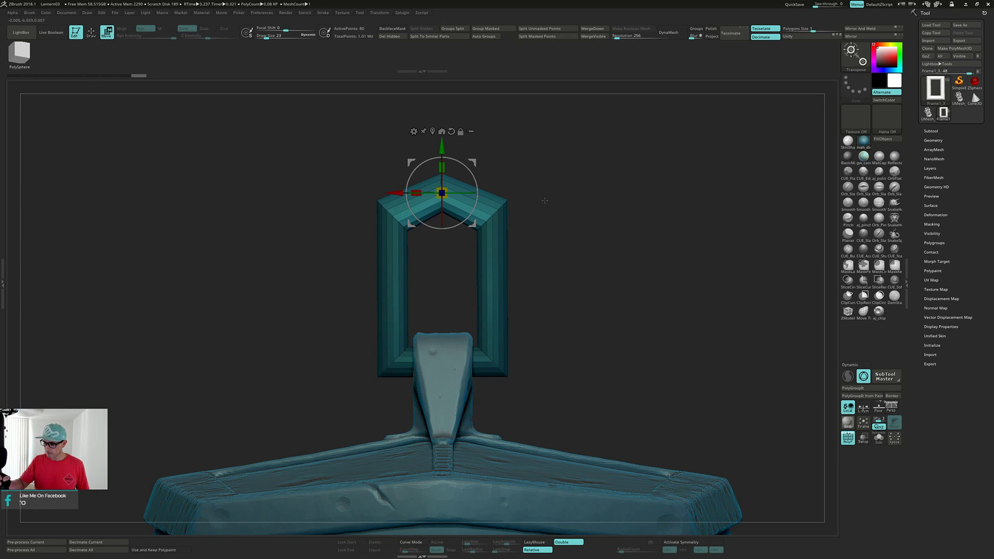
left_click_drag(545, 200, 583, 230, "ctrl")
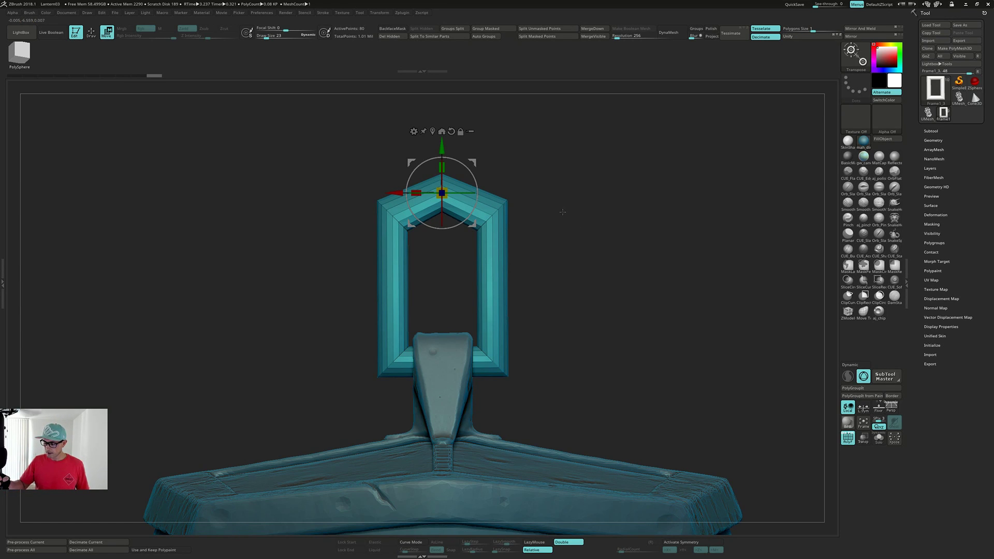
Centre the gizmo on the peaked link and duplicate it upward as a second link overlapping the first.
right_click_drag(568, 206, 558, 185, "ctrl")
right_click_drag(558, 186, 554, 226, "alt")
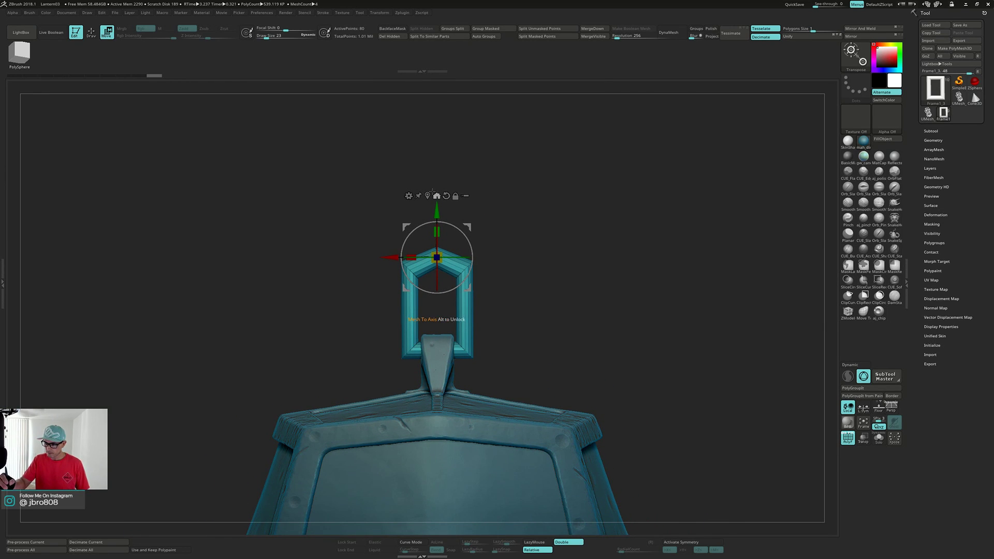
left_click(437, 196)
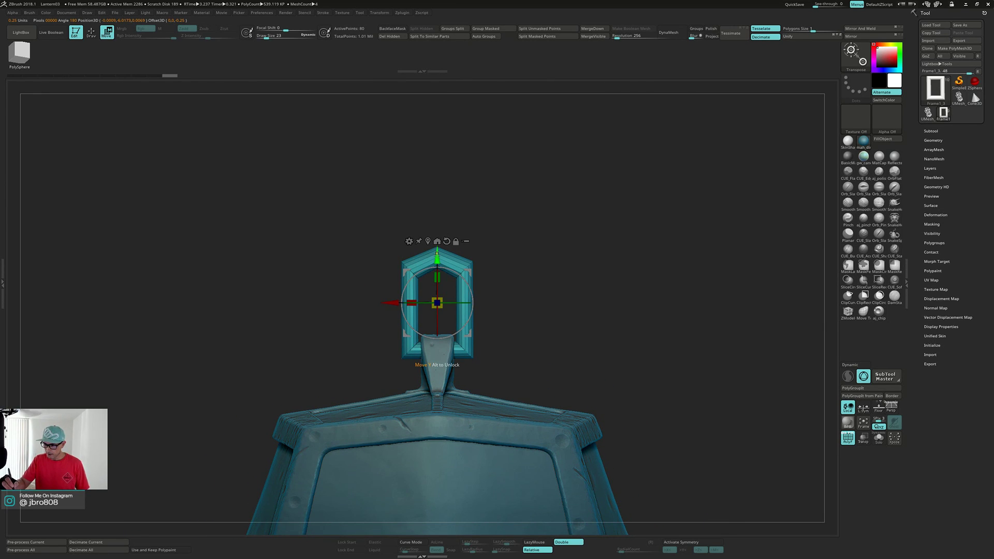
left_click_drag(437, 252, 438, 194, "ctrl")
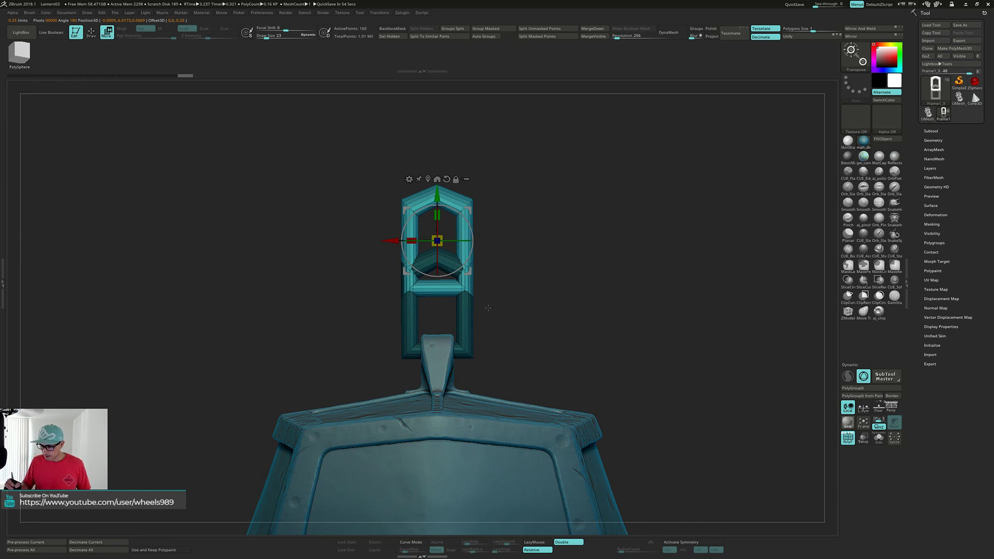
Insert an edge loop through the middle of the upper link's bottom bar with the ZModeler brush.
key("b")
key("z")
key("m")
left_click_drag(495, 264, 514, 307)
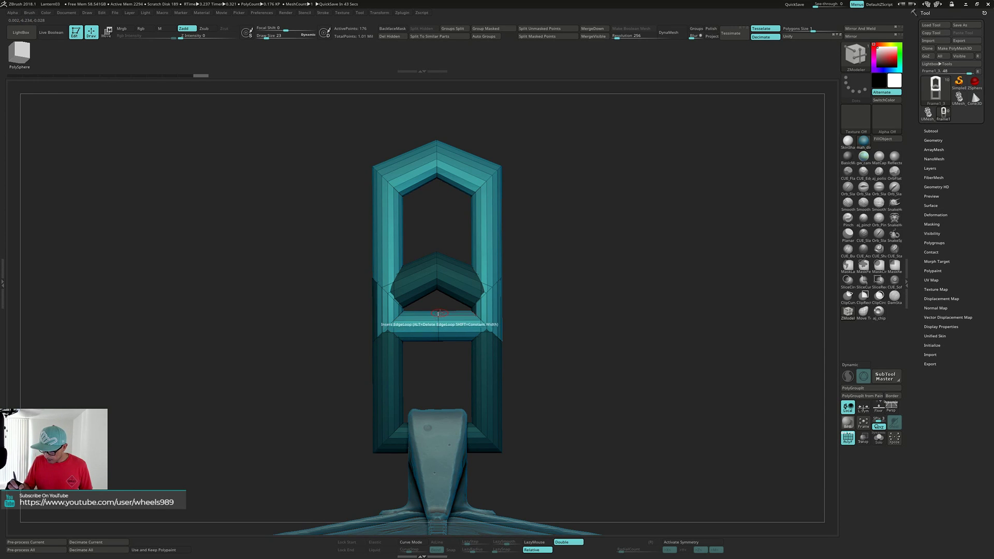
key("w")
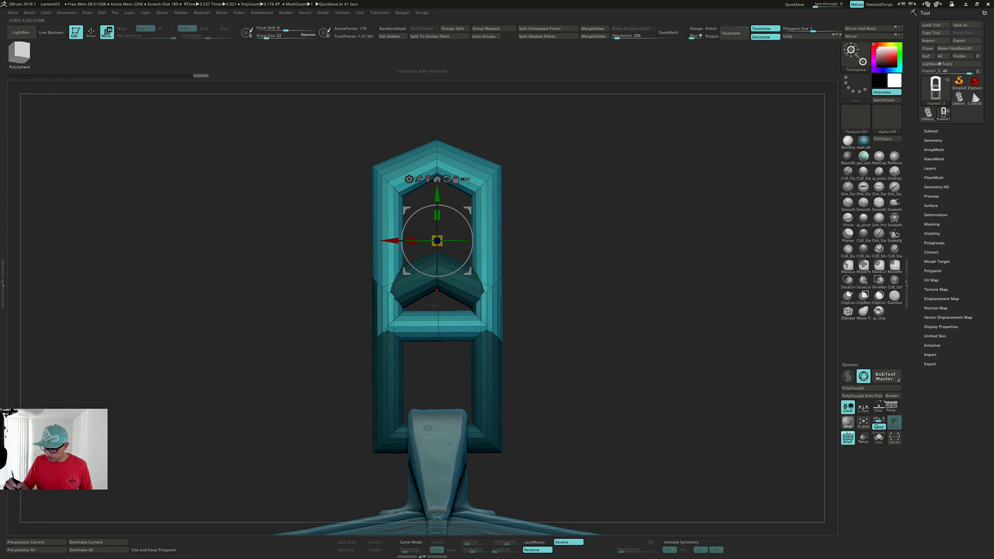
Try to give the upper link its own polygroup and isolate it, and show all geometry again.
key("ctrl")
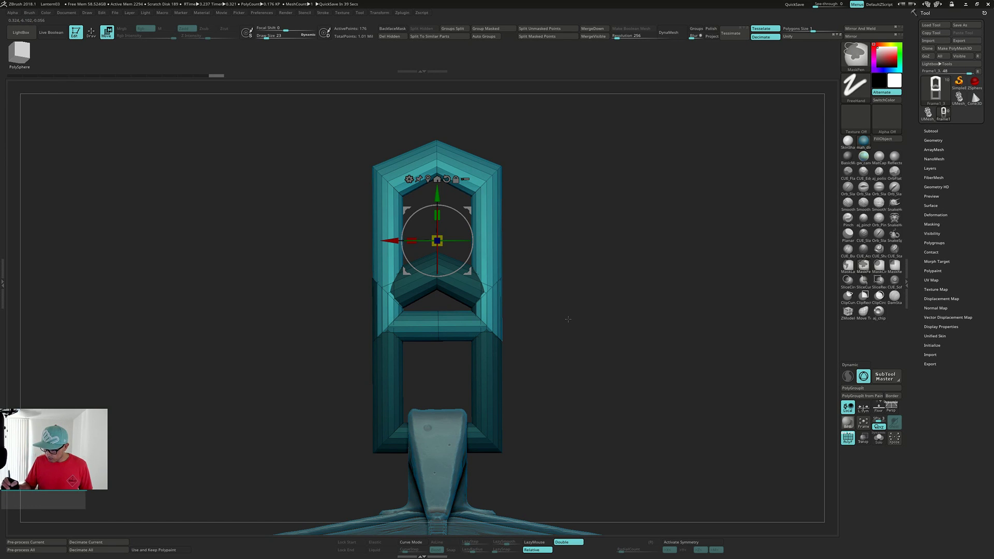
left_click(569, 318, "ctrl")
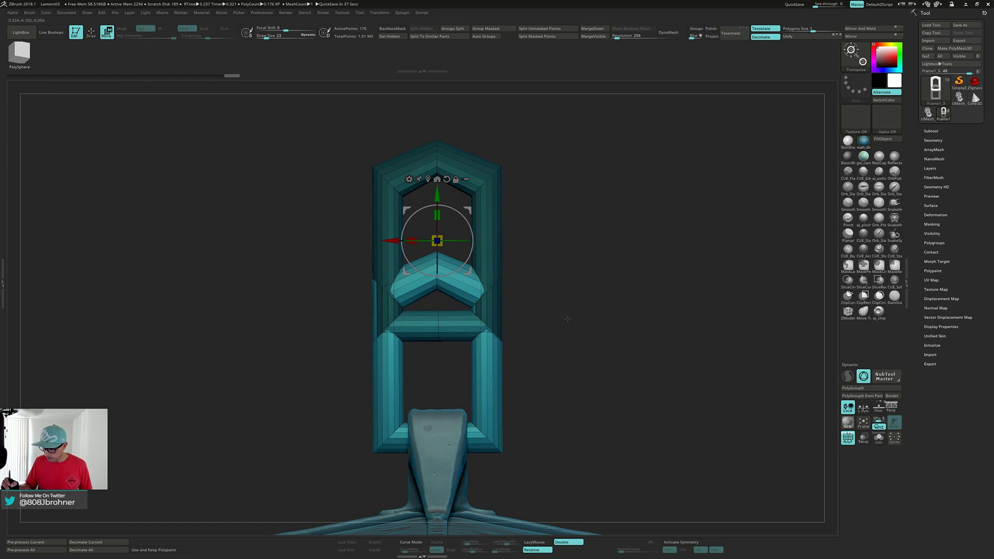
key("ctrl")
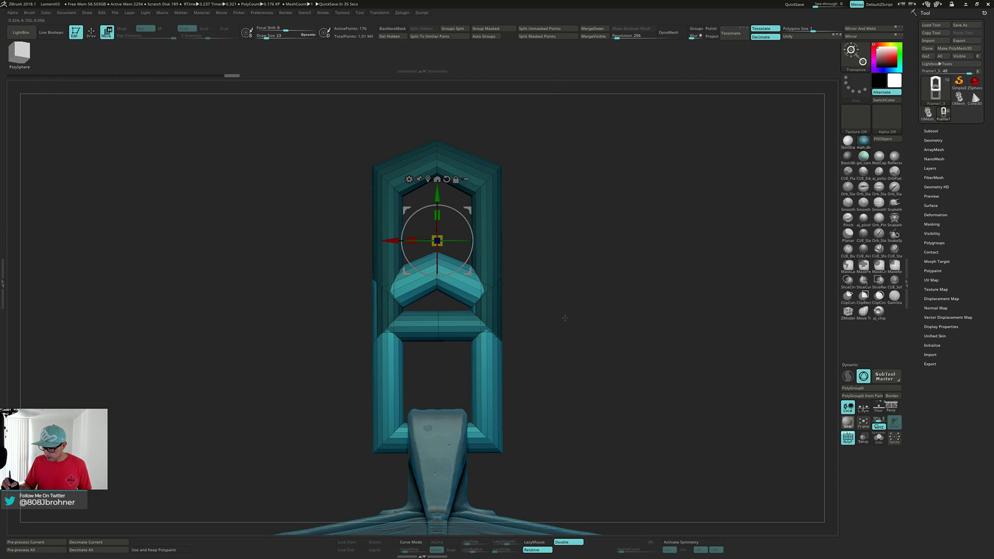
key("ctrl")
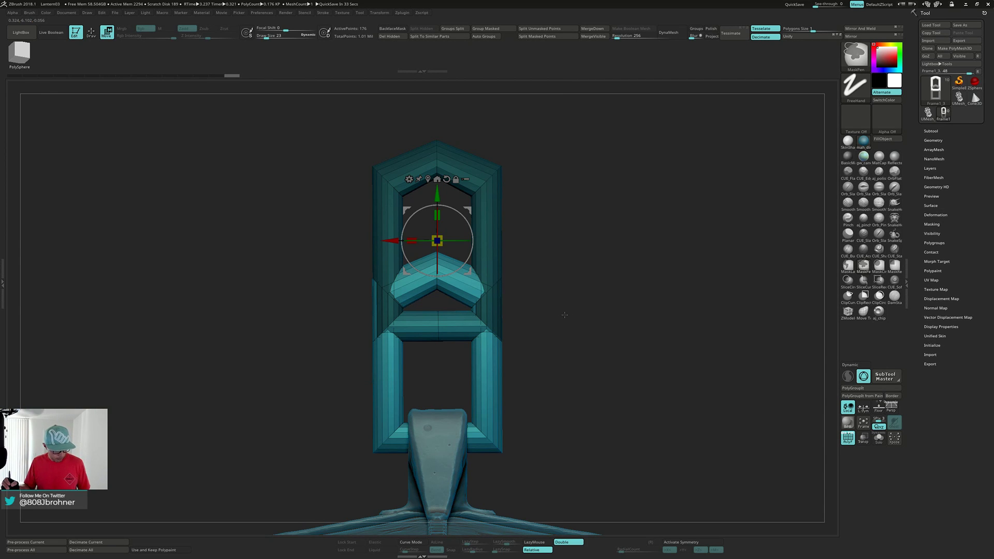
left_click(565, 315, "ctrl")
key("ctrl")
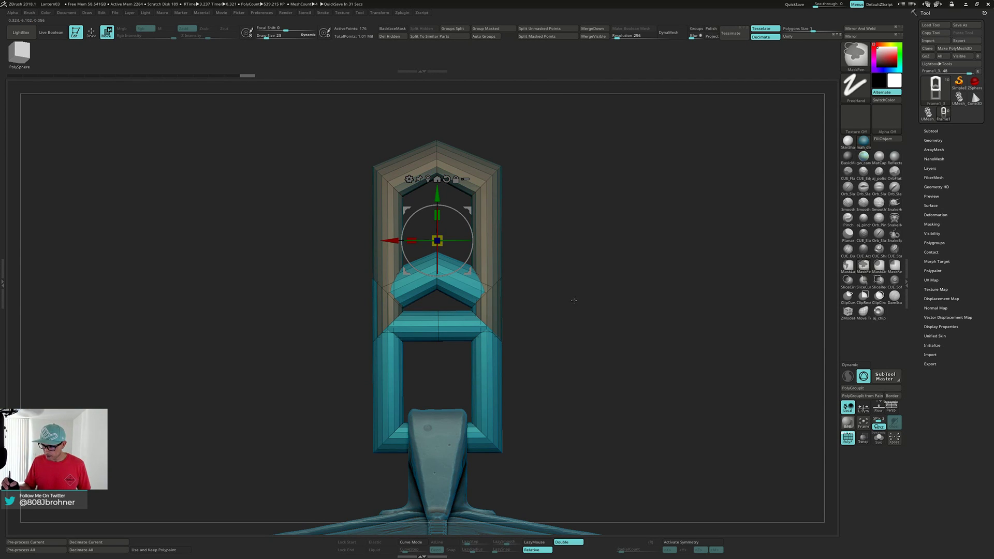
left_click(483, 235, "ctrl")
key("q")
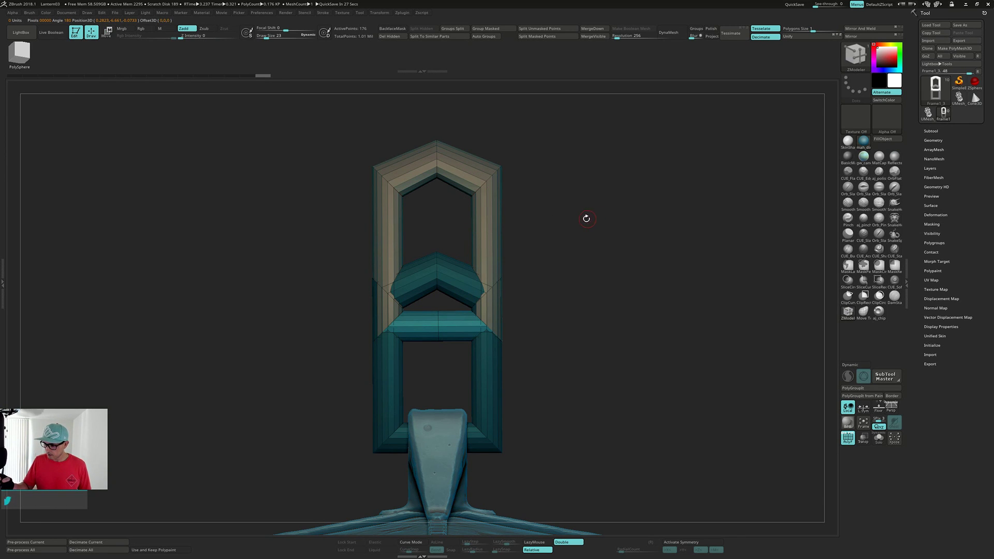
left_click(490, 218, "ctrl+shift")
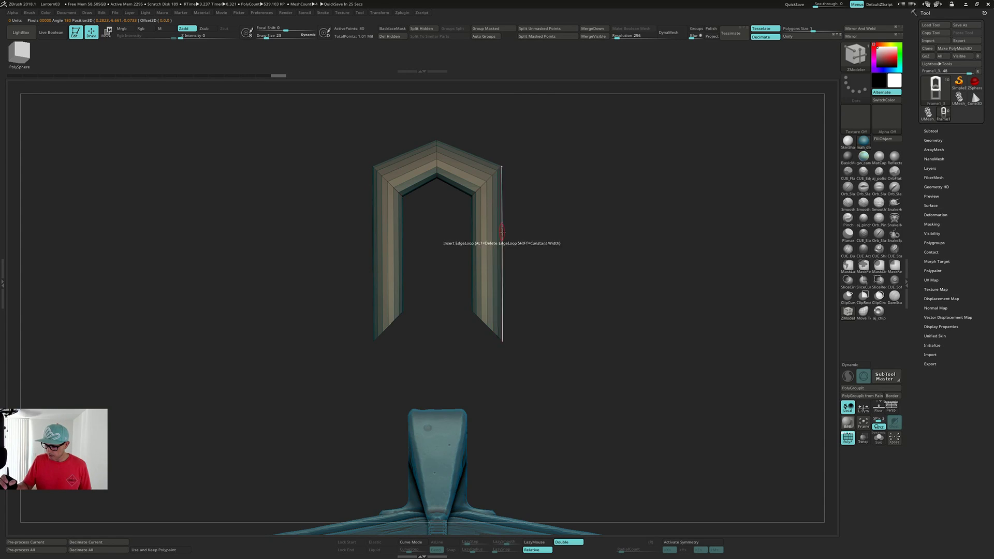
left_click_drag(508, 231, 527, 224)
left_click(515, 226, "ctrl+shift")
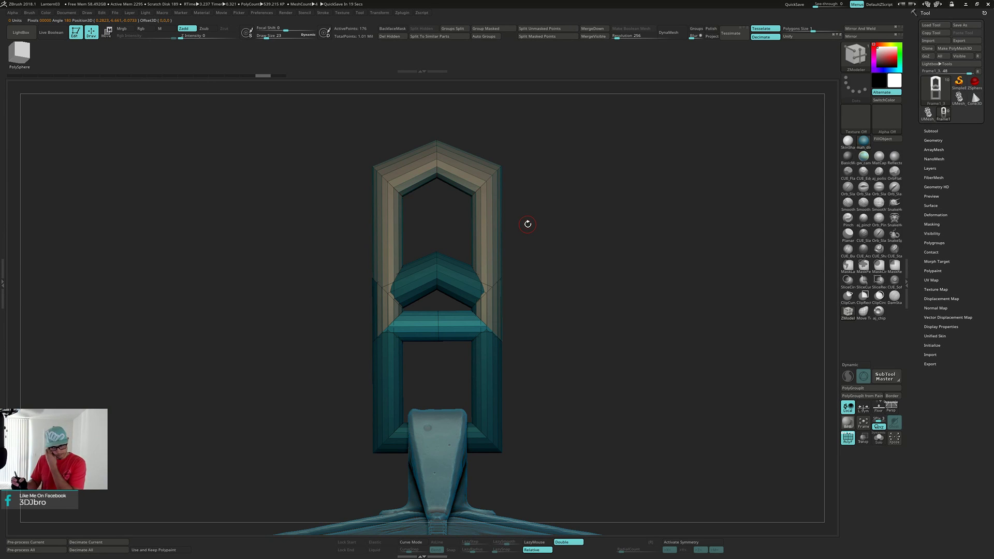
Undo the polygroup change and mask the lower link again.
left_click_drag(527, 223, 528, 225, "ctrl")
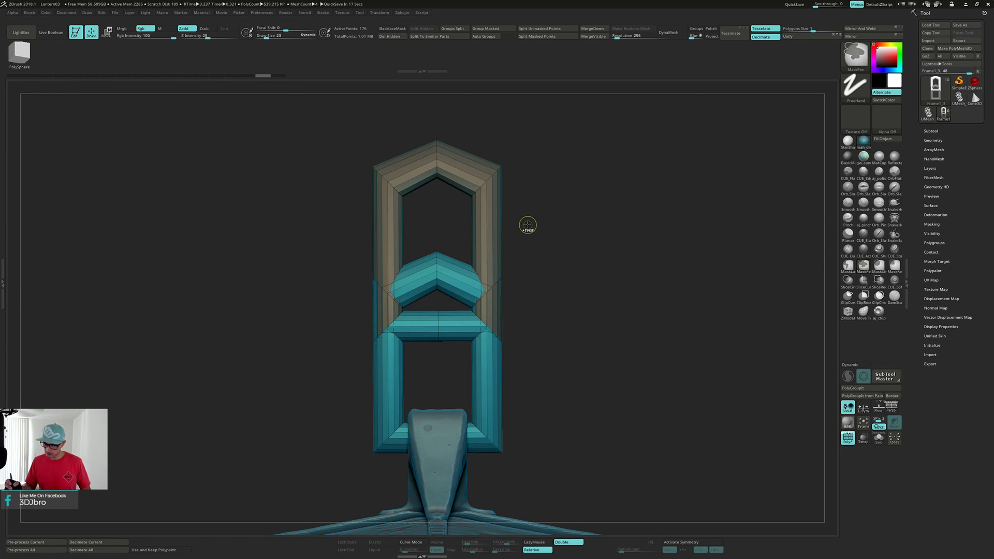
key("ctrl+w")
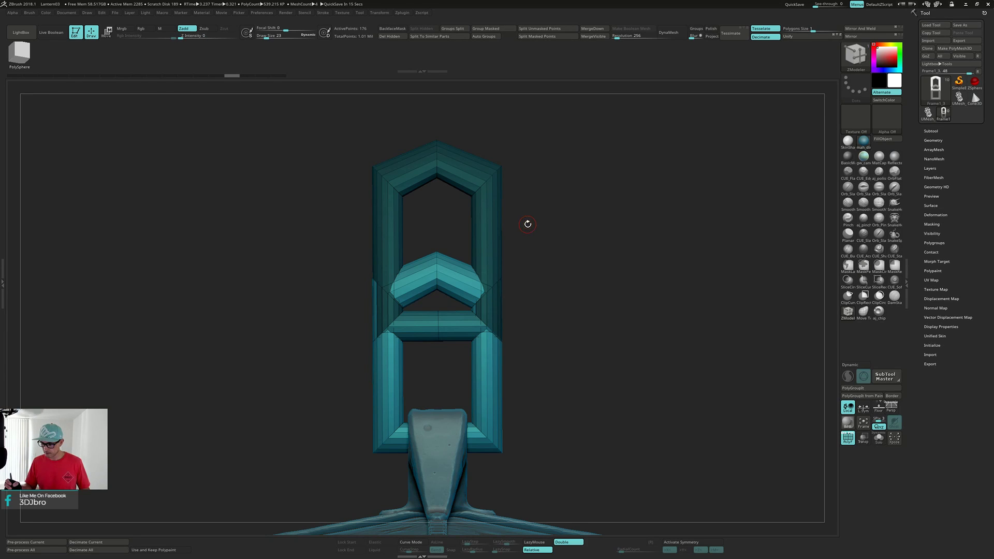
left_click(588, 345, "ctrl")
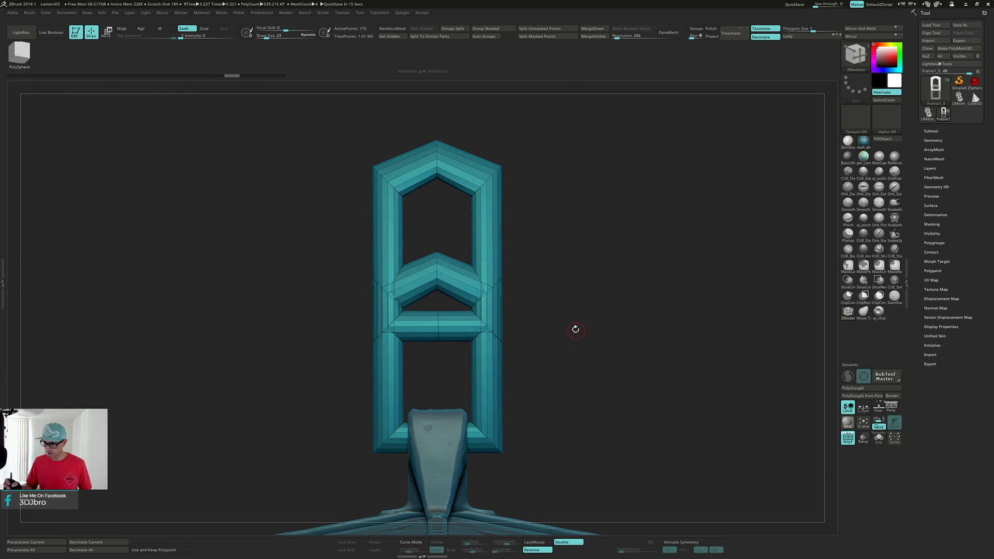
key("ctrl+z")
left_click(532, 285, "ctrl")
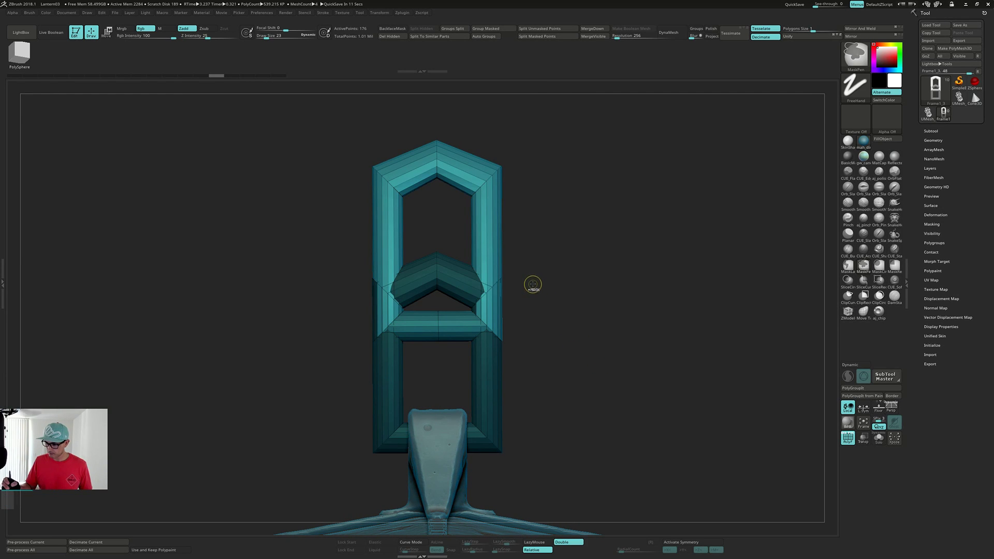
Try moving the unmasked upper link straight up above the lower link.
key("w")
mouse_move(538, 256)
left_mouse_down("alt")
mouse_move(542, 266)
mouse_move(540, 236)
mouse_move(539, 269)
left_mouse_up("alt")
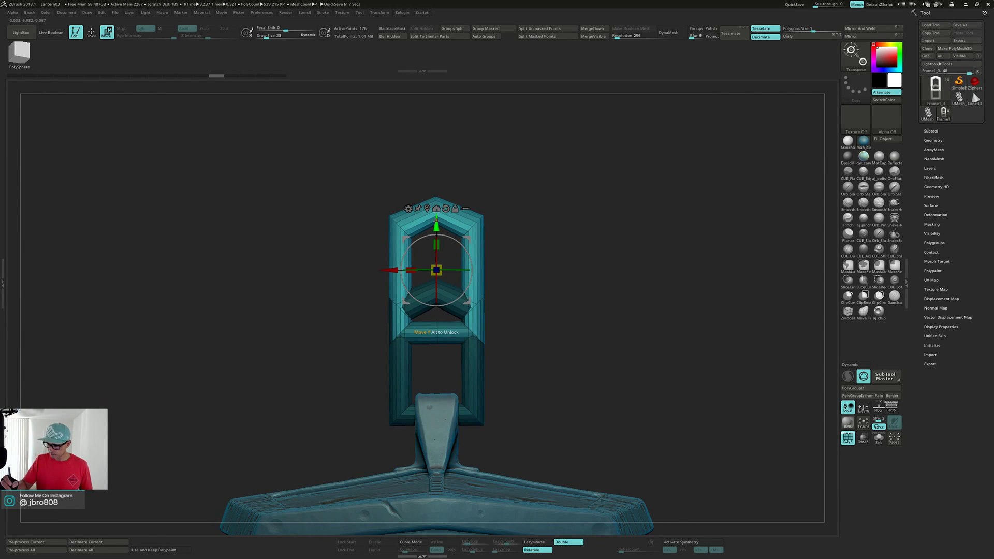
left_click_drag(437, 225, 437, 147)
key("ctrl+z")
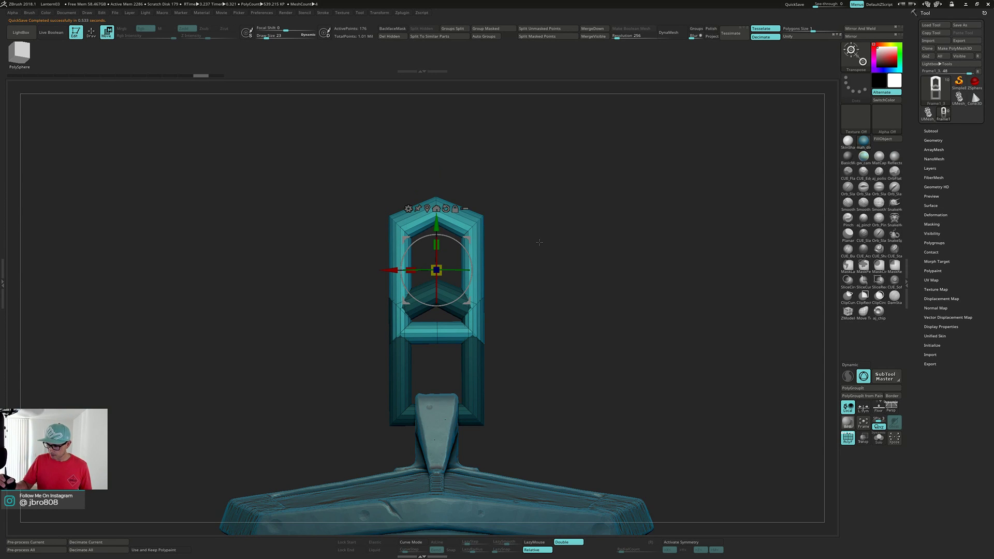
Turn the masked lower link into its own polygroup and isolate the upper link.
key("ctrl+w")
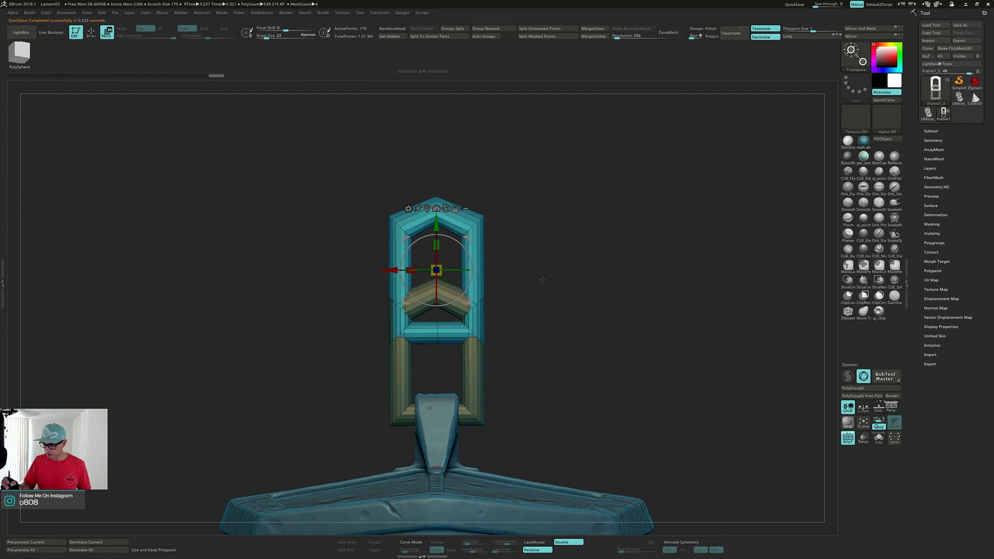
right_click_drag(542, 280, 543, 310, "ctrl")
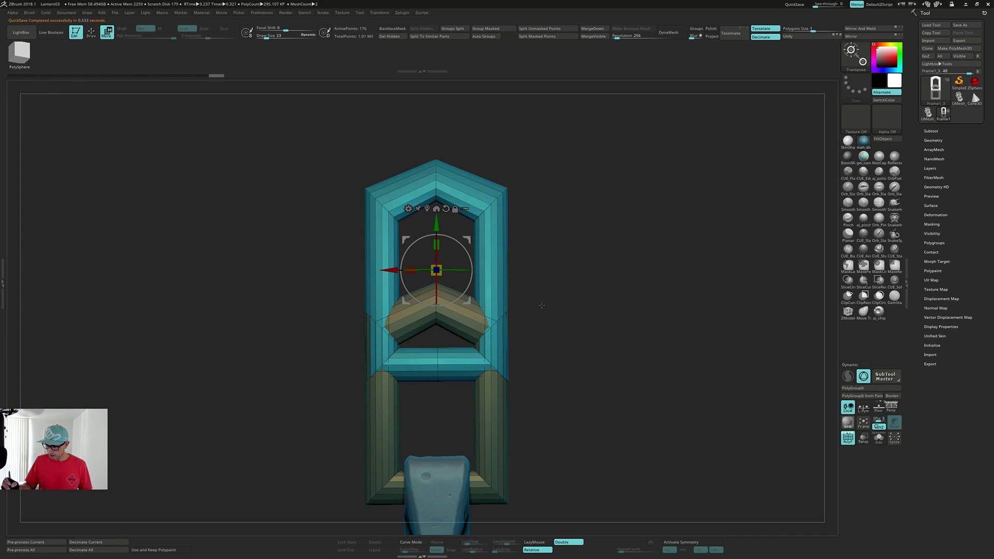
key("q")
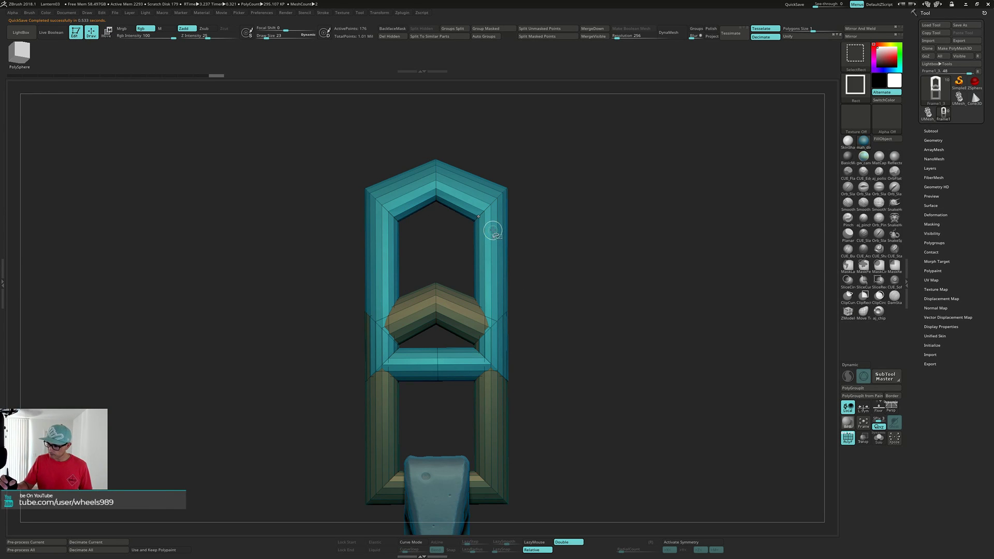
left_click(494, 233, "ctrl+shift")
right_click_drag(495, 236, 505, 236)
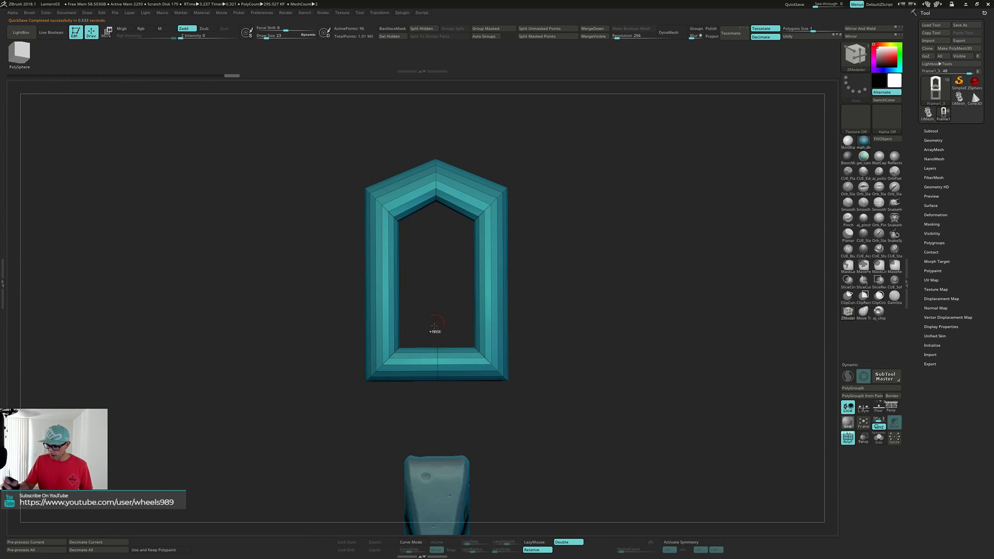
Mask everything except the bottom bar's middle edge loop, centre the gizmo on it and lower it into a pointed bottom.
left_click_drag(425, 328, 448, 397, "ctrl")
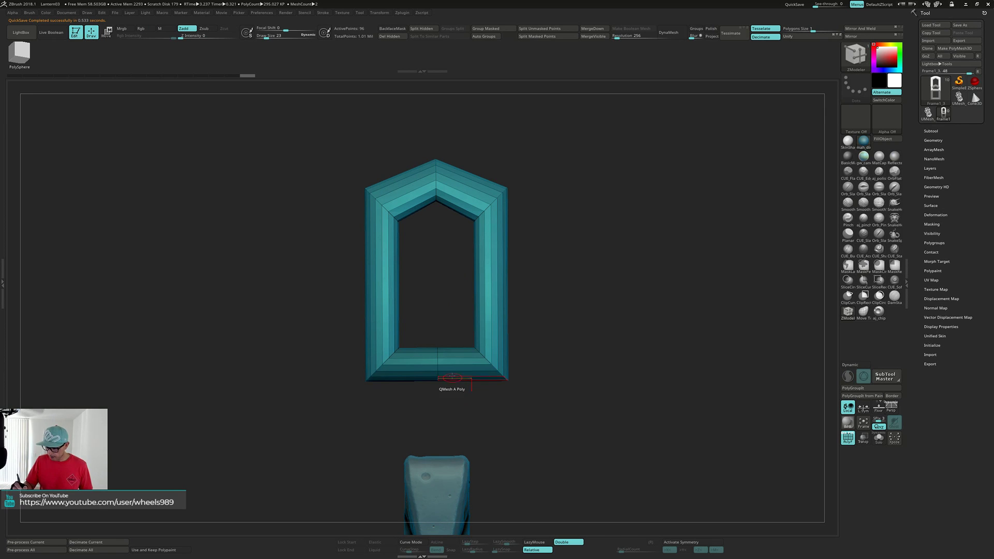
left_click(573, 324, "ctrl")
key("w")
left_click(436, 361)
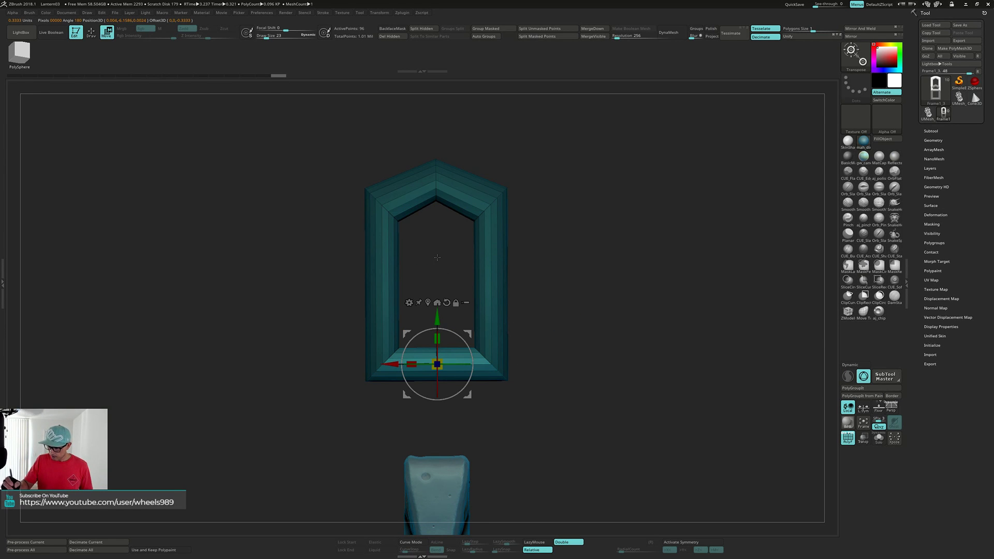
left_click_drag(437, 337, 445, 378)
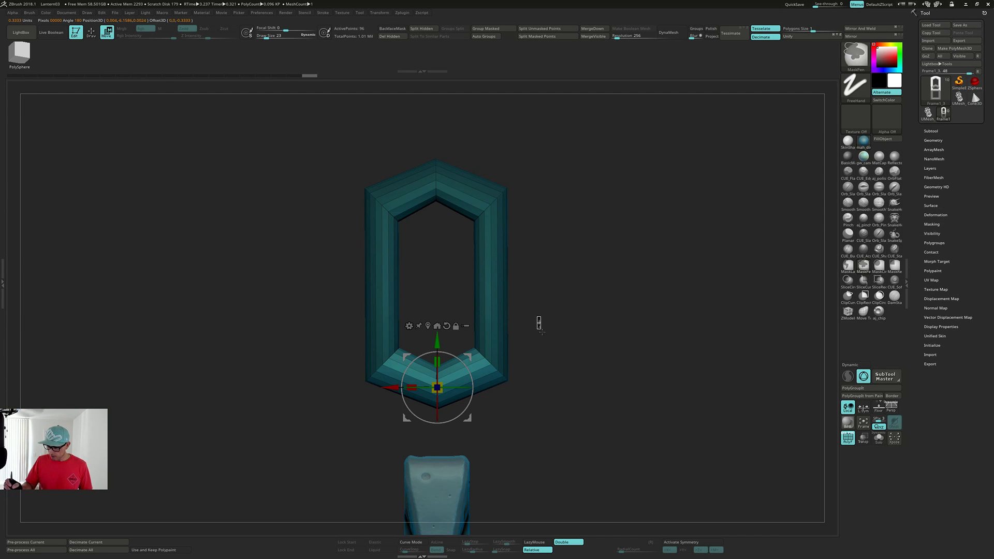
Clear the mask on the reshaped link and bring the hidden lower link back into view.
key("q")
key("alt+s")
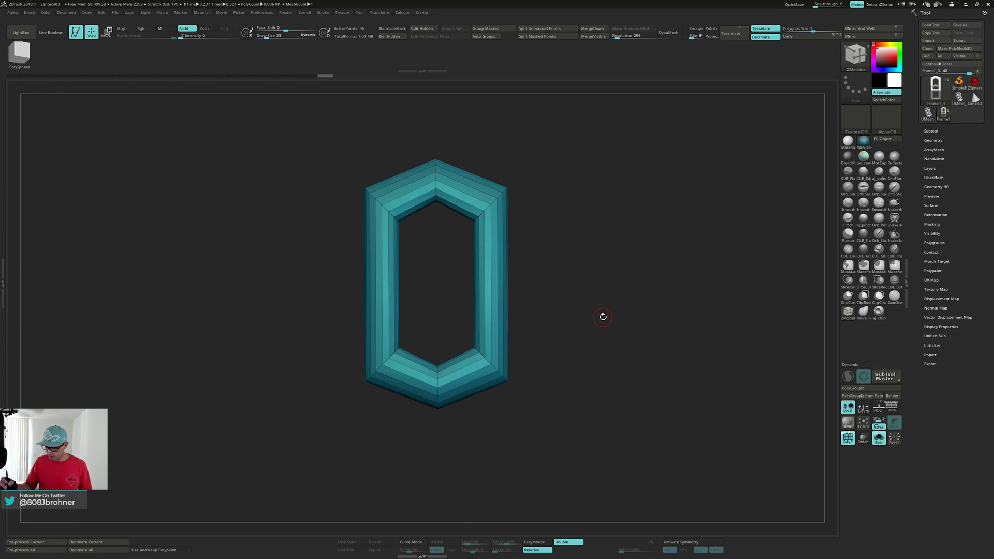
key("alt+s")
left_click(617, 302, "ctrl+shift")
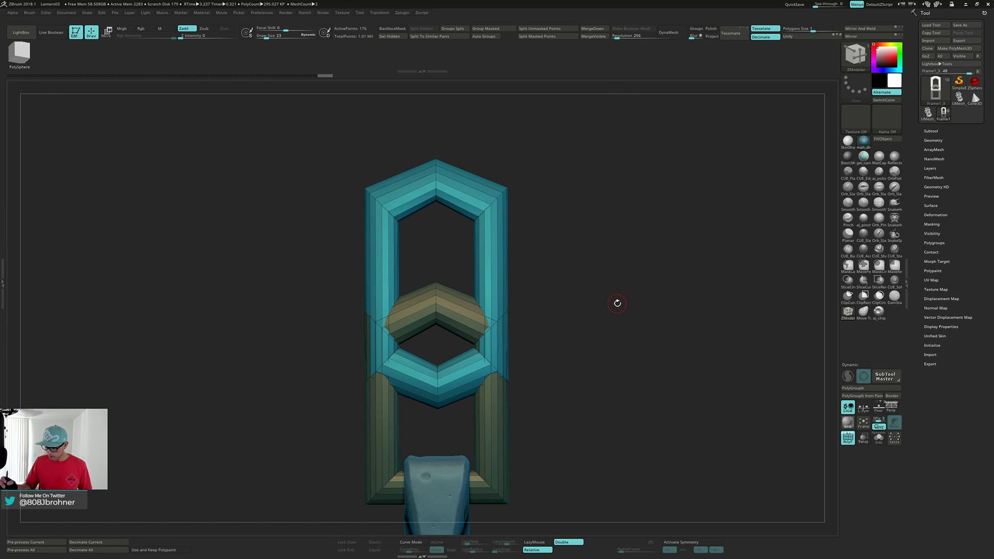
Isolate the upper link and centre the gizmo on it.
left_click(501, 247, "ctrl+shift")
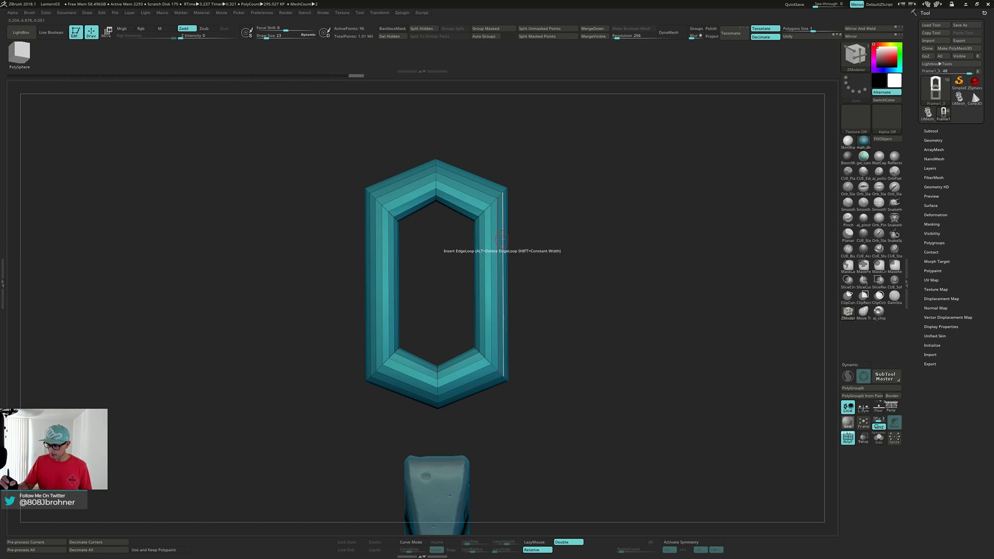
key("w")
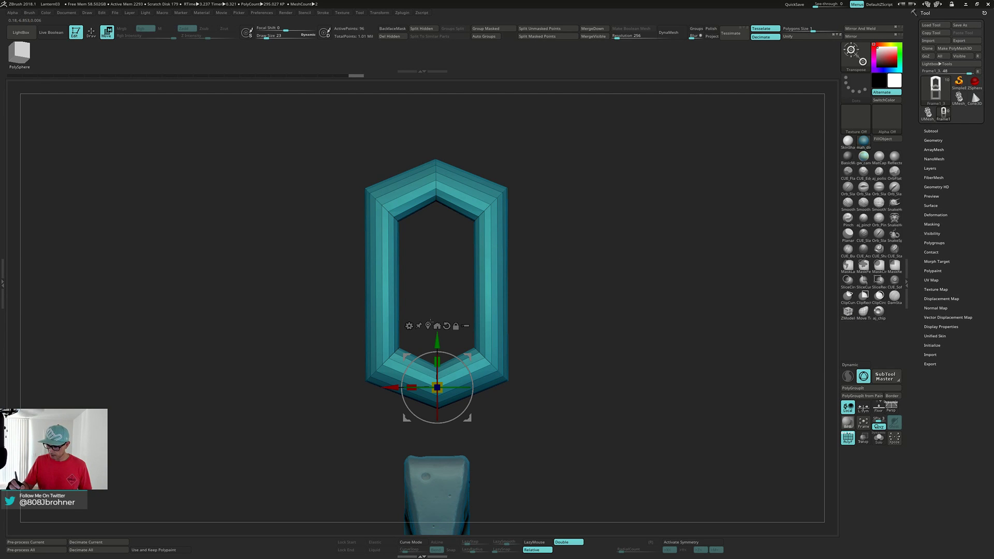
left_click(436, 325)
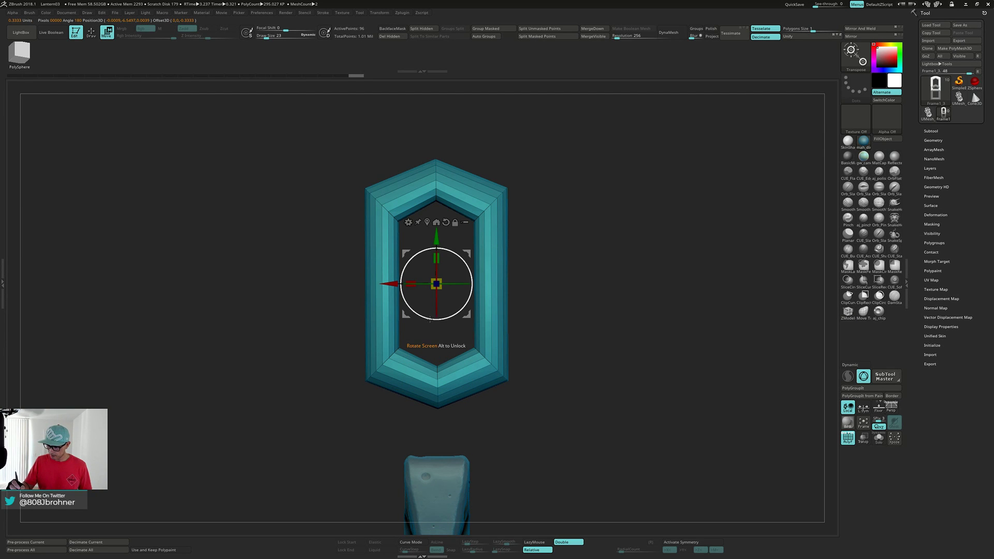
Try rotating with both links visible, and undo the rotation.
left_click(571, 266, "ctrl+shift")
left_click_drag(452, 284, 482, 268)
key("ctrl+z")
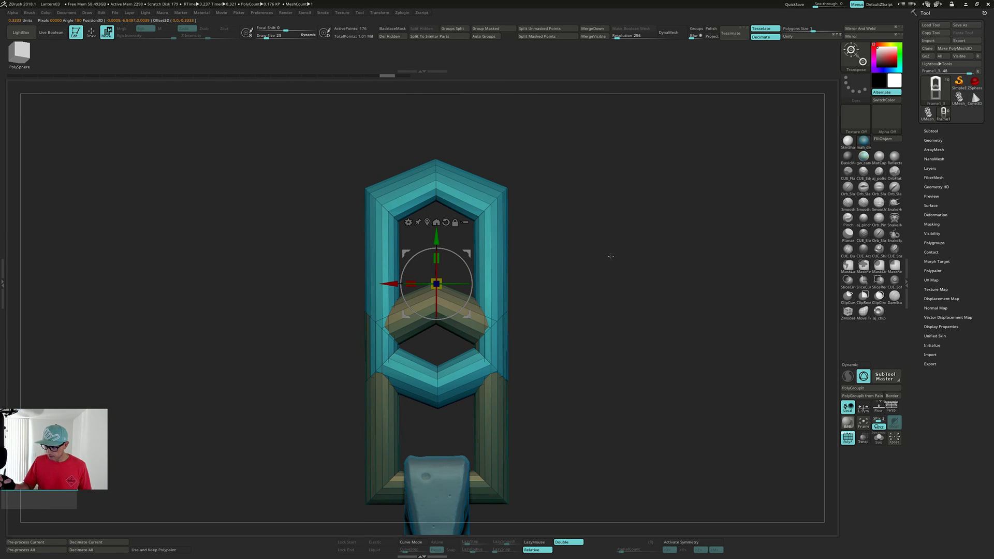
Isolate the upper link, rotate it a quarter turn about its vertical axis and show both links again.
key("q")
left_click(502, 253, "ctrl+shift")
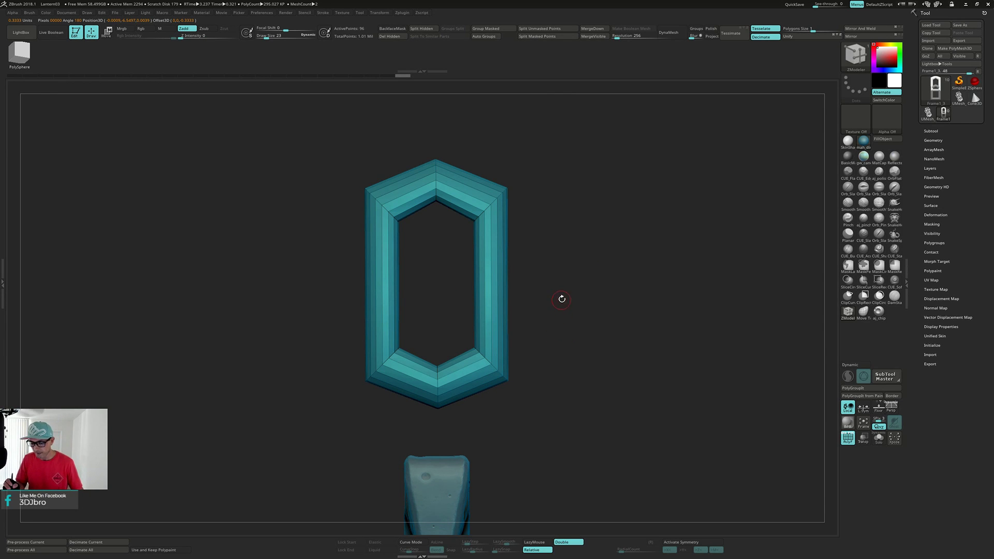
key("w")
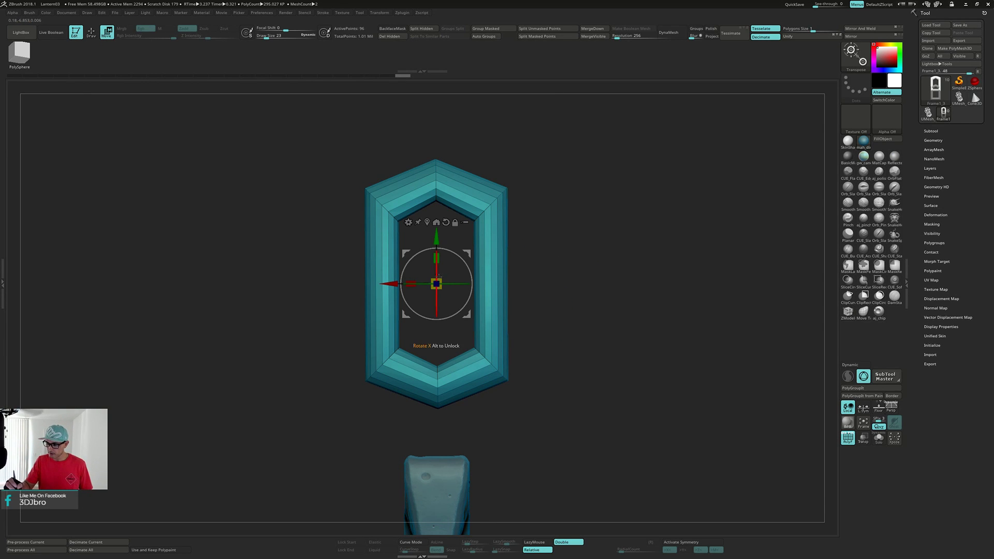
left_click_drag(450, 284, 509, 285, "shift")
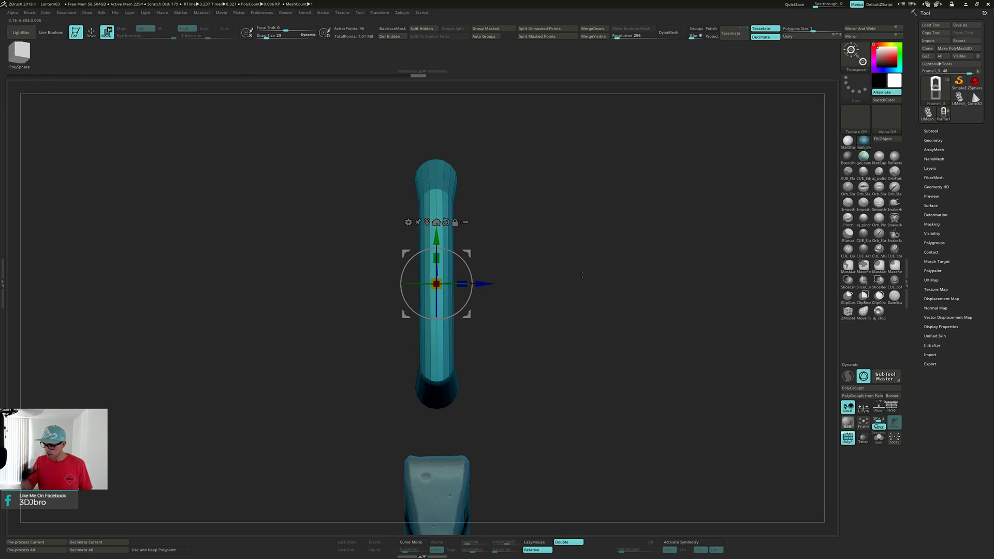
left_click(629, 299, "ctrl+shift")
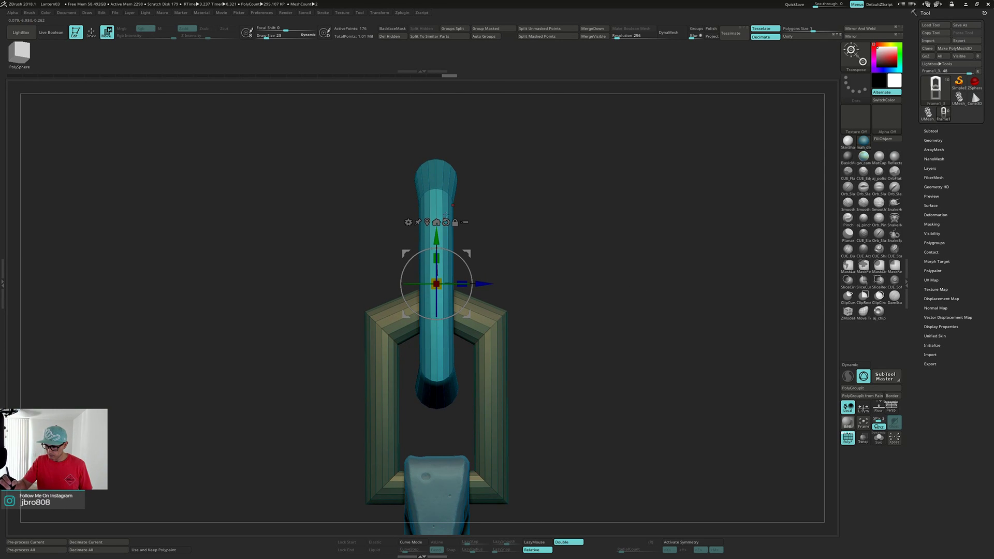
Mask the lower link, centre the gizmo on the upper link and raise it until its pointed bottom hooks under the lower link's peak.
left_click(447, 193)
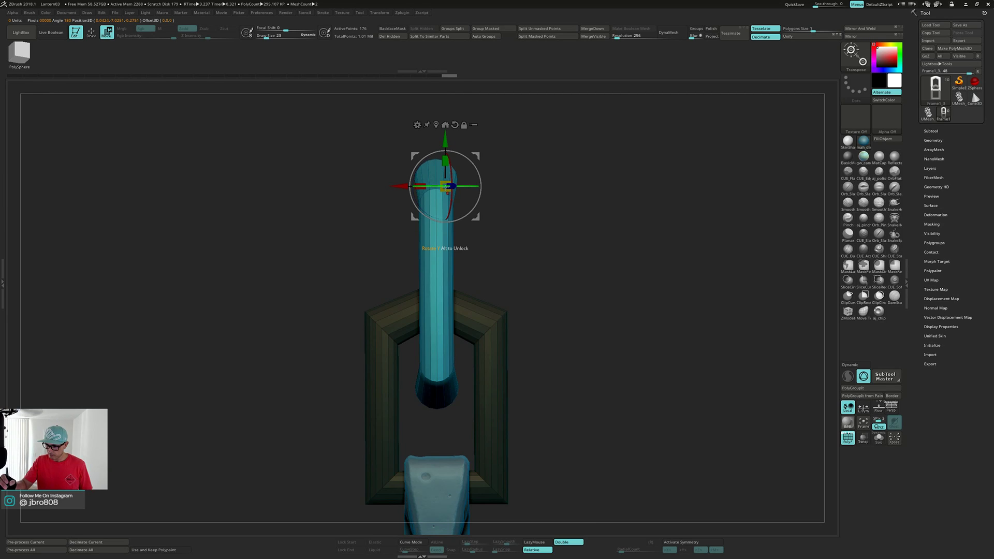
left_click(445, 125)
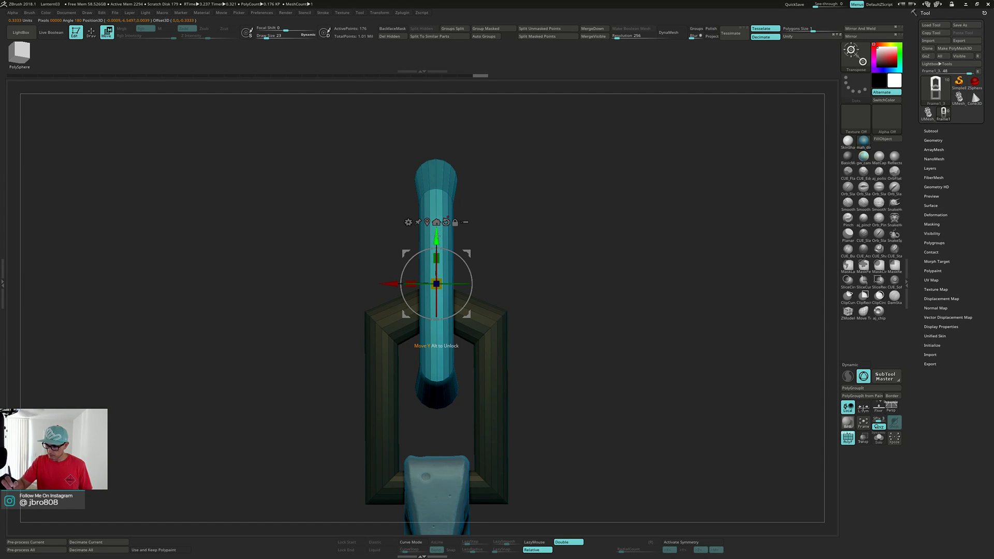
left_click_drag(437, 238, 456, 189)
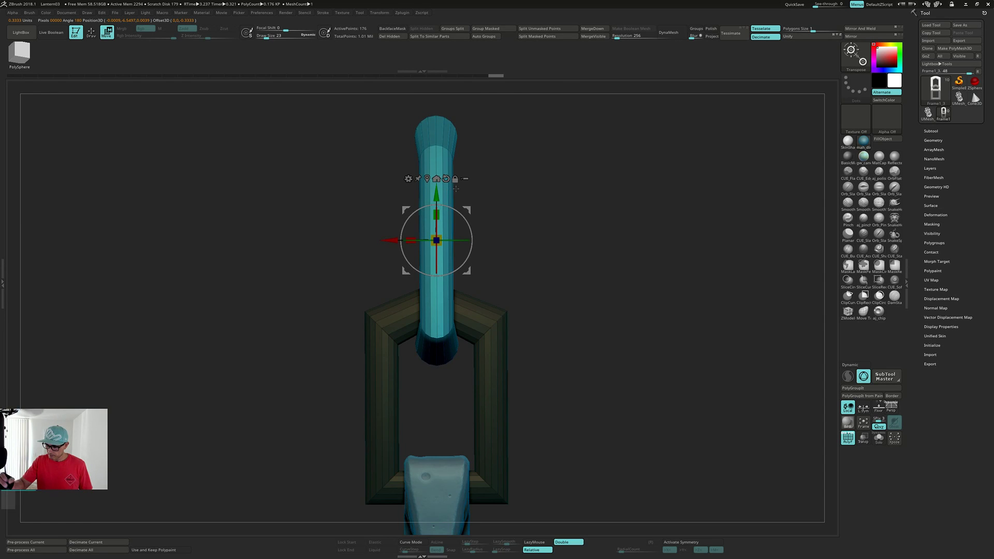
left_click_drag(566, 196, 588, 197)
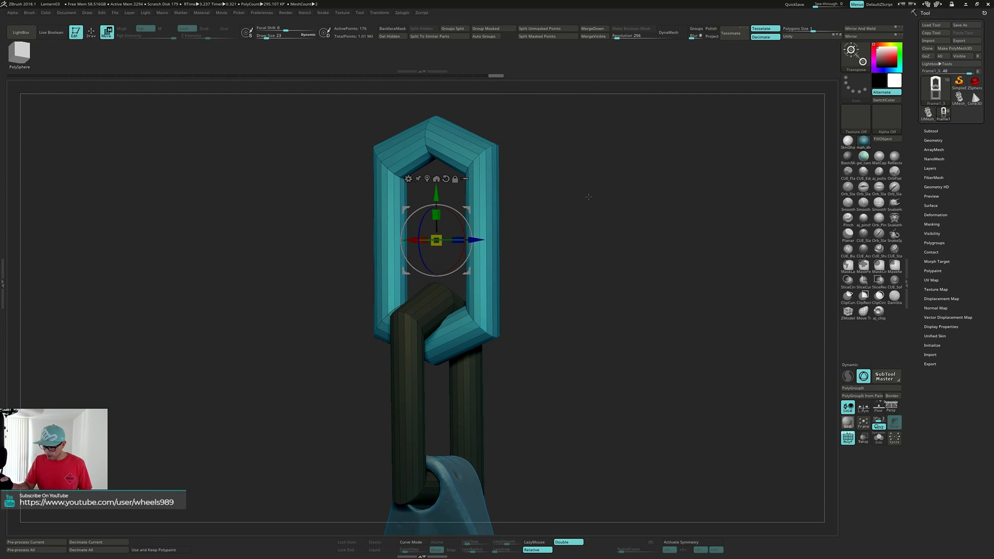
Lower the upper link slightly on the lower link's peak, clear the mask and return to draw mode.
left_click_drag(433, 193, 439, 201)
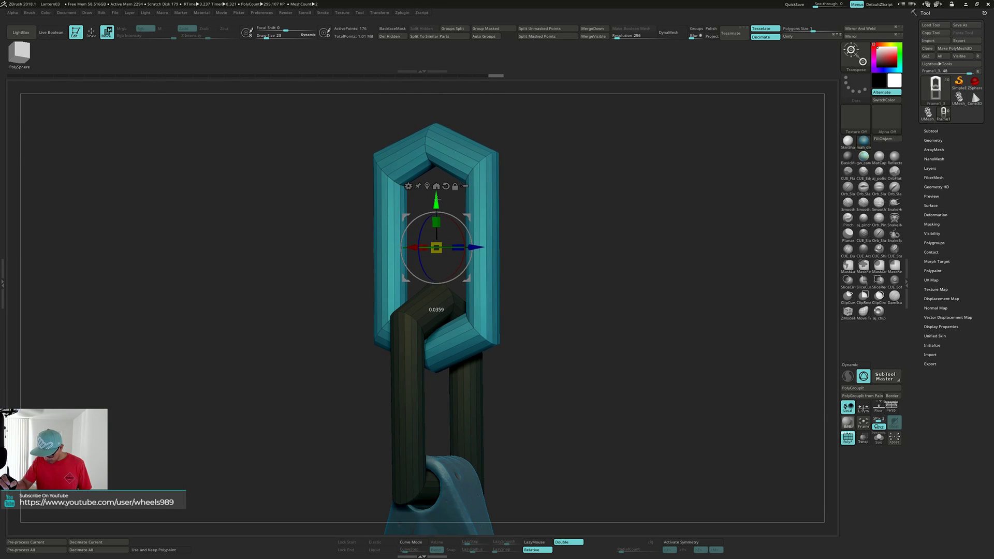
left_click_drag(630, 227, 608, 230)
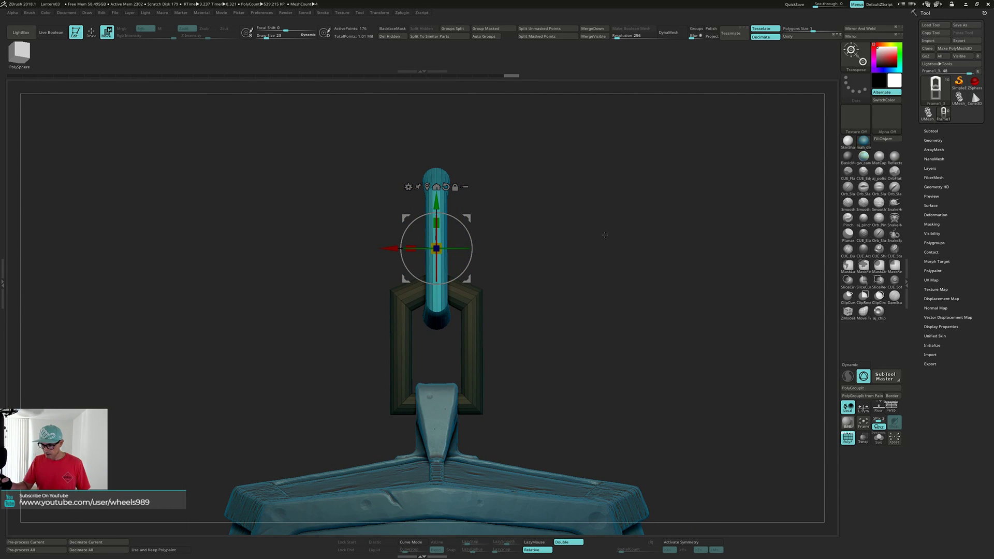
key("q")
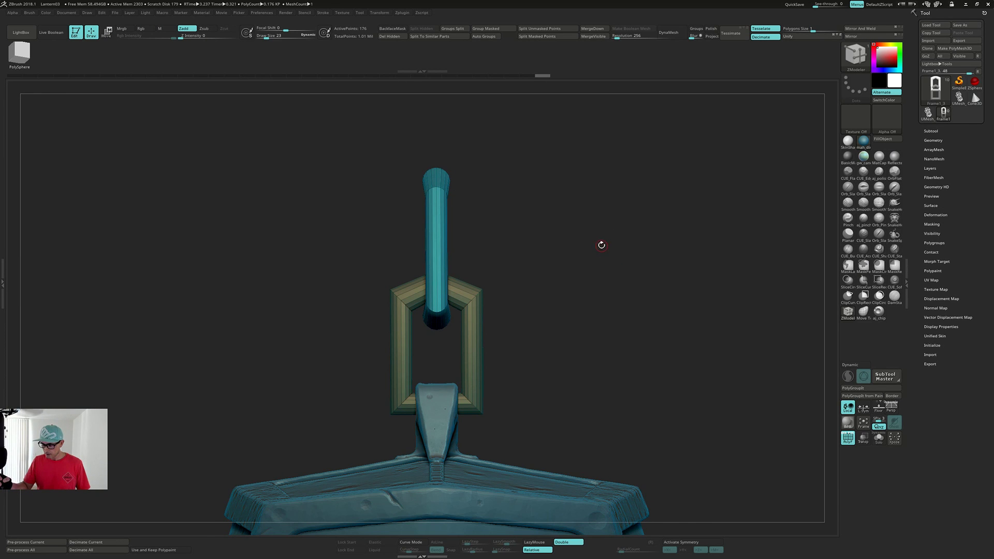
mouse_move(599, 244)
left_mouse_down()
mouse_move(571, 244)
mouse_move(599, 239)
mouse_move(598, 260)
mouse_move(599, 223)
mouse_move(594, 240)
mouse_move(621, 239)
mouse_move(621, 249)
mouse_move(592, 235)
left_mouse_up()
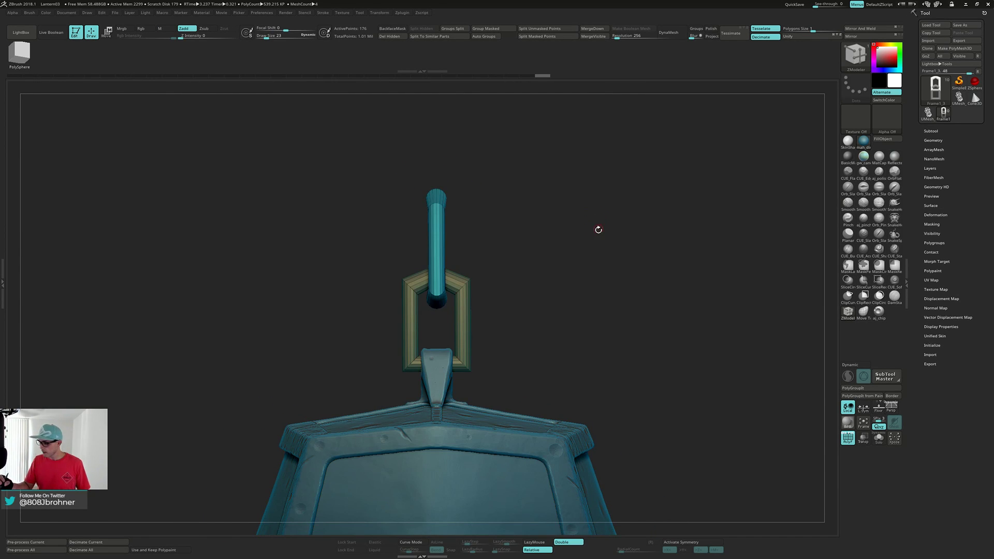
Rename the links' subtool as Chainlinks.
left_click(931, 131)
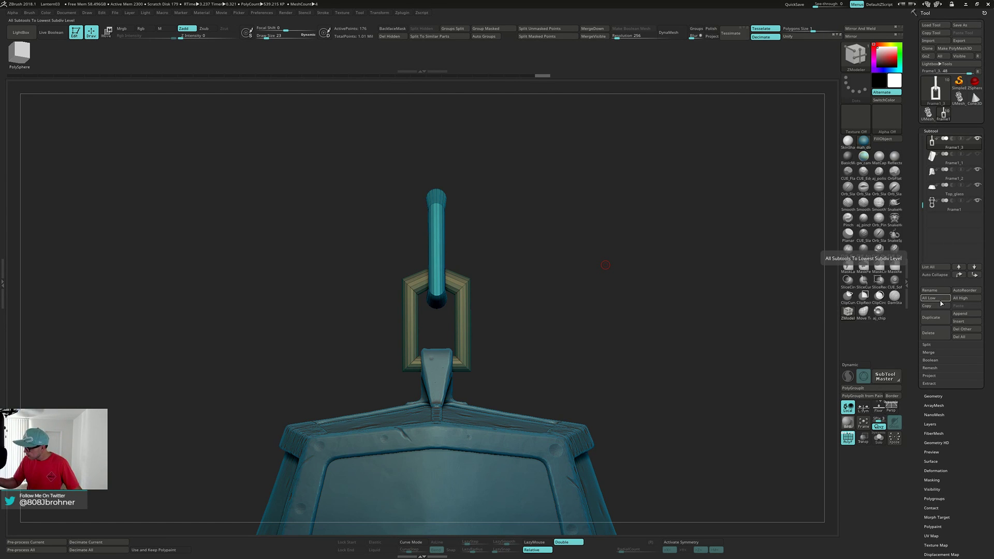
left_click(938, 289)
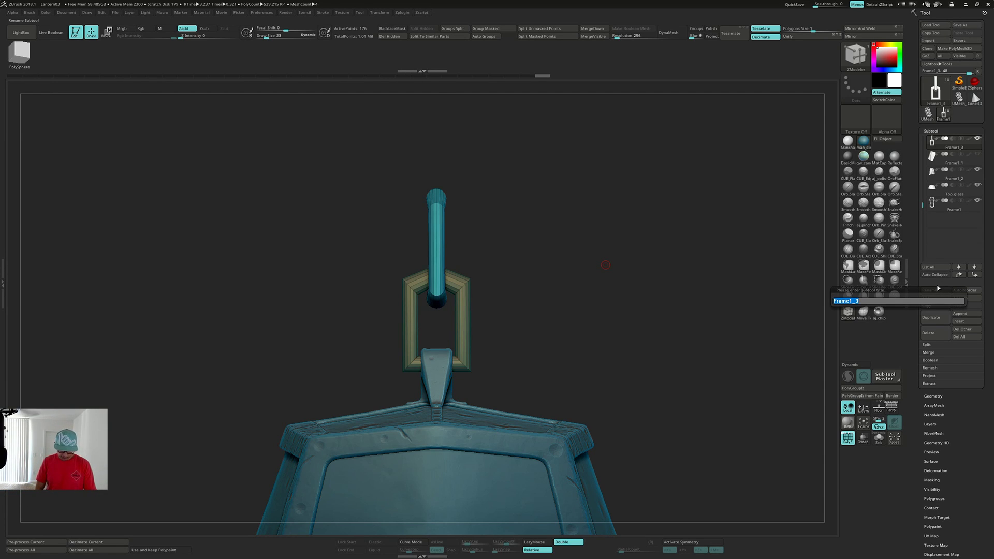
type("Chainlinks")
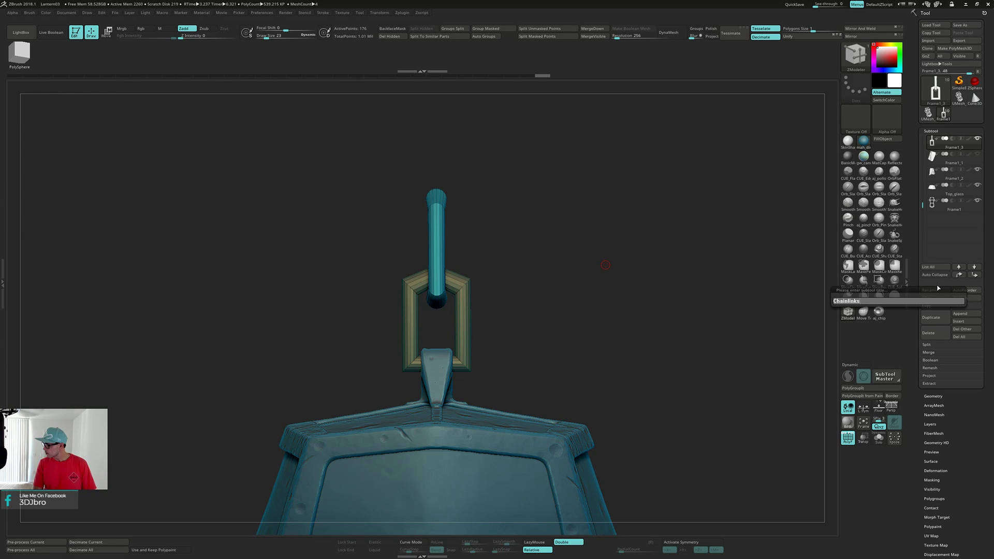
key("Return")
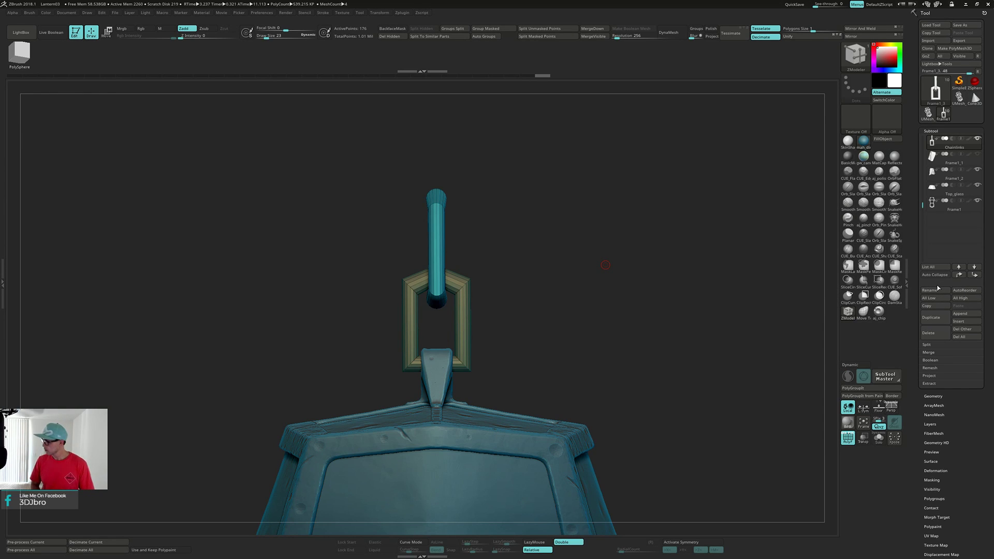
Duplicate the Chainlinks subtool and hide the original, keeping the copy visible for sculpting.
left_click(933, 317)
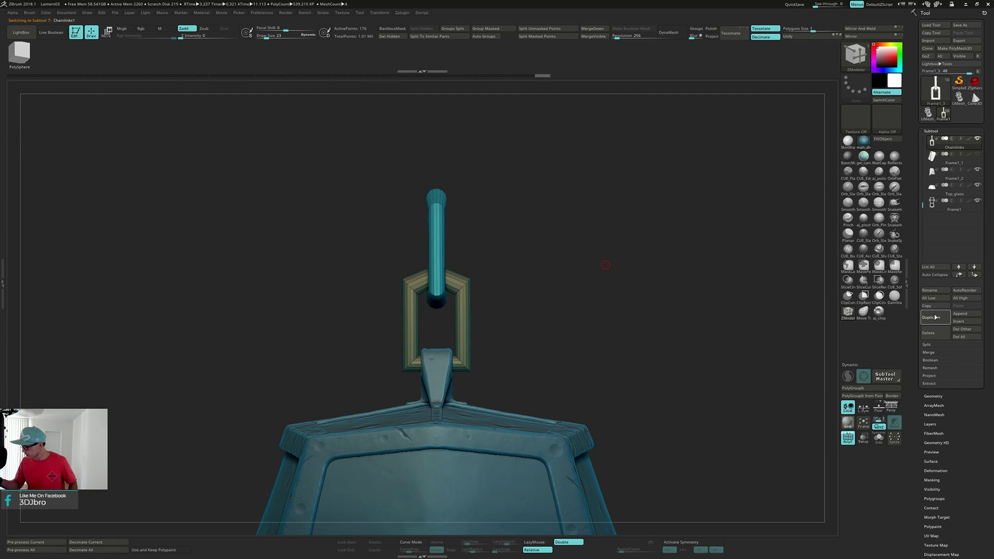
left_click(978, 139)
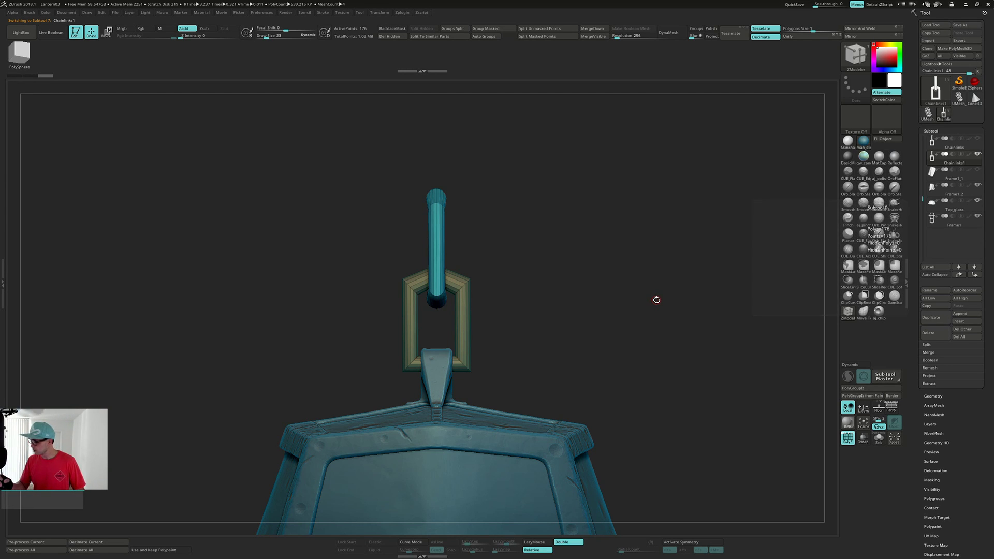
left_click_drag(657, 299, 599, 300)
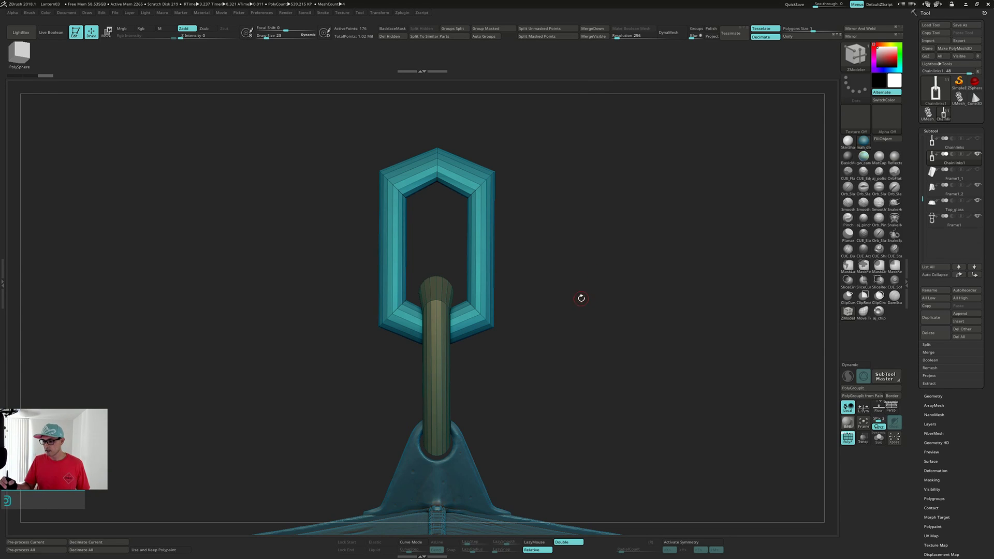
left_click_drag(589, 305, 598, 314)
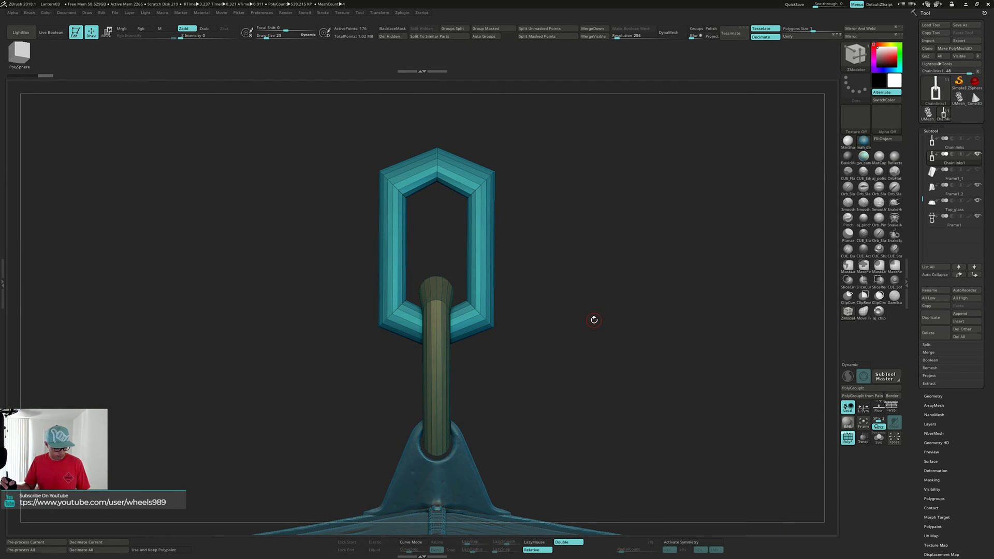
Apply DynaMesh at resolution 256 to the duplicated links and turn off the wireframe display.
left_click(679, 33)
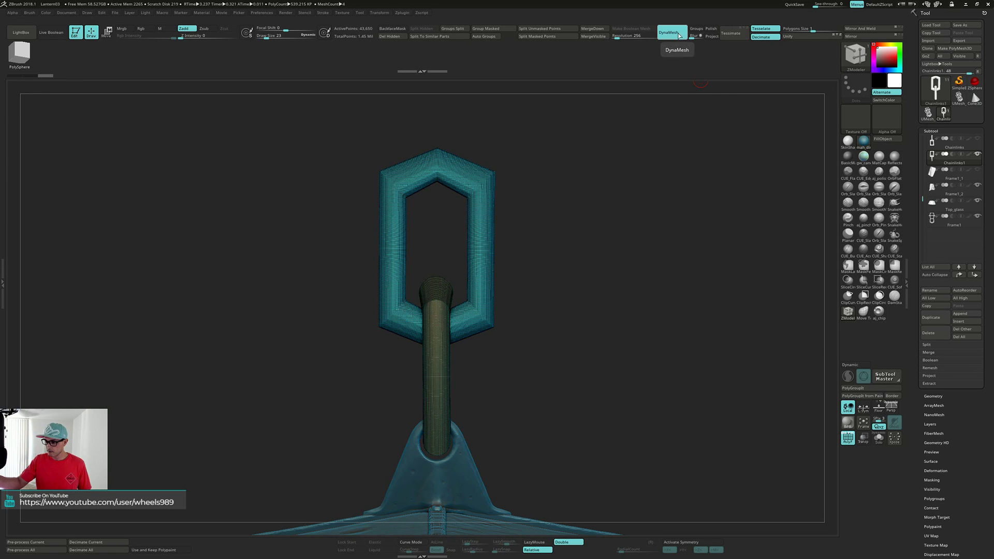
key("shift+f")
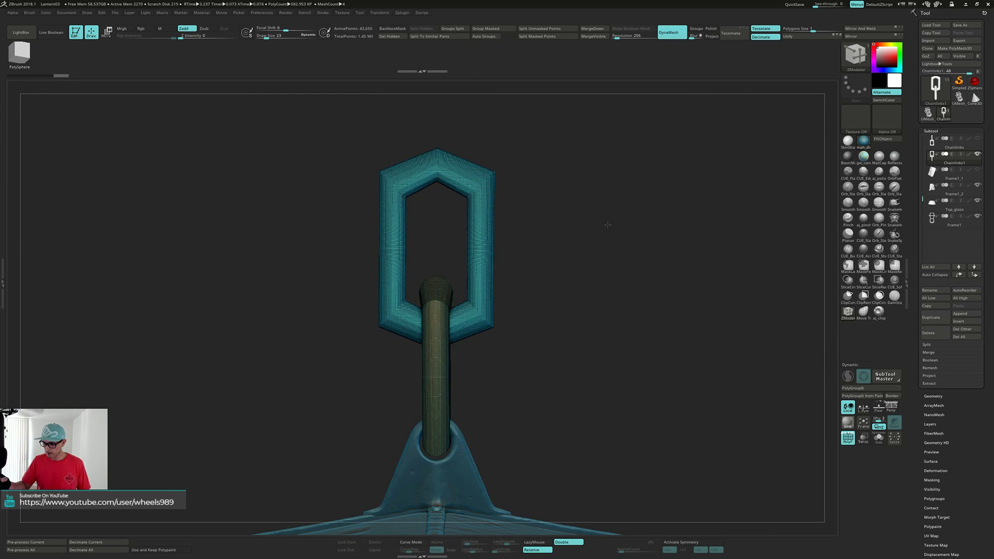
key("shift+f")
left_click_drag(514, 196, 559, 229)
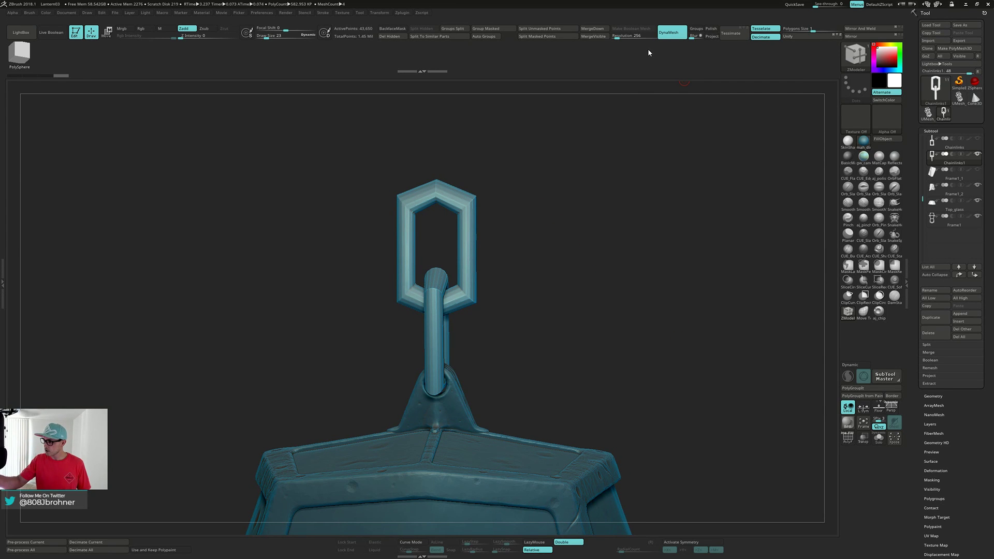
mouse_move(615, 176)
left_mouse_down()
mouse_move(610, 231)
mouse_move(622, 246)
left_mouse_up()
Select the TrimDynamic brush and solo the duplicated links.
key("b")
key("t")
key("d")
key("ctrl+shift+s")
Undo the DynaMesh and reapply it at resolution 256 with Groups enabled so the links stay separate.
key("ctrl+z")
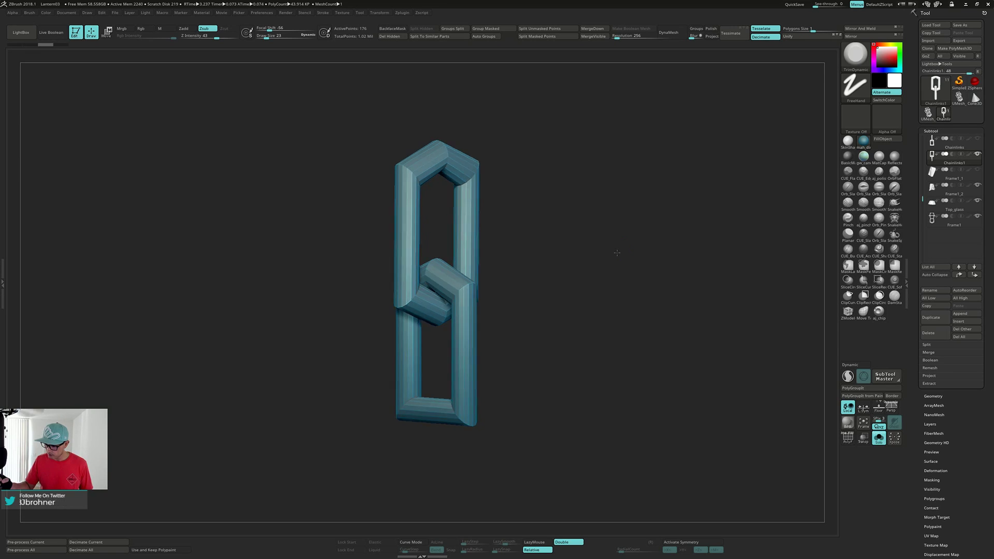
left_click(696, 29)
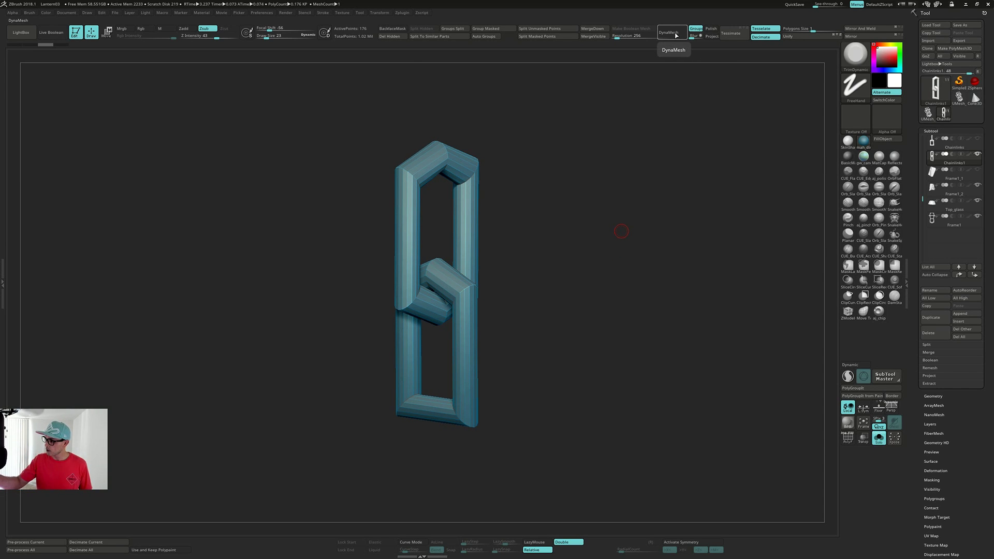
left_click(676, 33)
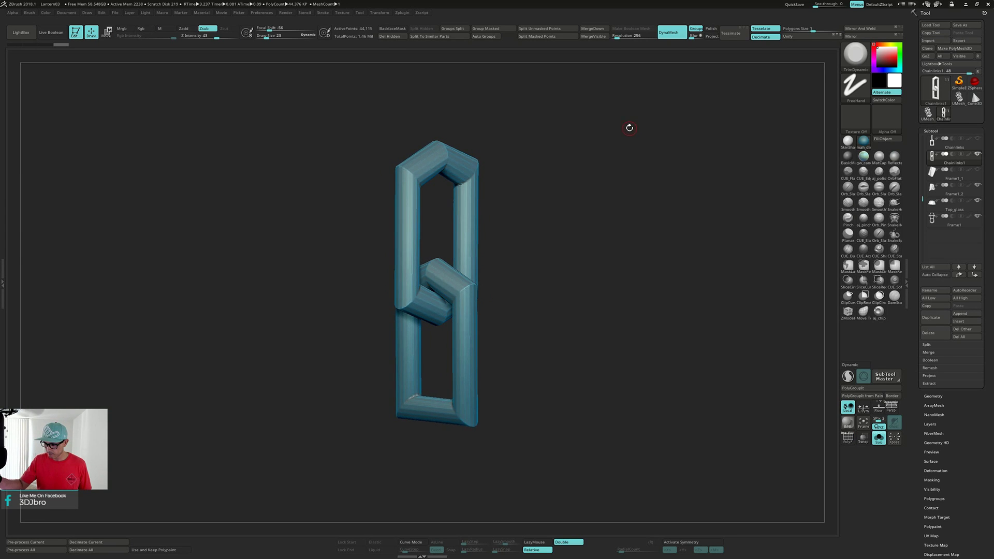
Isolate the lower link and turn on local symmetry.
mouse_move(629, 128)
left_mouse_down("alt")
mouse_move(626, 146)
mouse_move(630, 133)
mouse_move(589, 178)
left_mouse_up("alt")
left_click(462, 313, "ctrl+shift")
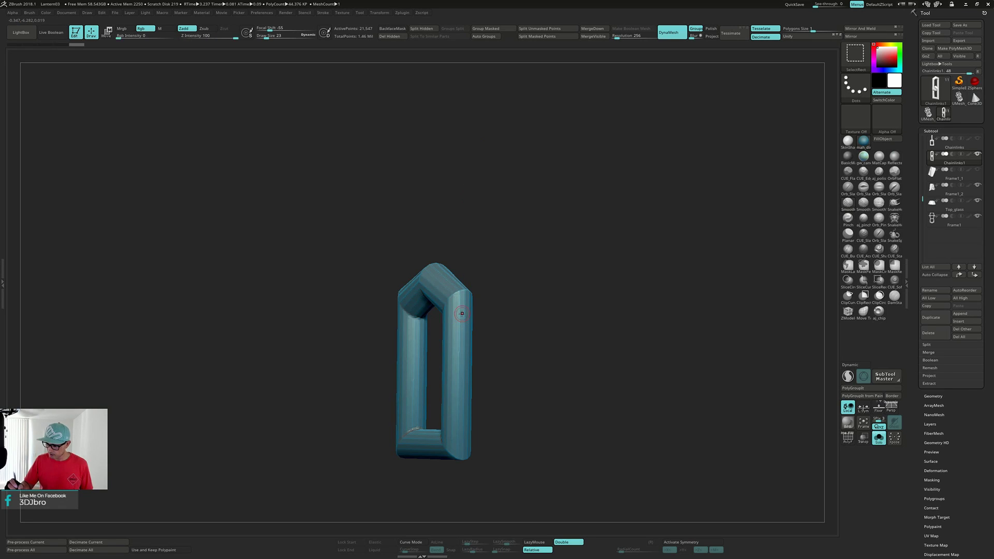
mouse_move(474, 311)
left_mouse_down()
mouse_move(479, 300)
mouse_move(456, 297)
left_mouse_up()
left_click(863, 407)
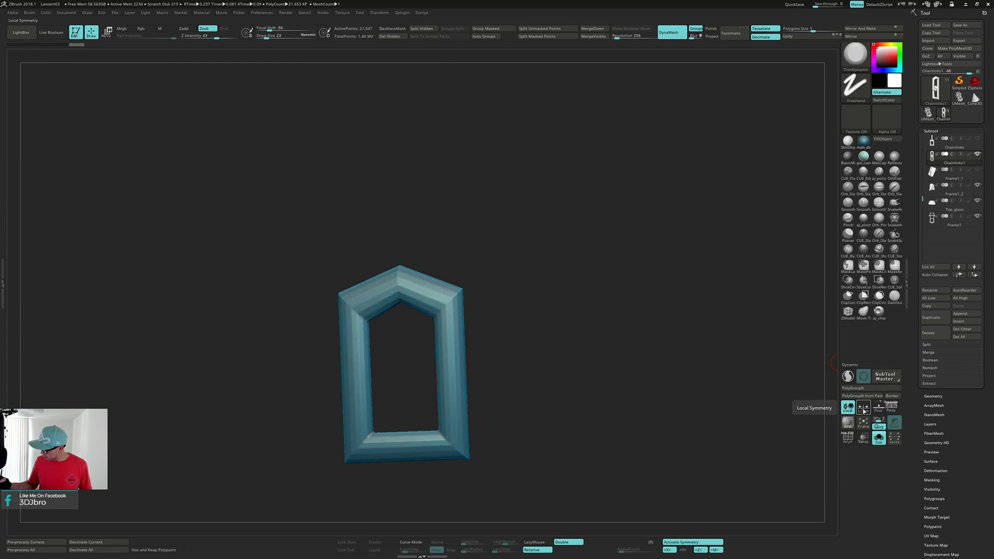
Trim the outer shoulder corners of the lower link with TrimDynamic and smooth them.
left_click_drag(569, 352, 596, 305)
left_click_drag(548, 257, 515, 276)
mouse_move(499, 280)
left_mouse_down()
mouse_move(539, 272)
mouse_move(530, 274)
left_mouse_up()
left_click_drag(506, 274, 519, 265)
mouse_move(492, 229)
left_mouse_down()
mouse_move(525, 244)
mouse_move(520, 255)
mouse_move(559, 262)
left_mouse_up()
mouse_move(506, 282)
left_mouse_down("shift")
mouse_move(533, 273)
mouse_move(507, 279)
left_mouse_up("shift")
left_click_drag(546, 270, 574, 272)
left_click_drag(505, 282, 587, 268, "shift")
left_click_drag(507, 280, 513, 283, "shift")
left_click_drag(544, 287, 585, 279)
left_click_drag(520, 237, 542, 201, "shift")
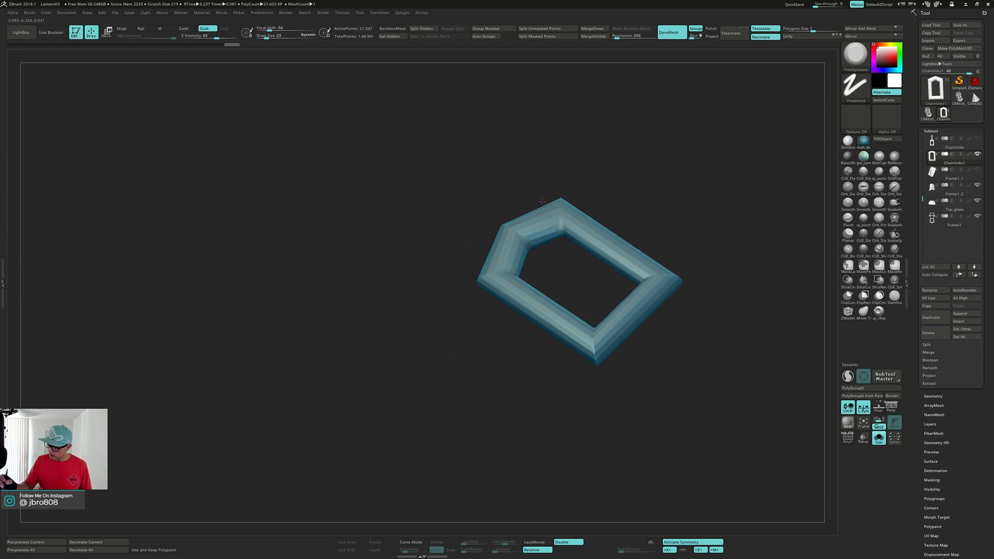
left_click_drag(520, 233, 533, 250)
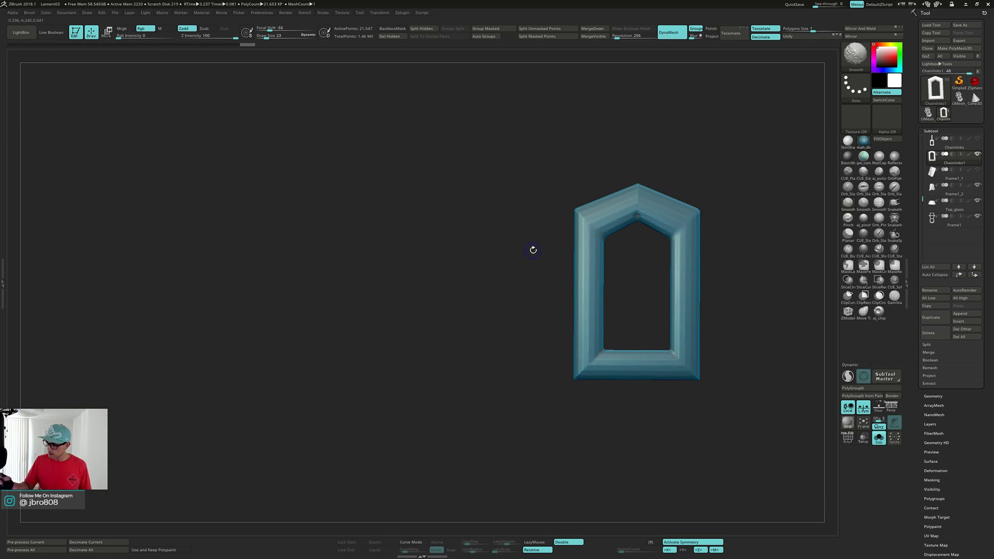
Soften the lower link's peak and inner bottom corners, and trim its outer bottom corners.
mouse_move(710, 212)
left_mouse_down("alt")
mouse_move(522, 266)
mouse_move(542, 251)
mouse_move(540, 229)
left_mouse_up("alt")
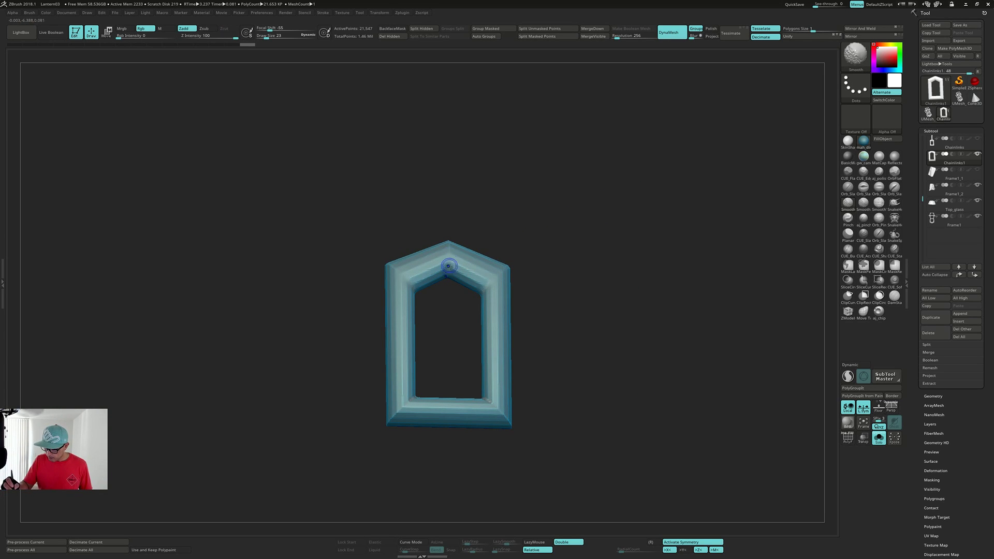
left_click_drag(449, 235, 449, 248)
left_click_drag(455, 208, 448, 140, "alt")
left_click_drag(447, 140, 461, 148)
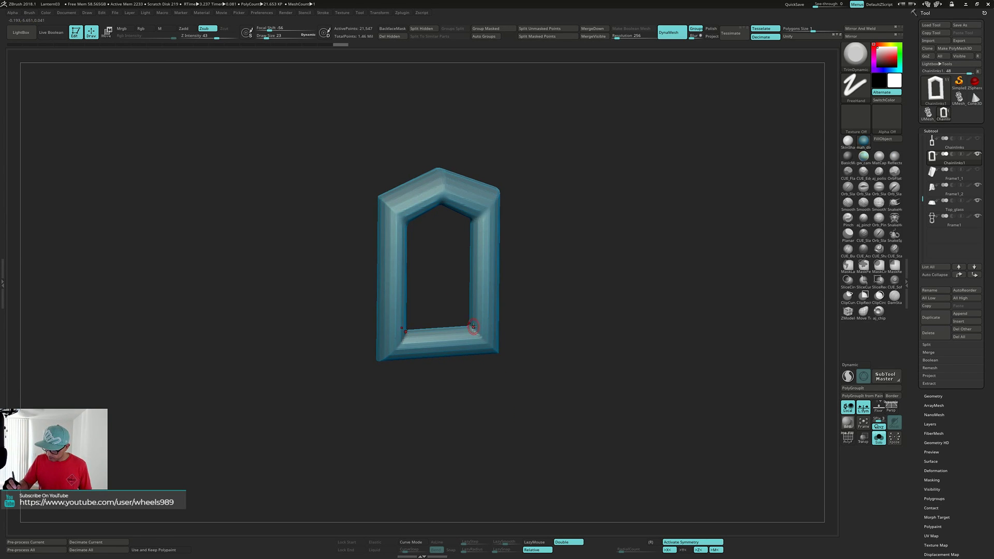
left_click_drag(474, 329, 472, 333, "shift")
left_click_drag(458, 315, 467, 297)
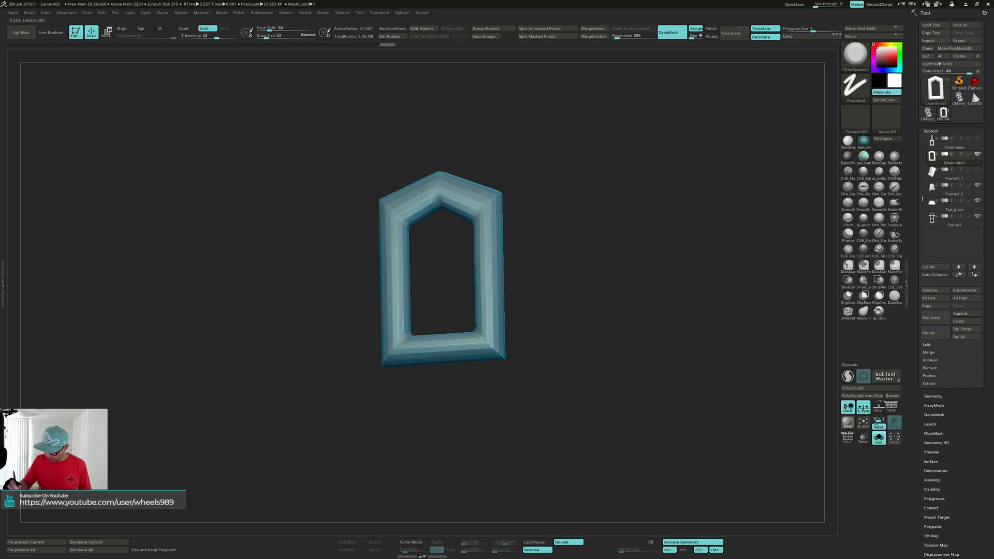
mouse_move(498, 356)
left_mouse_down()
mouse_move(490, 339)
mouse_move(512, 356)
mouse_move(494, 331)
mouse_move(501, 352)
mouse_move(488, 351)
left_mouse_up()
Select the OrbFlatten_Edge brush for flattening the lower link's edges.
left_click_drag(544, 276, 565, 282, "shift")
mouse_move(565, 282)
left_mouse_down("shift")
mouse_move(576, 279)
mouse_move(558, 274)
mouse_move(582, 250)
mouse_move(586, 265)
mouse_move(585, 237)
mouse_move(546, 237)
left_mouse_up("shift")
left_click(896, 174)
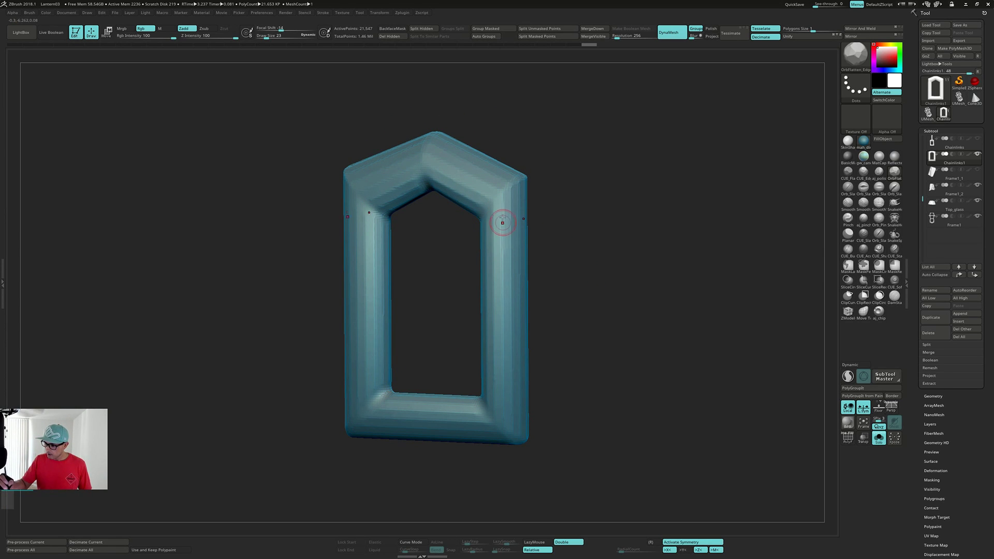
scroll(506, 261, "down", 5)
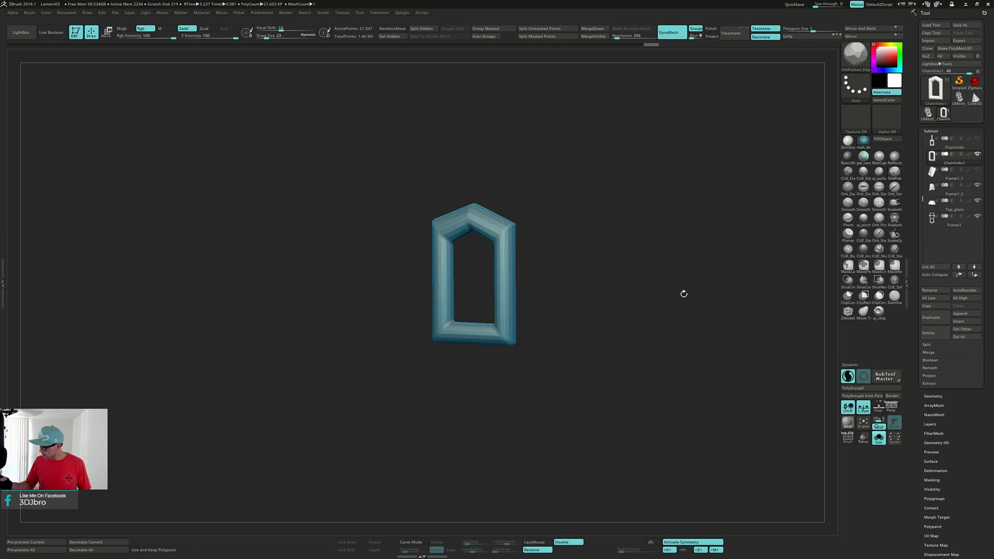
scroll(531, 249, "up", 5)
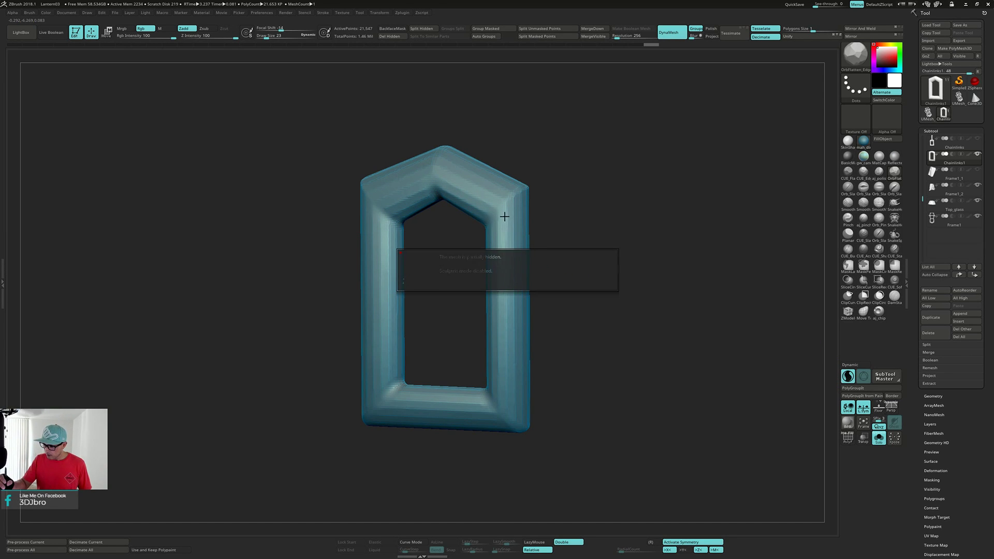
Isolate the upper link, mask it completely and show both links again.
left_click(650, 250, "ctrl+shift")
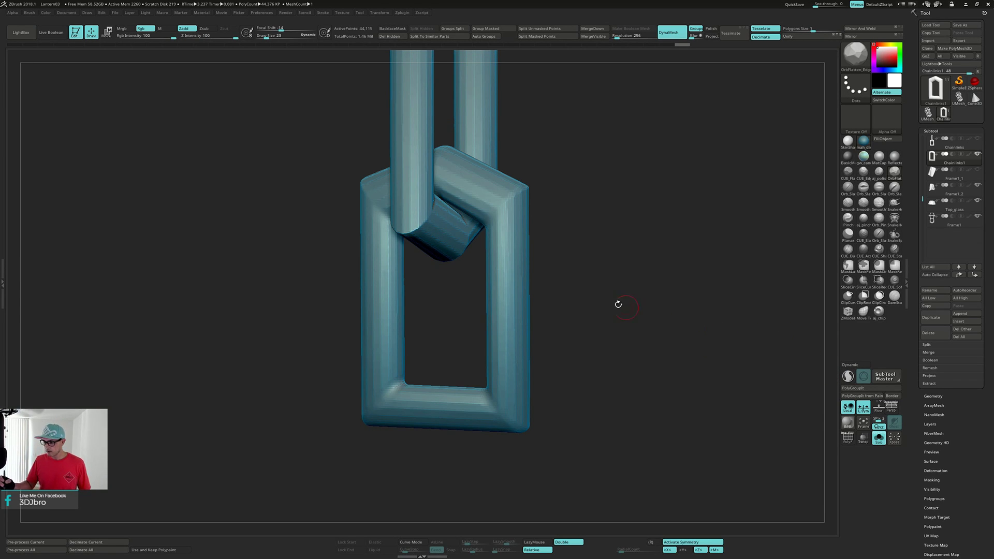
left_click_drag(580, 193, 581, 240, "alt")
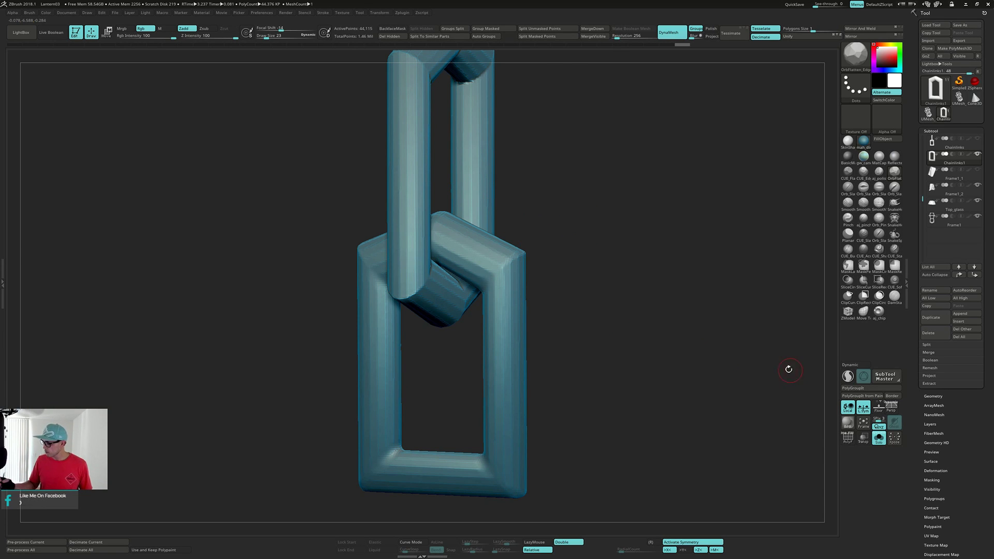
left_click(489, 163, "ctrl+shift")
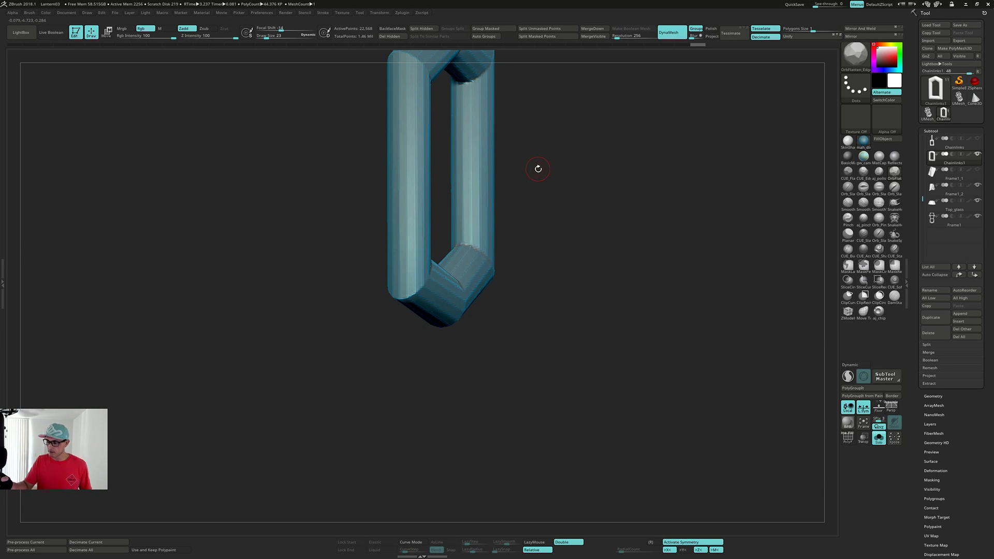
left_click_drag(540, 178, 531, 257, "alt")
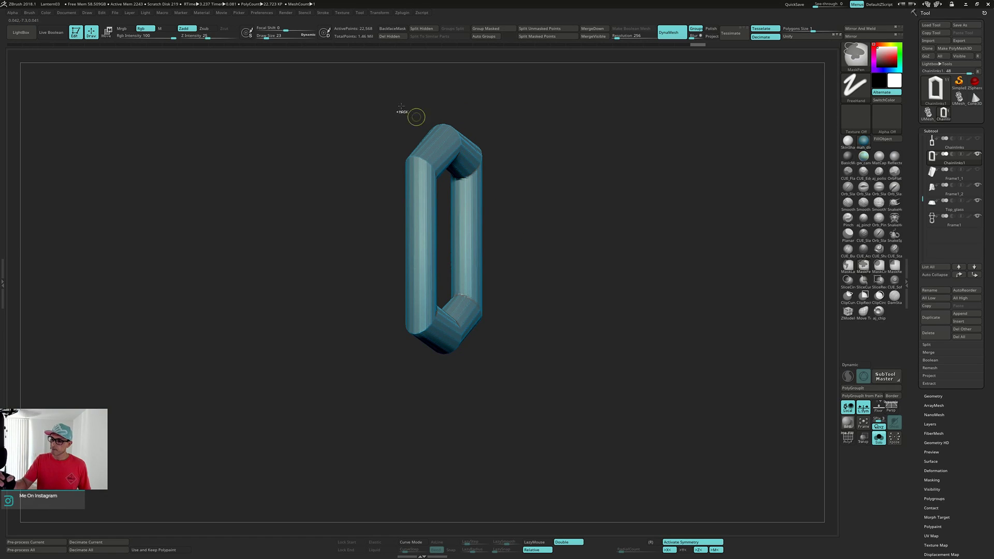
mouse_move(383, 104)
left_mouse_down("ctrl")
mouse_move(488, 327)
mouse_move(582, 410)
left_mouse_up("ctrl")
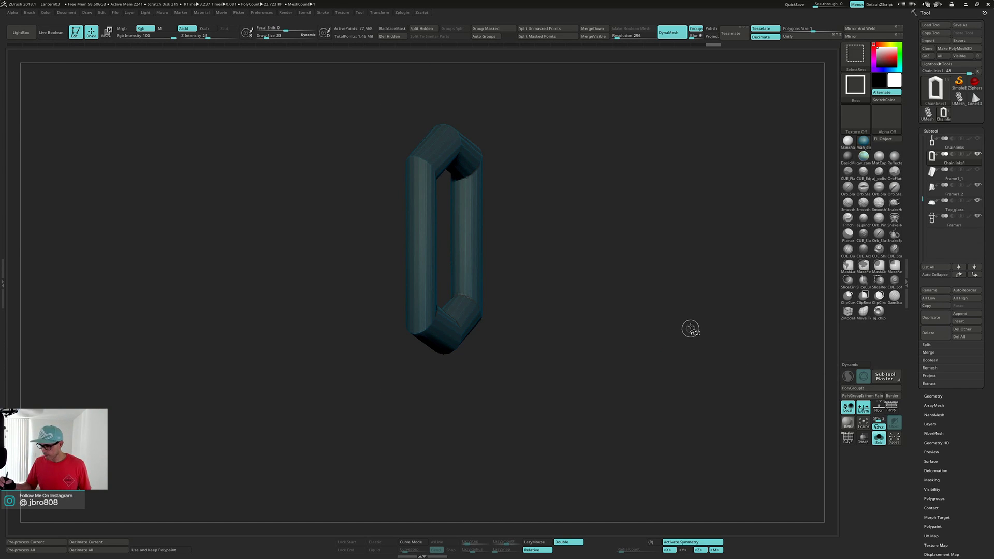
left_click(686, 330, "ctrl+shift")
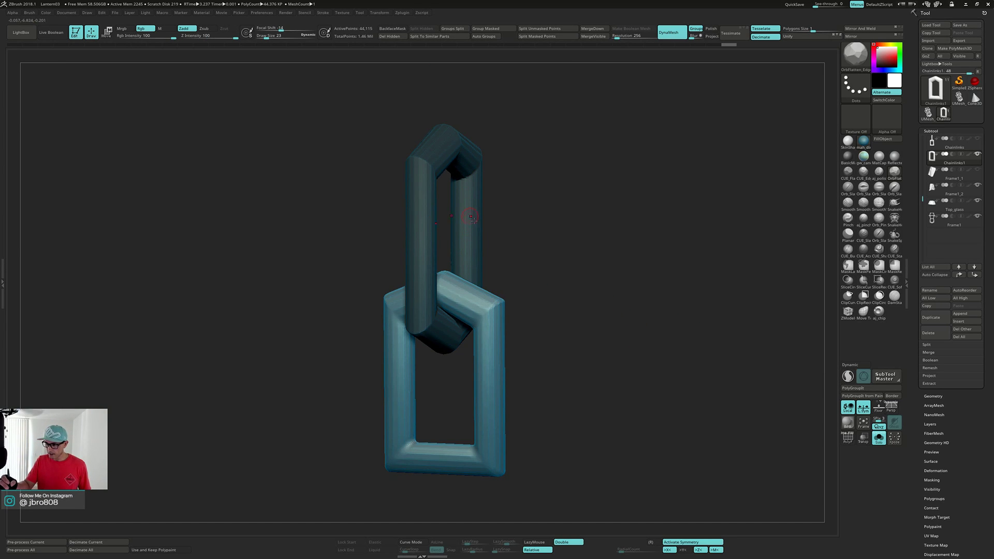
Turn on Sculptris Pro for working on the lower link's shoulder.
left_click_drag(642, 353, 643, 378)
mouse_move(624, 323)
left_mouse_down("alt")
mouse_move(614, 354)
mouse_move(584, 342)
mouse_move(508, 261)
left_mouse_up("alt")
left_click(848, 378)
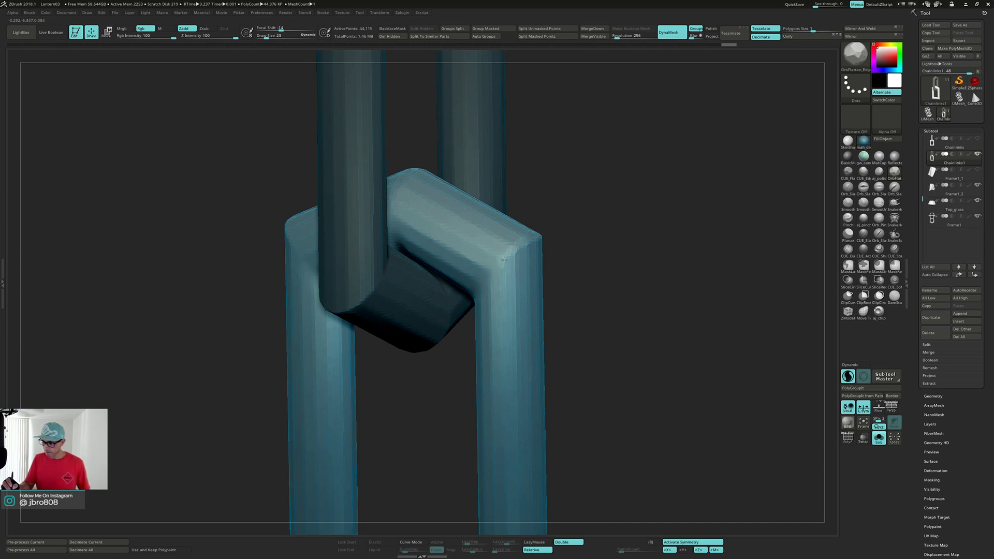
Flatten the front faces of the lower link's long sides with symmetrical strokes.
key("ctrl")
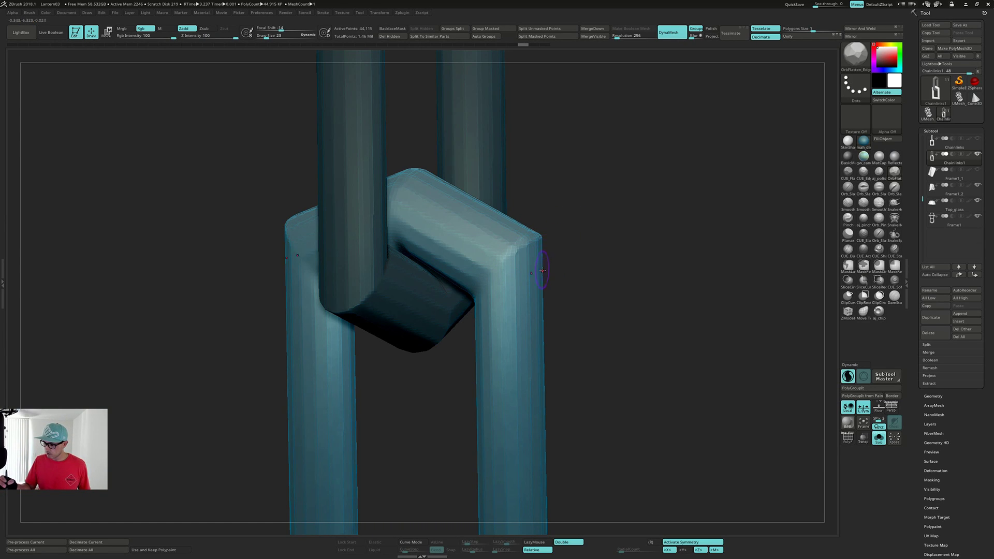
mouse_move(558, 245)
left_mouse_down()
mouse_move(555, 262)
mouse_move(566, 266)
mouse_move(562, 232)
left_mouse_up()
mouse_move(561, 232)
left_mouse_down()
mouse_move(546, 231)
mouse_move(508, 265)
left_mouse_up()
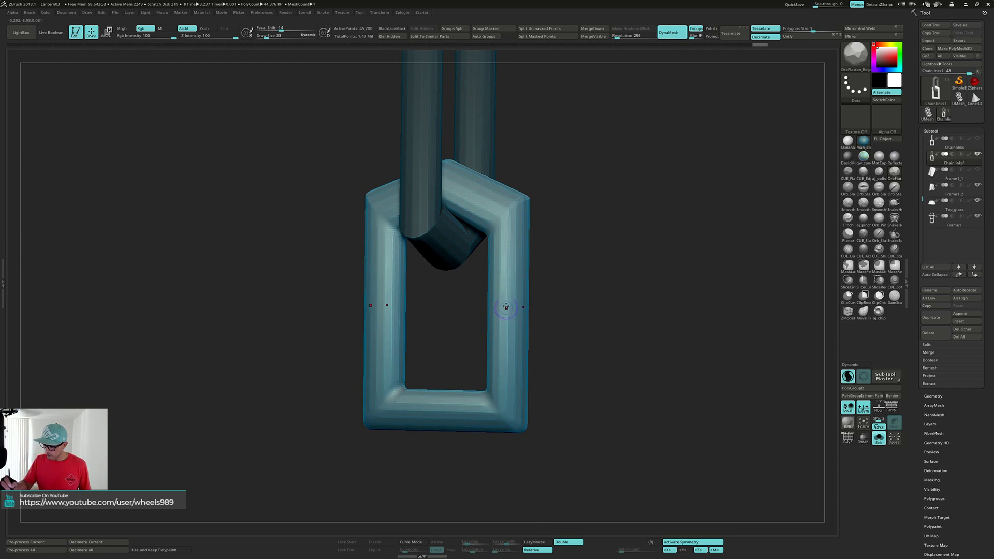
left_click_drag(506, 307, 507, 312)
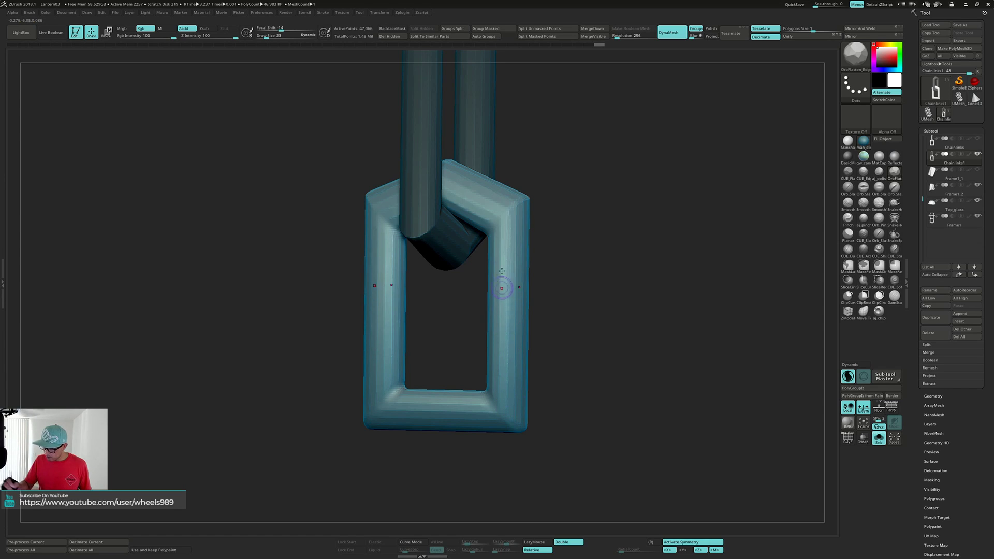
left_click_drag(561, 251, 590, 250)
left_click_drag(499, 251, 500, 234)
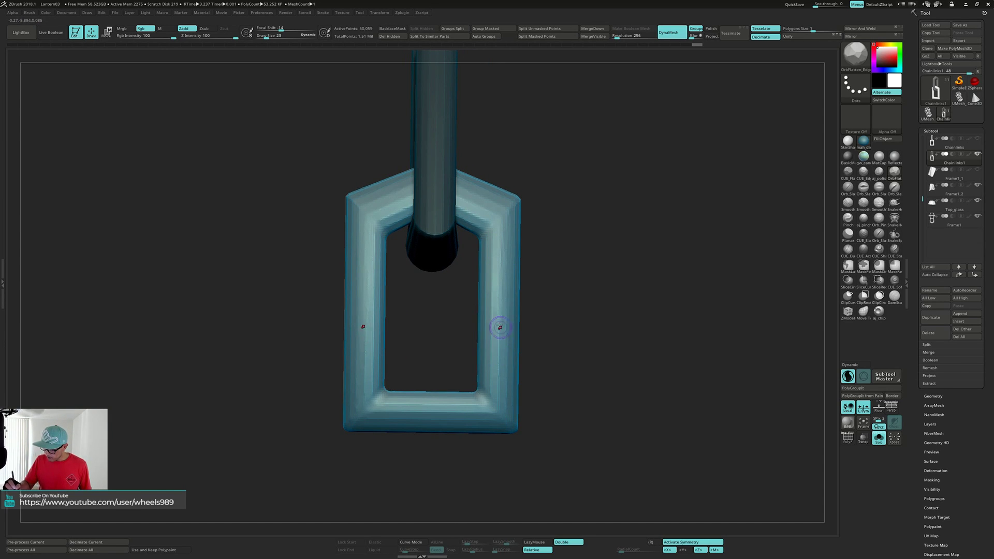
Flatten the front inner edges along the full length of the lower link's long sides.
left_click_drag(559, 264, 582, 263)
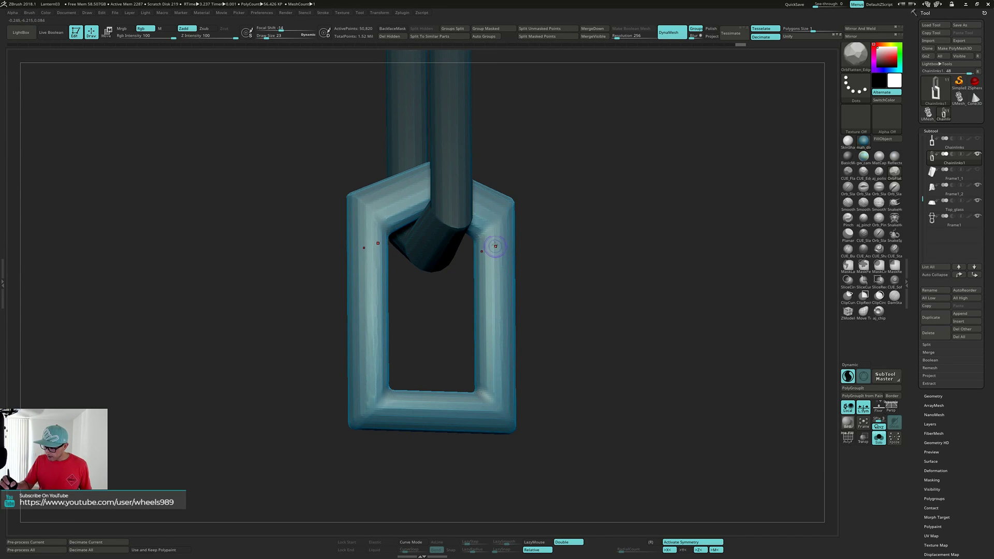
left_click_drag(495, 244, 492, 349)
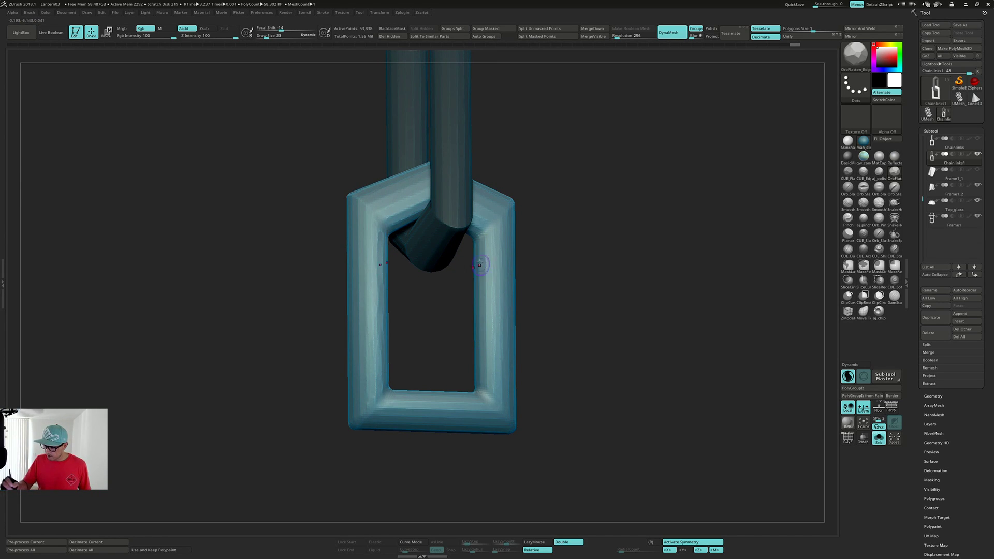
left_click_drag(479, 265, 484, 298)
left_click_drag(490, 367, 491, 373)
left_click_drag(564, 311, 603, 282)
left_click_drag(478, 246, 476, 296)
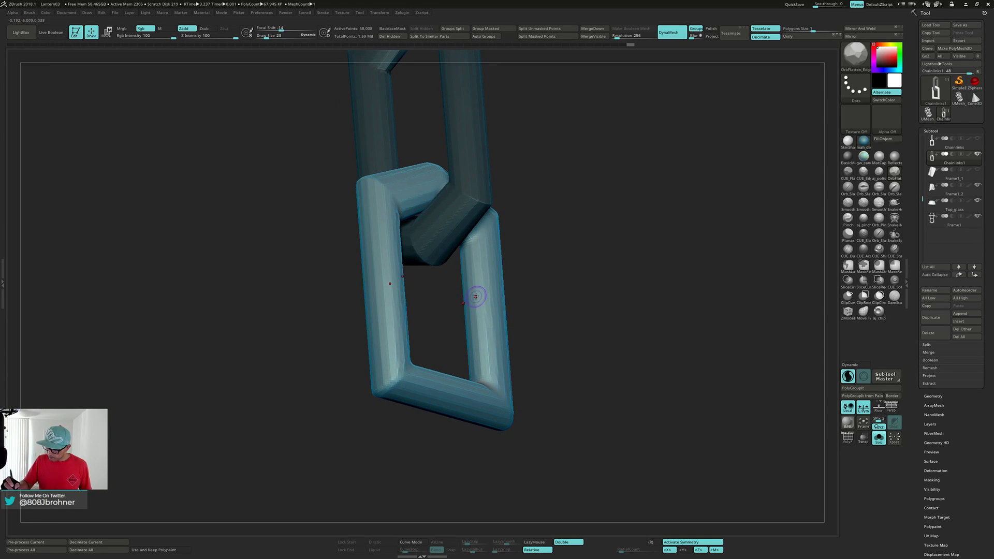
Flatten the inward-facing surfaces of the lower link's long sides down toward the bottom inner corners.
right_click_drag(485, 332, 481, 281)
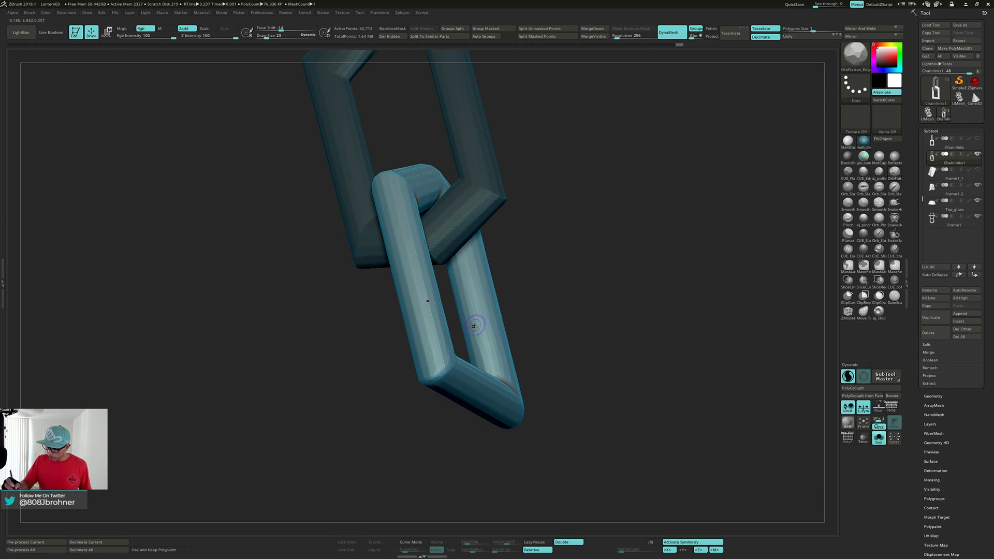
right_click_drag(484, 327, 485, 361)
left_click_drag(486, 336, 484, 370, "shift")
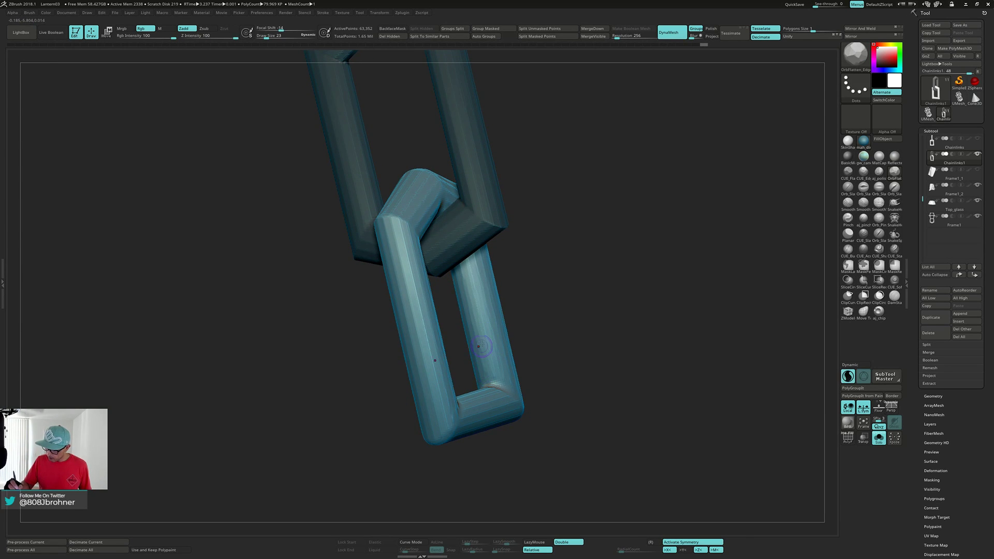
right_click_drag(481, 324, 502, 323)
mouse_move(575, 311)
left_mouse_down()
mouse_move(601, 306)
mouse_move(591, 300)
left_mouse_up()
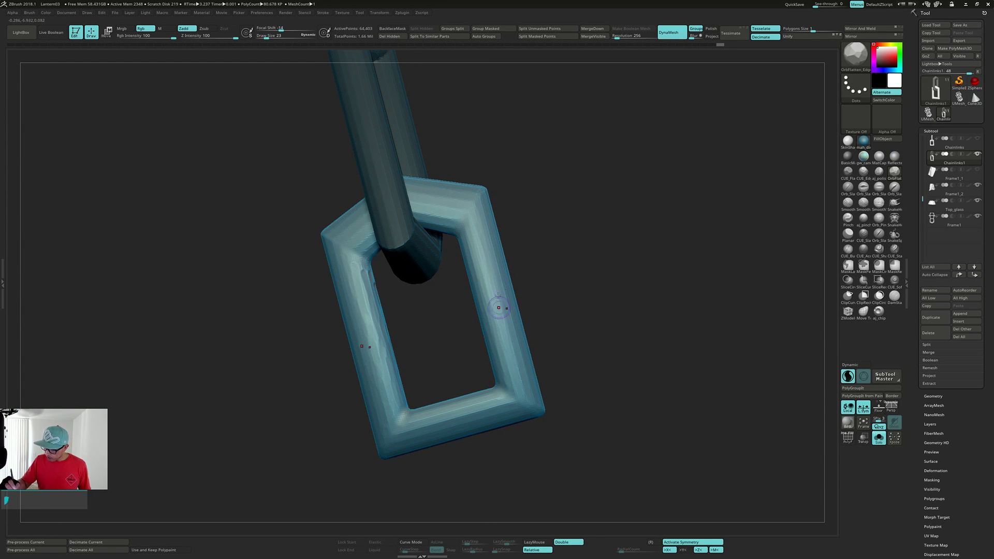
mouse_move(507, 358)
left_mouse_down()
mouse_move(483, 224)
mouse_move(512, 199)
mouse_move(455, 228)
mouse_move(468, 237)
left_mouse_up()
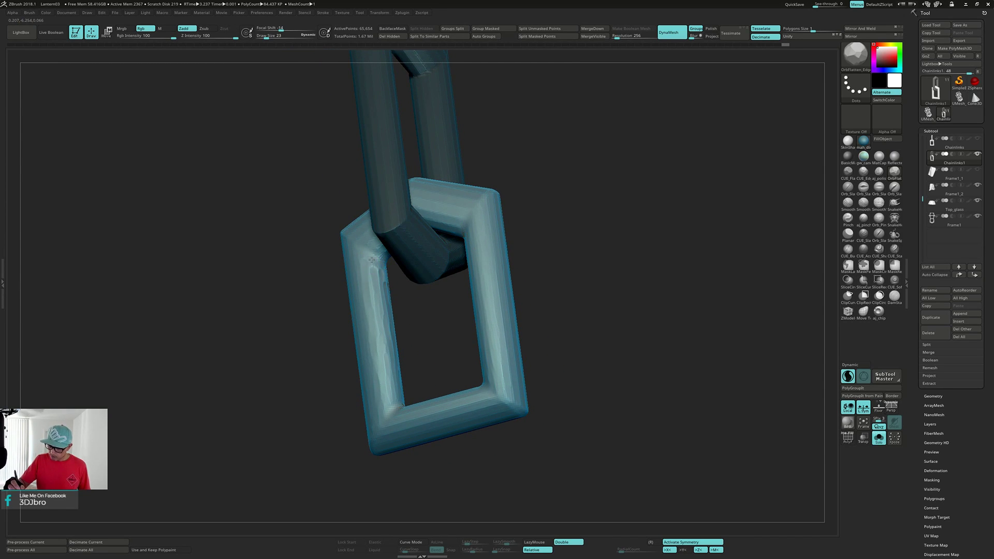
Flatten the rough patch at the lower link's upper inner corner and smooth it.
mouse_move(365, 256)
left_mouse_down()
mouse_move(378, 297)
mouse_move(380, 266)
left_mouse_up()
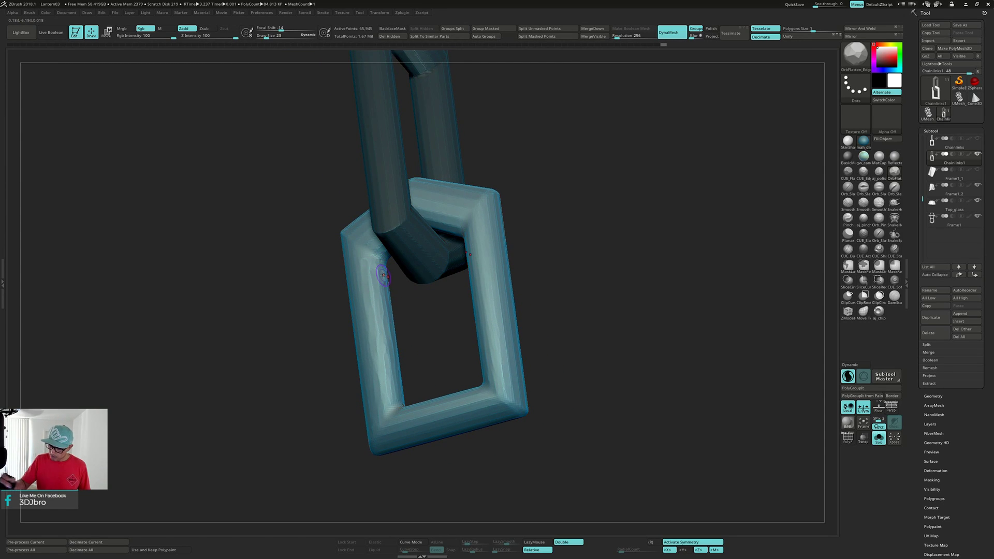
left_click_drag(504, 223, 479, 226)
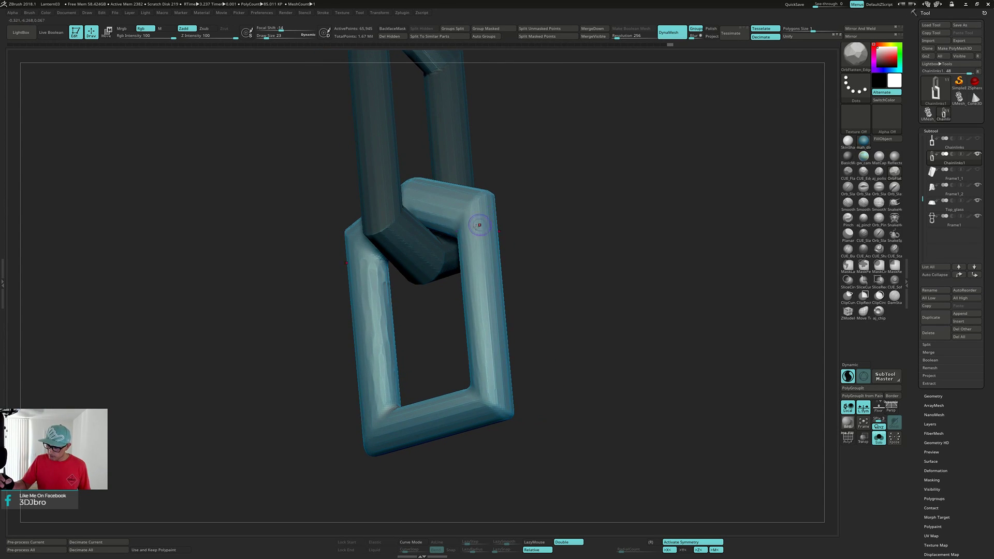
mouse_move(367, 260)
left_mouse_down("shift")
mouse_move(383, 278)
mouse_move(363, 257)
left_mouse_up("shift")
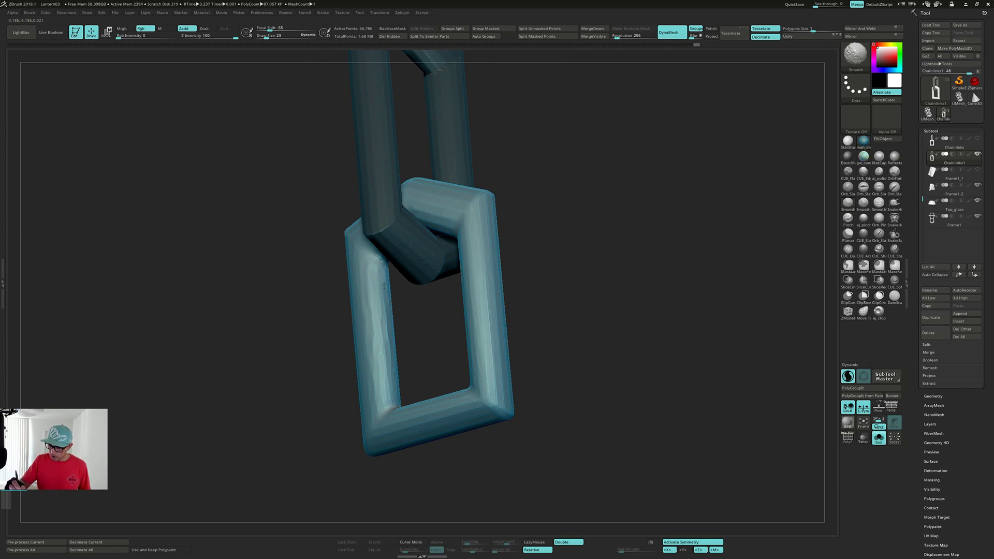
Flatten the front outer edges along the lower link's long sides, from the shoulders to the bottom.
left_click_drag(535, 215, 545, 229)
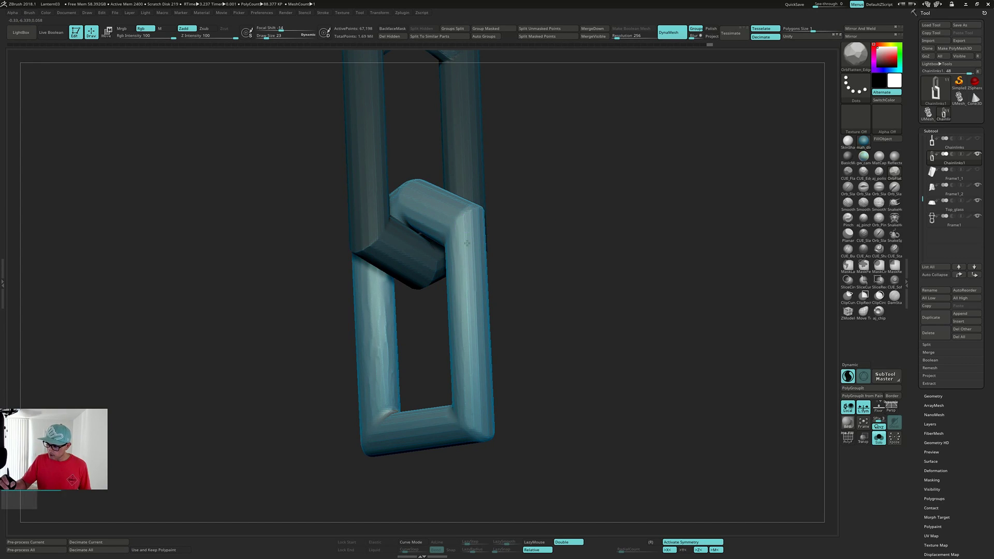
left_click_drag(467, 243, 473, 287)
left_click_drag(467, 344, 473, 226)
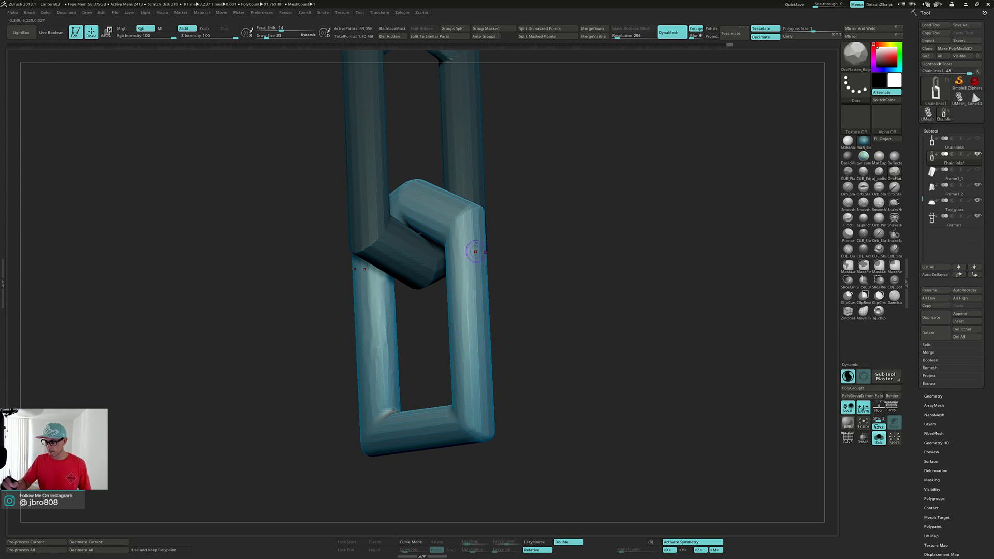
left_click_drag(475, 302, 471, 309)
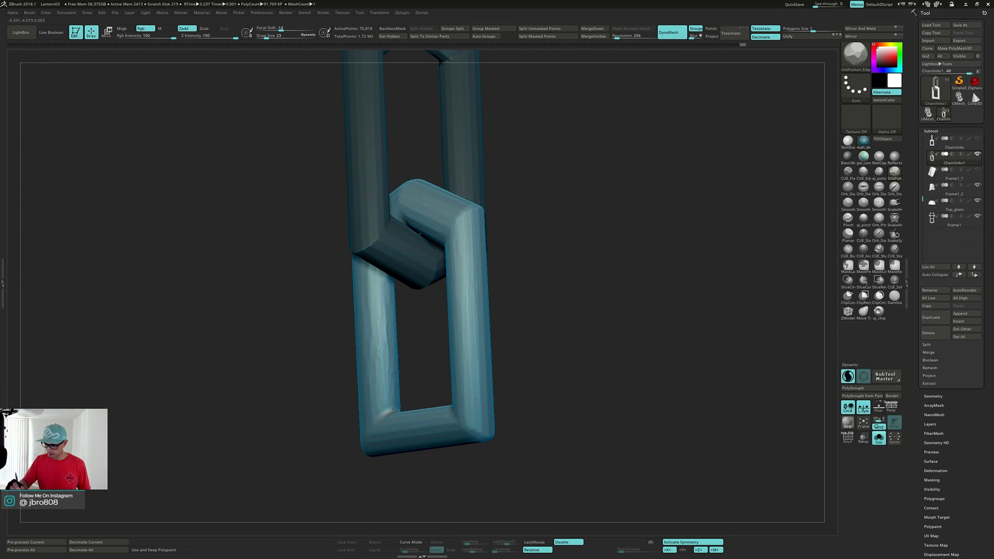
left_click_drag(472, 352, 468, 265)
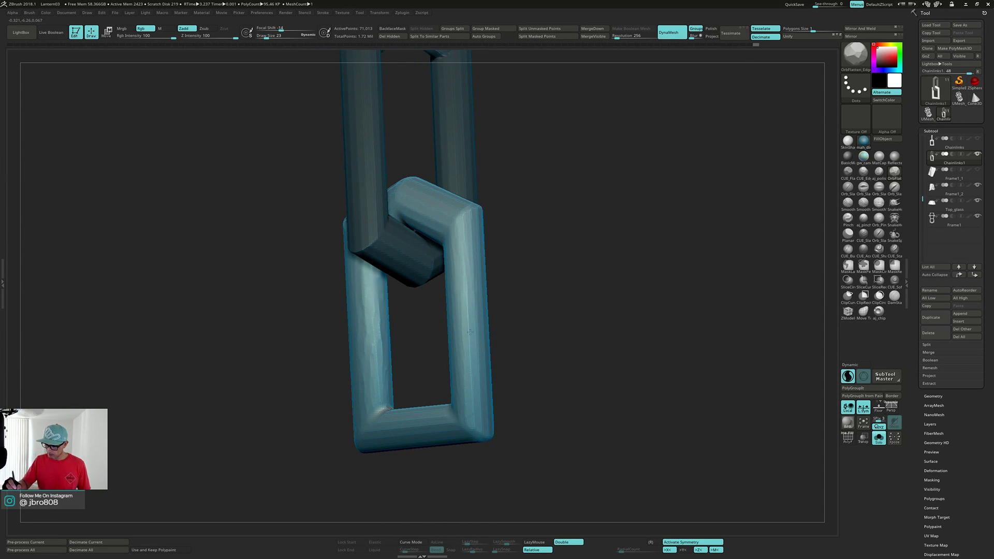
left_click_drag(469, 331, 470, 321)
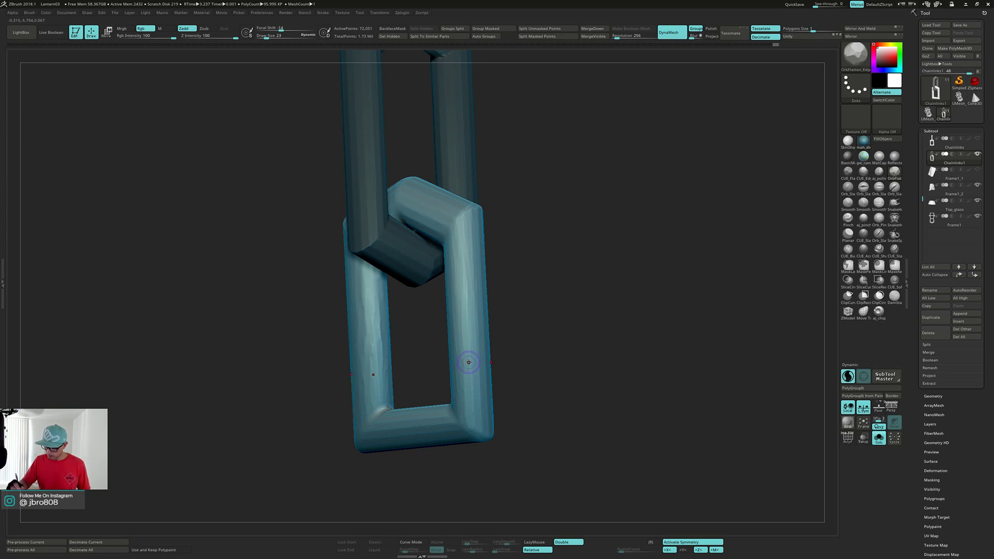
Flatten the outer faces of the lower link's long sides from the shoulders to the bottom corners.
right_click_drag(473, 368, 472, 285)
right_click_drag(473, 337, 475, 243)
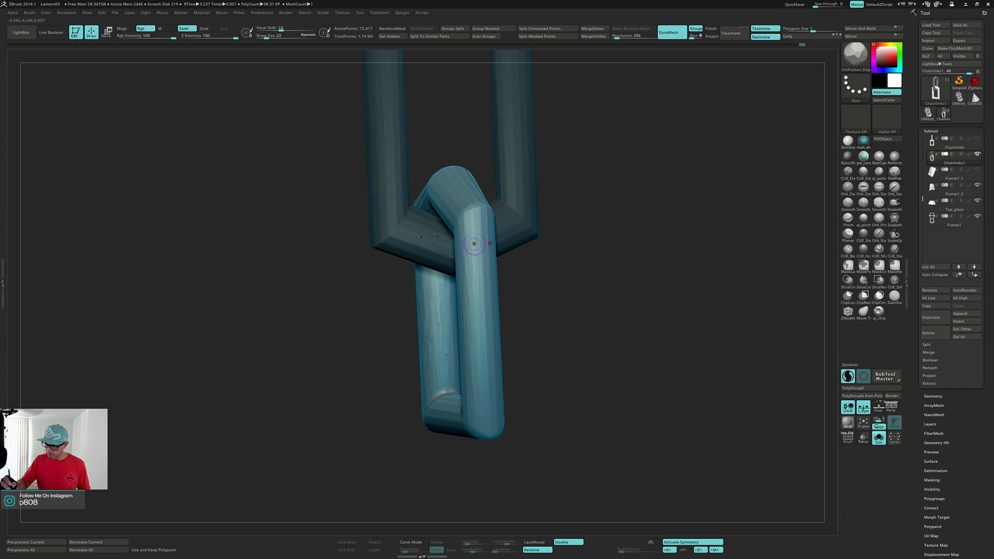
left_click_drag(483, 310, 485, 305)
left_click_drag(487, 363, 478, 374)
right_click_drag(487, 360, 461, 362)
left_click_drag(489, 371, 487, 342)
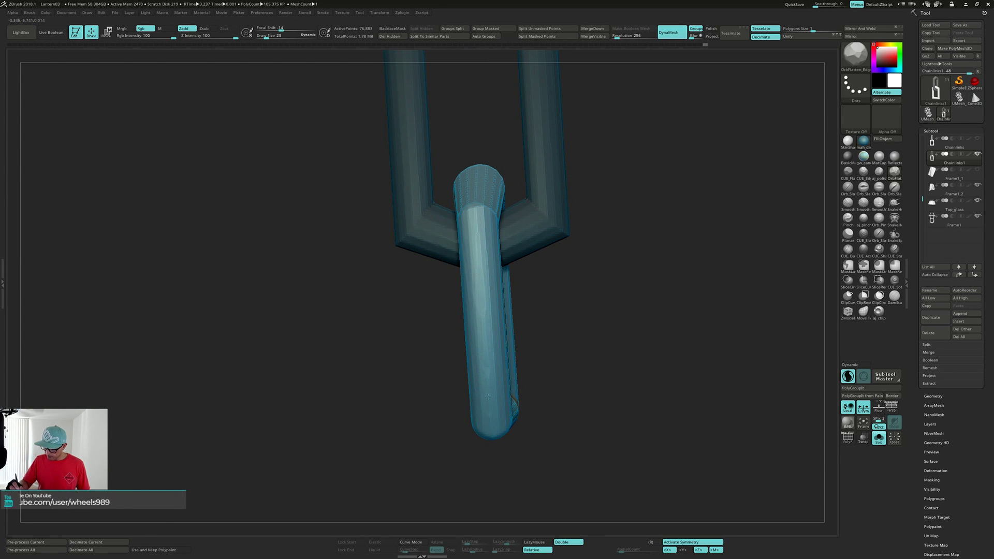
Try flattening the outer edge below the lower link's shoulder from the opposite angle, and undo the last stroke.
right_click_drag(499, 321, 483, 316)
mouse_move(485, 253)
left_mouse_down()
mouse_move(472, 215)
mouse_move(475, 284)
left_mouse_up()
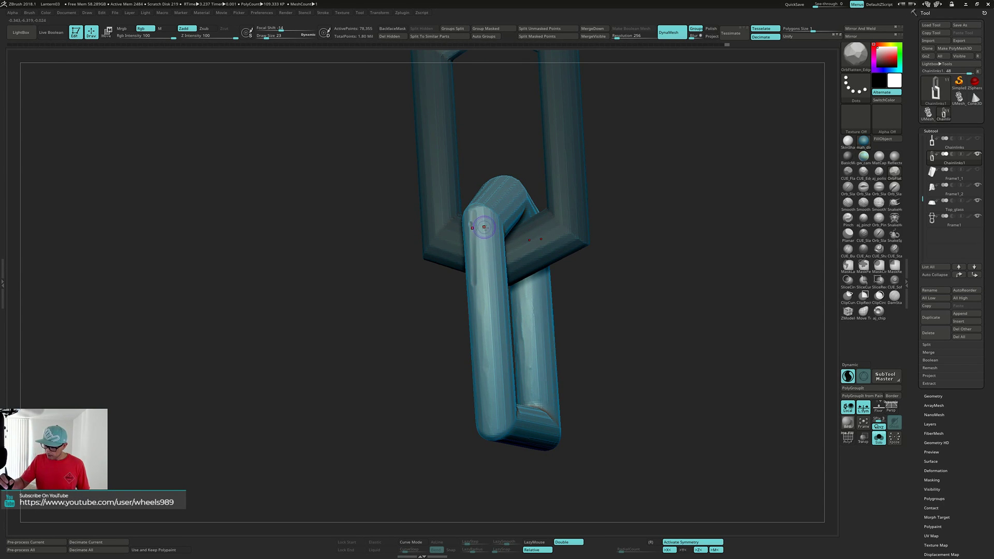
right_click_drag(475, 223, 504, 241)
key("ctrl+z")
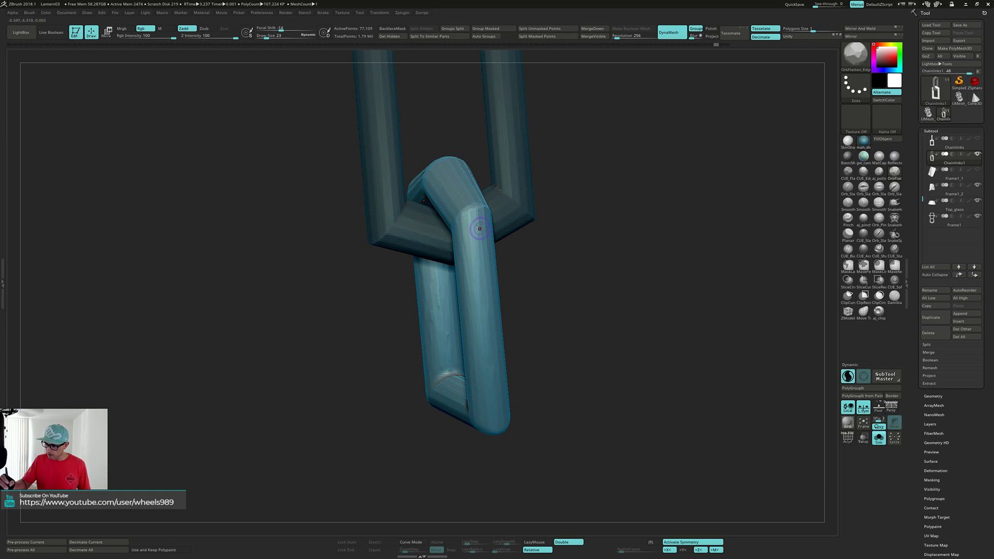
Turn off symmetry and flatten one long side's outer face and adjoining edge from the shoulder downward.
right_click_drag(481, 251, 437, 214)
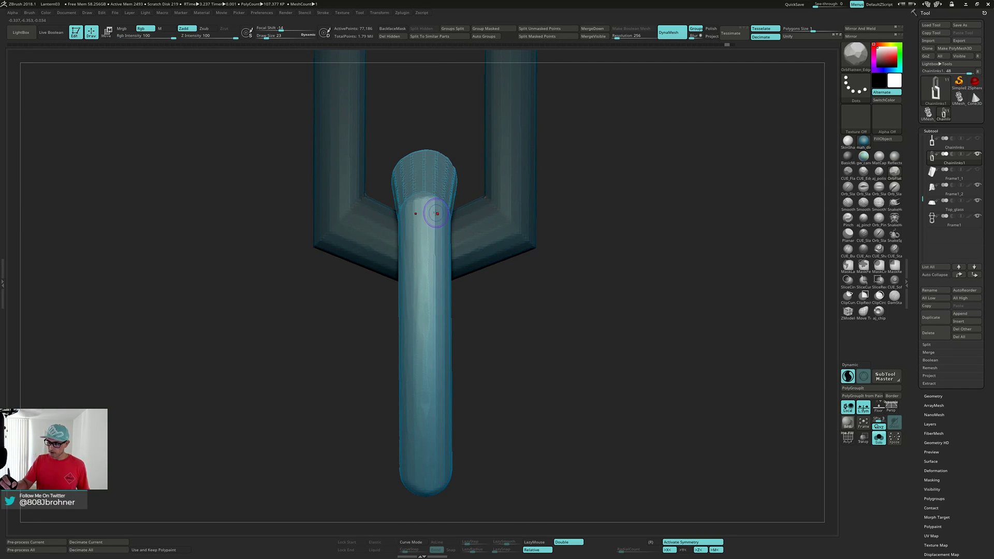
key("x")
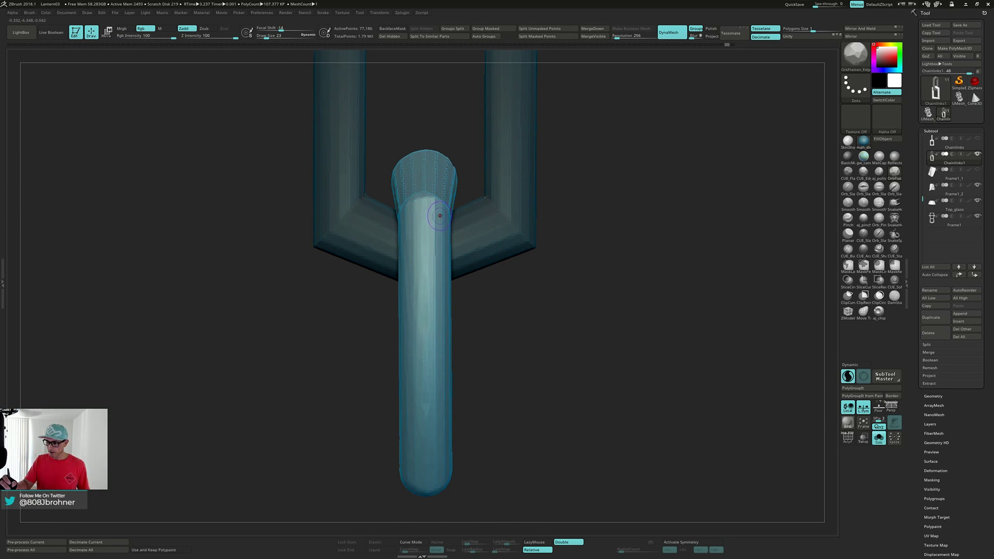
right_click_drag(440, 216, 433, 221)
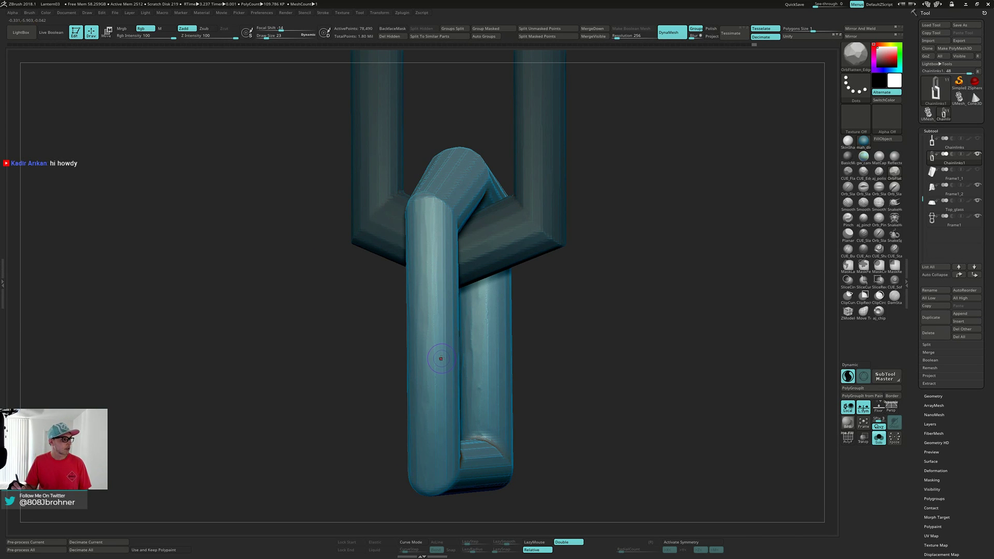
right_click_drag(440, 350, 437, 264, "alt")
mouse_move(437, 264)
right_mouse_down()
mouse_move(450, 261)
mouse_move(446, 228)
mouse_move(447, 275)
right_mouse_up()
mouse_move(439, 177)
left_mouse_down()
mouse_move(442, 426)
mouse_move(448, 269)
left_mouse_up()
left_click_drag(445, 183, 446, 180)
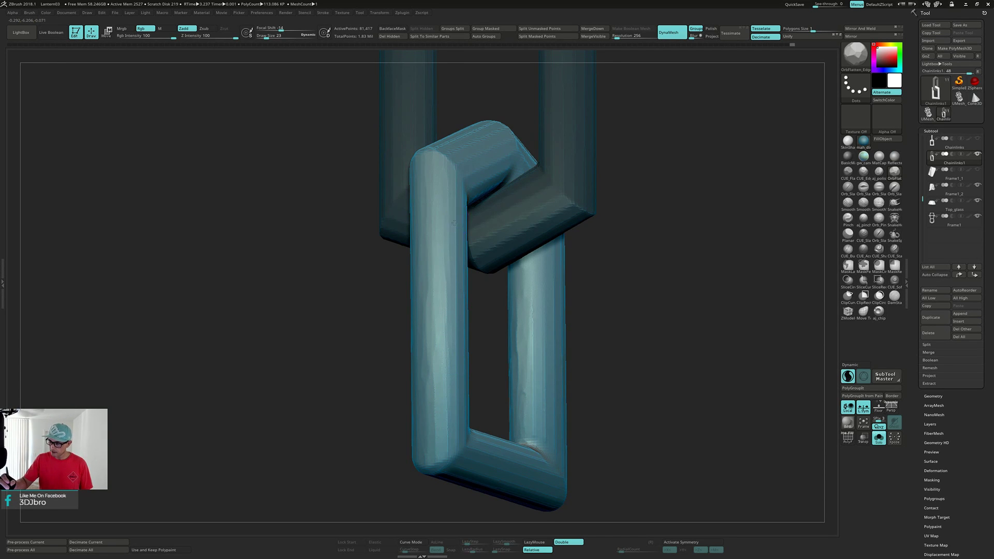
Flatten the same long side's broad face from its upper part to the bottom corner, without symmetry.
right_click_drag(444, 268, 401, 261)
right_click_drag(518, 268, 441, 177)
left_click_drag(443, 248, 438, 316)
left_click_drag(429, 408, 427, 413)
right_click_drag(427, 409, 440, 366)
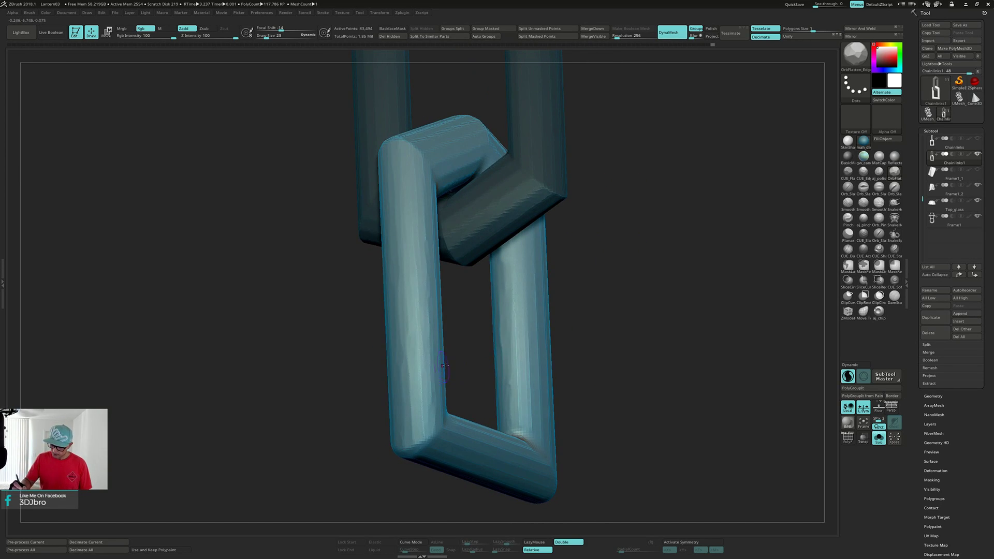
Show the whole lantern to check the chain against it, and isolate the chain links again.
key("alt+s")
right_click_drag(640, 343, 594, 214, "ctrl")
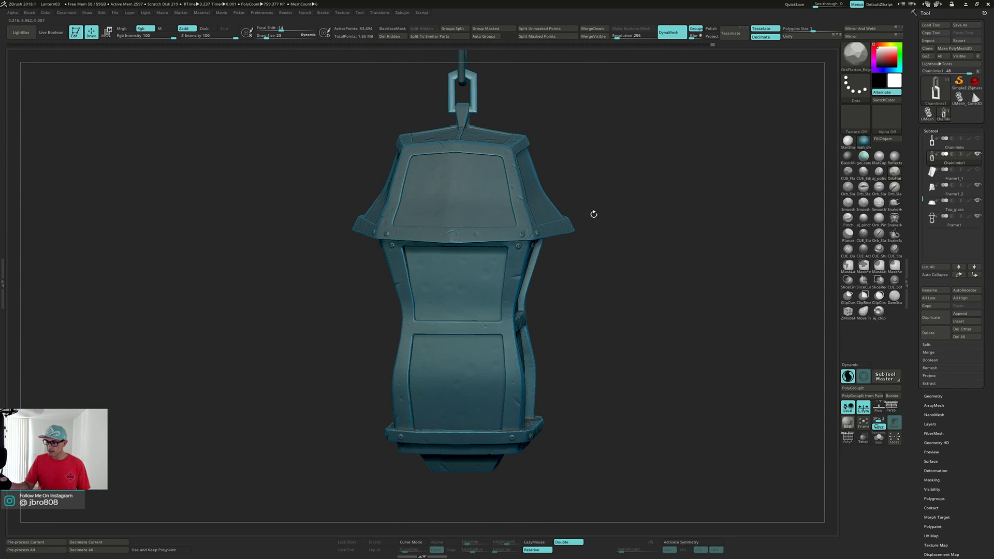
right_click_drag(527, 289, 501, 294)
right_click_drag(502, 246, 502, 175)
key("alt+shift+s")
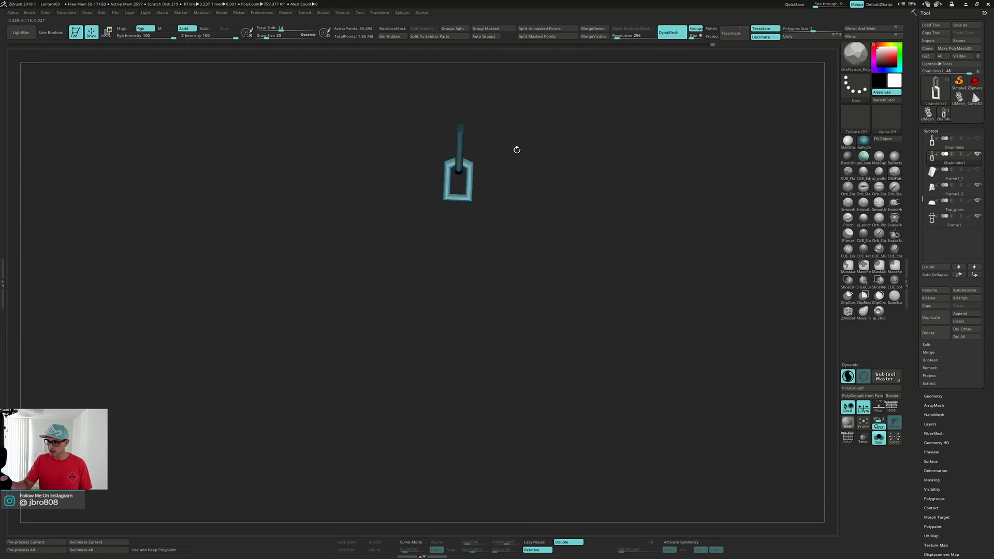
right_click_drag(520, 145, 518, 327, "alt")
right_click_drag(528, 240, 483, 256, "alt")
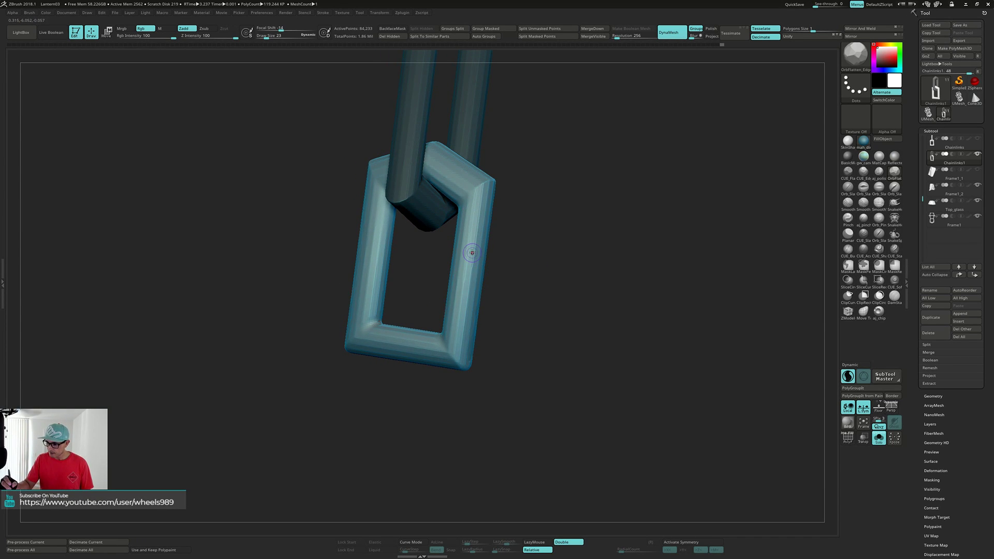
Set the brush's draw size to 43 and flatten the lower link's opposite long side on its front and outer faces.
key("s")
left_click_drag(472, 253, 476, 252)
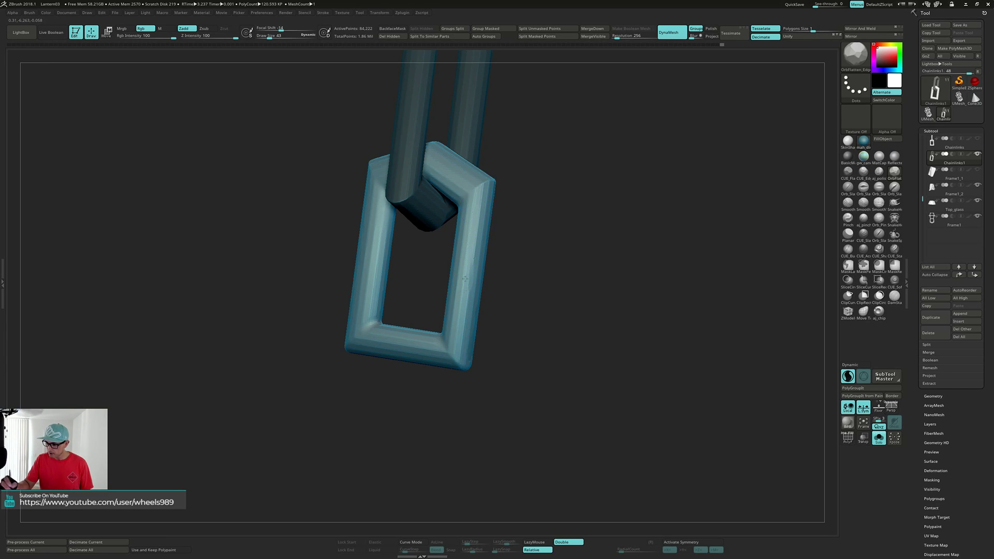
mouse_move(465, 279)
right_mouse_down()
mouse_move(466, 269)
mouse_move(477, 273)
right_mouse_up()
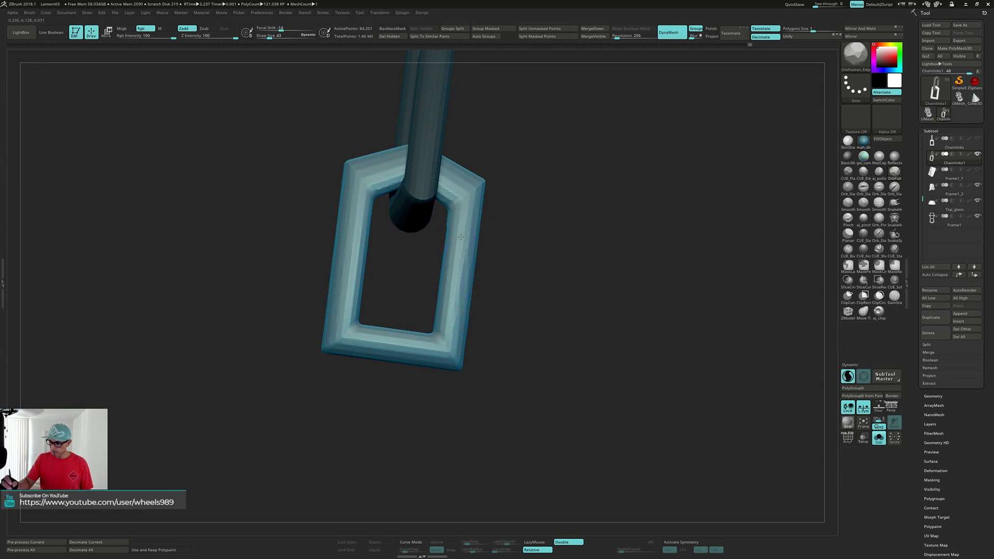
right_click_drag(461, 237, 455, 295)
right_click_drag(448, 260, 483, 231)
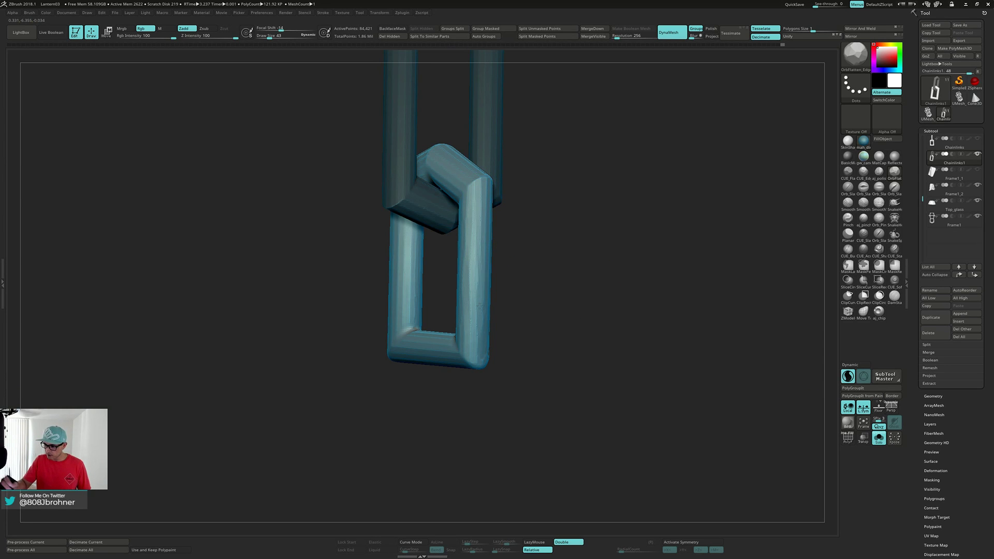
right_click_drag(477, 344, 477, 231)
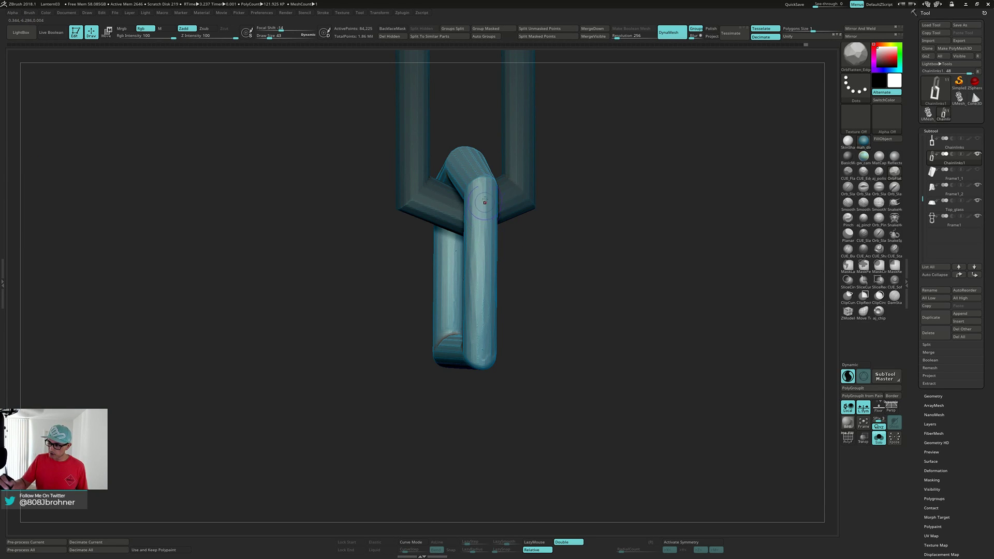
Flatten the lower link's long side around its outer face and up to the shoulder corner, without symmetry.
right_click_drag(487, 276, 489, 263)
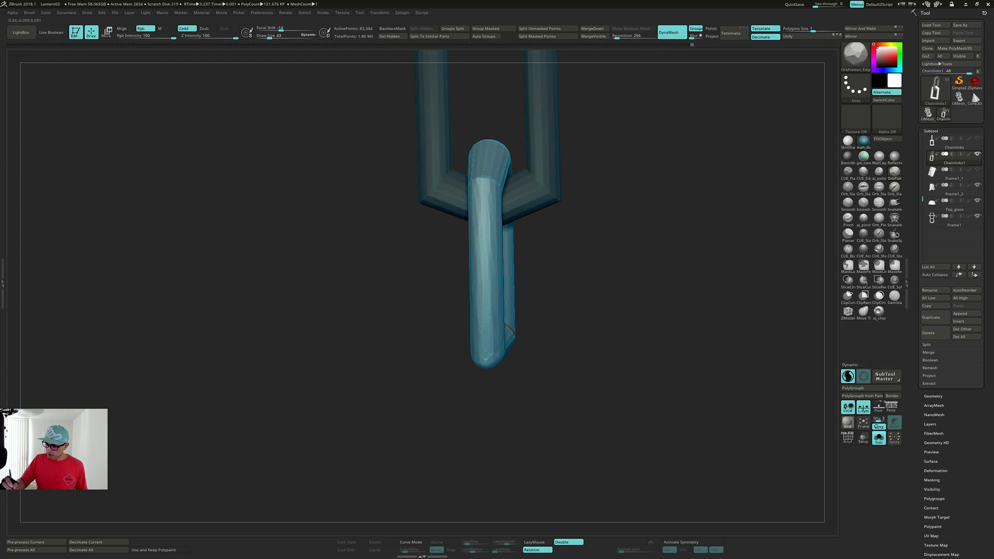
right_click_drag(491, 314, 523, 306)
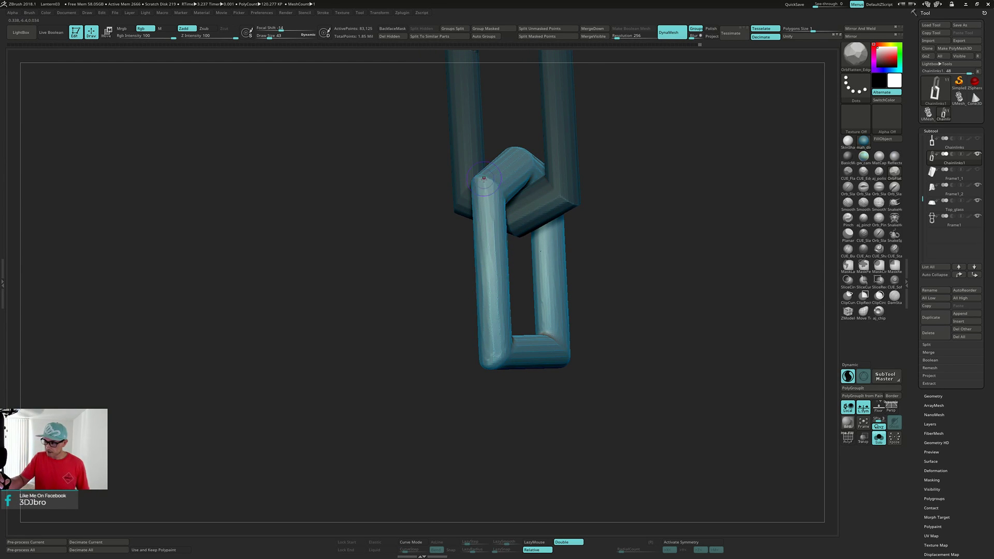
right_click_drag(495, 181, 485, 187)
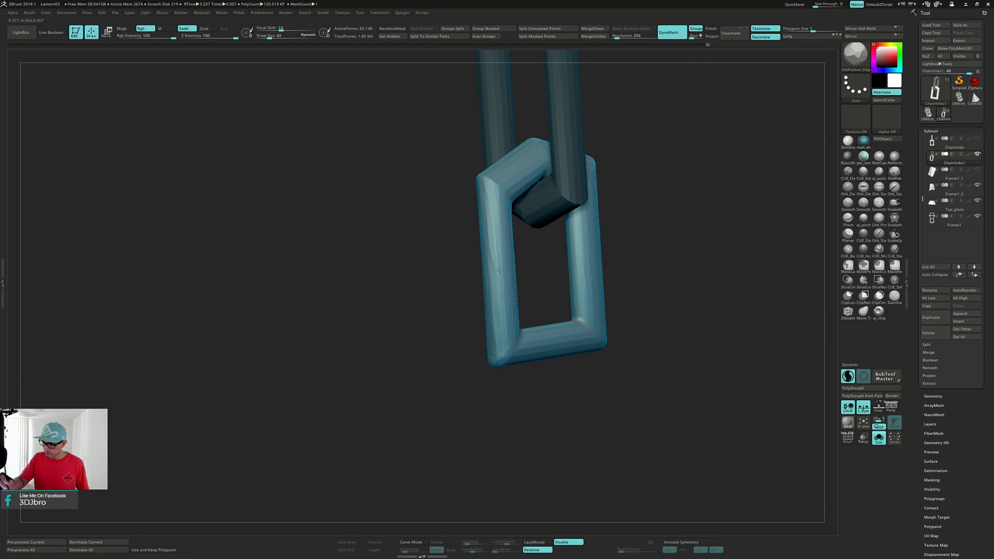
Show the whole lantern to check how the worn chain link looks against it.
left_click_drag(629, 293, 650, 302, "ctrl")
left_click_drag(650, 301, 635, 149)
key("alt+s")
mouse_move(623, 224)
left_mouse_down()
mouse_move(644, 222)
mouse_move(638, 237)
mouse_move(637, 224)
left_mouse_up()
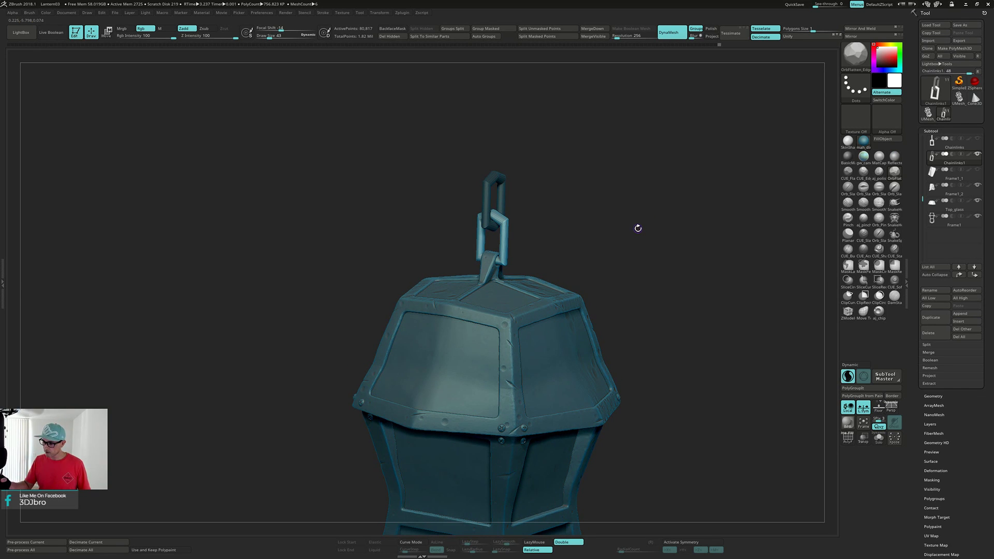
Select the hPolish brush and isolate the chain links with symmetry turned on.
key("b")
key("h")
key("p")
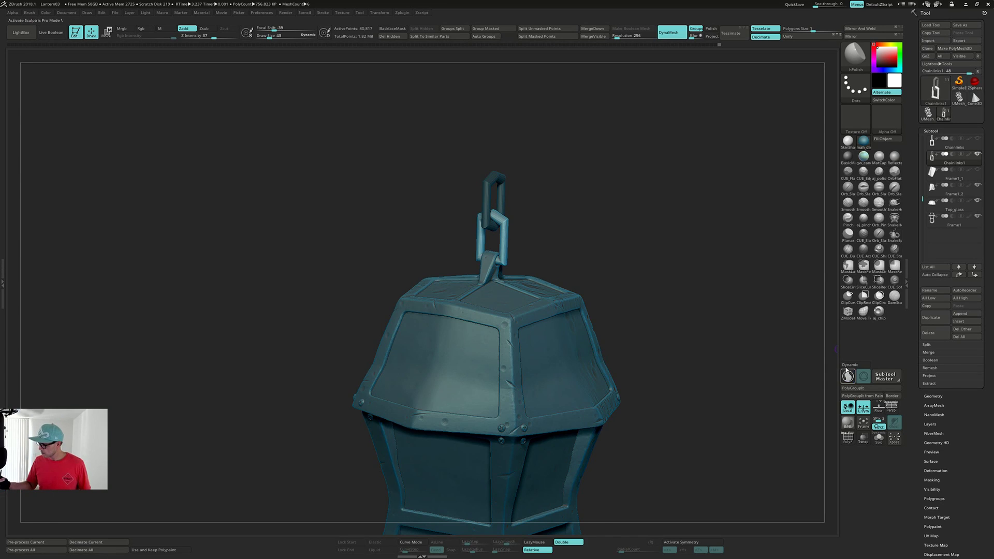
left_click_drag(642, 221, 655, 396, "alt")
left_click(623, 300)
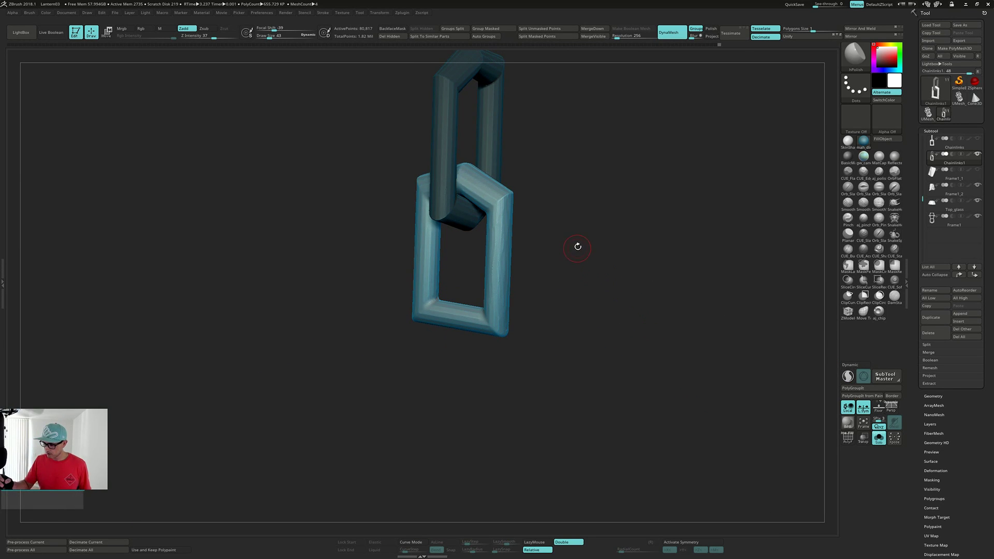
left_click_drag(574, 228, 521, 248, "alt")
key("x")
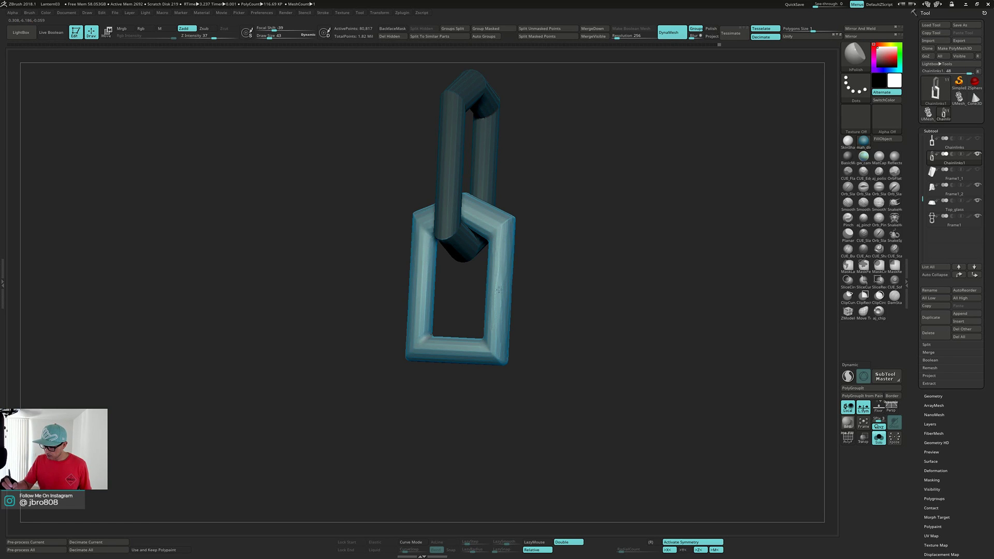
Polish the lower link's long sides and shoulder corners with symmetrical hPolish strokes.
left_click_drag(494, 324, 493, 336)
left_click_drag(580, 318, 531, 306)
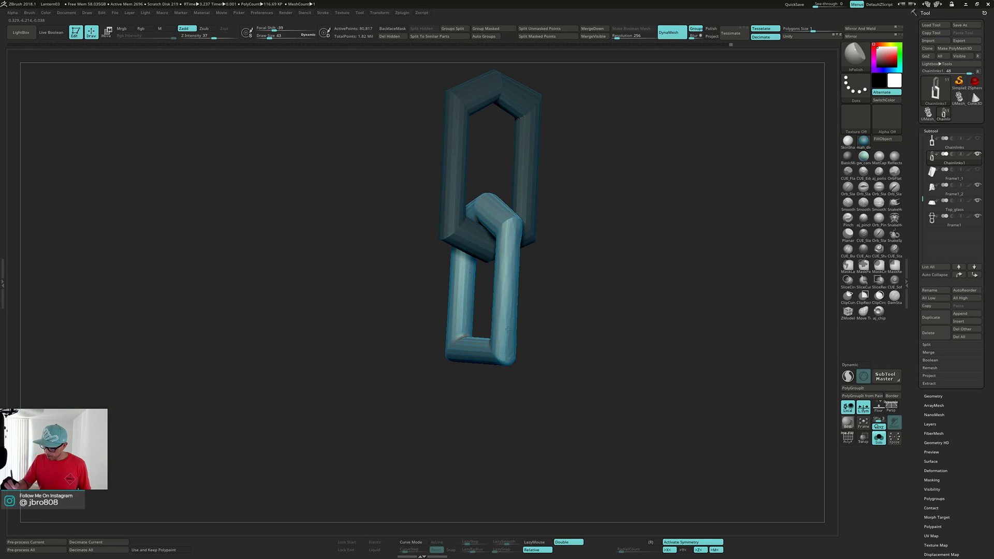
left_click_drag(507, 329, 508, 316)
mouse_move(536, 305)
left_mouse_down()
mouse_move(580, 291)
mouse_move(572, 305)
mouse_move(530, 298)
left_mouse_up()
left_click_drag(493, 331, 495, 300)
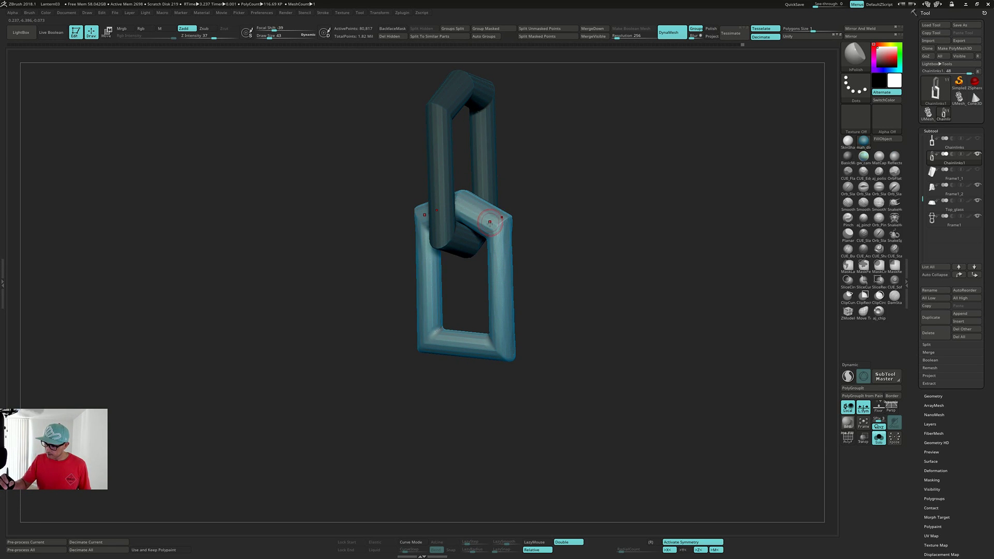
left_click_drag(503, 197, 509, 217)
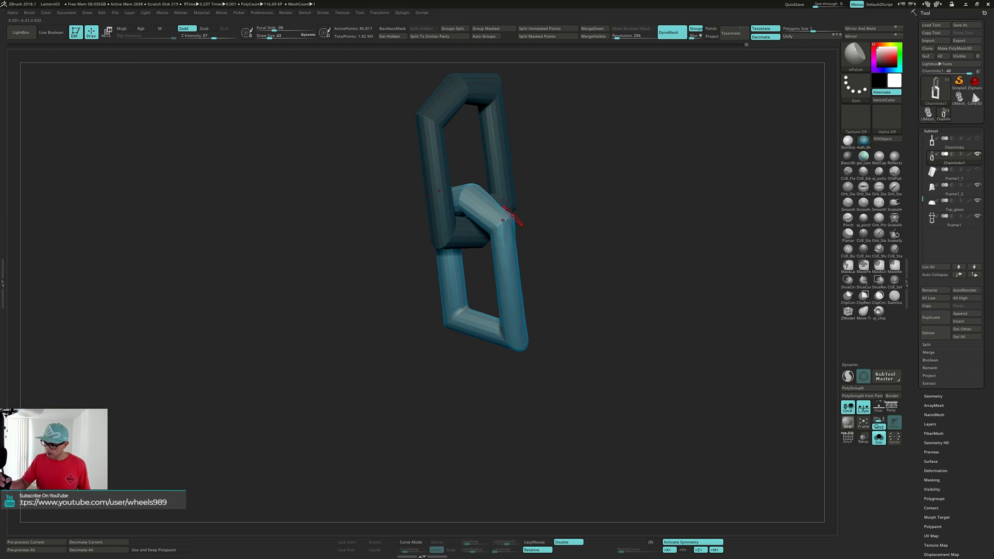
Isolate the lower link by itself and polish its shoulders and the slanted bars of its pointed end.
left_click(506, 226, "ctrl+shift")
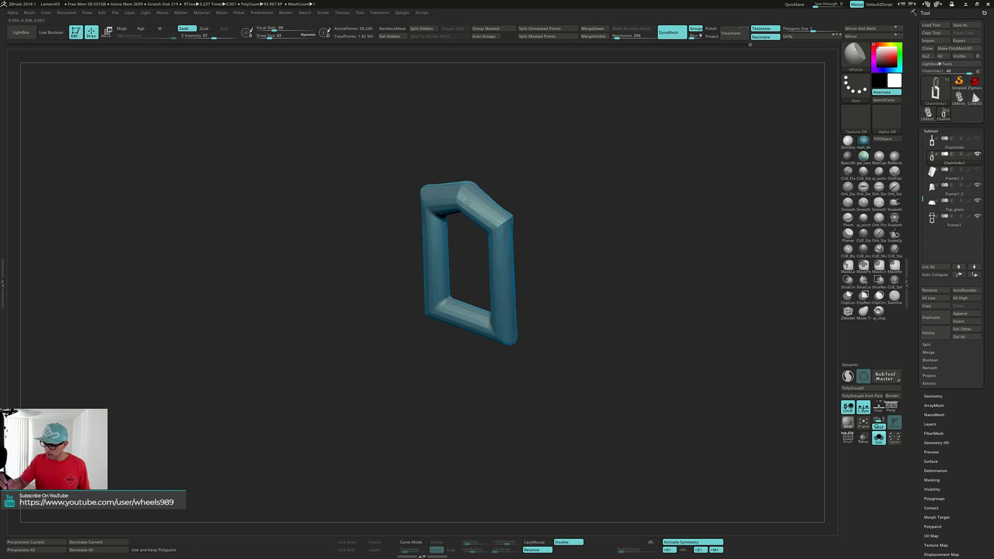
left_click_drag(468, 202, 465, 195)
left_click_drag(508, 200, 511, 218)
right_click_drag(482, 206, 489, 174)
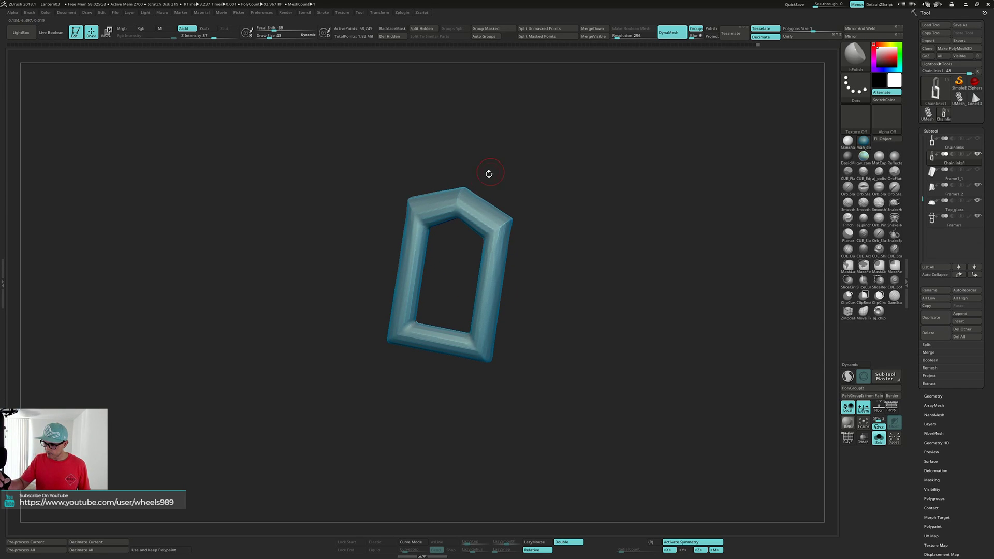
right_click_drag(473, 211, 481, 223)
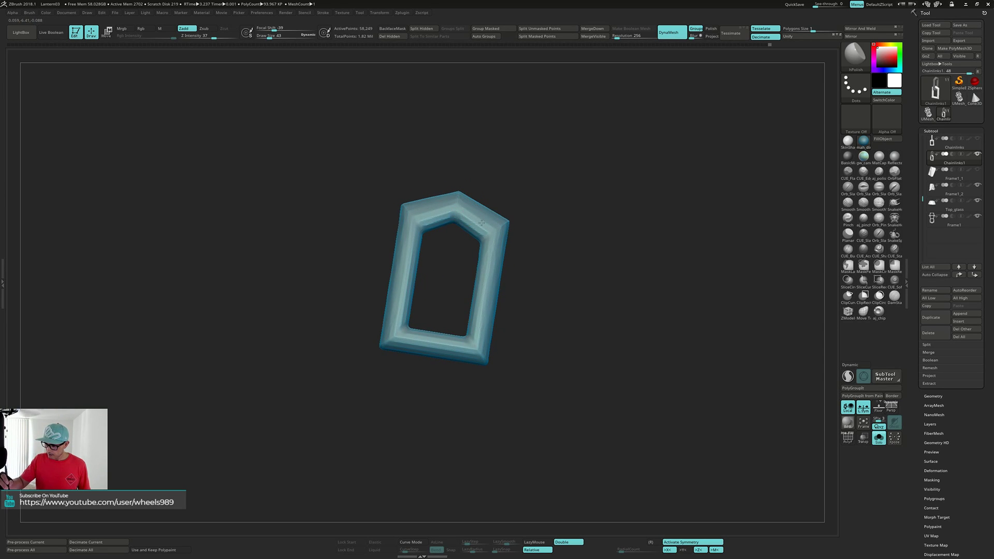
Polish the inner edges of the lower link's pointed end and the adjoining broad faces.
mouse_move(473, 184)
right_mouse_down()
mouse_move(476, 224)
mouse_move(487, 208)
mouse_move(506, 223)
mouse_move(484, 280)
right_mouse_up()
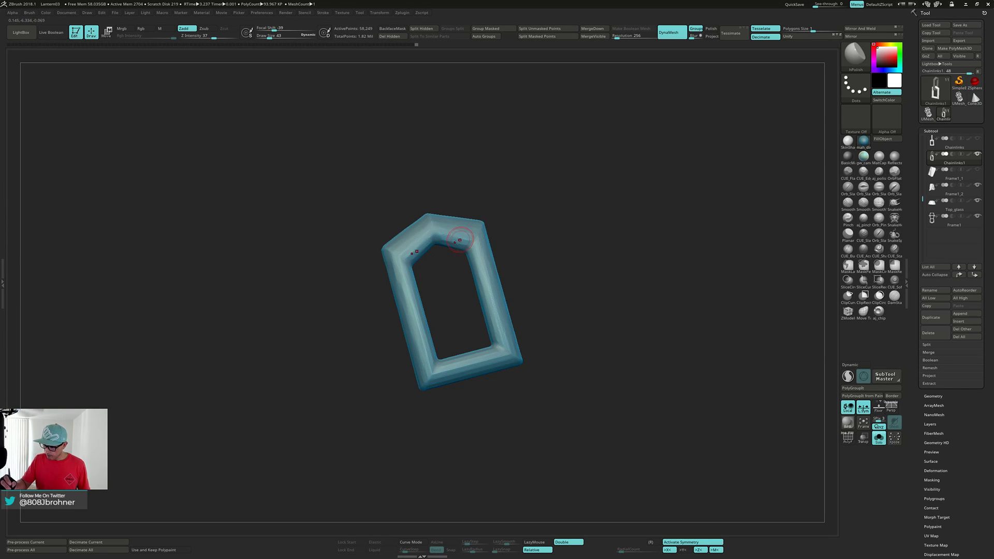
right_click_drag(470, 231, 462, 229)
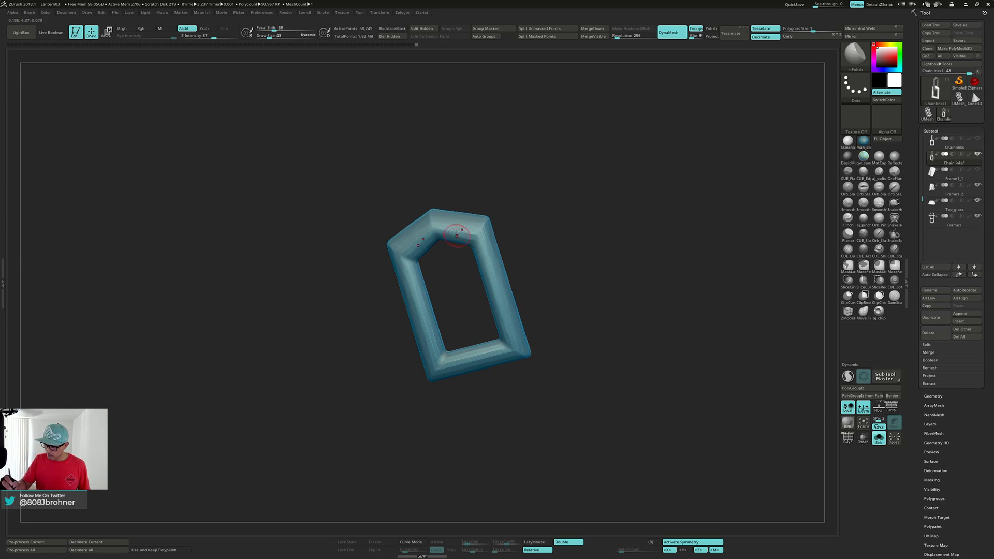
left_click_drag(448, 226, 468, 225)
right_click_drag(468, 224, 486, 259)
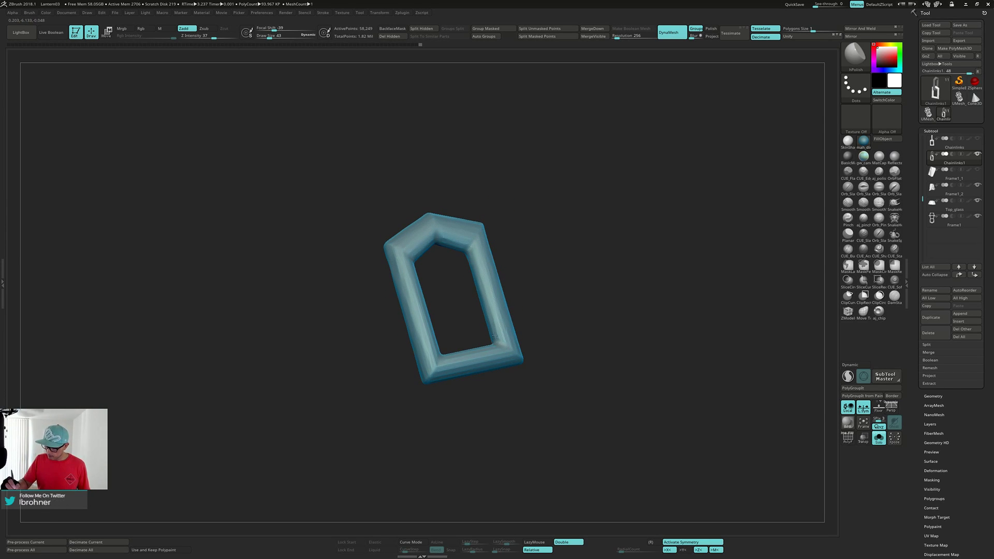
Polish the lower link's bottom corners, long sides and broad face down to the bottom bar.
mouse_move(495, 335)
right_mouse_down()
mouse_move(529, 295)
mouse_move(479, 277)
mouse_move(490, 254)
mouse_move(509, 278)
mouse_move(441, 321)
right_mouse_up()
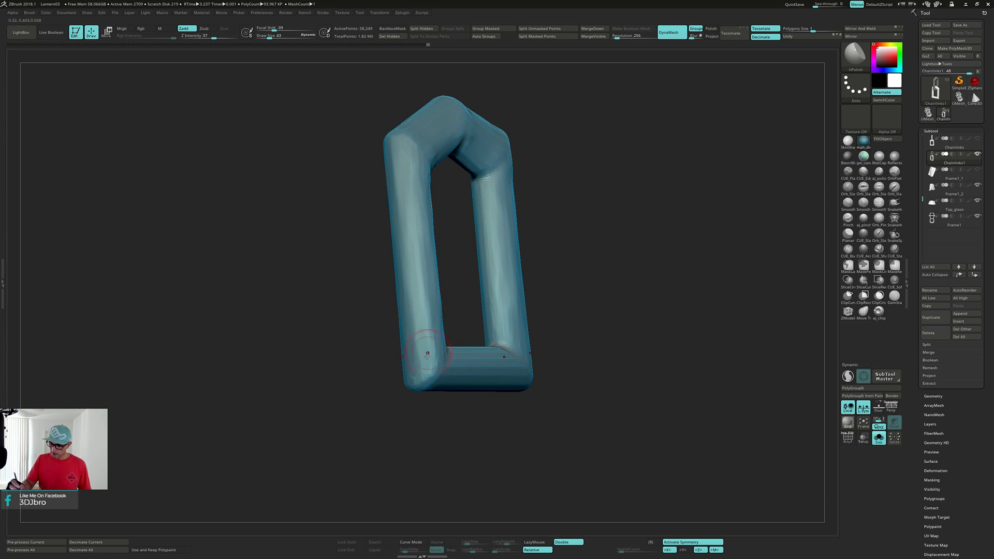
right_click_drag(427, 375, 467, 263)
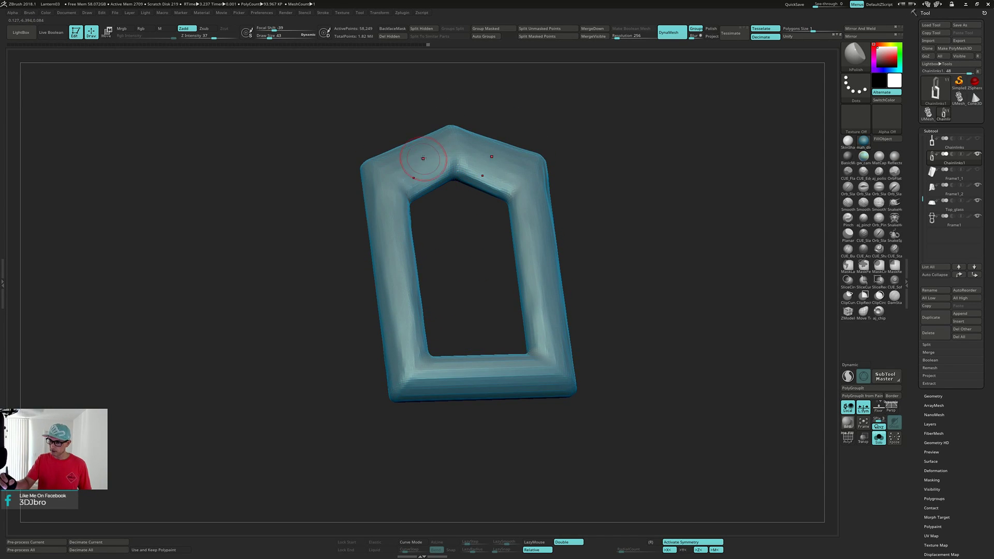
right_click_drag(422, 201, 433, 382)
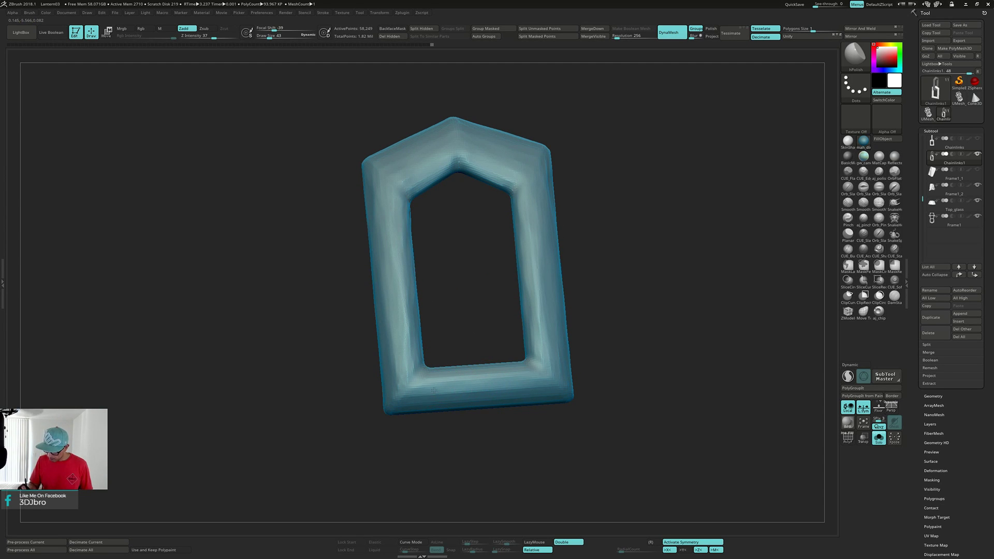
left_click_drag(433, 390, 469, 388)
right_click_drag(506, 400, 509, 371, "ctrl")
left_click_drag(547, 381, 773, 378)
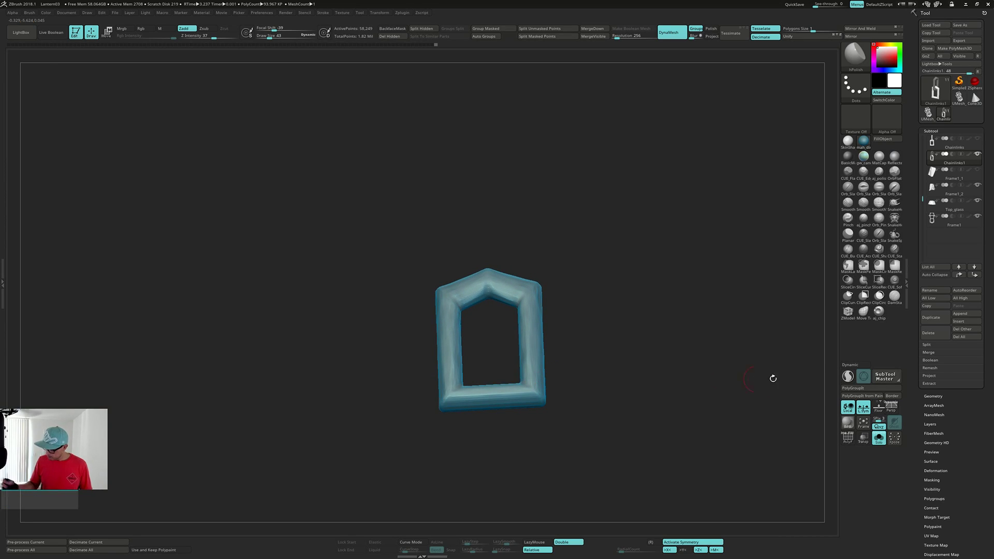
Unhide the upper link and turn on Sculptris Pro mode for the hPolish brush.
left_click(848, 377)
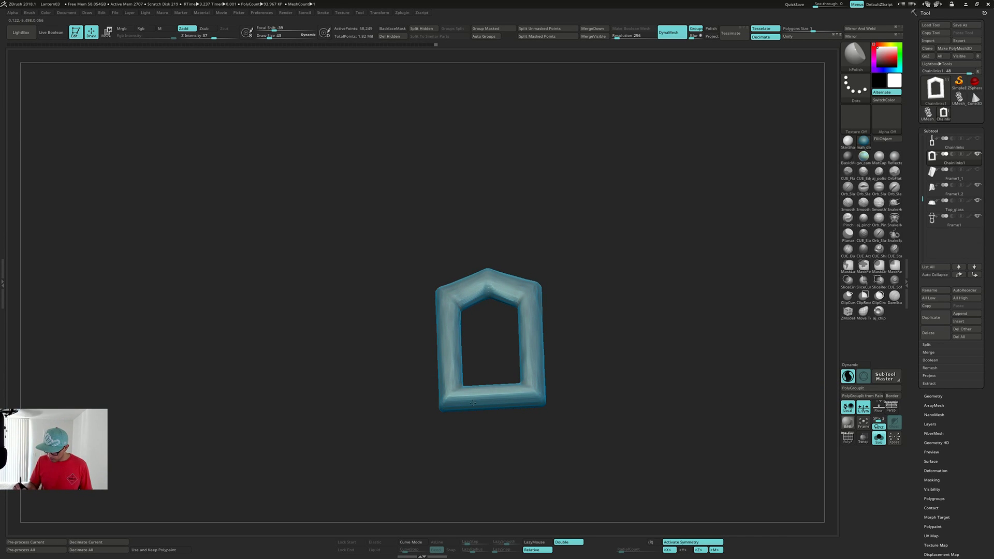
left_click(473, 402)
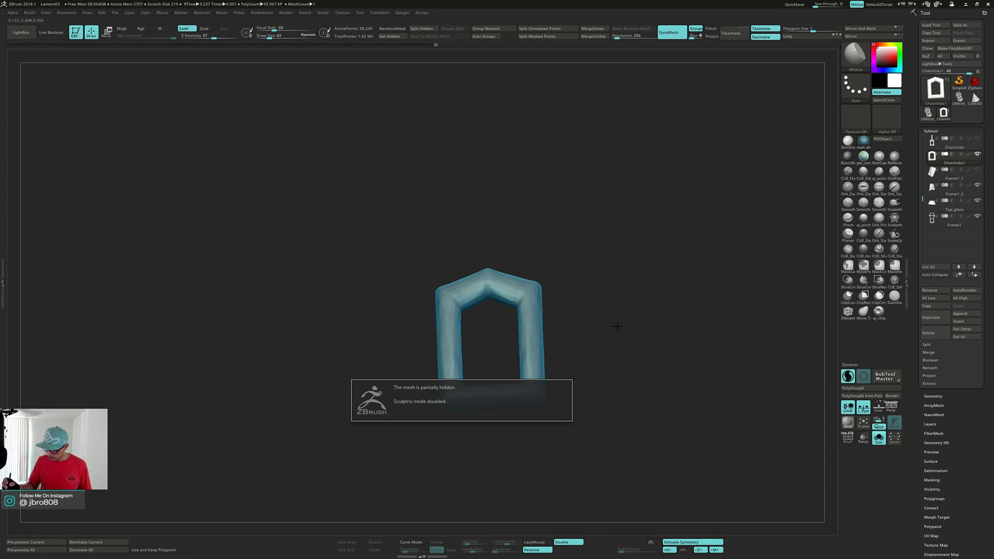
left_click(627, 325, "ctrl+shift")
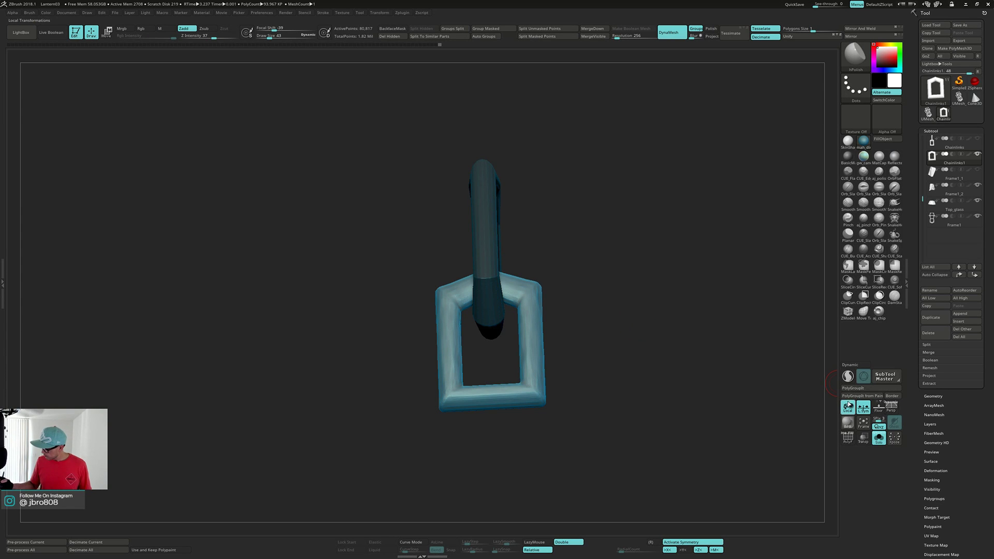
left_click(848, 376)
Smooth and polish the lower link's bottom bar on its front and underside with Sculptris Pro.
mouse_move(634, 348)
left_mouse_down()
mouse_move(624, 352)
mouse_move(644, 376)
mouse_move(596, 371)
mouse_move(534, 386)
mouse_move(469, 378)
mouse_move(485, 357)
mouse_move(497, 382)
left_mouse_up()
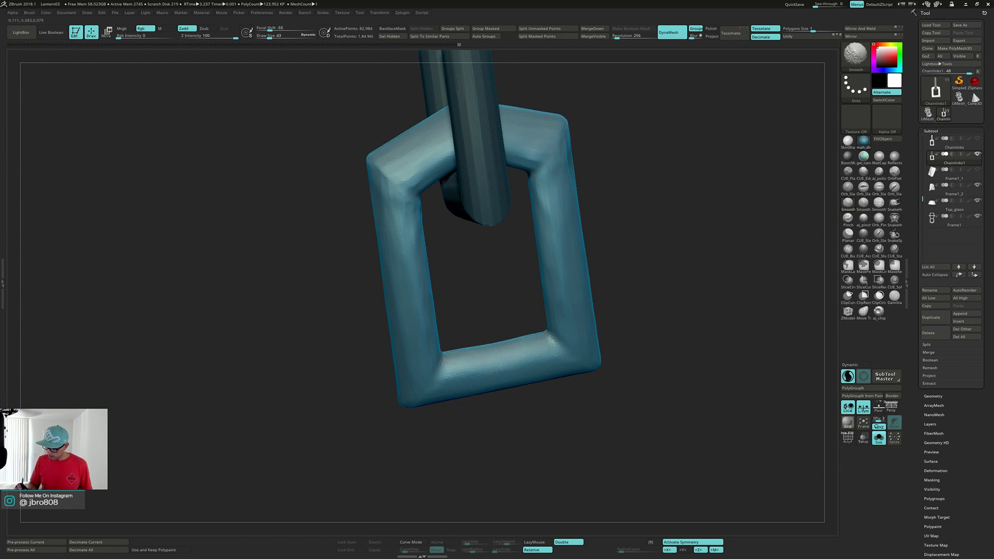
right_click_drag(498, 382, 461, 382)
left_click_drag(454, 399, 513, 387, "shift")
right_click_drag(515, 386, 569, 373)
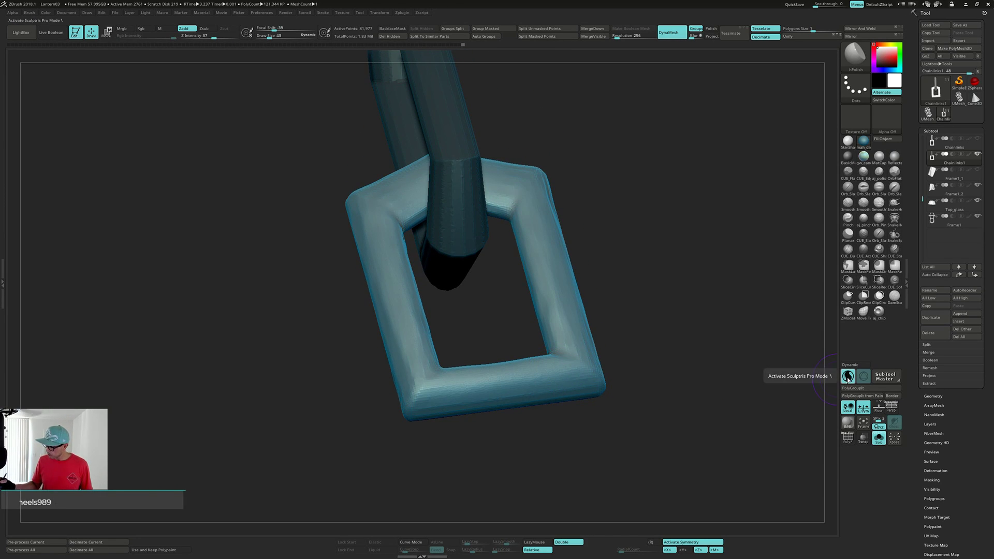
left_click_drag(464, 395, 515, 393)
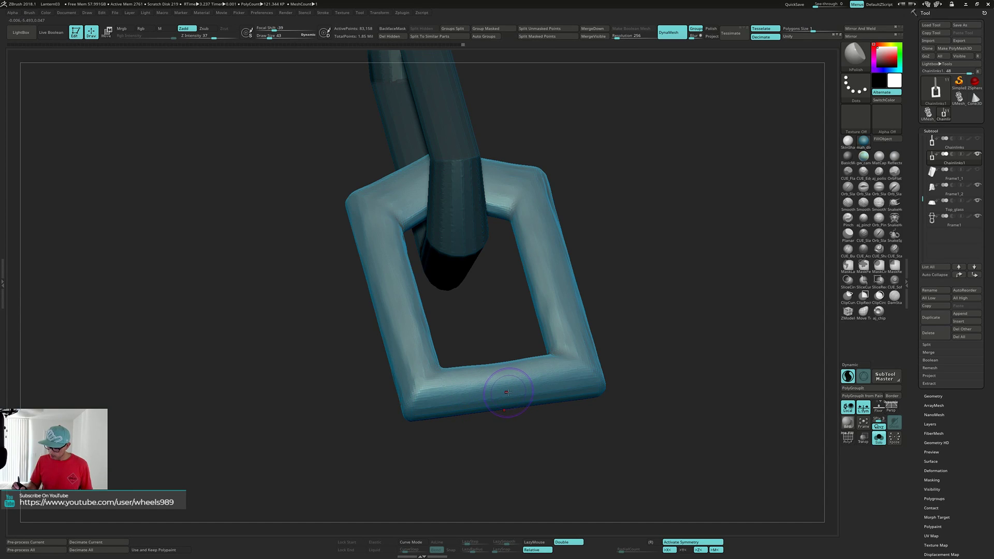
right_click_drag(516, 390, 451, 409)
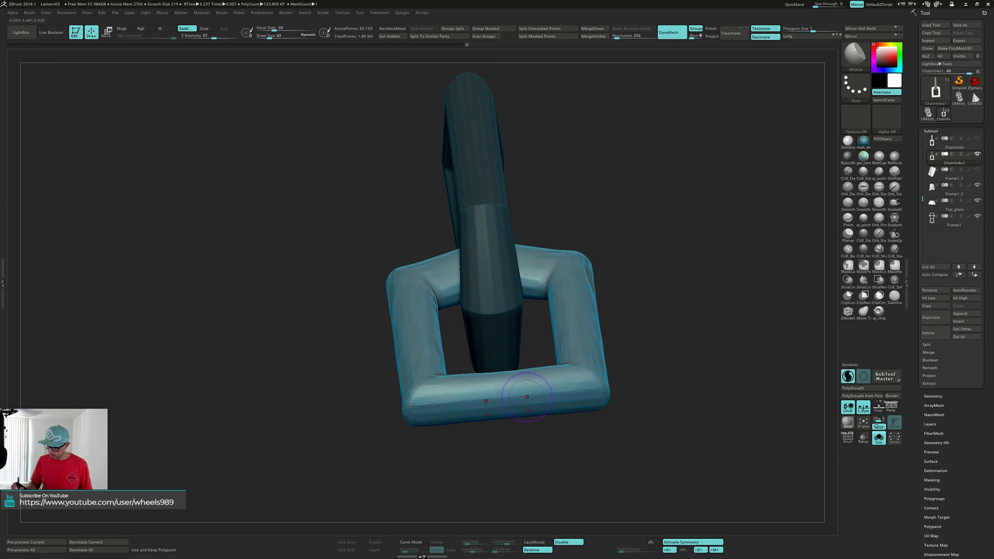
left_click_drag(464, 409, 555, 397, "shift")
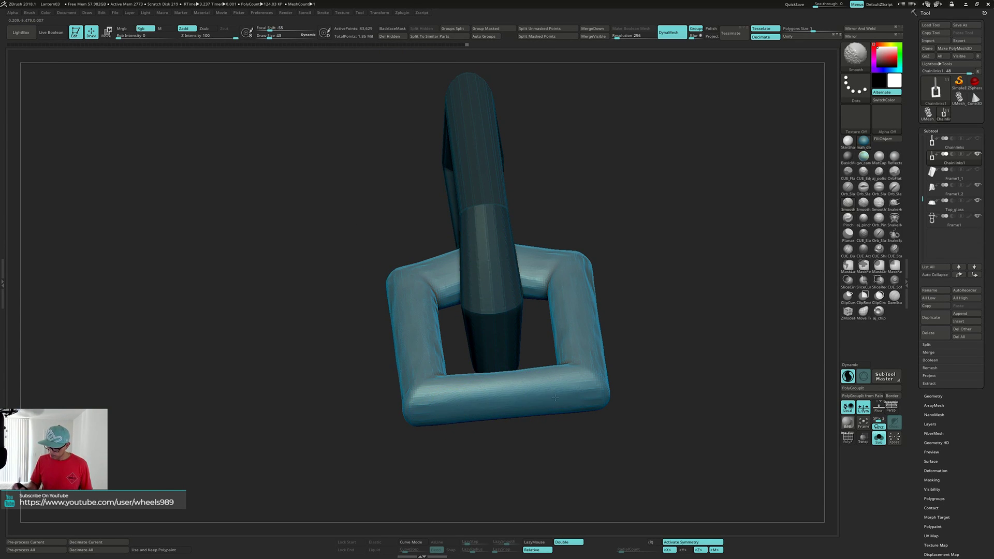
Isolate and mask the lower link, and show both links again with only the upper one unmasked.
right_click_drag(459, 398, 646, 296)
right_click_drag(655, 212, 695, 226)
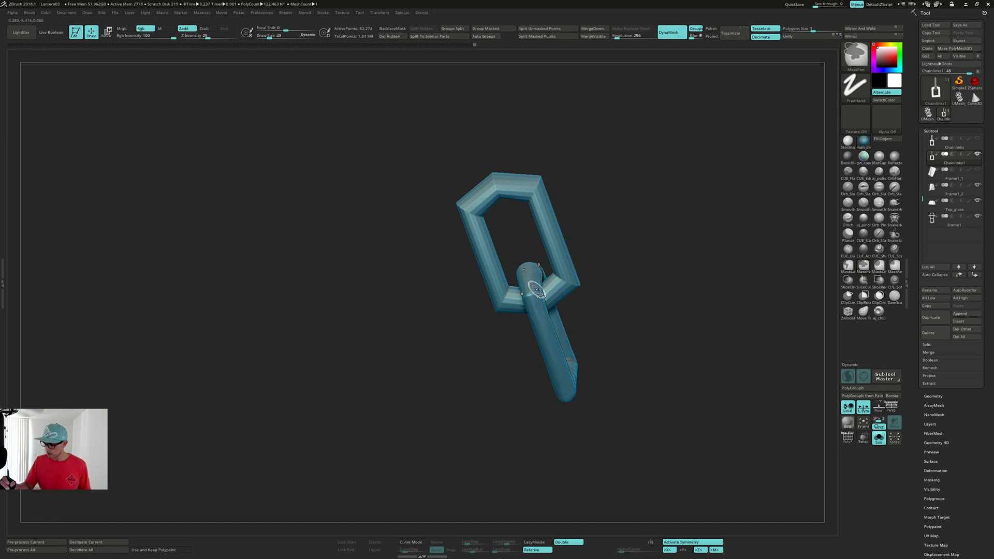
left_click(536, 296, "ctrl+shift")
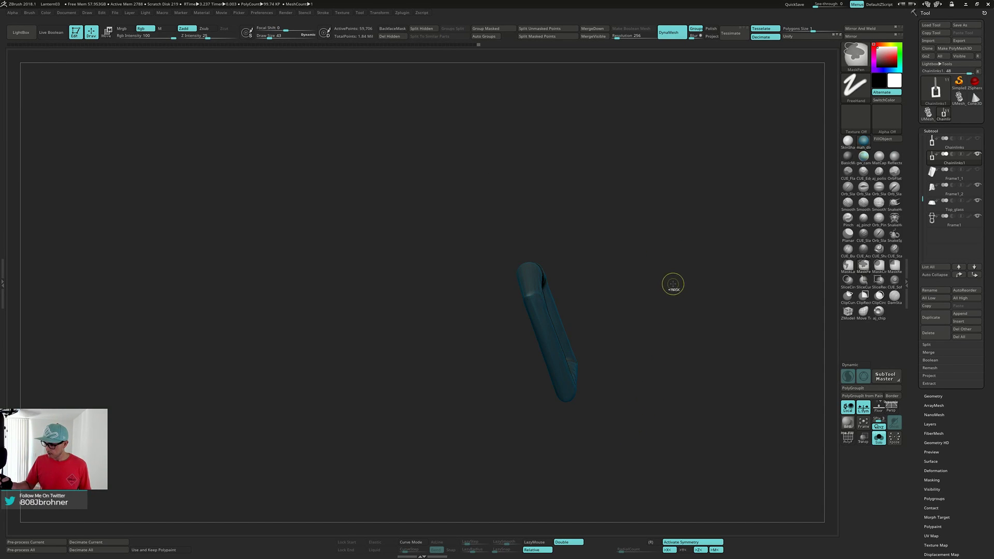
left_click(677, 278, "ctrl+shift")
Polish the upper link's broad faces along both long sides with symmetrical hPolish strokes.
right_click_drag(666, 259, 606, 282)
mouse_move(509, 209)
right_mouse_down()
mouse_move(510, 194)
mouse_move(509, 217)
right_mouse_up()
key("shift")
key("shift")
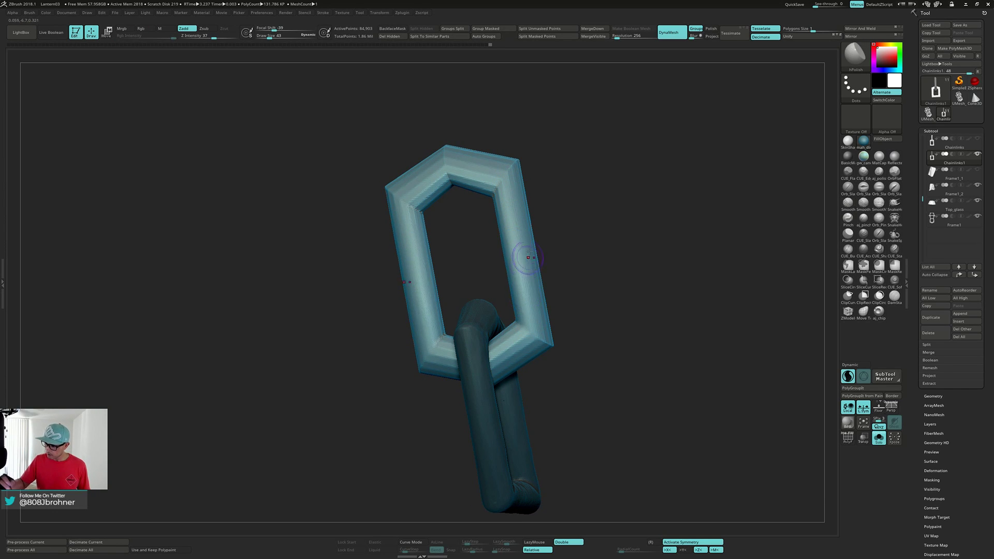
right_click_drag(528, 321, 524, 191)
right_click_drag(541, 265, 570, 199)
Smooth the corner at the upper link's top point and the adjoining slanted bars.
left_click_drag(460, 175, 451, 165, "shift")
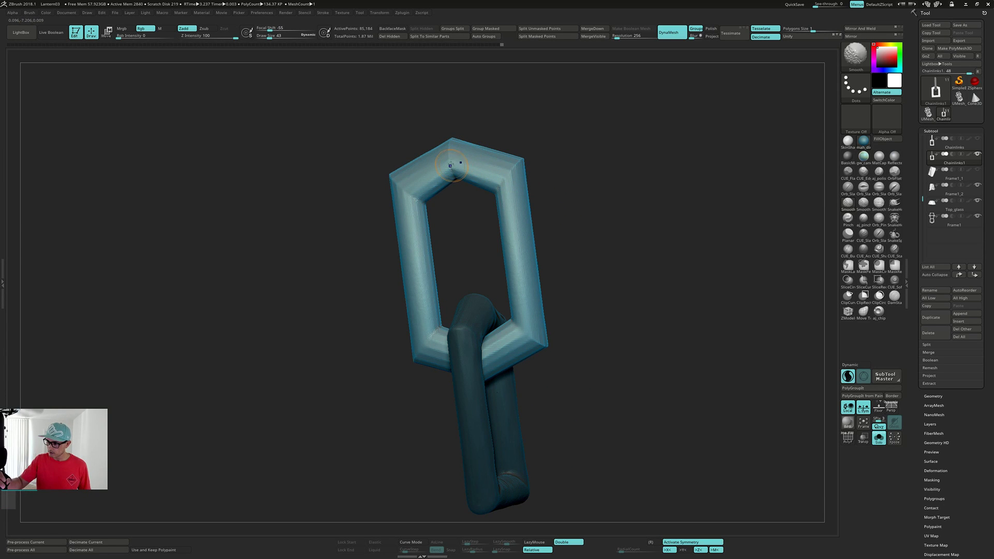
right_click_drag(473, 161, 474, 127)
mouse_move(458, 169)
left_mouse_down("shift")
mouse_move(456, 159)
mouse_move(472, 163)
left_mouse_up("shift")
right_click_drag(471, 163, 470, 200)
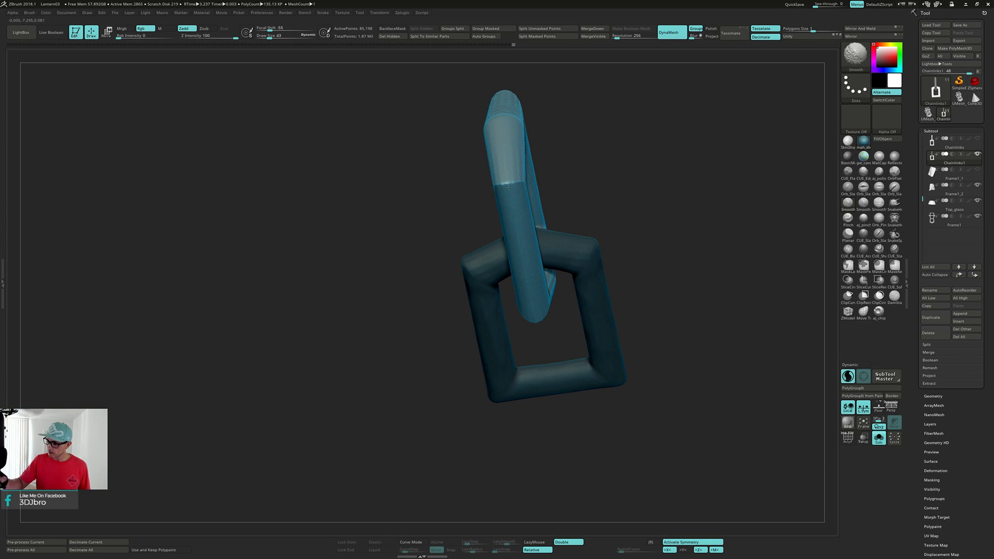
Smooth and polish the upper link's outer side and the corner into its lower slanted bar.
mouse_move(530, 120)
right_mouse_down()
mouse_move(531, 217)
mouse_move(490, 133)
mouse_move(503, 277)
right_mouse_up()
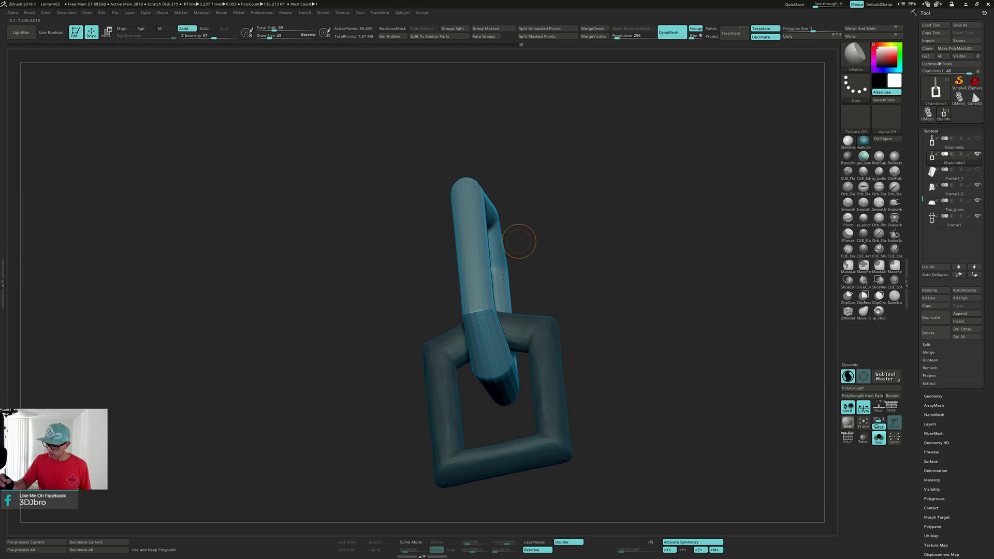
key("shift")
mouse_move(496, 330)
right_mouse_down("shift")
mouse_move(533, 293)
mouse_move(617, 264)
mouse_move(621, 333)
mouse_move(581, 387)
right_mouse_up("shift")
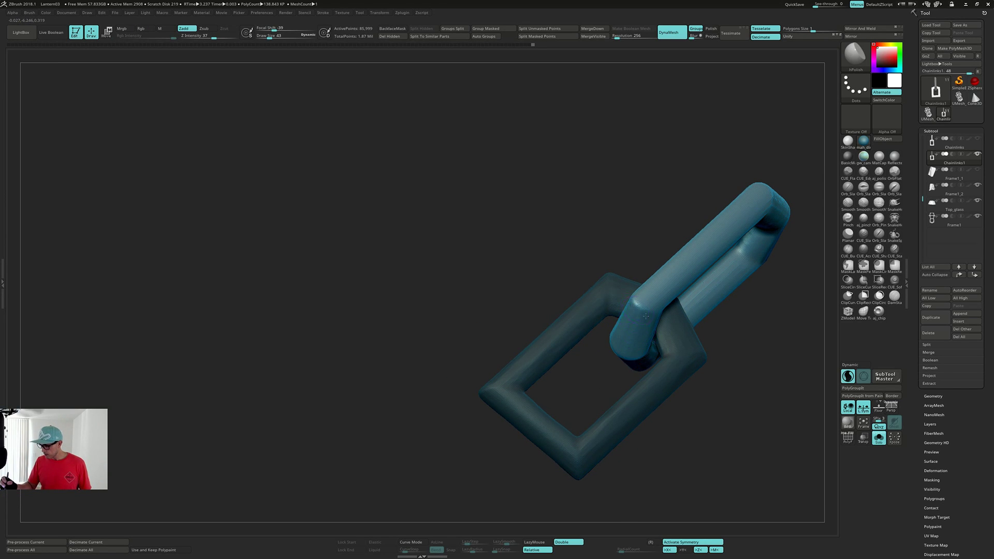
Polish the upper link's two upper side corners with symmetrical hPolish strokes.
mouse_move(647, 343)
right_mouse_down()
mouse_move(690, 295)
mouse_move(632, 307)
mouse_move(588, 291)
right_mouse_up()
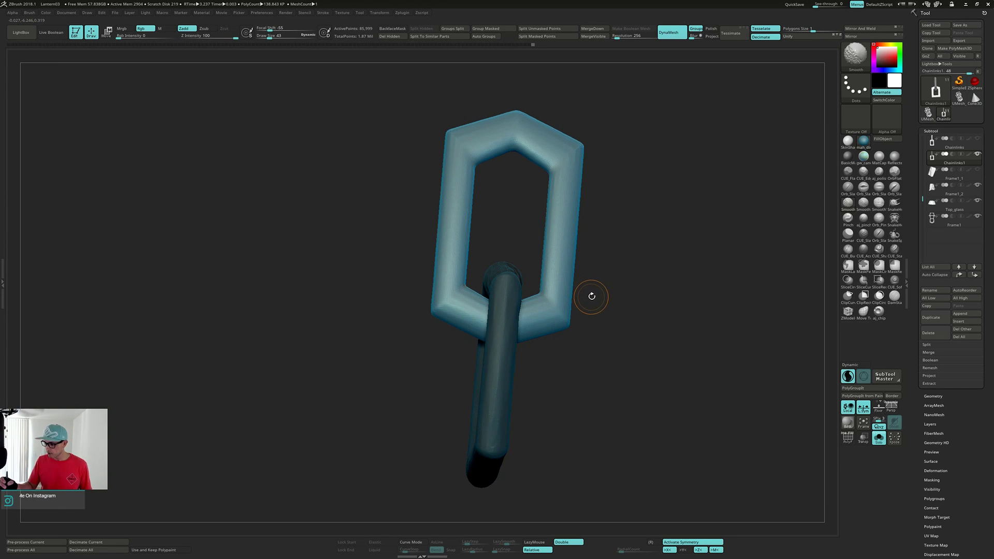
right_click(592, 301)
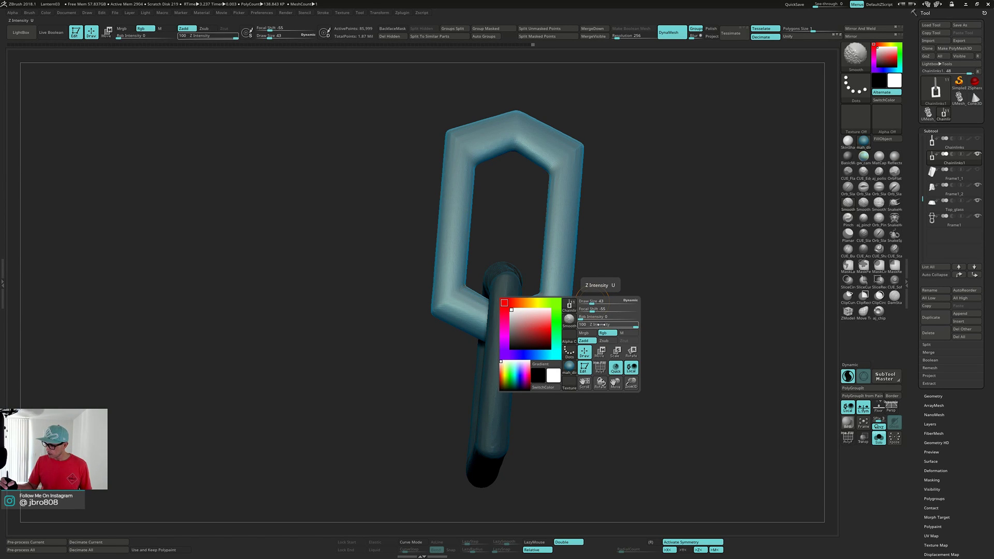
left_click(600, 325)
right_click_drag(600, 325, 570, 208)
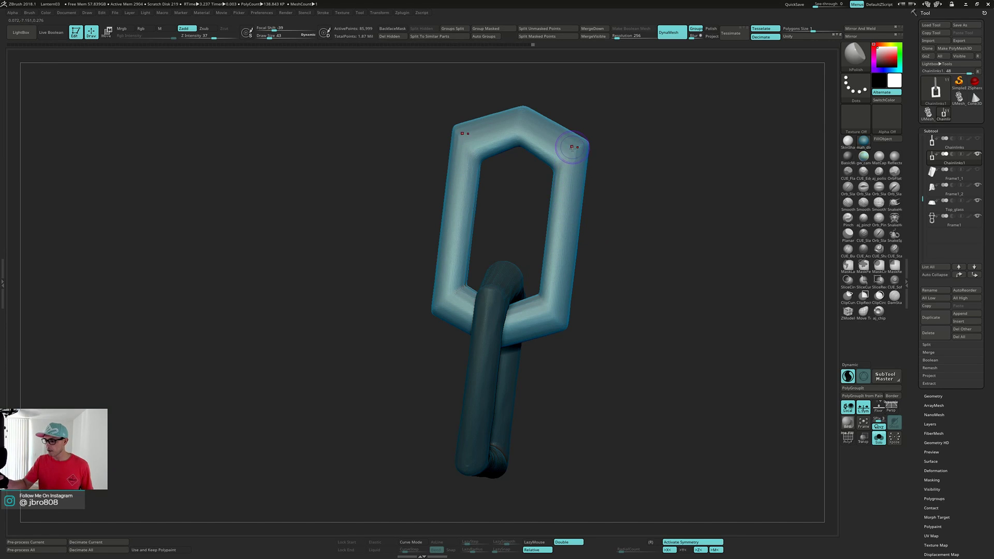
right_click_drag(572, 148, 561, 154)
left_click_drag(588, 123, 595, 138, "ctrl")
right_click_drag(588, 147, 599, 137)
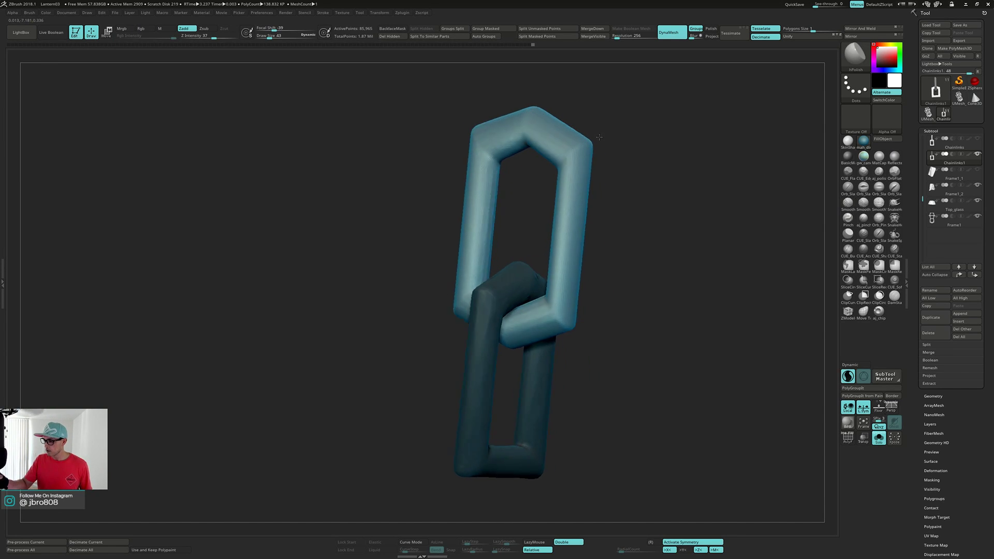
Polish and smooth the upper link's lower inner corners and slanted bars around the joint with the lower link.
right_click_drag(579, 218, 547, 284)
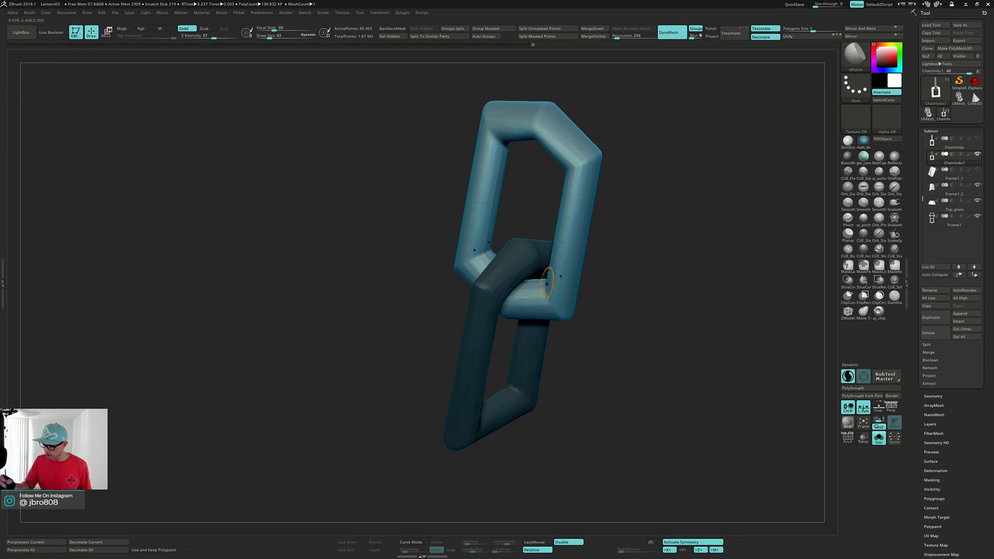
left_click_drag(547, 284, 535, 287)
right_click_drag(537, 284, 517, 305)
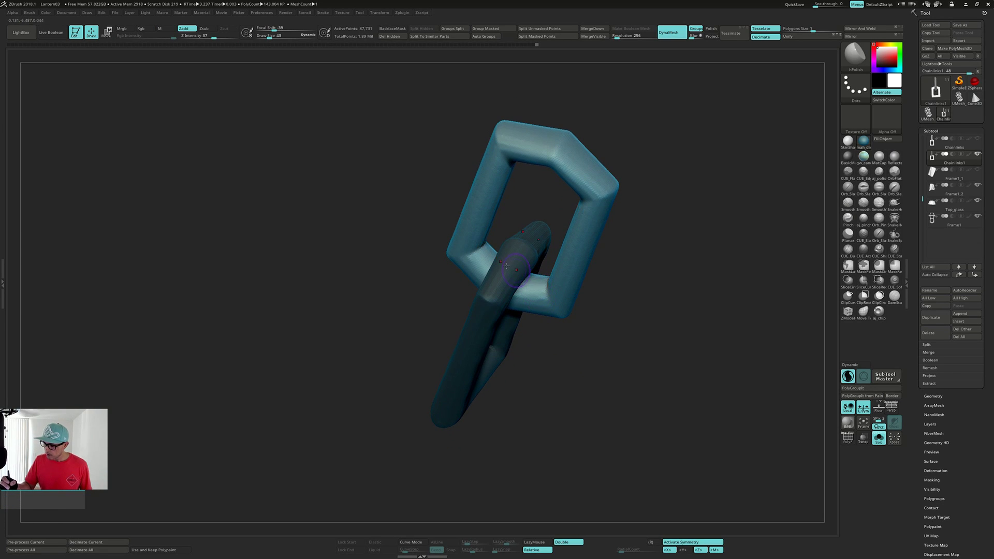
left_click_drag(508, 220, 517, 231, "ctrl")
right_click_drag(523, 248, 521, 220)
left_click_drag(519, 311, 535, 282, "shift")
right_click_drag(541, 280, 638, 280)
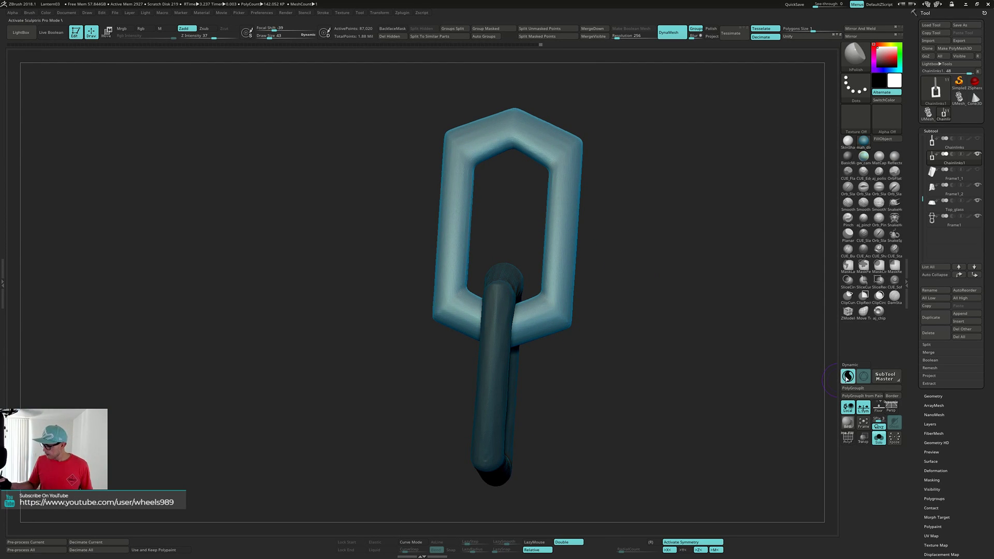
Turn off Sculptris Pro mode and clear the mask from the lower link.
left_click(850, 378)
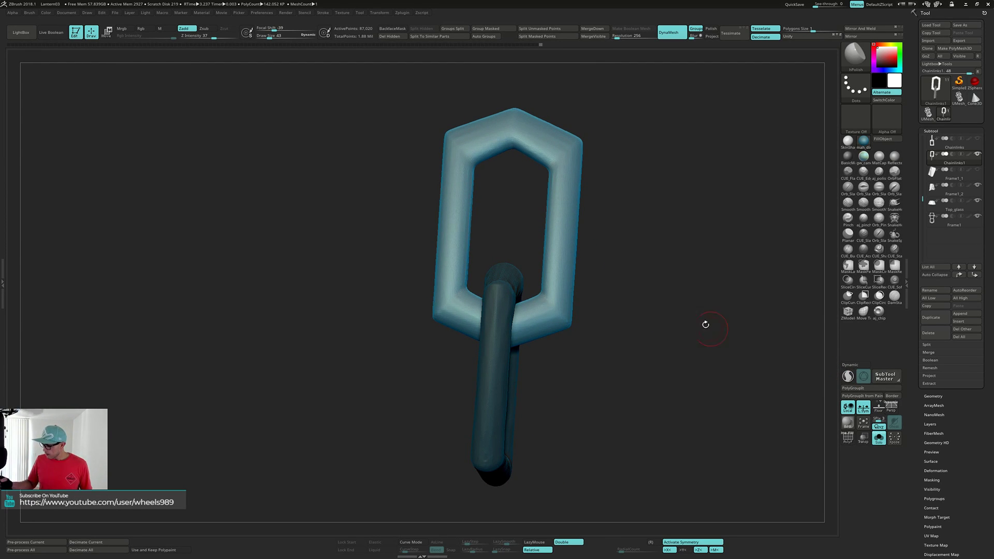
left_click_drag(650, 288, 641, 265, "ctrl")
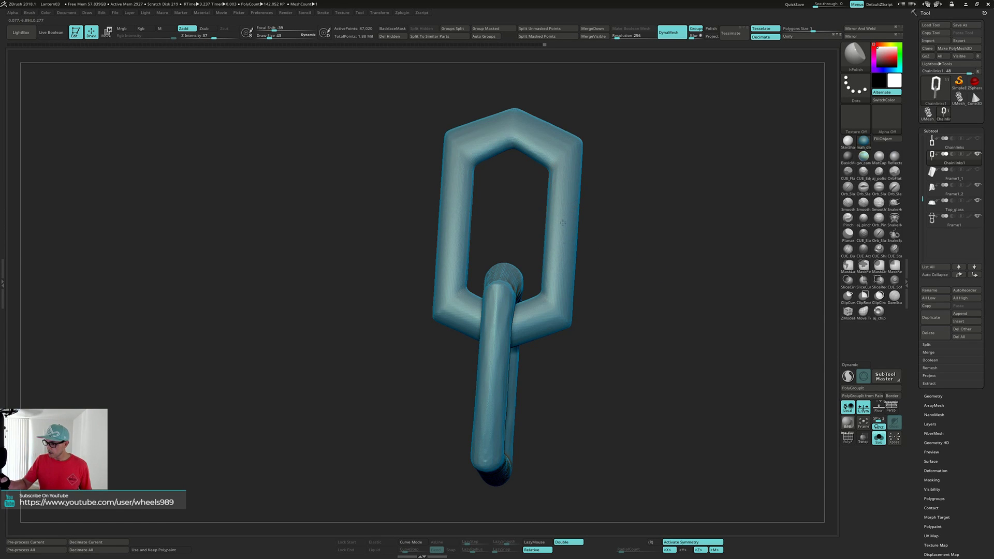
right_click_drag(564, 179, 570, 216)
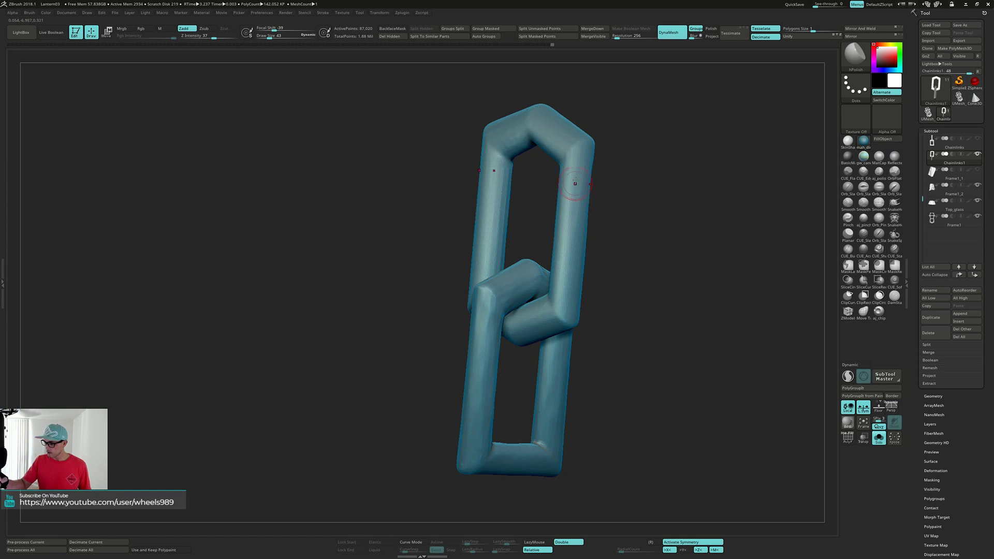
Examine the isolated chain links from several angles and show the complete lantern again.
right_click_drag(575, 183, 570, 211)
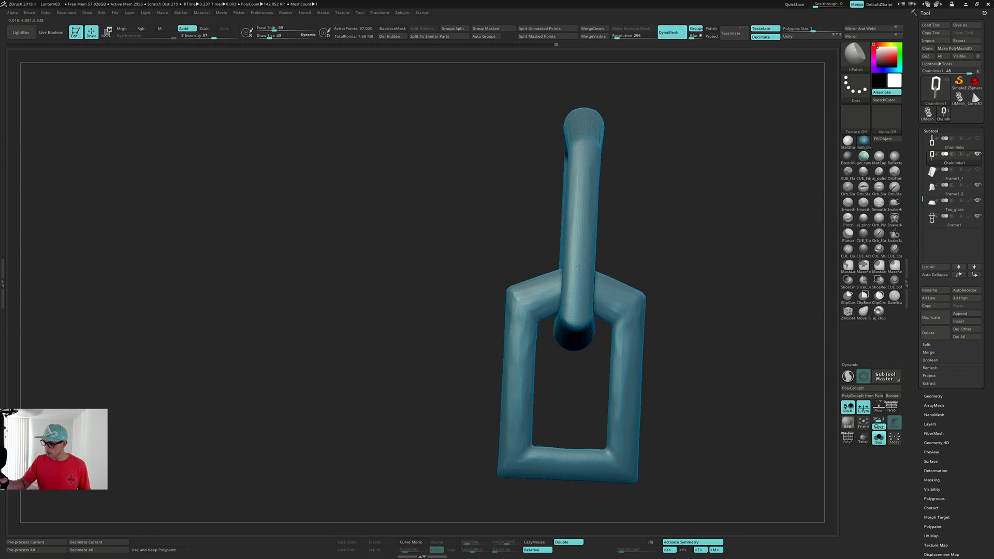
right_click_drag(573, 300, 605, 250)
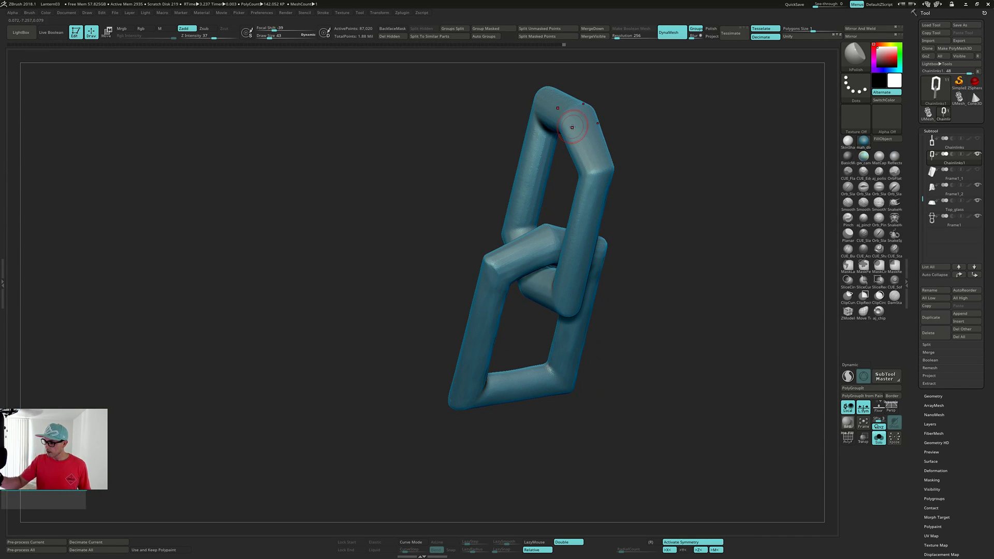
right_click_drag(599, 123, 617, 148)
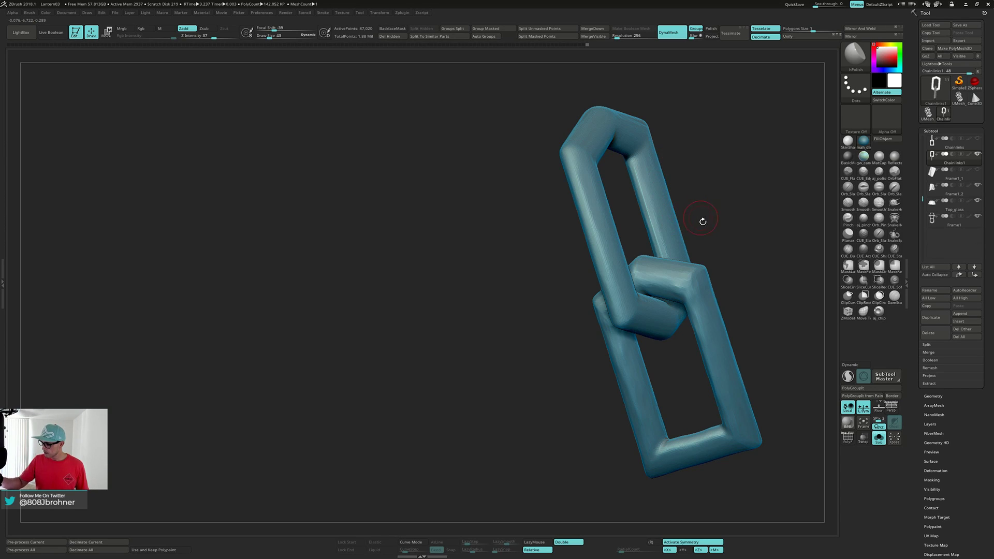
right_click_drag(702, 221, 734, 225)
right_click_drag(734, 225, 554, 256, "ctrl")
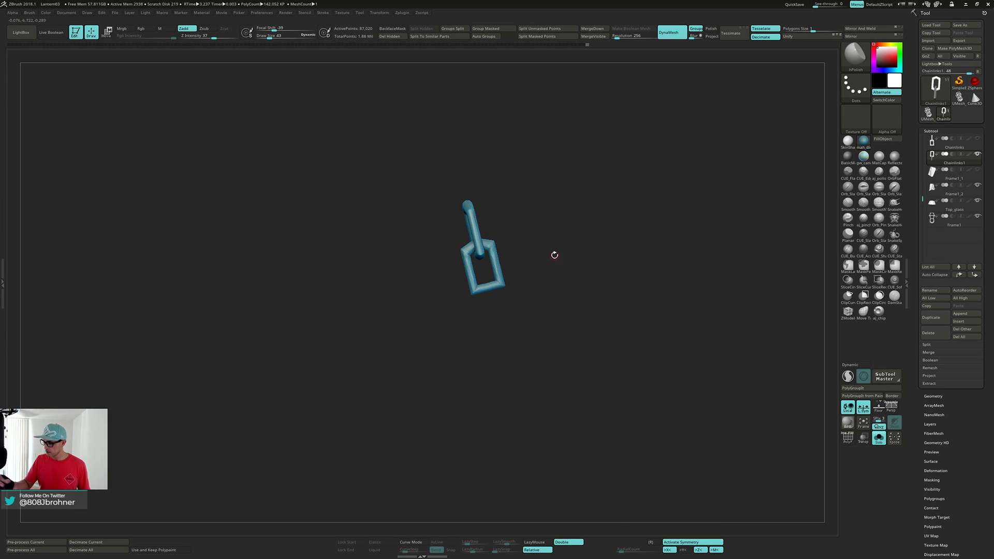
key("alt+s")
mouse_move(611, 266)
right_mouse_down()
mouse_move(667, 244)
mouse_move(634, 255)
mouse_move(619, 212)
mouse_move(630, 289)
mouse_move(605, 223)
mouse_move(570, 278)
mouse_move(555, 278)
mouse_move(570, 275)
mouse_move(577, 255)
mouse_move(591, 287)
mouse_move(613, 293)
mouse_move(610, 275)
mouse_move(612, 294)
mouse_move(613, 284)
right_mouse_up()
left_click(847, 423)
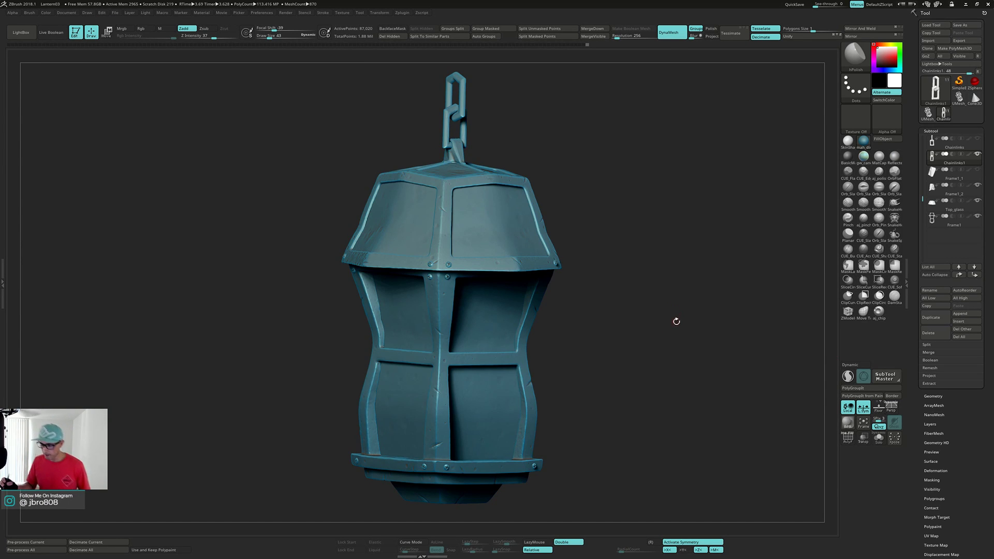
mouse_move(675, 352)
left_mouse_down()
mouse_move(683, 362)
mouse_move(679, 337)
mouse_move(670, 357)
mouse_move(670, 342)
mouse_move(661, 348)
left_mouse_up()
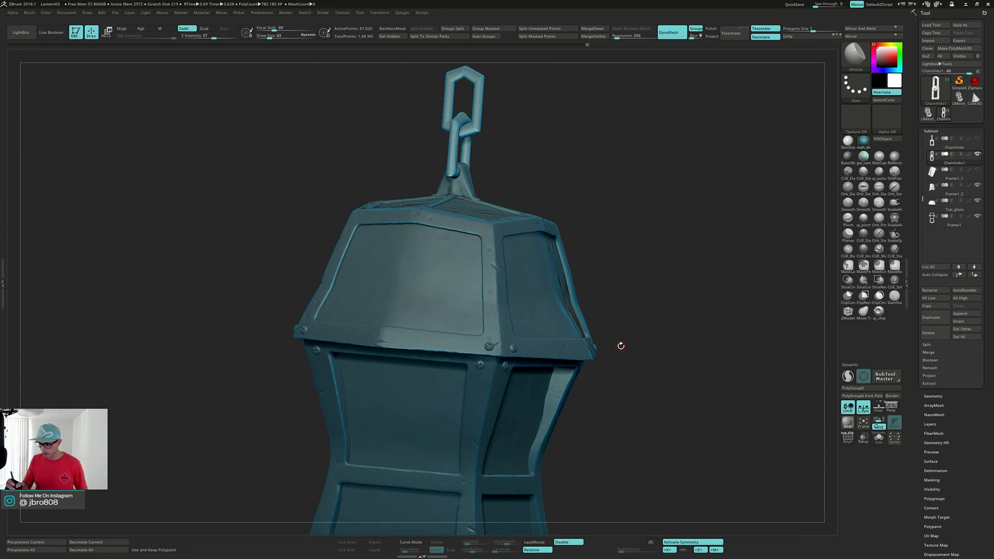
Make the lantern's existing screws the active subtool and choose the IMM ModelKit insert brush.
left_click(513, 348, "alt")
left_click_drag(638, 251, 647, 290)
mouse_move(586, 254)
left_mouse_down()
mouse_move(504, 250)
mouse_move(581, 252)
left_mouse_up()
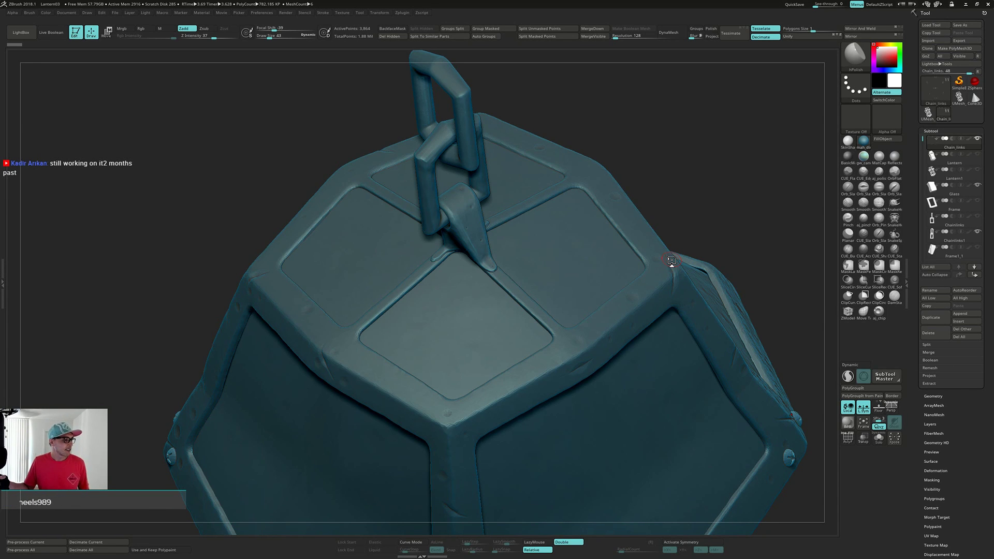
mouse_move(683, 248)
left_mouse_down("alt")
mouse_move(708, 195)
mouse_move(623, 177)
mouse_move(662, 196)
mouse_move(655, 228)
left_mouse_up("alt")
key("b")
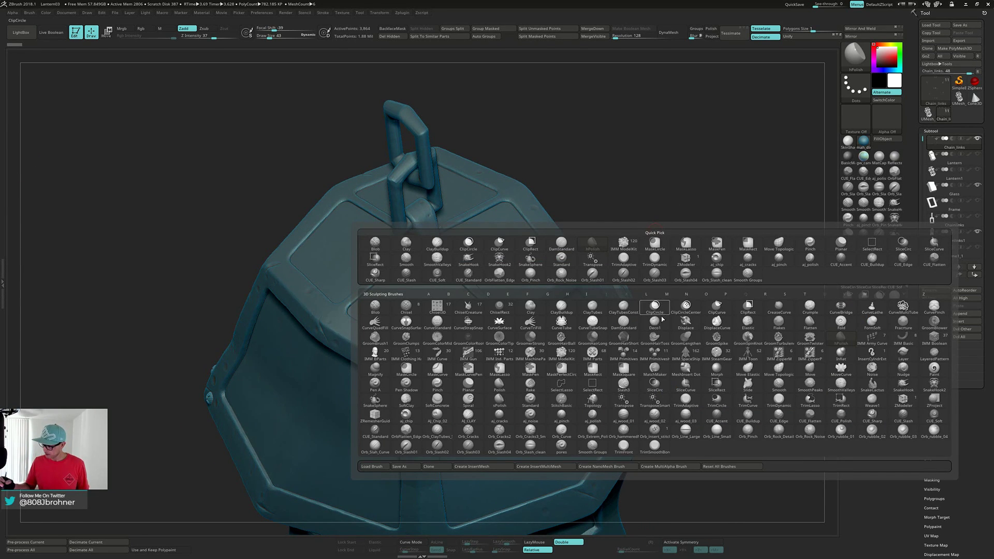
mouse_move(568, 356)
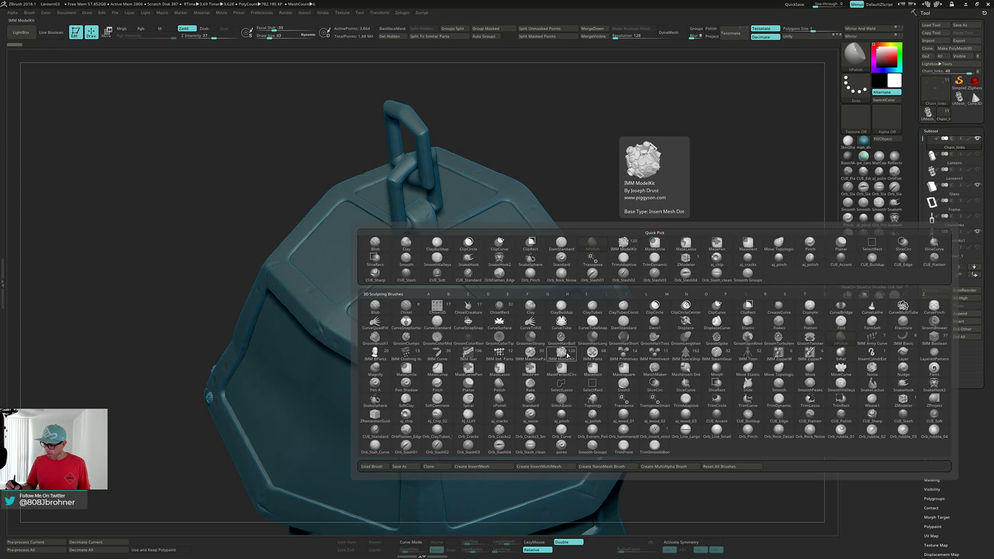
left_click(567, 356)
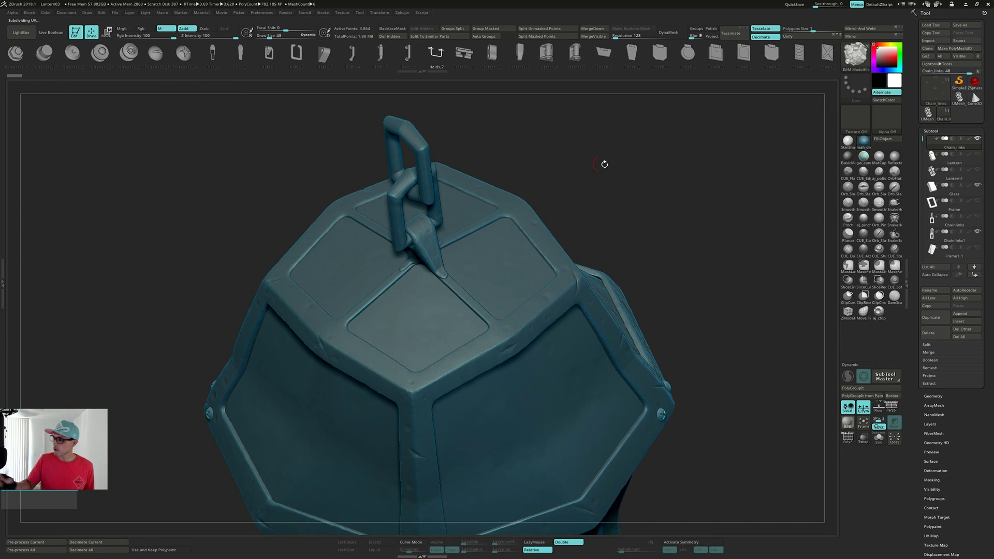
Look through the ModelKit meshes and pick the Phillips-head screw Fasteners_24 as the insert.
left_click_drag(669, 55, 355, 69)
left_click_drag(651, 55, 271, 78)
left_click_drag(684, 59, 433, 69)
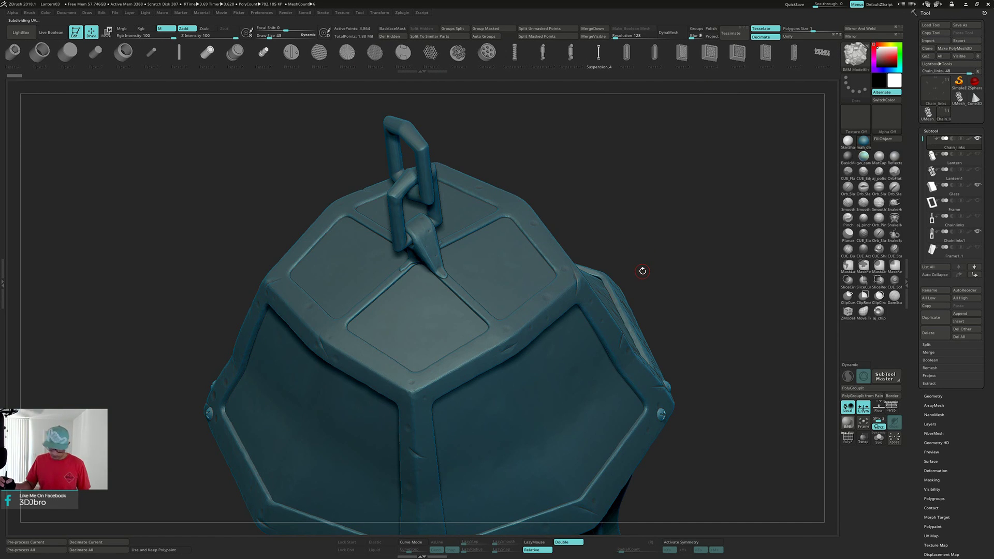
key("m")
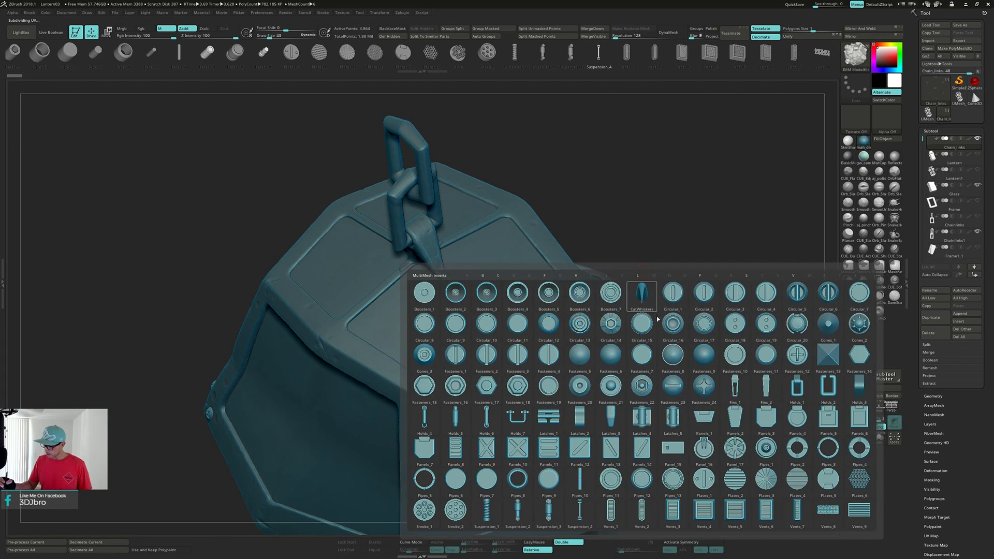
left_click(707, 386)
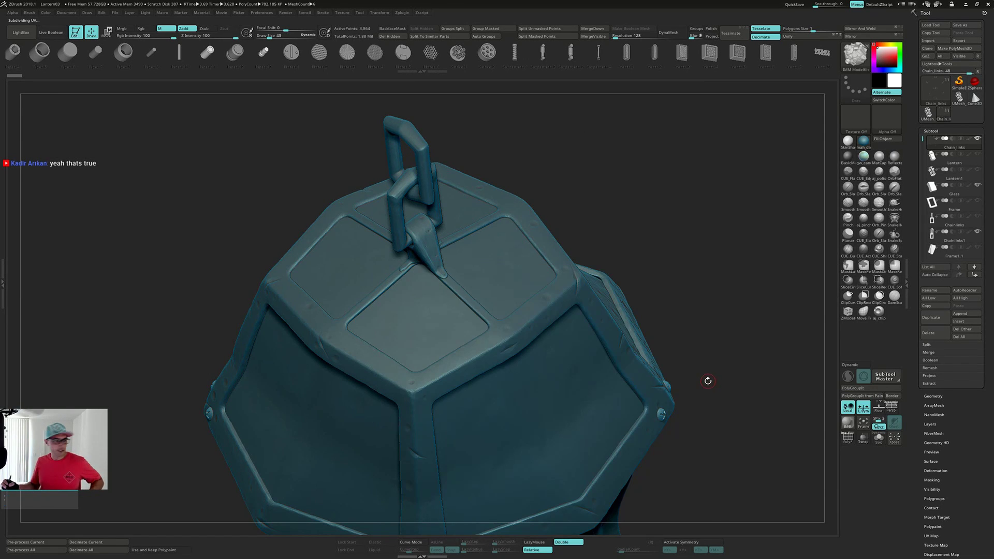
With symmetry on and draw size 26, insert screws on the feet of the chain bracket at the lantern's peak.
left_click_drag(664, 310, 686, 309)
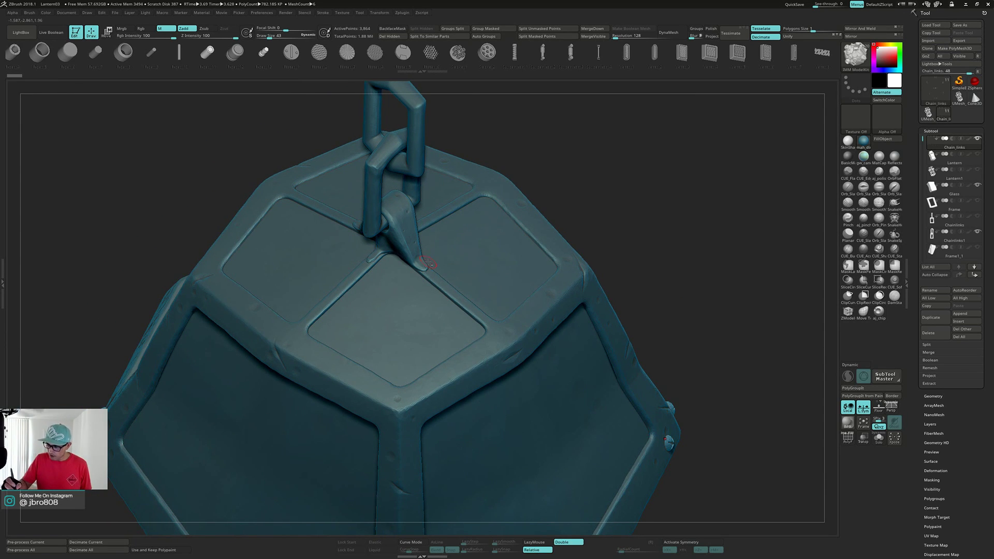
mouse_move(428, 262)
right_mouse_down("ctrl")
mouse_move(497, 285)
mouse_move(512, 269)
mouse_move(511, 281)
right_mouse_up("ctrl")
key("x")
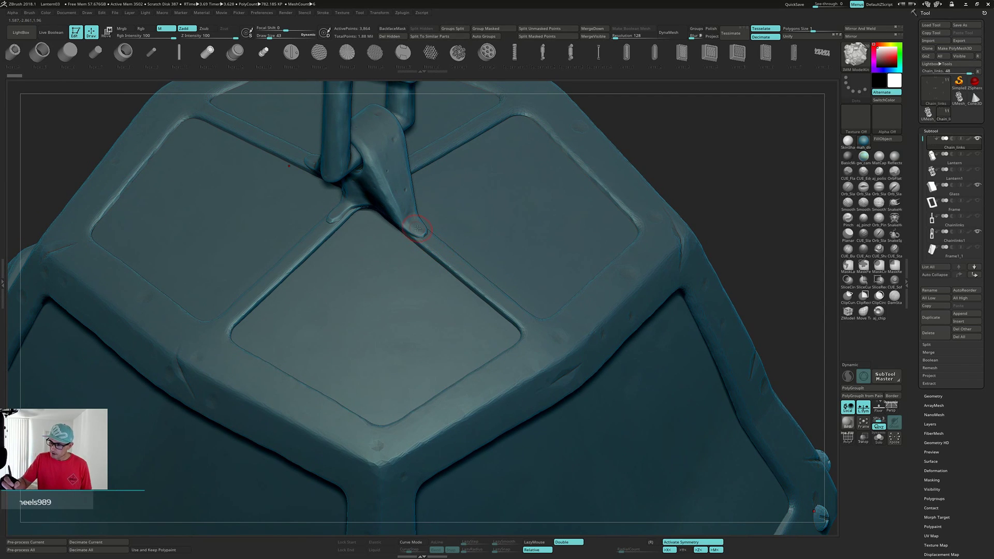
key("s")
left_click_drag(417, 225, 415, 224)
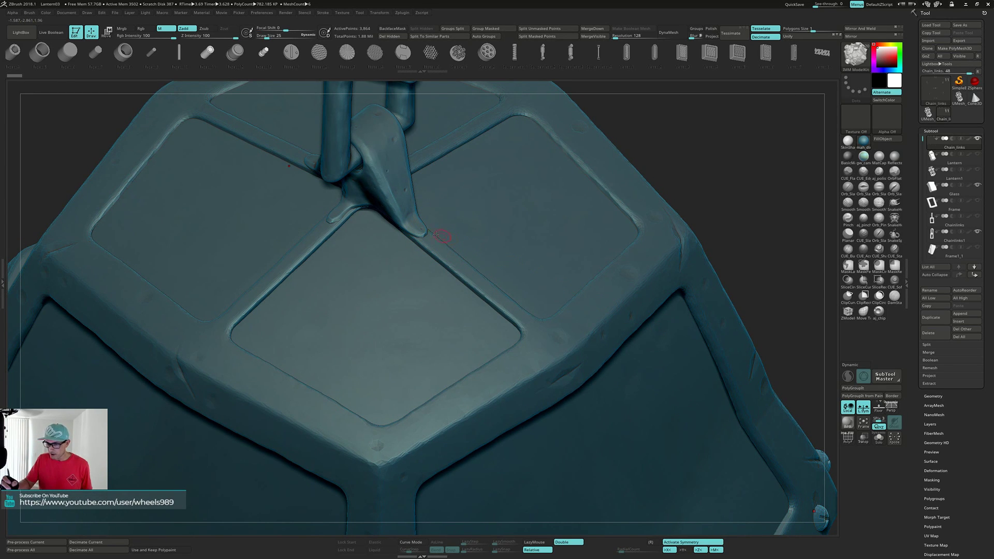
right_click_drag(420, 223, 466, 203)
right_click_drag(504, 132, 506, 214)
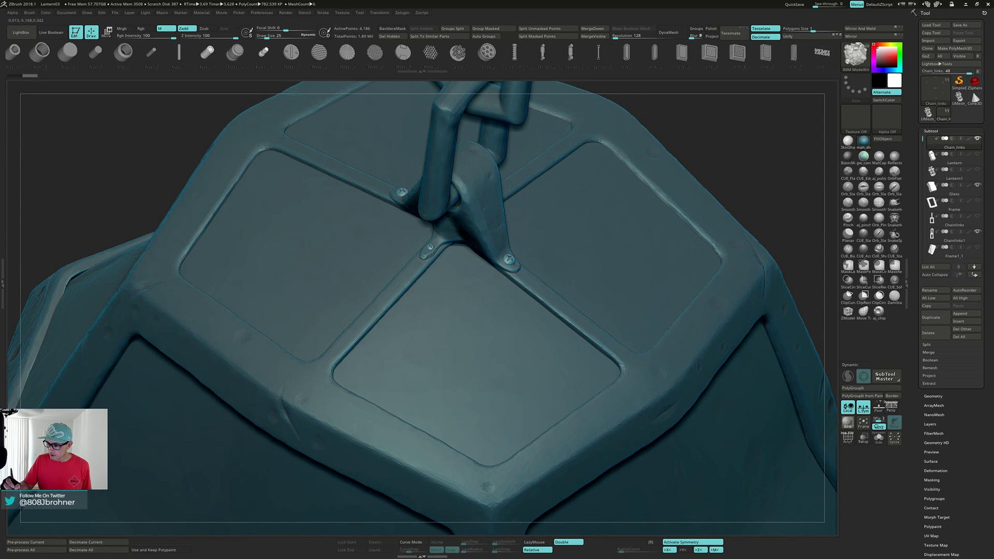
left_click_drag(433, 253, 435, 252)
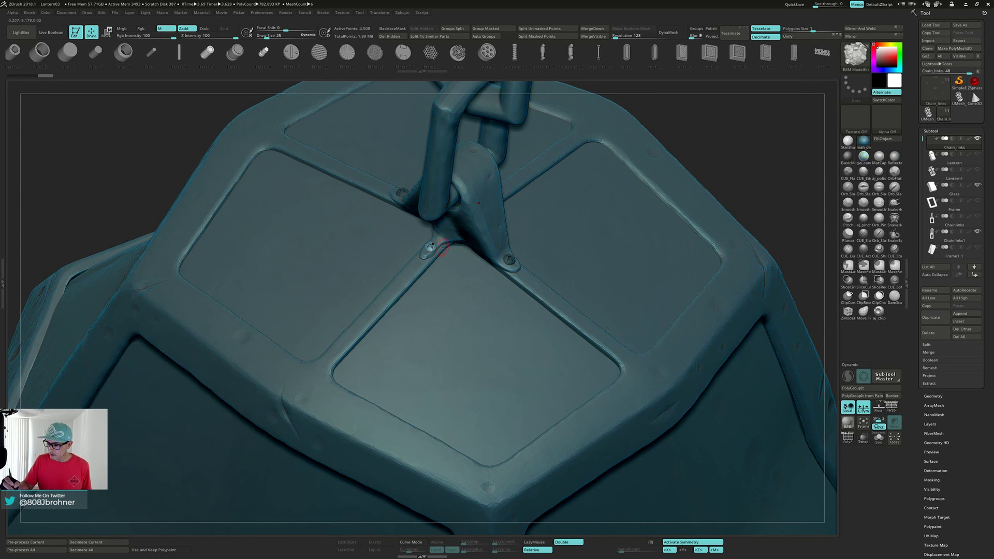
right_click_drag(489, 299, 688, 245)
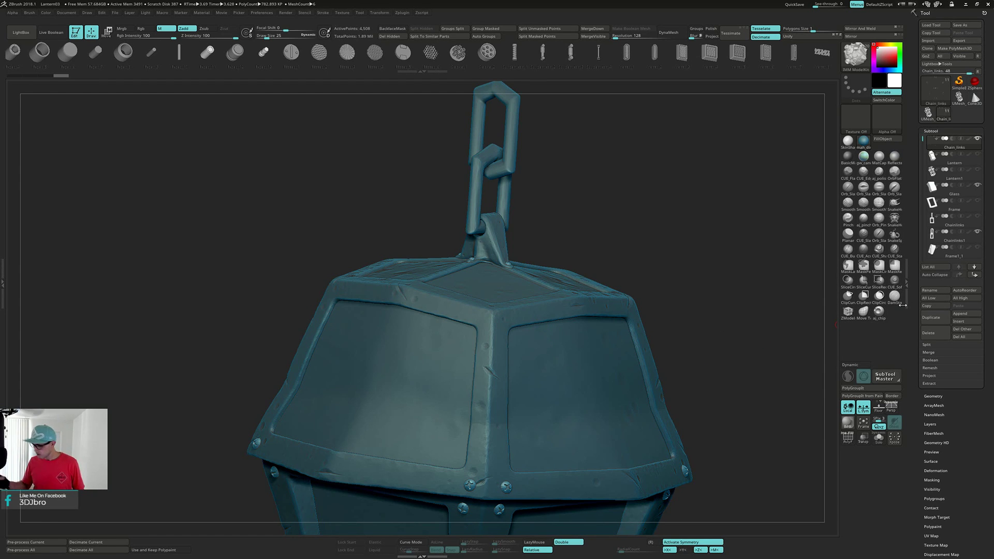
Isolate the screws and rename their Chain_links subtool to "Screws".
right_click_drag(695, 345, 695, 350)
key("alt+s")
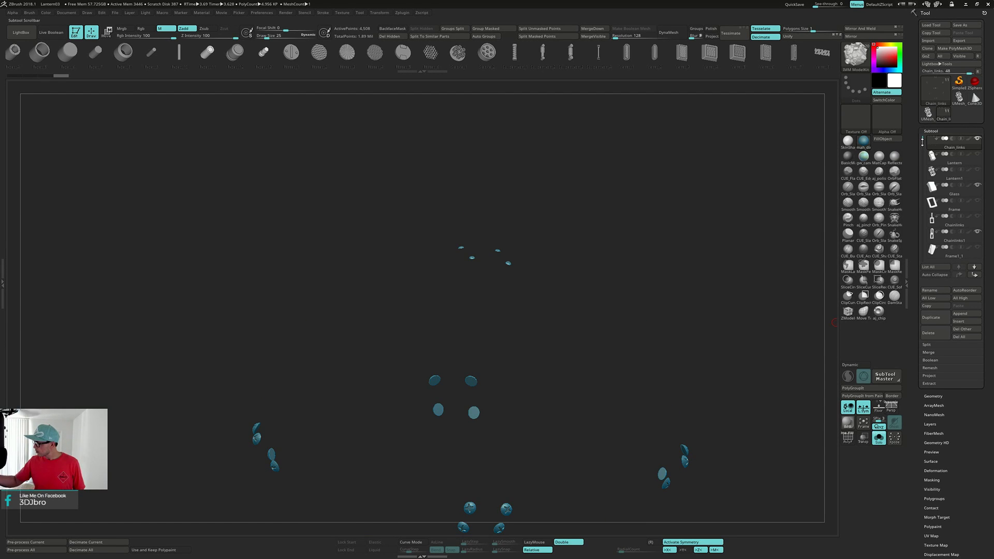
mouse_move(923, 140)
left_mouse_down()
mouse_move(923, 152)
mouse_move(921, 131)
left_mouse_up()
mouse_move(969, 149)
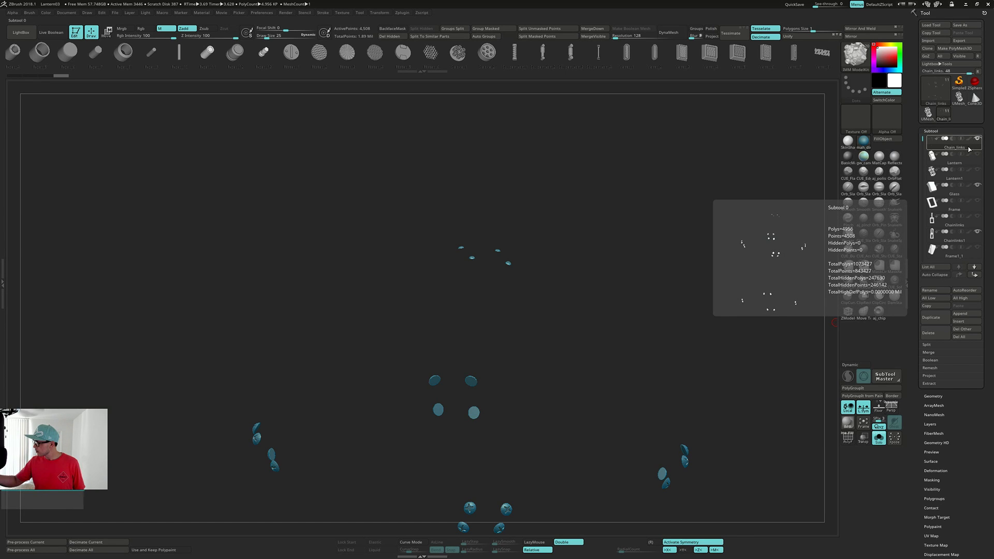
left_click(942, 290)
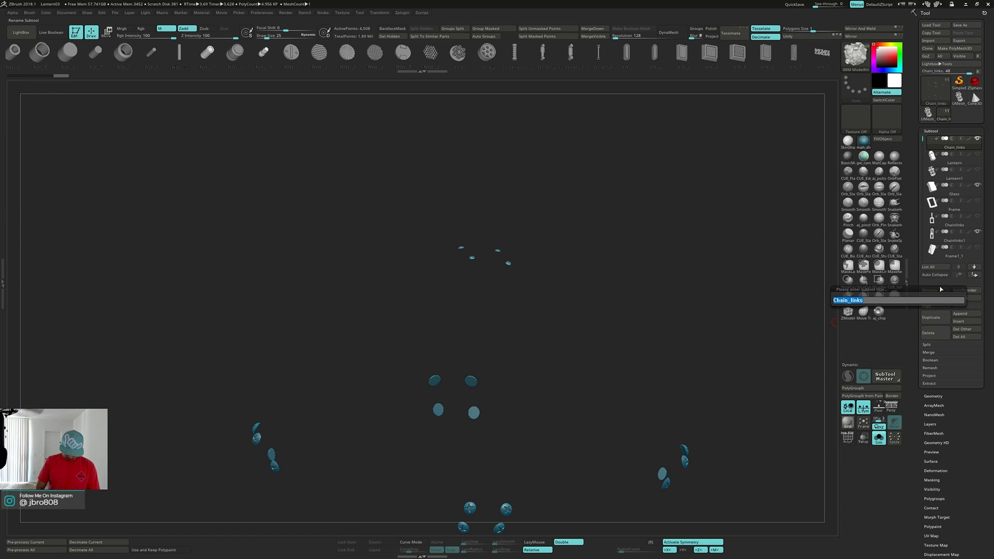
key("BackSpace")
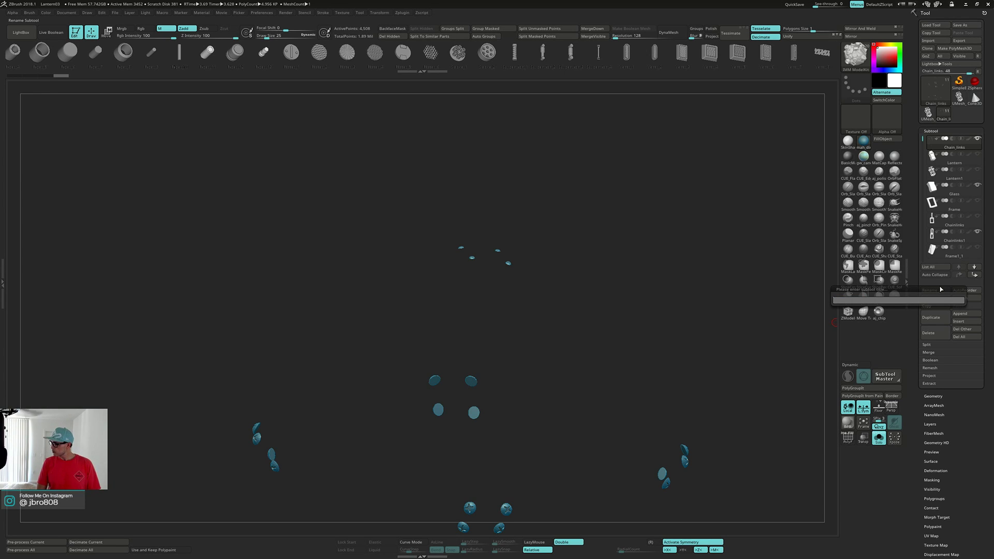
type("Scr")
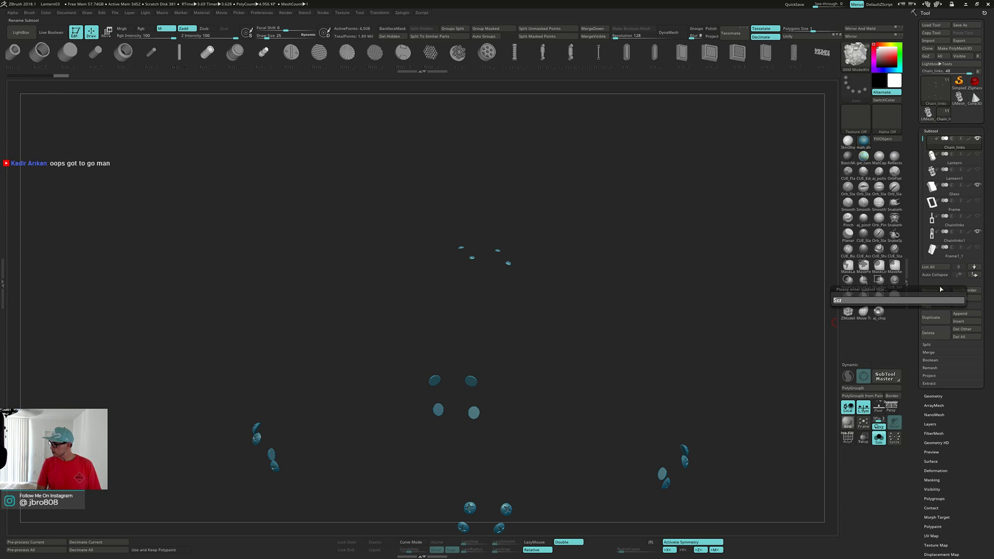
type("i")
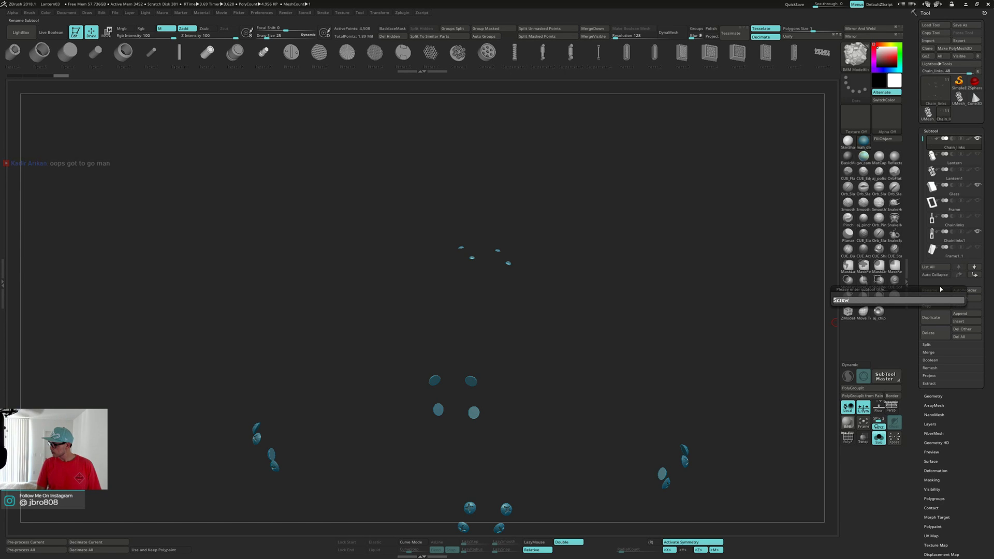
type("ws")
key("Return")
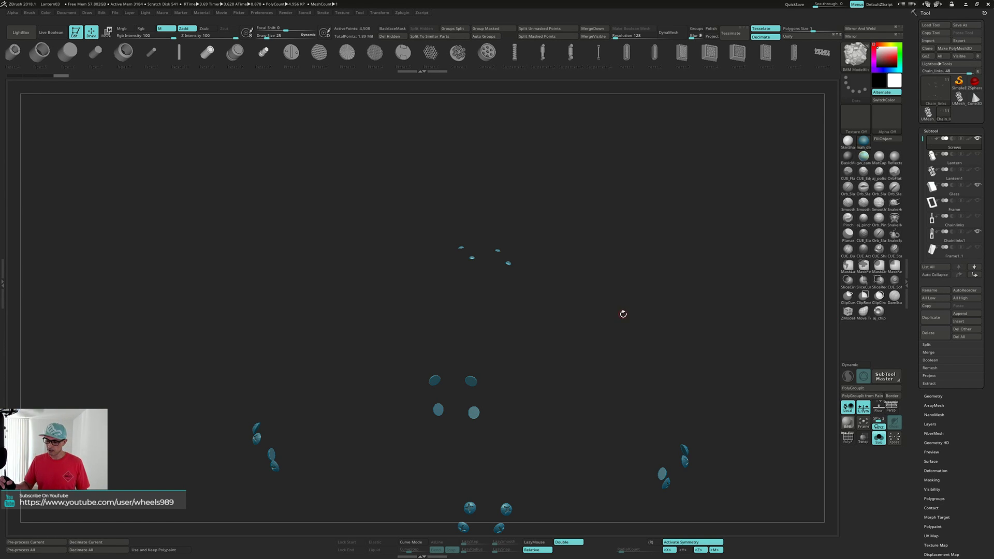
Examine the placement of the isolated screws, then the complete lantern, from several angles.
mouse_move(624, 313)
left_mouse_down()
mouse_move(614, 302)
mouse_move(625, 299)
left_mouse_up()
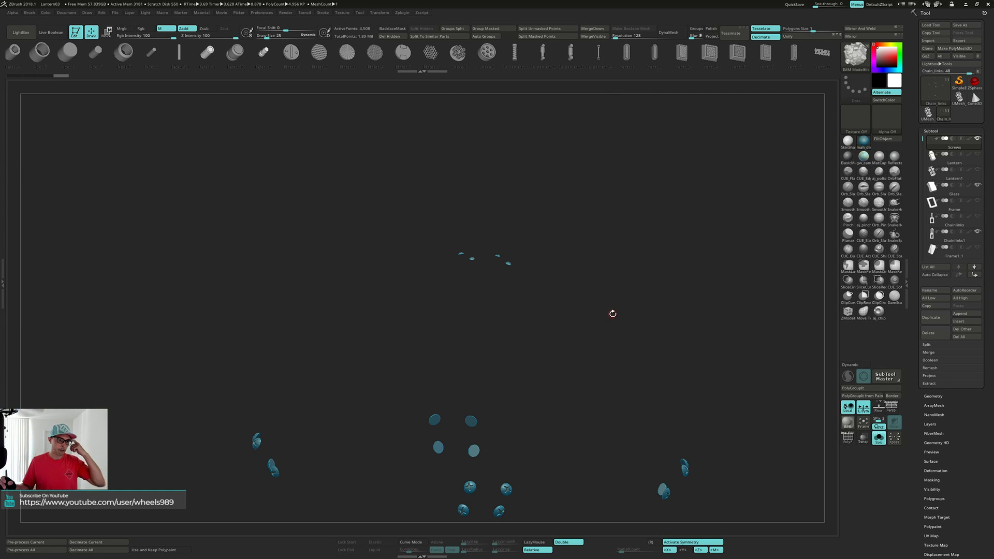
left_click_drag(616, 307, 619, 308)
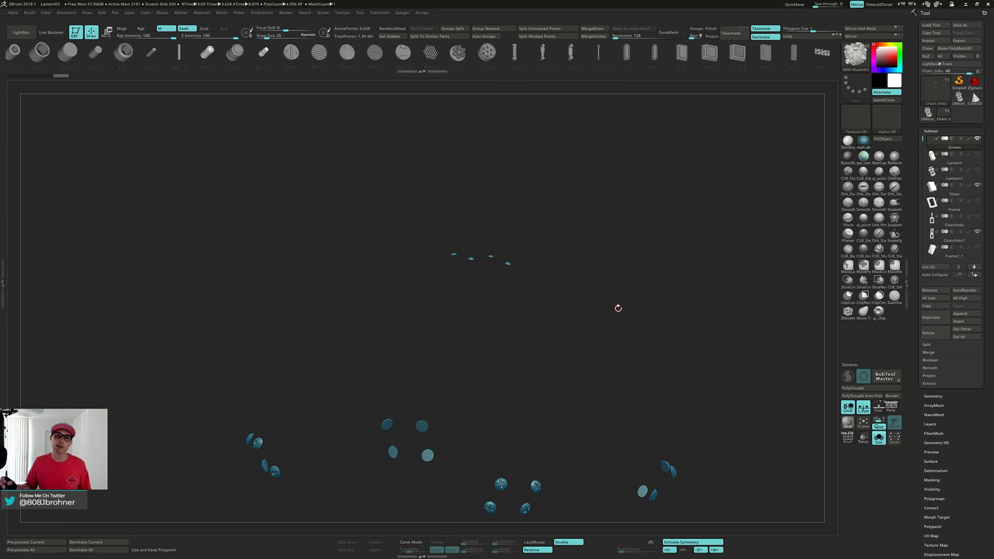
left_click_drag(618, 308, 622, 306)
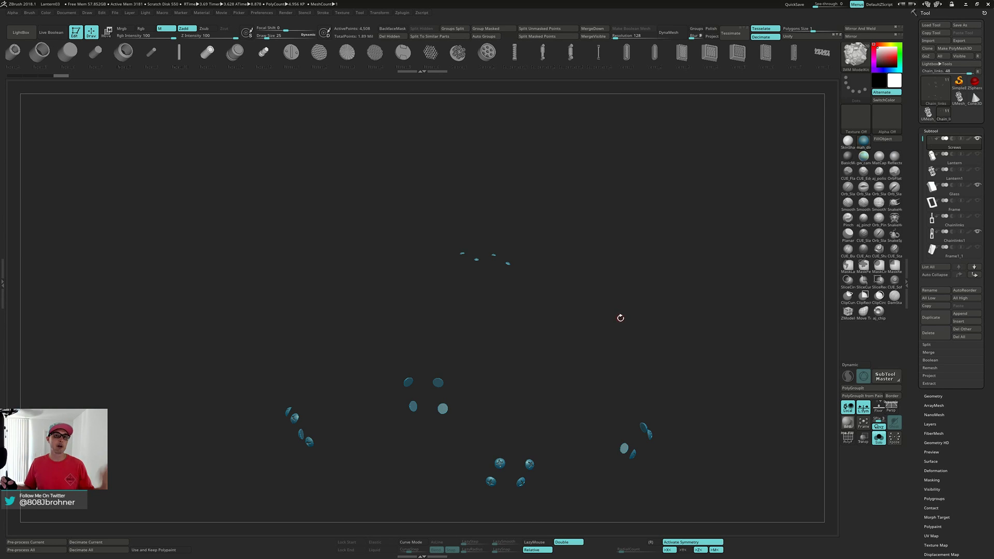
left_click_drag(623, 322, 641, 297)
mouse_move(668, 352)
left_mouse_down()
mouse_move(650, 356)
mouse_move(664, 350)
left_mouse_up()
left_click_drag(723, 330, 727, 334, "shift")
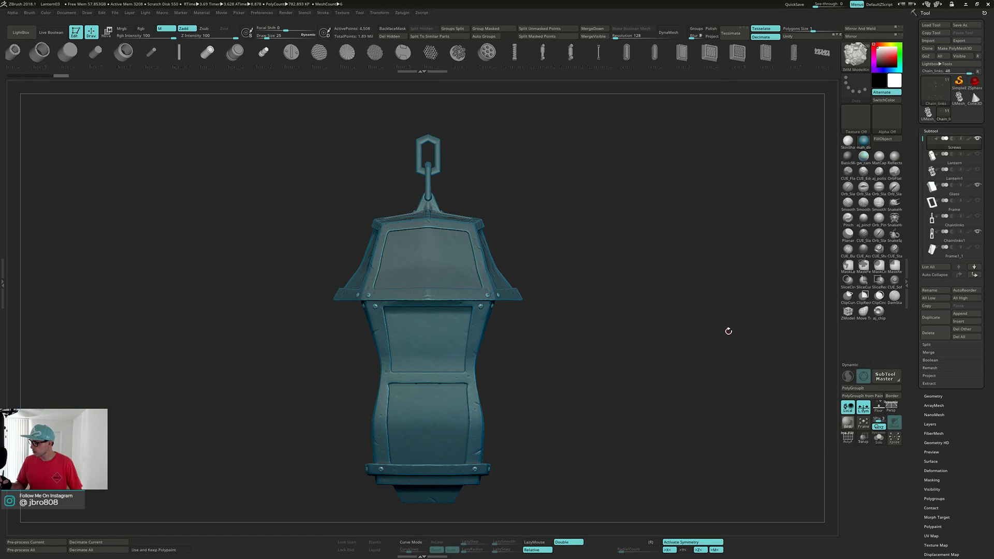
mouse_move(850, 141)
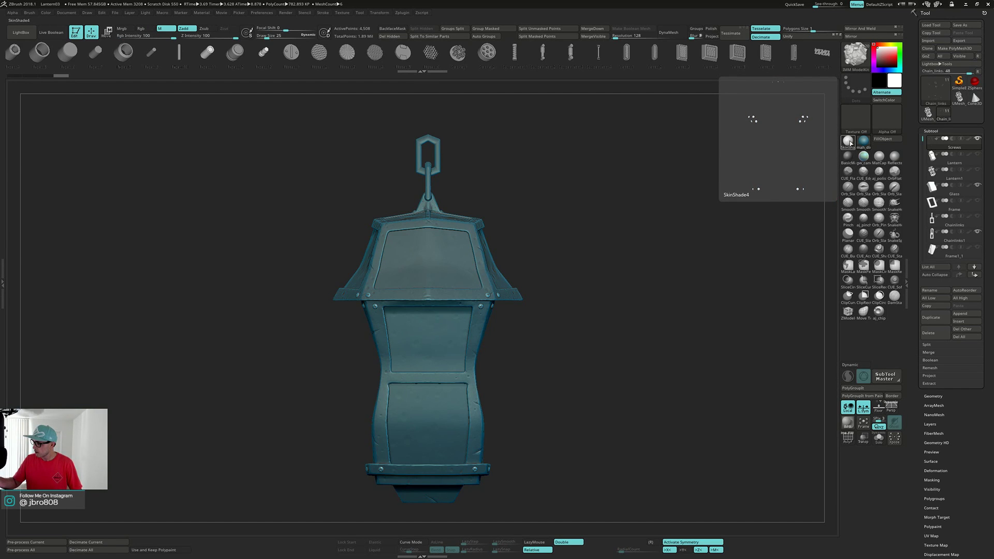
left_click_drag(710, 227, 653, 288)
left_click_drag(660, 250, 649, 282, "alt")
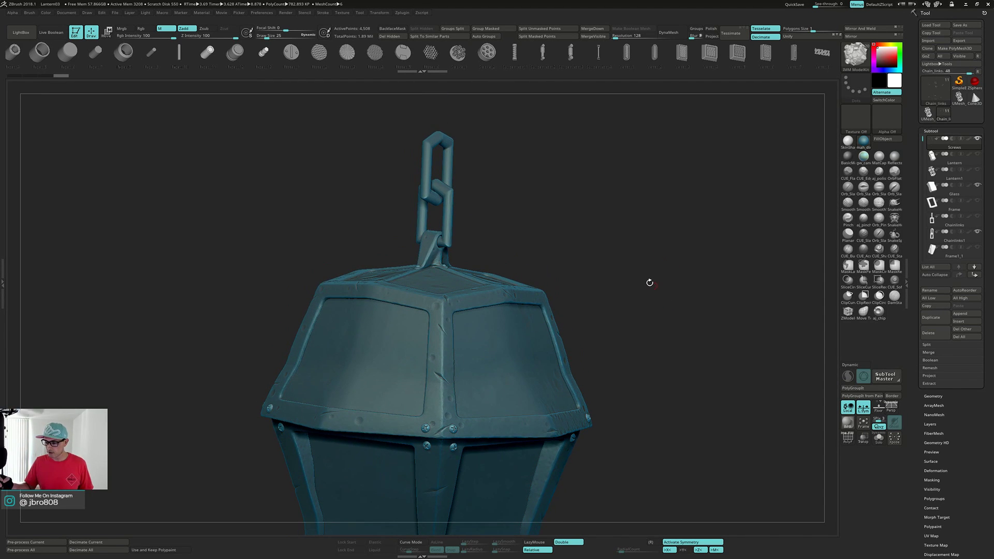
Select the chain bracket at the lantern's peak, isolate it and duplicate its subtool.
left_click(430, 250, "alt")
key("alt+shift+s")
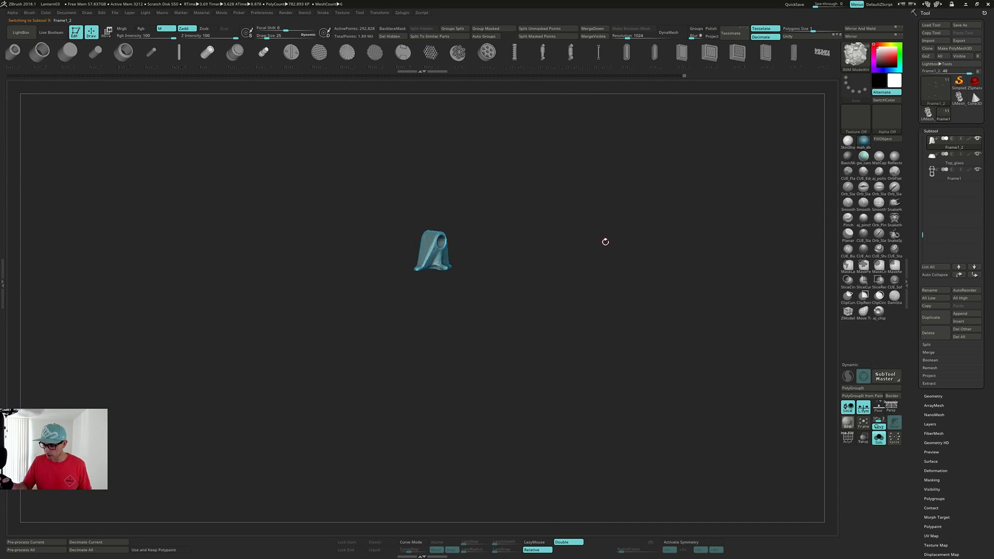
left_click_drag(604, 241, 633, 279)
key("shift+f")
key("shift+f")
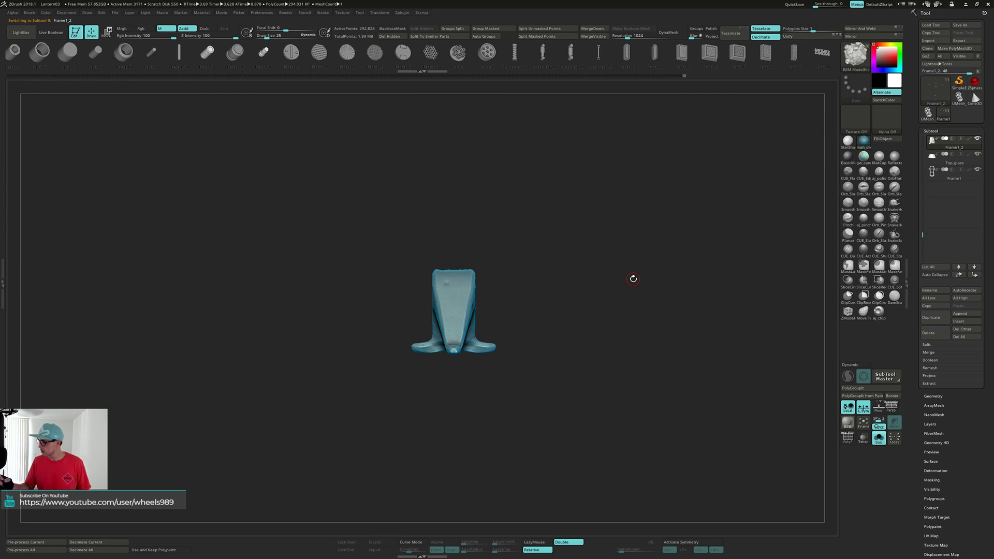
left_click(931, 317)
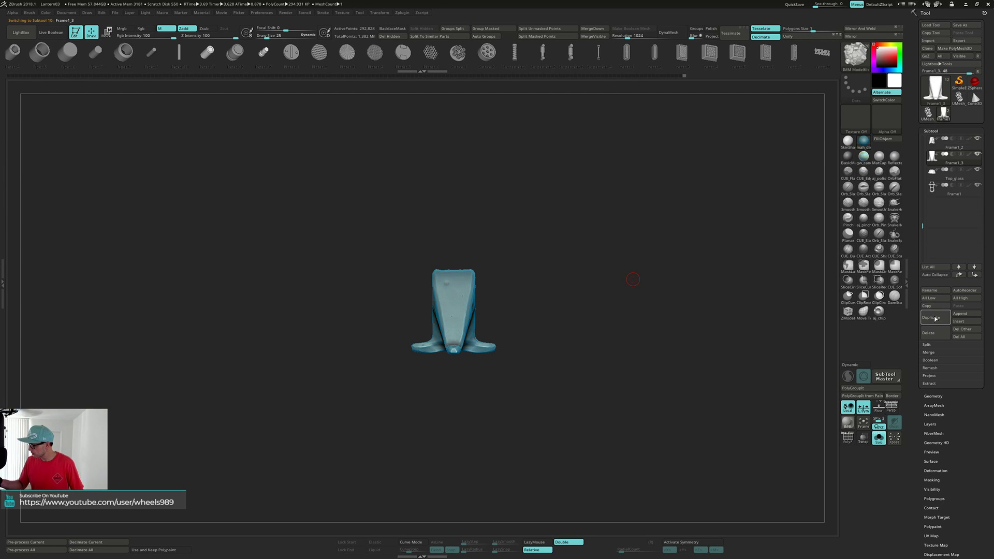
Rename the duplicated bracket's subtool to "Mount".
left_click_drag(644, 311, 639, 320)
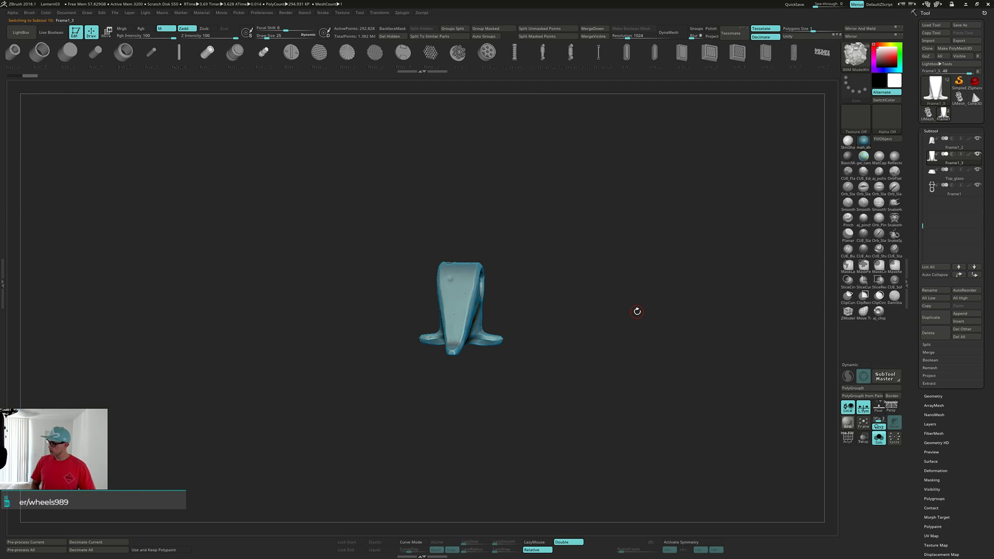
left_click(930, 291)
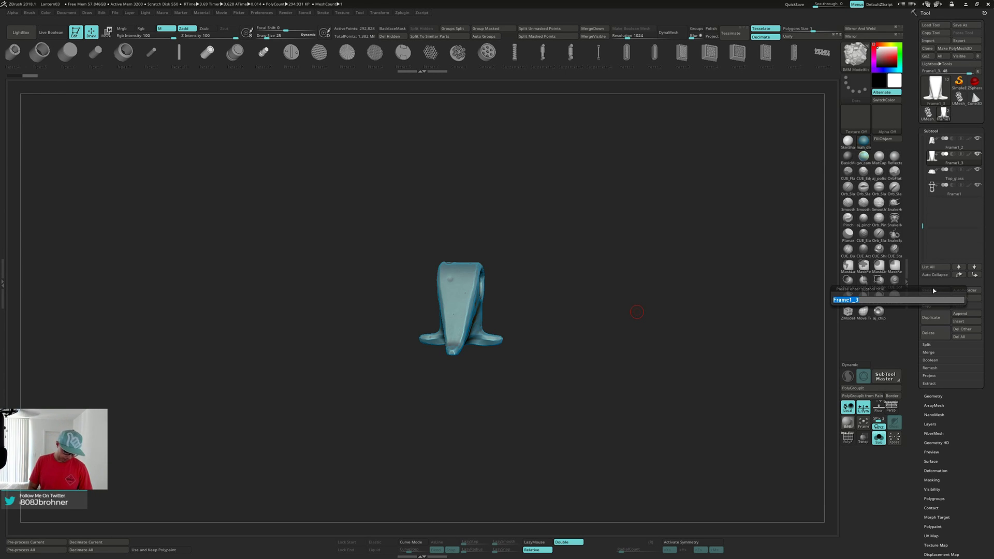
key("BackSpace")
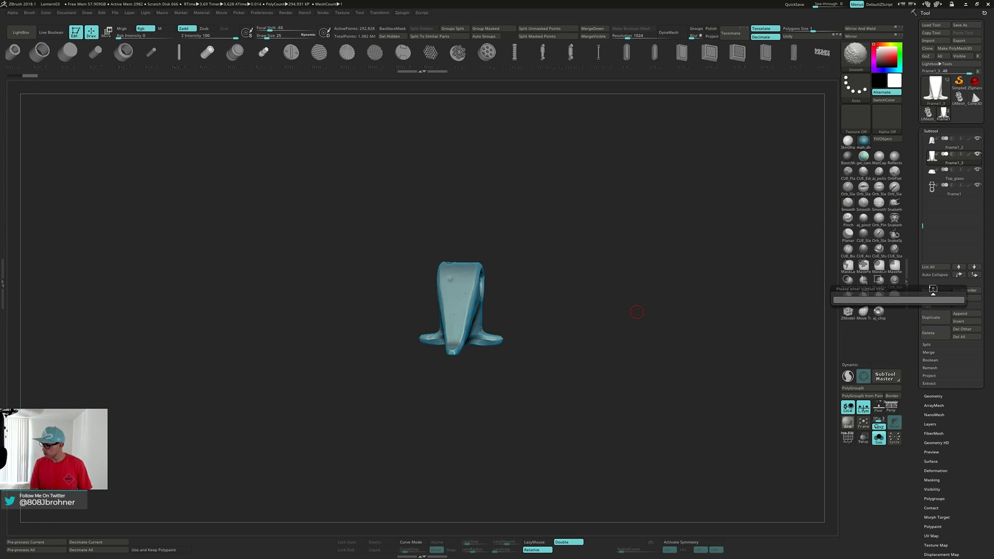
type("Mount")
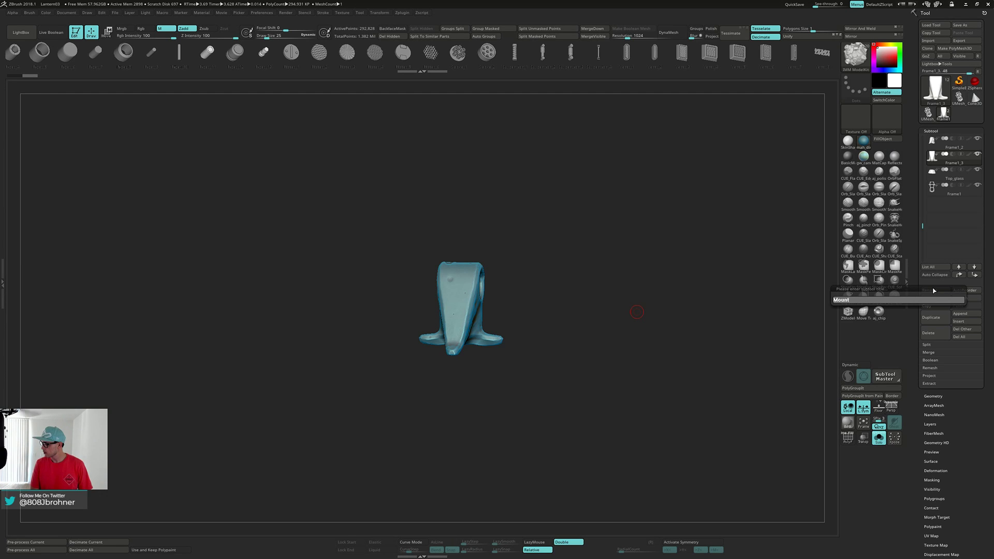
key("Return")
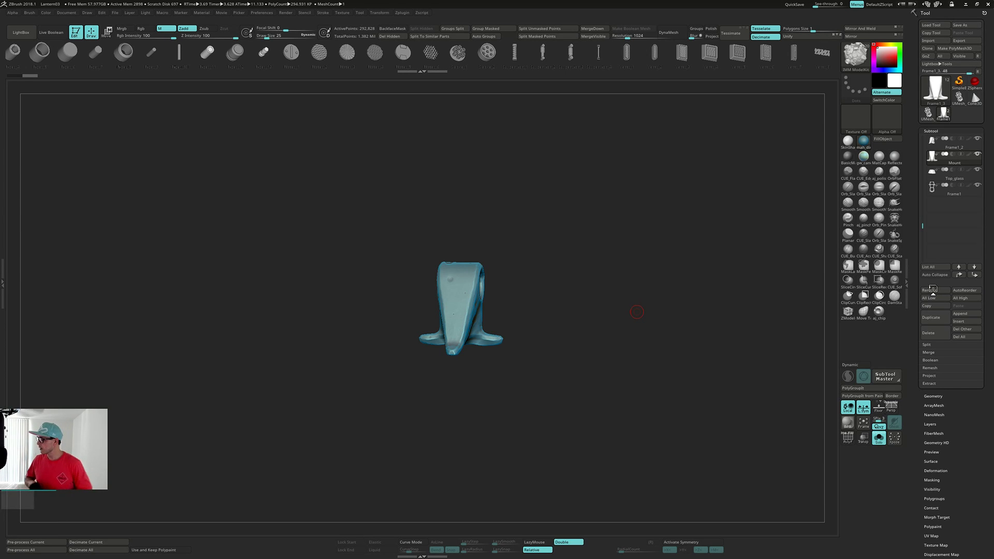
mouse_move(939, 176)
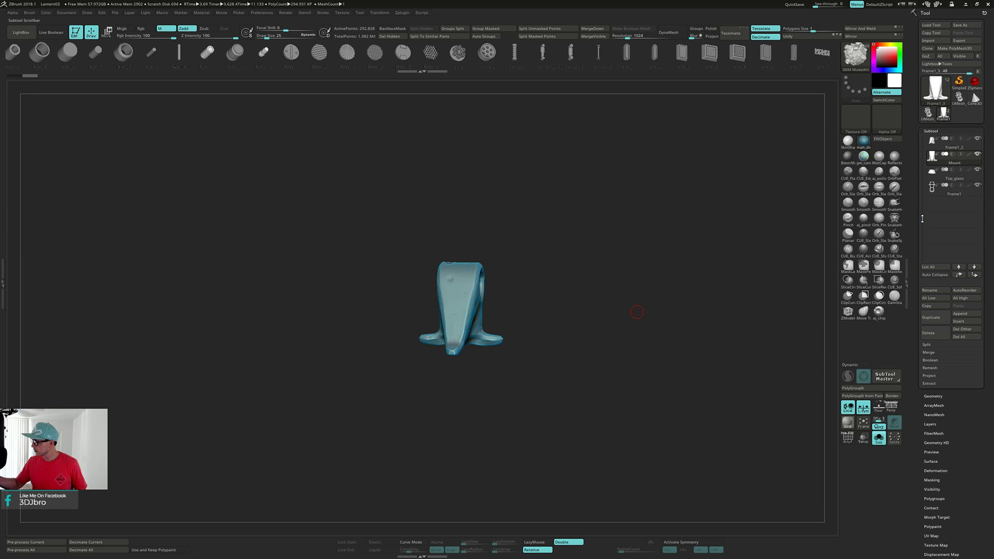
Switch to the ClayBuildup brush, and pre-process and decimate the Mount bracket with Decimation Master.
left_click_drag(640, 293, 637, 329)
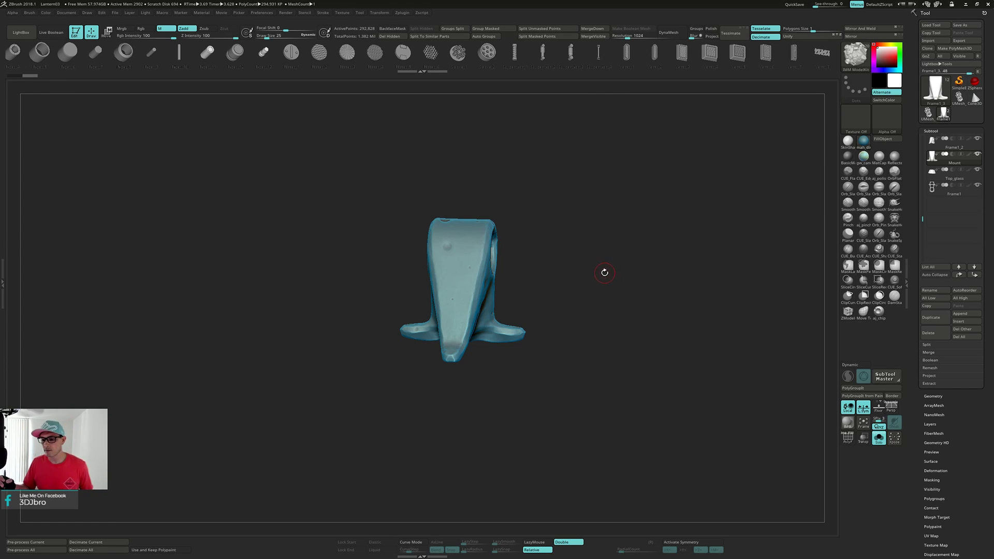
key("b")
key("c")
key("b")
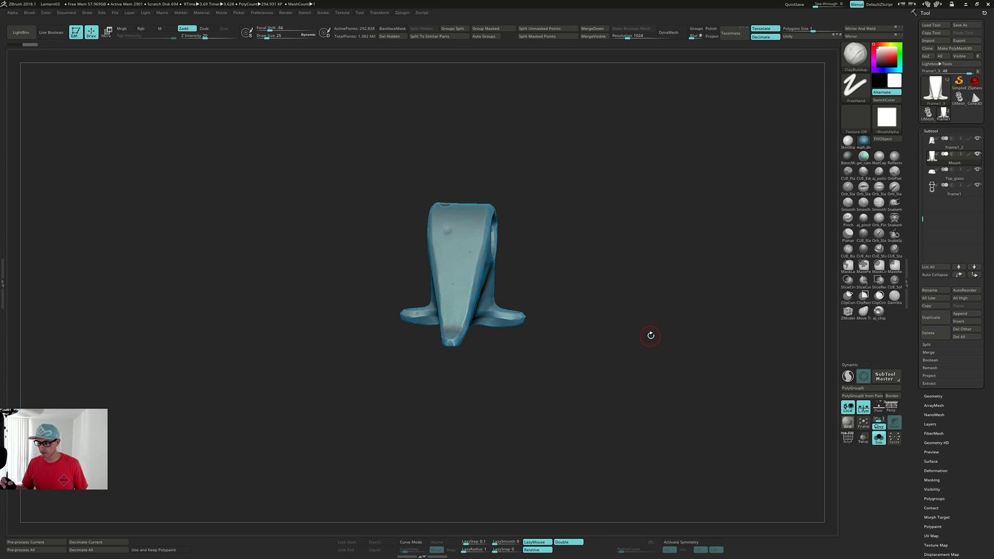
left_click_drag(651, 335, 653, 338)
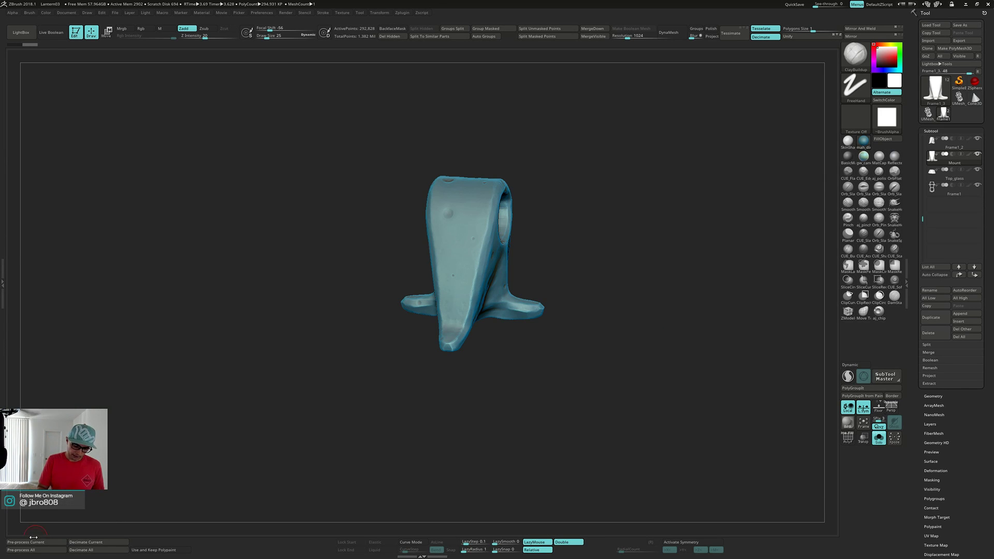
left_click(50, 543)
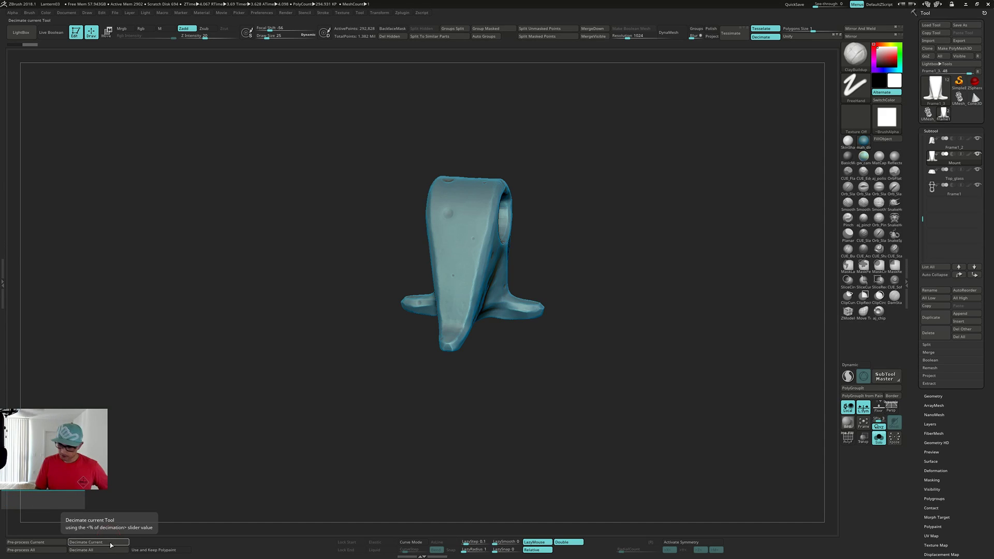
left_click(110, 542)
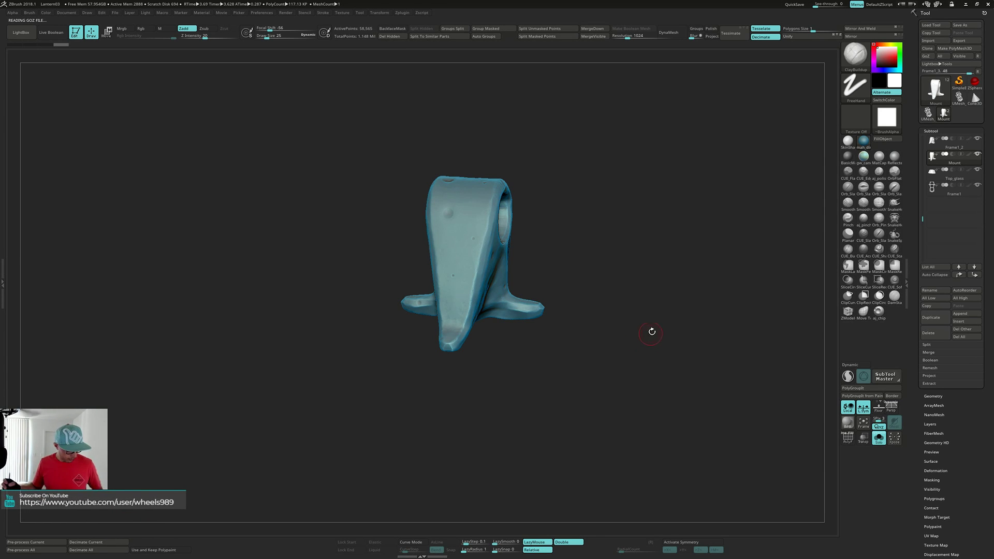
Decimate the Mount bracket a second time and hide the original bracket's Frame1_2 subtool in the complete lantern.
left_click_drag(651, 332, 616, 373)
key("shift+f")
key("shift+f")
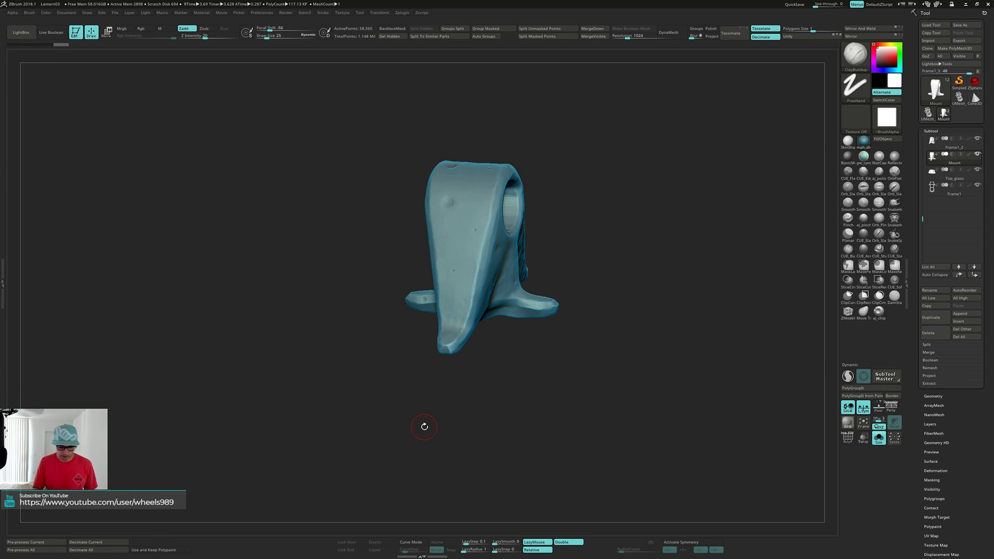
left_click(54, 544)
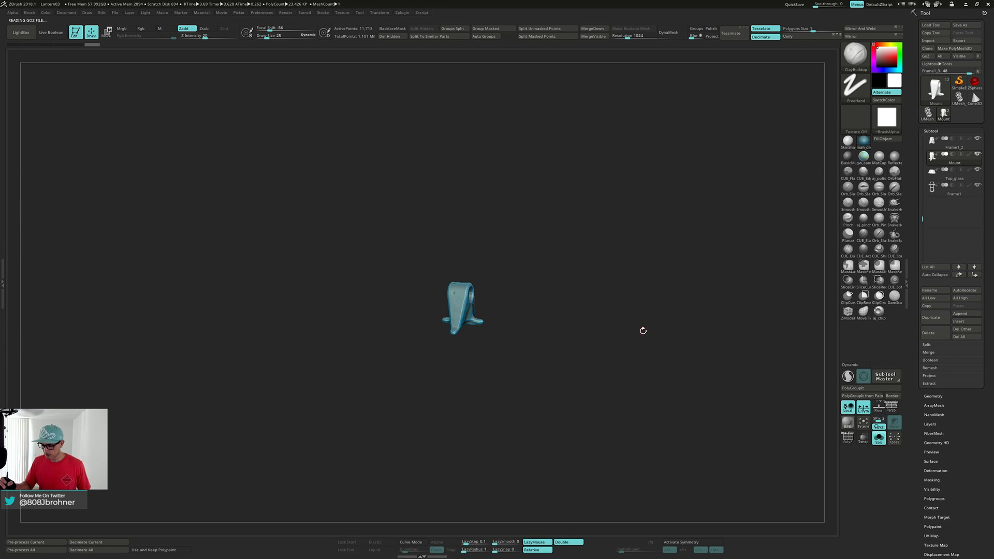
left_click(976, 139)
left_click_drag(659, 271, 585, 241)
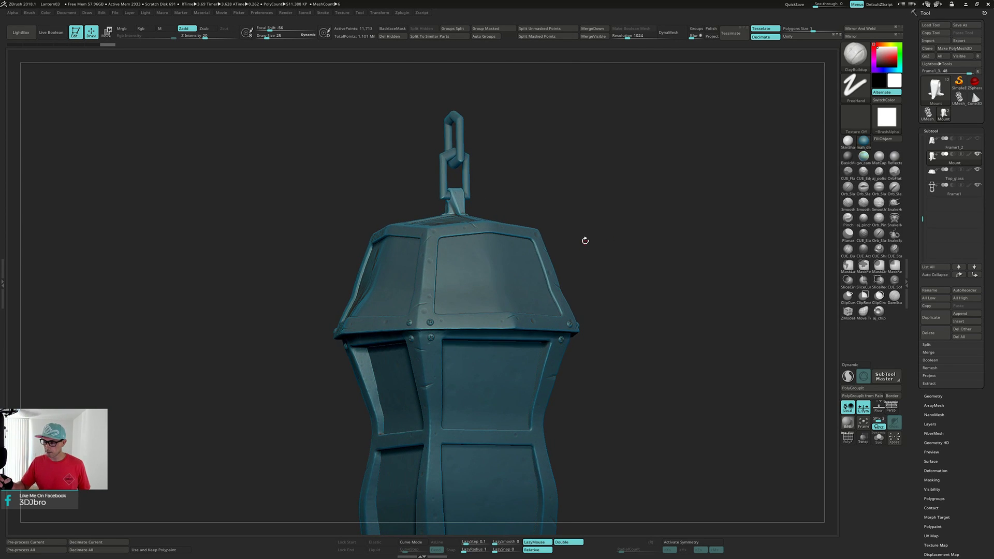
Isolate the Chainlinks1 subtool above the bracket, duplicate it and hide the original links.
left_click(467, 177, "alt")
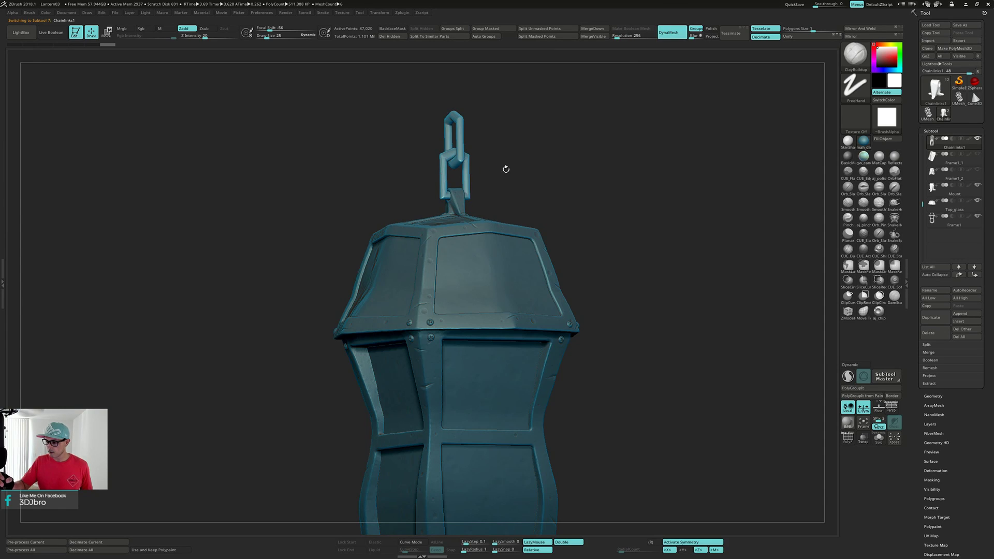
key("shift+alt+s")
left_click_drag(568, 200, 571, 295, "alt")
left_click_drag(576, 256, 572, 351, "alt")
left_click_drag(572, 351, 575, 325)
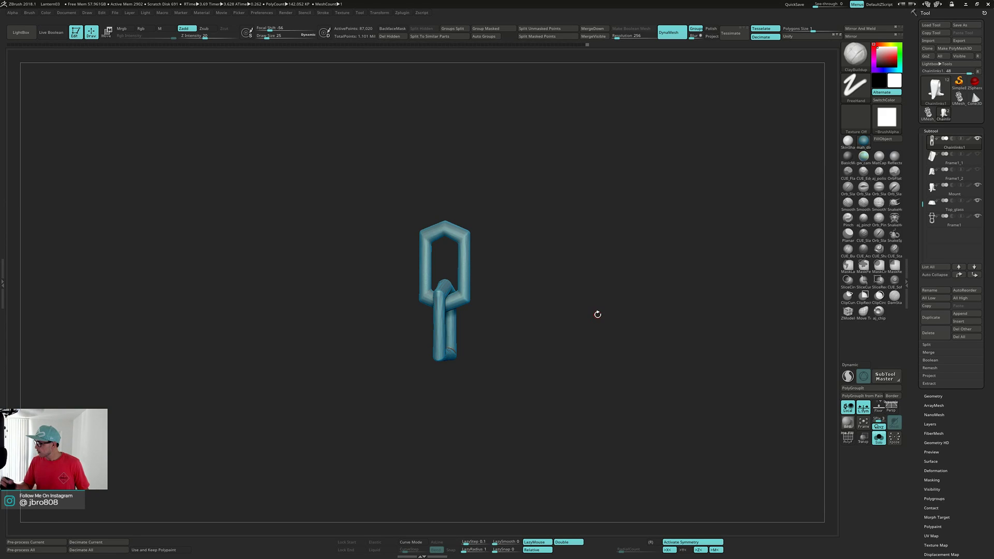
left_click(934, 318)
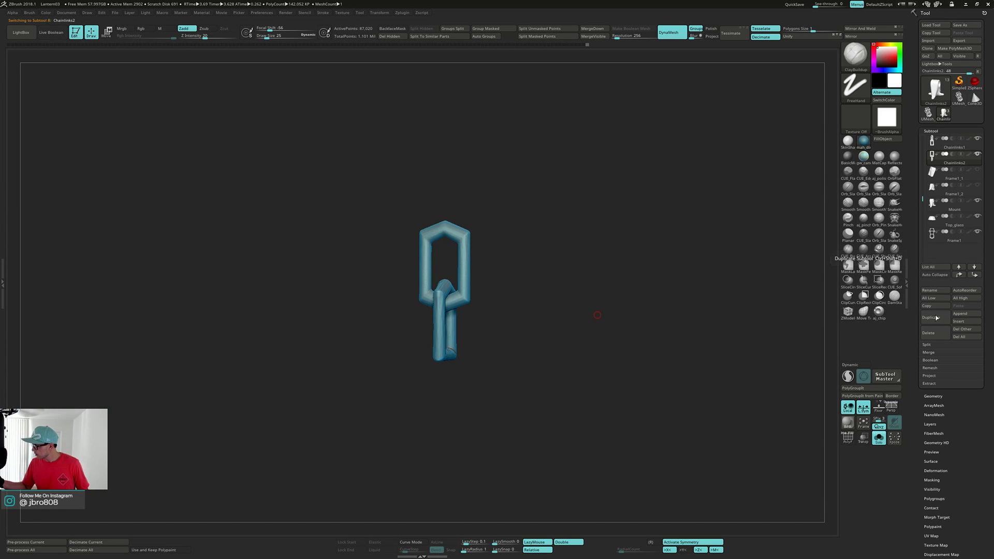
left_click(978, 139)
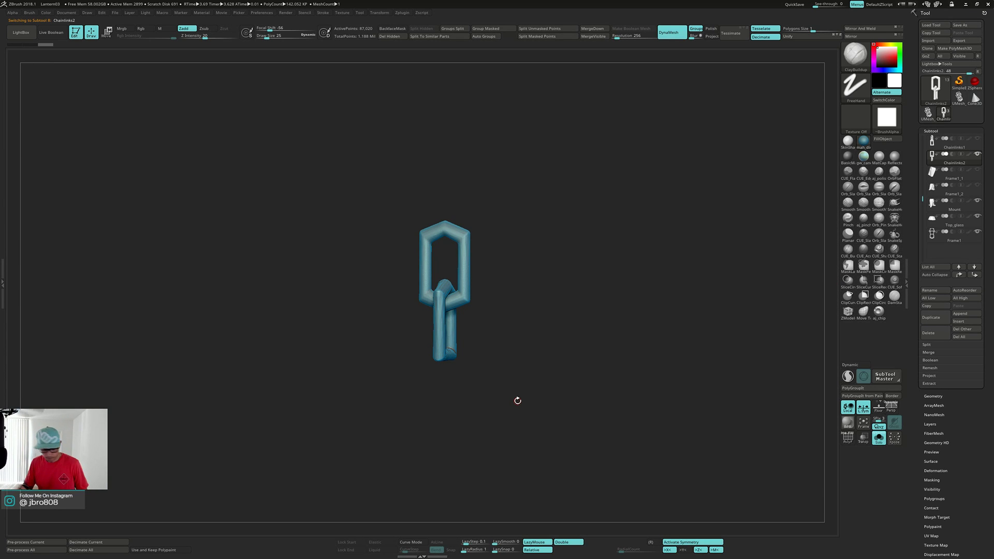
Pre-process and decimate the duplicated chain links twice, checking the resulting wireframe.
left_click(54, 542)
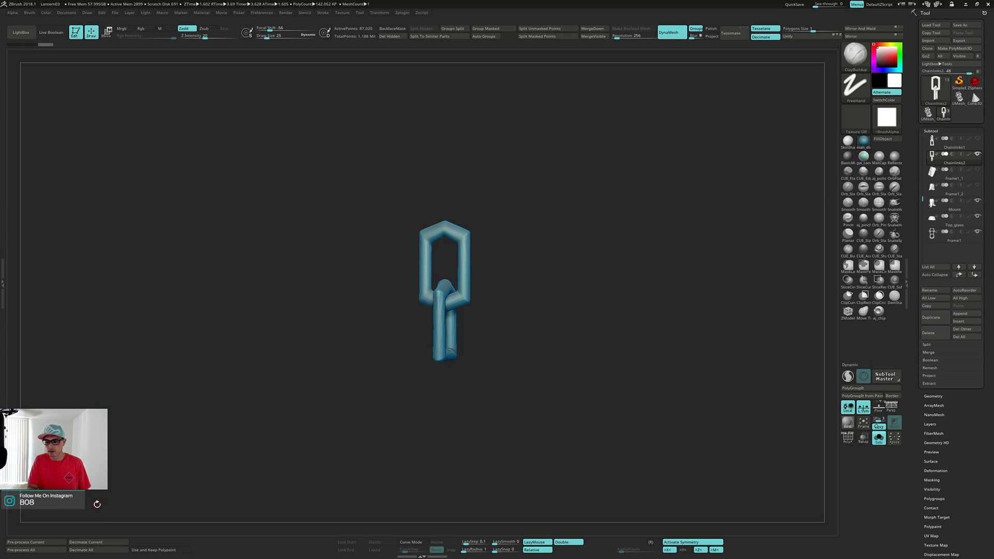
left_click(113, 544)
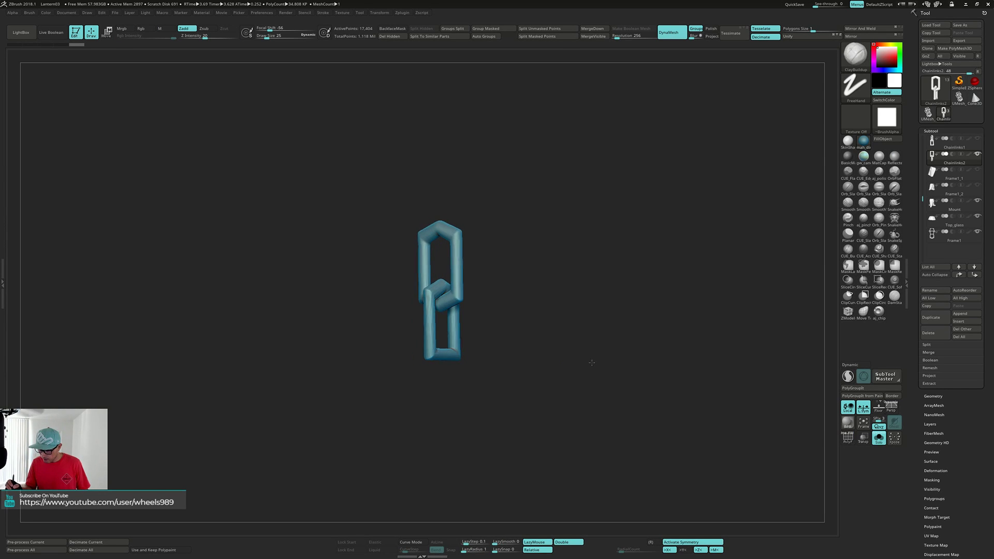
left_click_drag(587, 363, 569, 385)
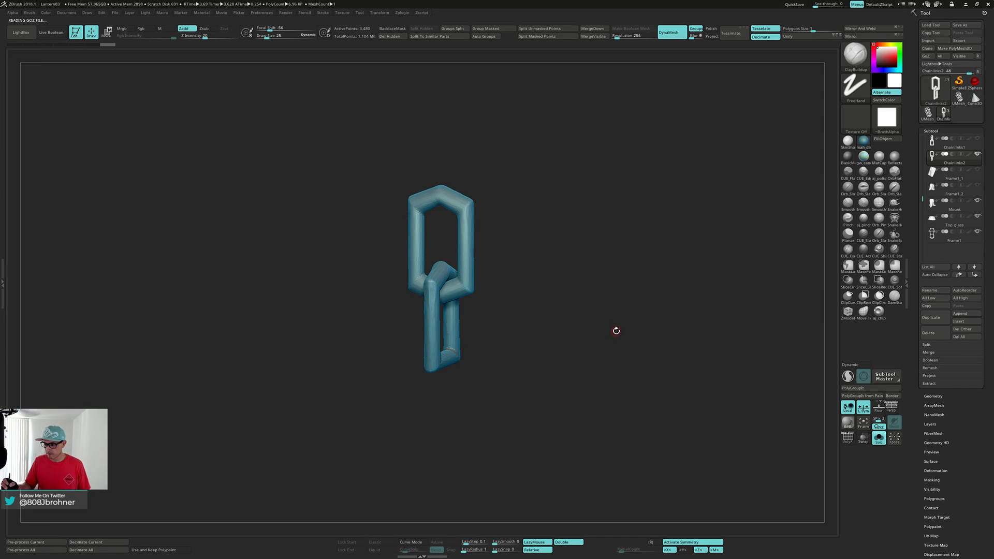
left_click_drag(616, 330, 626, 285)
key("shift+f")
key("shift+f")
Bring back the complete lantern and preview it with the SkinShade material from several angles.
key("alt+shift+s")
left_click_drag(622, 309, 676, 269, "alt")
left_click(879, 157)
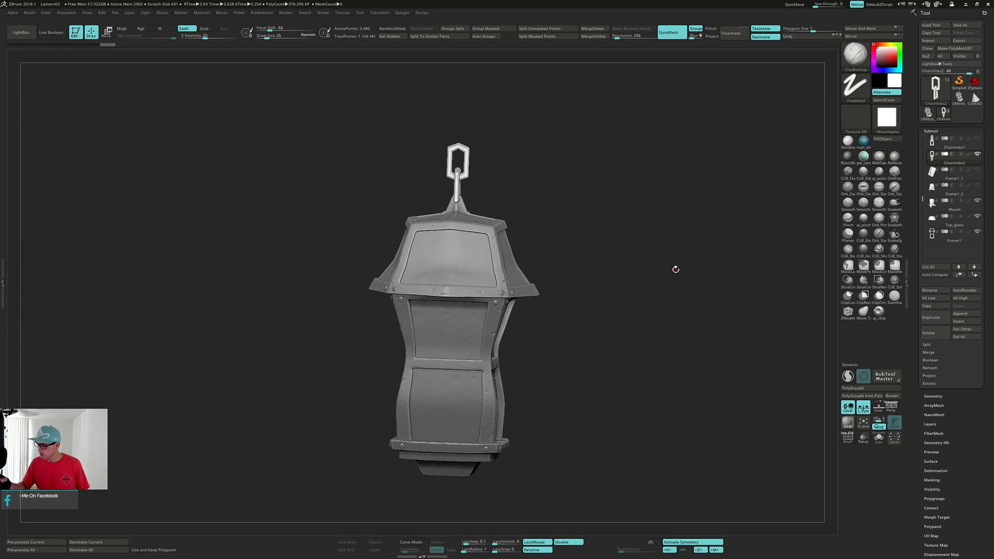
left_click(848, 143)
left_click_drag(676, 256, 643, 270)
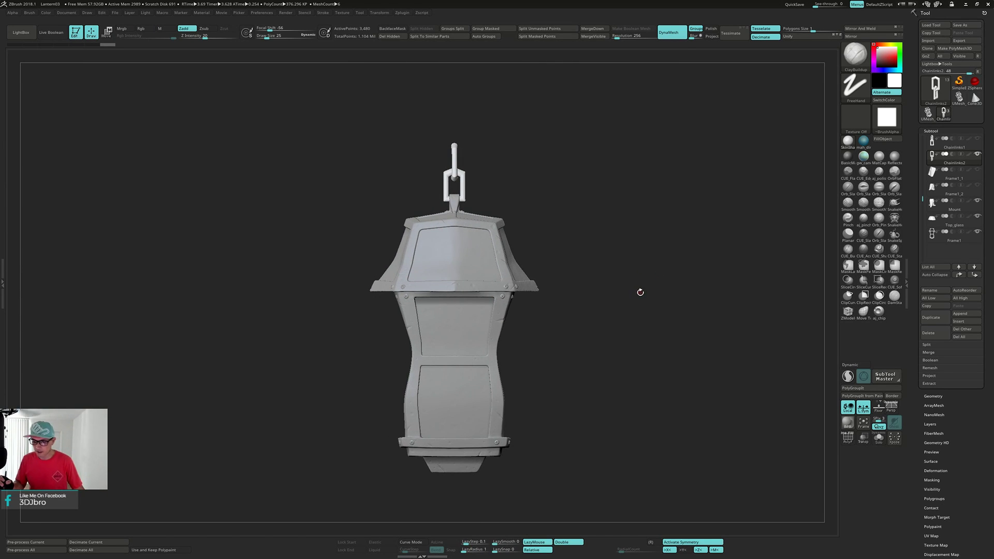
mouse_move(642, 286)
left_mouse_down()
mouse_move(660, 291)
mouse_move(639, 332)
mouse_move(644, 283)
left_mouse_up()
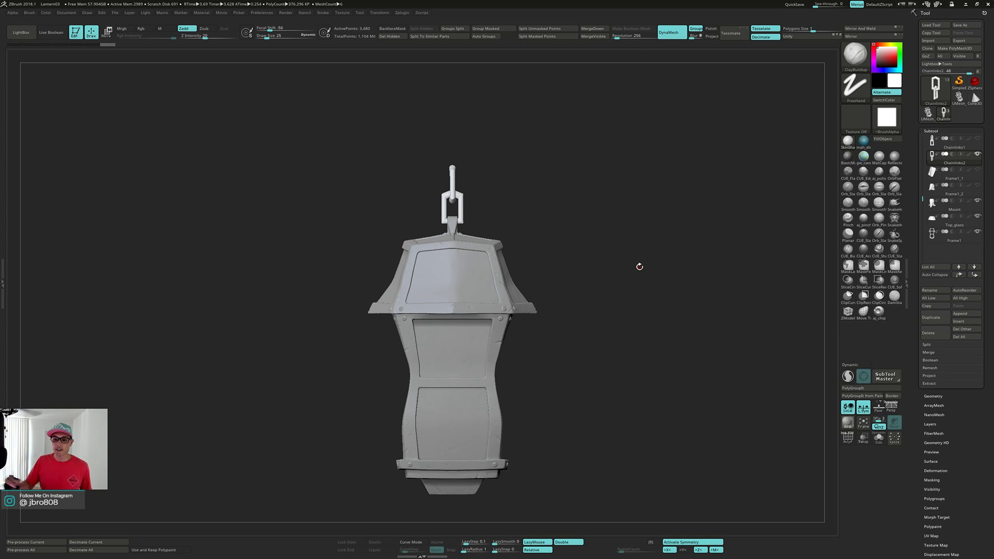
left_click(190, 29)
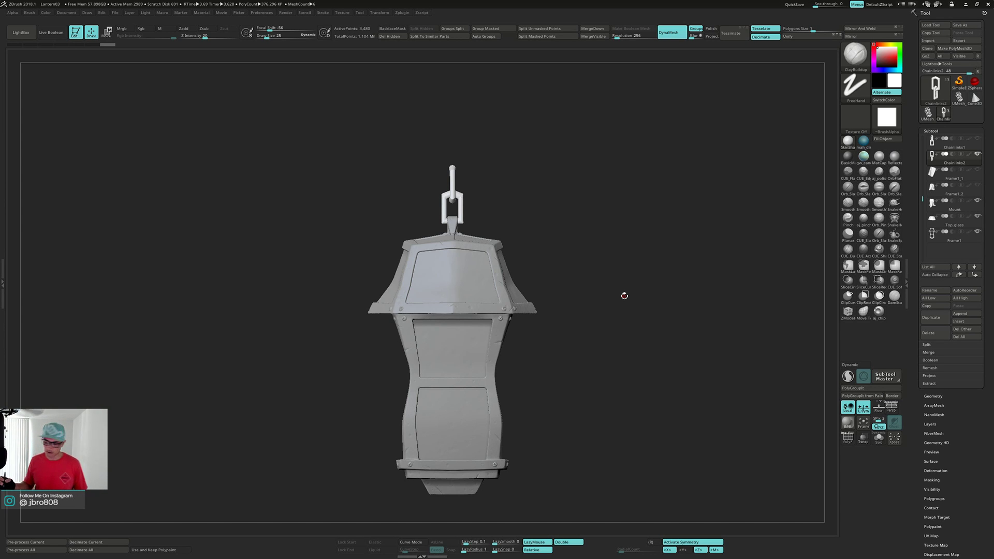
mouse_move(658, 337)
left_mouse_down()
mouse_move(679, 342)
mouse_move(663, 349)
mouse_move(670, 321)
mouse_move(653, 335)
mouse_move(661, 342)
left_mouse_up()
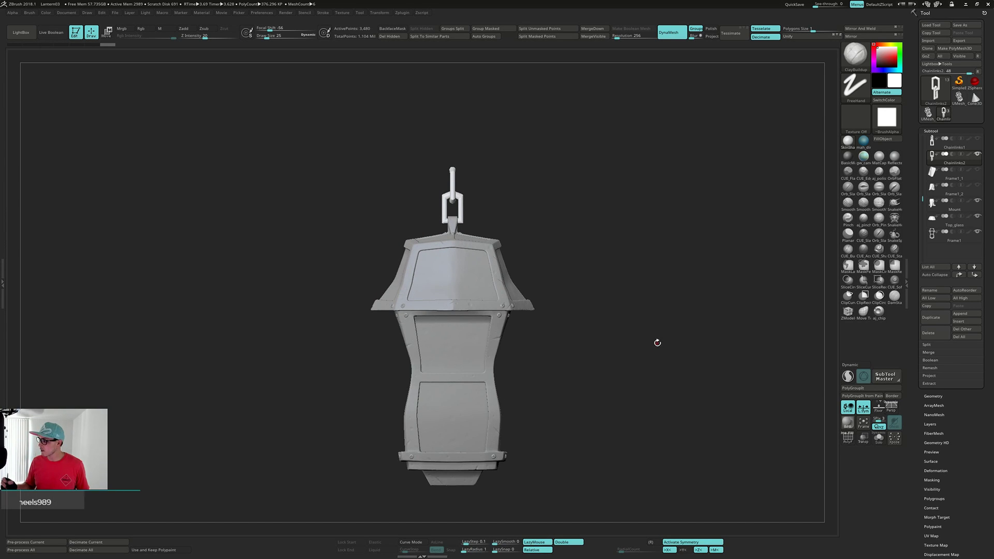
Pick a dark grey colour of RGB 82, 82, 82, fill the duplicated chain links with it and turn off symmetry.
left_click(880, 61)
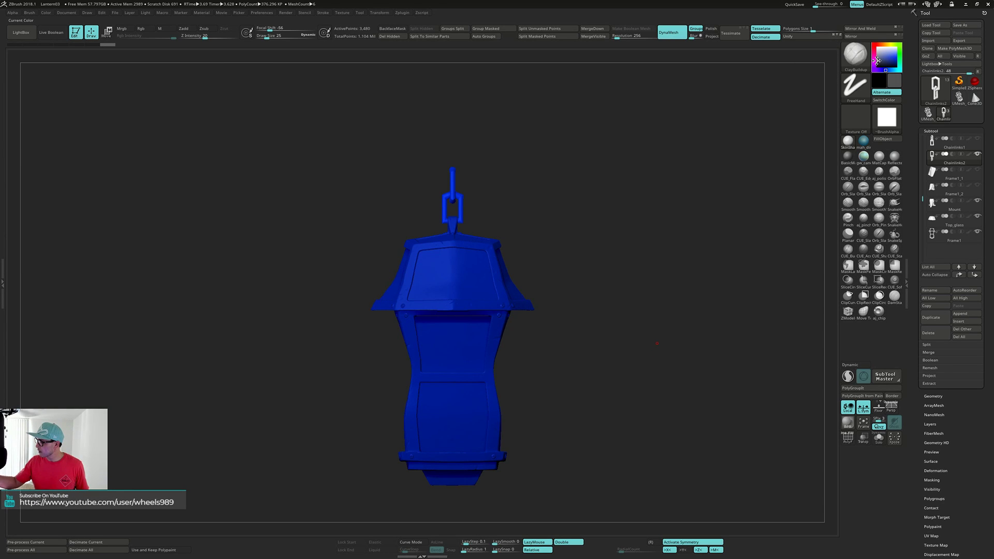
left_click(876, 61)
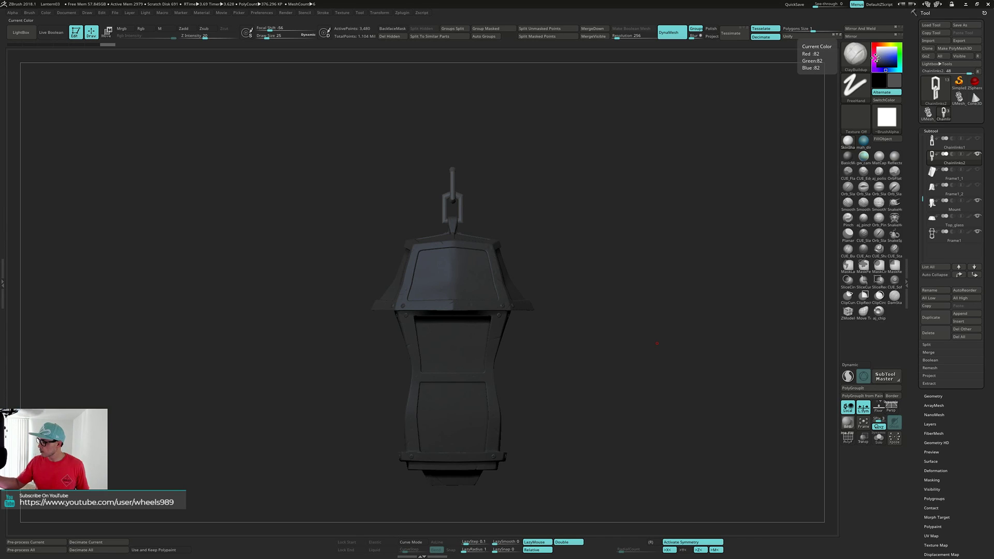
left_click(885, 139)
left_click_drag(612, 267, 543, 267)
key("x")
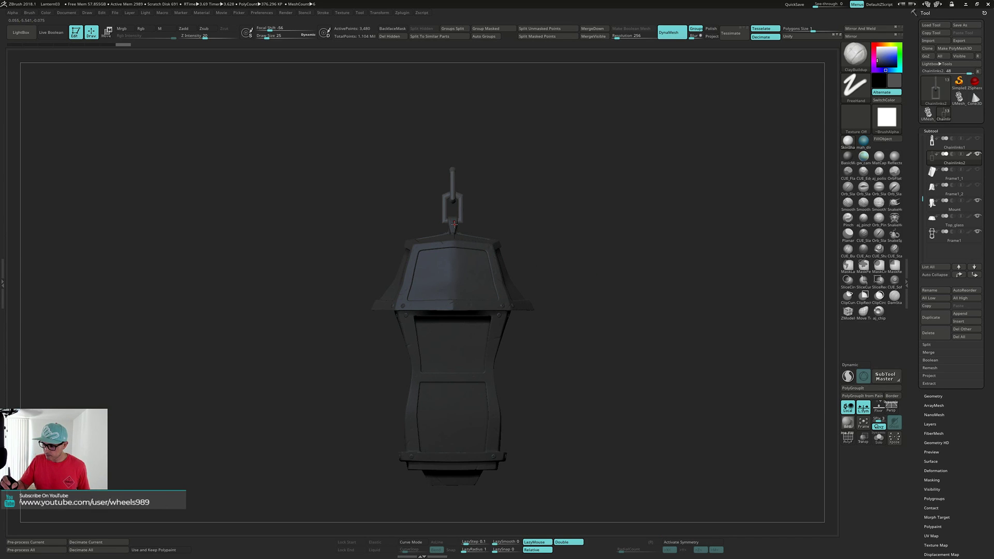
Fill the Mount bracket and the lantern's Frame1 subtool with the same dark grey.
left_click(455, 223, "alt")
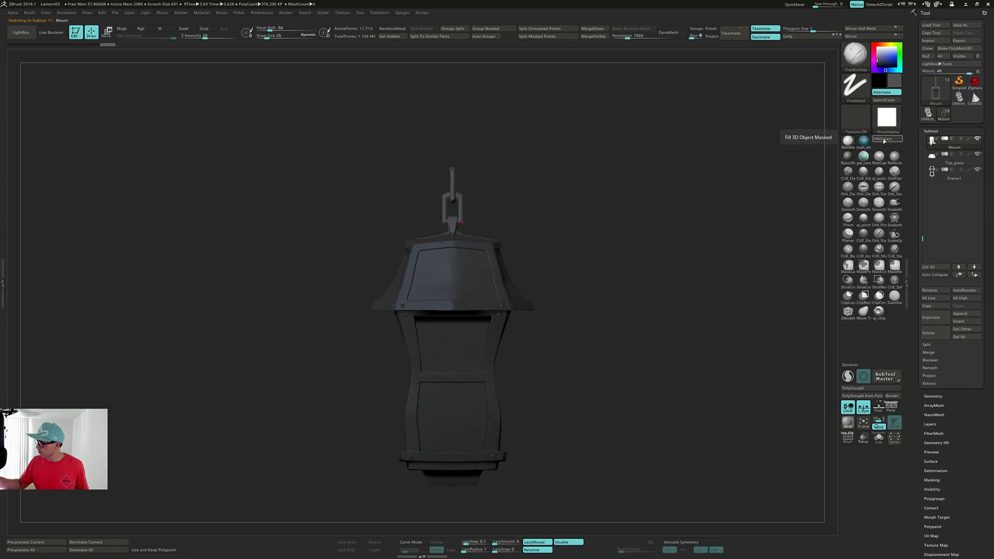
left_click(491, 248, "alt")
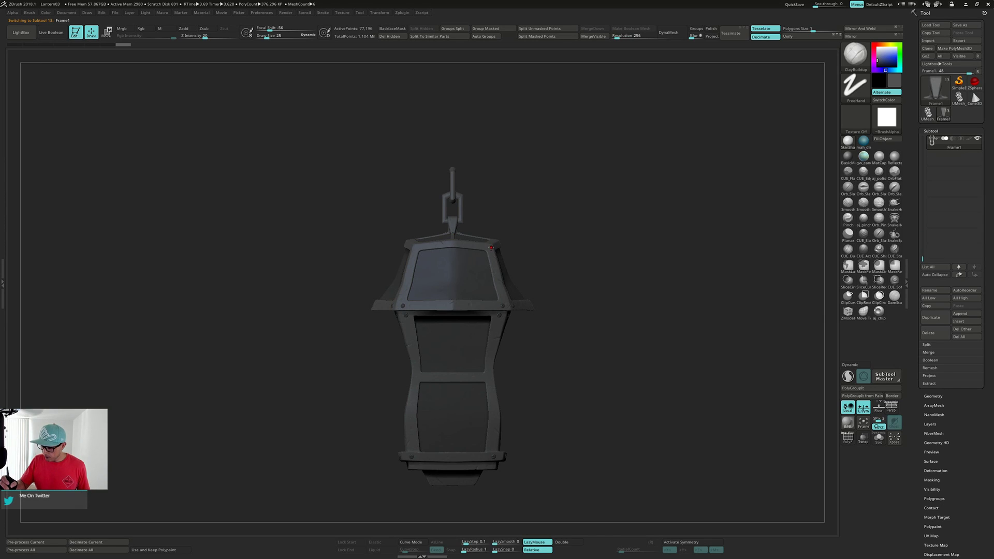
left_click_drag(606, 254, 548, 359)
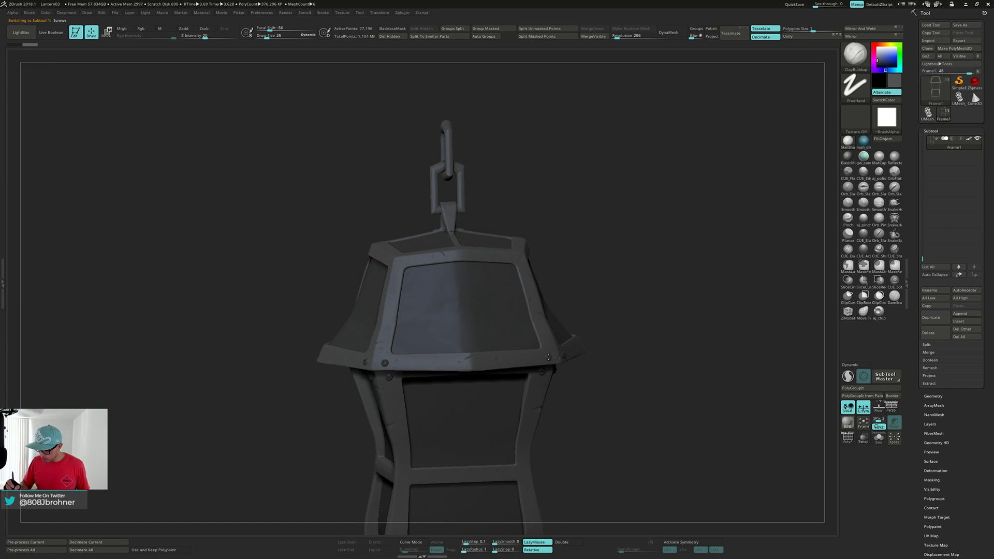
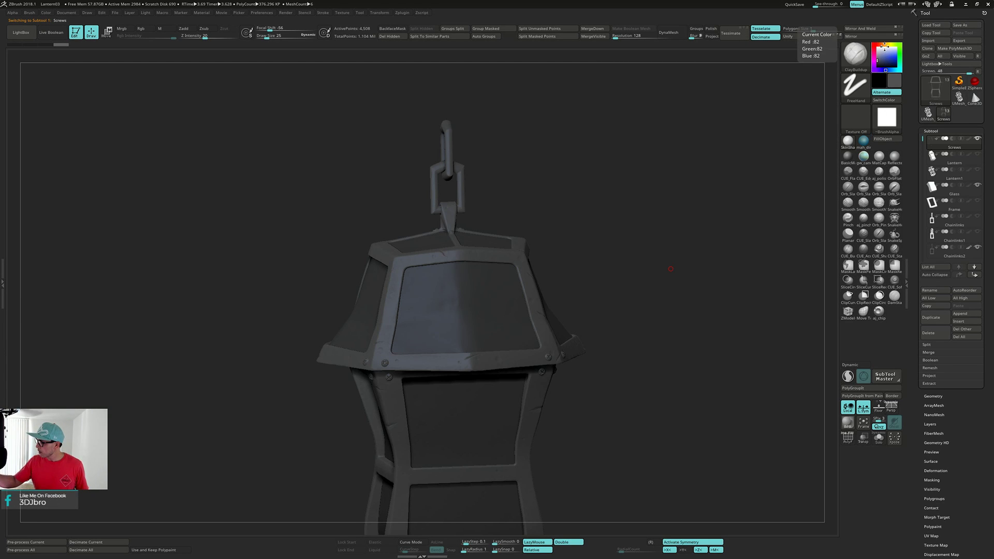
Choose a bright orange colour and fill the Screws subtool with it.
left_click(880, 42)
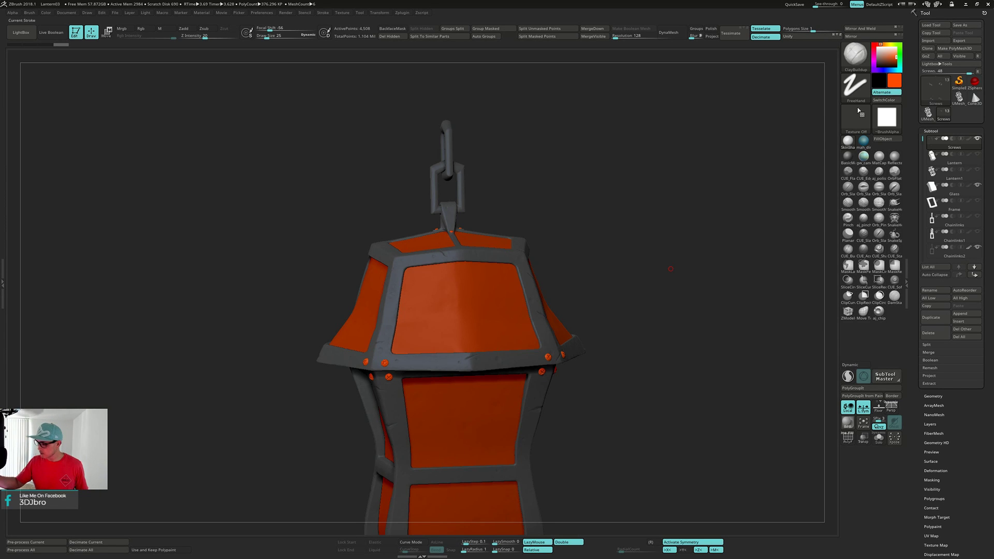
left_click_drag(684, 207, 692, 225)
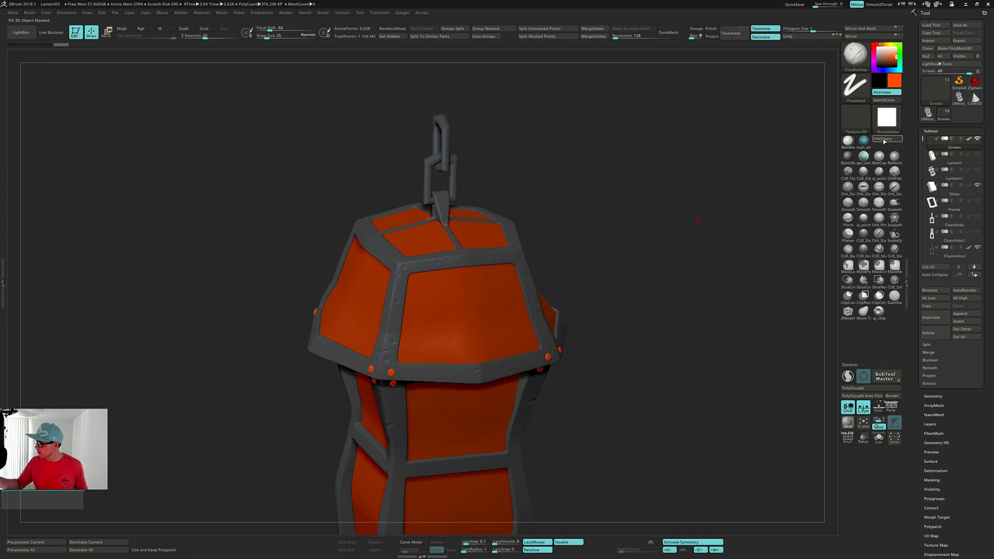
Choose a pale cream colour and fill the lantern's Top_glass subtool with it.
mouse_move(627, 270)
left_mouse_down()
mouse_move(630, 260)
mouse_move(630, 275)
mouse_move(615, 282)
left_mouse_up()
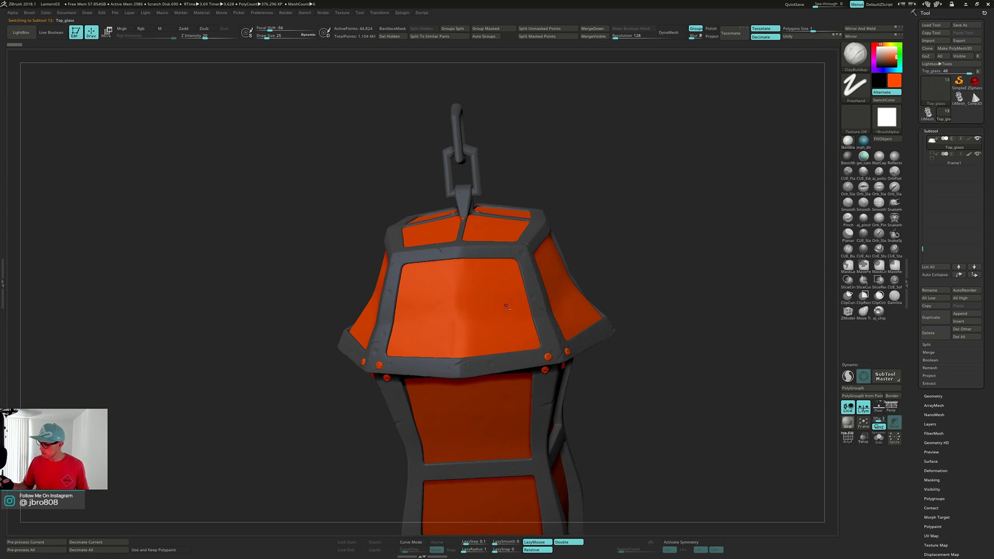
left_click(890, 43)
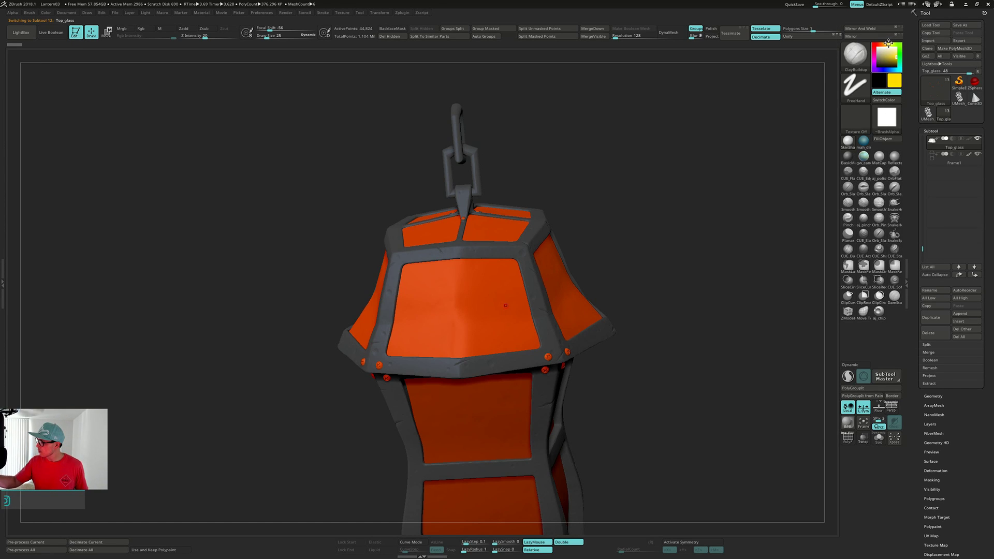
left_click(884, 51)
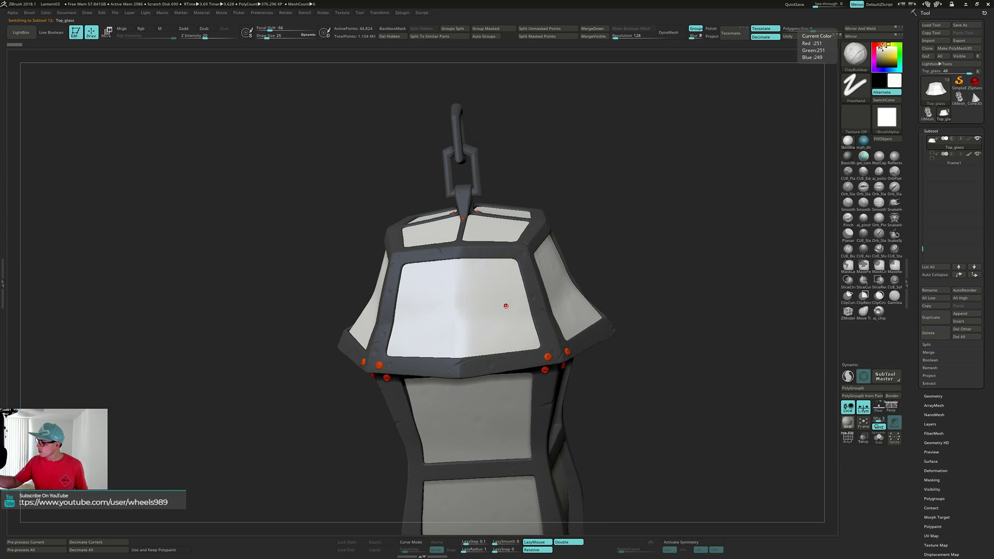
left_click(883, 49)
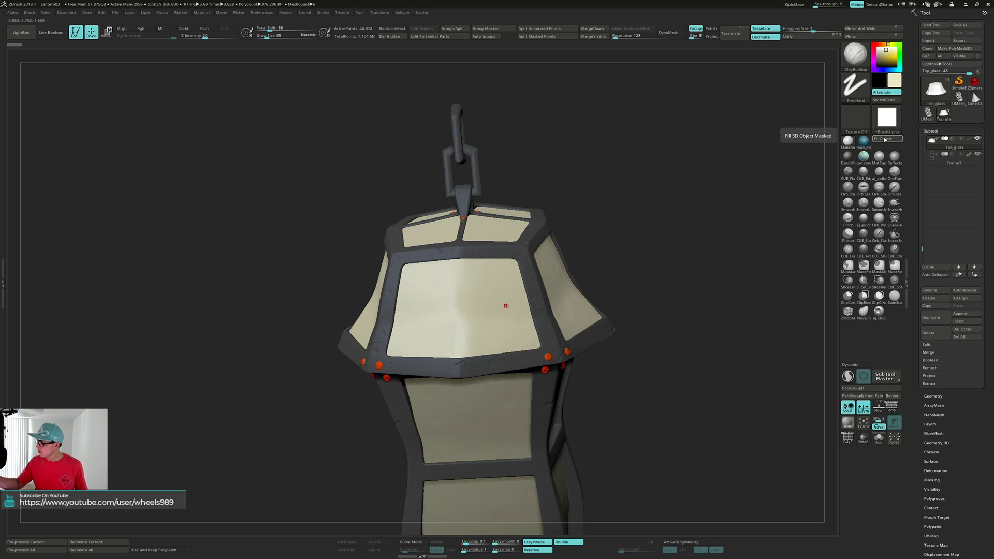
left_click(884, 141)
Fill the lantern body's Glass subtool with the same pale cream colour.
left_click_drag(679, 307, 676, 181, "alt")
left_click(507, 292, "alt")
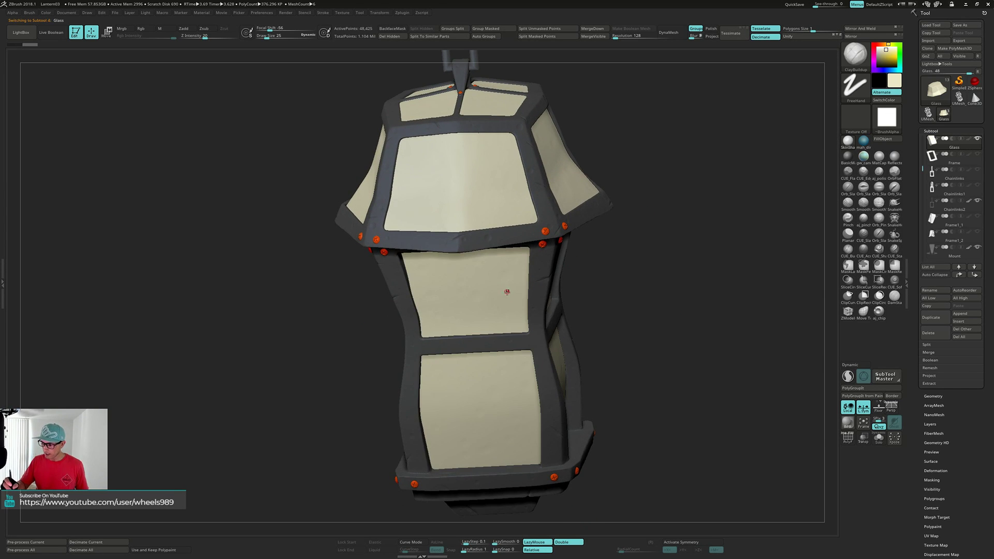
left_click(889, 140)
Recolour the Screws subtool by filling it with the dark grey used on the lantern's metal parts.
left_click_drag(678, 300, 636, 331, "alt")
left_click(495, 257, "alt")
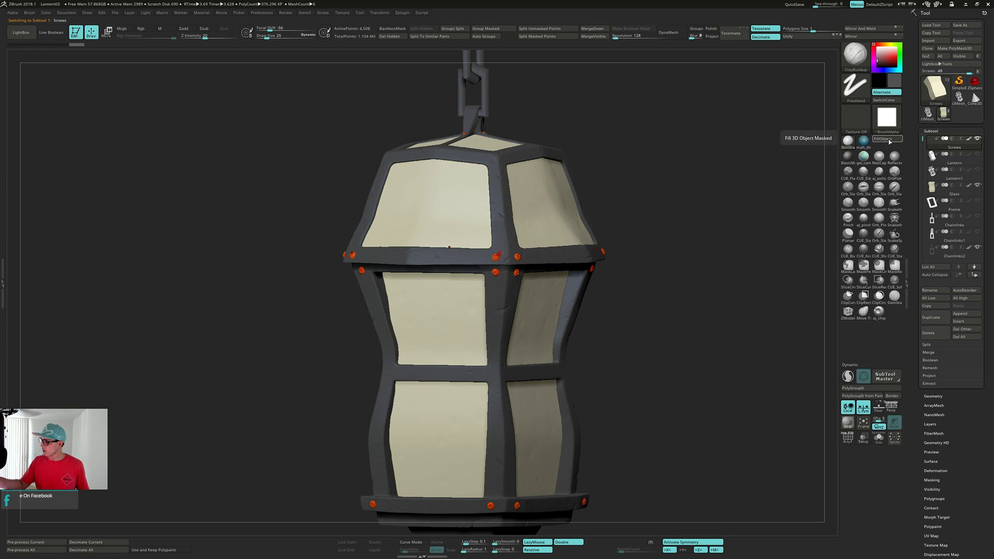
left_click(885, 139)
Review the coloured lantern from several angles.
left_click_drag(679, 214, 685, 222)
left_click_drag(681, 237, 808, 353)
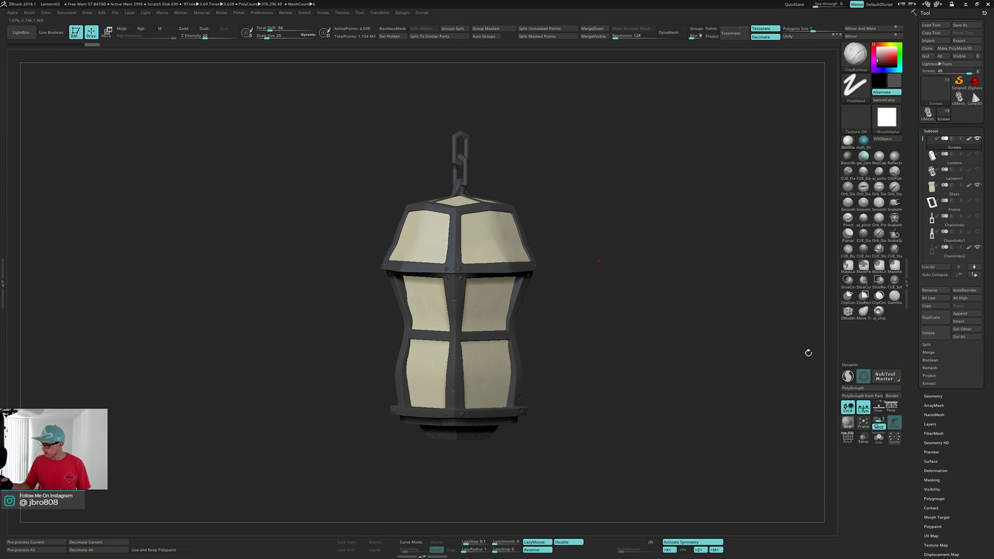
left_click(847, 422)
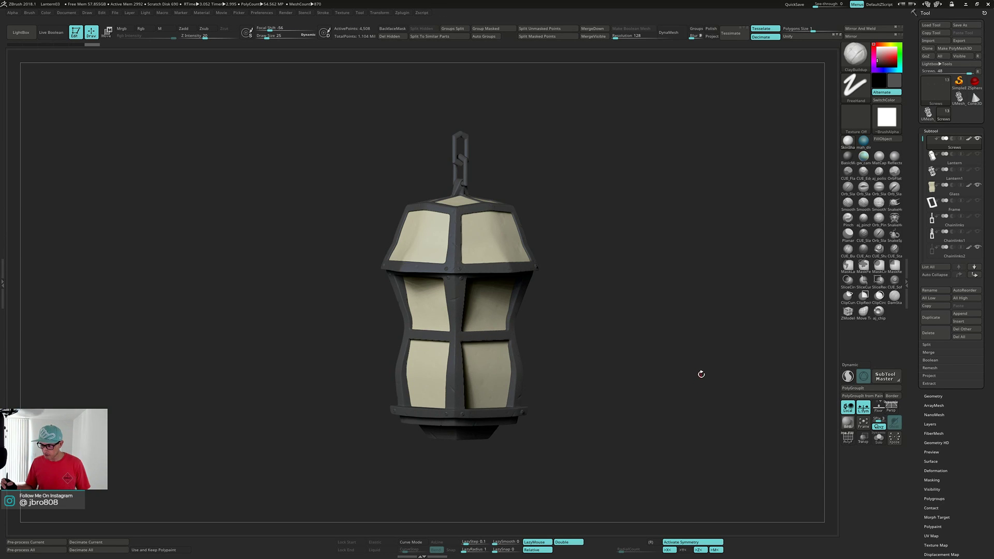
mouse_move(701, 374)
left_mouse_down("shift")
mouse_move(681, 403)
mouse_move(702, 390)
left_mouse_up("shift")
key("f")
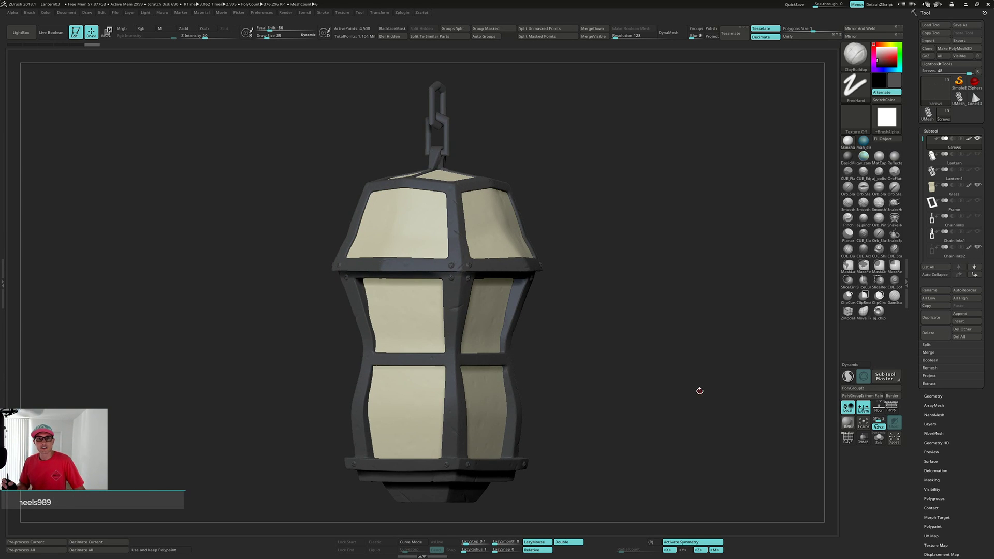
mouse_move(671, 291)
left_mouse_down()
mouse_move(664, 322)
mouse_move(671, 303)
left_mouse_up()
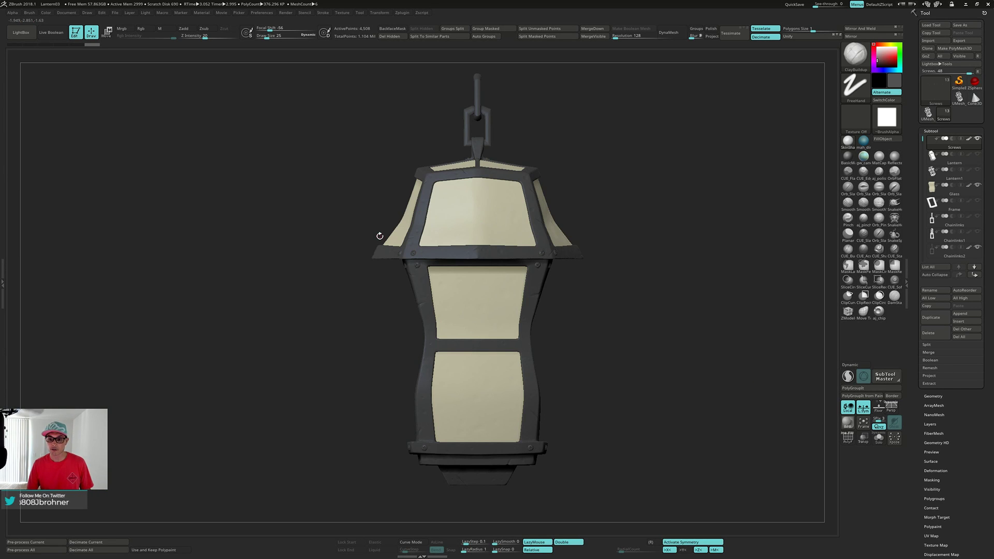
Save the project as a new version named Lantern04 in the Lantern folder.
left_click(116, 13)
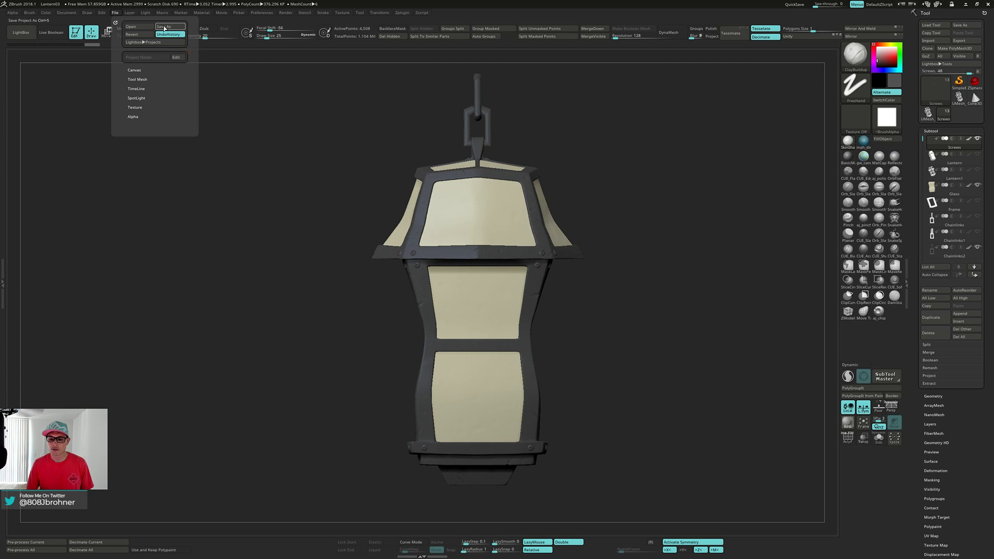
left_click(165, 26)
left_click(367, 145)
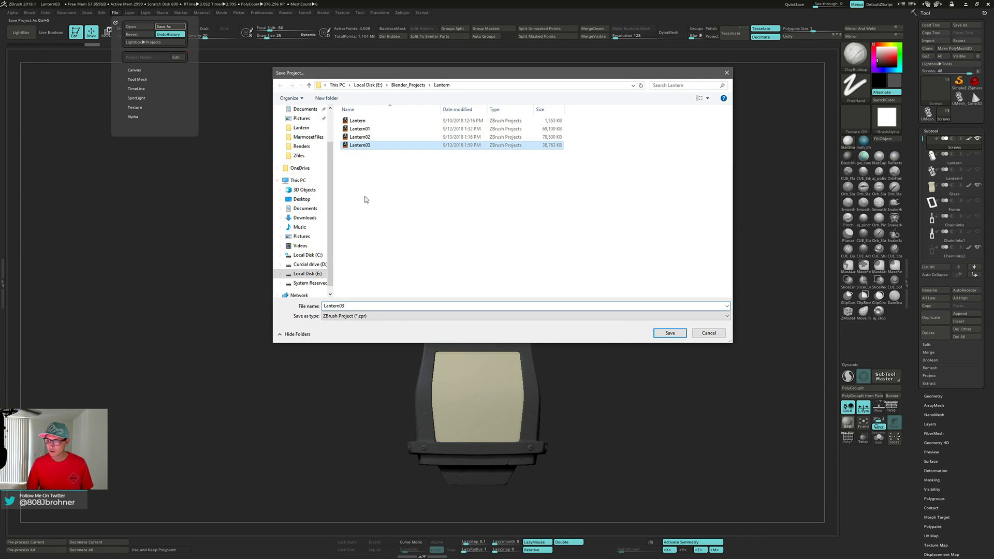
double_click(348, 308)
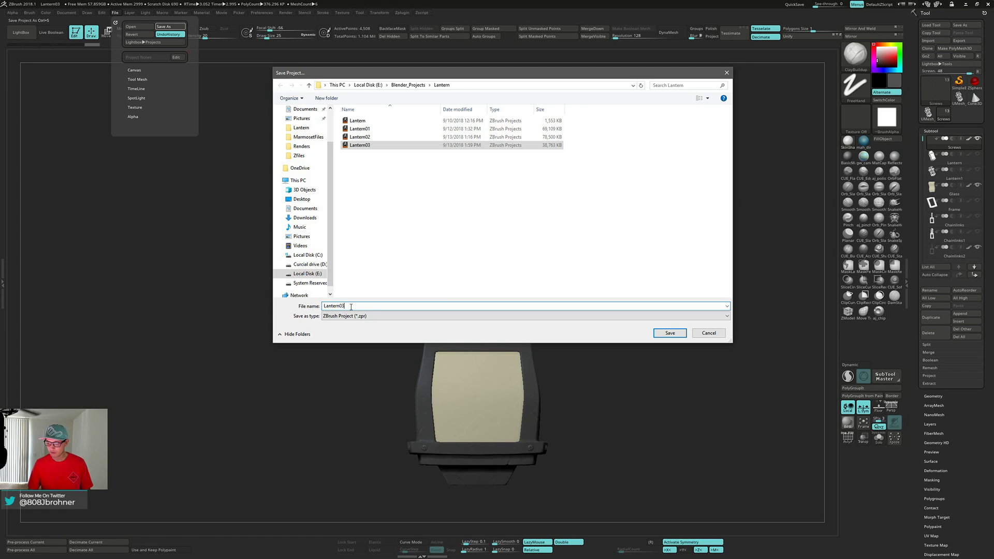
key("BackSpace")
type("4")
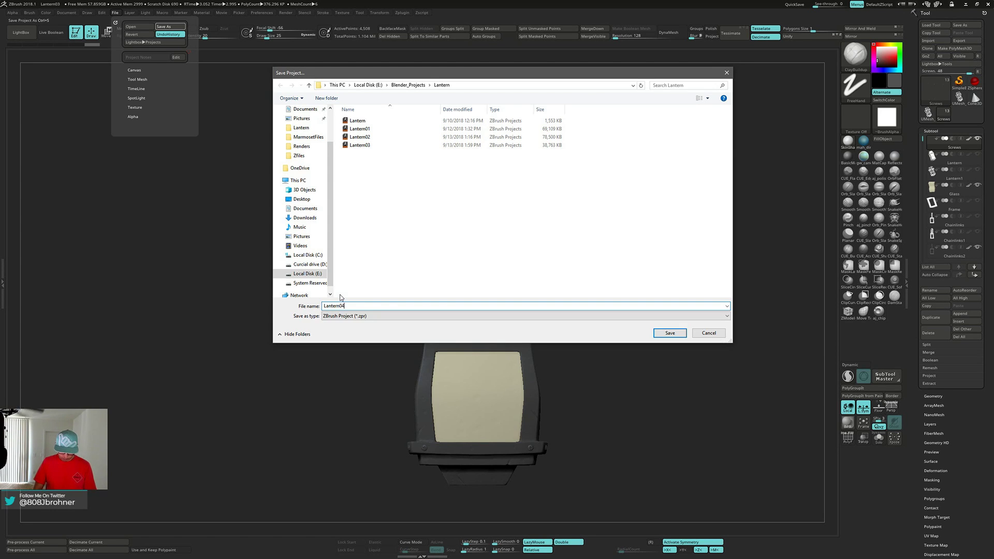
key("Return")
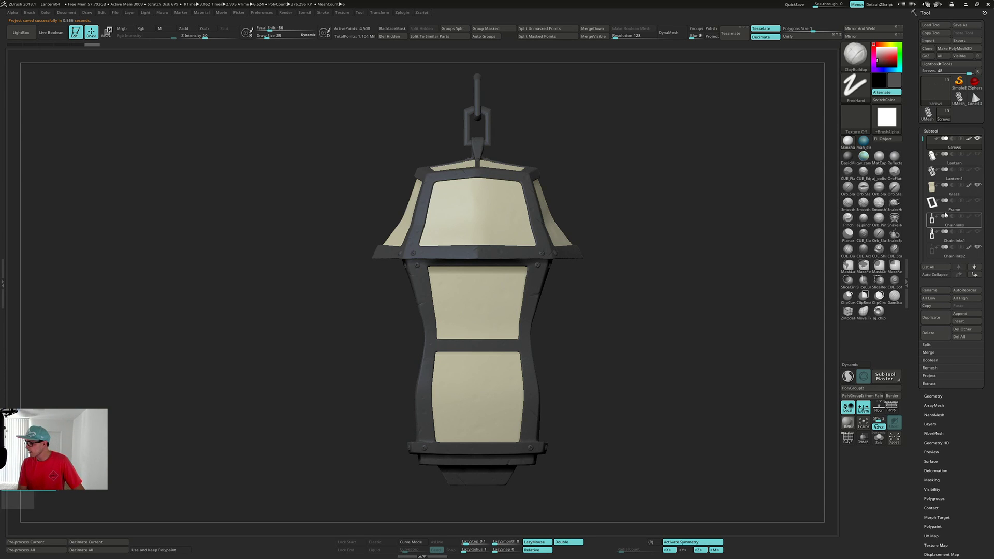
Select the Glass subtool and make all the hidden subtools visible.
left_click_drag(922, 139, 922, 146)
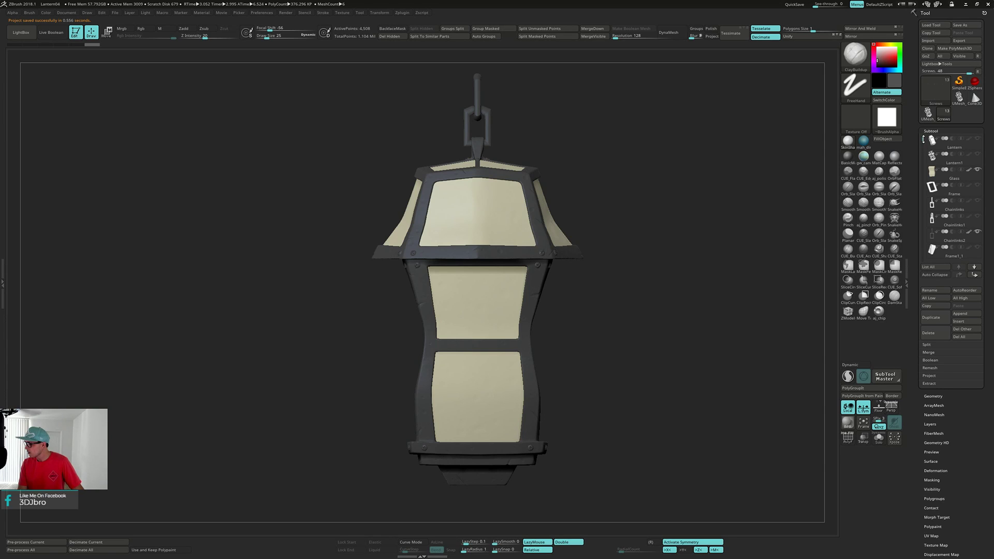
mouse_move(976, 152)
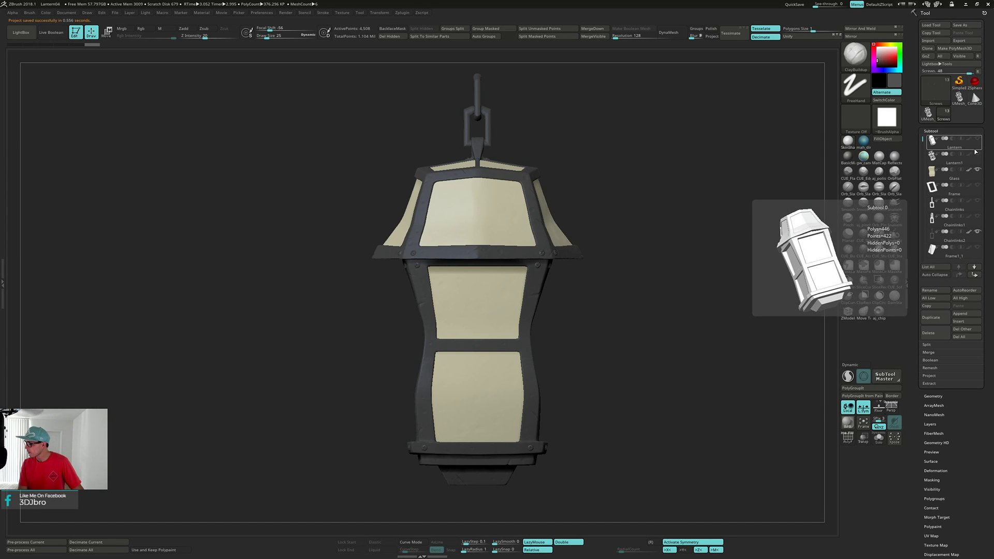
left_click(978, 170)
left_click(978, 170)
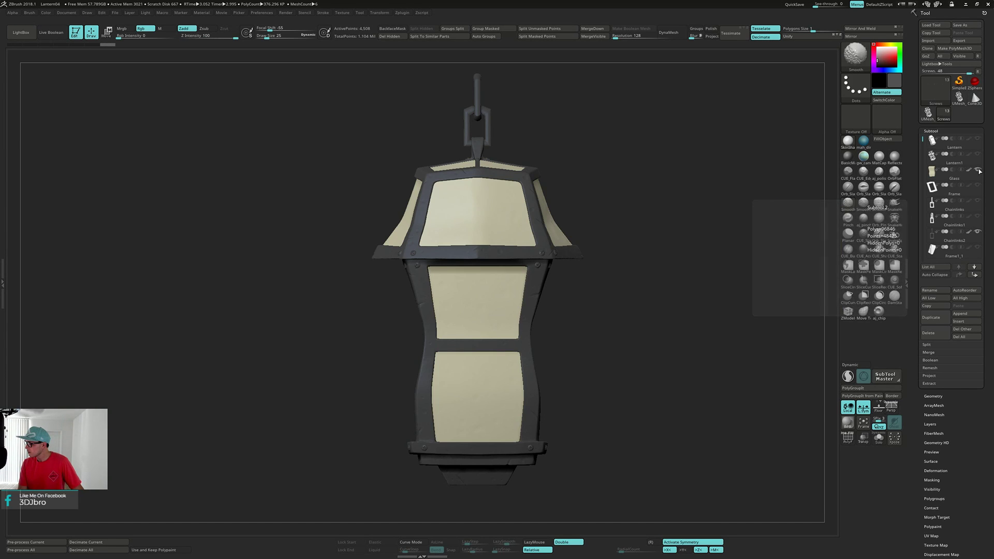
left_click(978, 170)
left_click(978, 169)
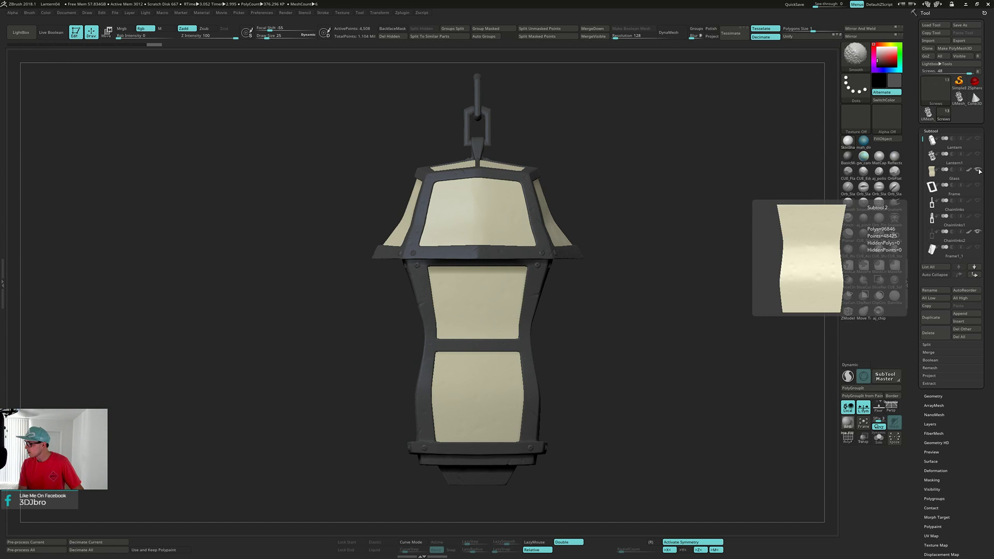
left_click(979, 170, "shift")
left_click(970, 177)
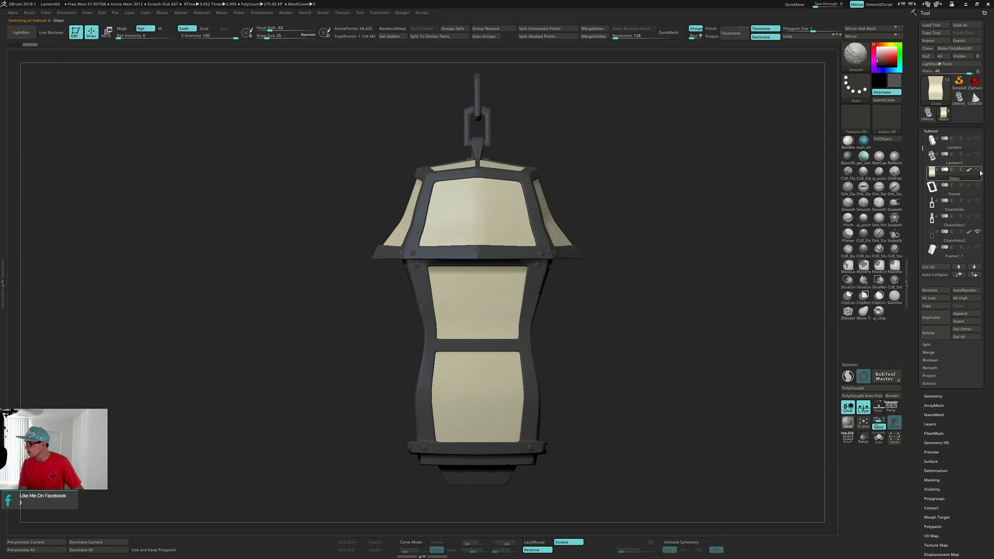
left_click(979, 171, "shift")
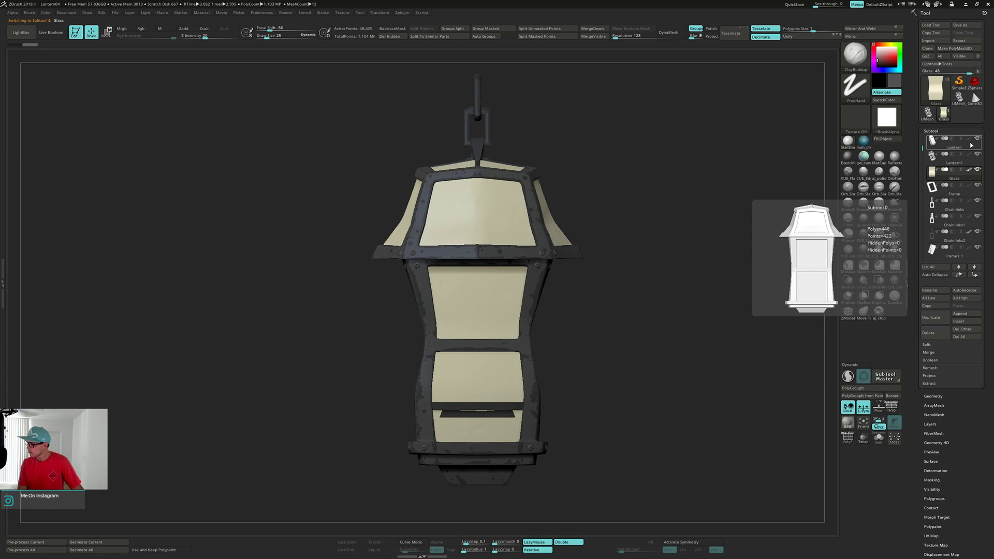
Isolate the original low-poly Lantern subtool and delete it permanently.
left_click(976, 145)
left_click(974, 143, "shift")
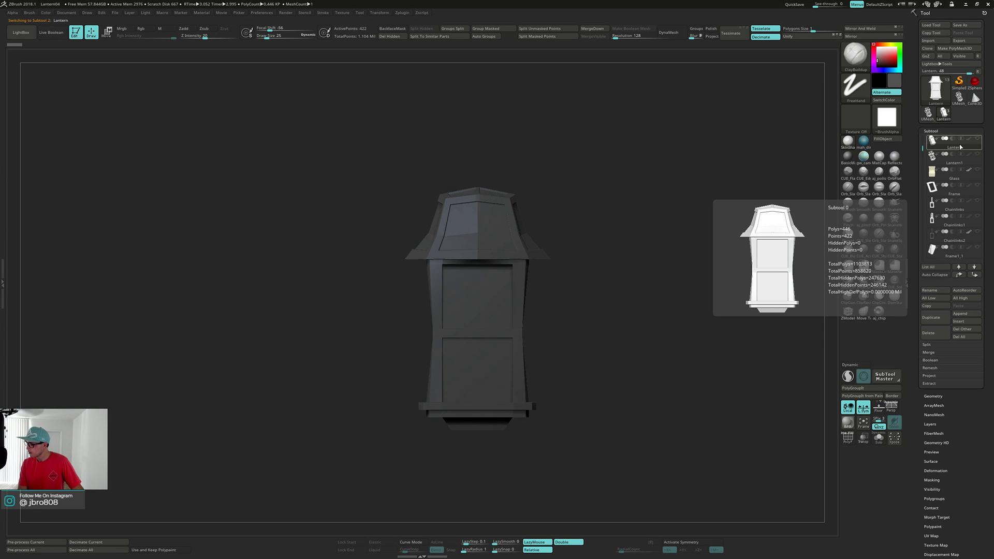
left_click_drag(686, 218, 725, 226)
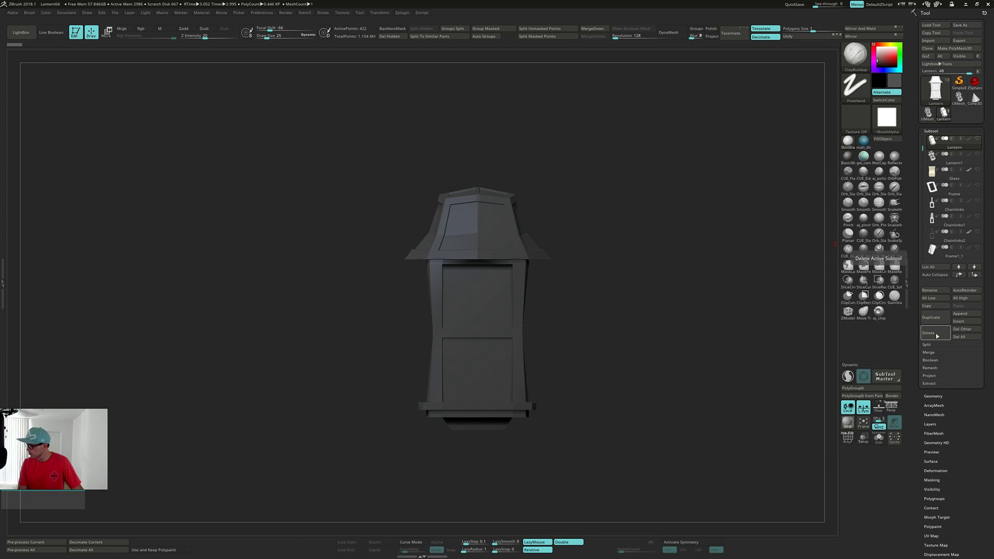
left_click(937, 335)
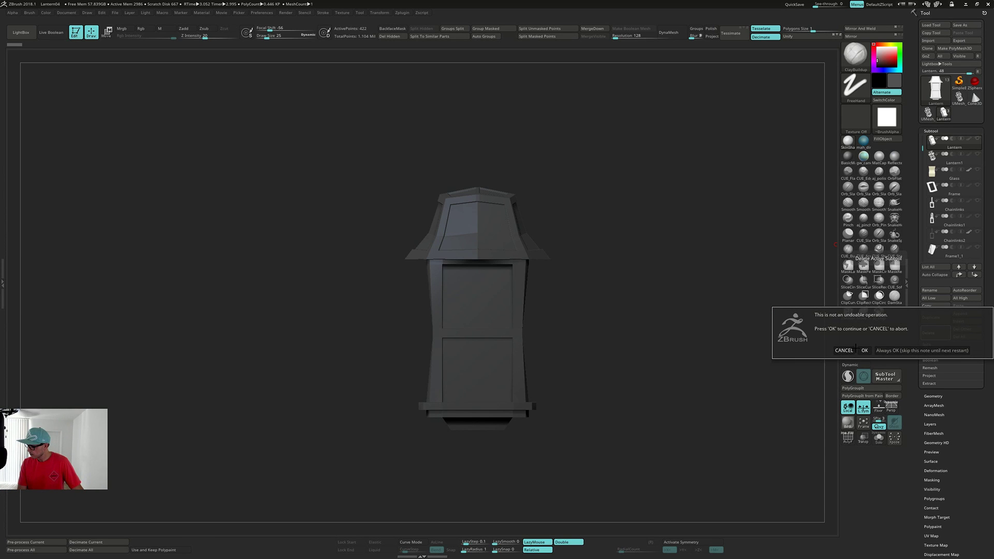
left_click(864, 350)
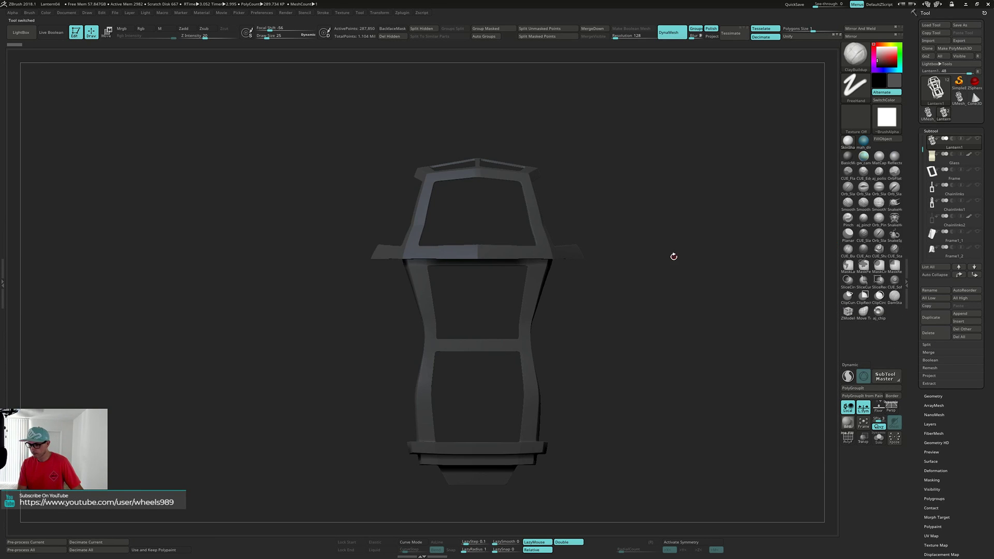
Check the polygroups of the Lantern1 subtool, then delete both it and the small Frame subtool.
key("shift+f")
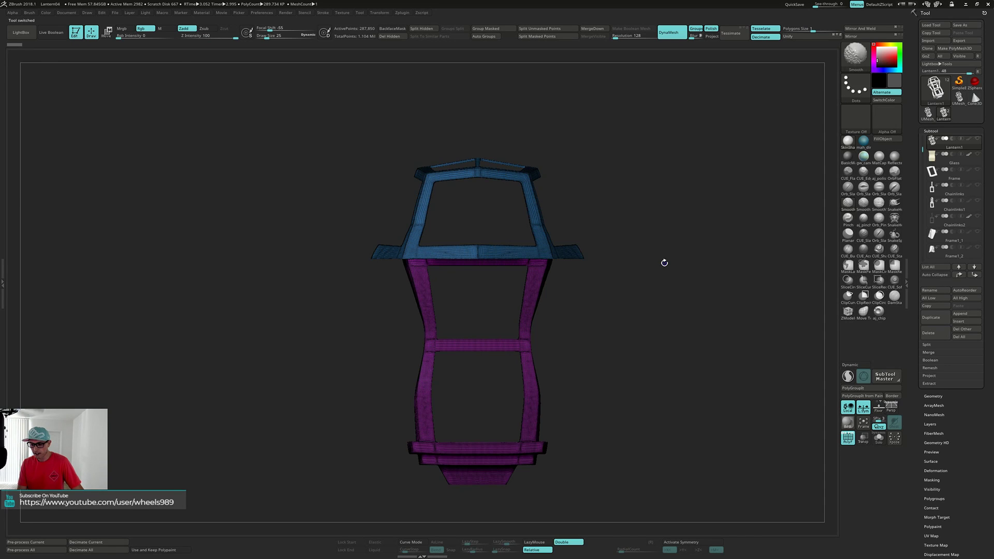
key("shift+f")
left_click_drag(701, 282, 650, 262)
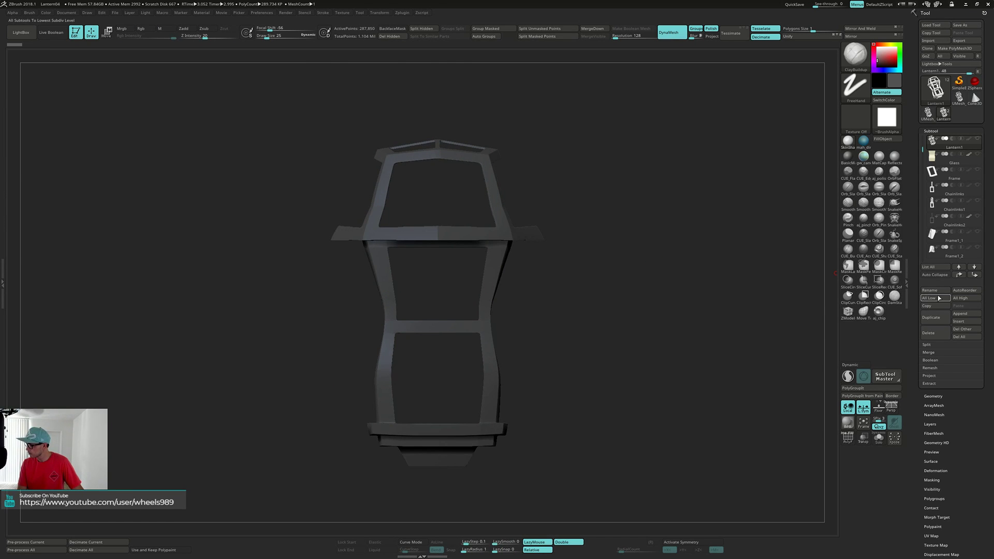
mouse_move(935, 217)
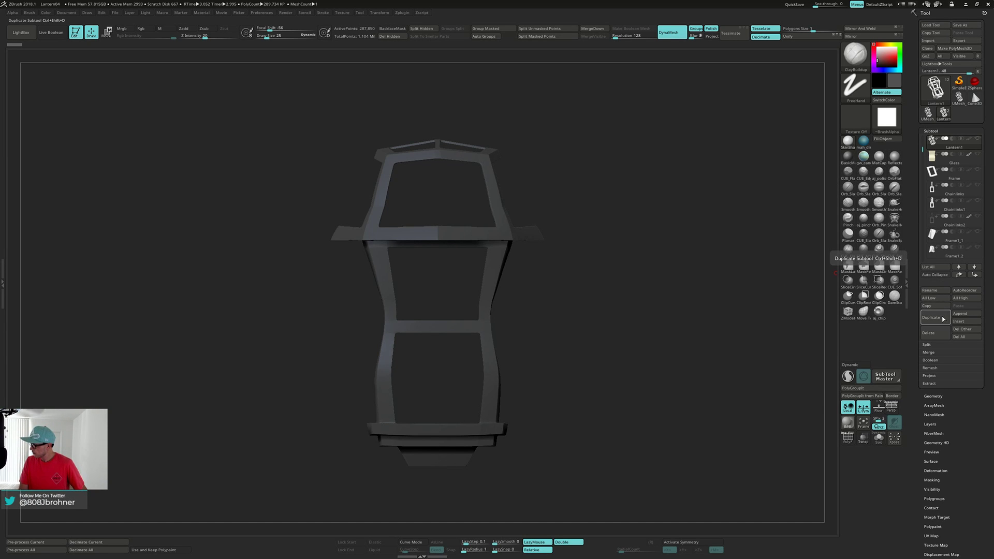
left_click(938, 333)
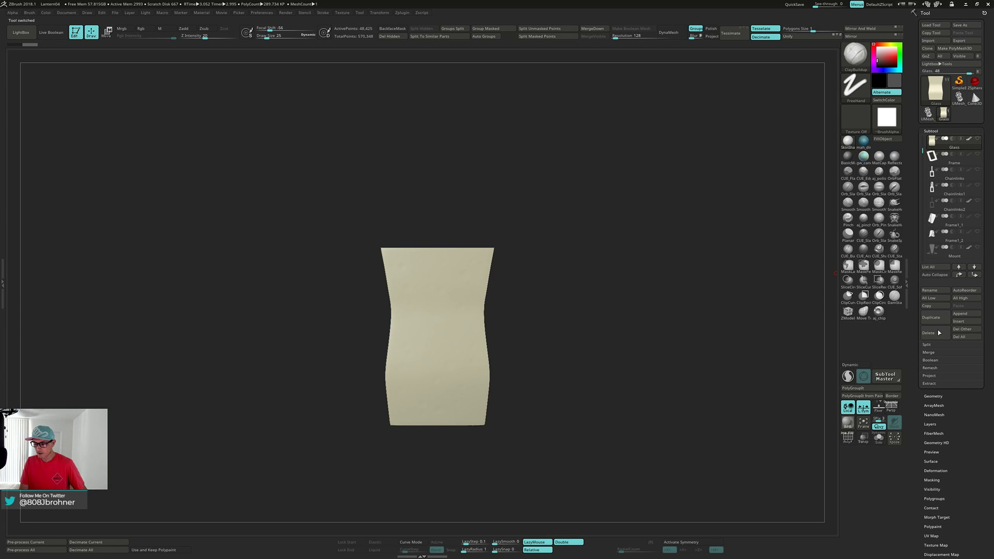
left_click(954, 159)
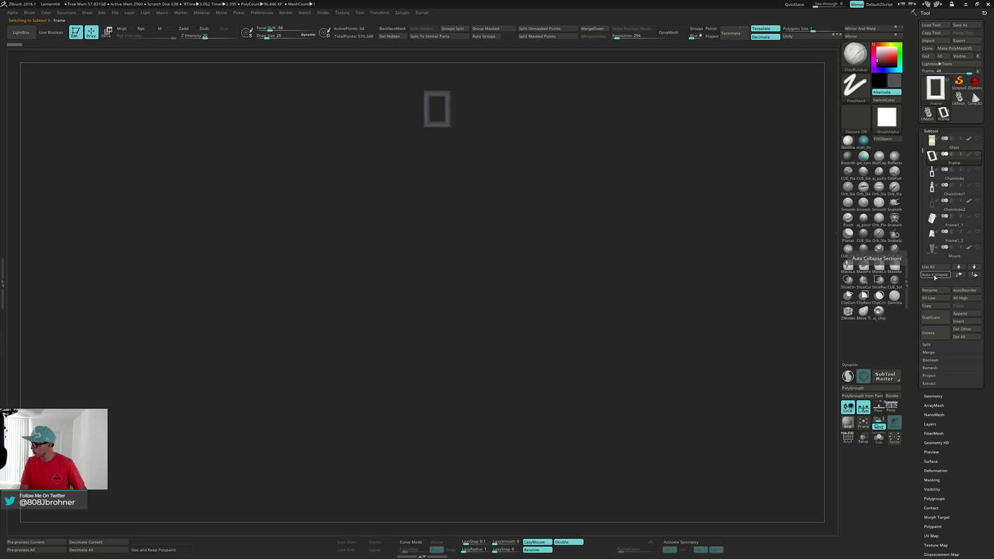
left_click(935, 336)
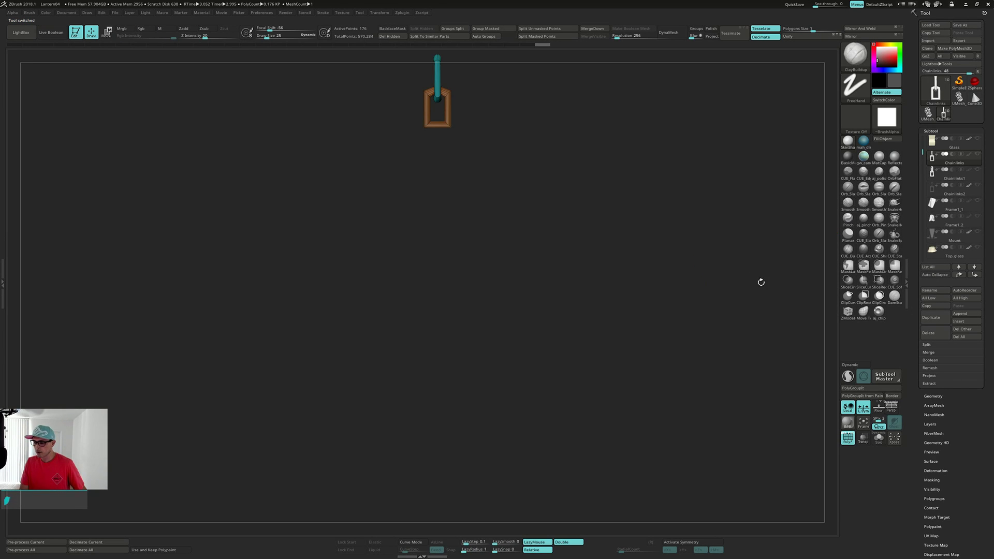
Check both chain link subtools from the side, then delete the Chainlinks1 subtool.
left_click_drag(655, 248, 664, 285, "alt")
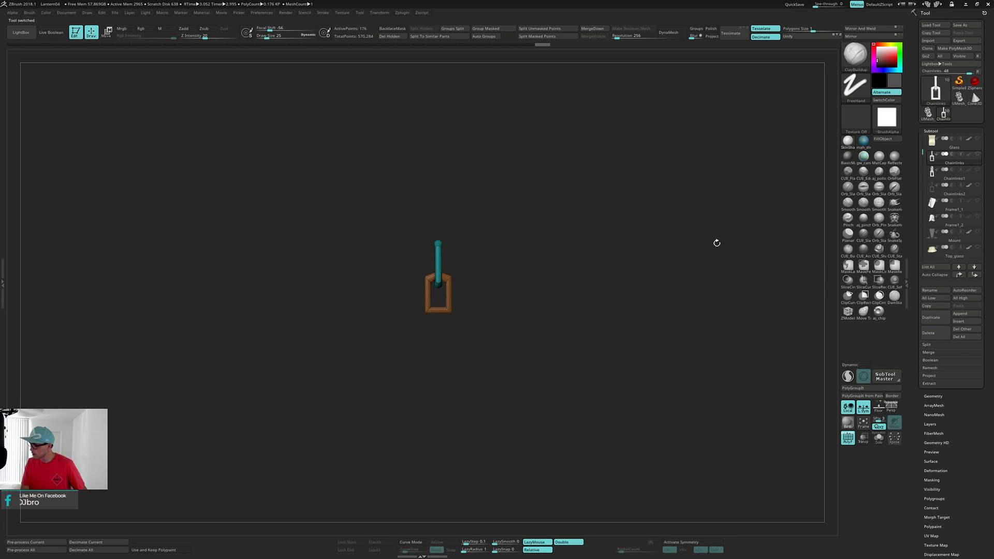
left_click_drag(716, 243, 640, 270)
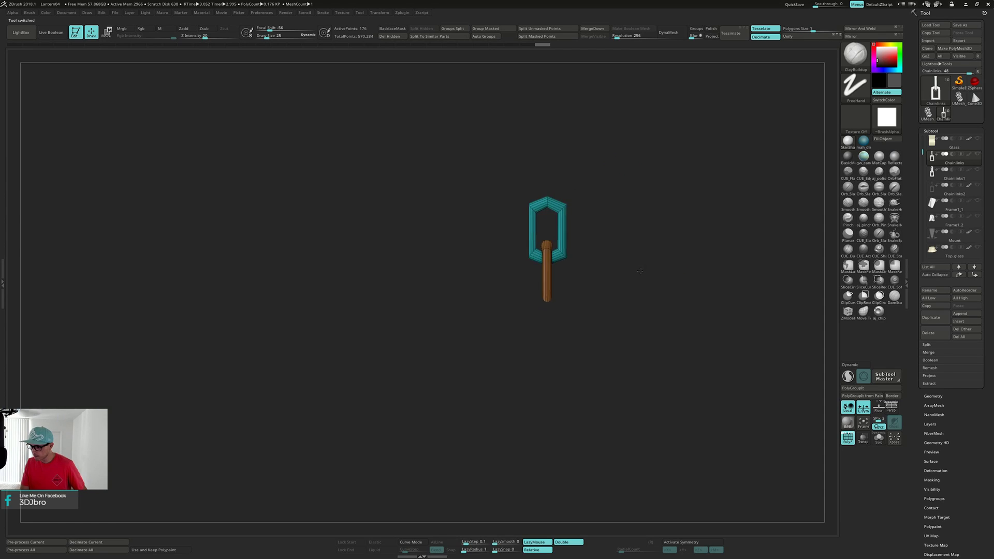
left_click(952, 178)
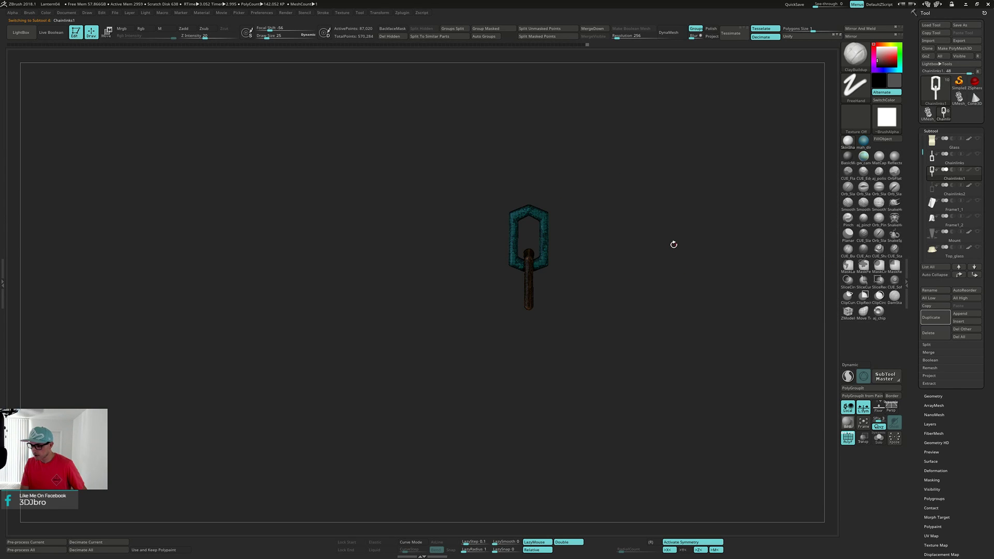
key("shift+f")
mouse_move(673, 241)
left_mouse_down()
mouse_move(668, 264)
mouse_move(684, 239)
left_mouse_up()
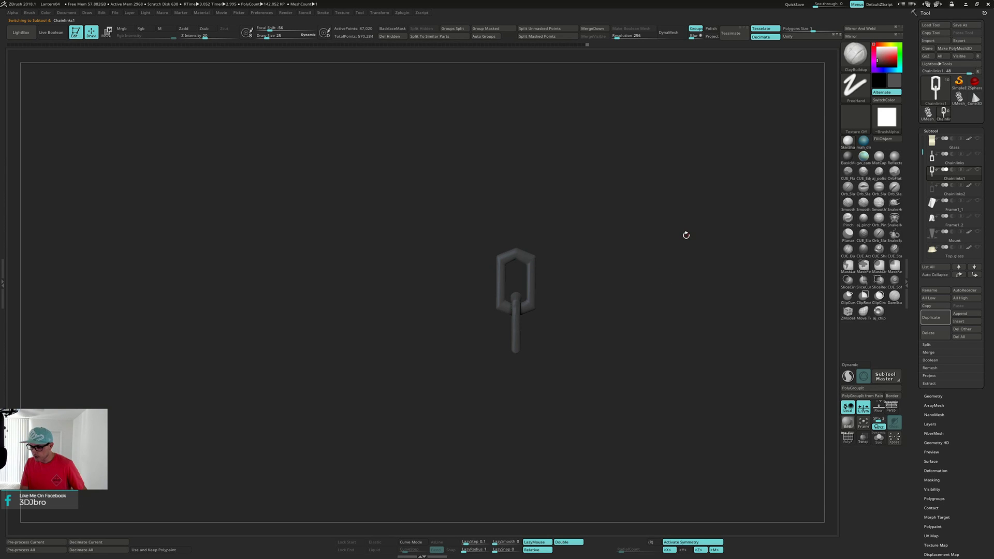
left_click(934, 333)
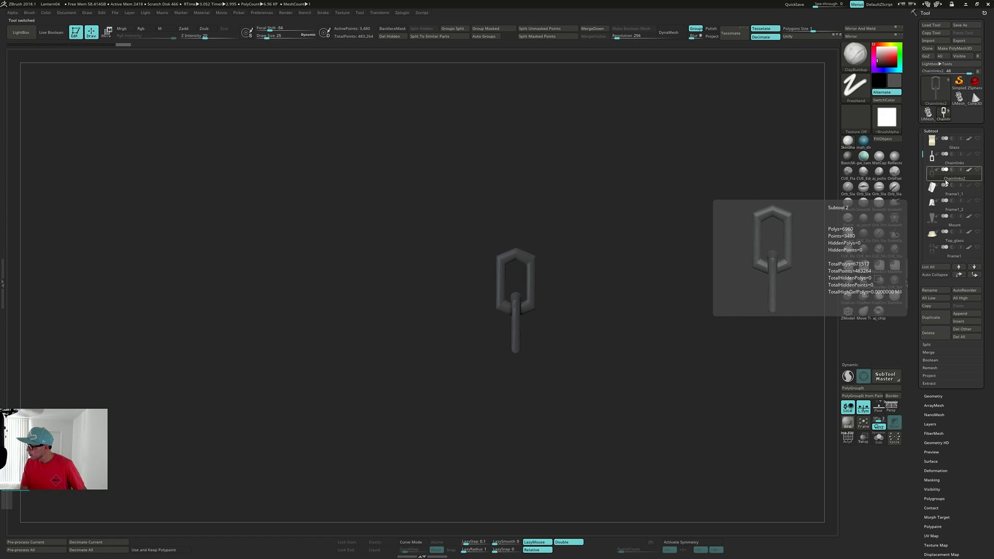
Inspect the Chainlinks2 subtool and rename it as Chainlinks_high.
left_click_drag(804, 211, 642, 286)
key("shift+f")
key("shift+f")
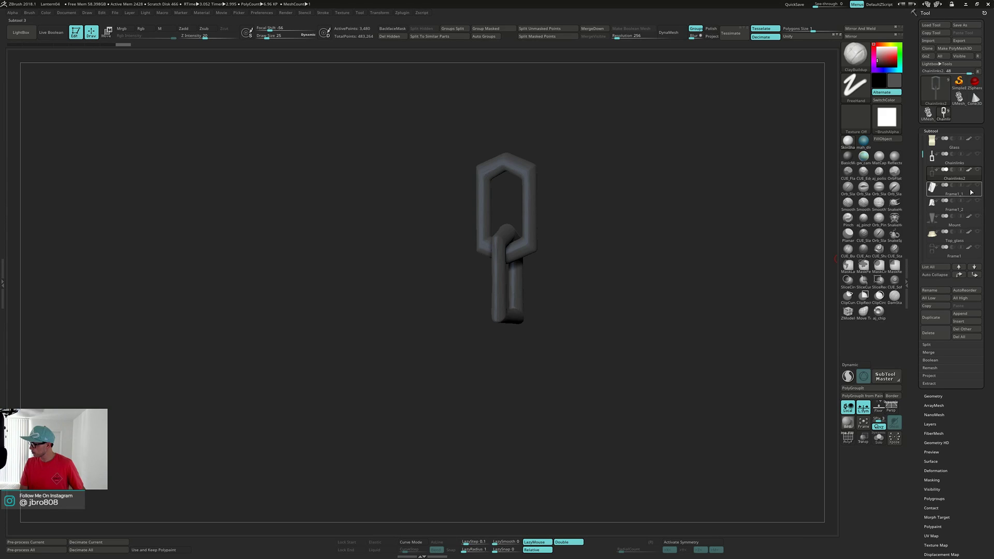
left_click(940, 288)
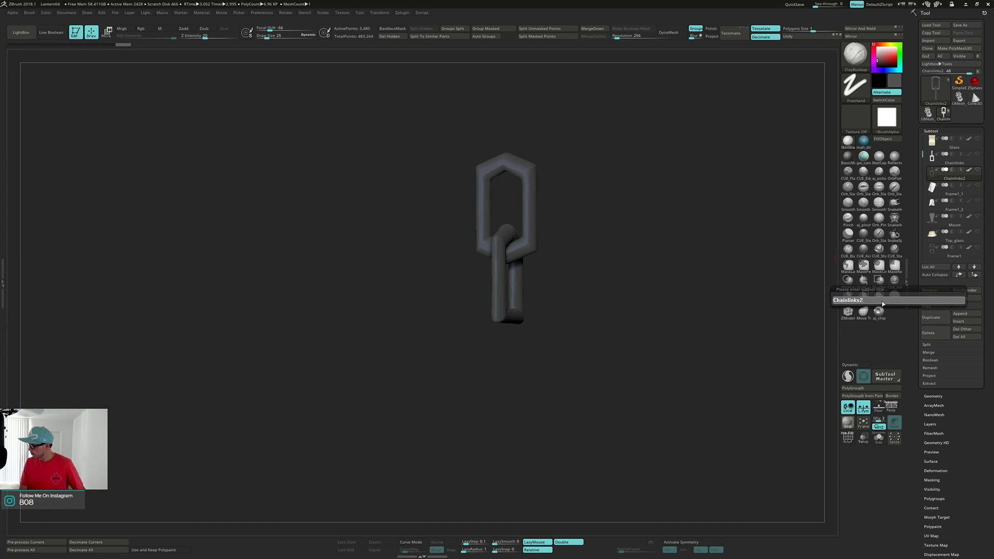
key("BackSpace")
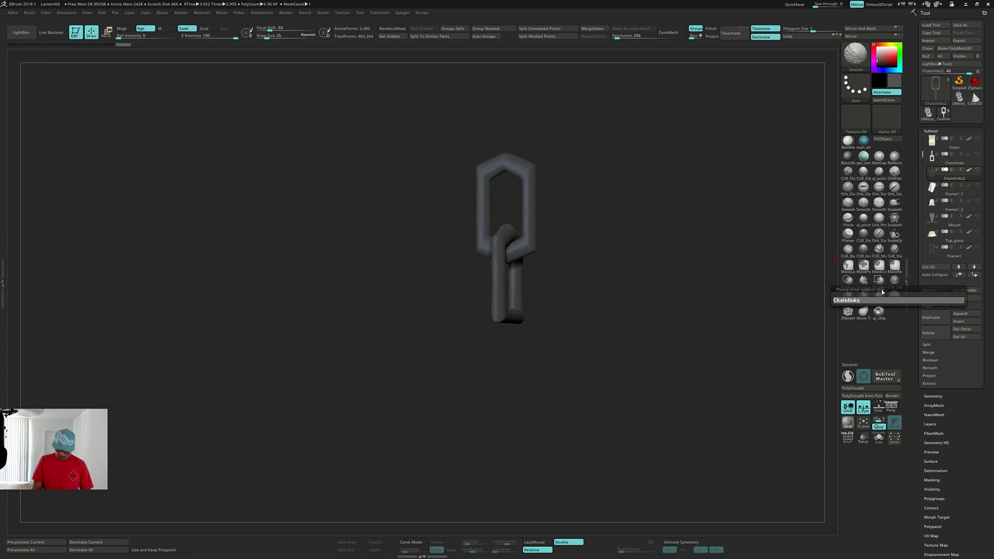
type("hig")
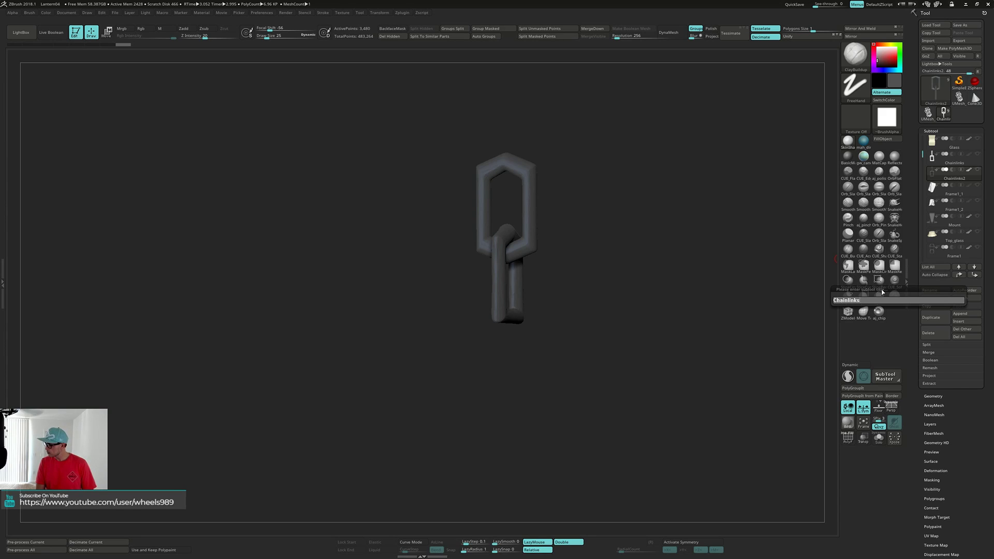
type("_hi")
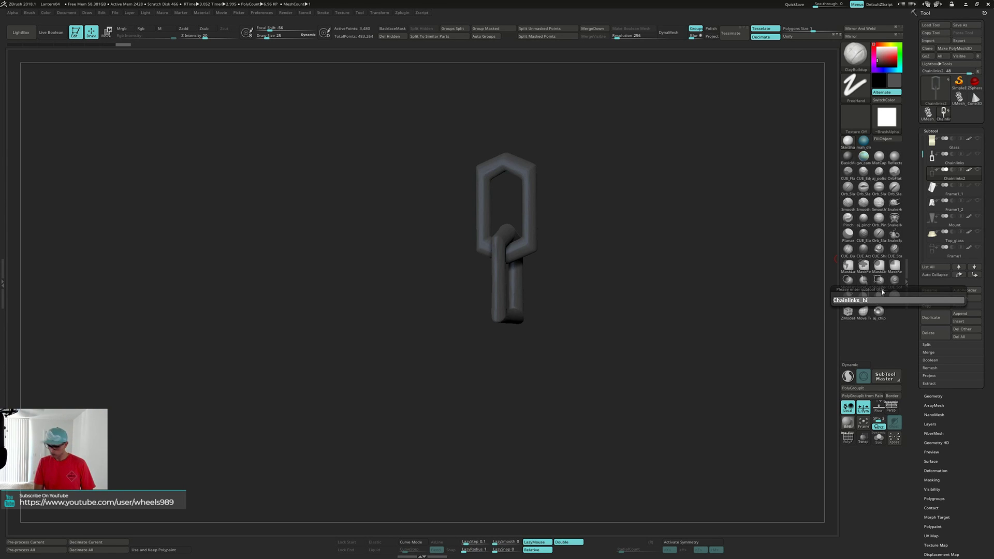
type("gh")
key("Return")
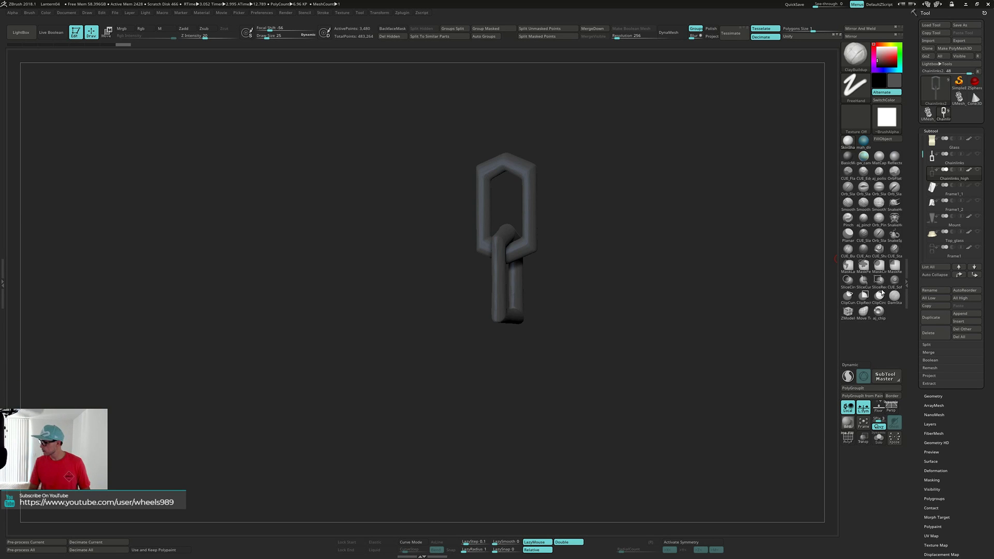
Rename the Chainlinks subtool as Chainlinks_low.
left_click(947, 157)
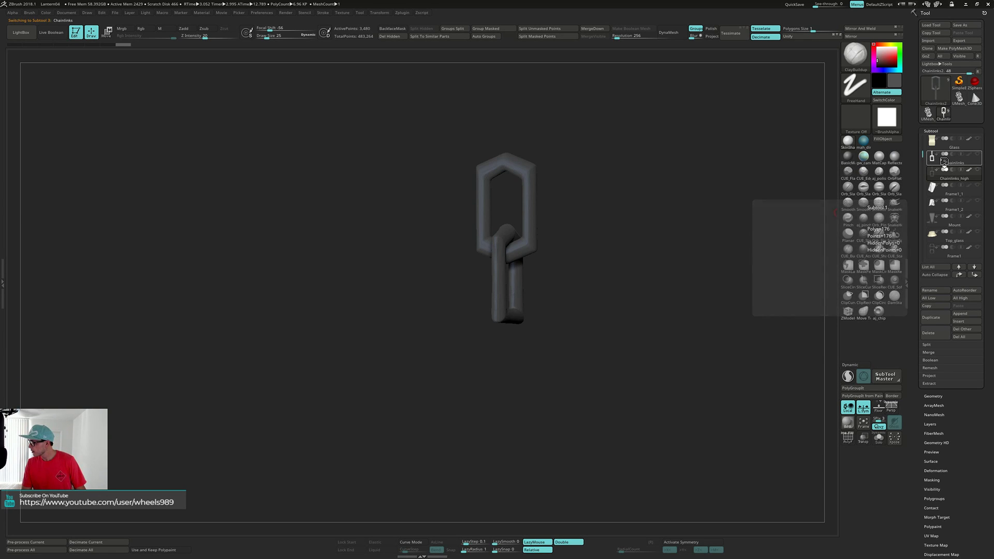
left_click(931, 290)
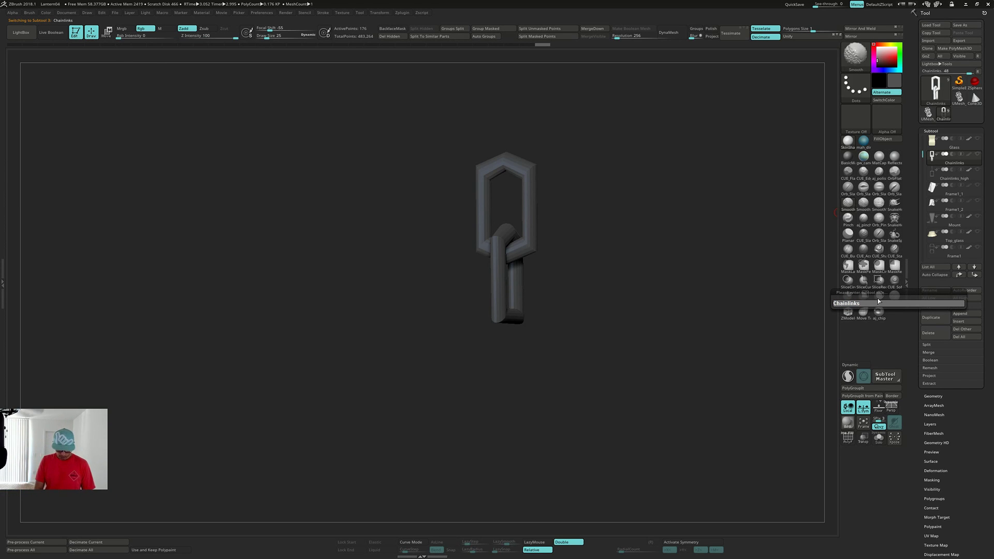
type("_low")
key("Return")
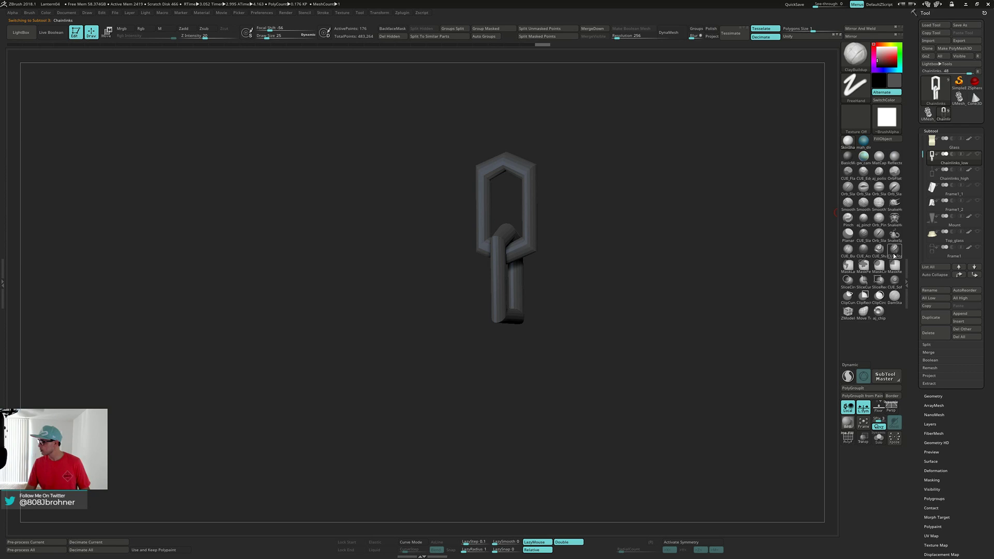
Rename the Glass subtool as Glass_high and show it framed on its own.
left_click(951, 146)
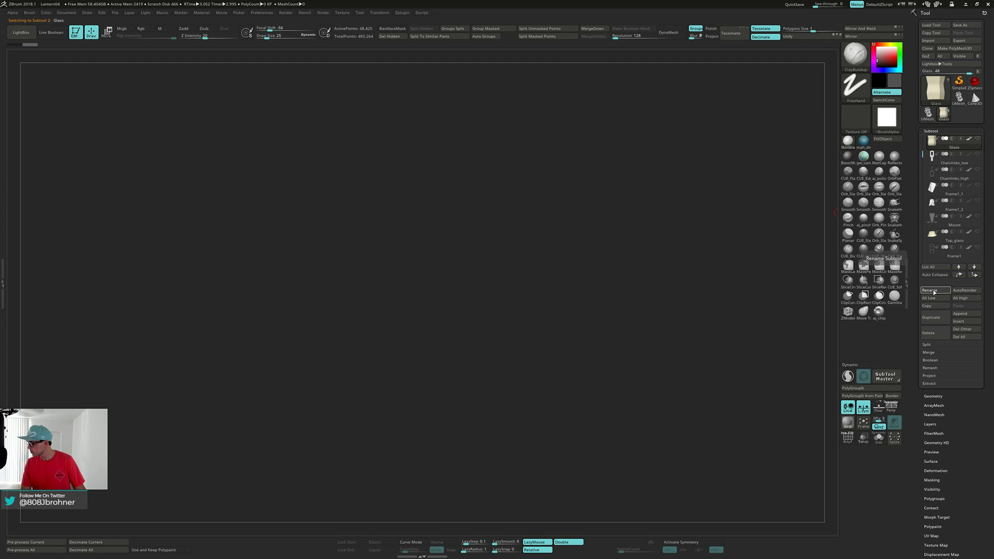
left_click(933, 291)
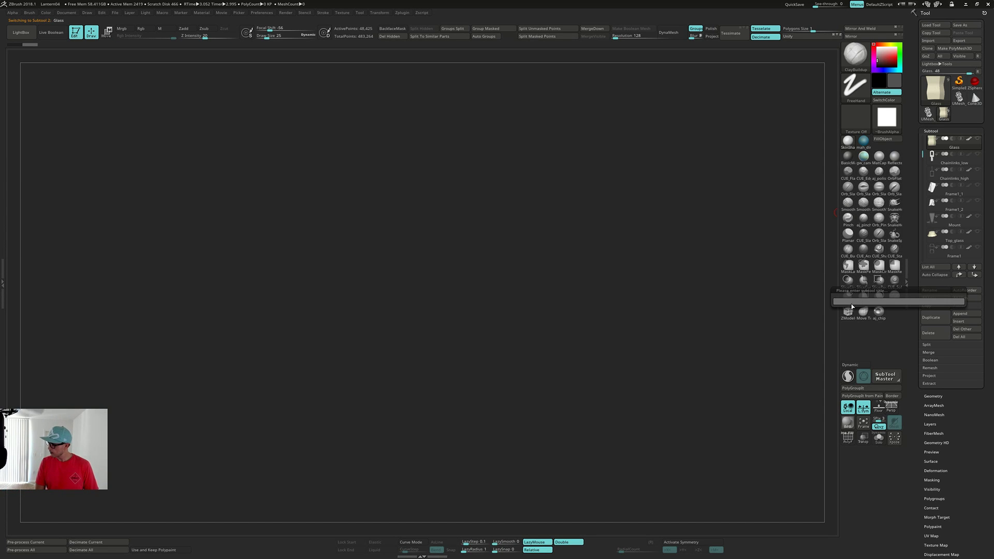
type("Glass_high")
key("Return")
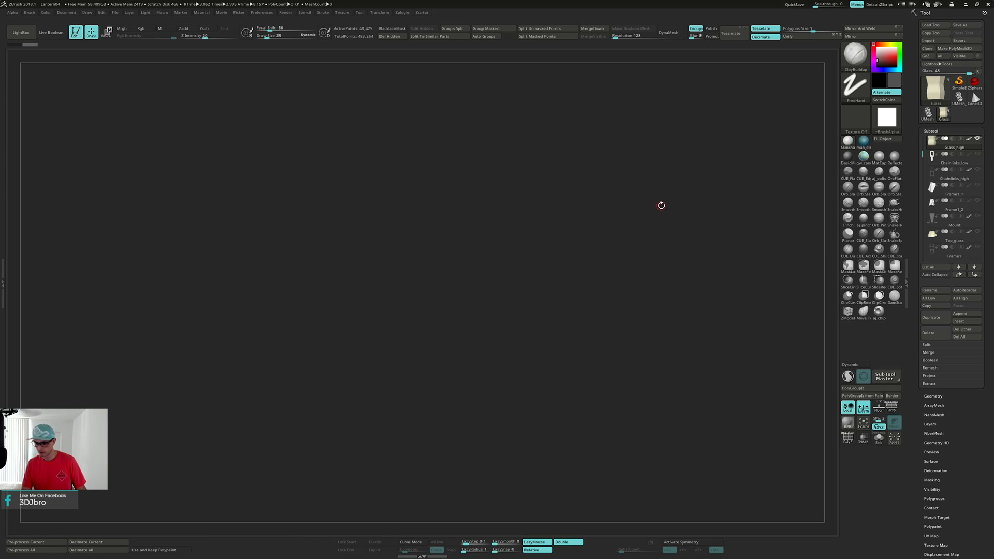
left_click(659, 213)
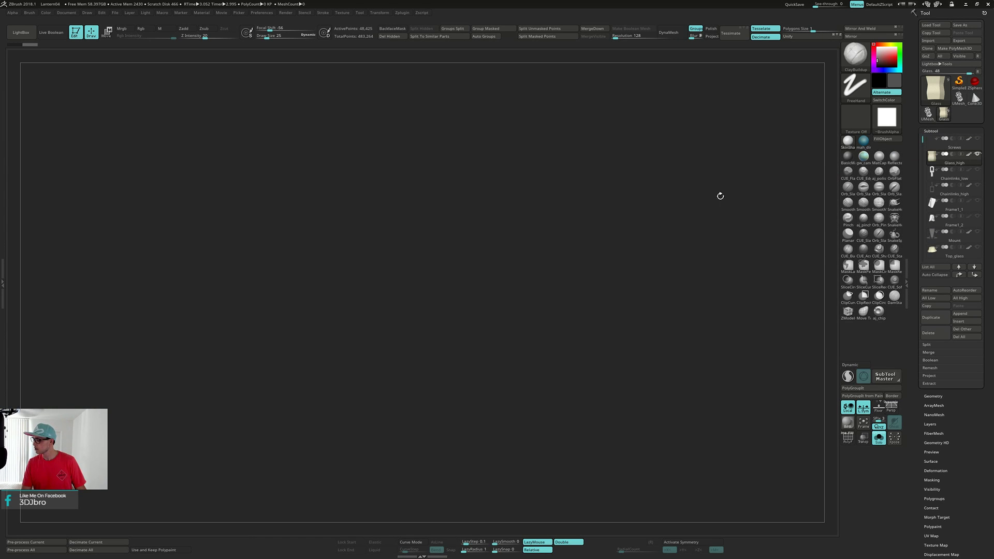
key("f")
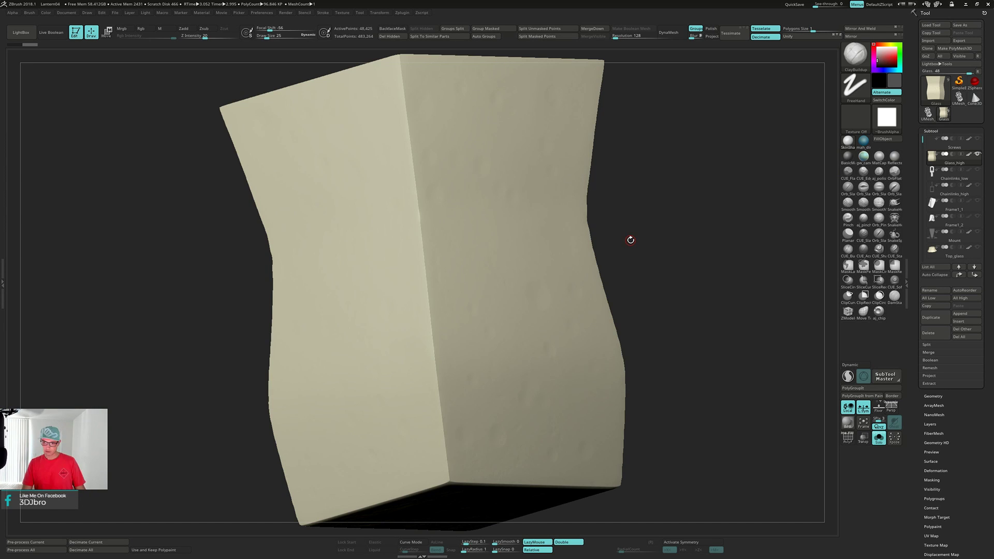
mouse_move(691, 254)
left_mouse_down("alt")
mouse_move(692, 186)
mouse_move(725, 250)
mouse_move(574, 218)
mouse_move(697, 260)
mouse_move(696, 247)
left_mouse_up("alt")
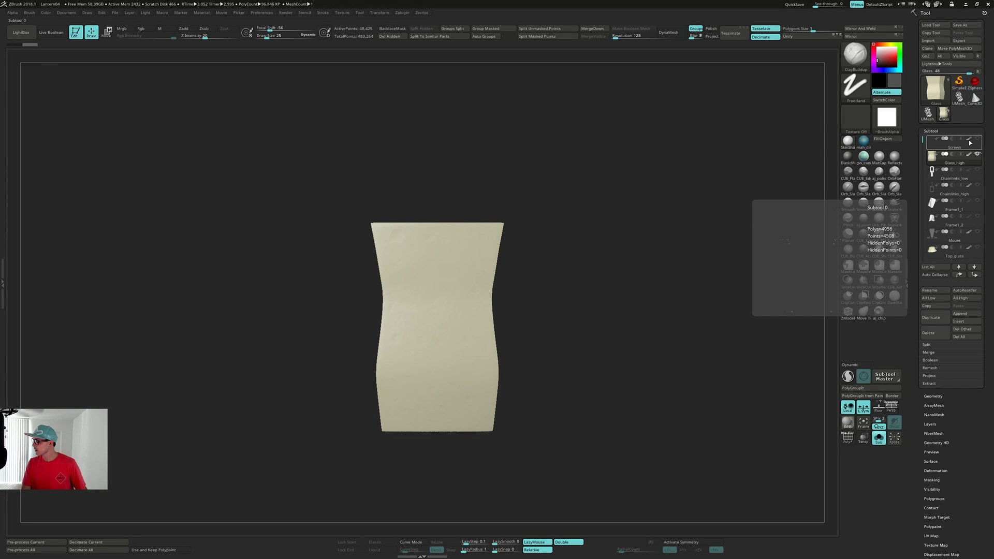
Rename the Frame1_1 subtool as Frame_low.
mouse_move(956, 174)
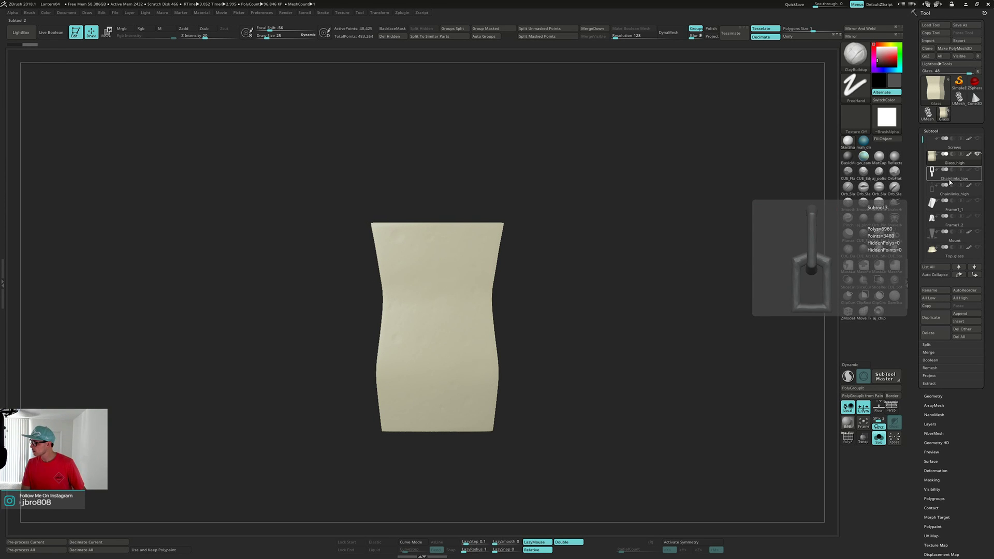
mouse_move(950, 209)
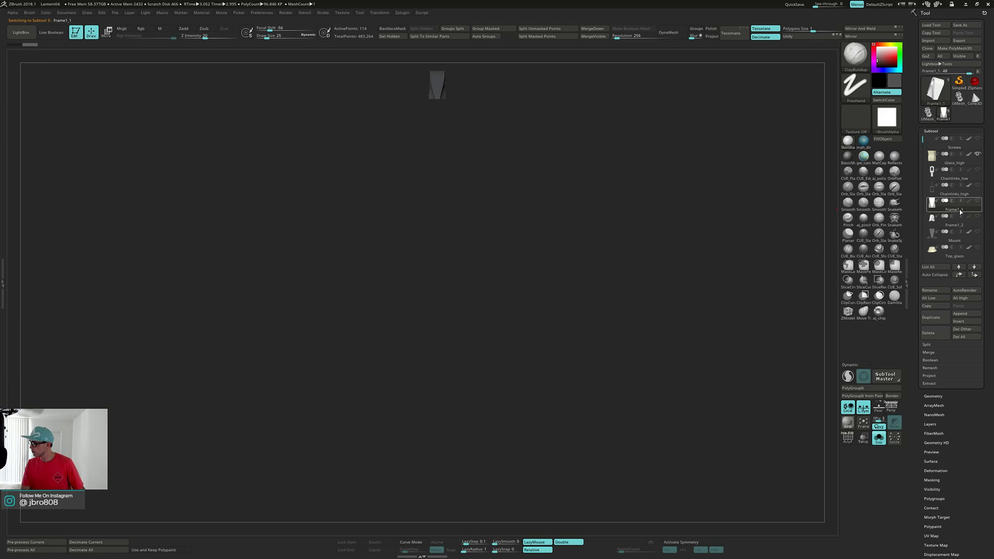
left_click(935, 291)
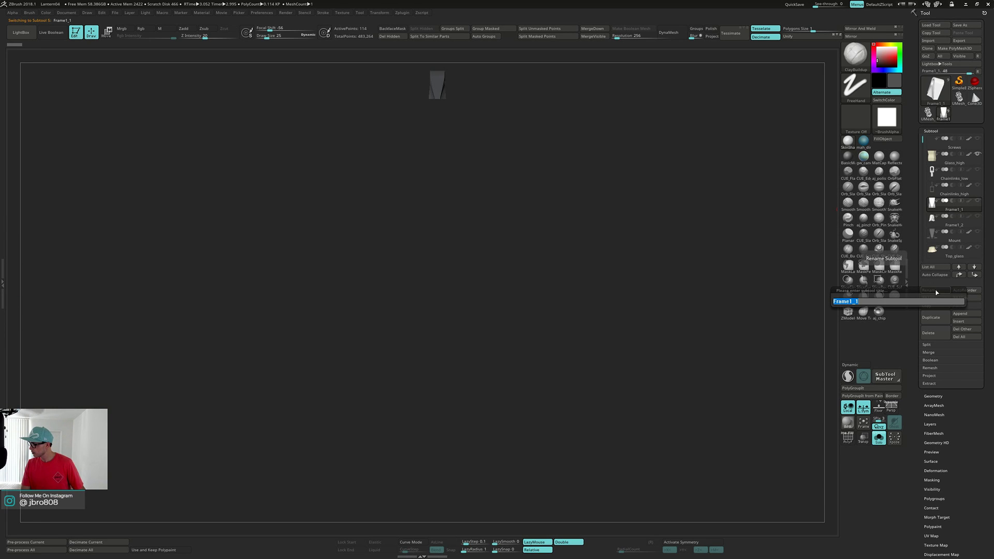
left_click(912, 303)
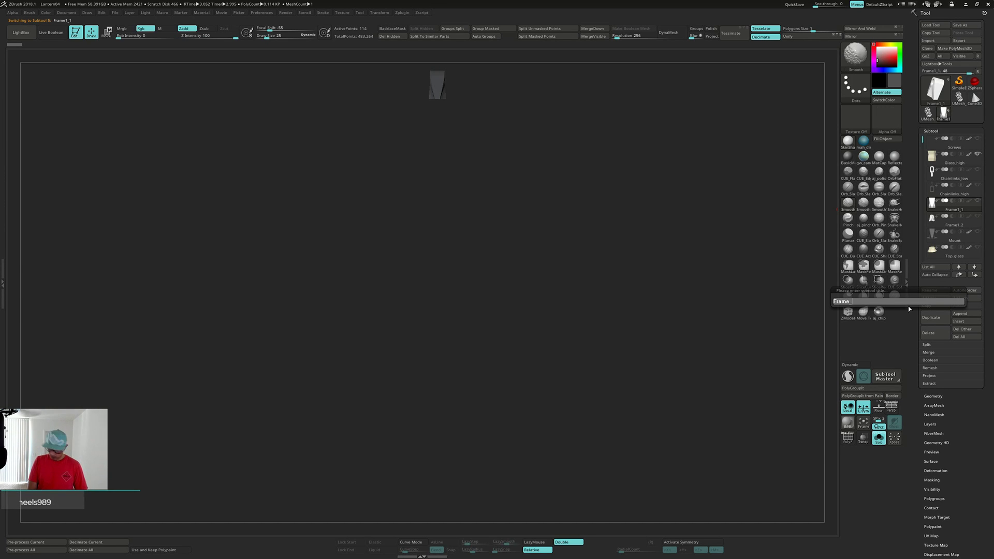
type("_low")
key("Return")
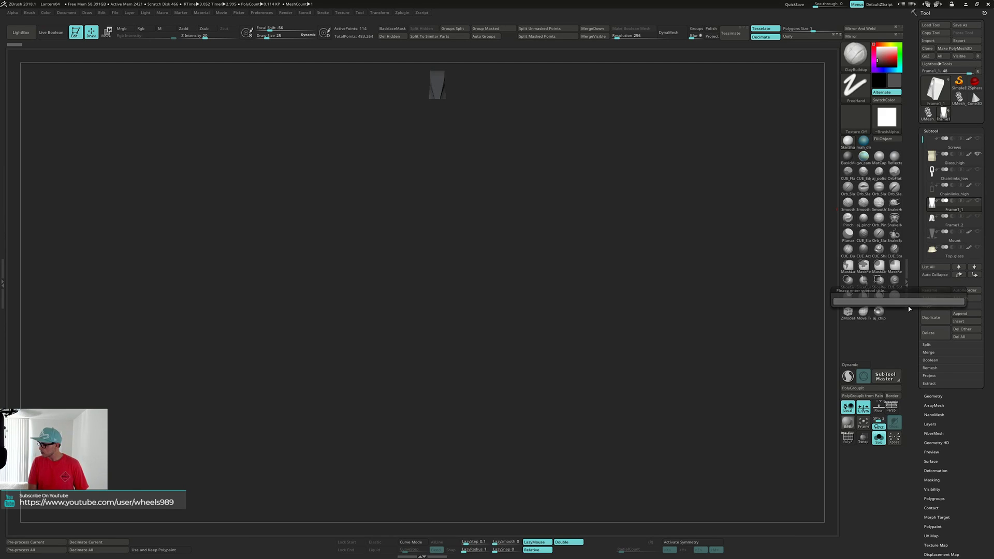
left_click(888, 265)
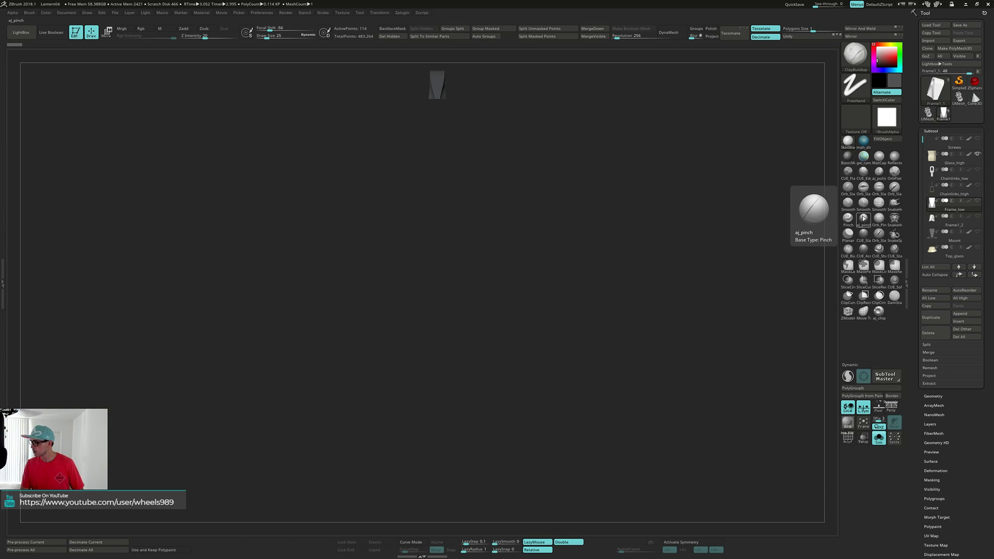
Examine the Frame_low subtool up close from several angles and compare it with the Frame1_2 subtool.
left_click_drag(570, 170, 572, 313, "alt")
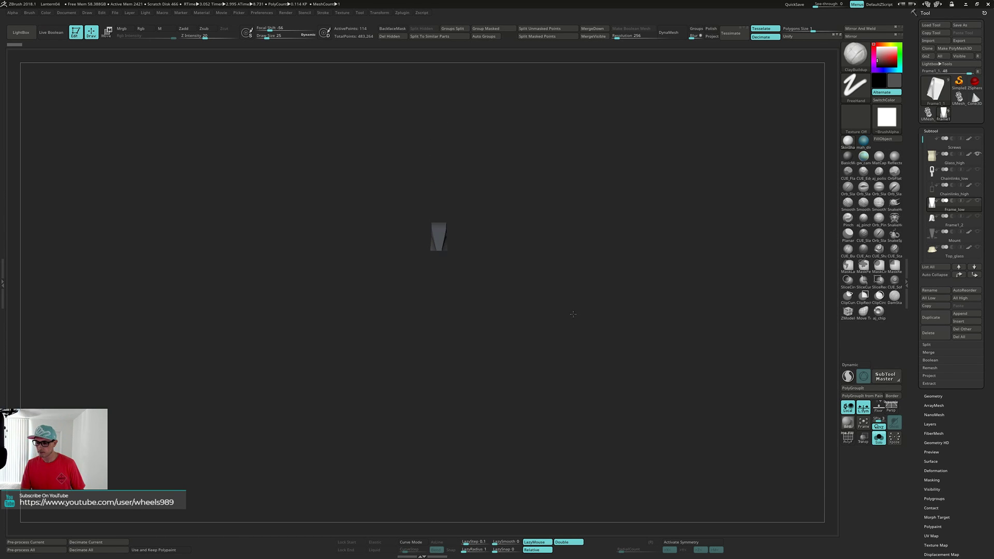
left_click_drag(581, 202, 610, 233, "alt")
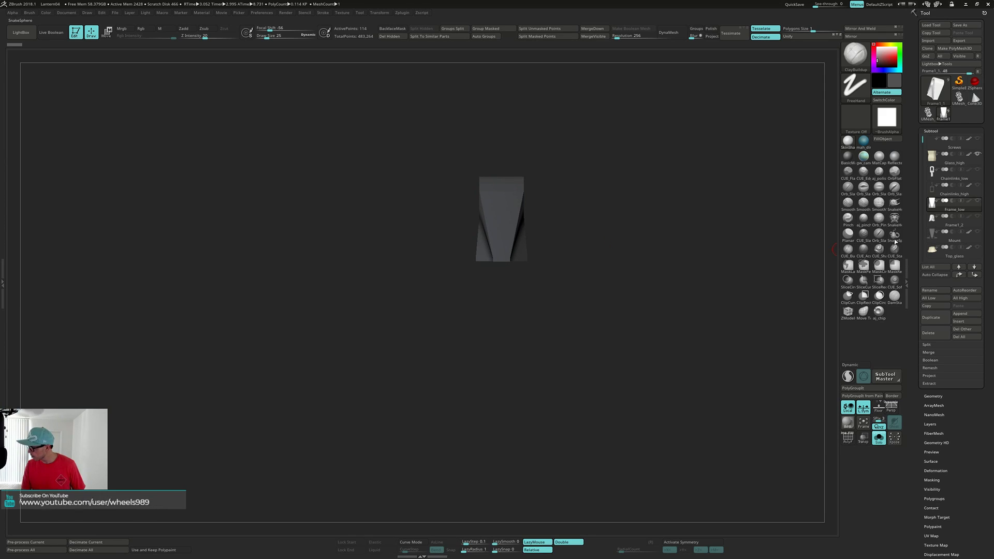
mouse_move(981, 218)
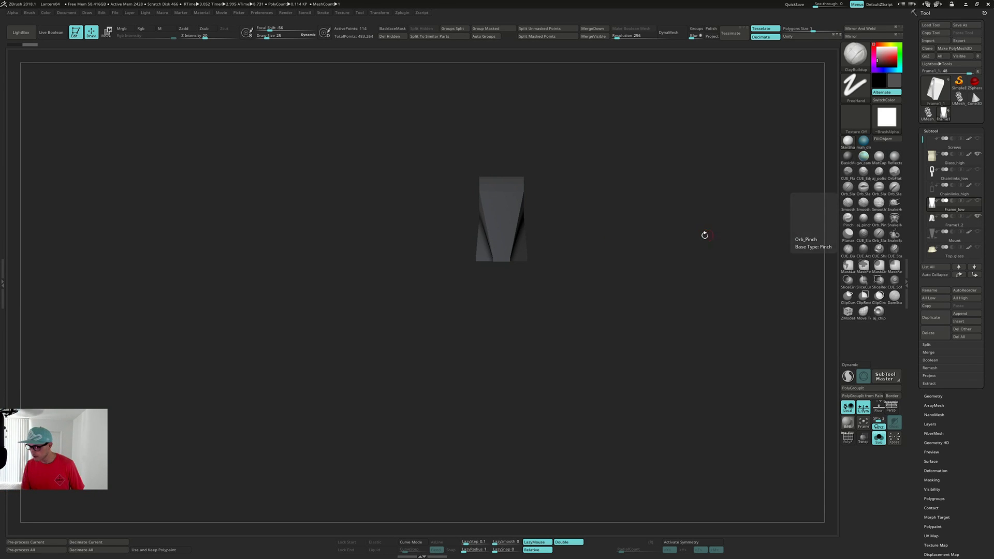
left_click(945, 210)
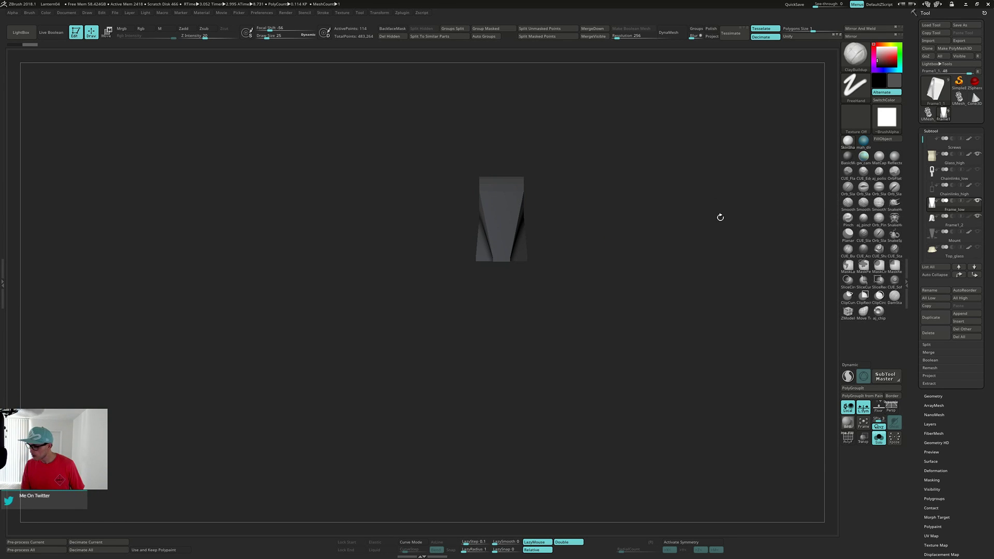
left_click_drag(651, 226, 764, 189, "alt")
key("f")
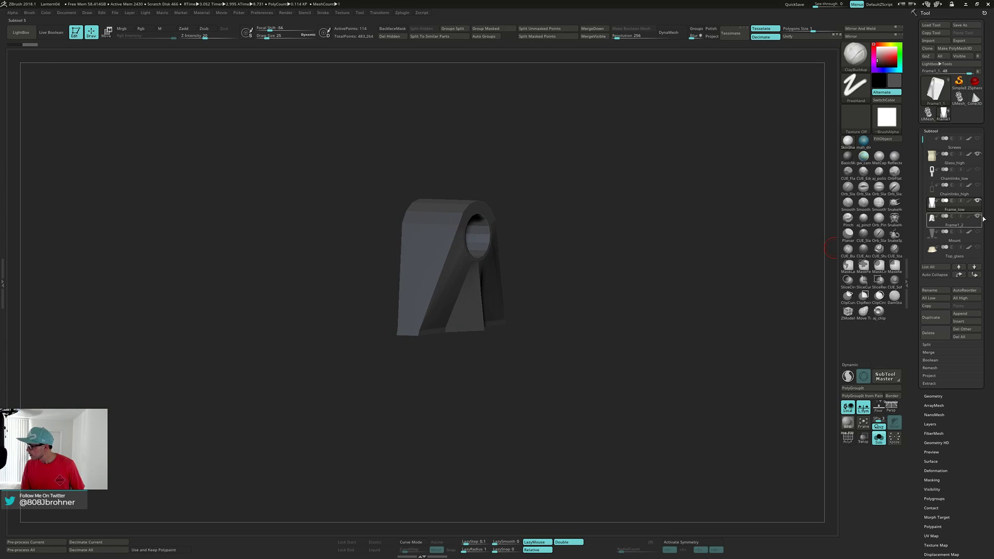
mouse_move(970, 187)
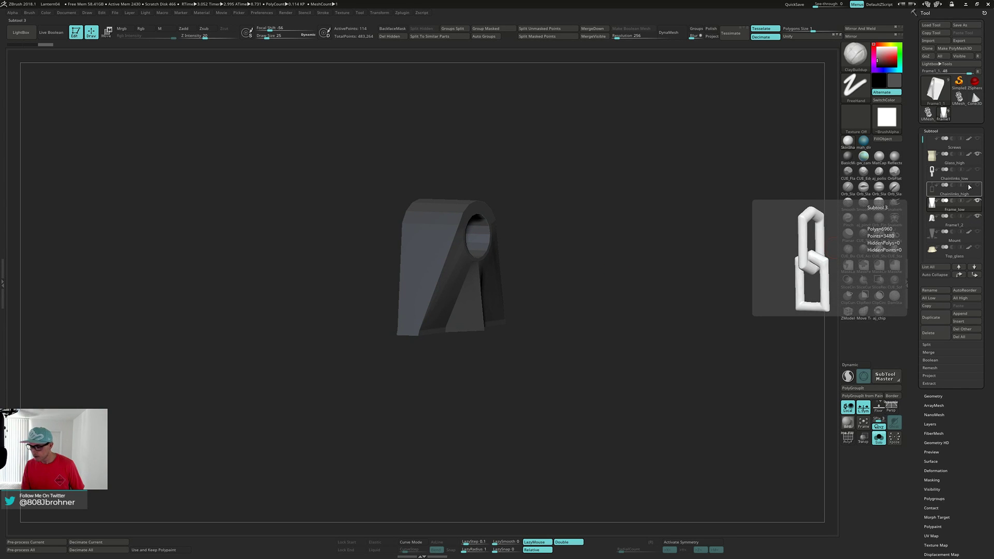
left_click(968, 155)
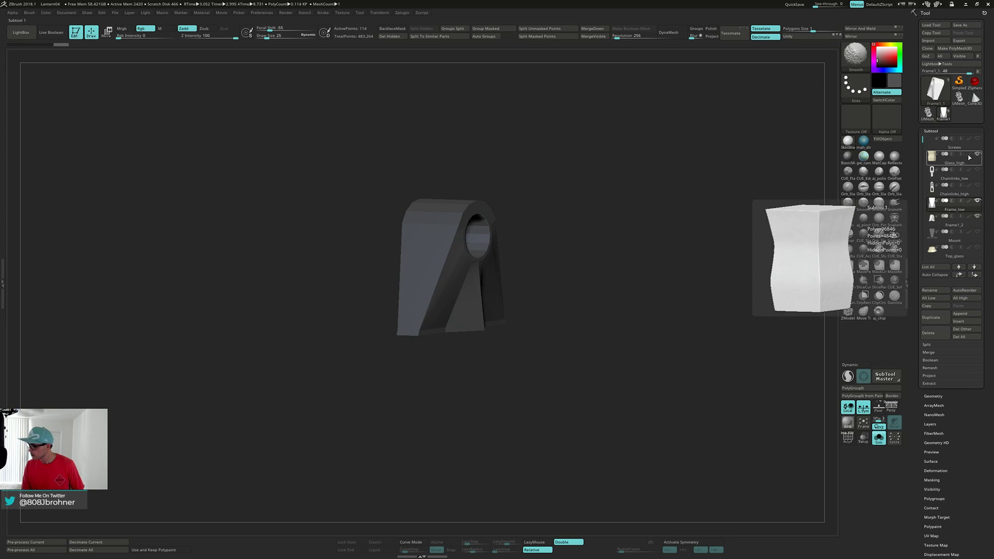
mouse_move(657, 213)
left_mouse_down()
mouse_move(648, 217)
mouse_move(685, 225)
mouse_move(644, 220)
left_mouse_up()
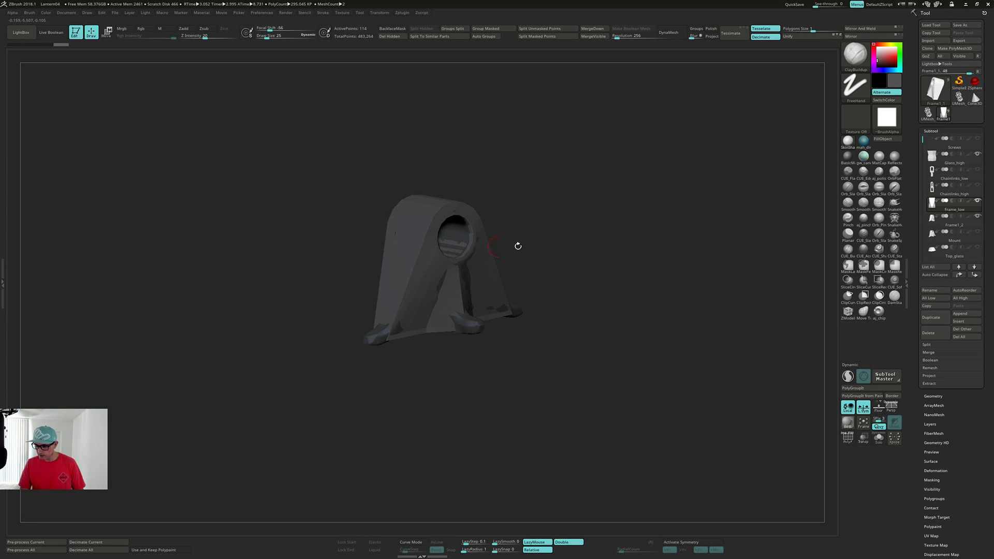
mouse_move(957, 198)
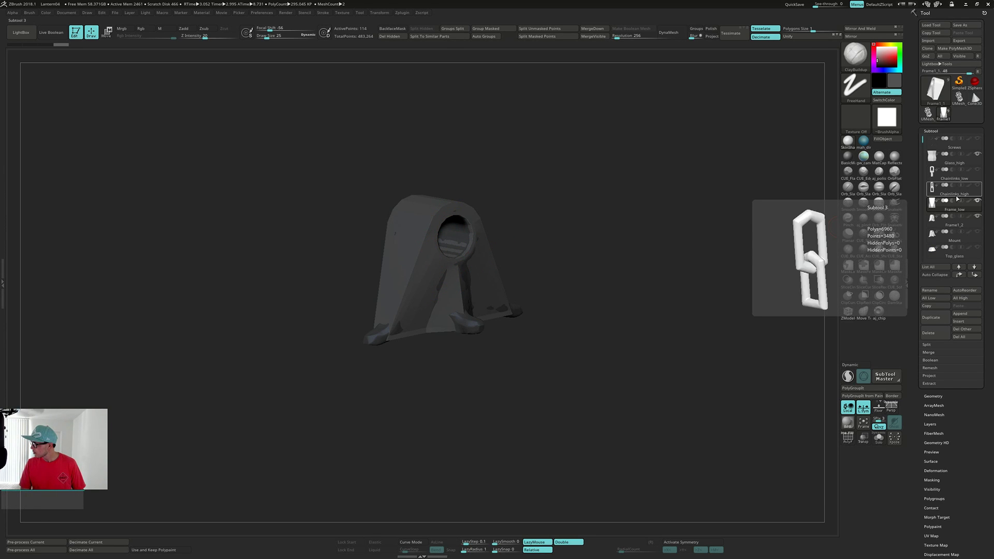
Switch to the Frame1_2 subtool and show it on its own.
mouse_move(964, 228)
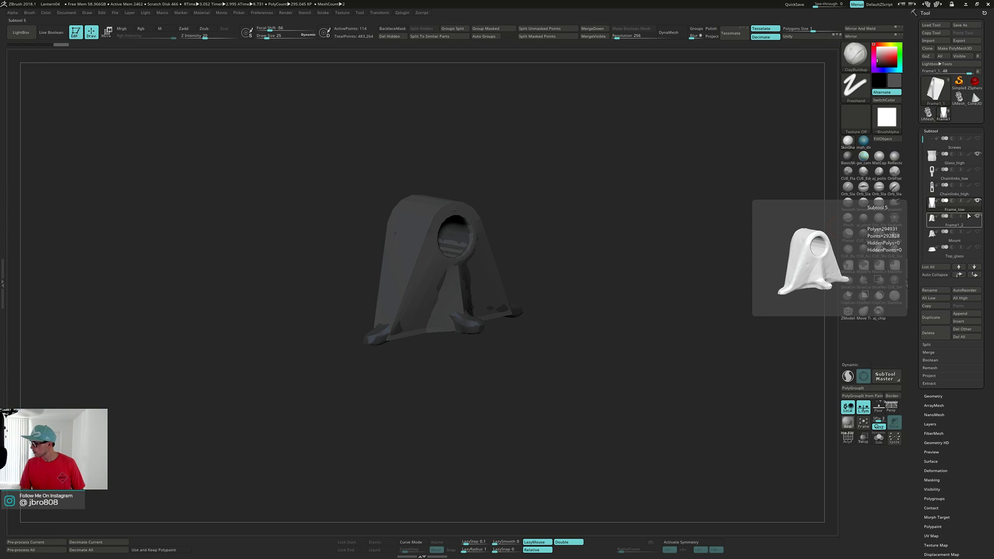
left_click(969, 217)
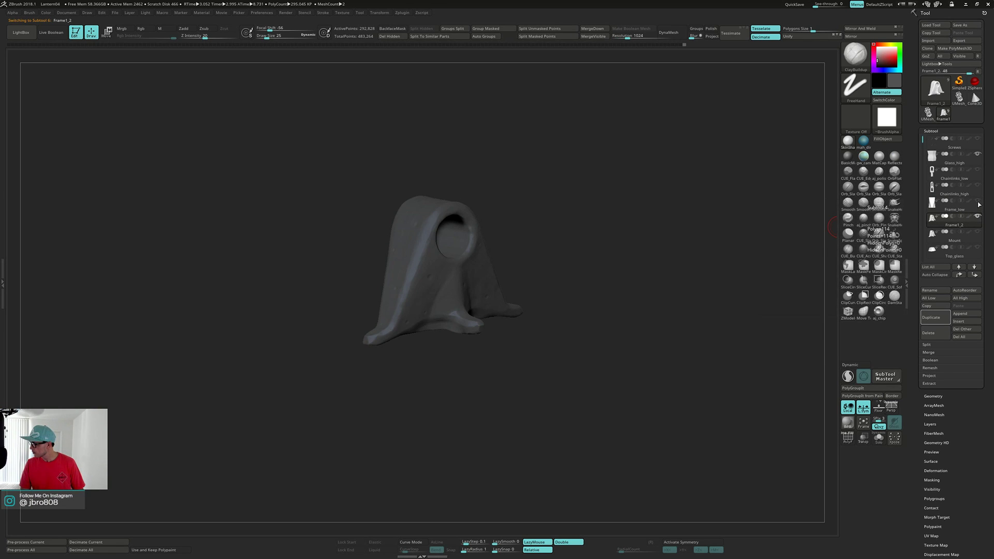
key("alt+s")
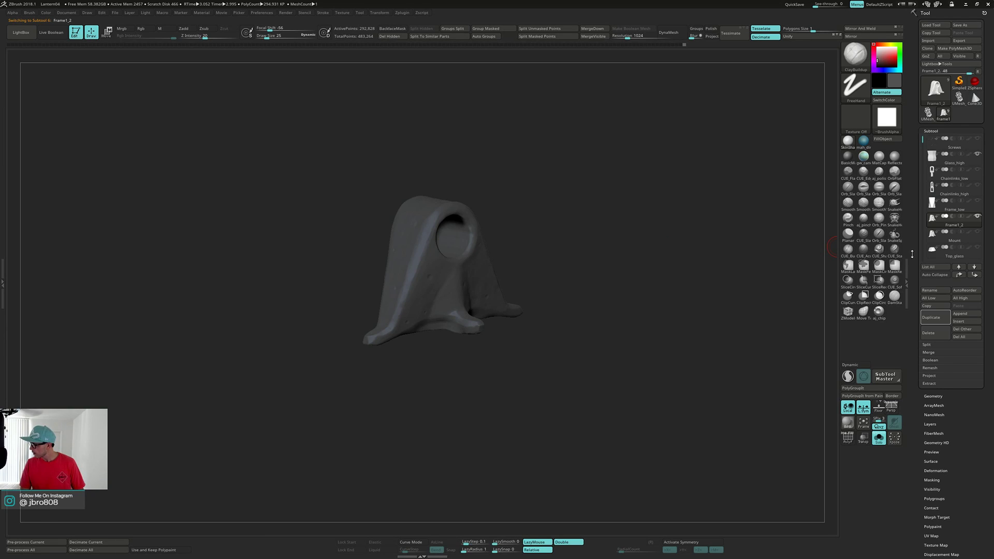
Rename the Frame1_2 subtool as Mount.
left_click(930, 291)
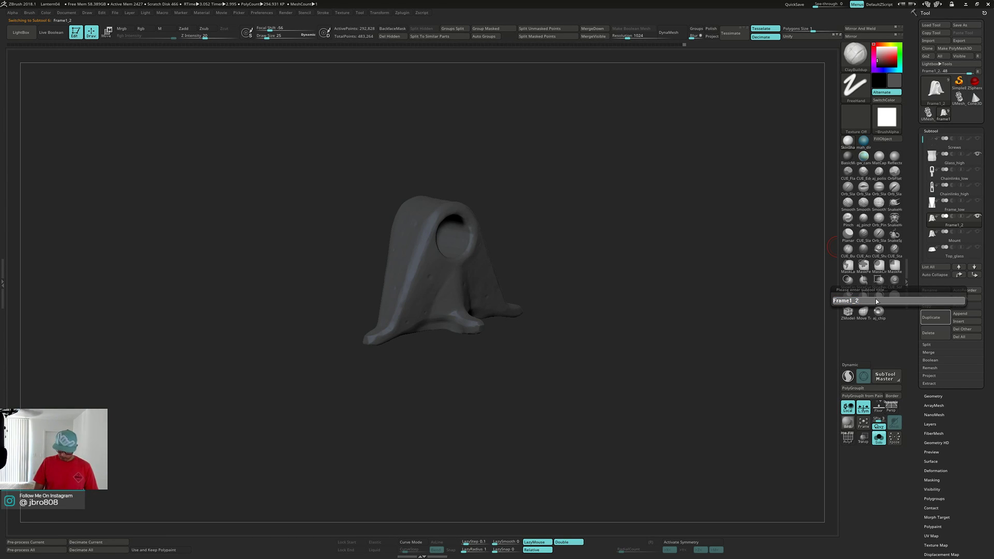
key("shift")
type("Frame_")
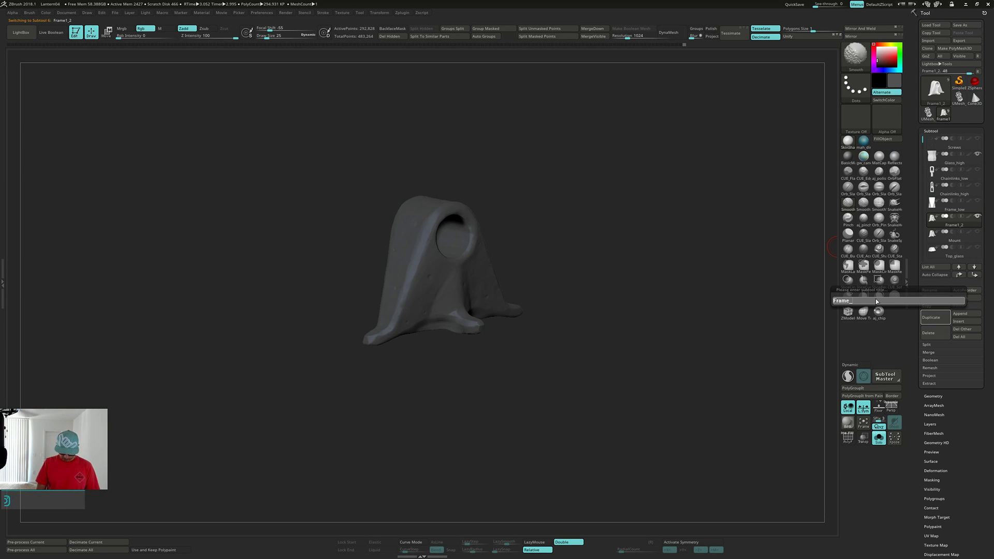
type("h")
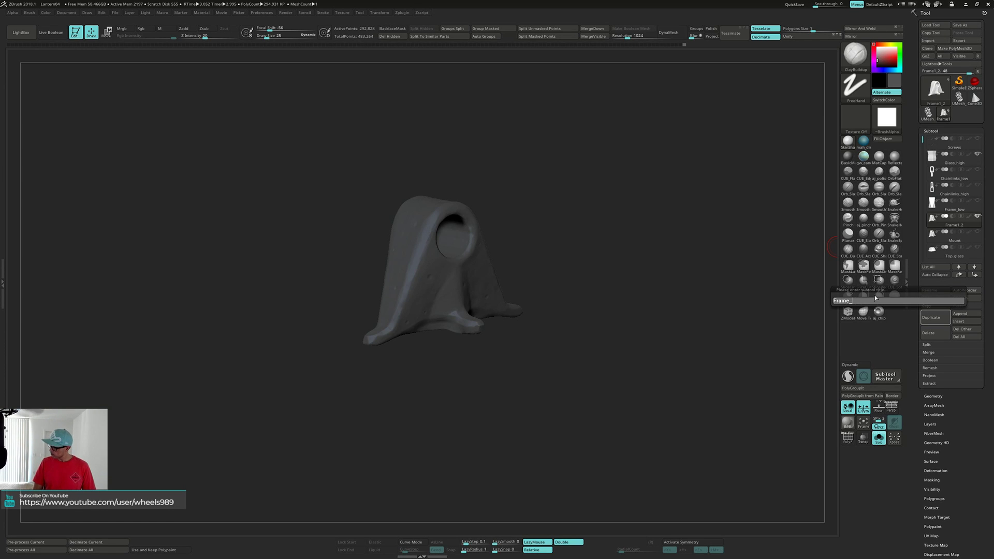
type("Mount")
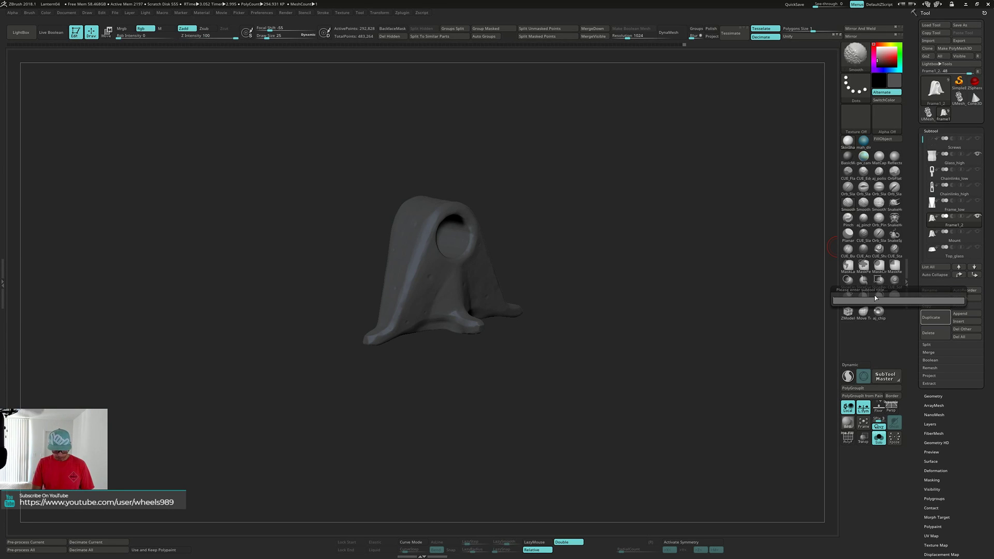
key("Return")
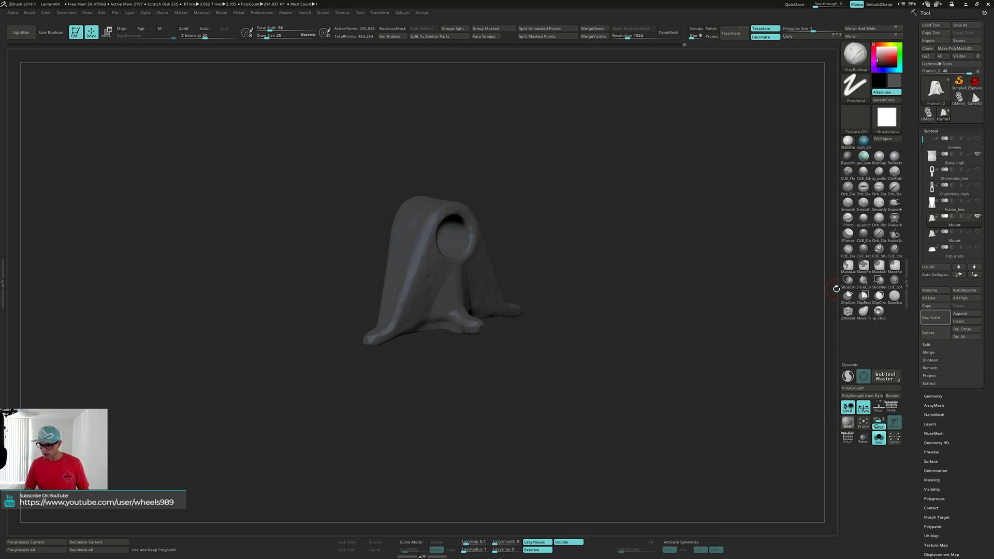
Delete the upper of the two Mount subtools, directly below Frame_low.
left_click(562, 196, "ctrl+shift")
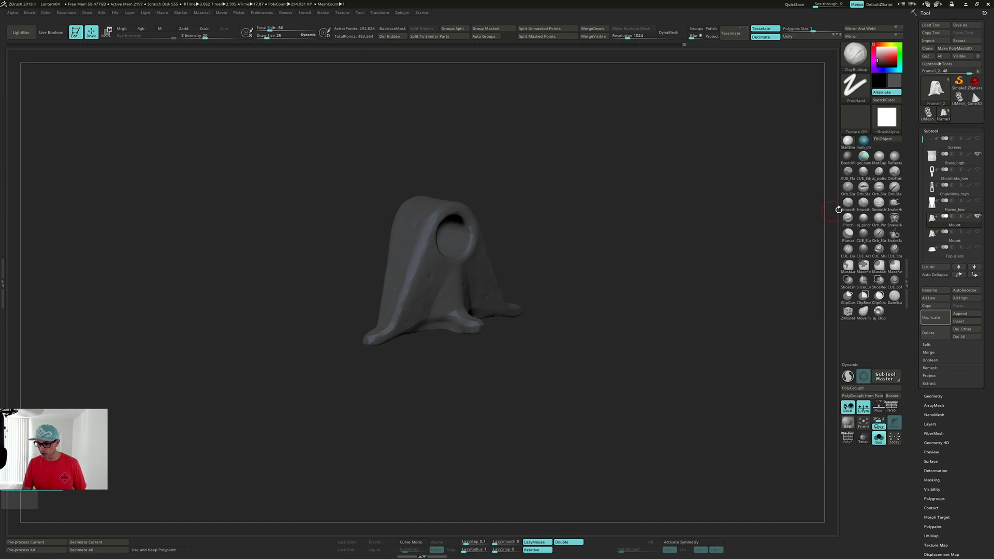
left_click(894, 265)
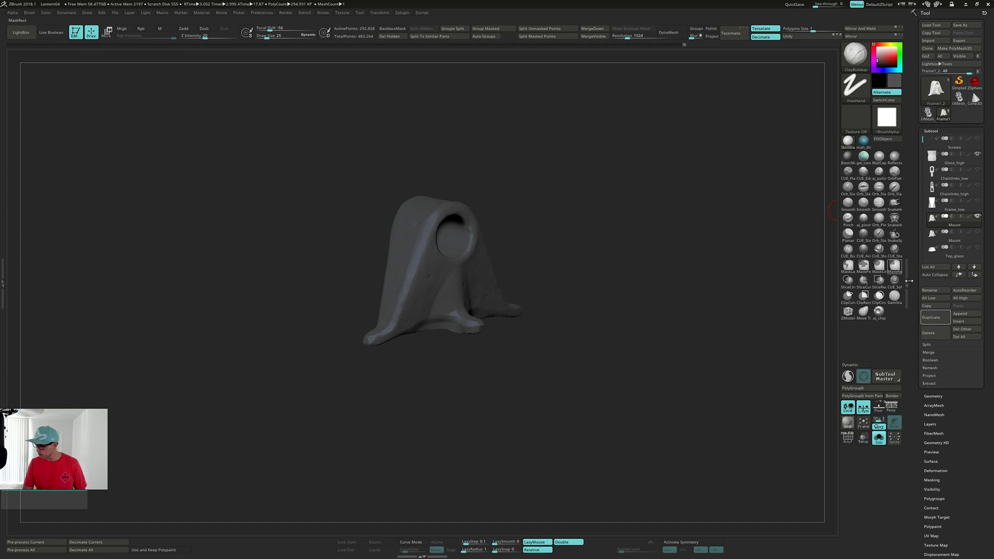
left_click(937, 334)
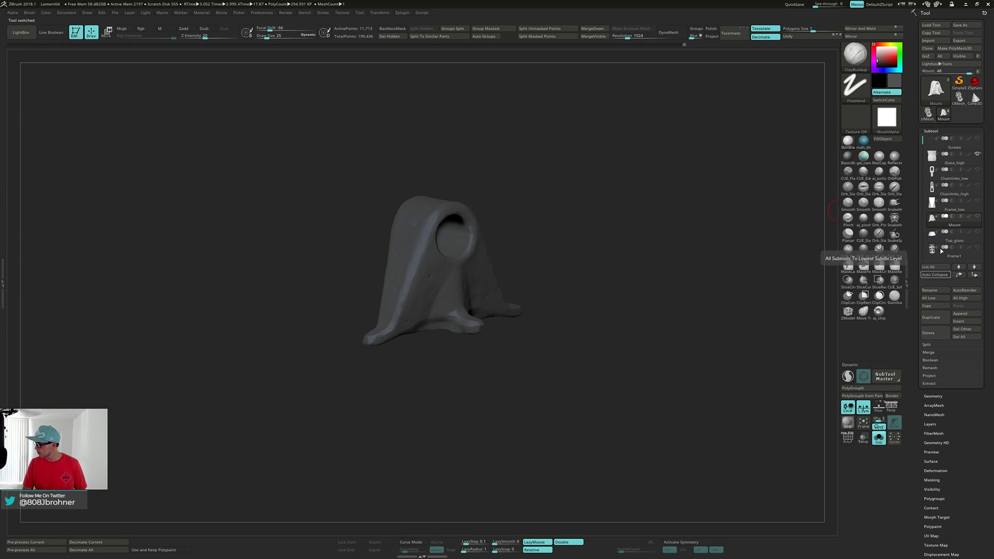
Rename the Frame_low subtool as Mount_low.
left_click(947, 203)
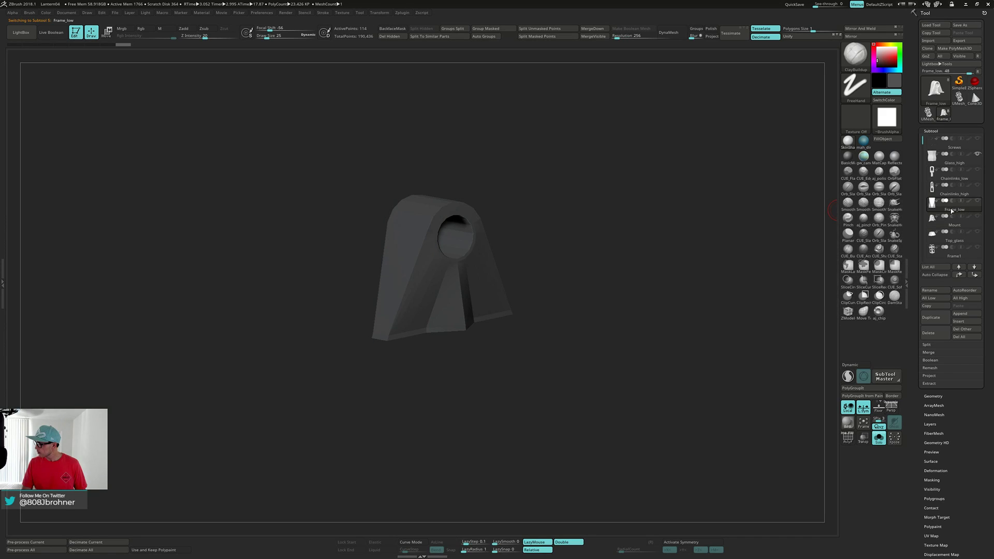
left_click(941, 292)
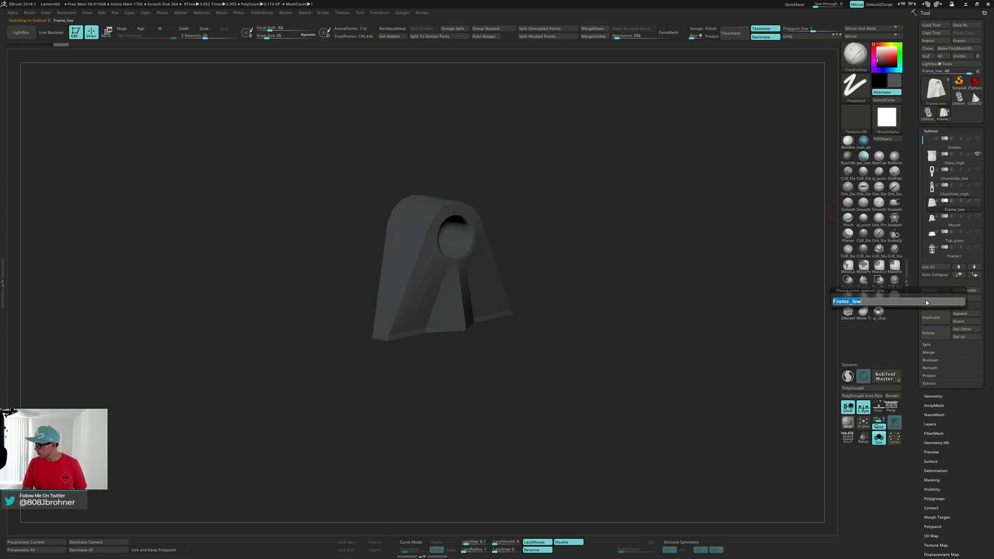
type("M")
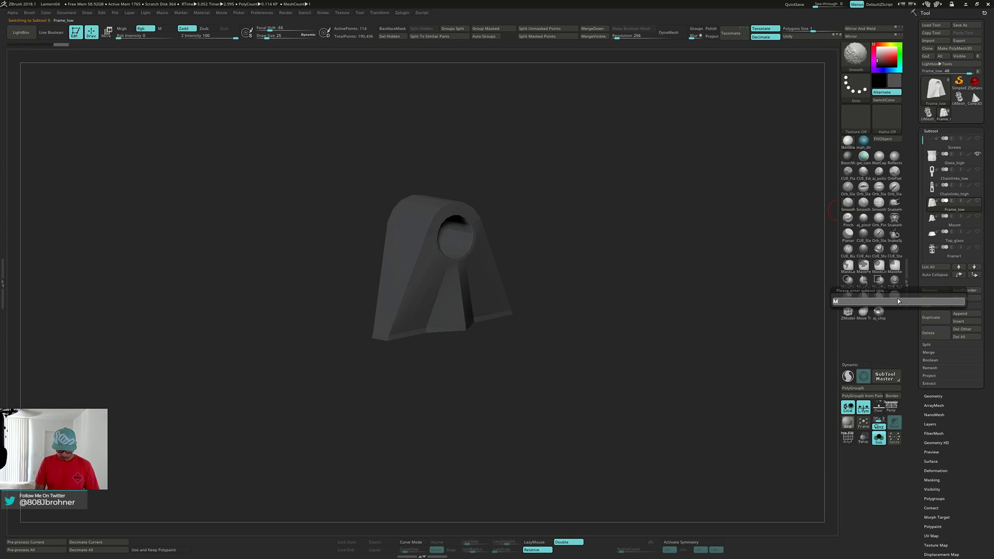
type("ount_low")
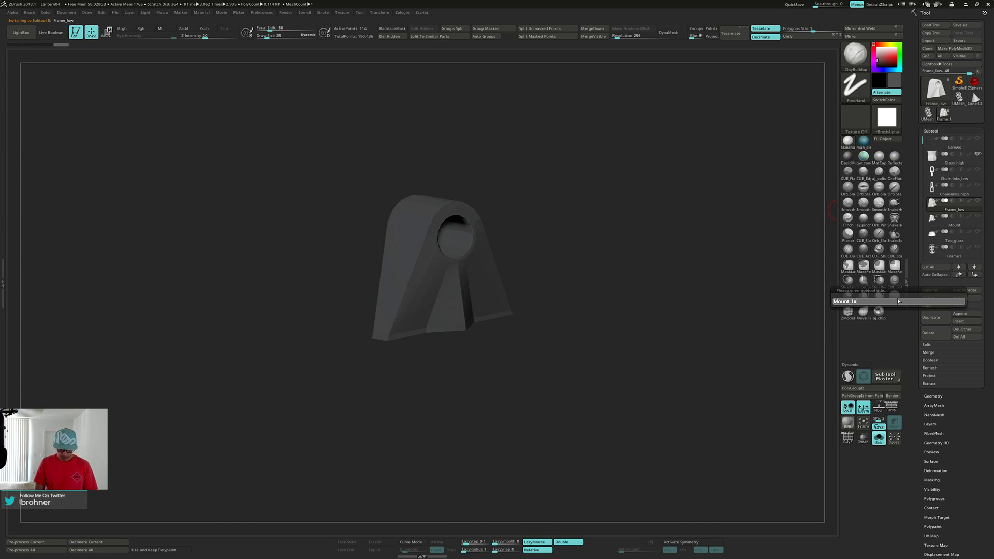
key("Return")
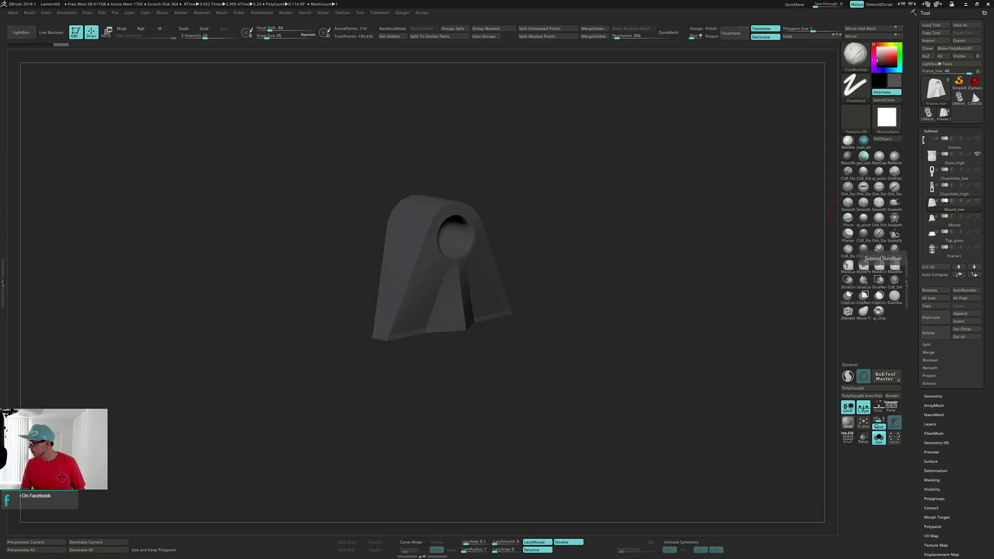
Switch to the Top_glass subtool further down the list.
left_click_drag(923, 140, 923, 151)
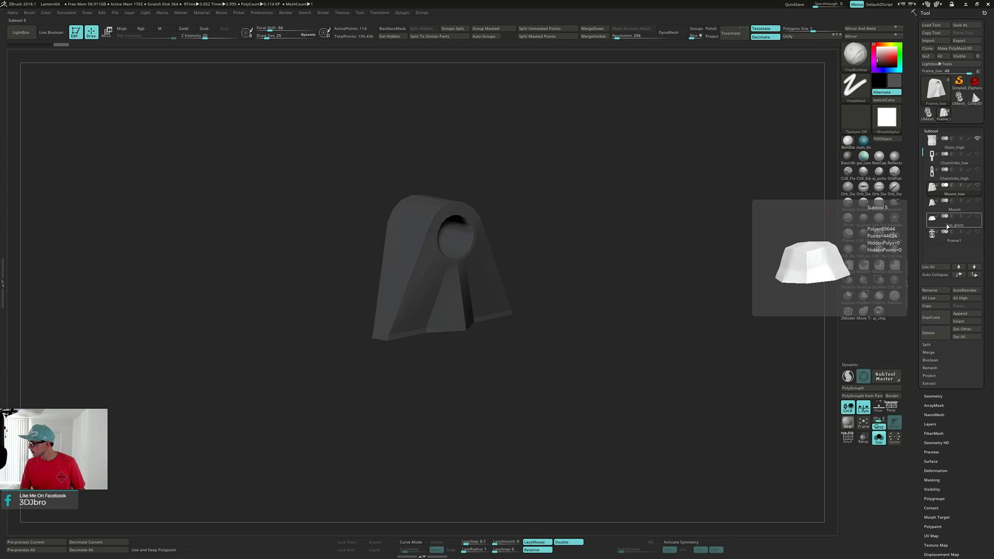
left_click(946, 227)
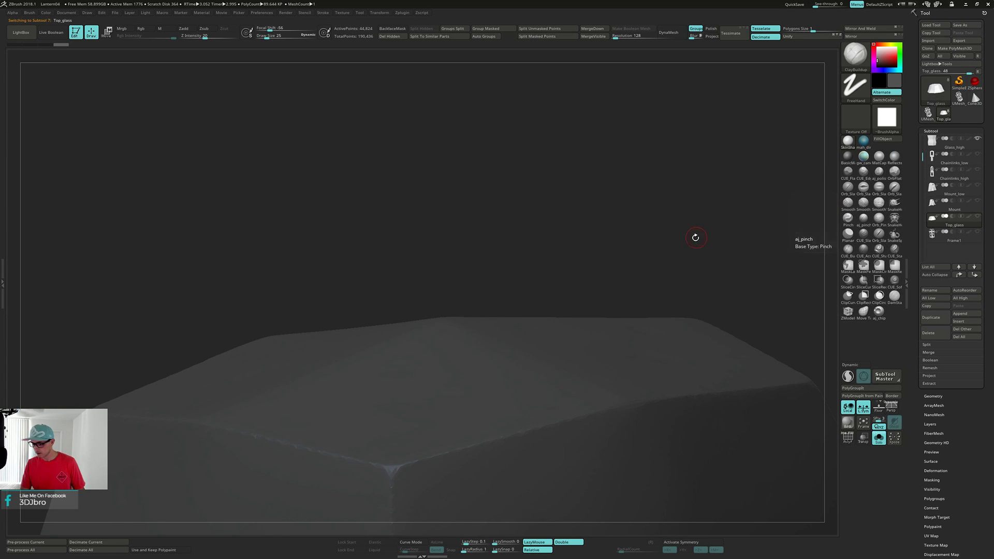
mouse_move(716, 210)
left_mouse_down()
mouse_move(706, 178)
mouse_move(734, 217)
left_mouse_up()
left_click(936, 290)
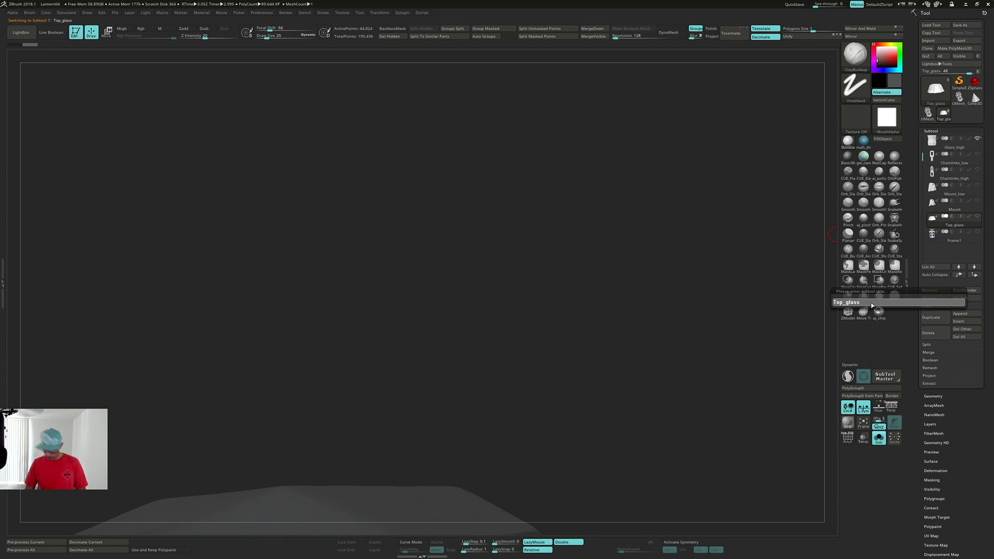
key("shift")
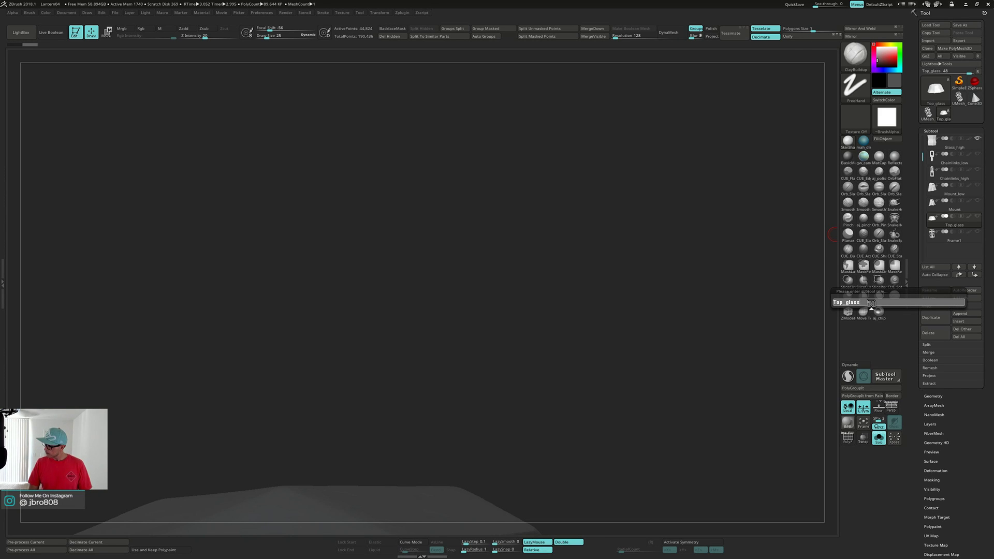
key("Return")
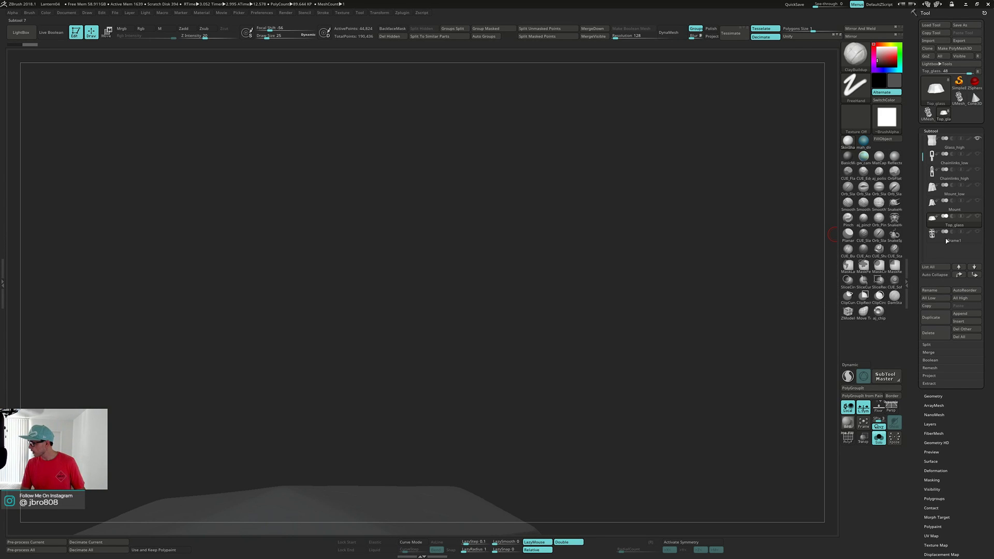
Move the Top_glass subtool to the start of the subtool list and place Glass_high directly above it.
key("shift")
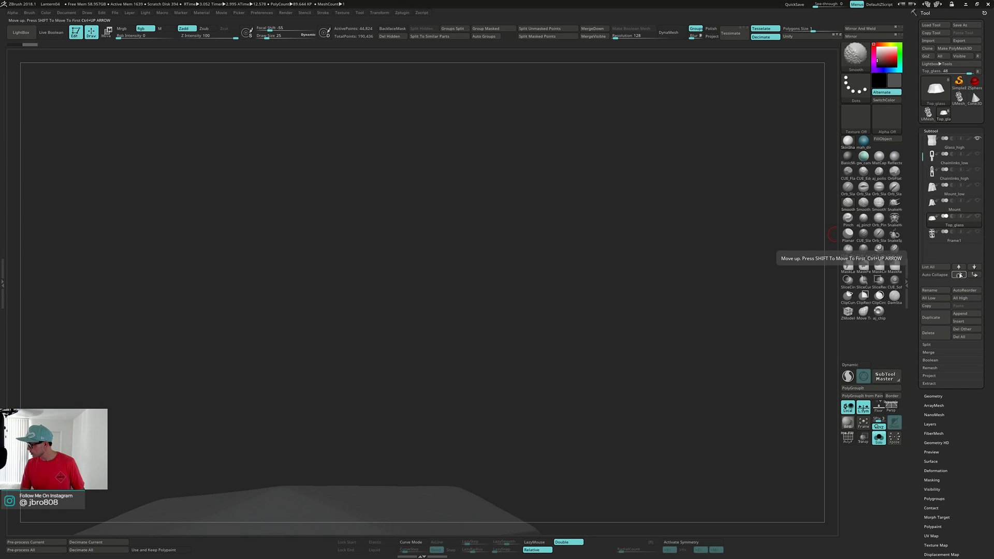
left_click(960, 276, "shift")
left_click(959, 179)
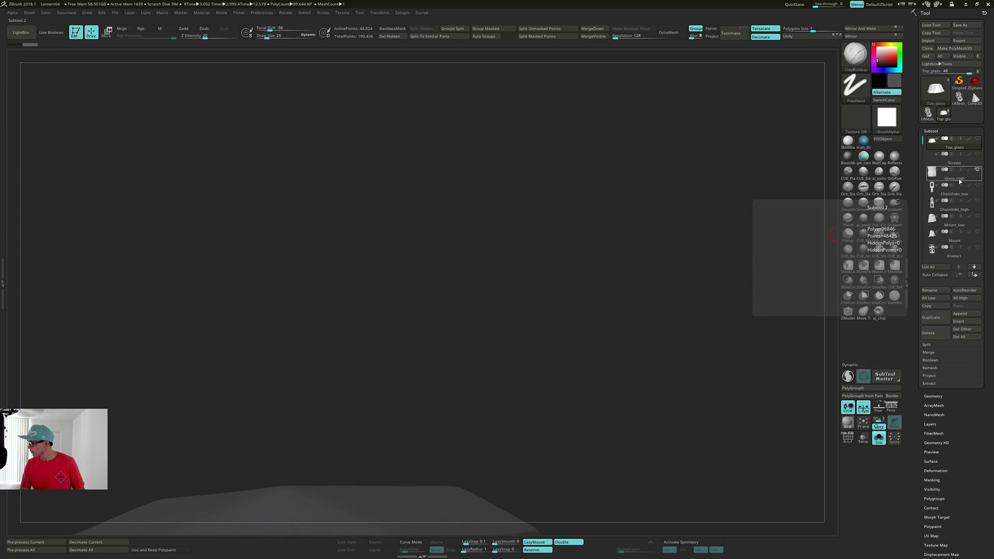
left_click(958, 266)
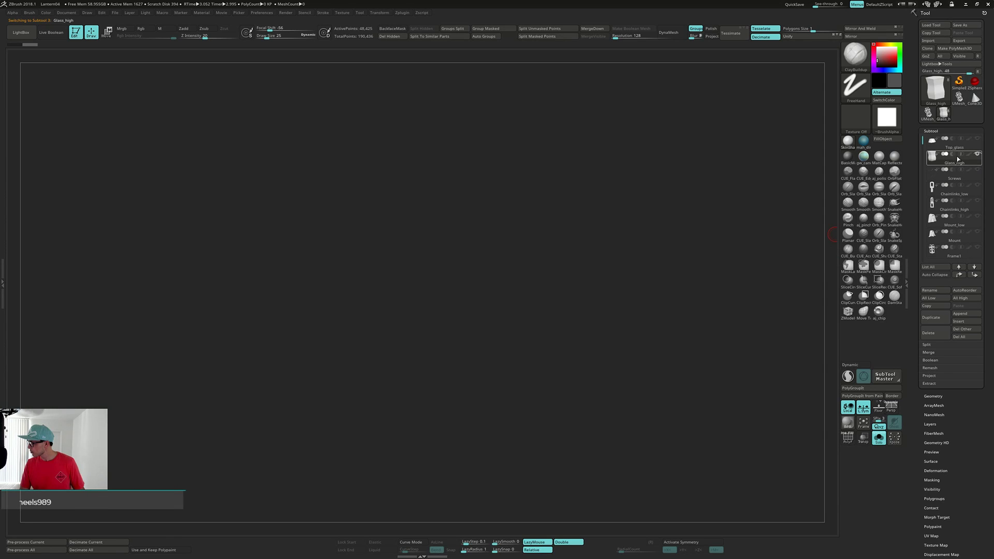
left_click(959, 267)
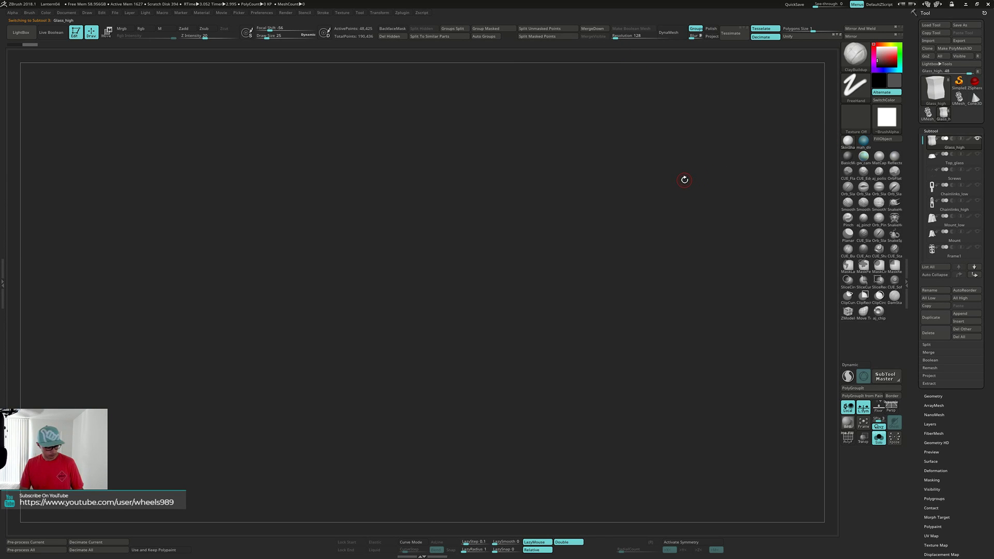
Merge the Glass_high subtool down with Top_glass.
key("f")
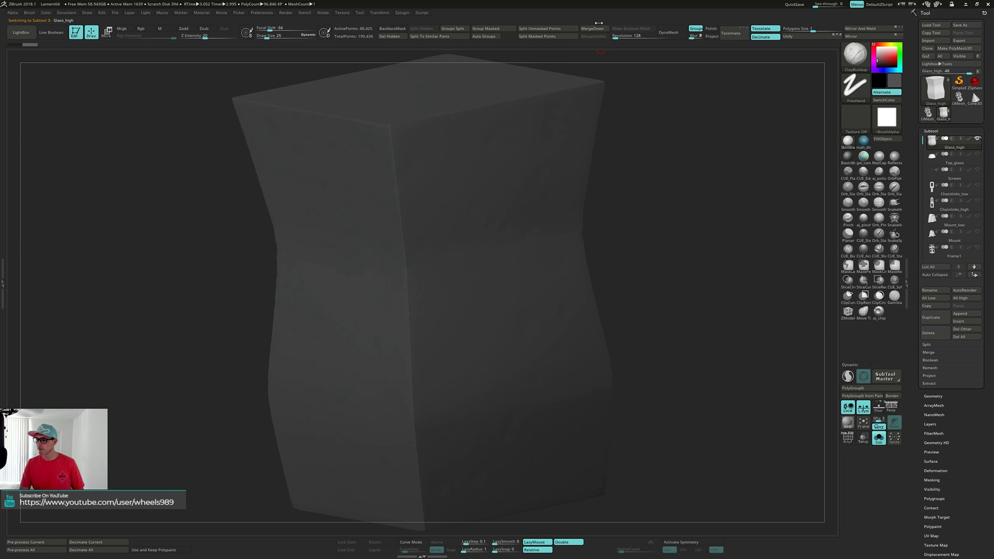
left_click(598, 28)
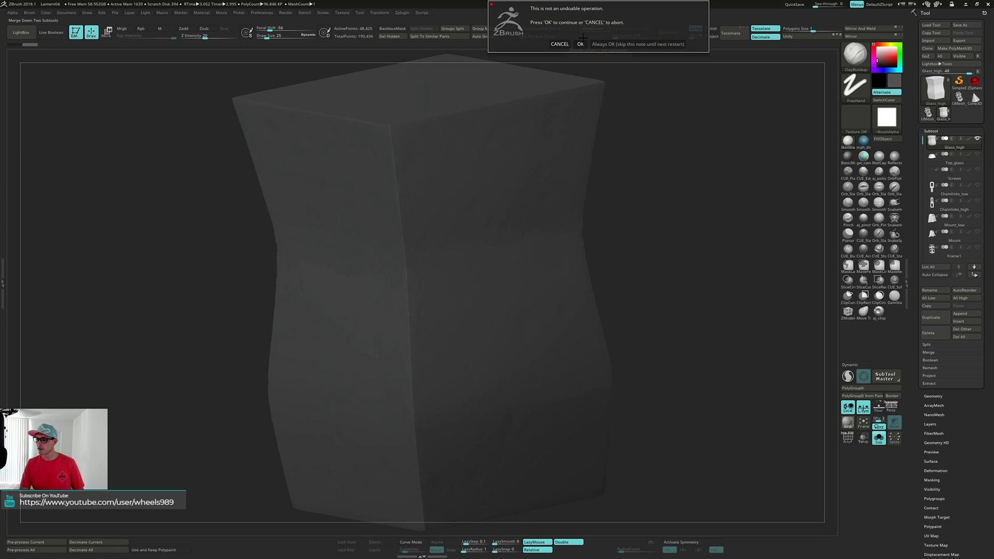
left_click(580, 44)
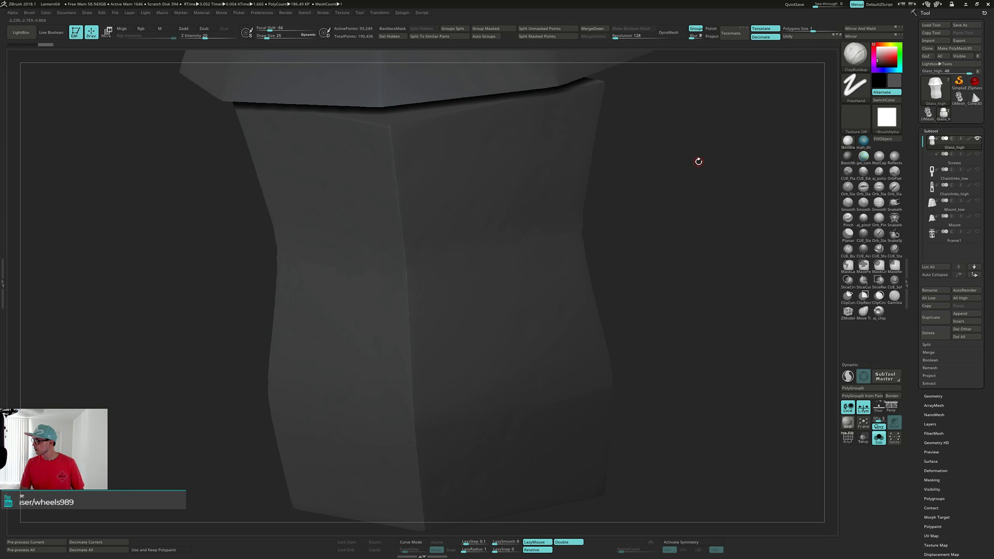
With the polyframe shown, isolate the lower glass body's polygroup in the merged Glass_high mesh and duplicate the subtool.
left_click_drag(698, 162, 583, 211, "alt")
left_click_drag(375, 207, 621, 203)
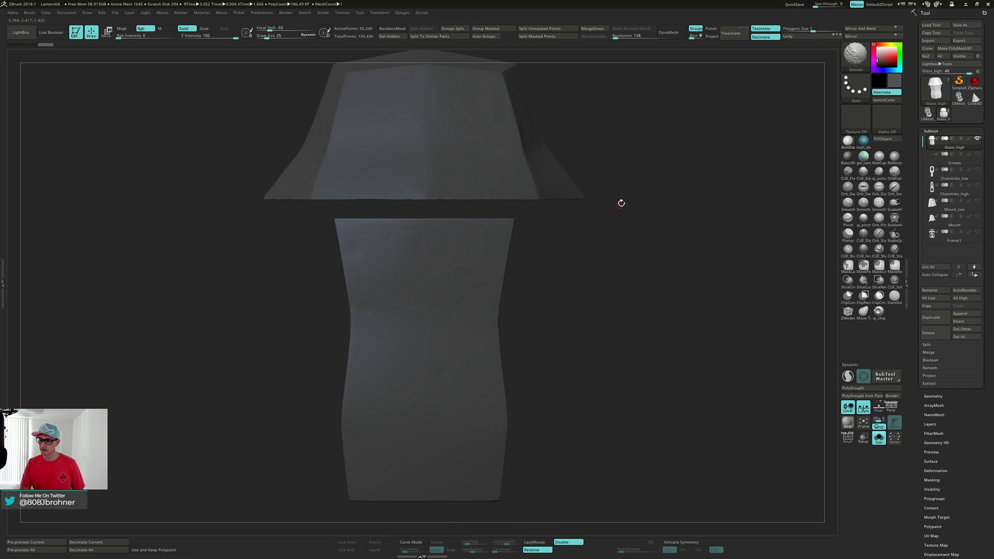
mouse_move(648, 144)
left_mouse_down("alt")
mouse_move(654, 181)
mouse_move(701, 183)
mouse_move(692, 170)
mouse_move(659, 187)
left_mouse_up("alt")
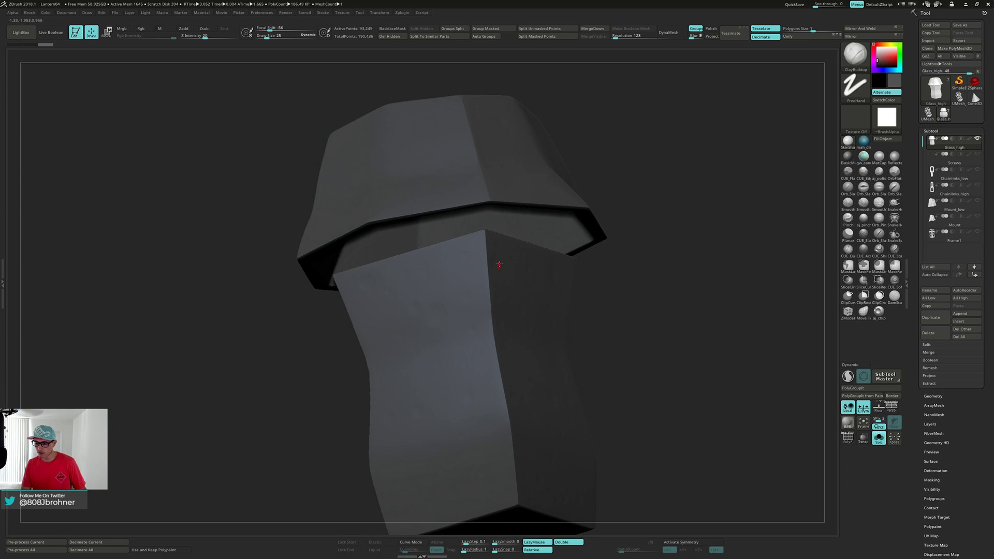
mouse_move(648, 256)
left_mouse_down()
mouse_move(620, 274)
mouse_move(659, 275)
mouse_move(665, 263)
left_mouse_up()
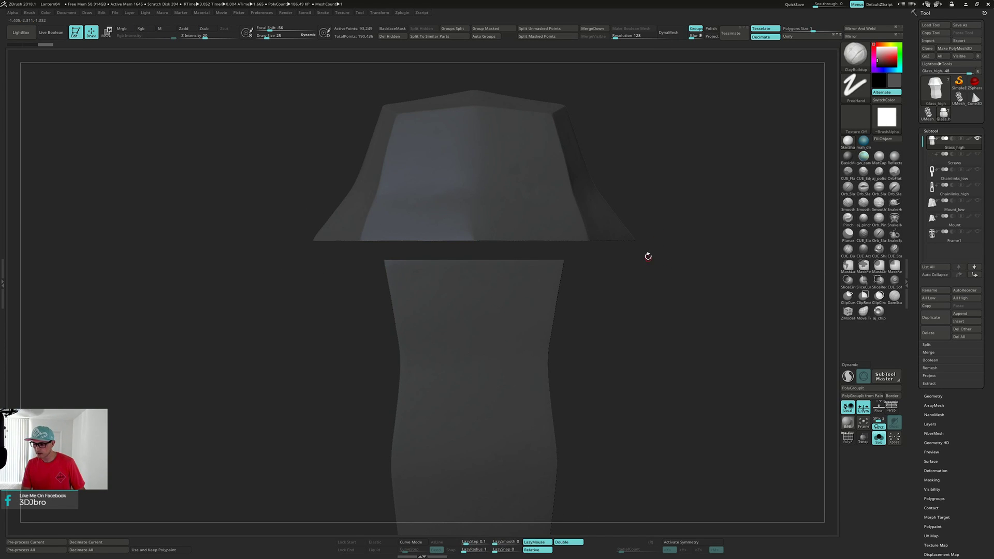
key("shift+f")
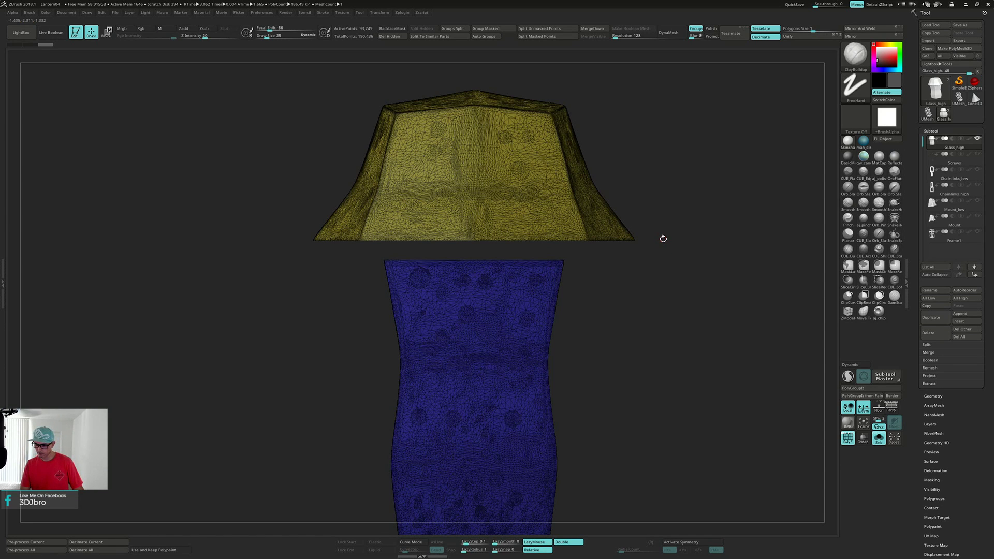
key("ctrl+shift")
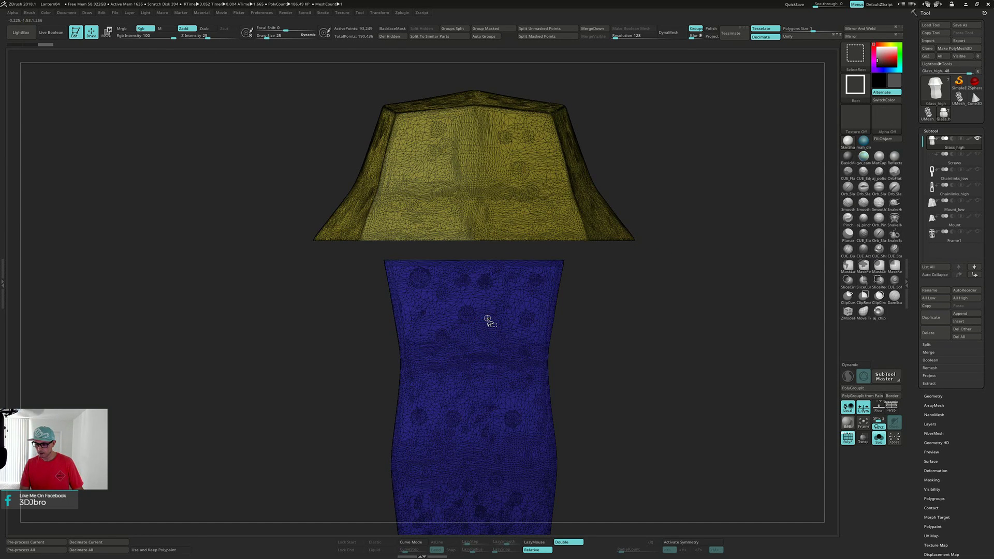
left_click(487, 319, "ctrl+shift")
left_click_drag(663, 265, 658, 253, "alt")
left_click_drag(618, 323, 654, 247, "alt")
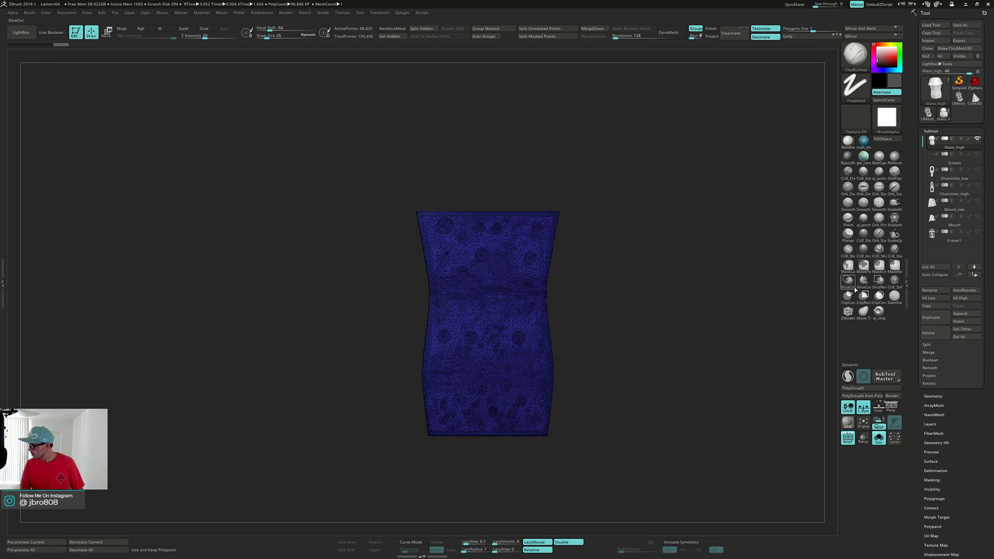
left_click(932, 318)
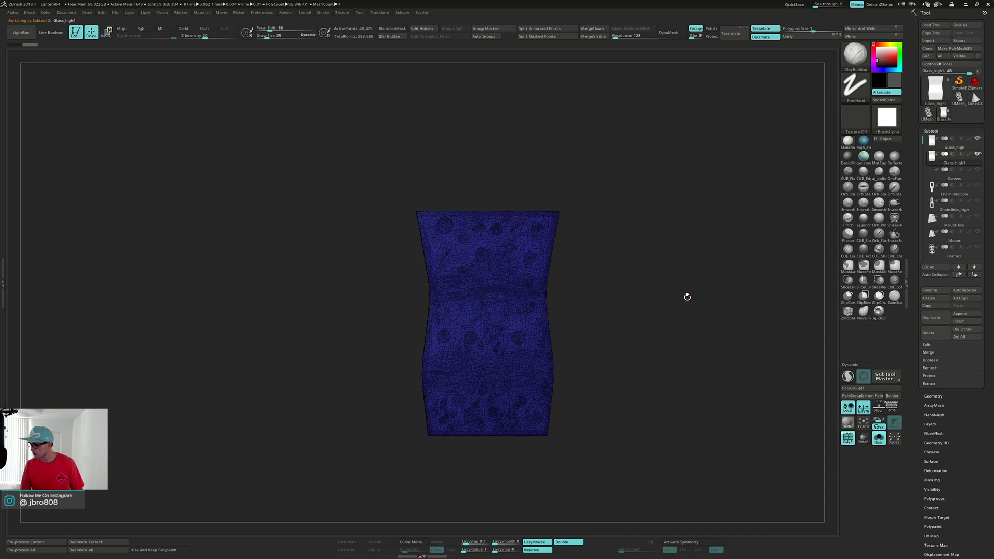
Hide the polyframe and scale the Glass_high1 duplicate down uniformly, checking with transparency that it sits inside the original glass body.
left_click_drag(685, 295, 691, 305)
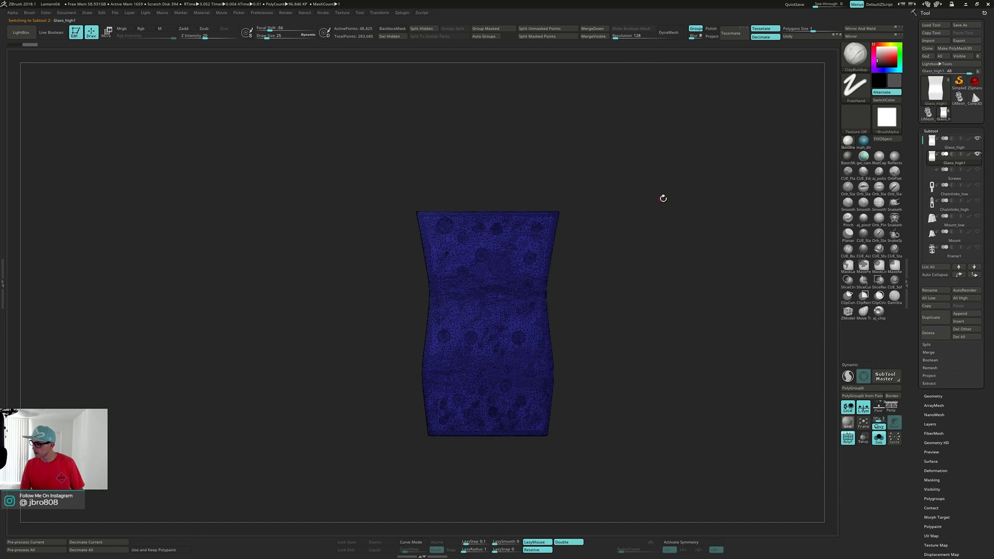
left_click_drag(699, 196, 693, 219)
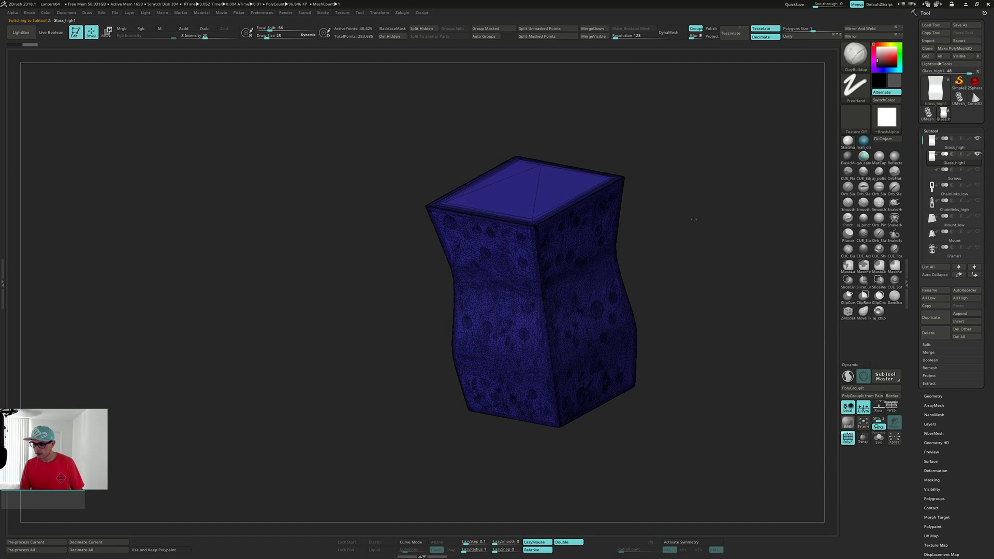
key("w")
key("shift+f")
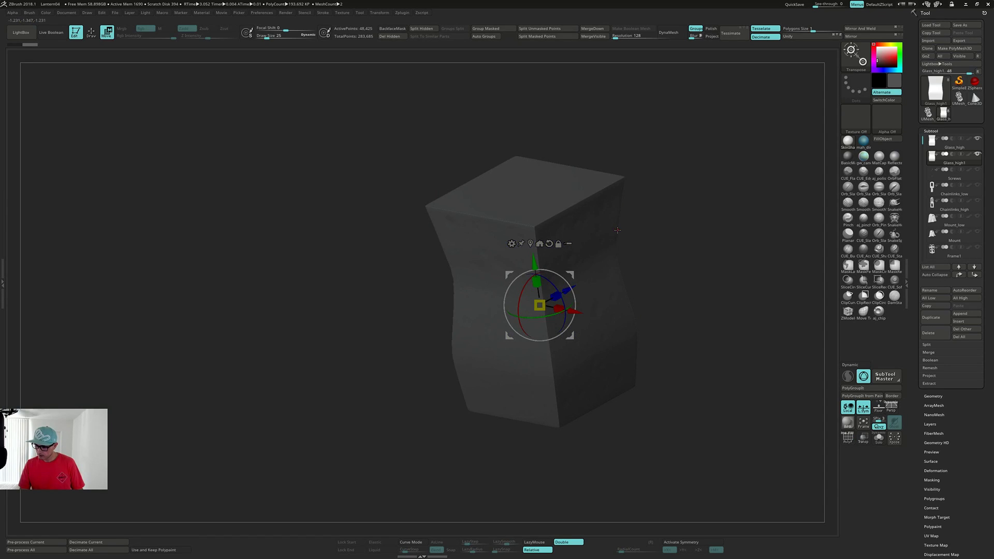
left_click_drag(540, 305, 538, 303)
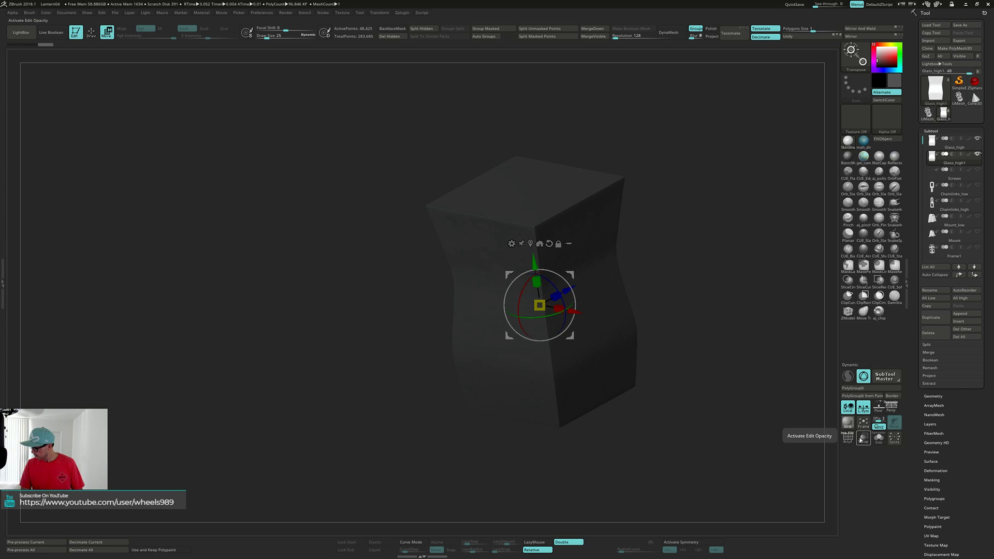
left_click(863, 438)
left_click_drag(678, 404, 702, 357)
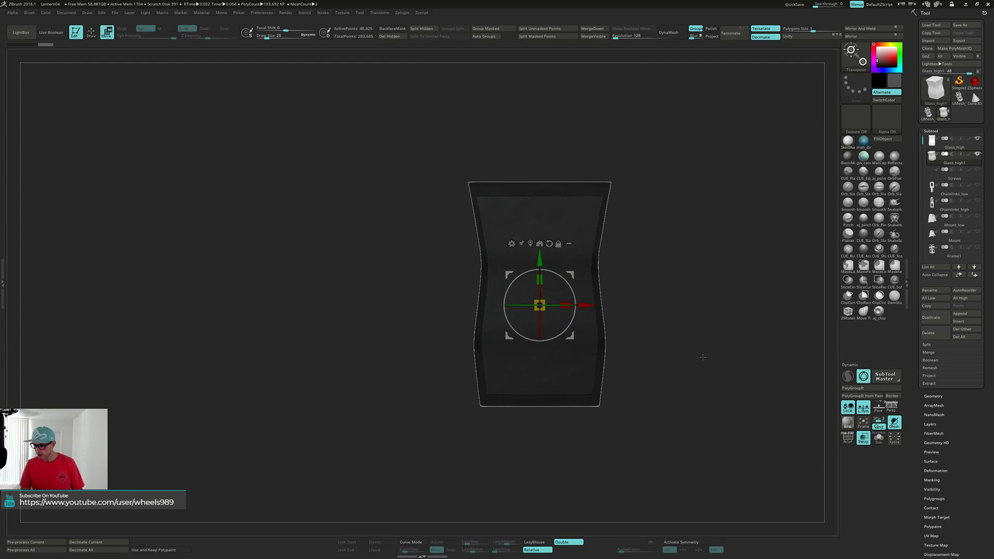
left_click_drag(690, 302, 685, 289, "ctrl")
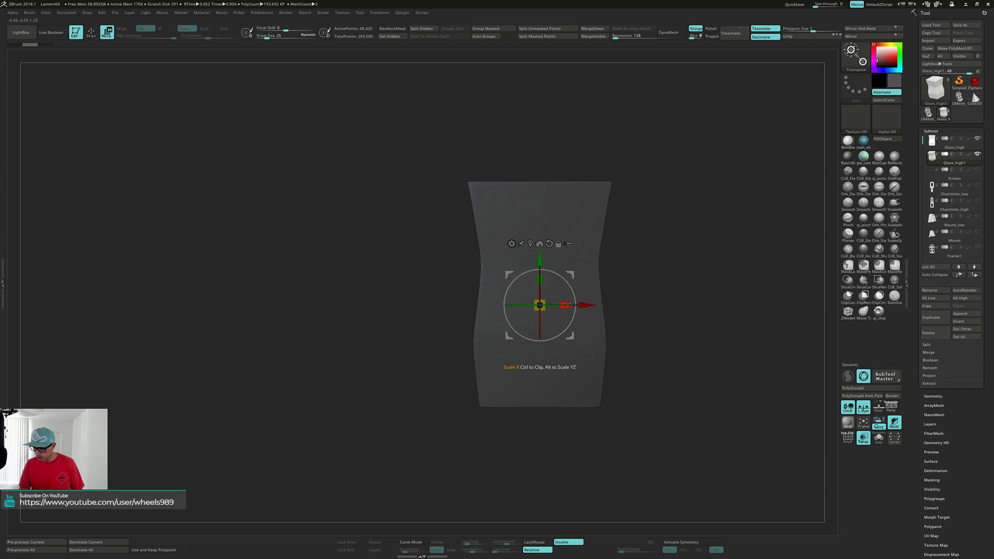
Stretch Glass_high1 vertically until it extends past the upper and lower ends of the glass body, and turn transparency off.
left_click_drag(540, 305, 544, 260)
mouse_move(700, 256)
left_mouse_down()
mouse_move(679, 264)
mouse_move(673, 322)
mouse_move(627, 304)
mouse_move(692, 270)
left_mouse_up()
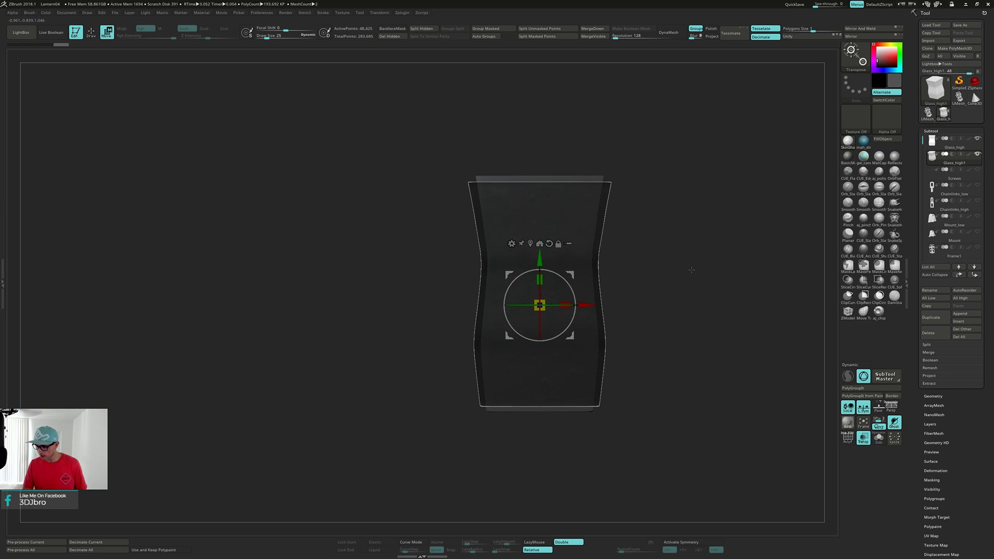
left_click(863, 438)
left_click_drag(714, 331, 725, 299, "alt")
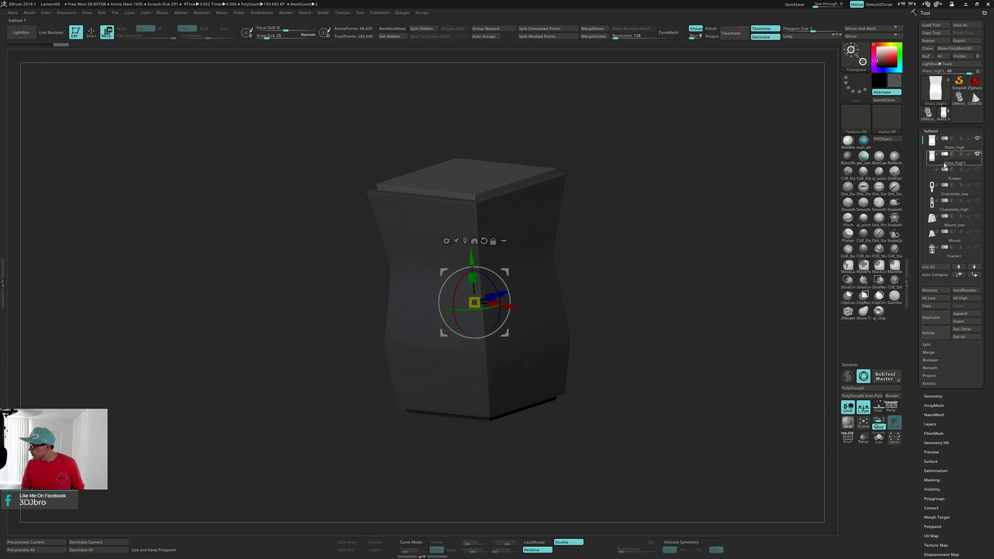
Make Glass_high the start of the boolean with Glass_high1 as subtraction, preview it with Live Boolean and generate the boolean mesh.
mouse_move(945, 165)
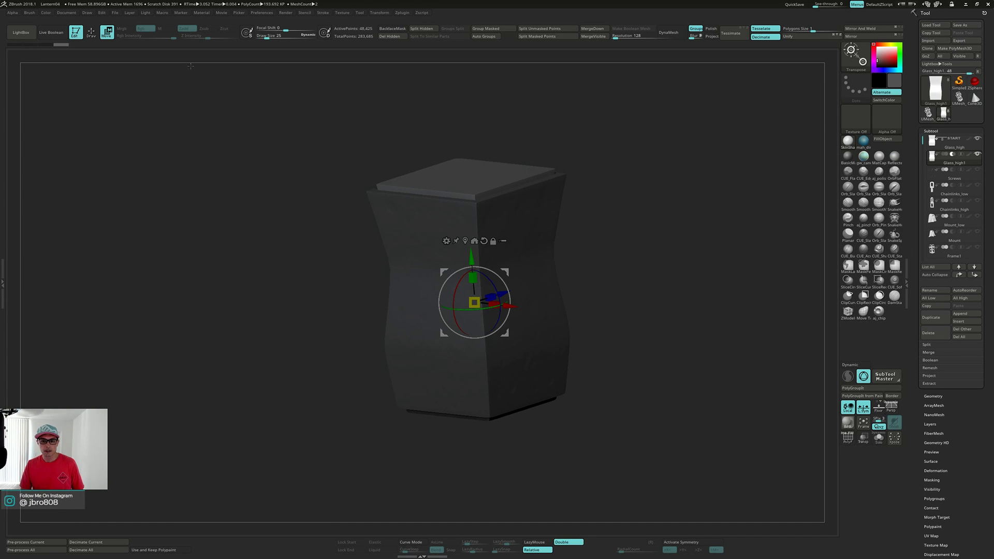
left_click(52, 32)
left_click_drag(631, 145, 709, 205)
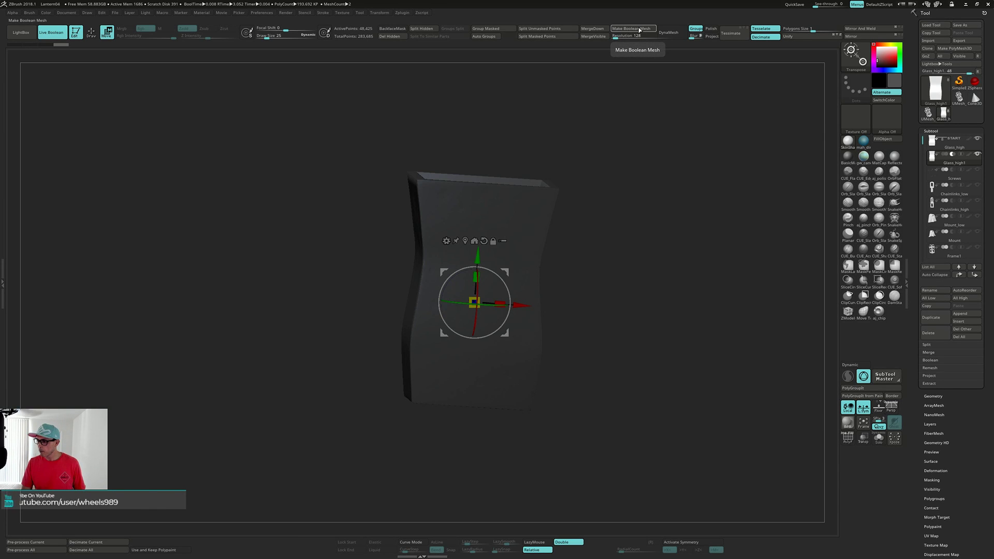
key("q")
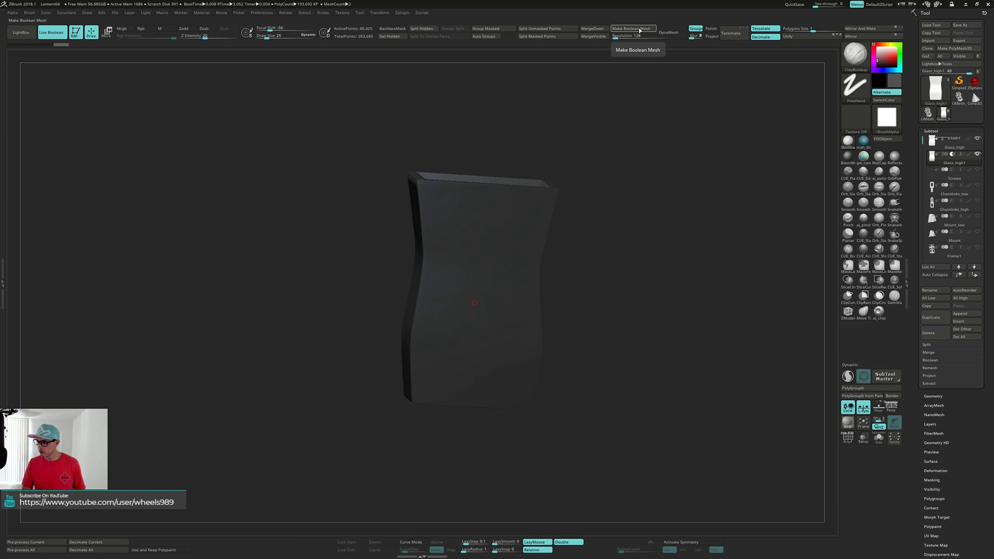
left_click(640, 30)
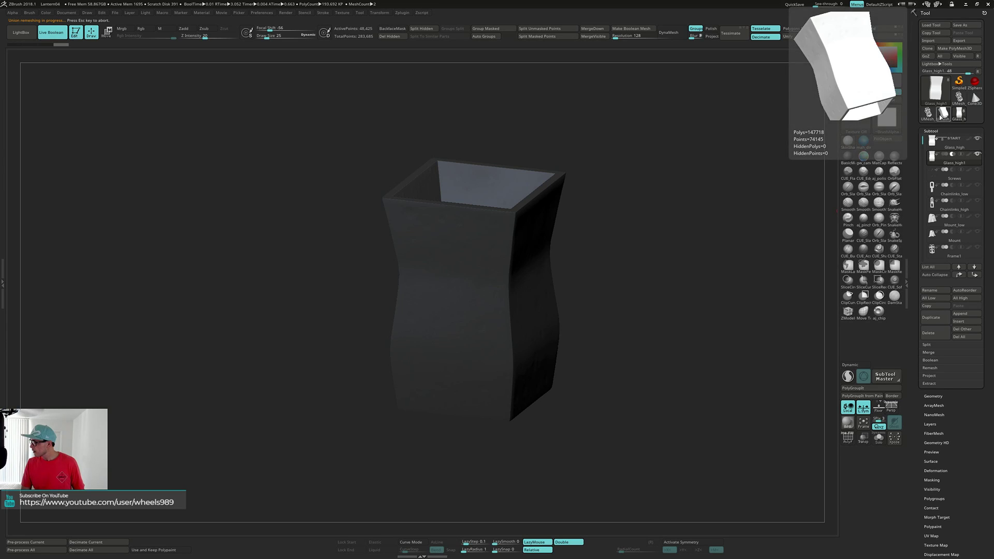
Append the new hollow boolean mesh, UMesh_Glass_high1, to the lantern's subtools.
mouse_move(959, 112)
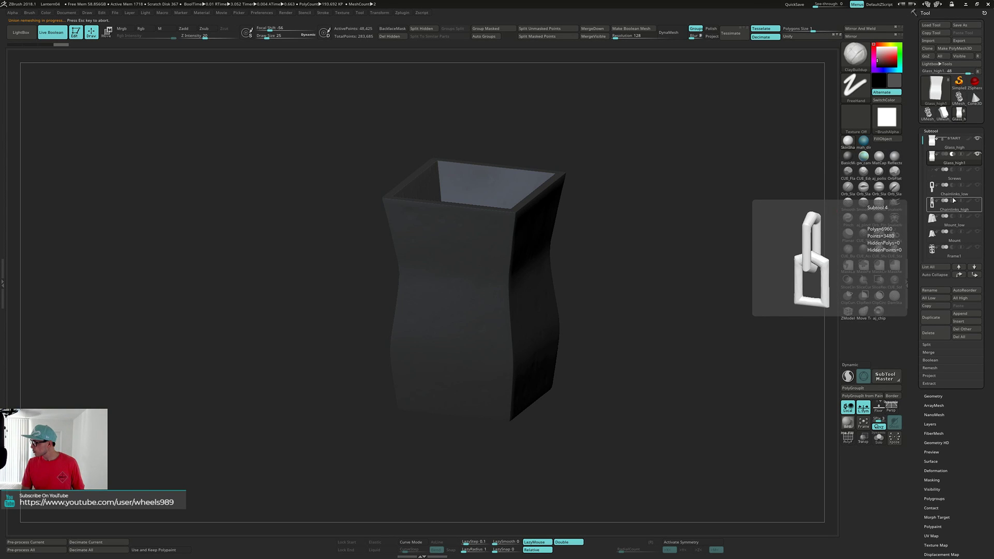
left_click(972, 325)
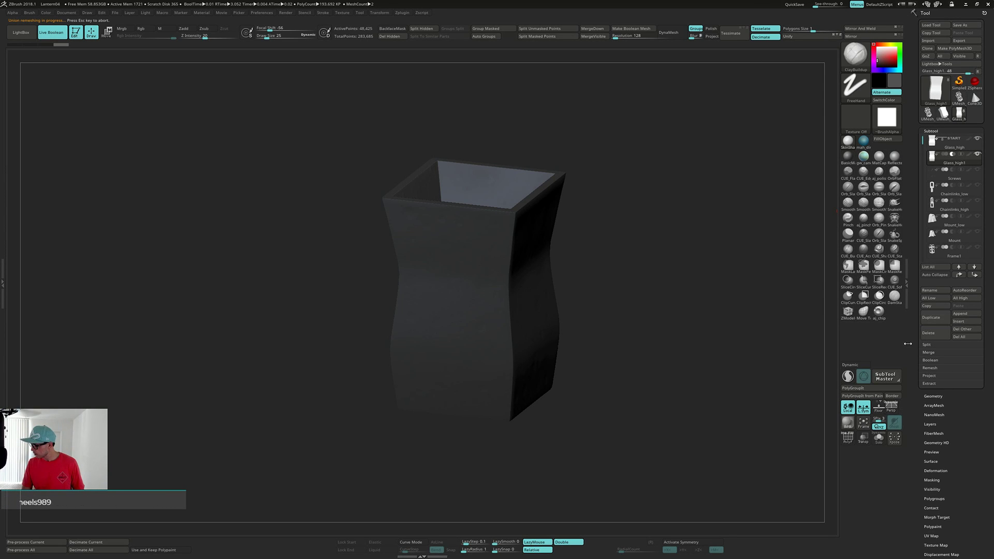
left_click(962, 322)
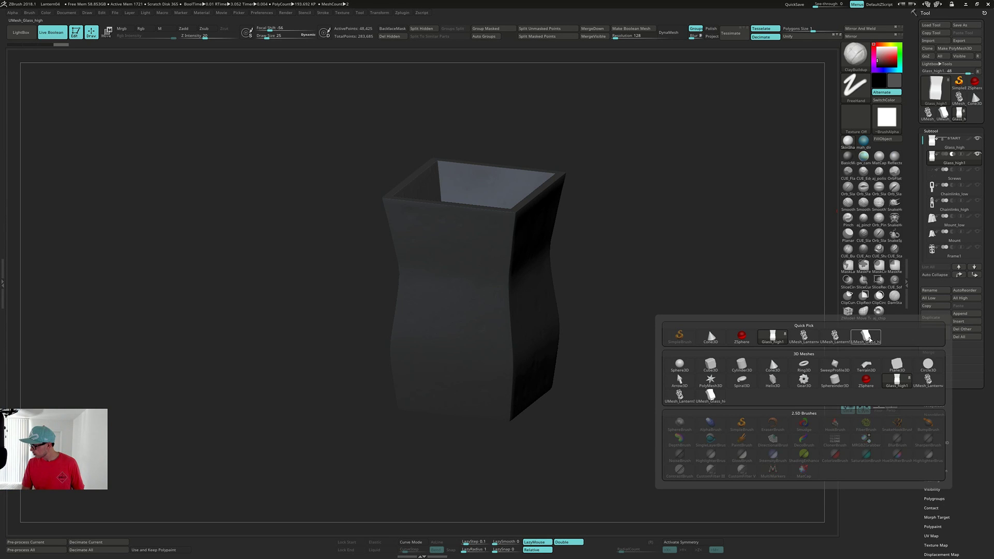
mouse_move(835, 338)
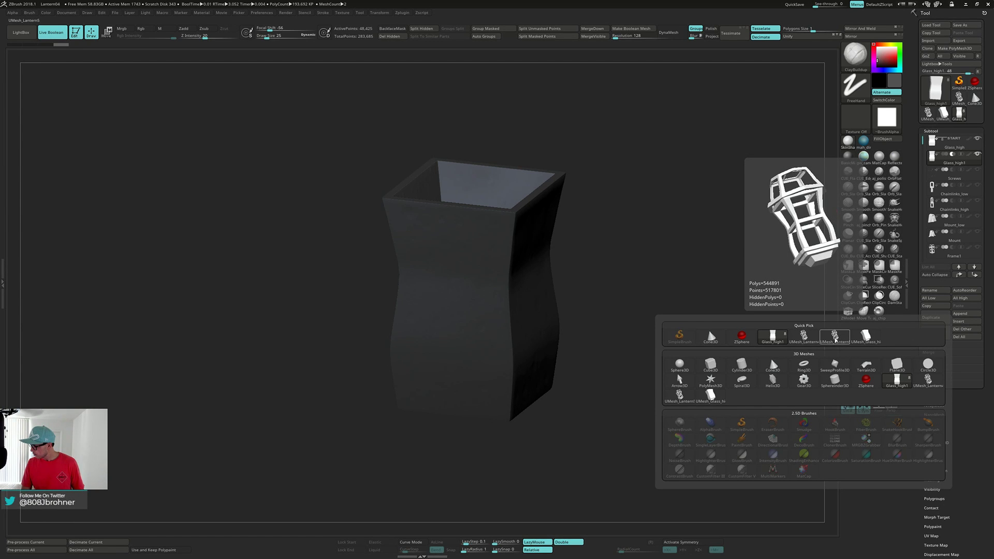
left_click(865, 338)
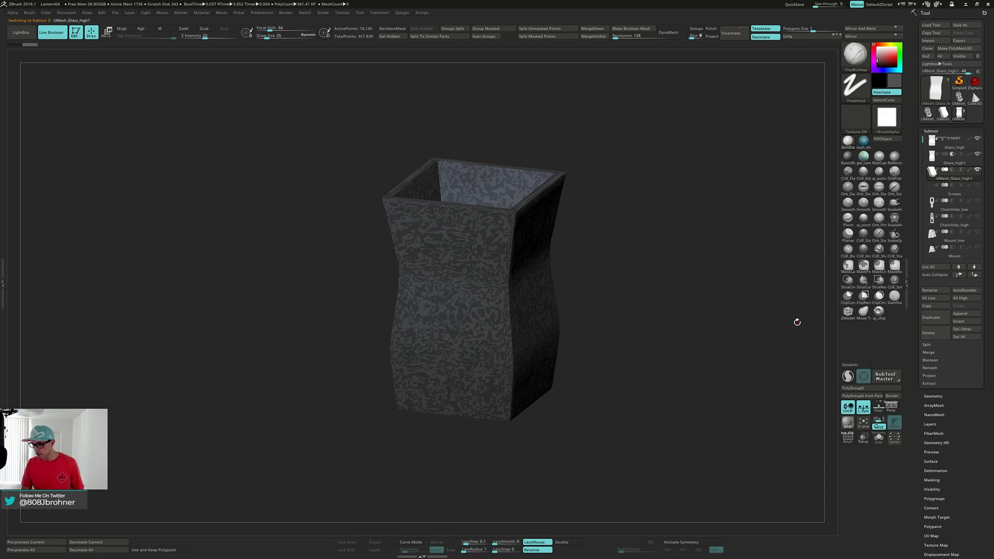
Hide the original Glass_high and Glass_high1 subtools and inspect the hollow UMesh_Glass_high1 body on its own.
left_click(977, 154)
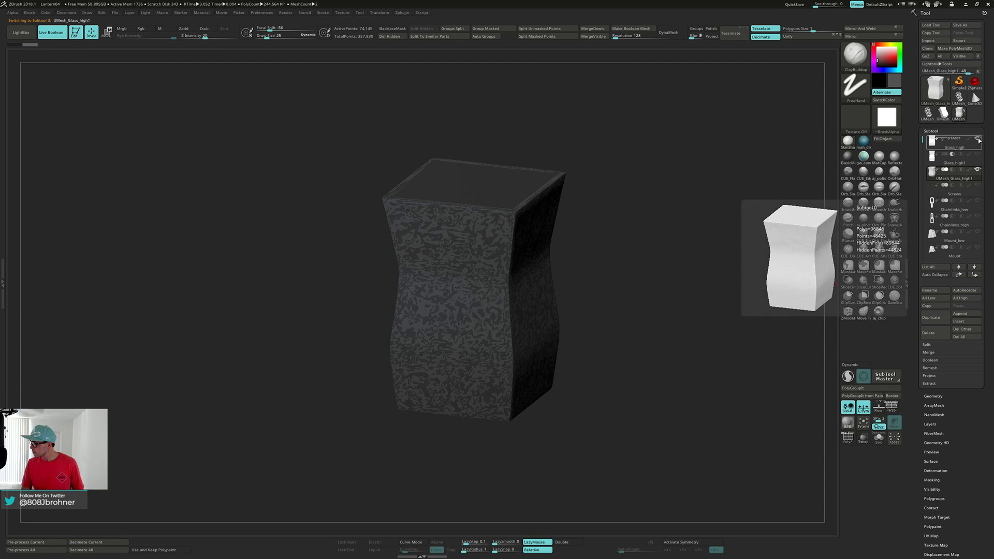
left_click(977, 138)
left_click_drag(737, 215, 707, 231)
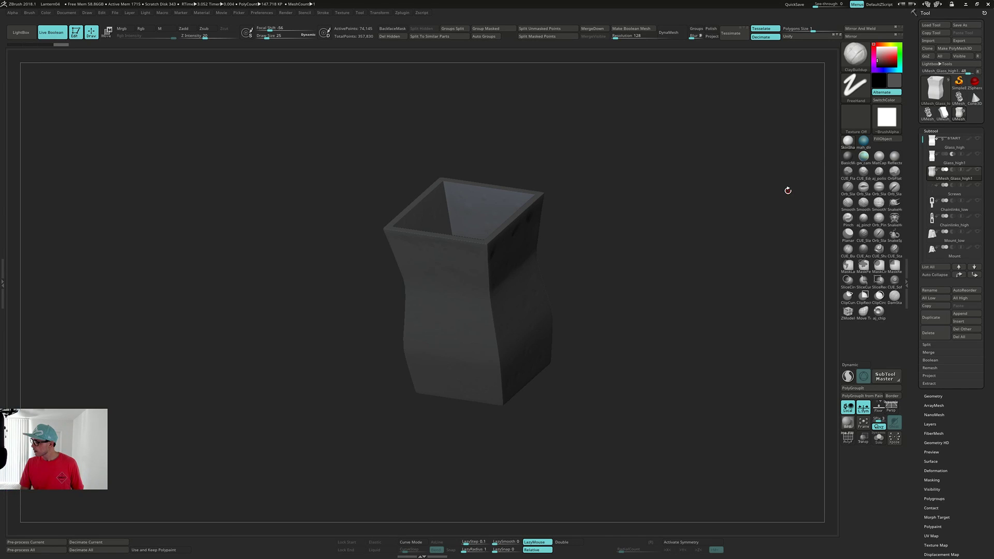
left_click_drag(764, 196, 767, 194)
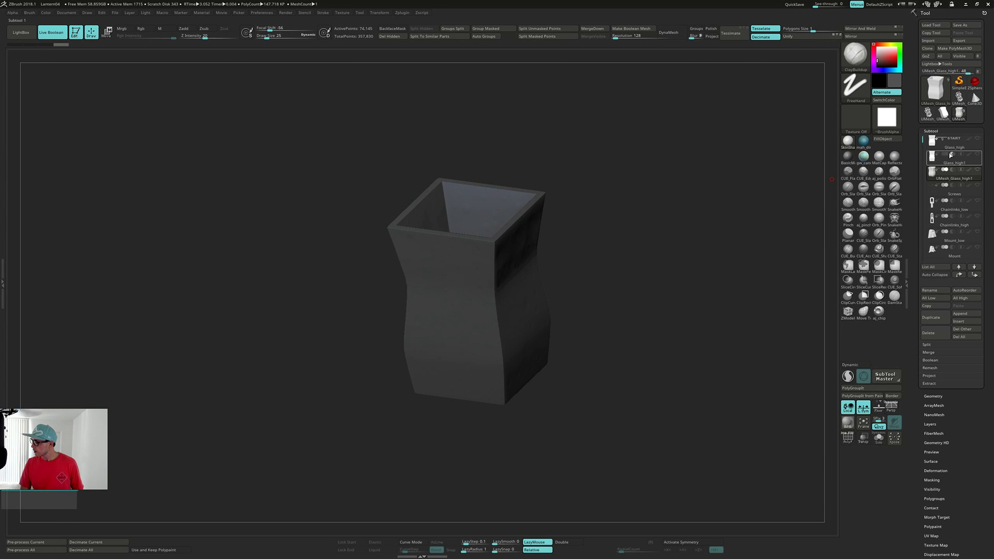
In Glass_high, unhide the full mesh, isolate the upper glass part and delete the hidden solid lower body.
left_click(976, 142)
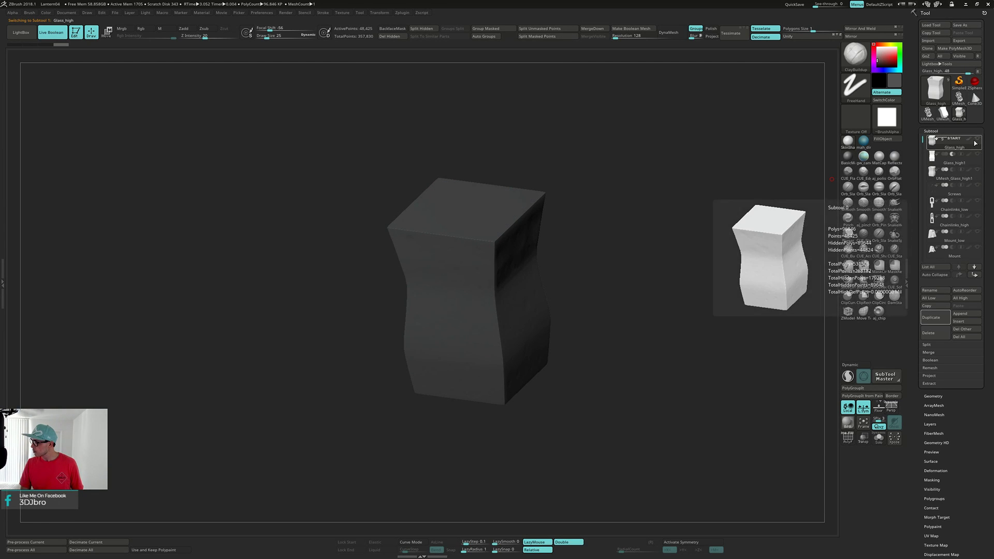
left_click_drag(745, 196, 665, 186)
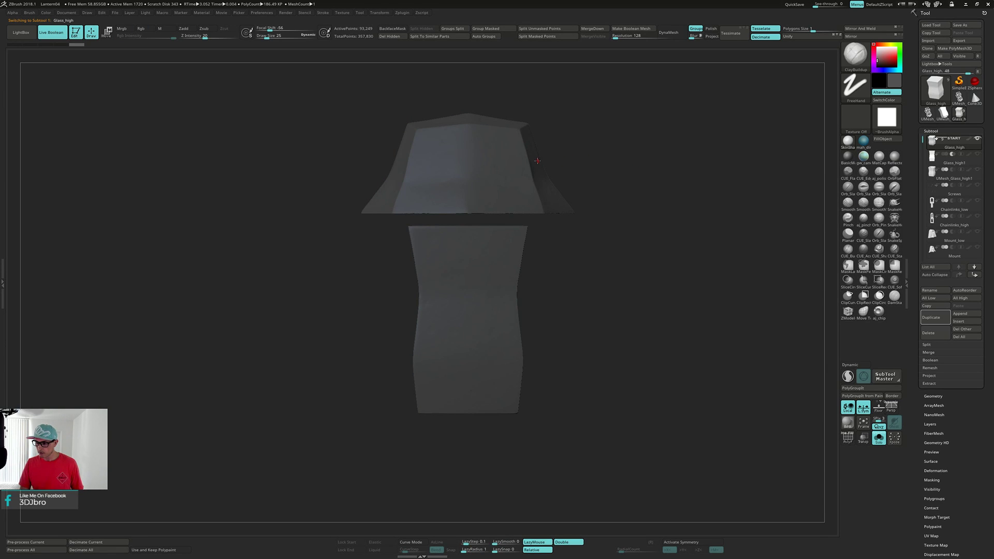
left_click(517, 161, "ctrl+shift")
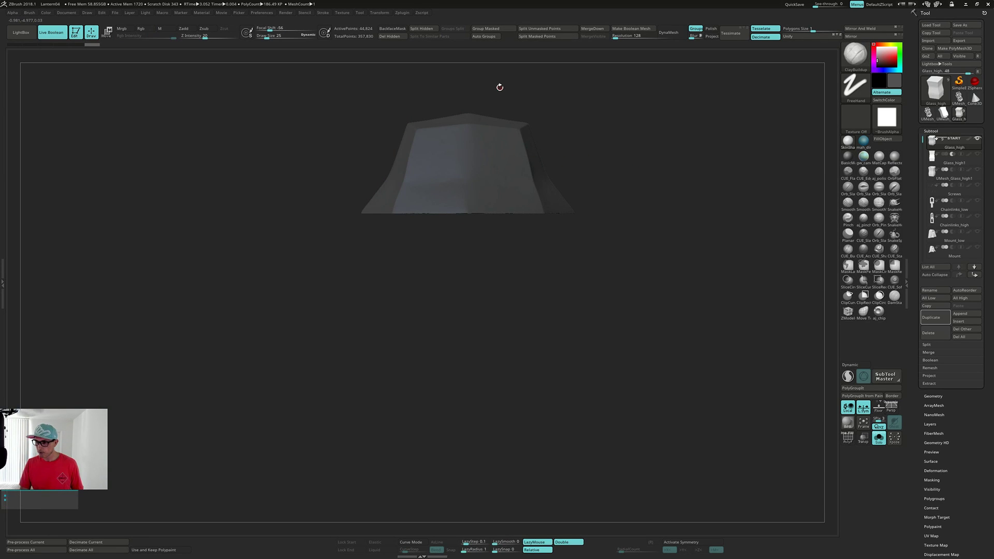
left_click(396, 37)
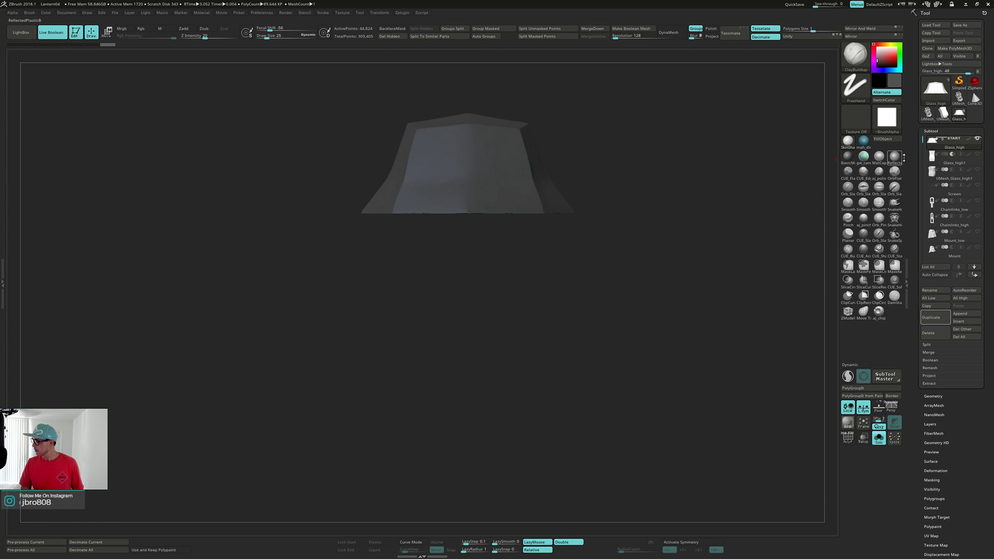
Delete the Glass_high1 cutter subtool and clear the boolean start flag on Glass_high.
mouse_move(938, 143)
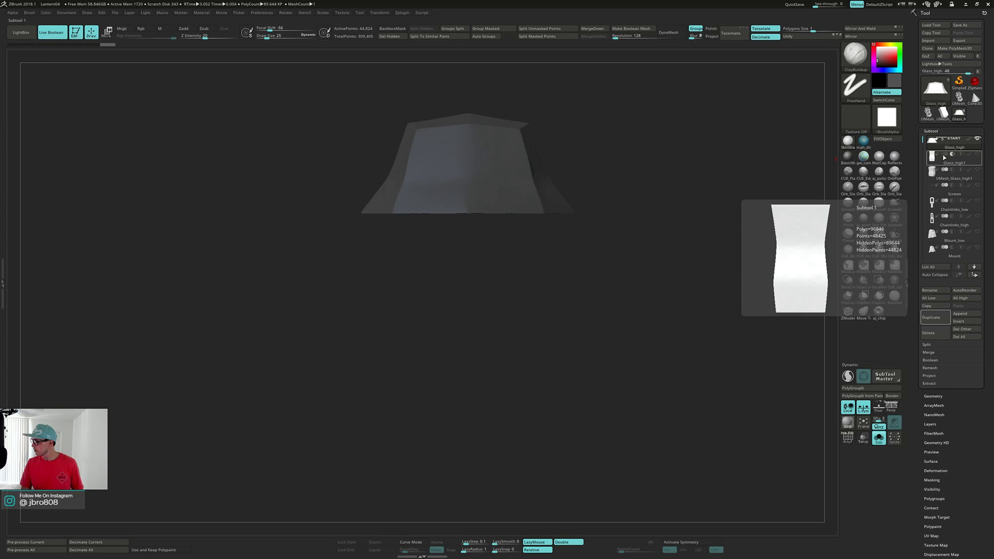
left_click(960, 163)
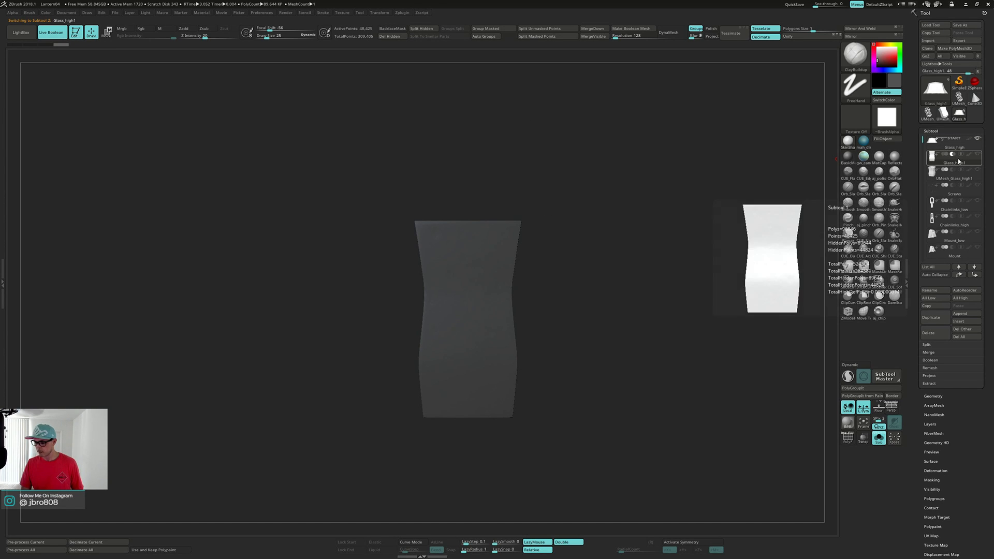
left_click(944, 331)
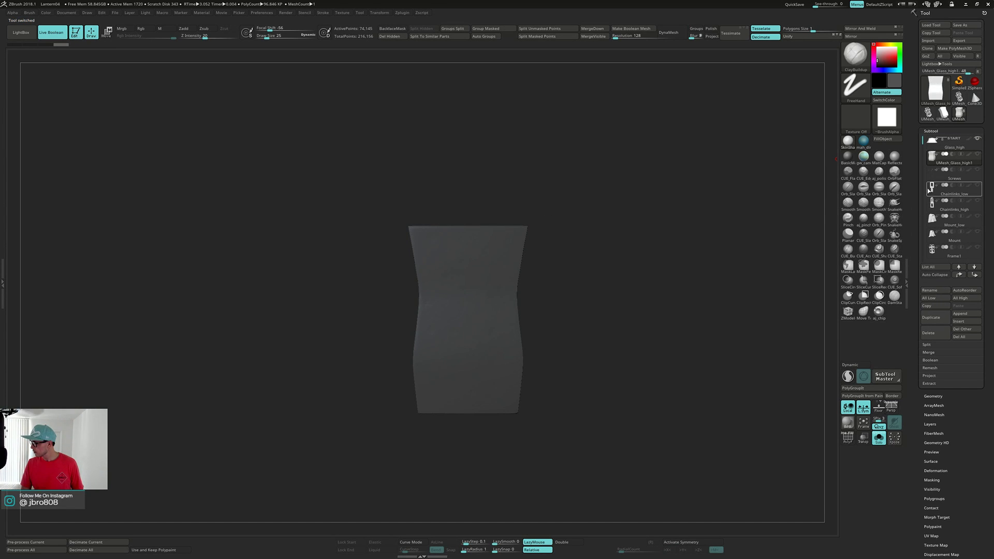
mouse_move(954, 162)
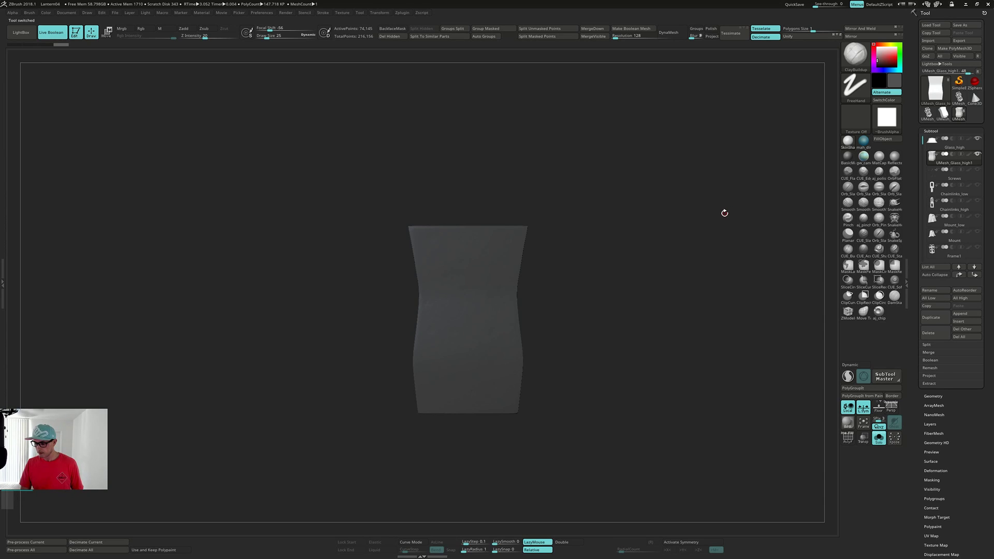
With both glass pieces shown, merge the UMesh_Glass_high1 subtool down with the Screws subtool below it.
key("ctrl+shift+s")
mouse_move(724, 213)
left_mouse_down()
mouse_move(637, 241)
mouse_move(618, 275)
mouse_move(630, 269)
mouse_move(623, 291)
left_mouse_up()
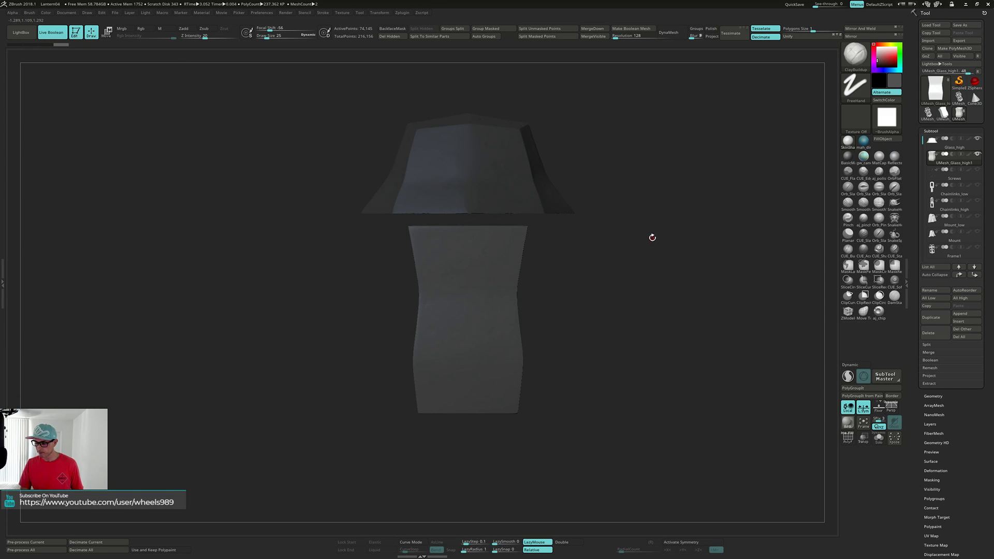
left_click(592, 29)
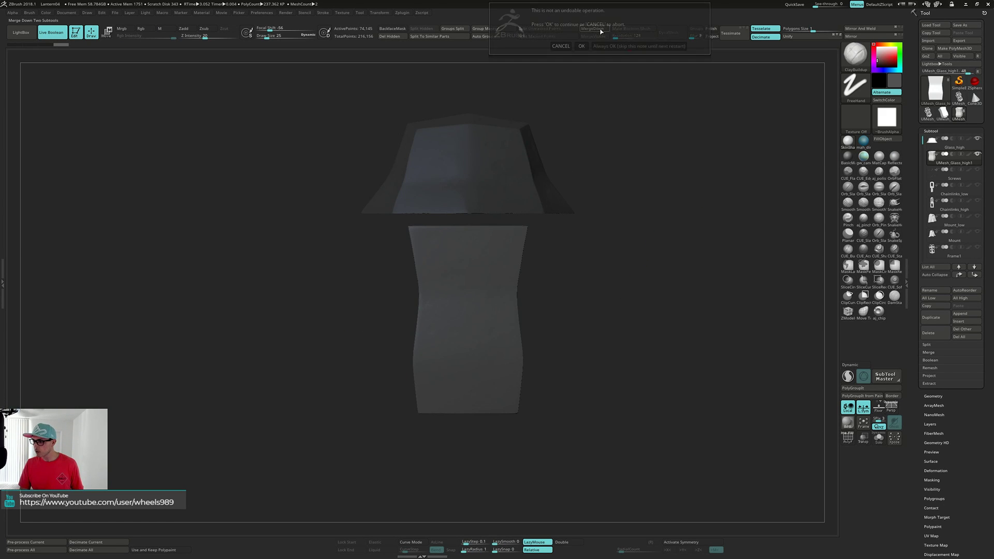
left_click(582, 46)
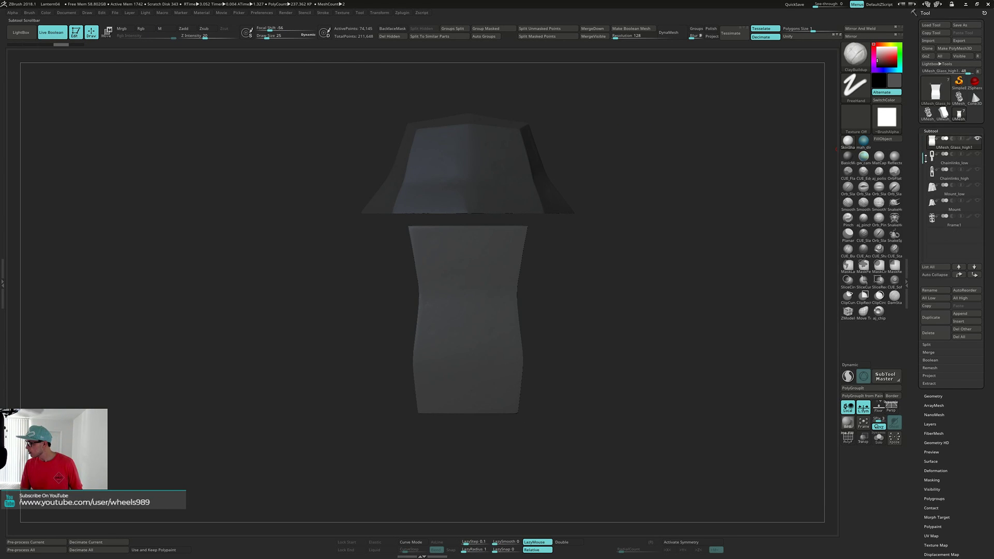
left_click_drag(754, 137, 714, 162)
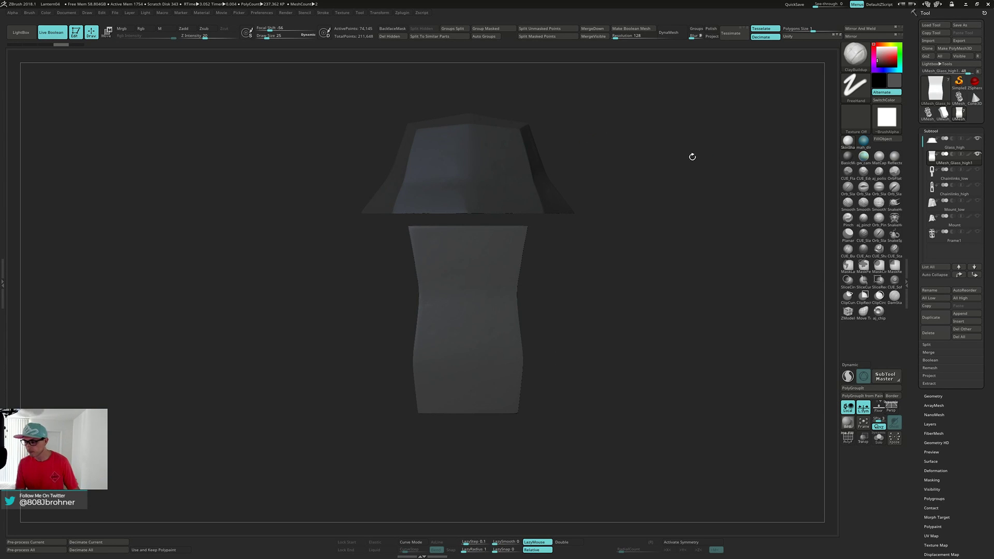
Merge the Glass_high subtool down with UMesh_Glass_high1 so the upper glass and hollow lower body form one subtool.
left_click(958, 147)
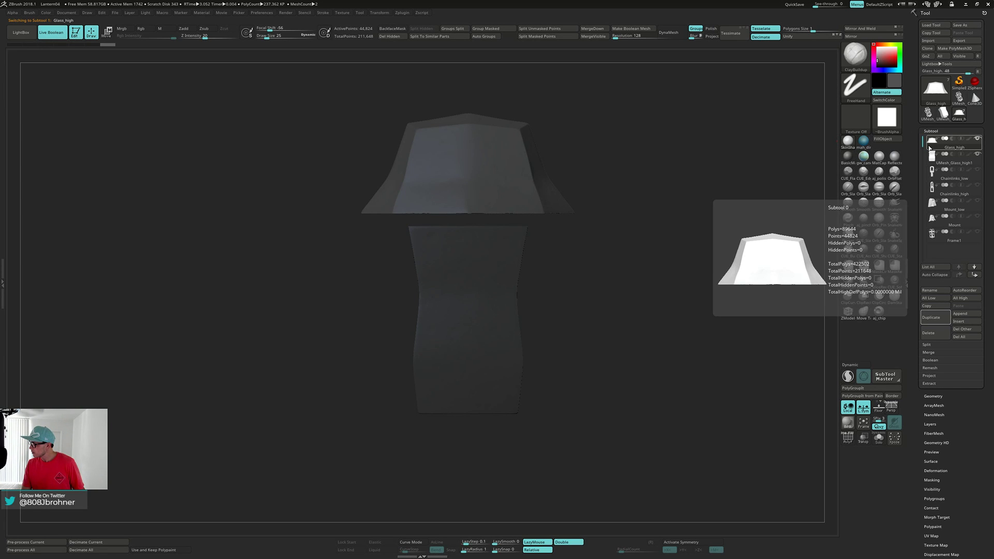
left_click(597, 29)
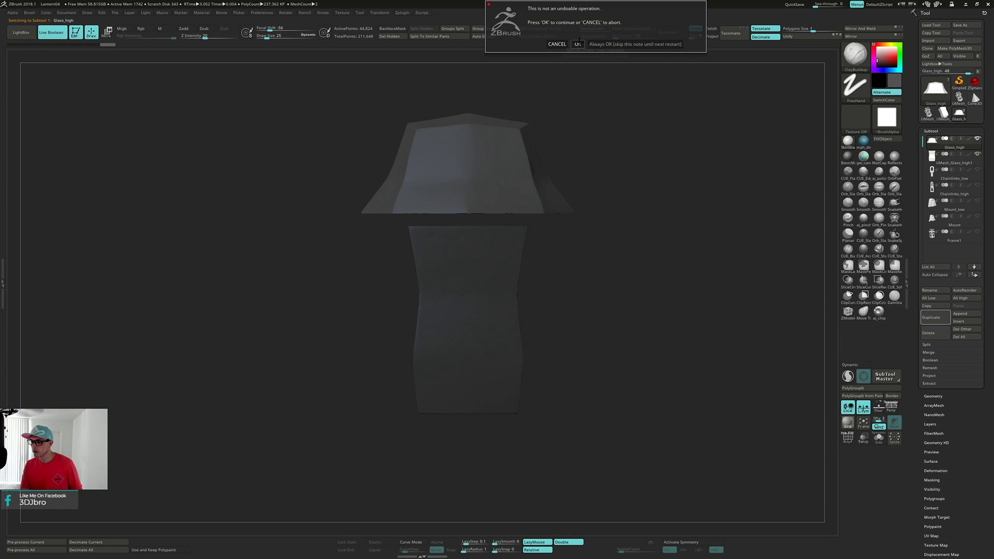
left_click(578, 44)
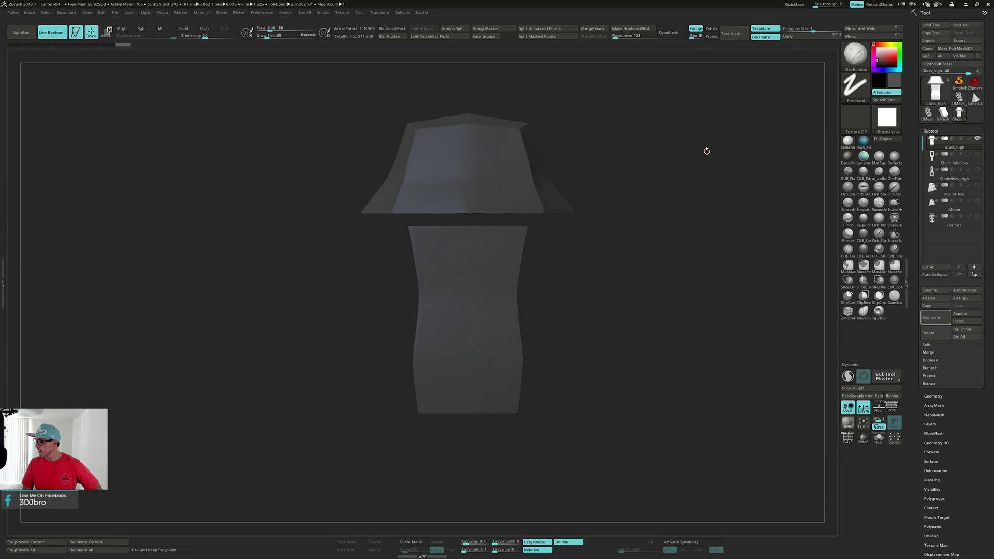
left_click_drag(707, 151, 686, 176)
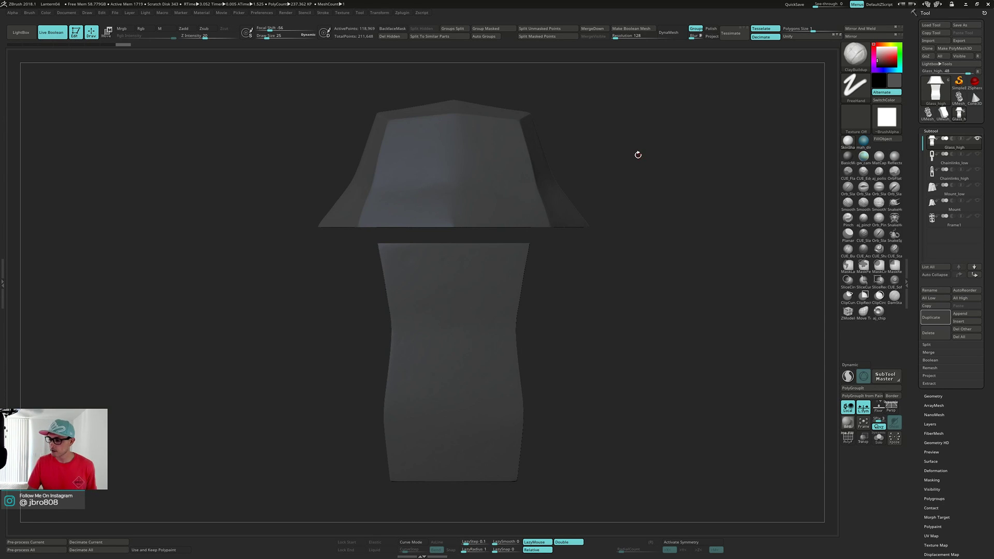
left_click_drag(639, 159, 645, 159)
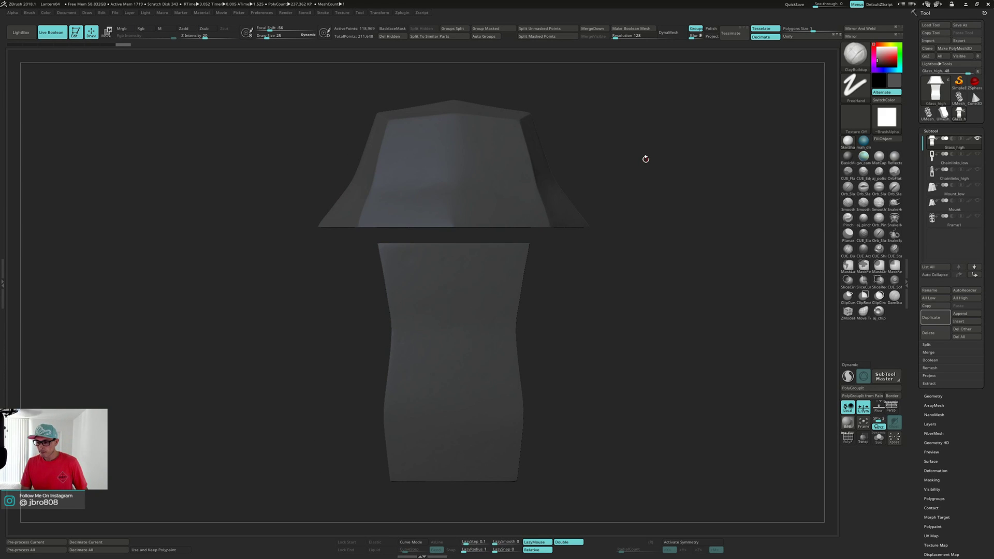
left_click_drag(668, 191, 668, 169, "alt")
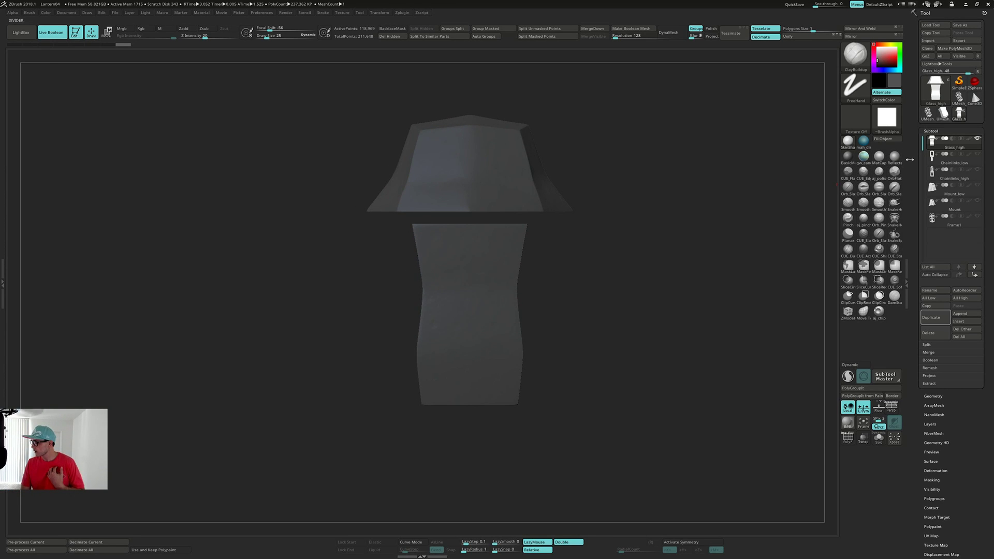
Rename the Mount subtool as Mount_high.
mouse_move(962, 148)
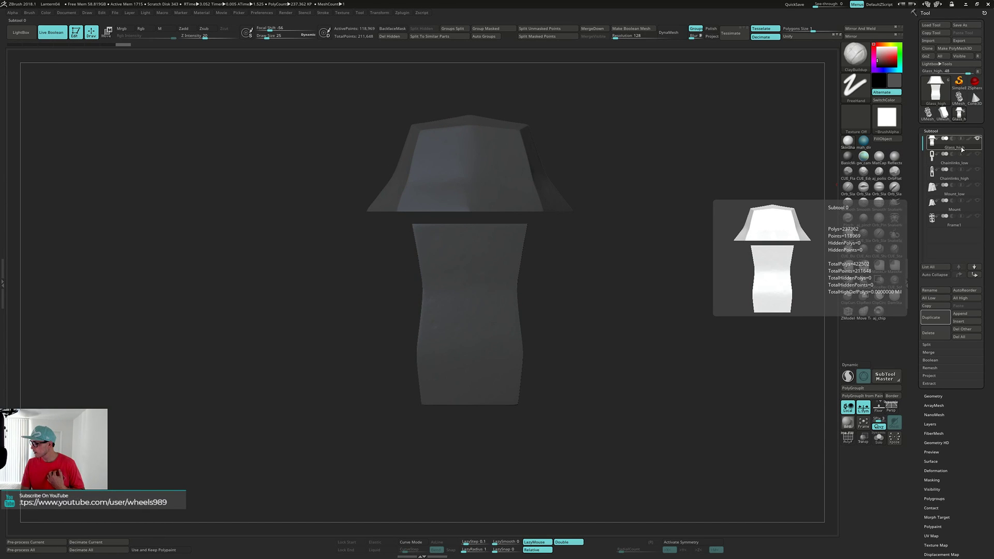
mouse_move(970, 196)
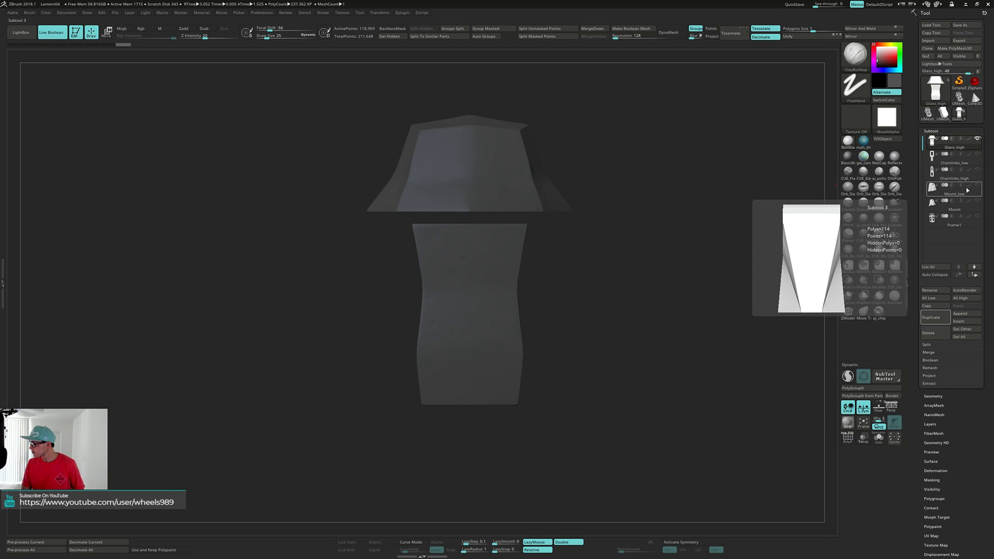
left_click(962, 205)
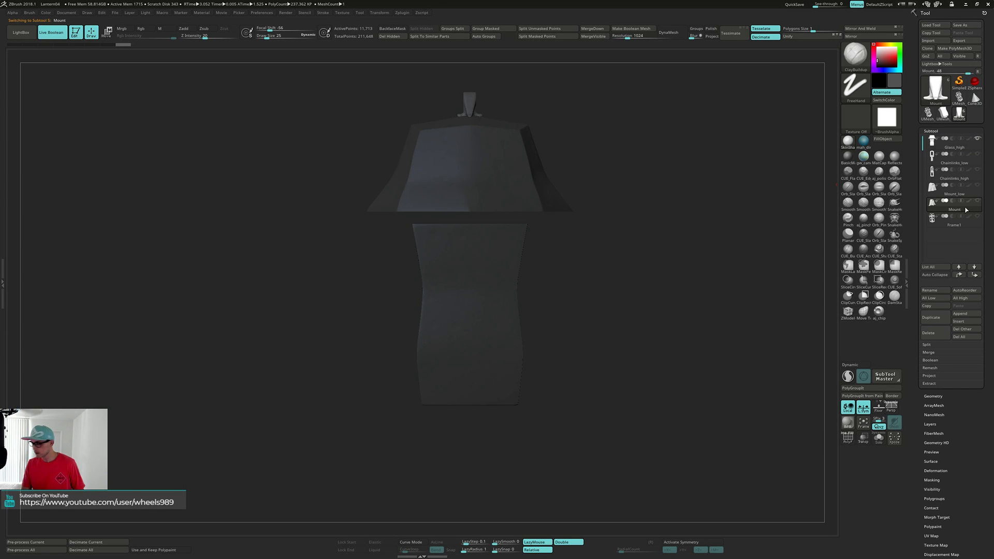
left_click(929, 290)
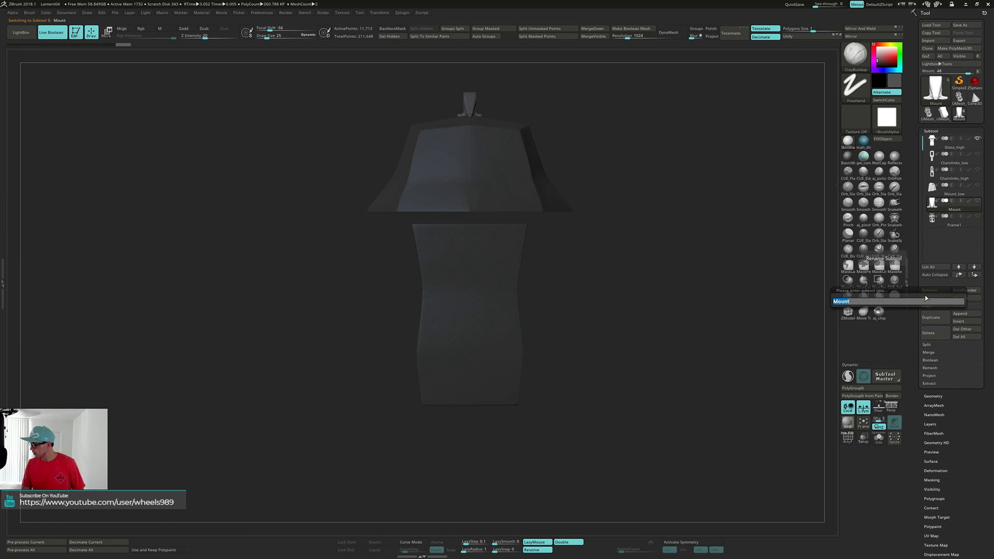
type("_")
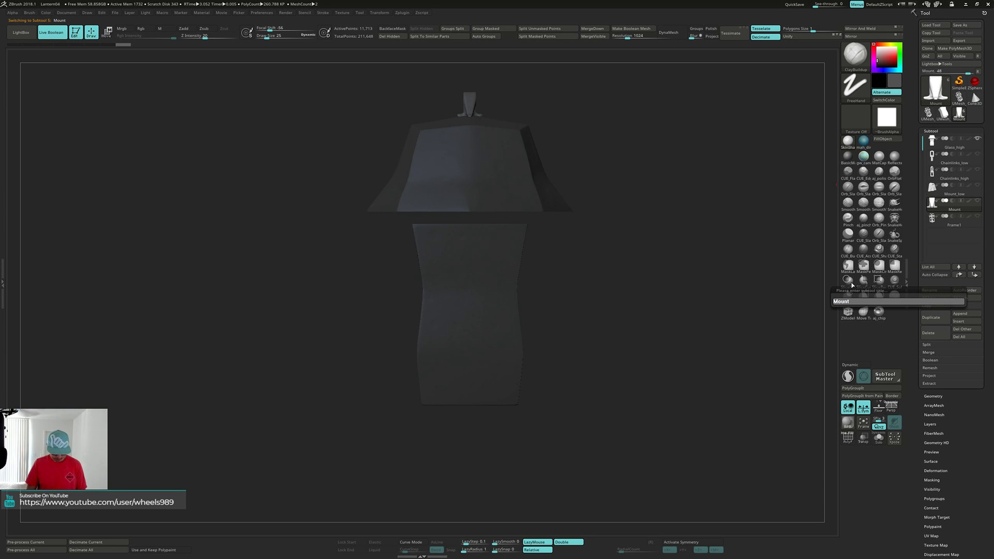
type("high")
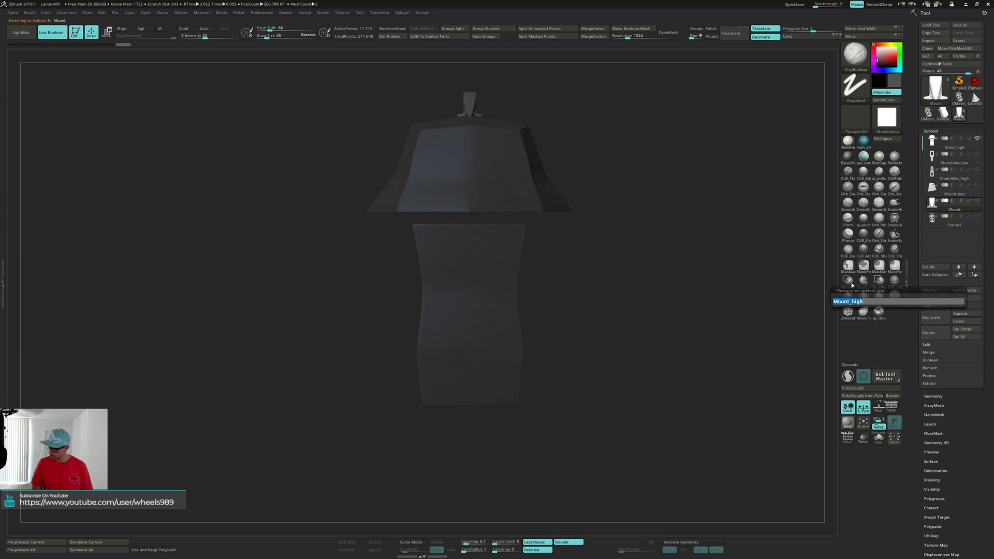
key("Return")
Rename the Frame1 subtool as Frame_high.
left_click(949, 223)
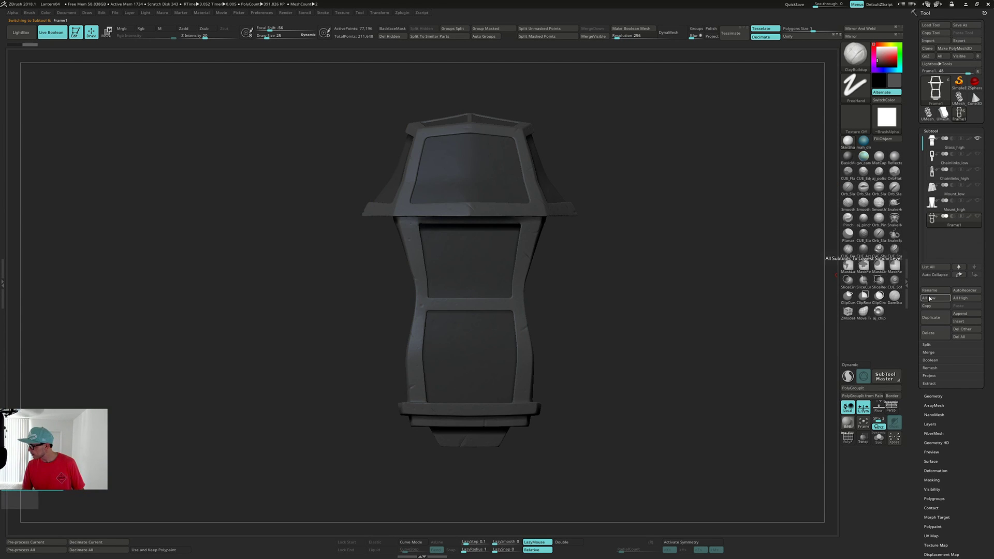
left_click(930, 292)
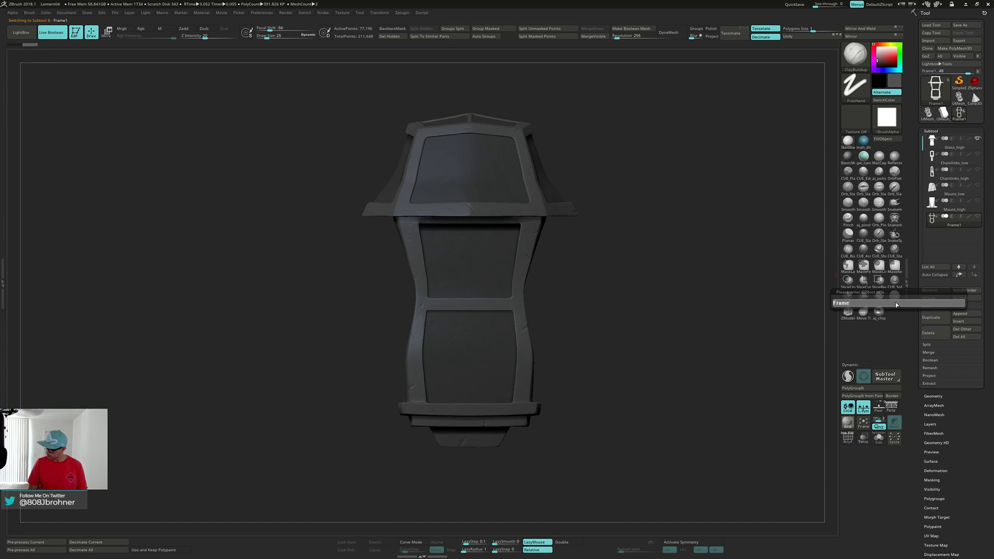
type("_high")
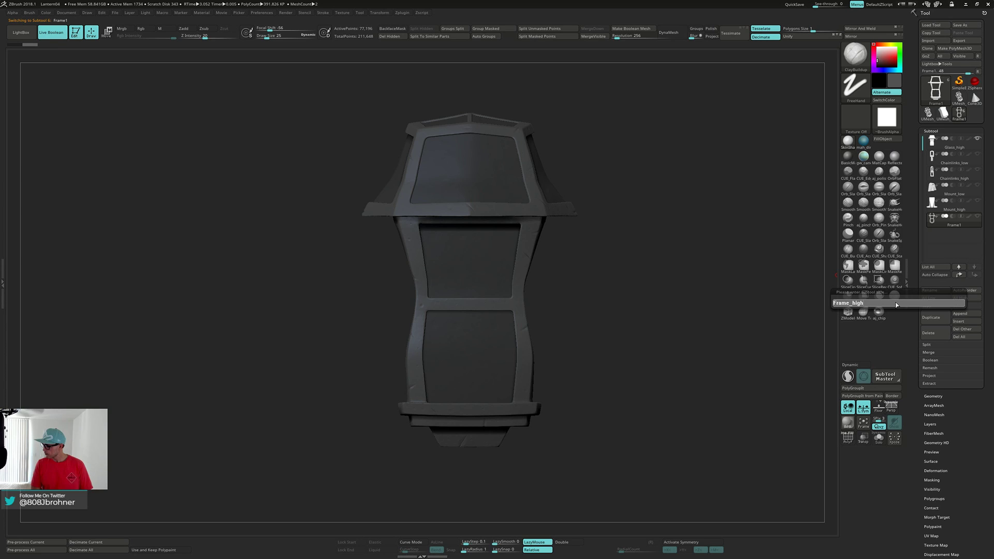
key("Return")
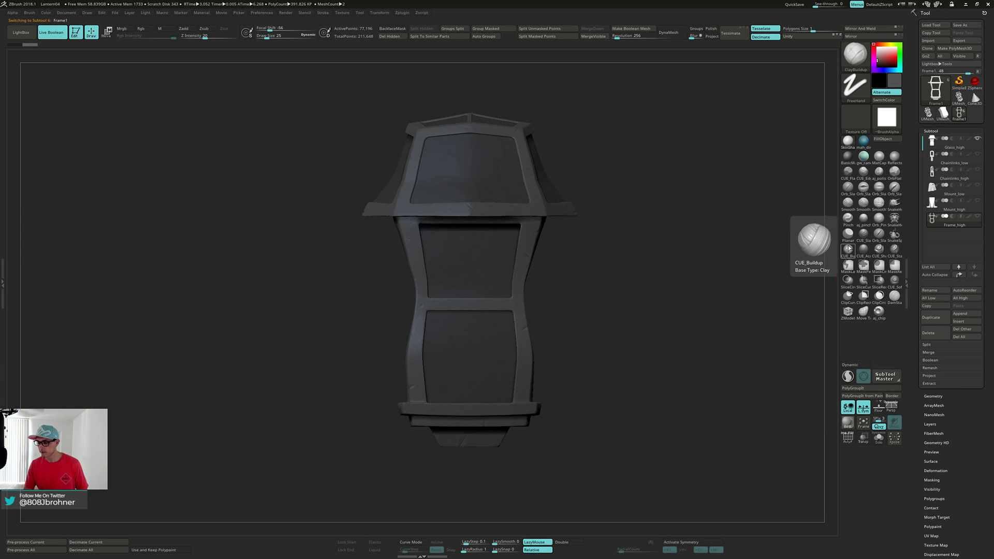
Make all the hidden subtools visible so the complete lantern with its chain and mount is shown.
left_click_drag(702, 275, 692, 193)
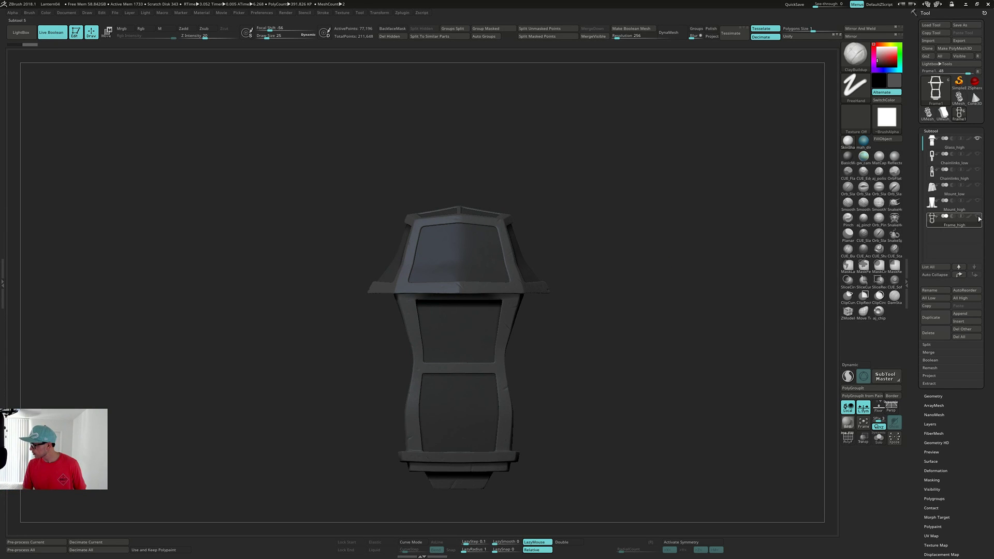
left_click(977, 169)
left_click_drag(692, 265, 661, 220)
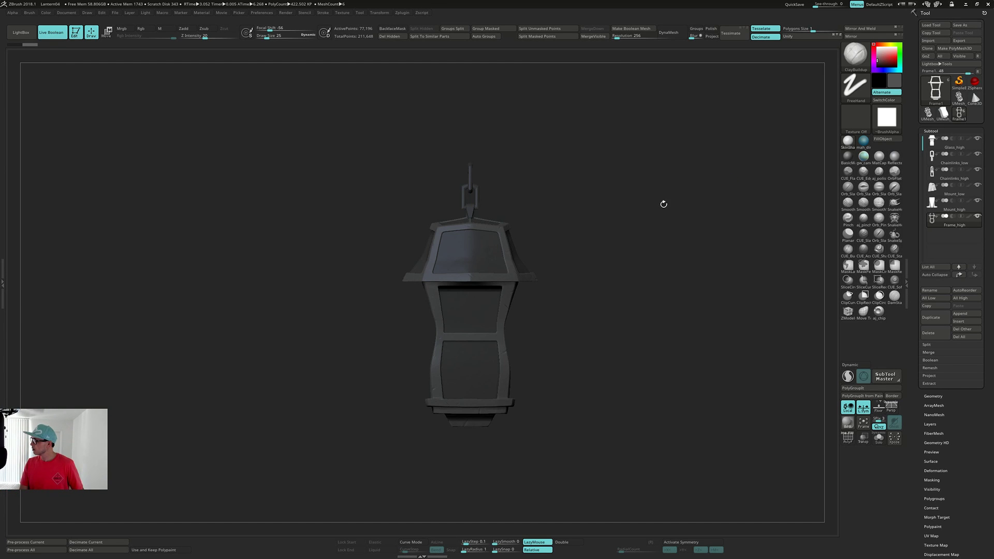
left_click_drag(663, 204, 636, 213)
scroll(919, 180, "down", 3)
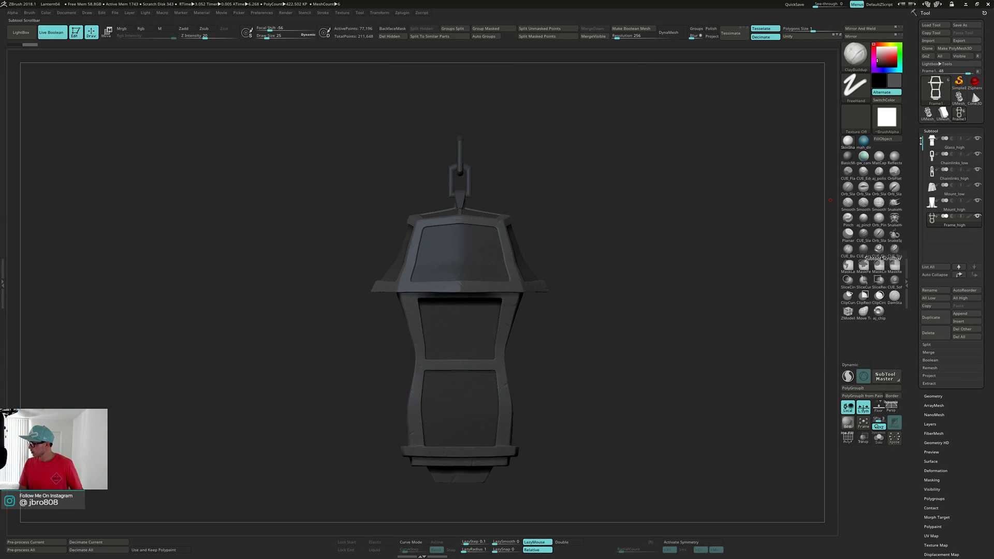
Expand the FBX ExportImport options of the Zplugin palette and dock that palette above the Tool palette.
left_click_drag(917, 181, 915, 133)
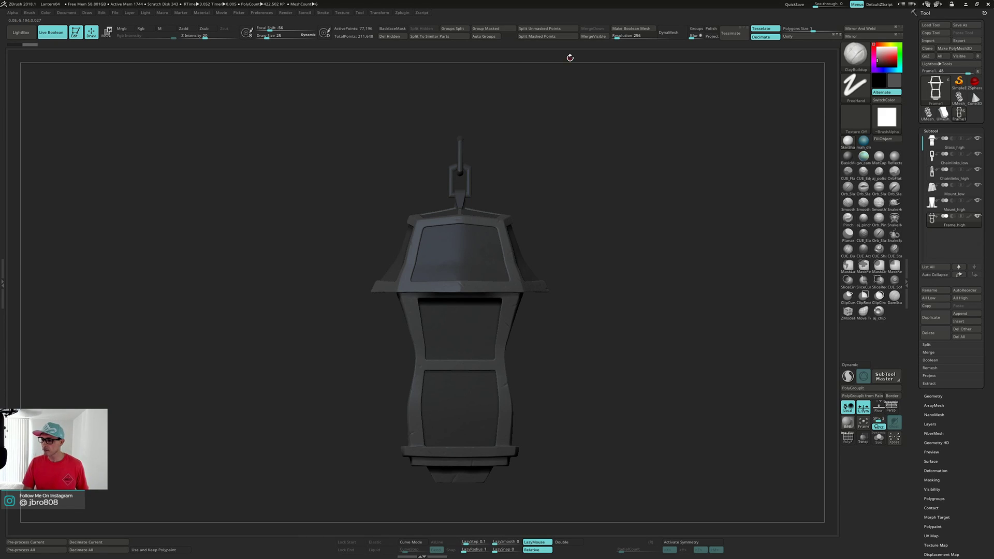
left_click(401, 13)
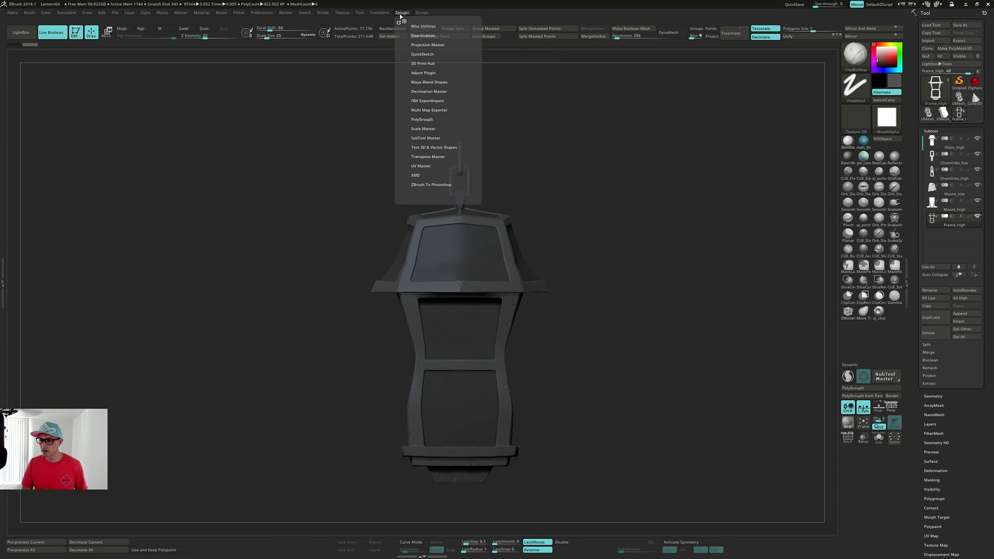
left_click(424, 101)
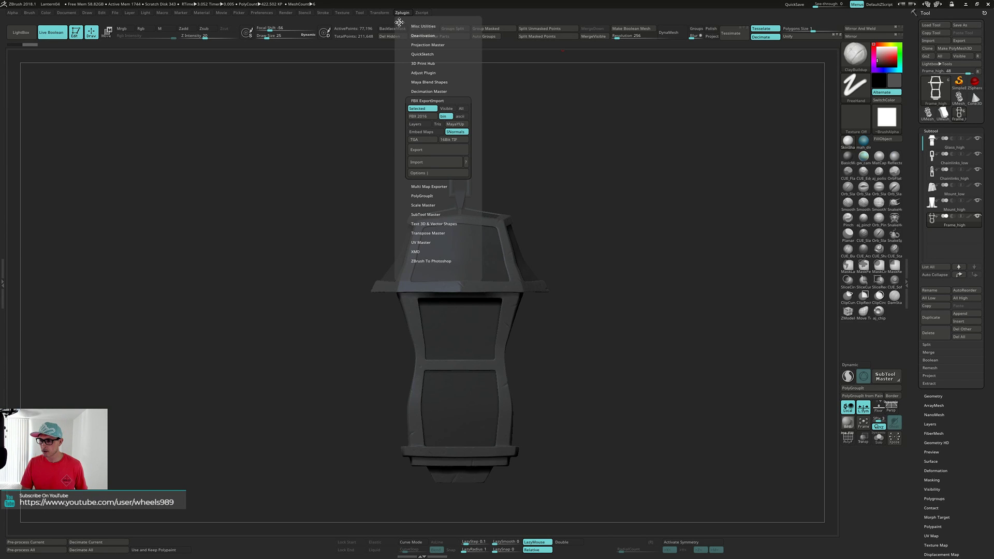
left_click_drag(399, 22, 921, 49)
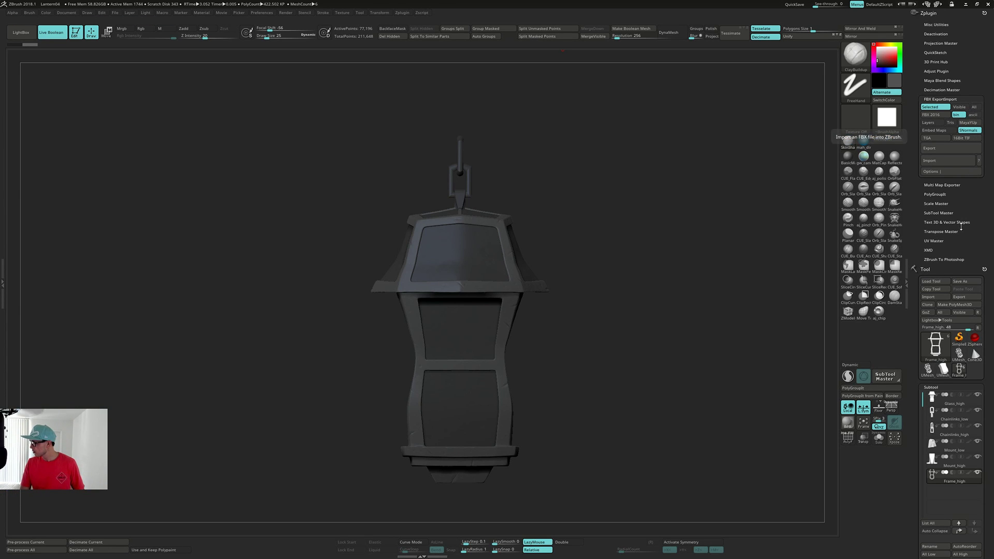
scroll(919, 214, "down", 2)
scroll(919, 214, "down", 3)
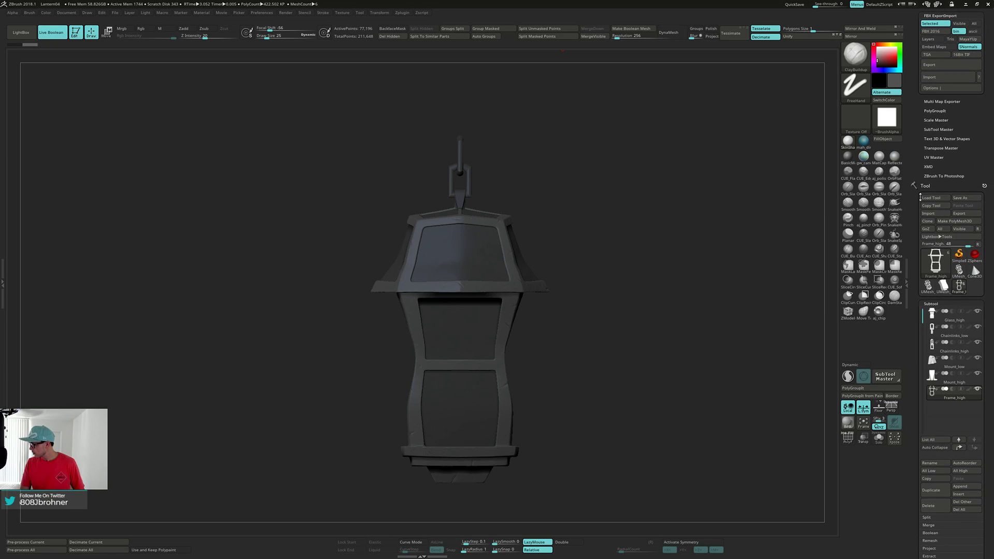
mouse_move(922, 316)
left_mouse_down()
mouse_move(922, 351)
mouse_move(922, 310)
left_mouse_up()
Select the Glass_high subtool and inspect its polygroups with the polyframe display turned on briefly.
left_click(963, 316)
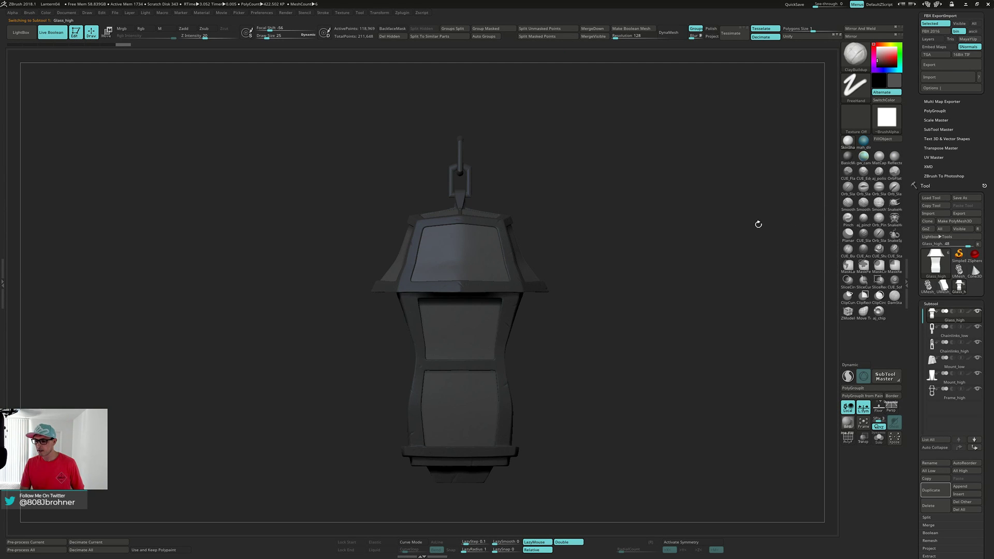
left_click_drag(758, 224, 678, 242)
key("shift")
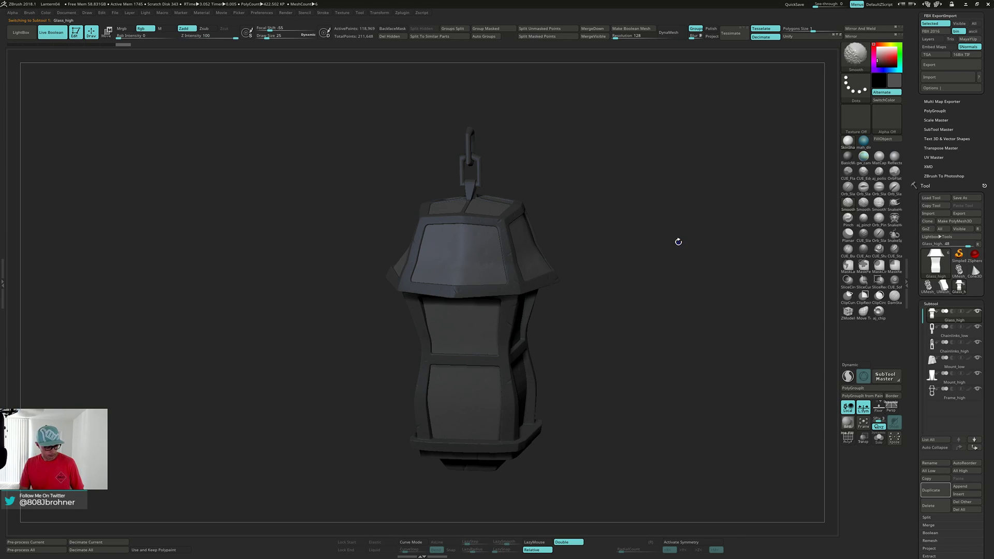
key("shift+f")
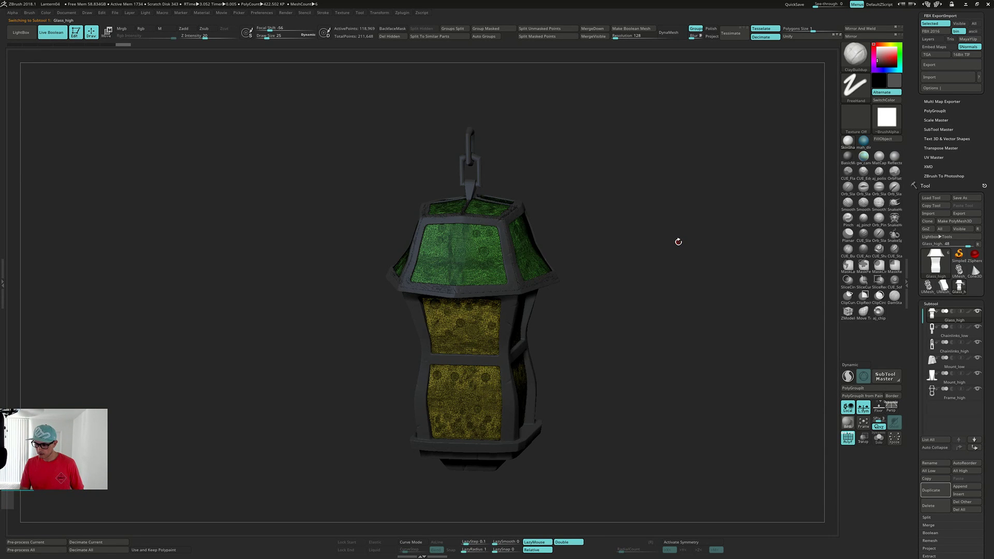
key("shift+f")
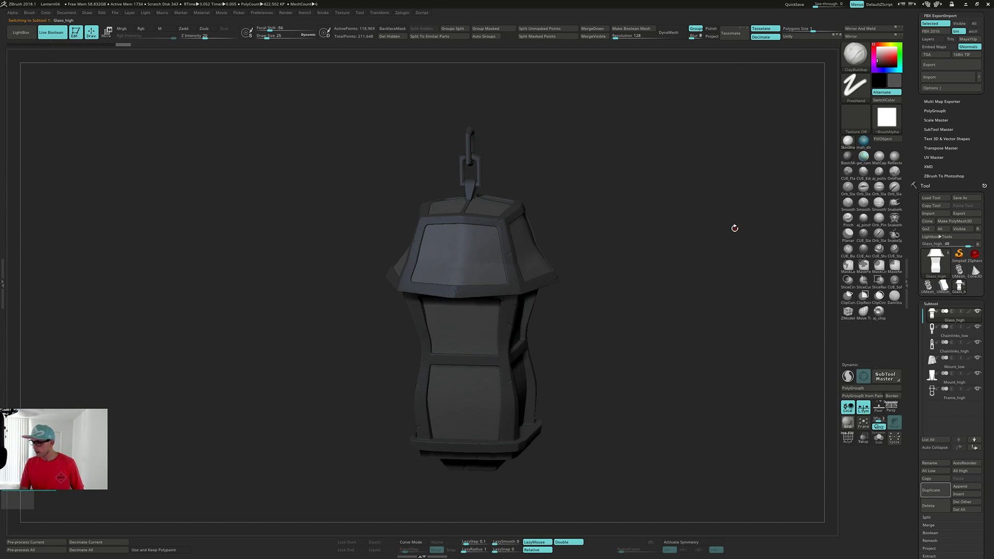
Turn on the polypaint colour display for all subtools and check the lantern's colours from several sides.
left_click(969, 313, "shift")
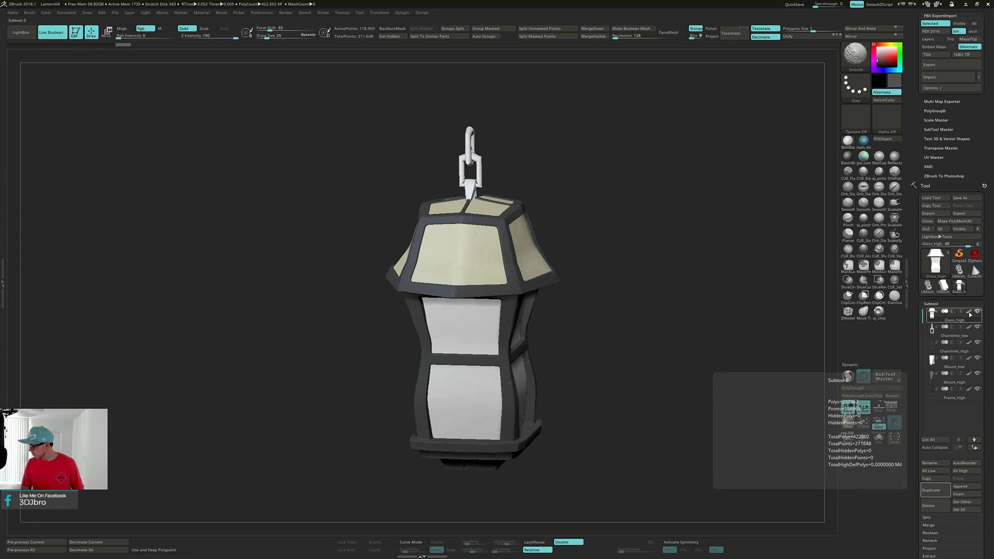
mouse_move(740, 325)
left_mouse_down()
mouse_move(724, 311)
mouse_move(745, 301)
mouse_move(747, 310)
left_mouse_up()
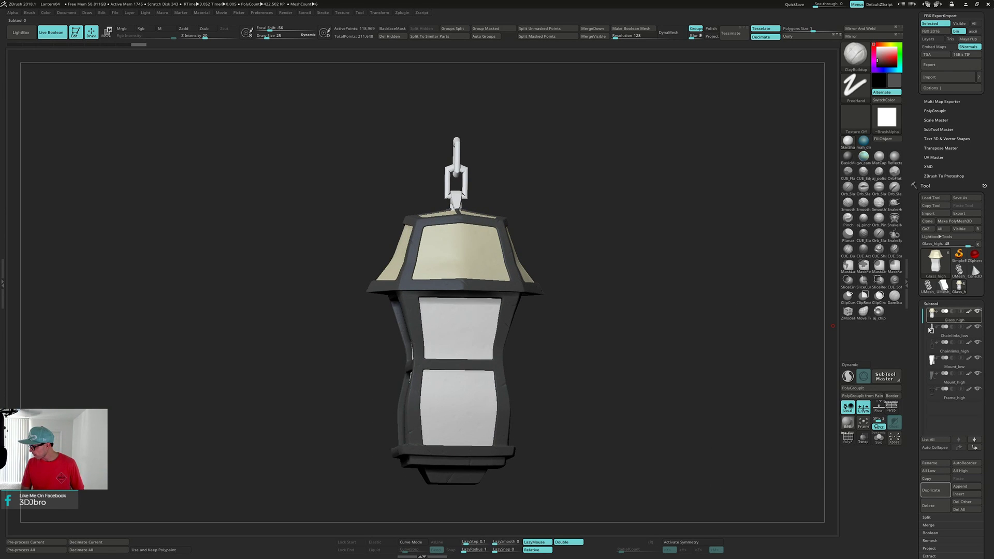
left_click_drag(701, 288, 681, 291)
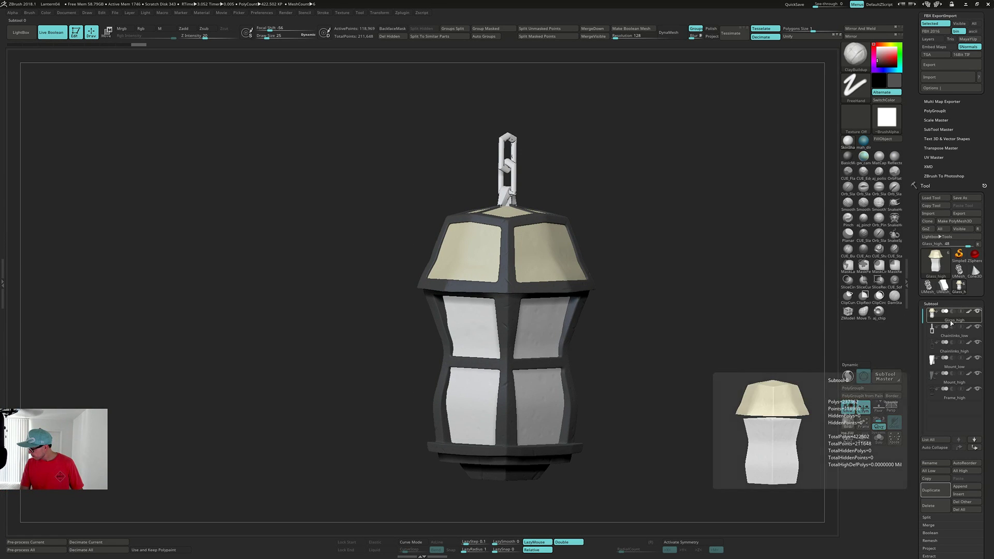
left_click_drag(650, 235, 646, 231)
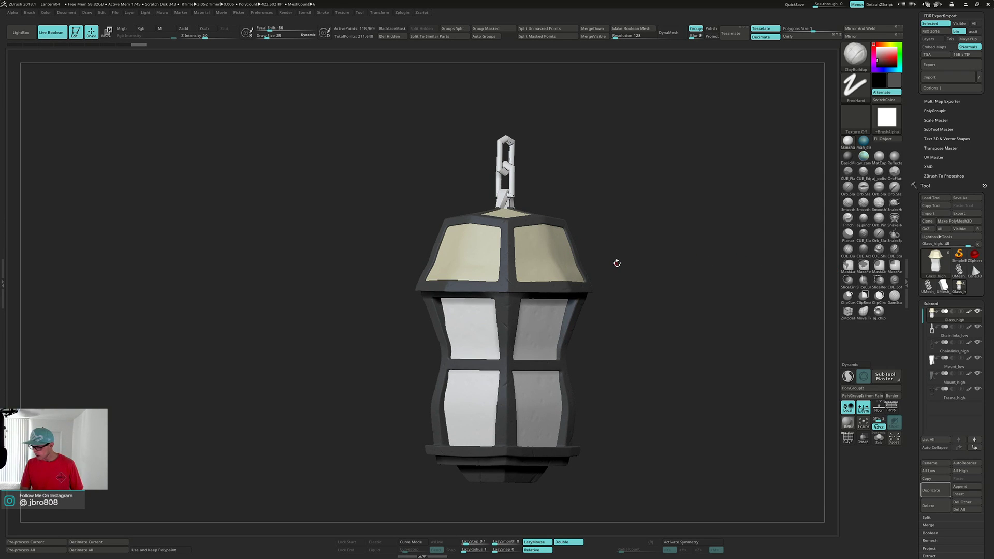
Isolate Glass_high, sample the cream colour from its upper part, fill the whole subtool with it and show the full lantern again.
key("alt+s")
mouse_move(633, 253)
left_mouse_down()
mouse_move(661, 250)
mouse_move(646, 252)
left_mouse_up()
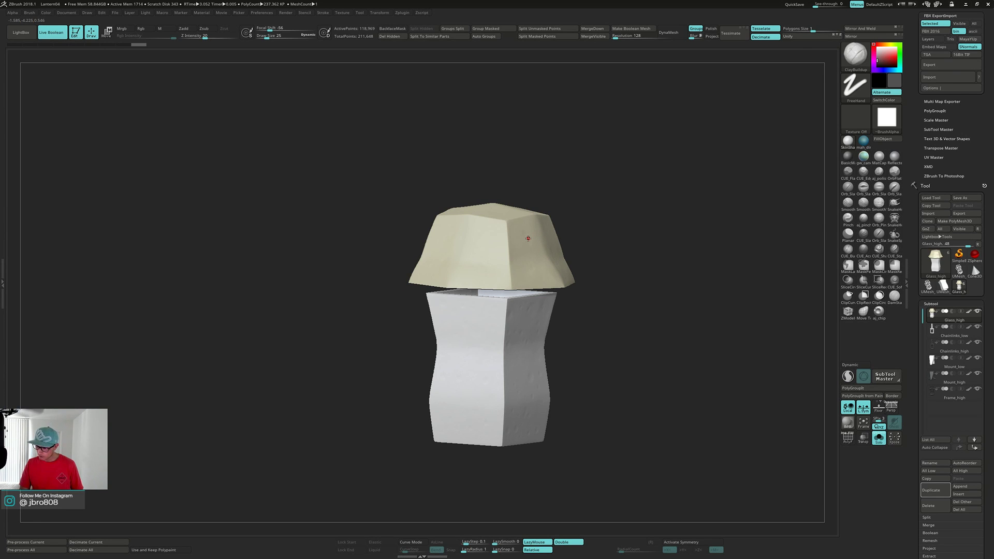
key("c")
left_click(883, 139)
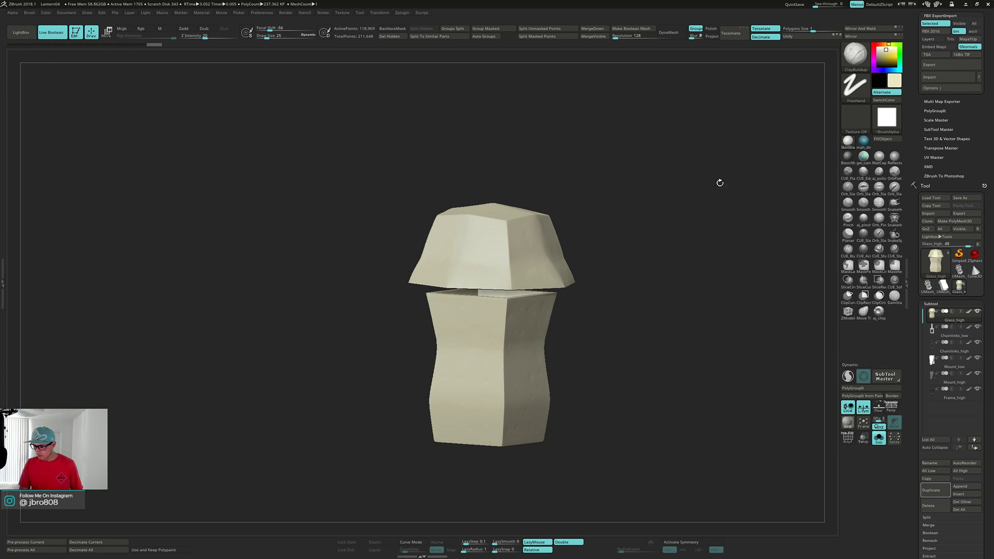
left_click_drag(720, 182, 703, 205)
key("alt+s")
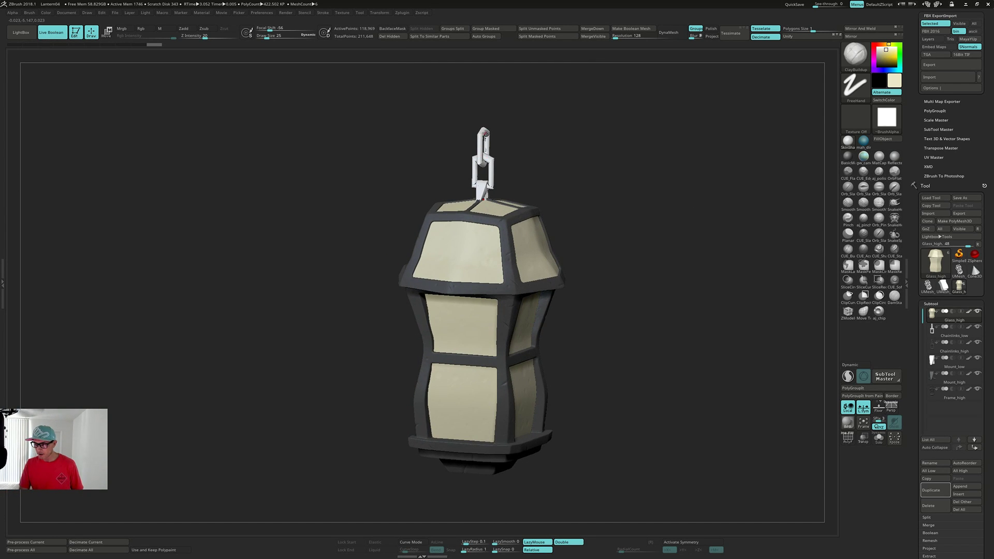
Set the FBX export to include all subtools in the lantern and start the export.
left_click_drag(657, 160, 646, 149)
left_click_drag(666, 185, 637, 213)
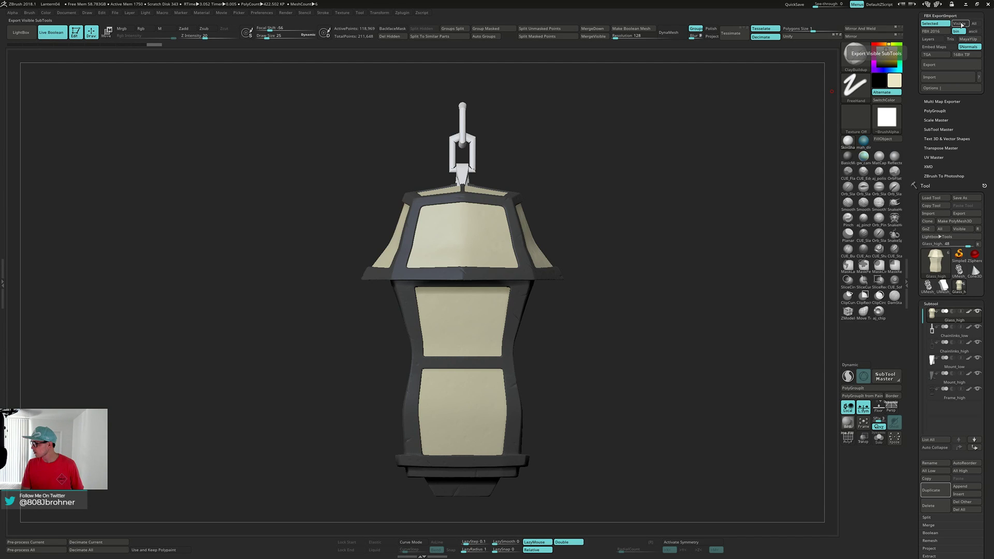
left_click(974, 23)
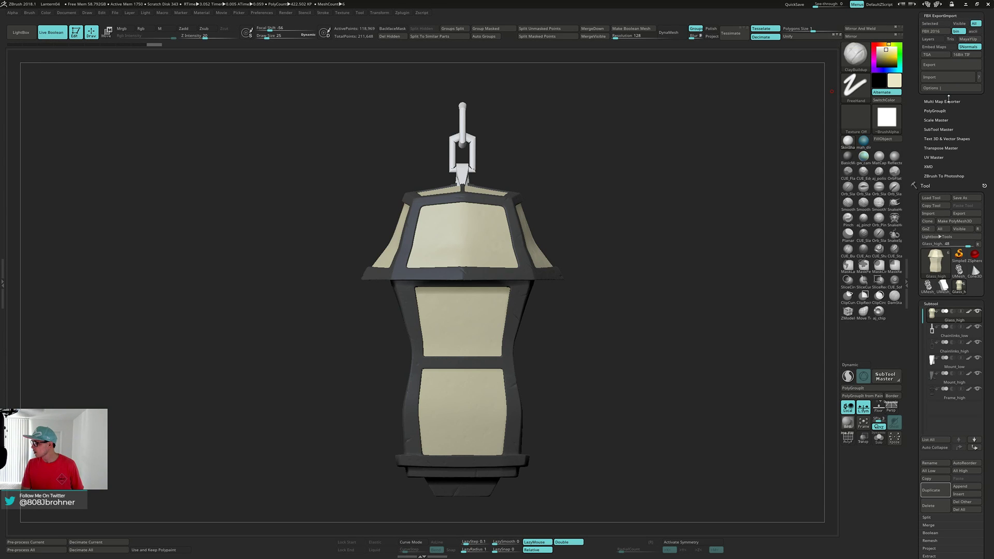
left_click(944, 65)
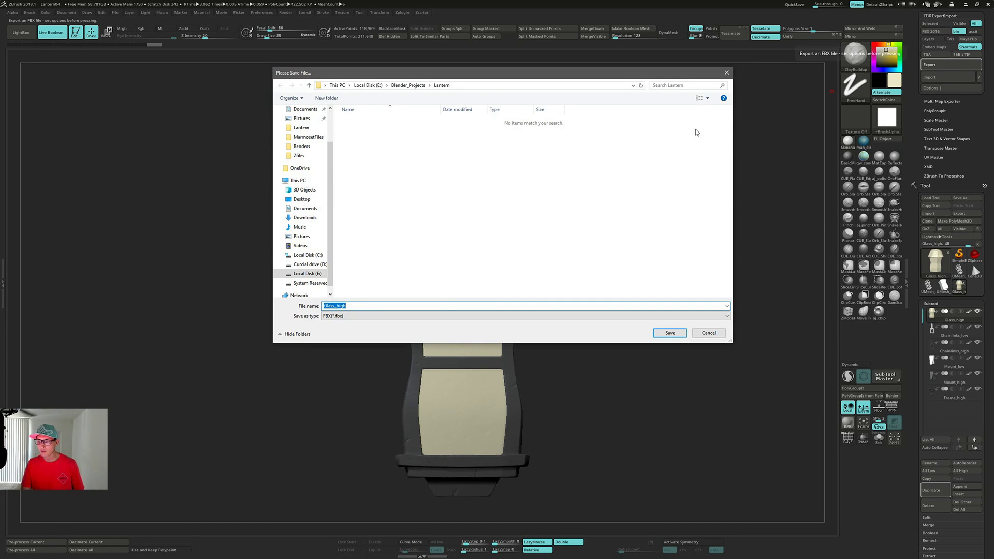
Create a folder named Zfiles inside the Lantern folder of Blender_Projects.
left_click(410, 86)
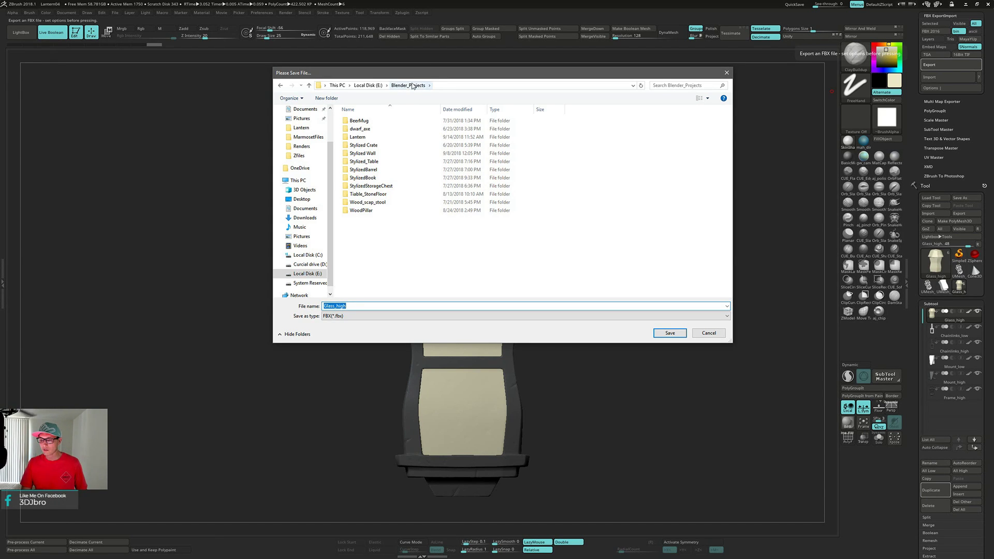
left_click(364, 137)
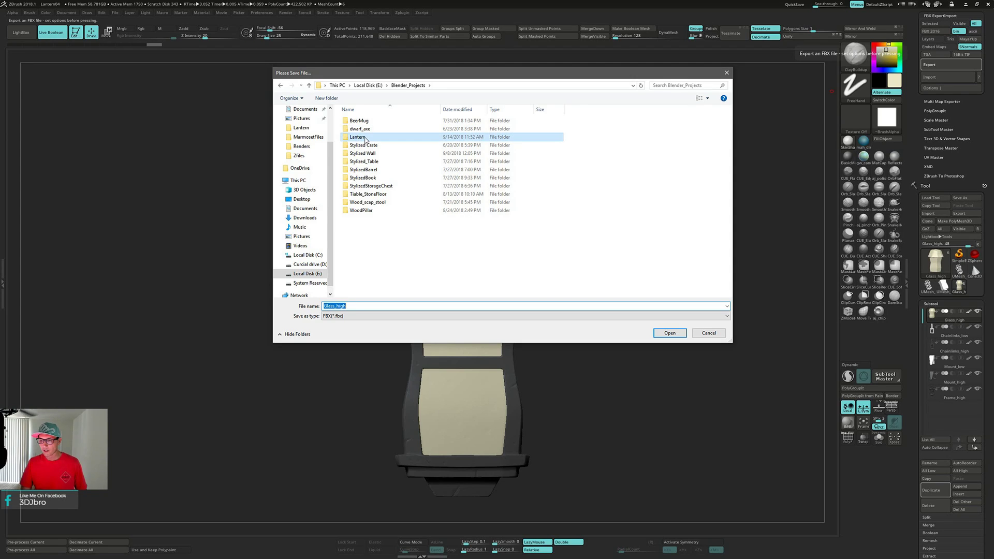
double_click(365, 137)
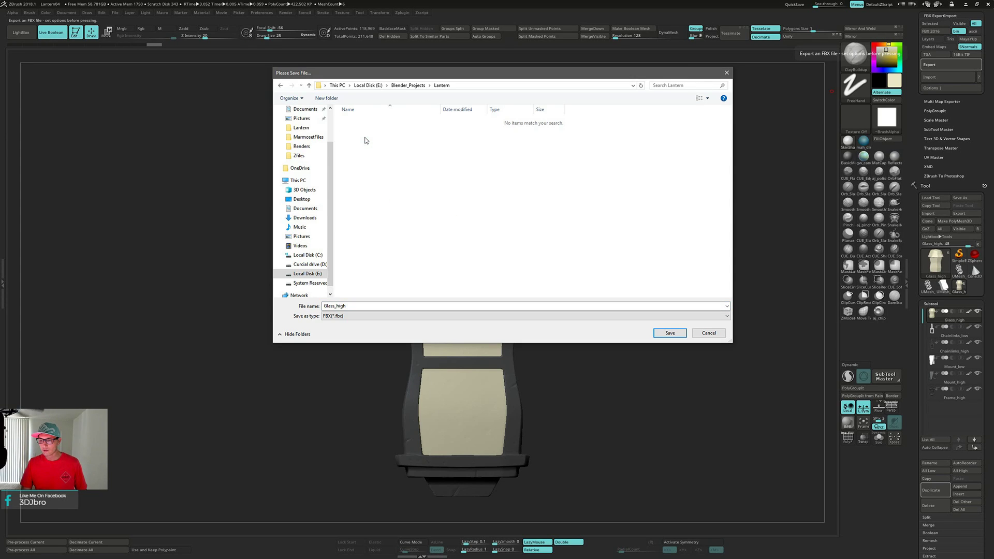
left_click(326, 97)
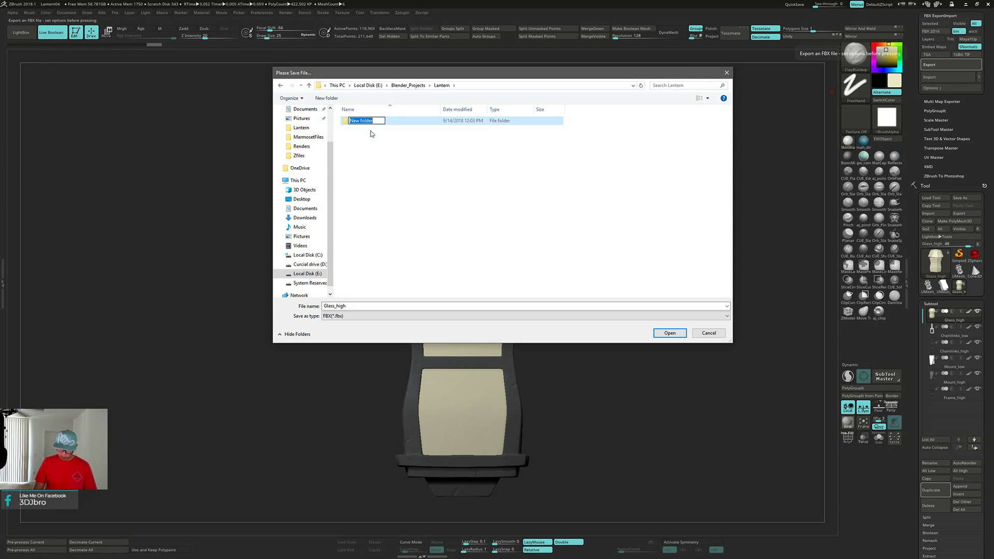
key("BackSpace")
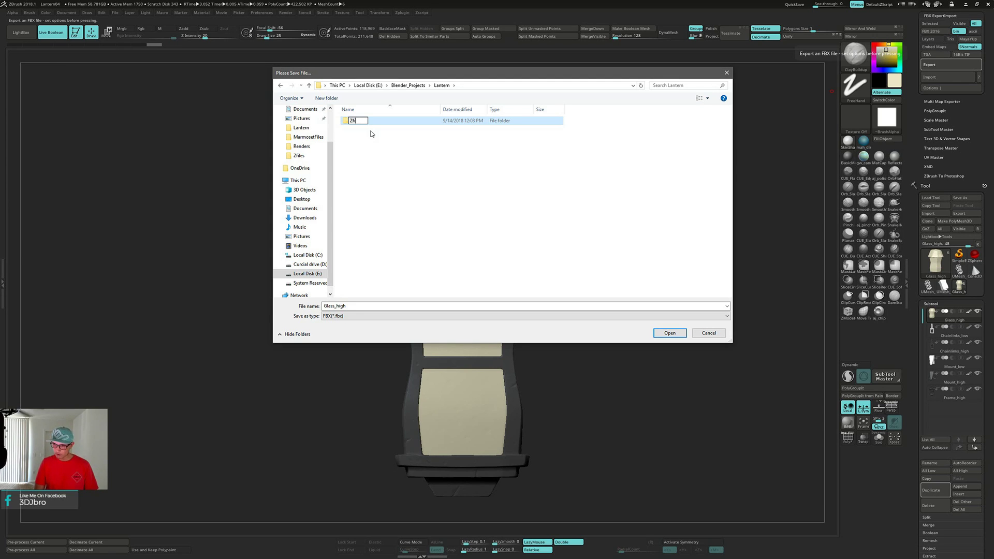
key("Return")
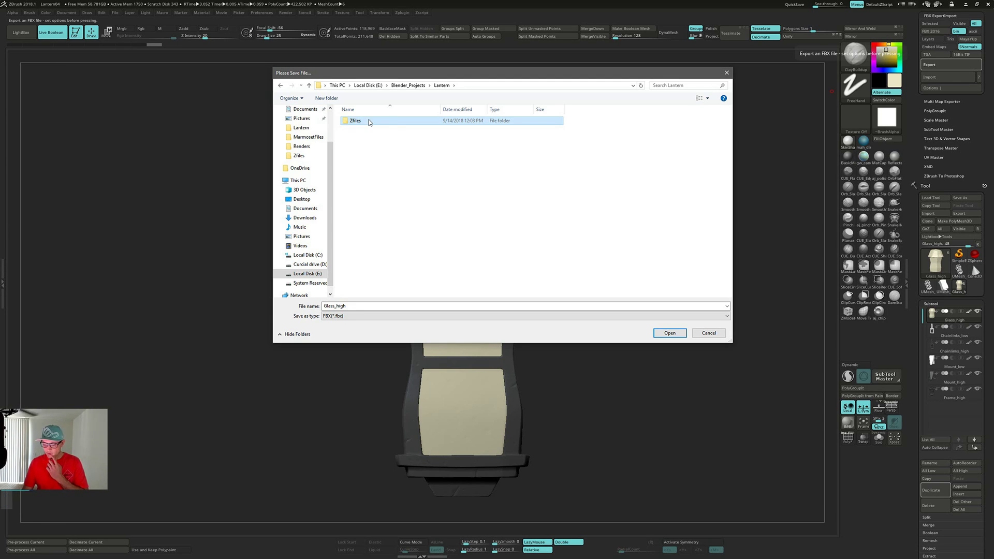
Name the FBX file Lantern_fromZB and save it in the Lantern folder.
double_click(339, 305)
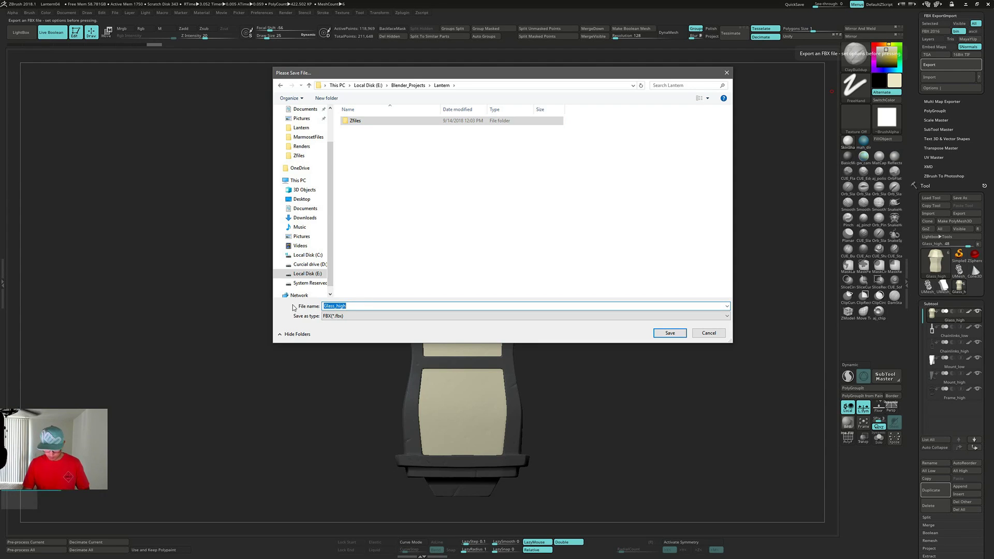
key("BackSpace")
type("Lan")
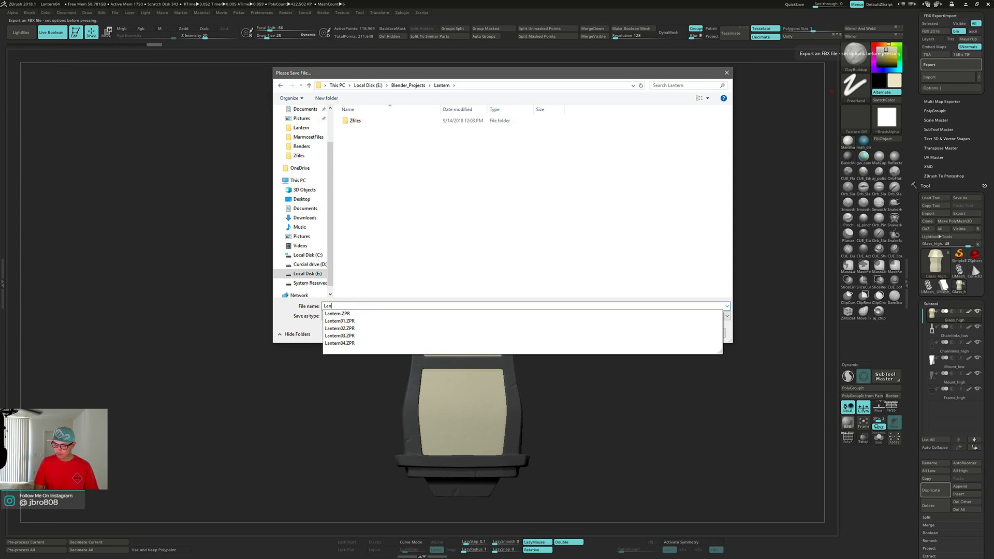
type("tern_")
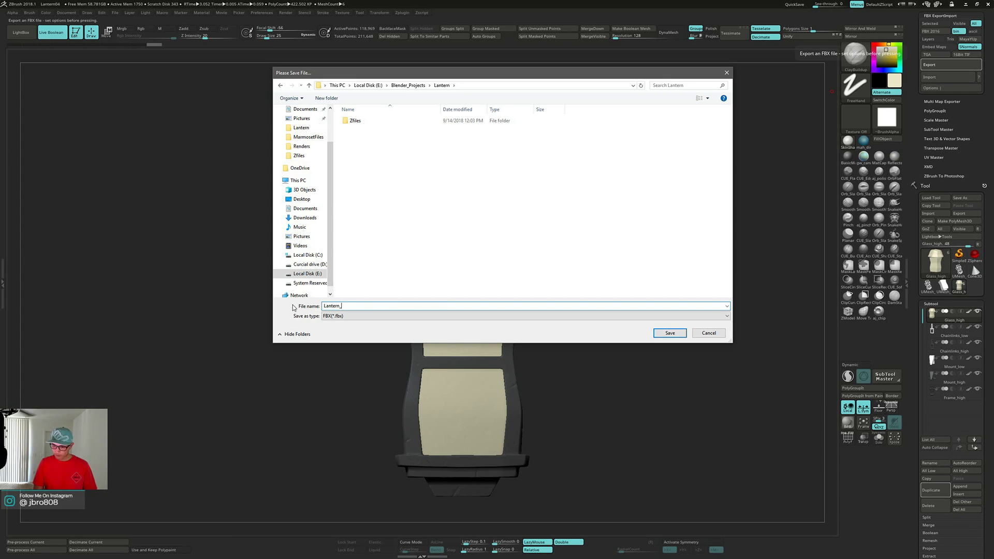
type("fromZB")
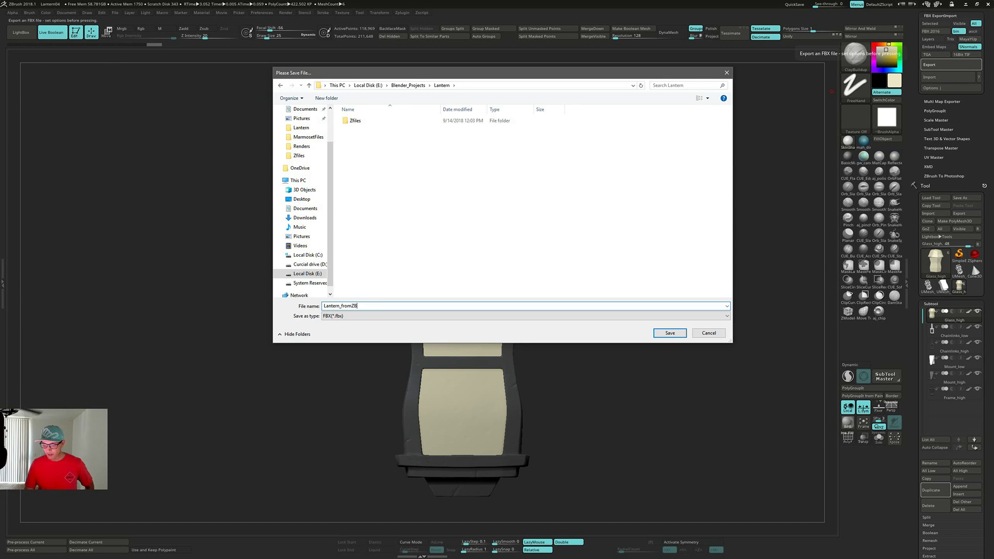
left_click(669, 332)
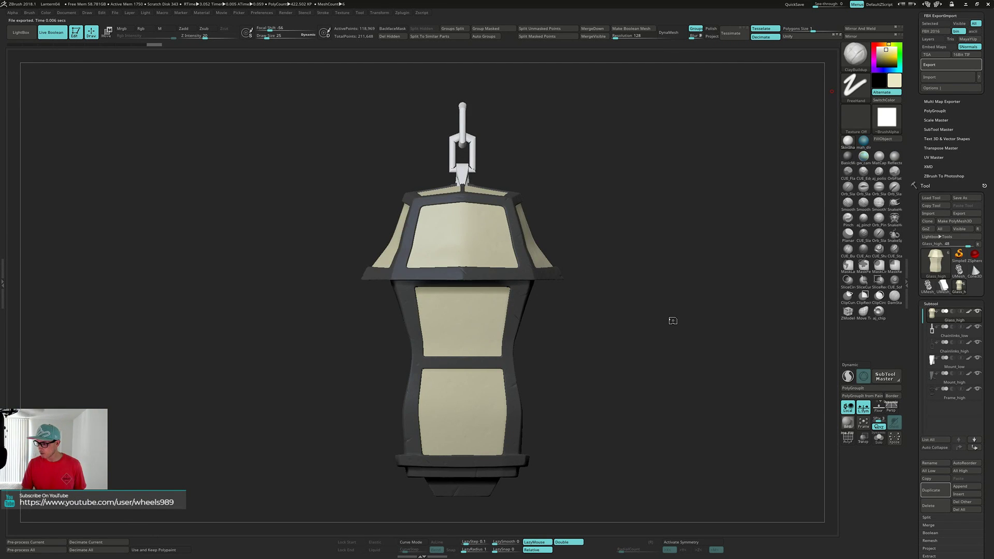
Step through the lantern's subtools one after another.
key("Down")
key("Down")
key("Down")
key("Down")
key("Down")
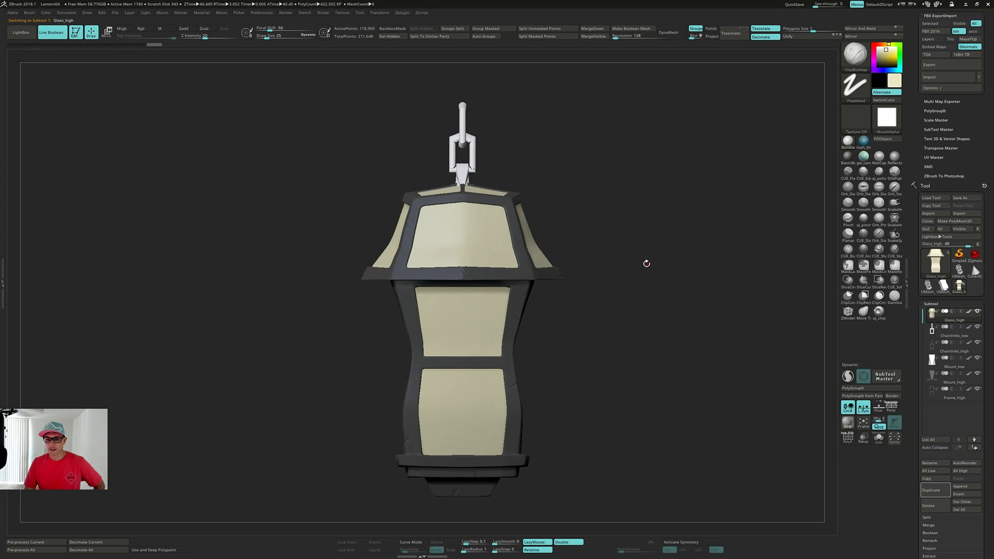
Switch to Blender, dismiss the splash screen and delete the startup head model from the scene.
left_click(967, 5)
left_click(409, 551)
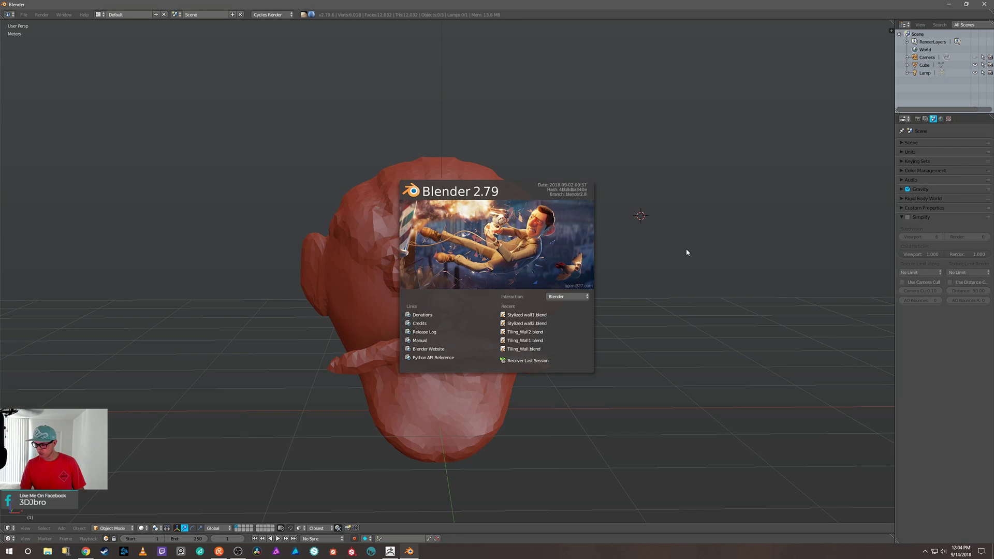
left_click(637, 271)
scroll(543, 289, "down", 4)
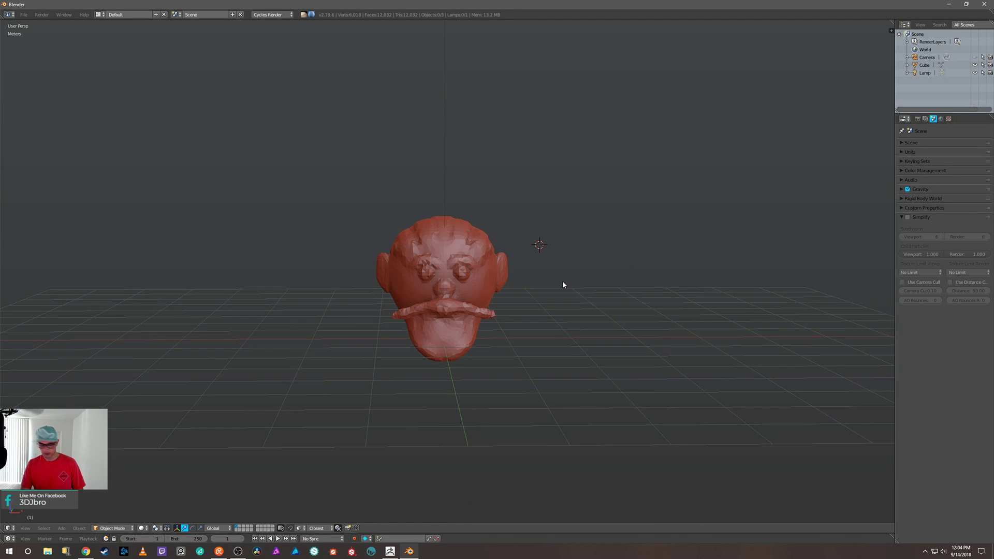
right_click(472, 291)
key("x")
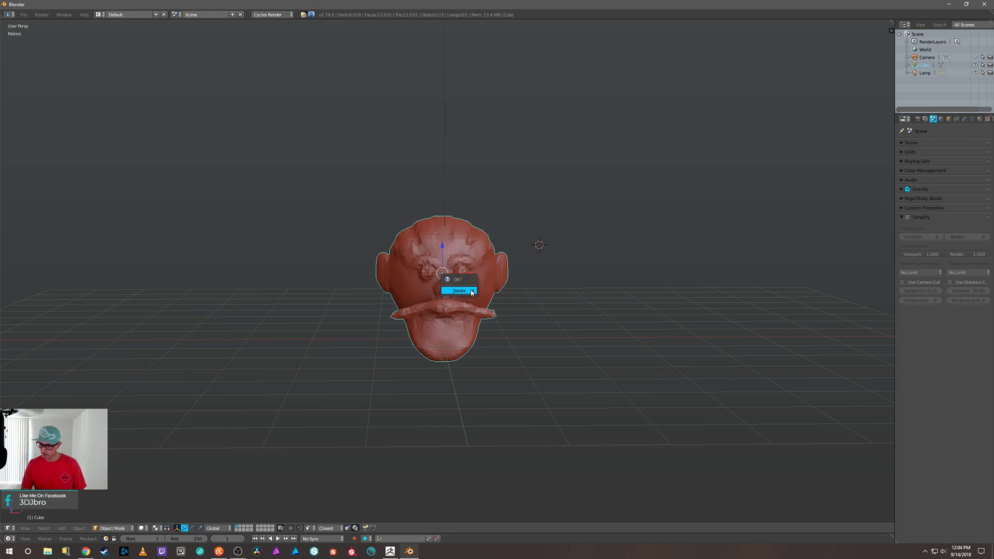
left_click(470, 294)
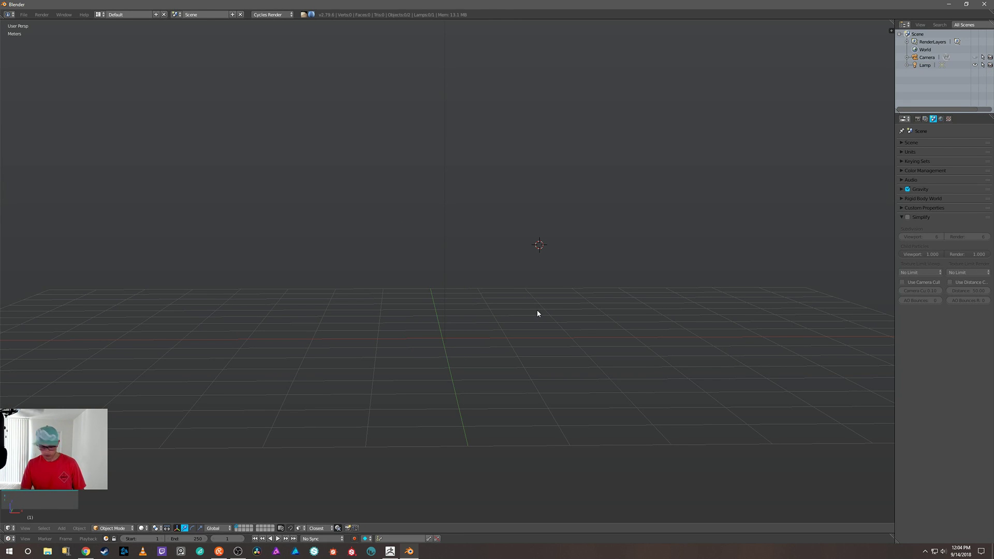
Reset the 3D cursor to the origin of the empty scene.
left_click(526, 277)
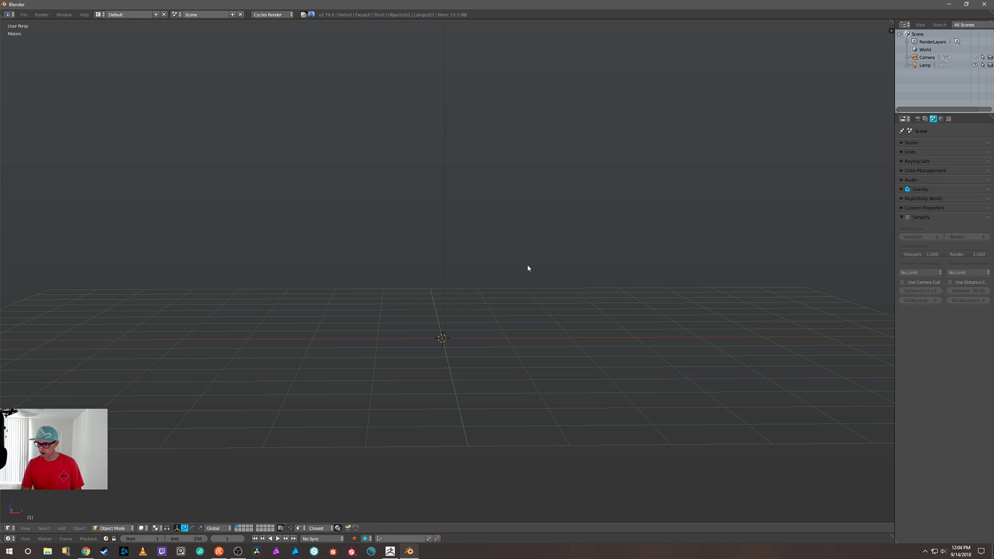
middle_click_drag(528, 265, 541, 288)
scroll(542, 289, "down", 3)
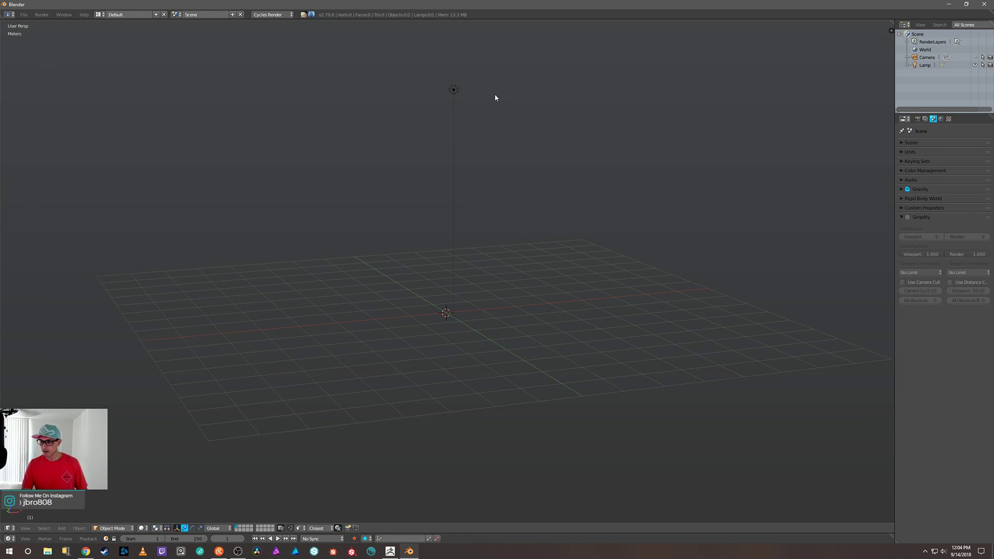
Import the FBX file Lantern_fromZB.fbx from the Lantern folder of Blender_Projects on drive E.
left_click(23, 14)
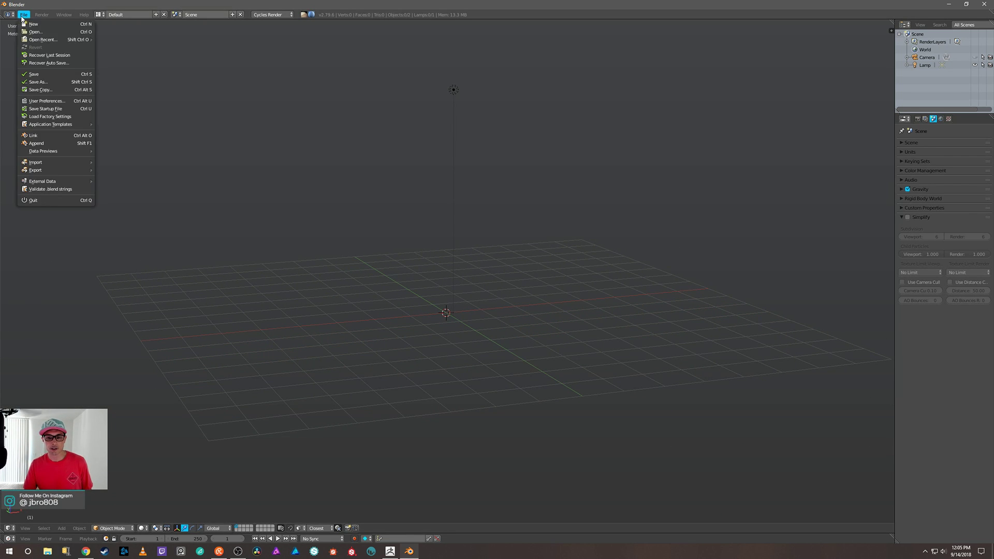
mouse_move(49, 163)
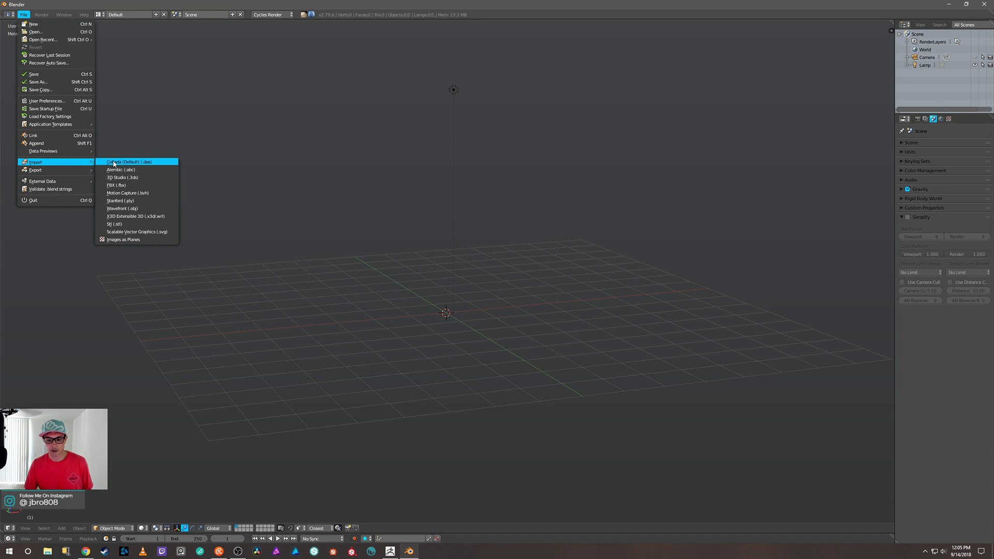
left_click(117, 186)
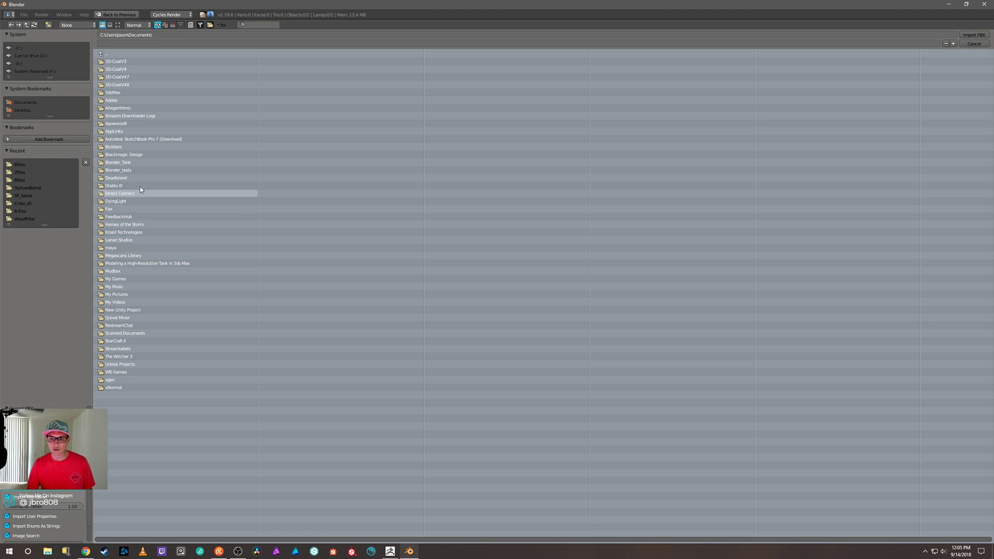
left_click(19, 64)
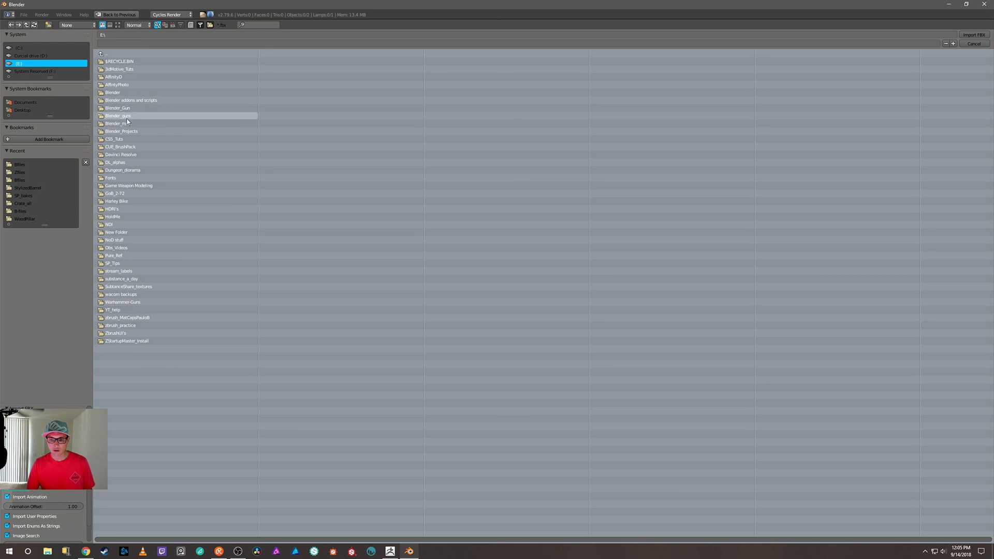
left_click(126, 132)
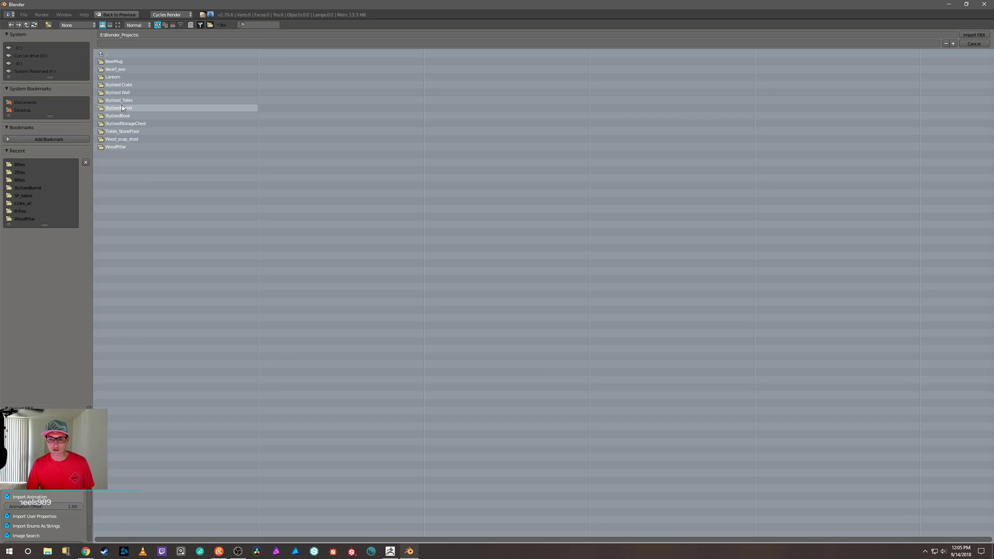
left_click(118, 79)
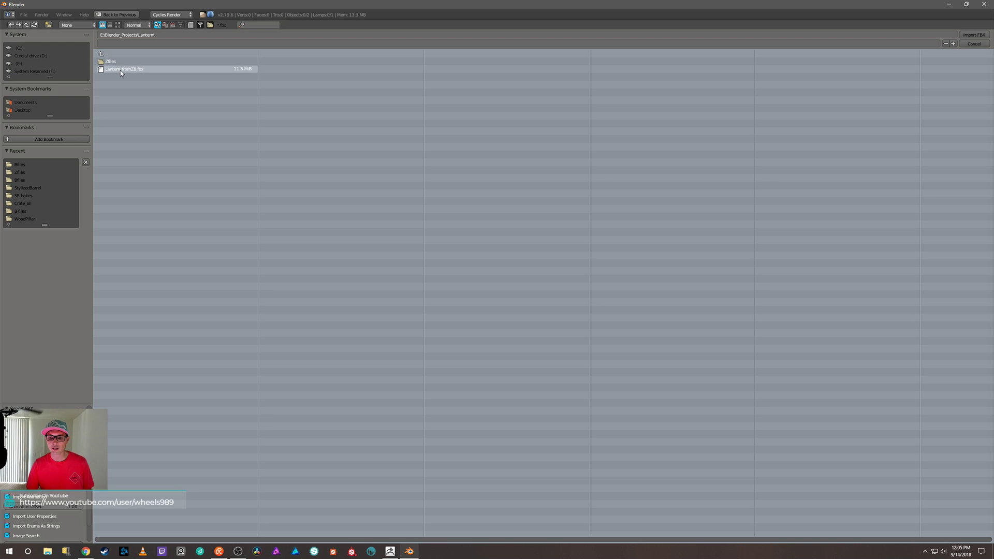
left_click_drag(120, 70, 122, 61)
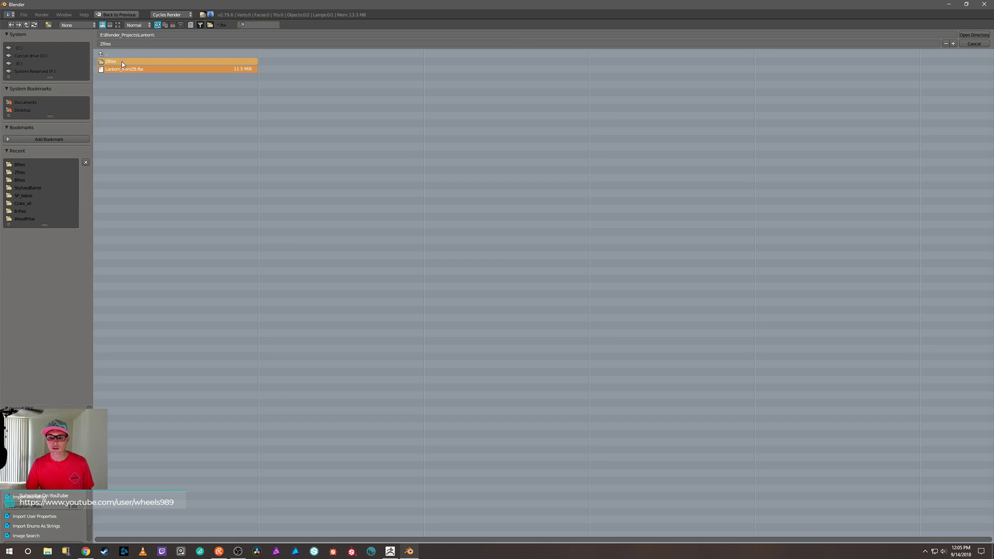
left_click(128, 70)
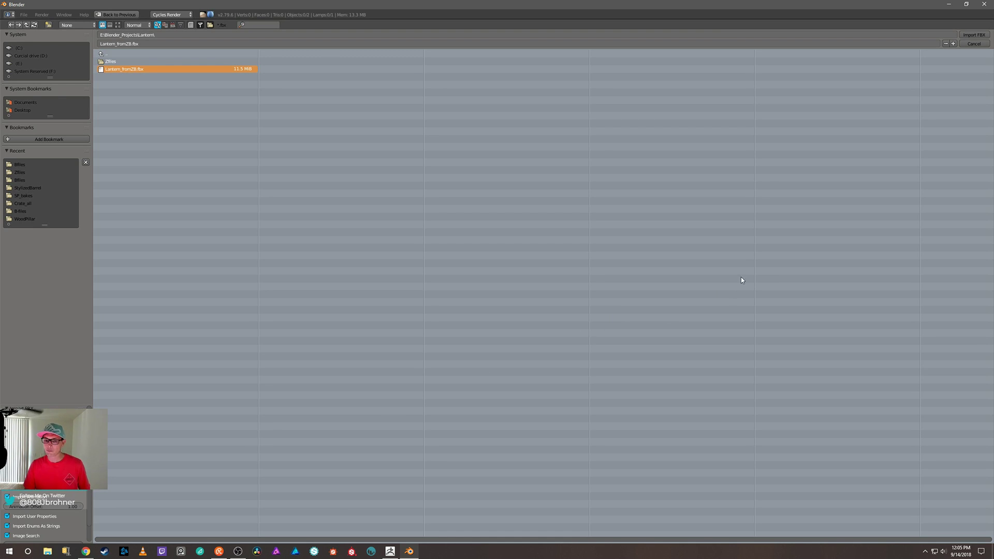
left_click(973, 36)
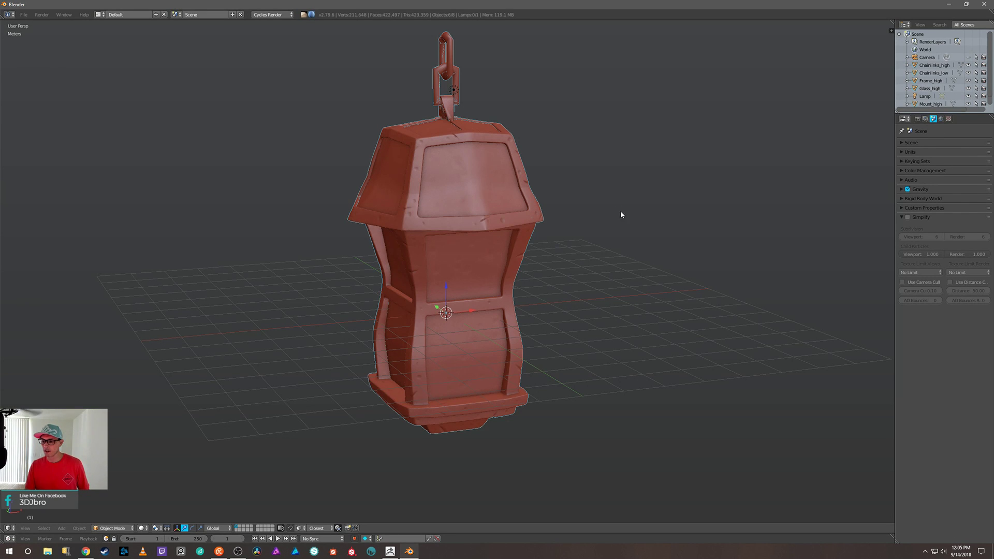
Examine the imported lantern from several sides and up close around the frame and glass panels.
middle_click_drag(679, 191, 647, 189)
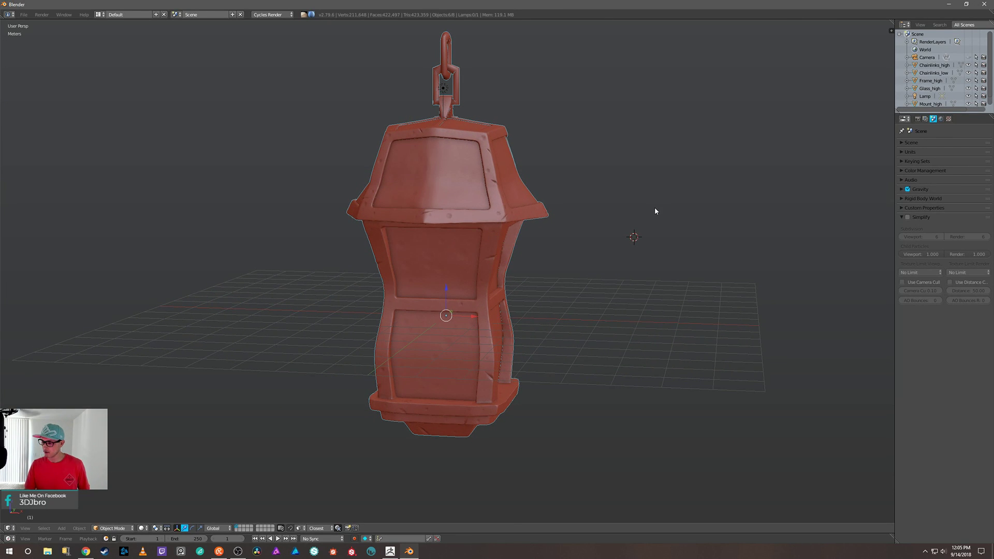
scroll(655, 207, "down", 4)
scroll(654, 206, "up", 3)
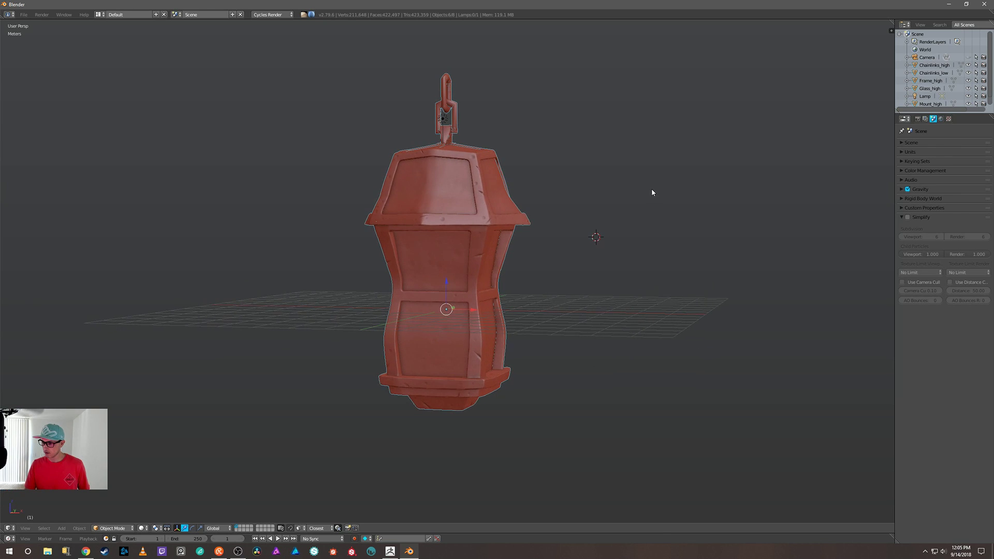
middle_click_drag(653, 191, 628, 190)
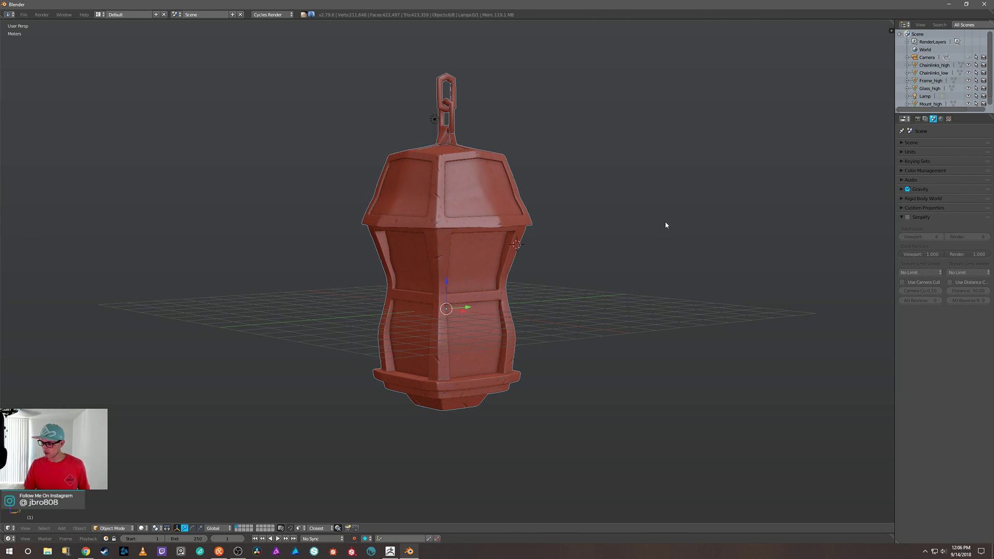
scroll(658, 238, "up", 5)
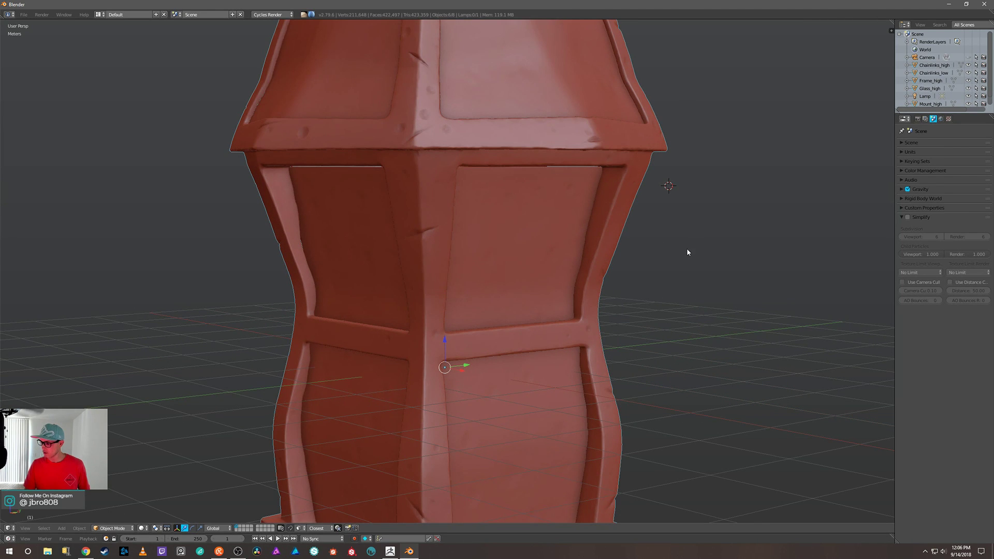
scroll(682, 234, "down", 10)
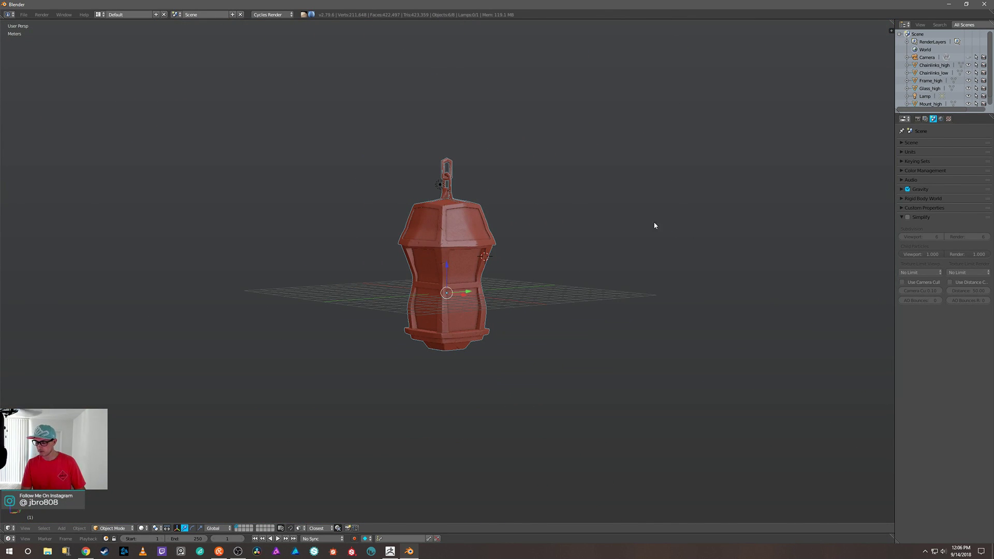
Expand the object list and hide Chainlinks_high, Frame_high, Glass_high and Mount_high from the viewport.
middle_click_drag(600, 253, 471, 260)
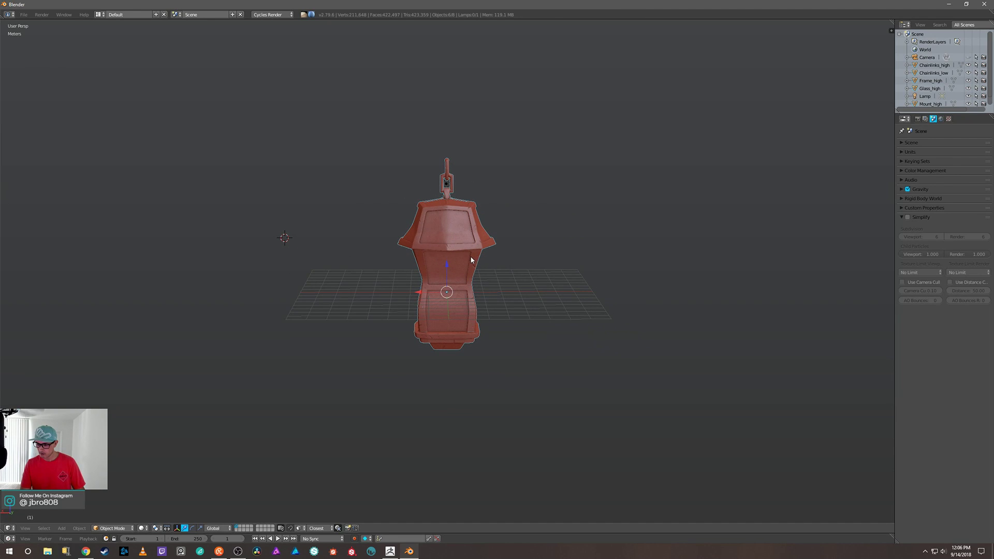
middle_click_drag(565, 223, 610, 200, "ctrl")
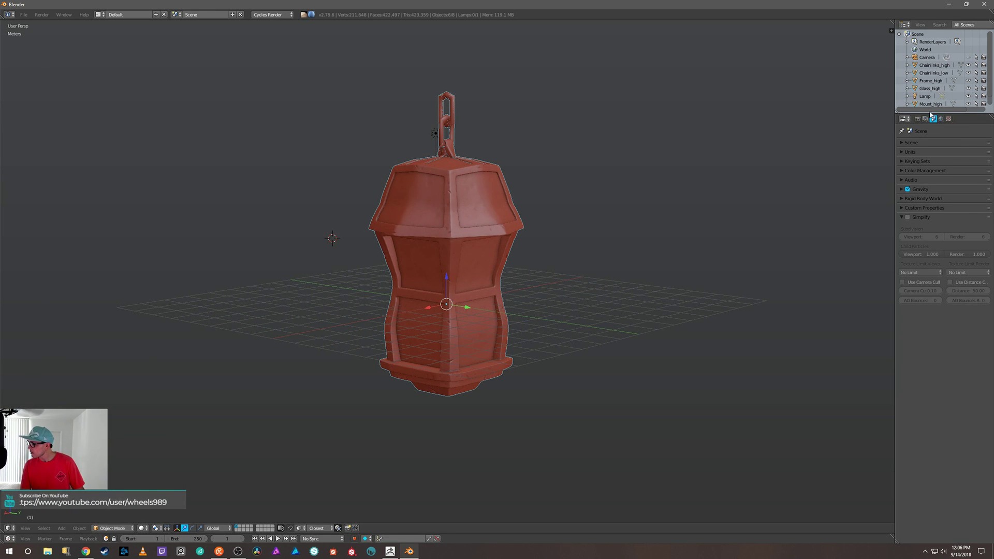
left_click_drag(931, 112, 932, 159)
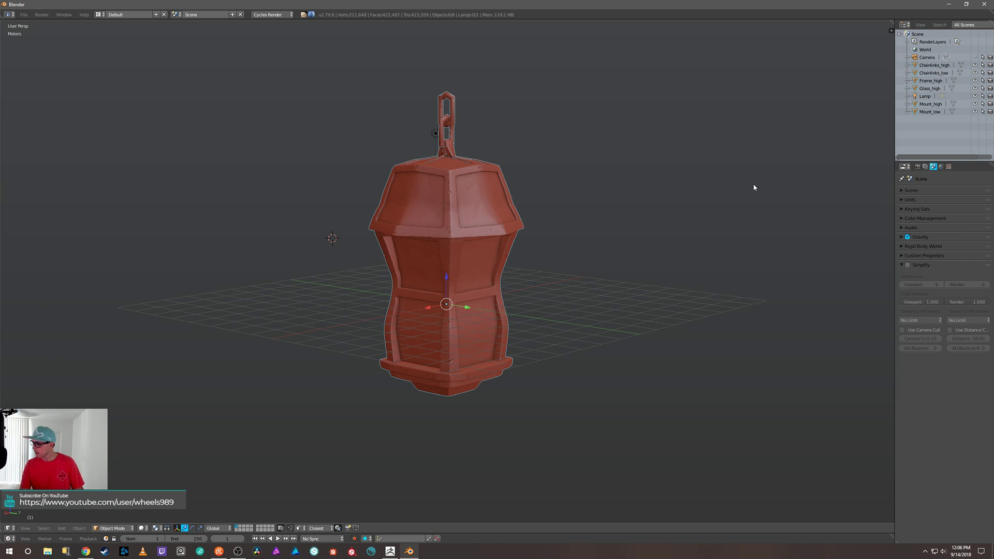
left_click(974, 65)
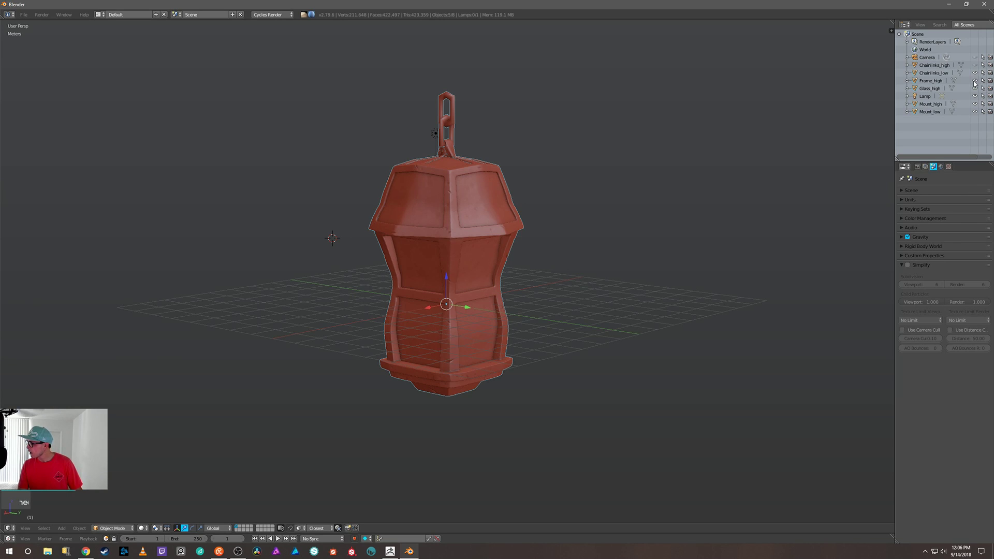
left_click(976, 81)
left_click(975, 89)
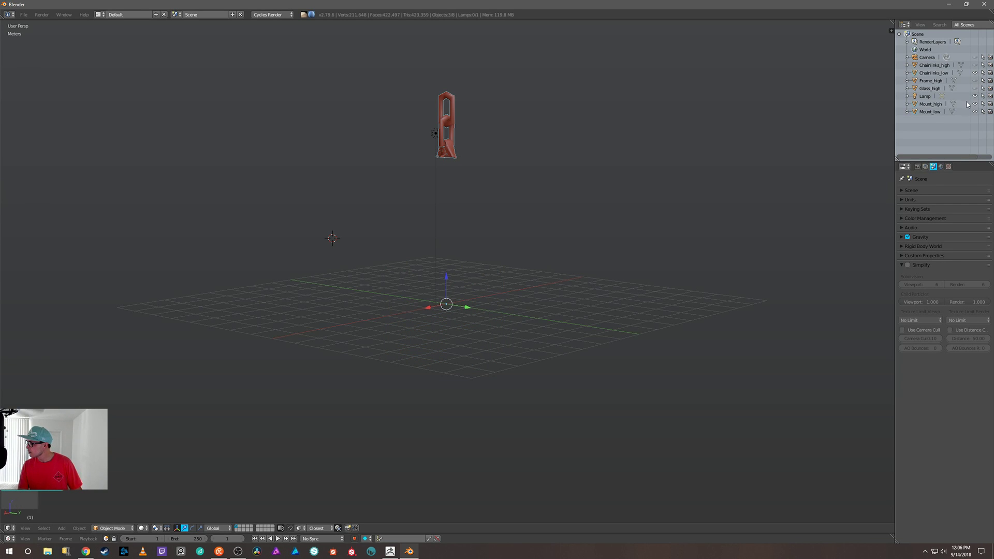
left_click(975, 104)
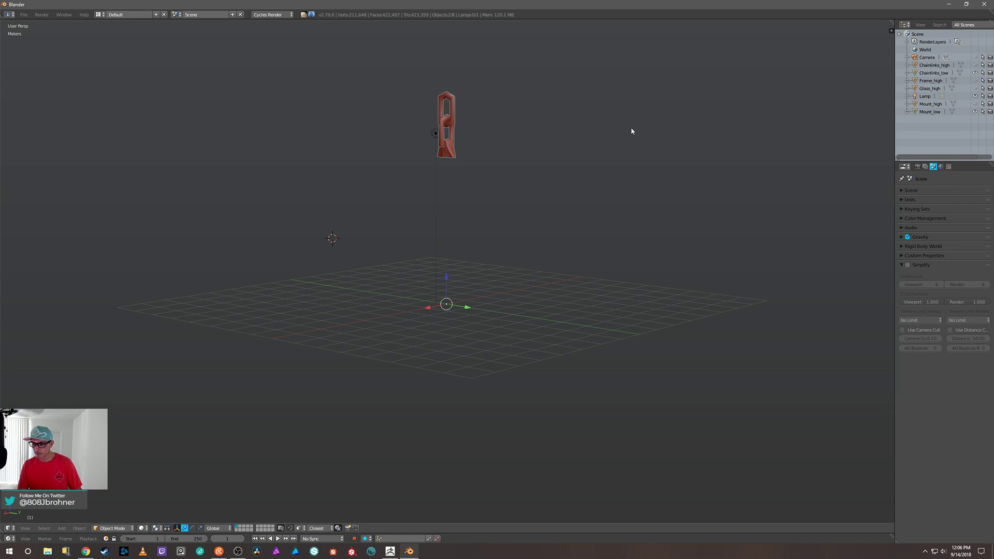
Move the low-poly chain links and mount together to the first layer in the second row.
middle_click_drag(651, 147, 414, 120)
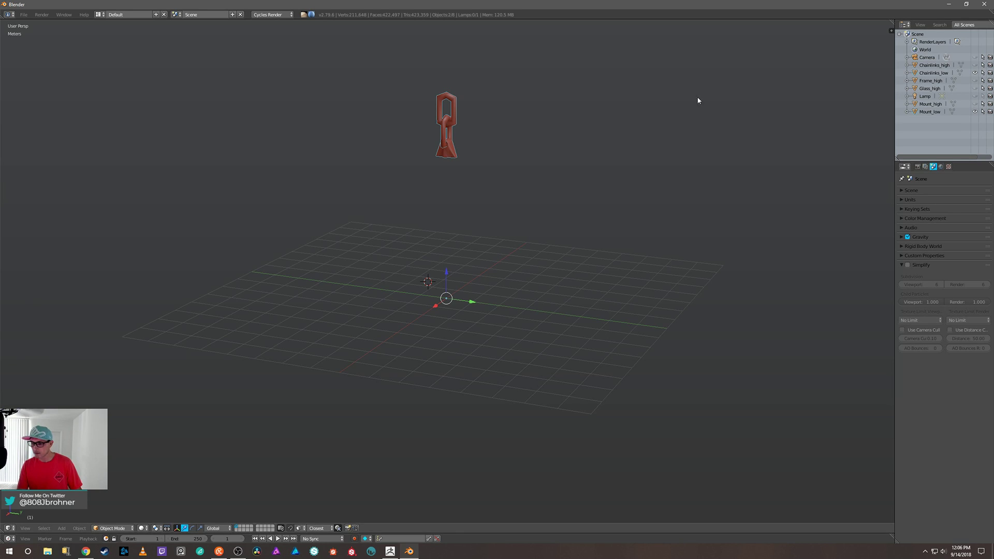
middle_click_drag(728, 100, 688, 95)
key("b")
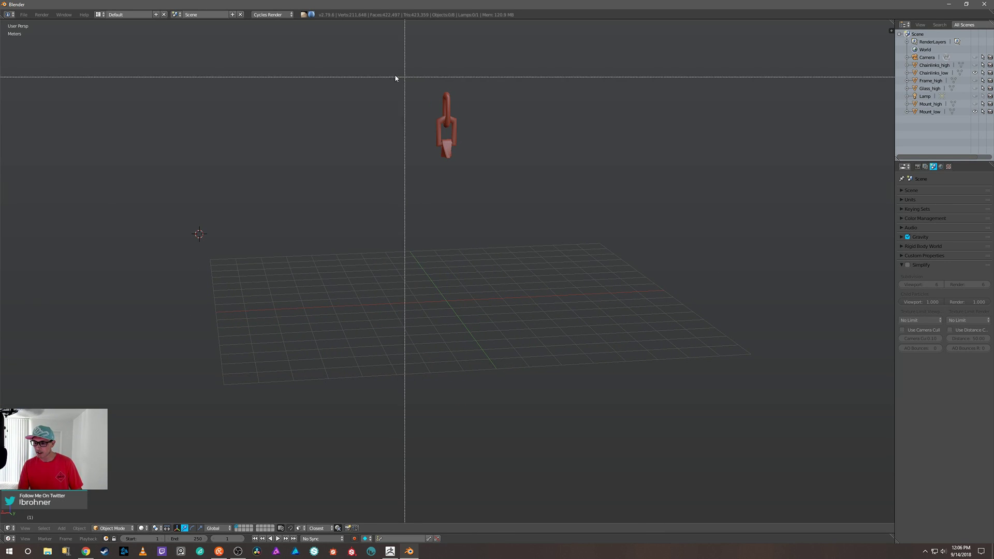
left_click_drag(382, 71, 533, 238)
middle_click_drag(537, 149, 512, 146)
scroll(487, 147, "up", 3)
middle_click_drag(519, 81, 492, 269, "shift")
middle_click_drag(522, 199, 475, 207)
scroll(518, 202, "down", 3)
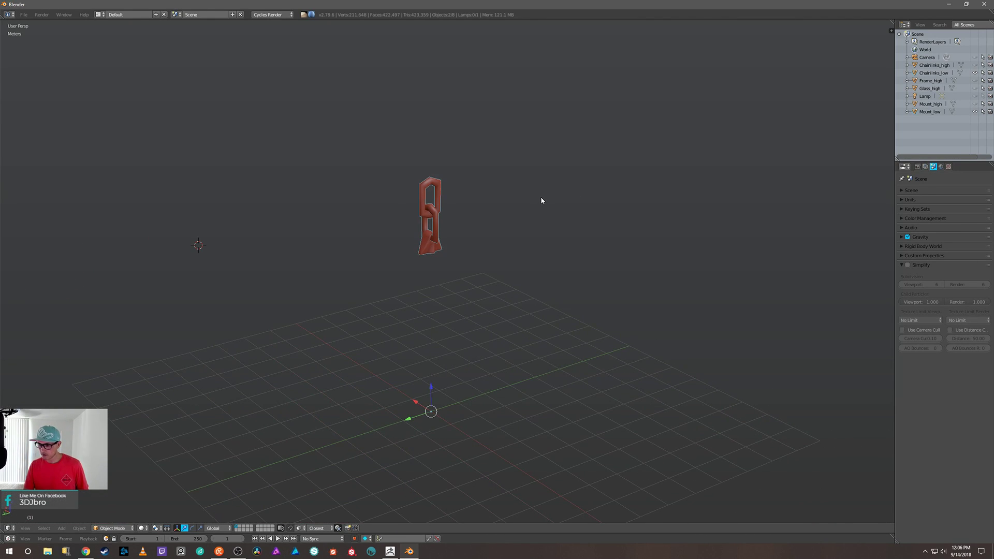
key("m")
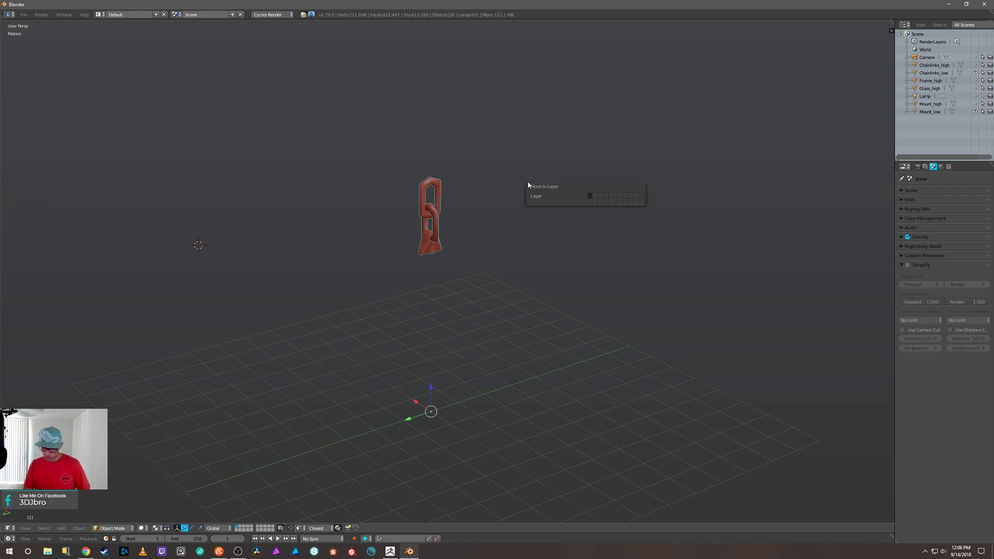
left_click(591, 202)
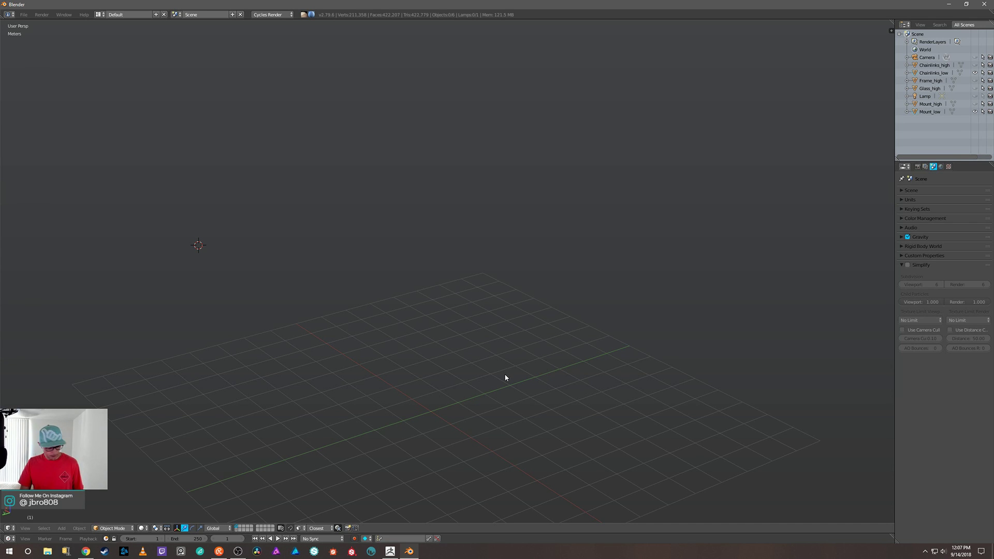
Unhide all the hidden high-poly lantern objects and clear the selection.
key("alt+h")
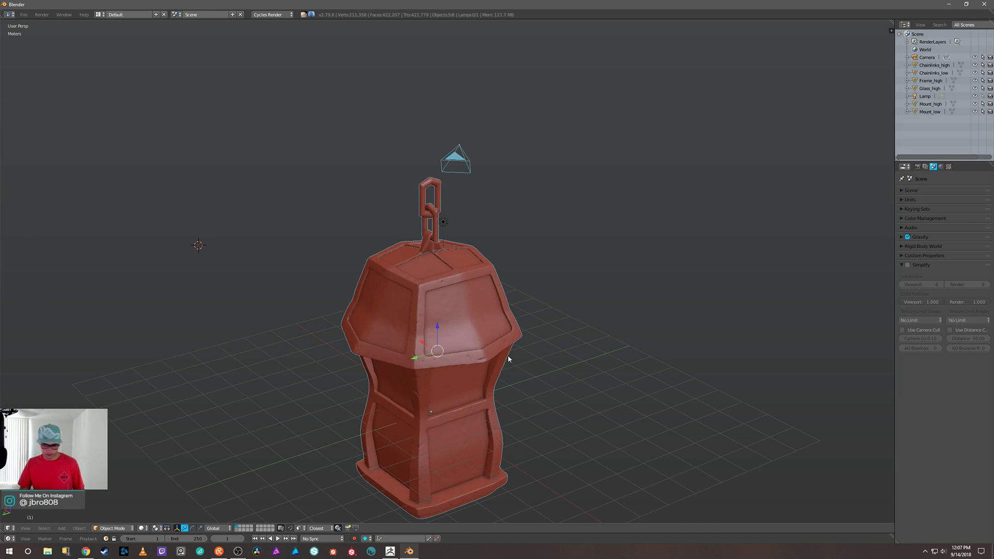
middle_click_drag(651, 299, 631, 289)
key("a")
middle_click_drag(554, 303, 595, 222)
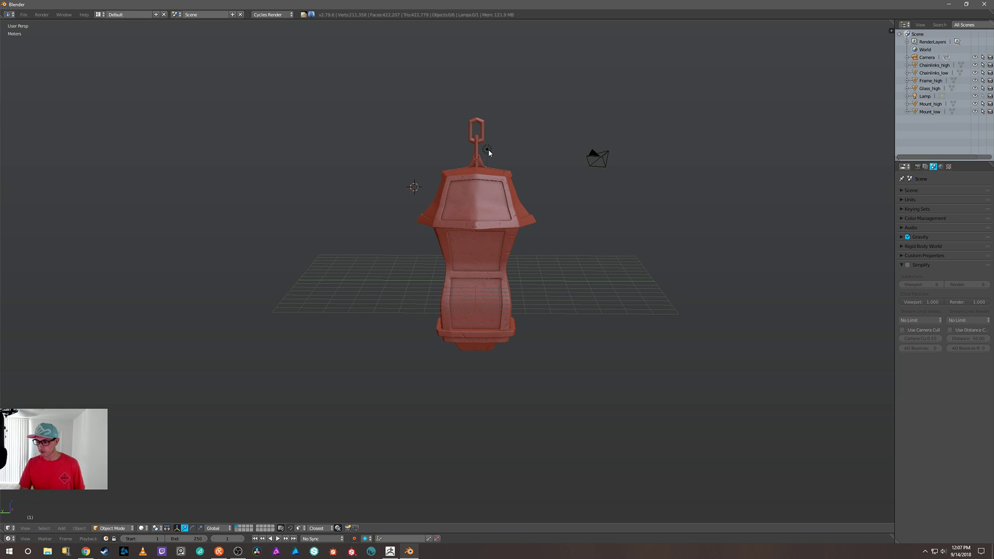
Identify the small object beside the chain by selecting it, clear the selection and examine the lantern's top.
middle_click_drag(515, 144, 576, 136)
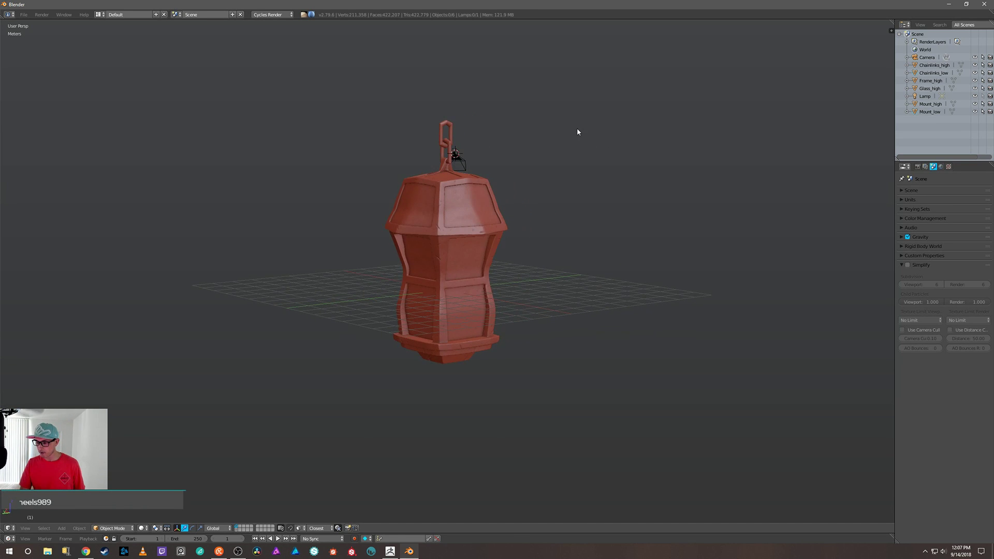
middle_click_drag(471, 149, 487, 155)
right_click(474, 151)
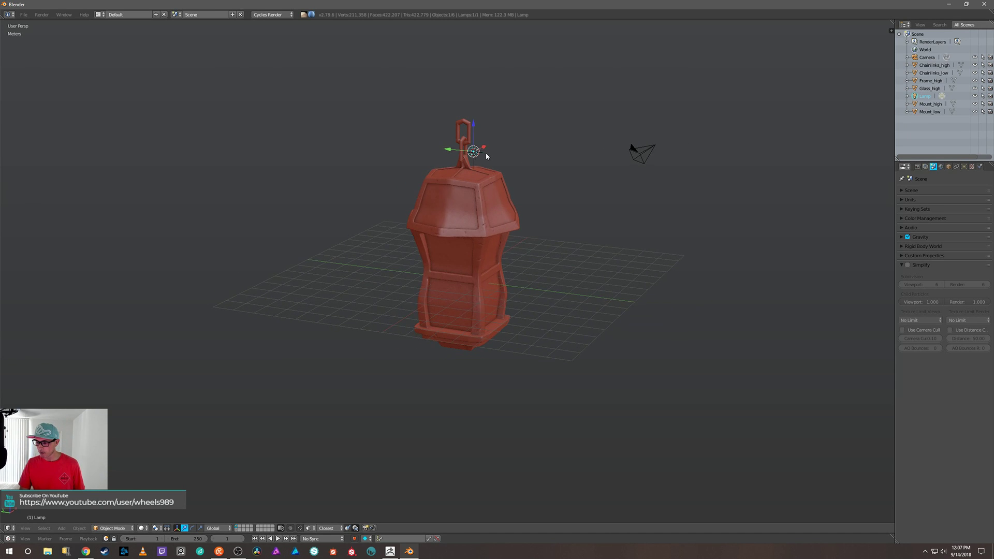
scroll(505, 150, "up", 4)
middle_click_drag(588, 118, 534, 259, "shift")
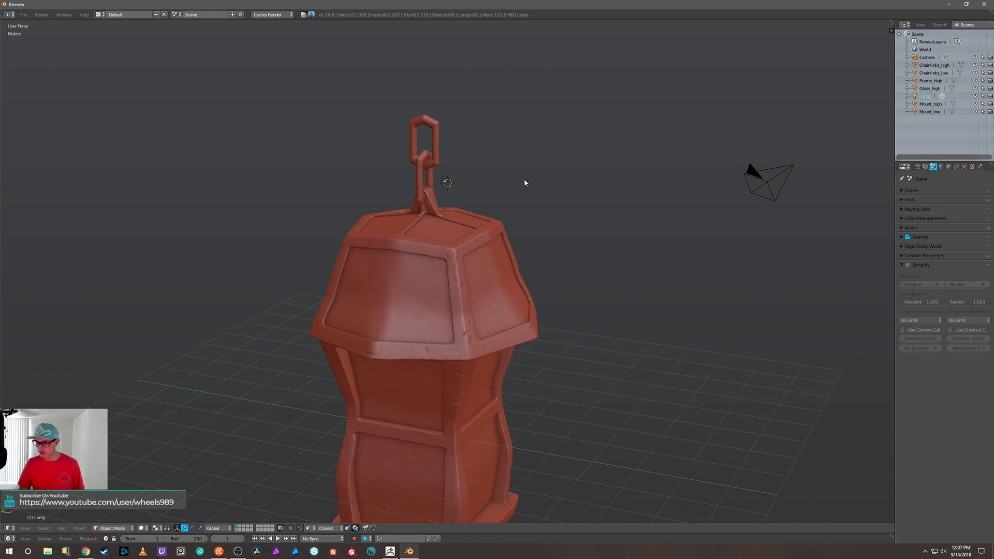
middle_click_drag(524, 177, 590, 182)
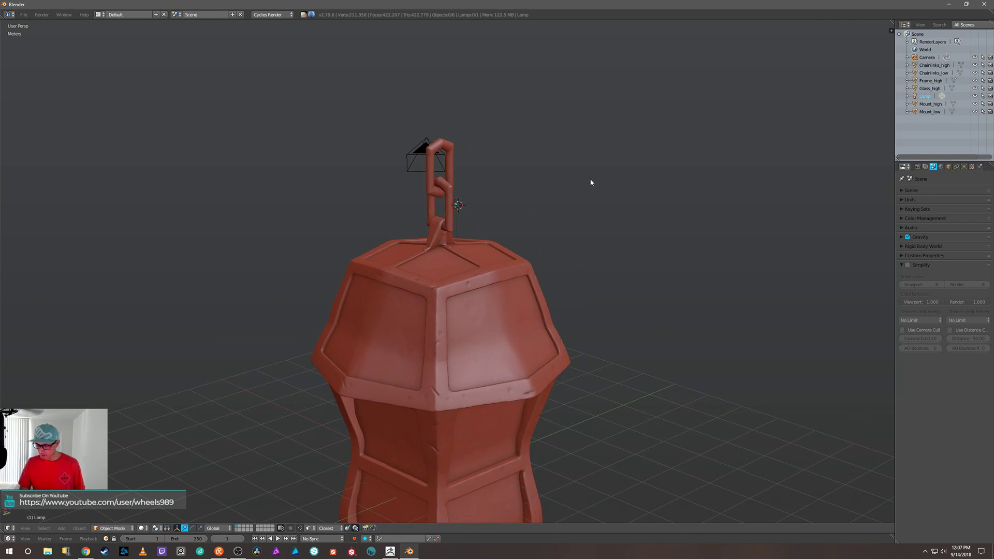
Switch to ZBrush and save the project as Lantern05 in the Lantern folder.
left_click(390, 551)
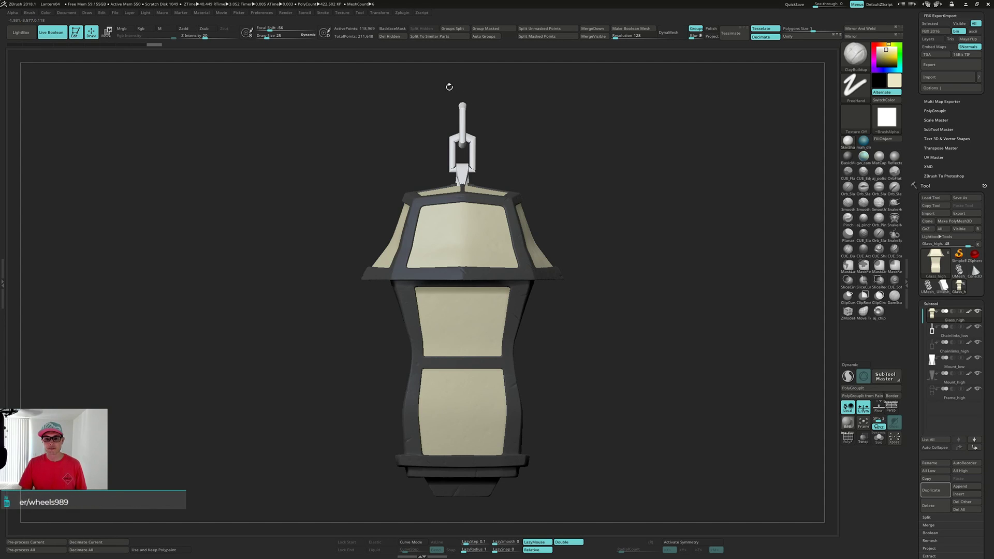
left_click(114, 13)
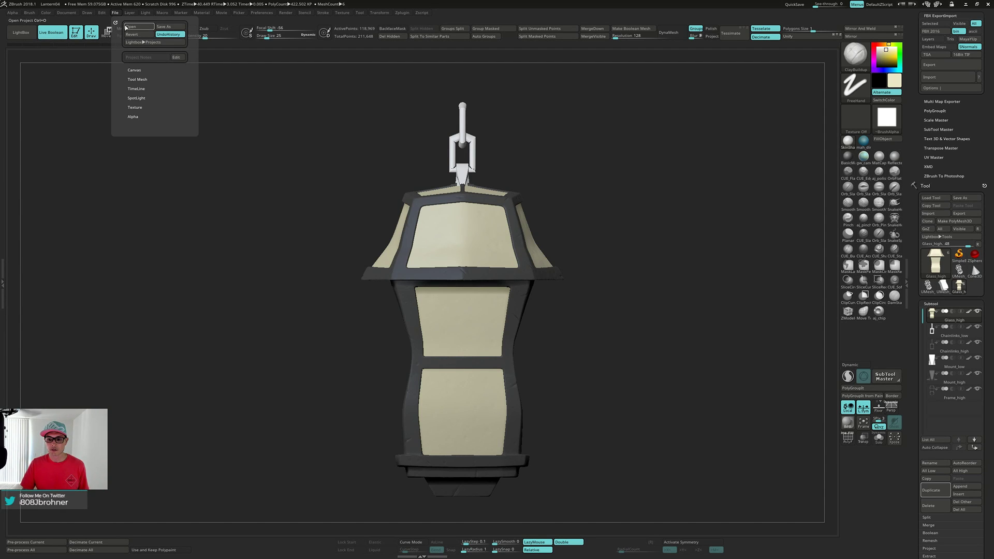
left_click(169, 26)
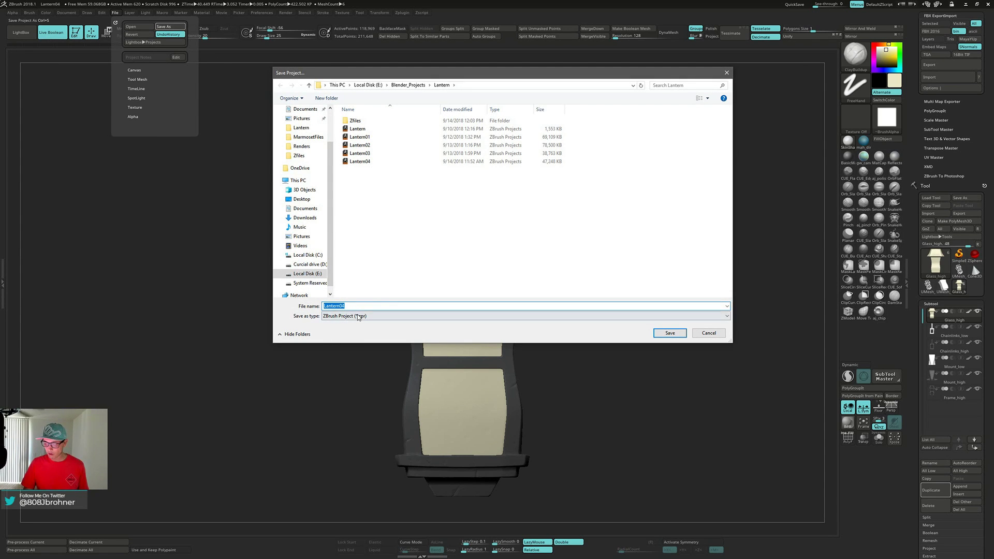
left_click(357, 306)
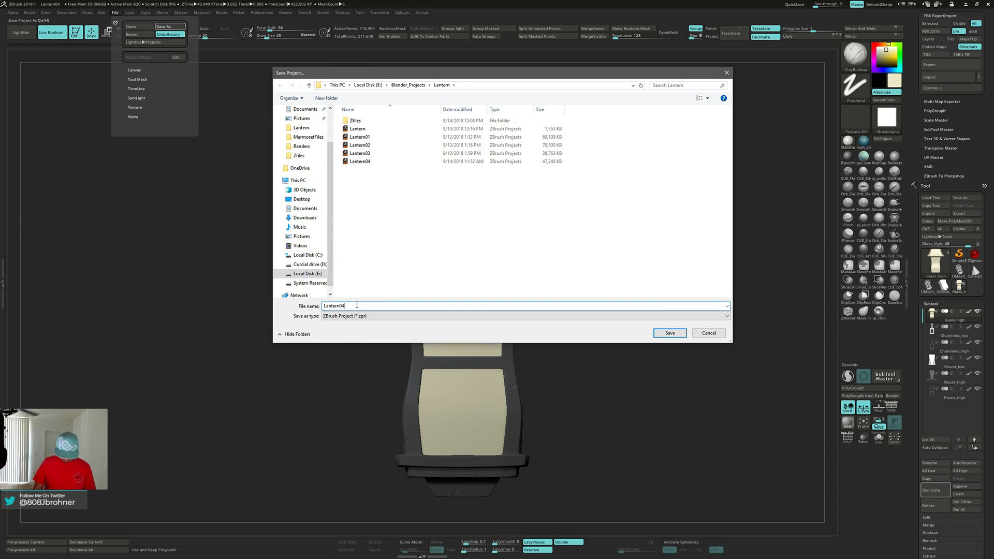
key("BackSpace")
type("5")
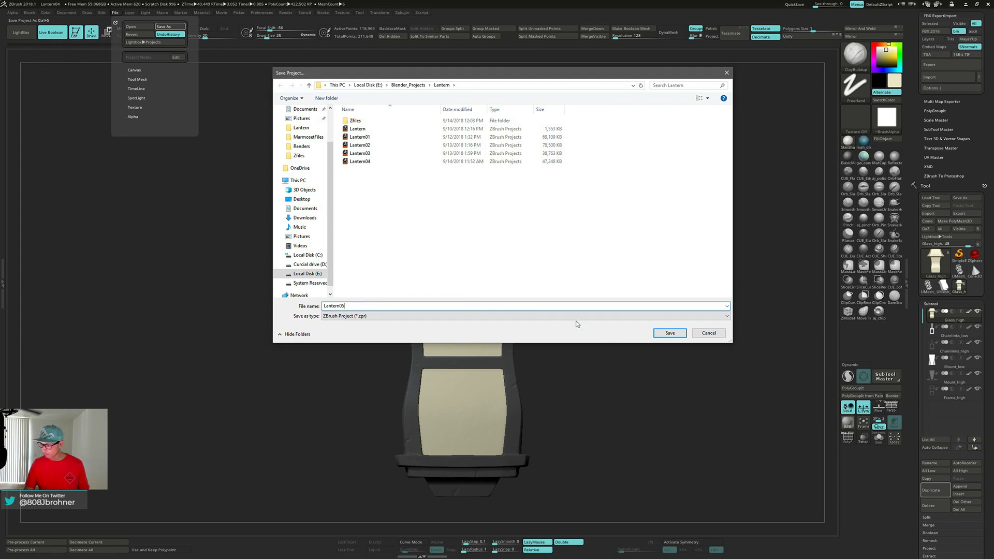
left_click(676, 334)
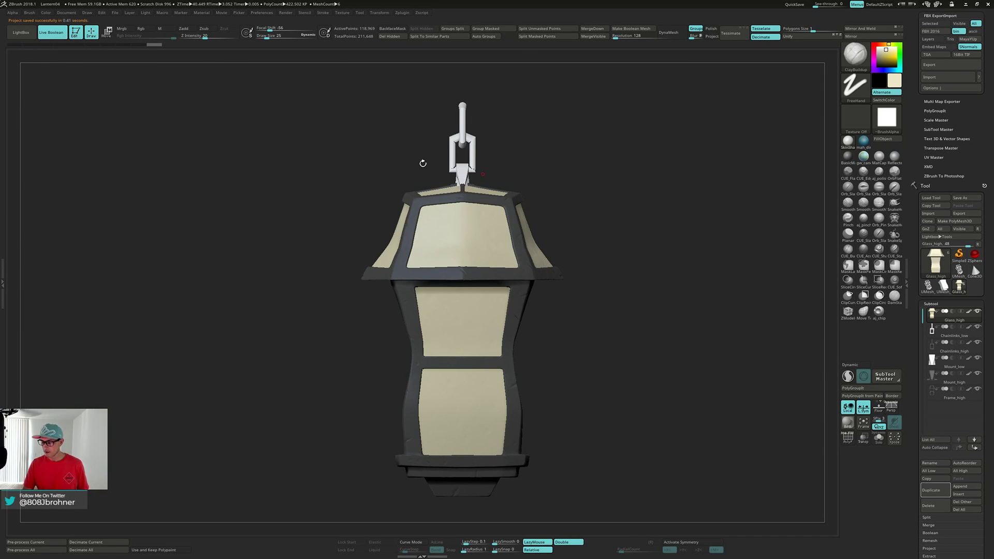
left_click(116, 13)
left_click(169, 26)
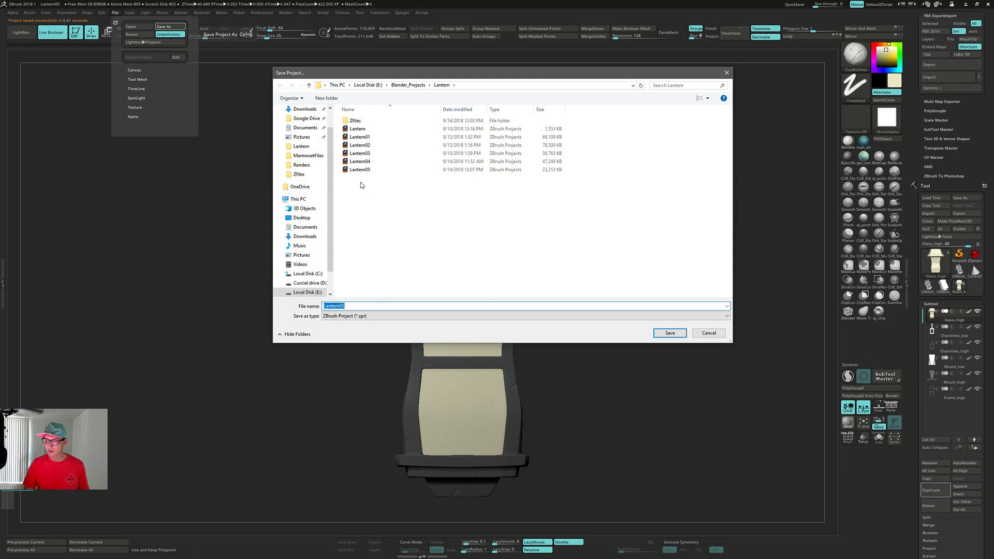
double_click(363, 161)
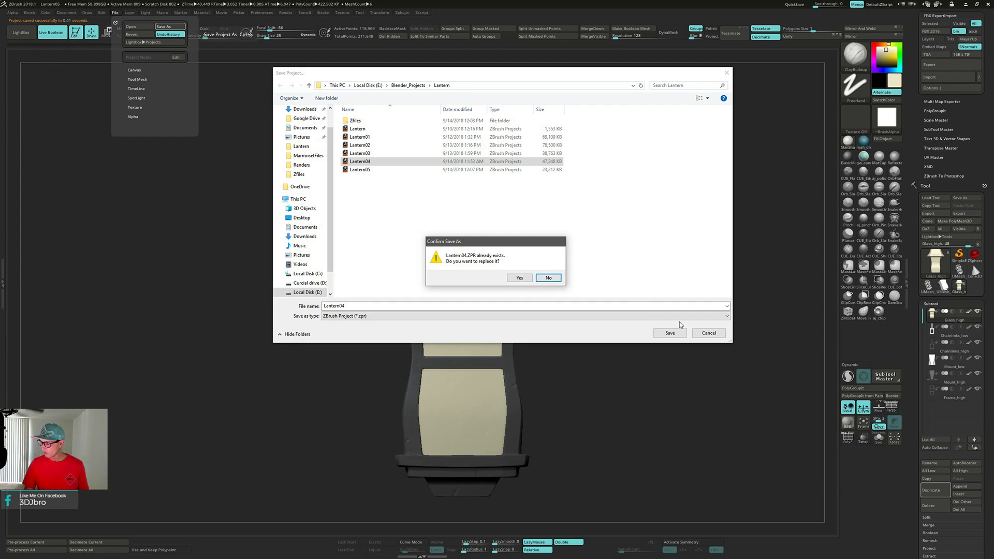
left_click(550, 277)
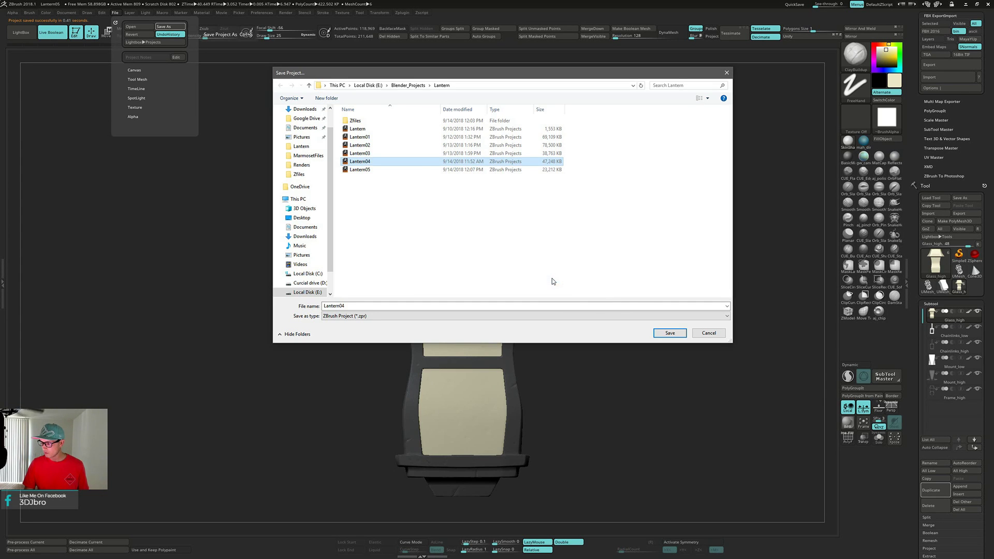
left_click(709, 333)
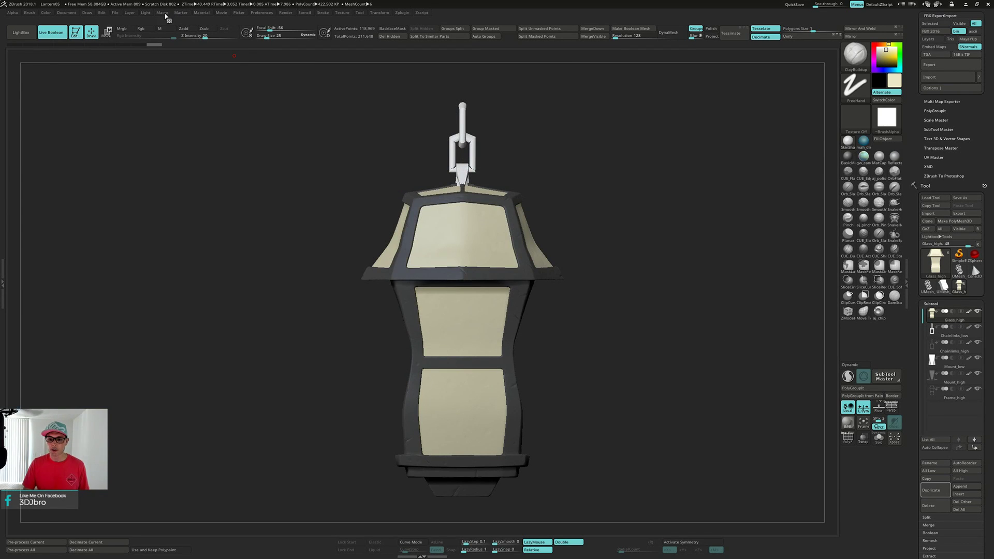
Open the Lantern04 project from the Lantern folder without saving changes to the current one.
left_click(115, 13)
left_click(131, 26)
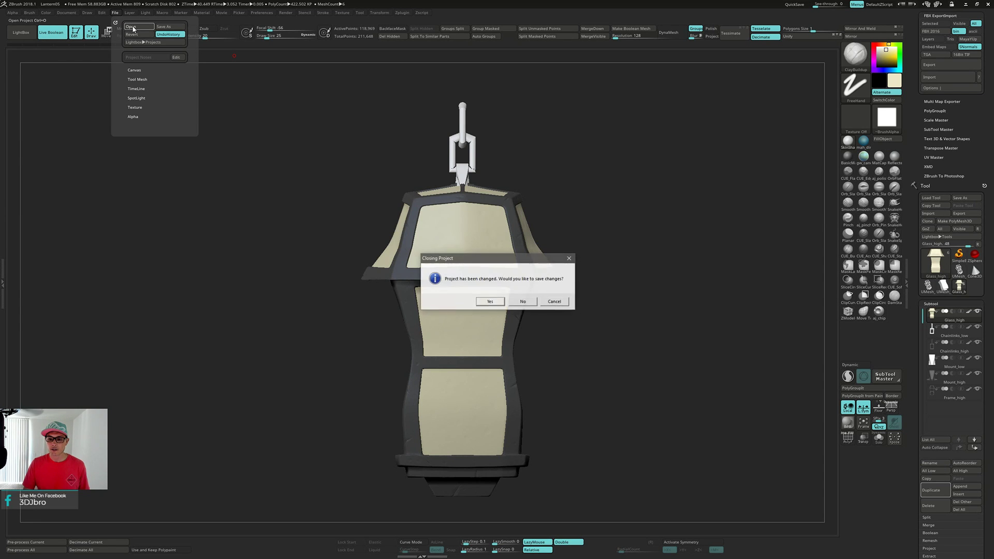
left_click(536, 302)
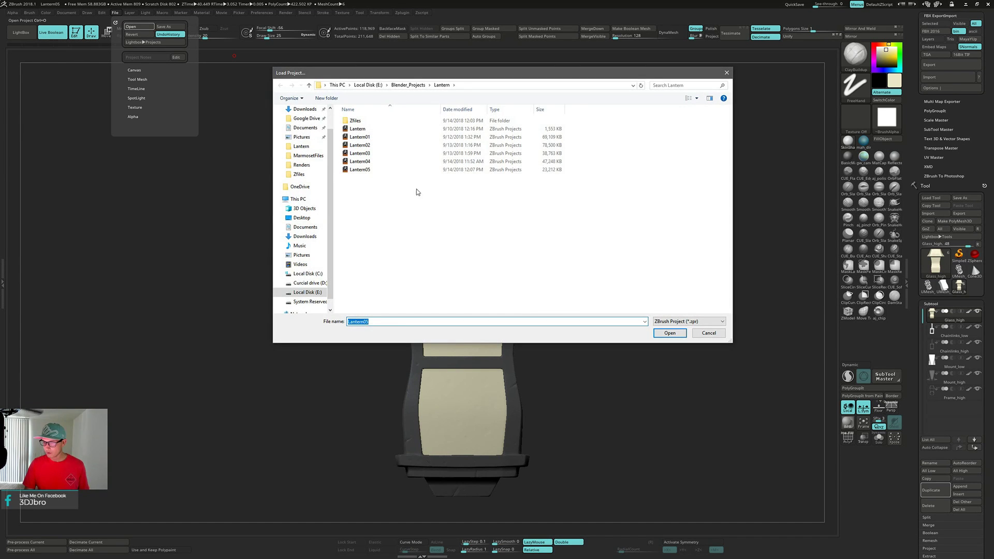
double_click(389, 163)
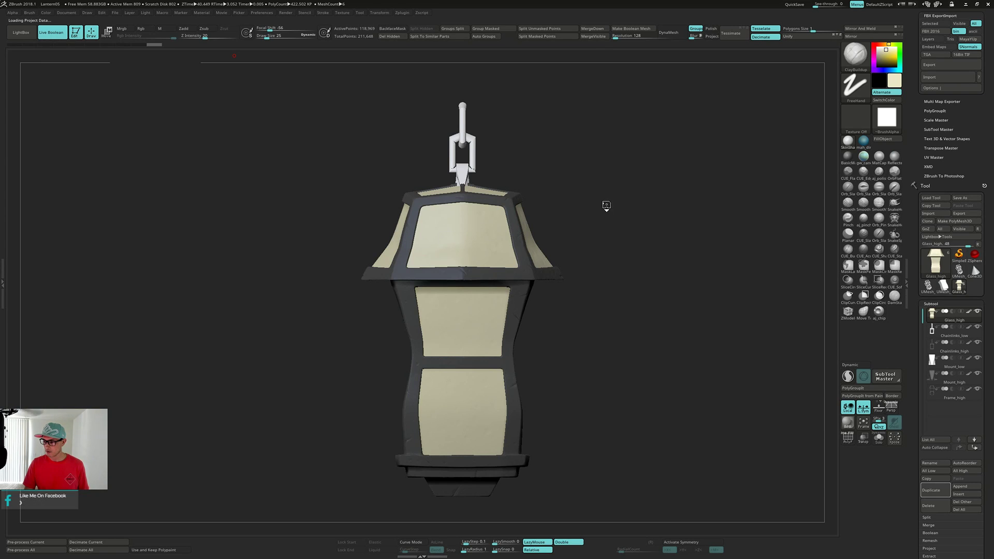
Select the Screws subtool, view it in isolation, then examine the screws on the full lantern's upper frame.
left_click_drag(651, 173, 636, 190)
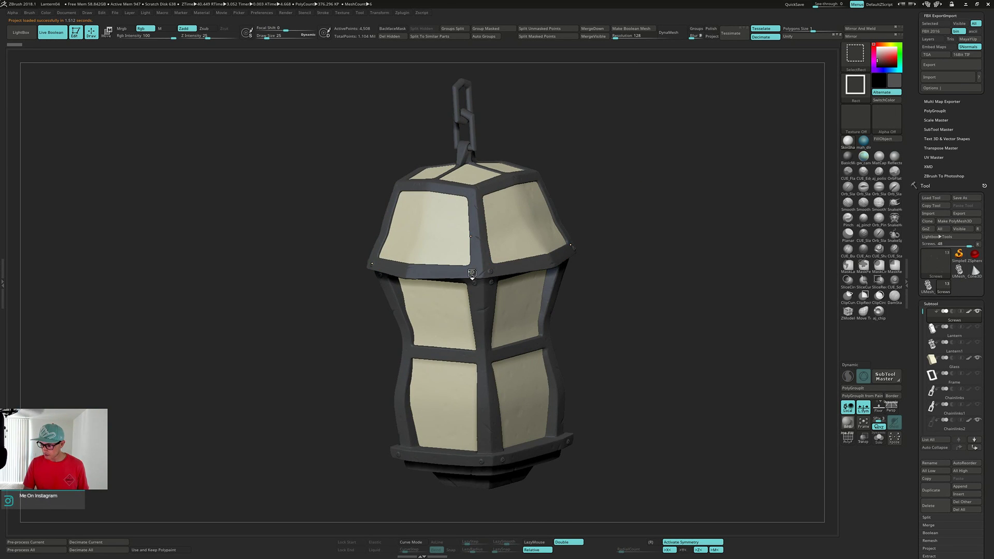
left_click(487, 263, "ctrl+alt+shift")
key("alt+s")
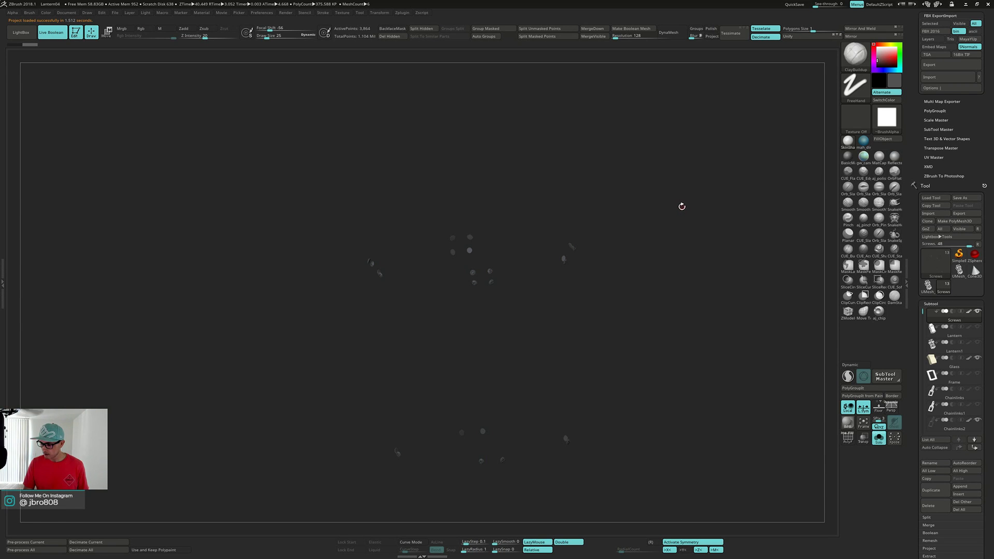
left_click_drag(682, 206, 667, 275)
key("alt+s")
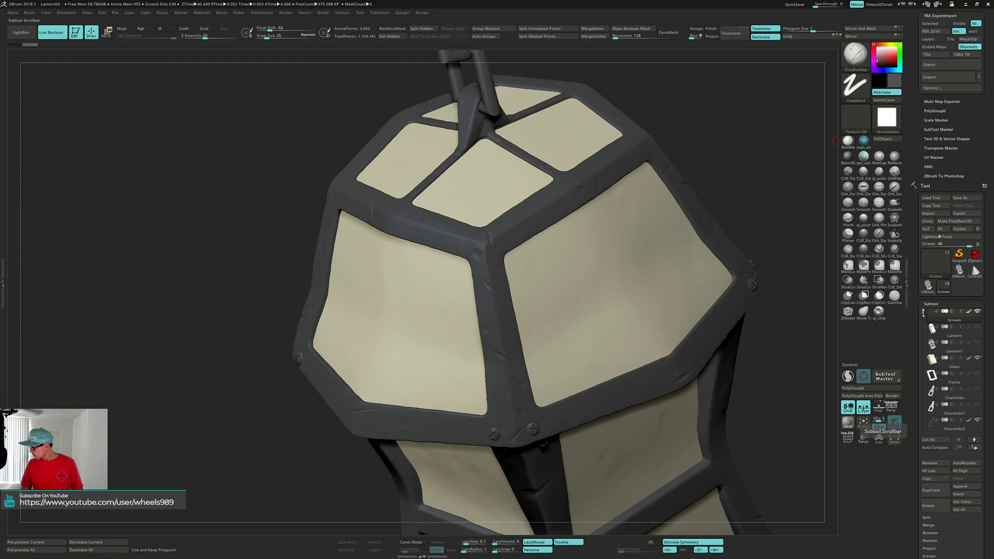
mouse_move(922, 322)
left_mouse_down()
mouse_move(924, 373)
mouse_move(922, 311)
left_mouse_up()
left_click_drag(718, 128, 665, 99)
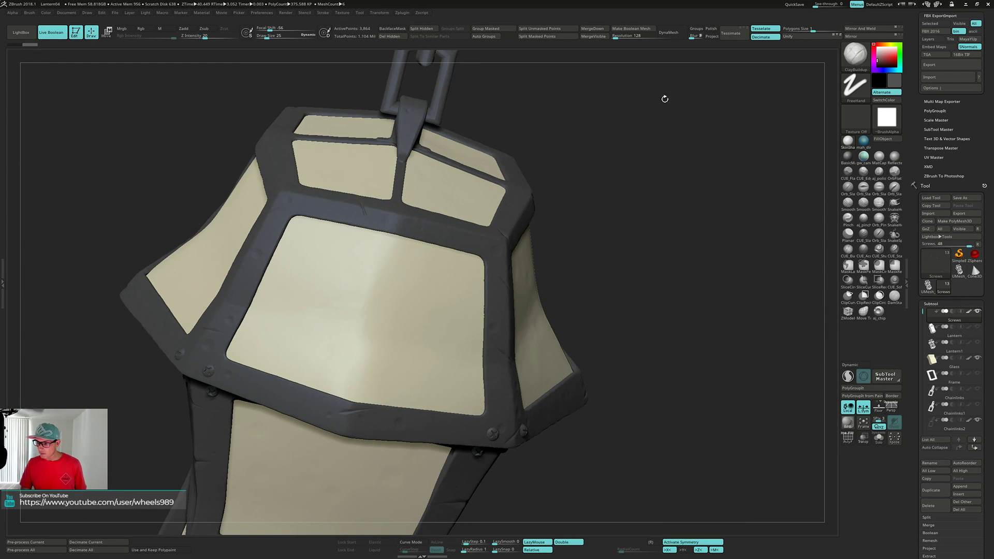
left_click_drag(524, 102, 508, 103)
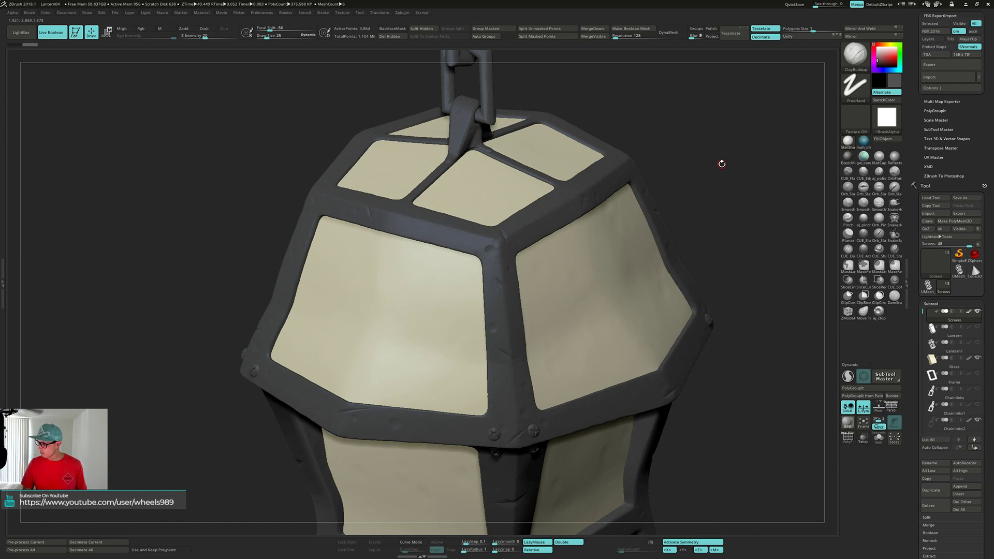
Choose the IMM ModelKit insert brush and examine the existing screws at the corners of the lantern's upper frame.
key("b")
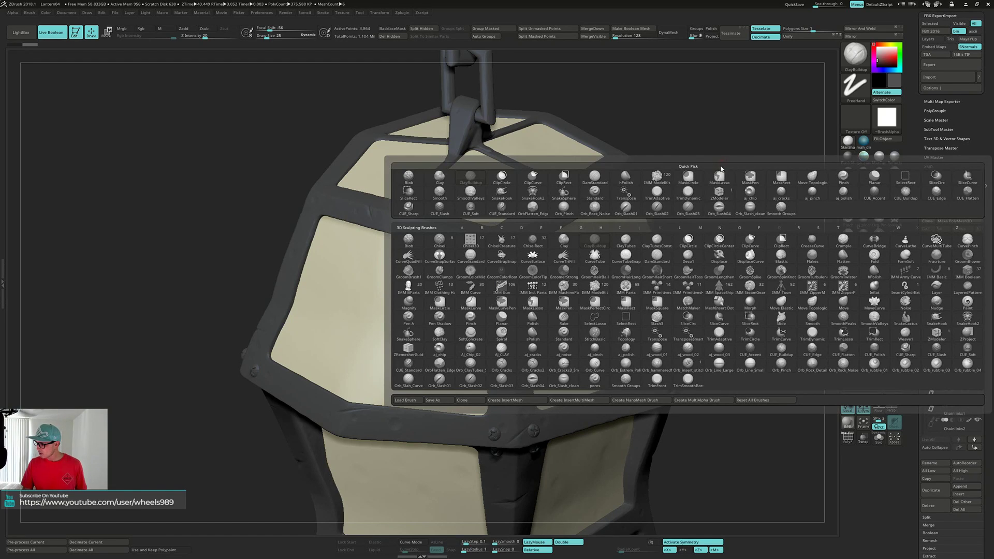
left_click(653, 176)
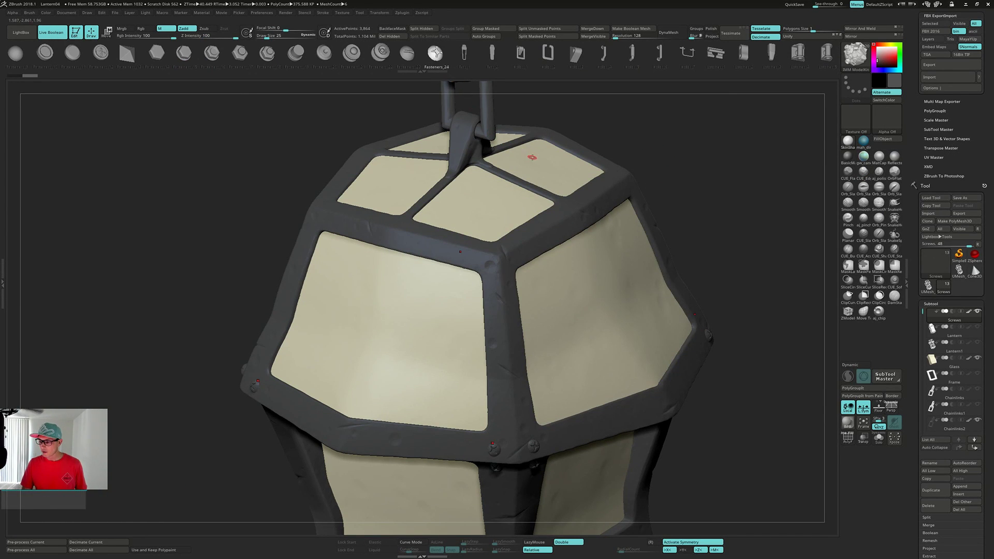
left_click_drag(659, 122, 668, 133)
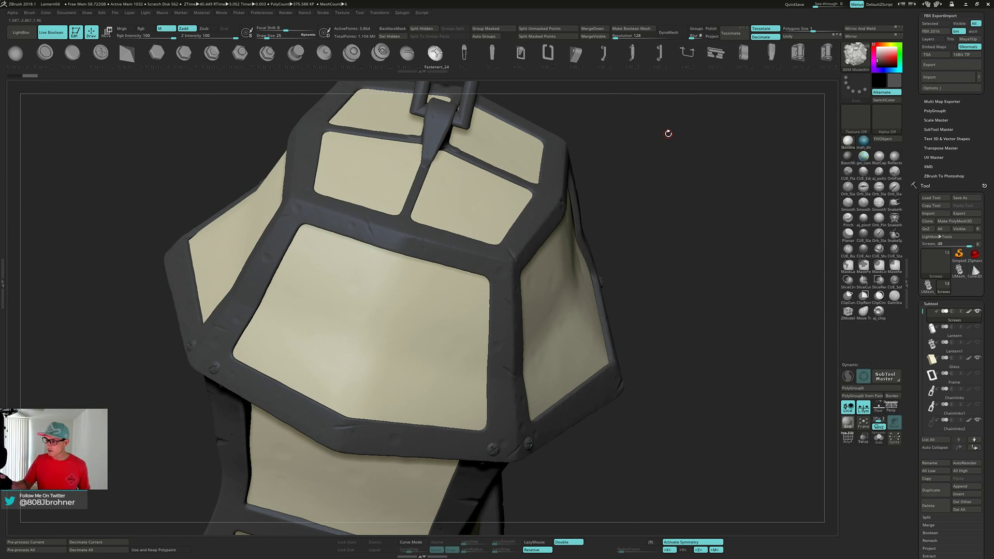
mouse_move(631, 177)
left_mouse_down("alt")
mouse_move(662, 195)
mouse_move(649, 172)
left_mouse_up("alt")
key("shift+s")
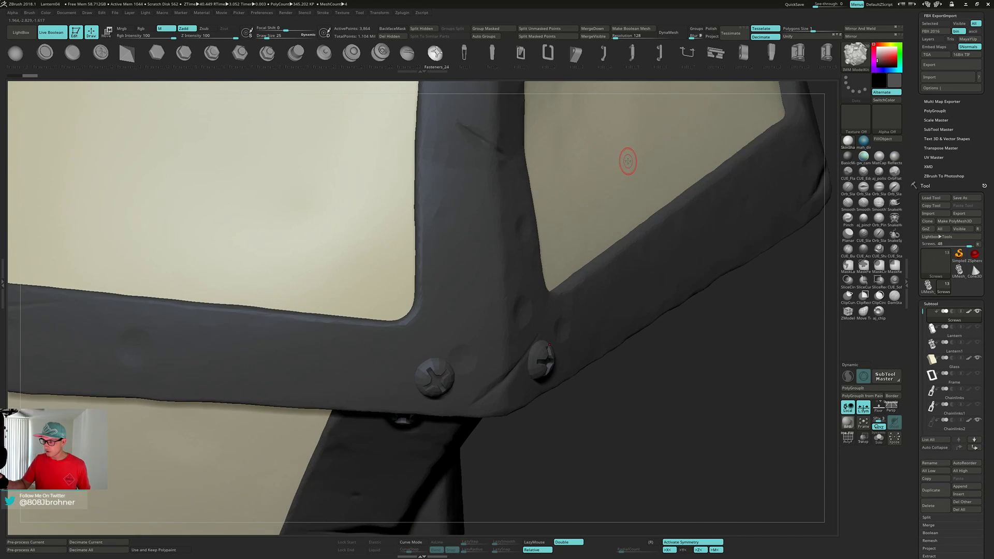
key("shift+s")
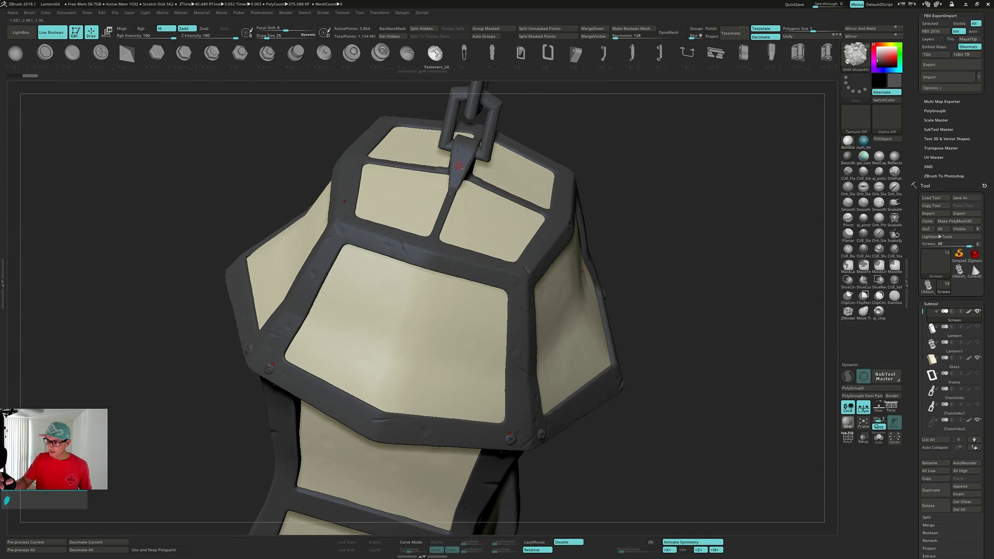
Isolate the Mount subtool, turn on symmetry and insert Fasteners_24 screws at the ends of its feet.
left_click(459, 166, "alt")
key("shift+s")
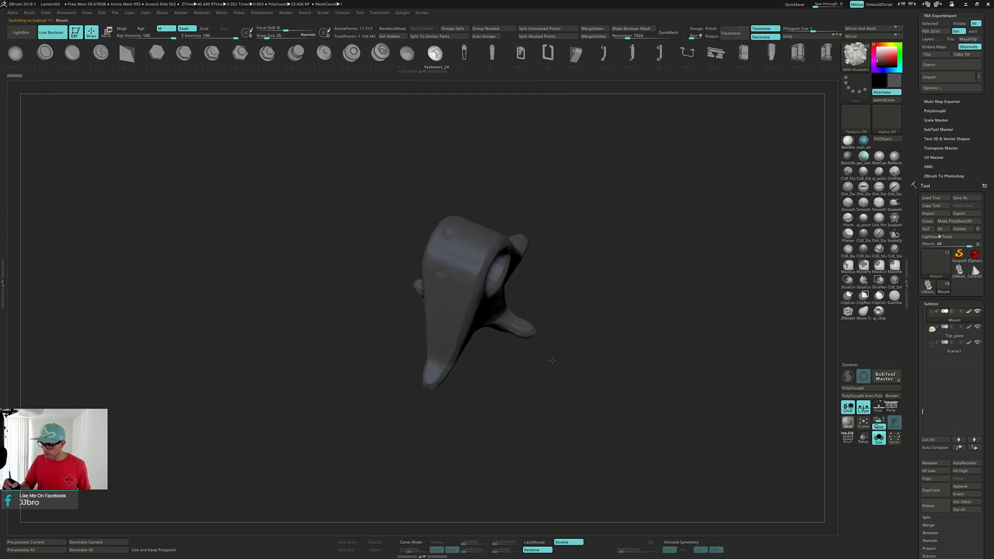
key("x")
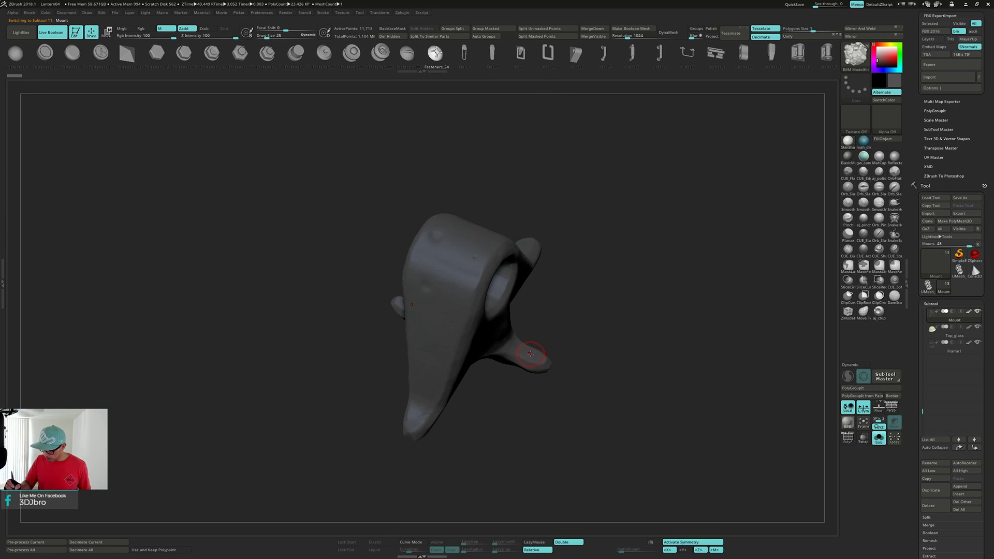
left_click_drag(532, 354, 549, 345)
left_click_drag(433, 419, 433, 421)
left_click_drag(623, 347, 640, 356)
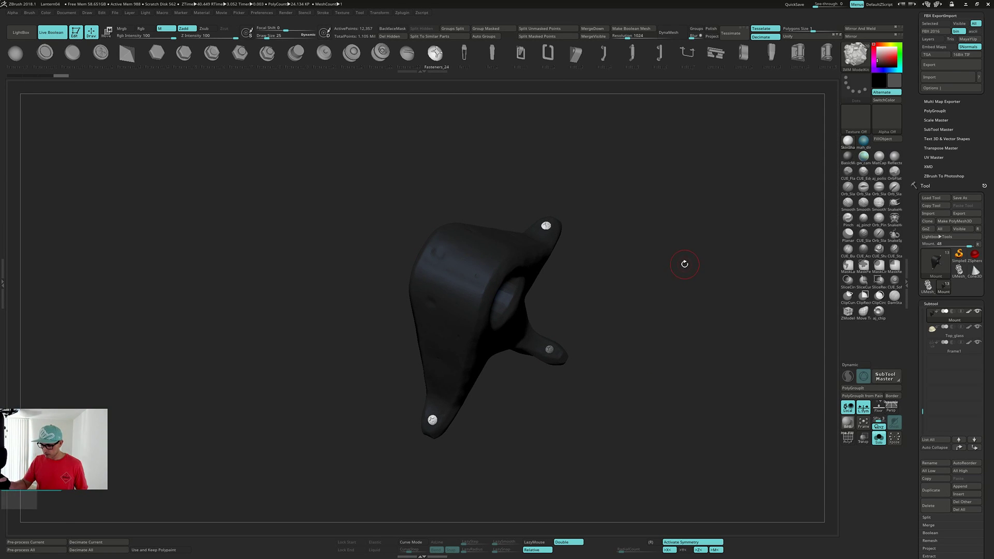
mouse_move(684, 264)
left_mouse_down()
mouse_move(673, 259)
mouse_move(680, 265)
left_mouse_up()
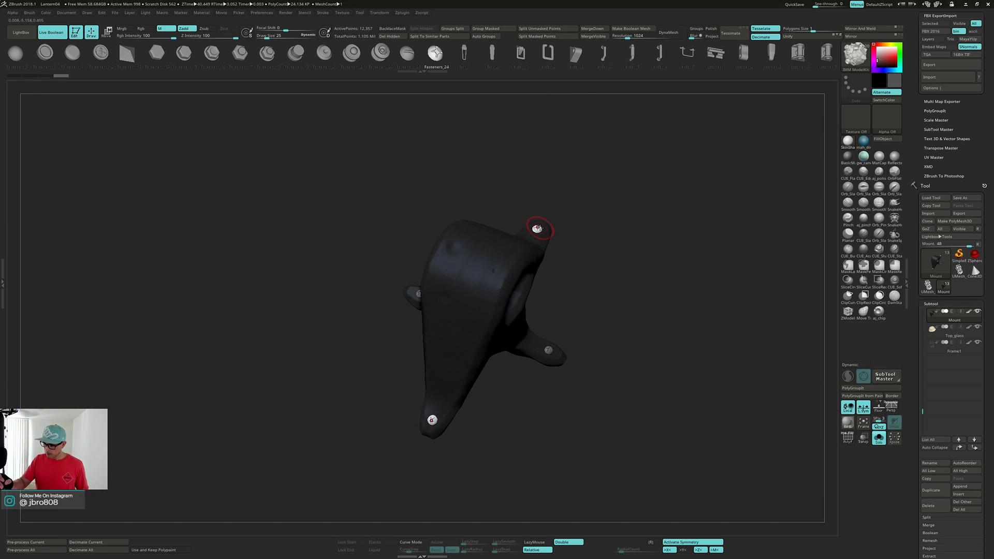
Show only the inserted screws on the mount, clear the mask and display their polyframe.
left_click(537, 228, "ctrl+shift")
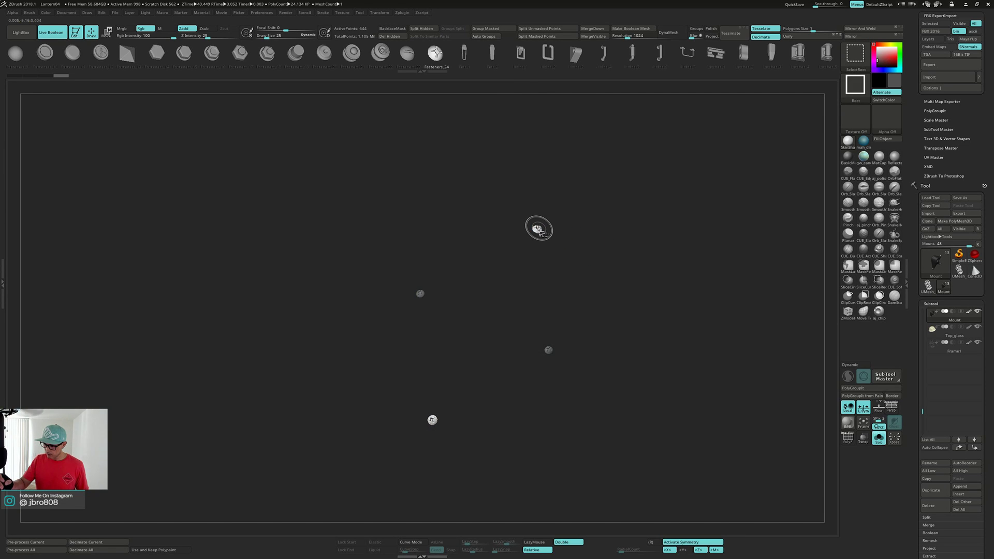
mouse_move(348, 197)
left_mouse_down("ctrl")
mouse_move(377, 237)
mouse_move(650, 447)
left_mouse_up("ctrl")
left_click(641, 395, "ctrl")
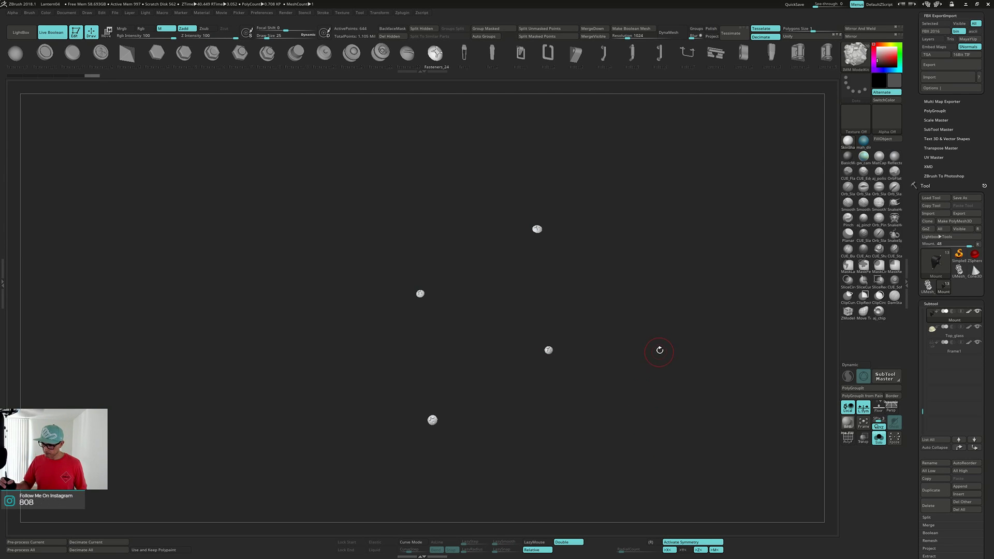
key("shift+f")
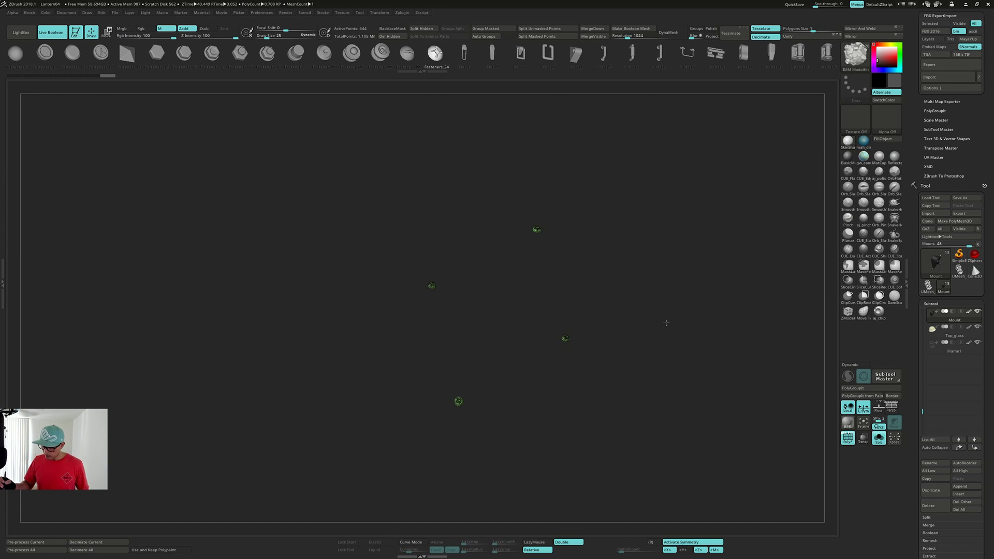
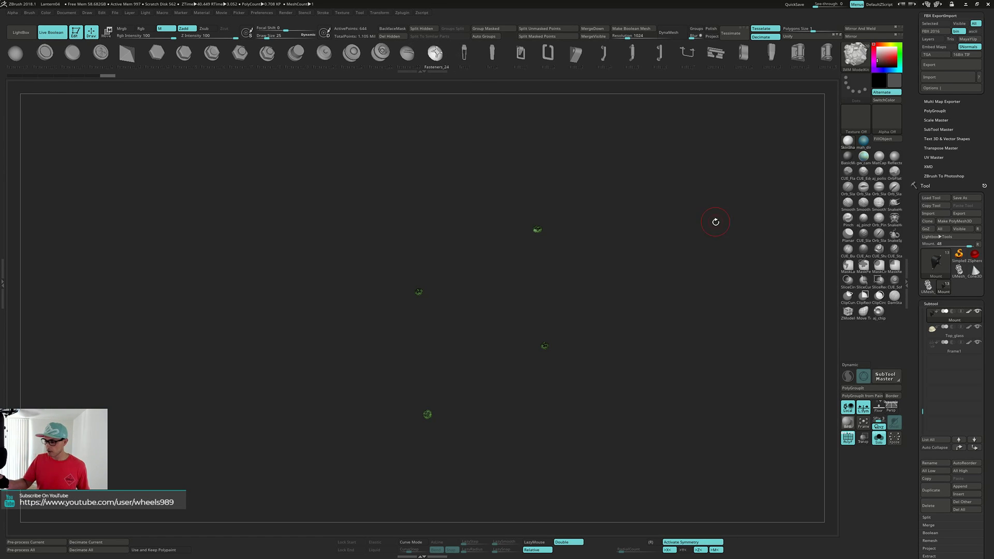
Hide the inserted screws and split them off the Mount into their own subtool.
left_click(714, 231, "ctrl+shift")
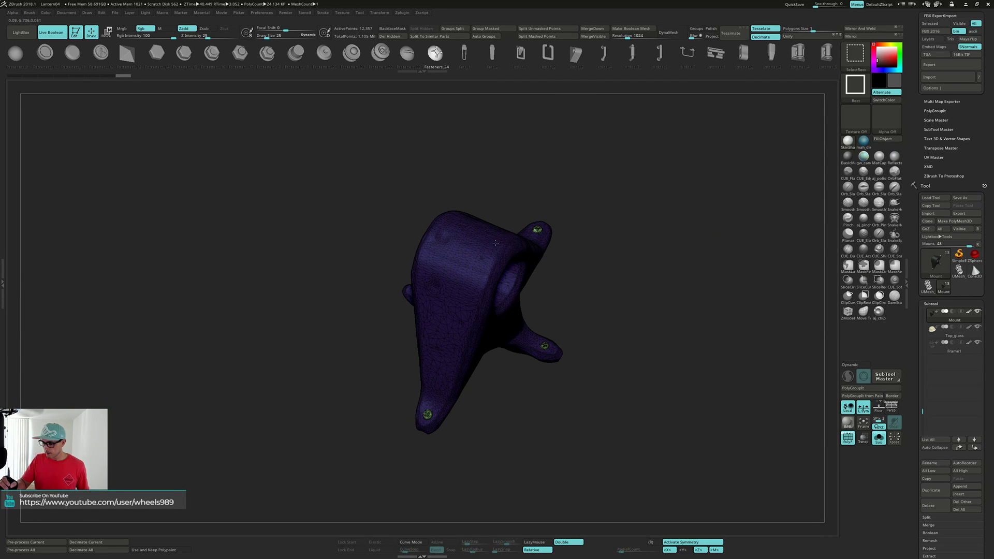
left_click(499, 236, "ctrl+shift")
left_click(422, 28)
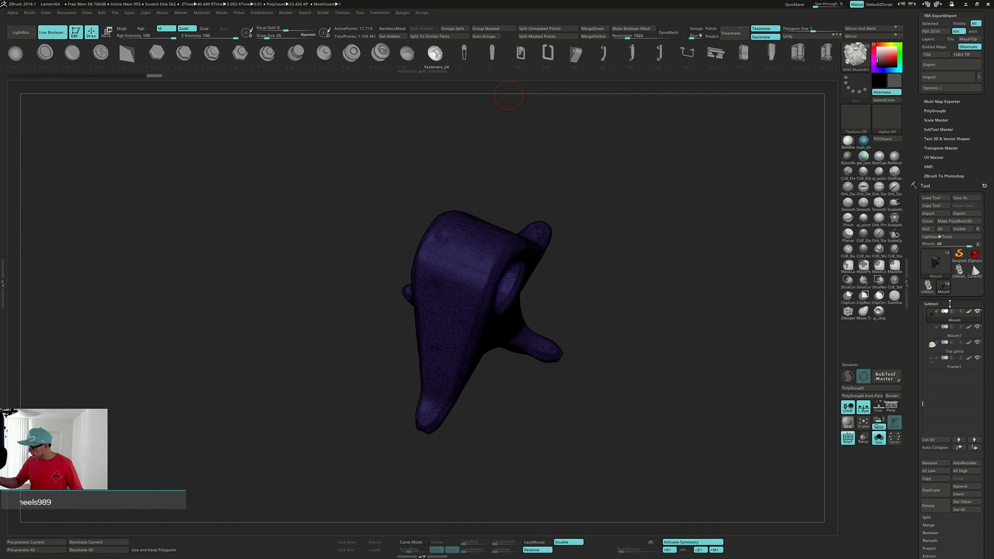
Move the Mount1 subtool directly below Screws in the subtool order and select Screws.
mouse_move(959, 336)
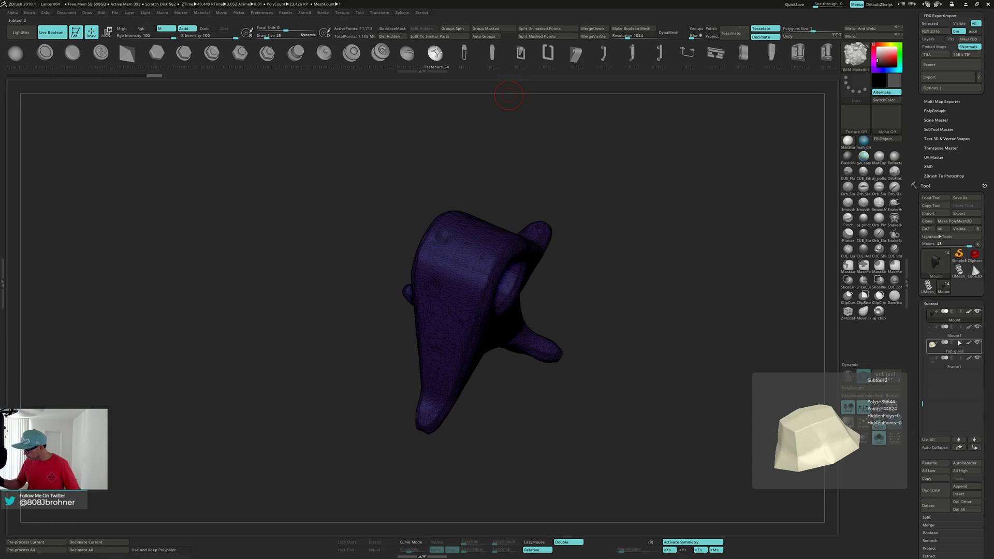
left_click(957, 330)
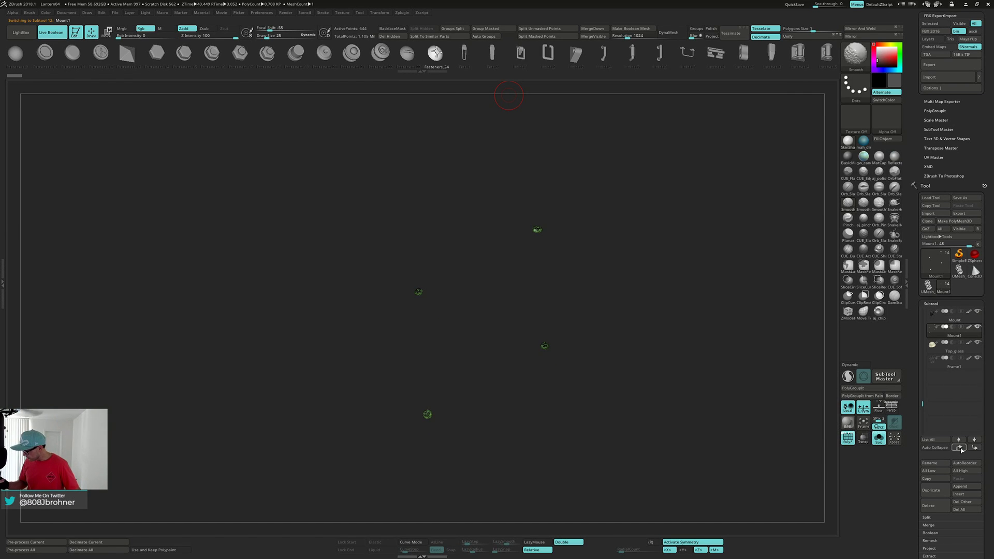
left_click(961, 449, "shift")
left_click(967, 336)
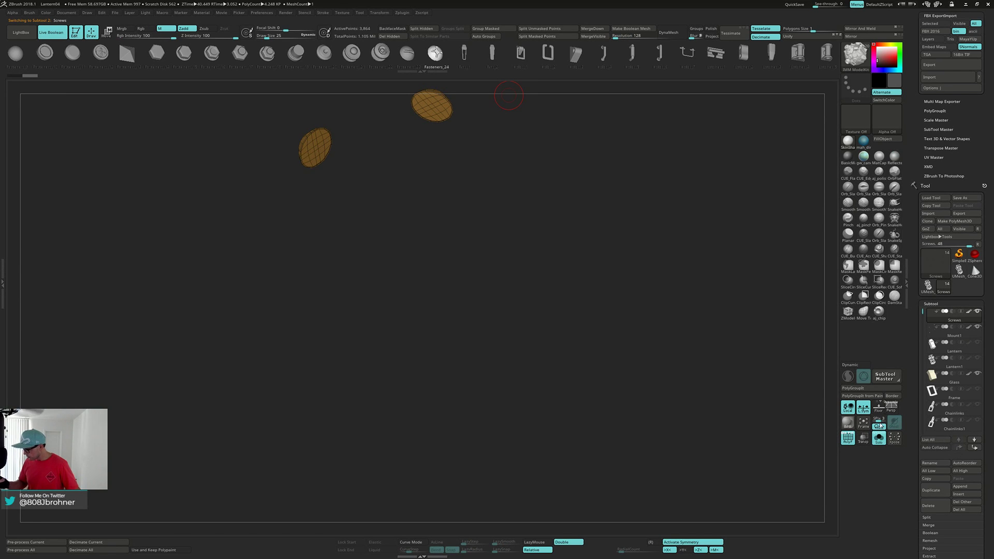
Leave the isolated view and try to merge the Screws subtool down with Mount1.
key("alt+s")
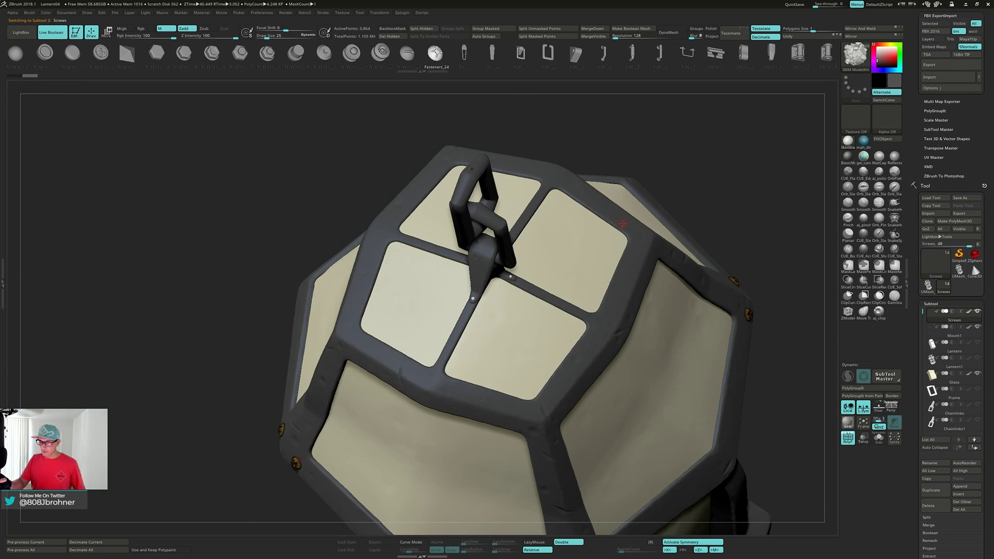
right_click_drag(644, 222, 684, 240)
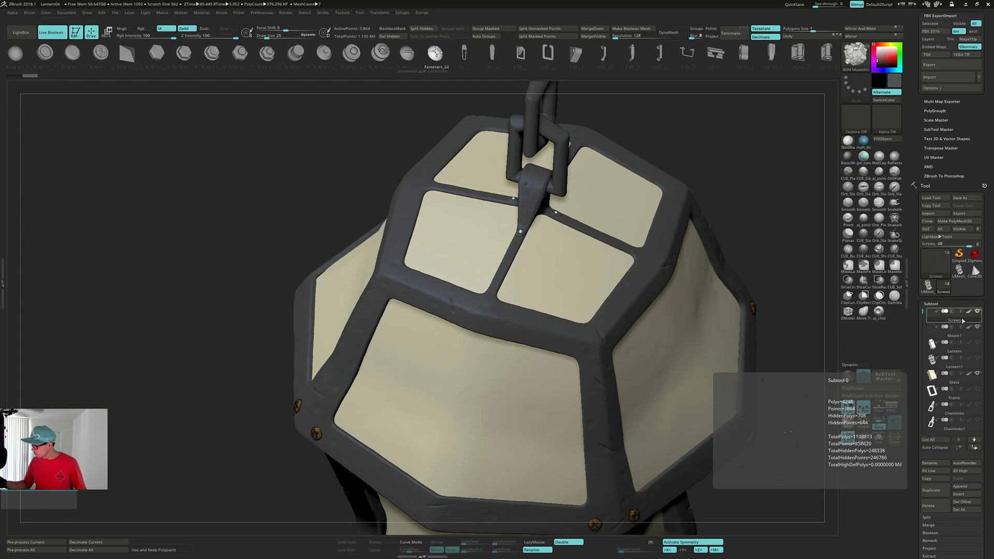
left_click(591, 29)
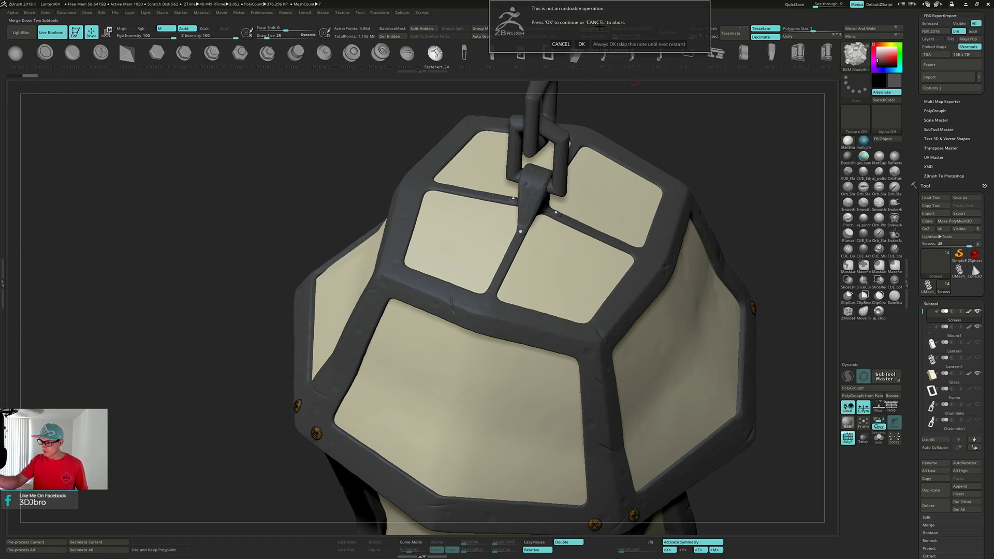
left_click(582, 44)
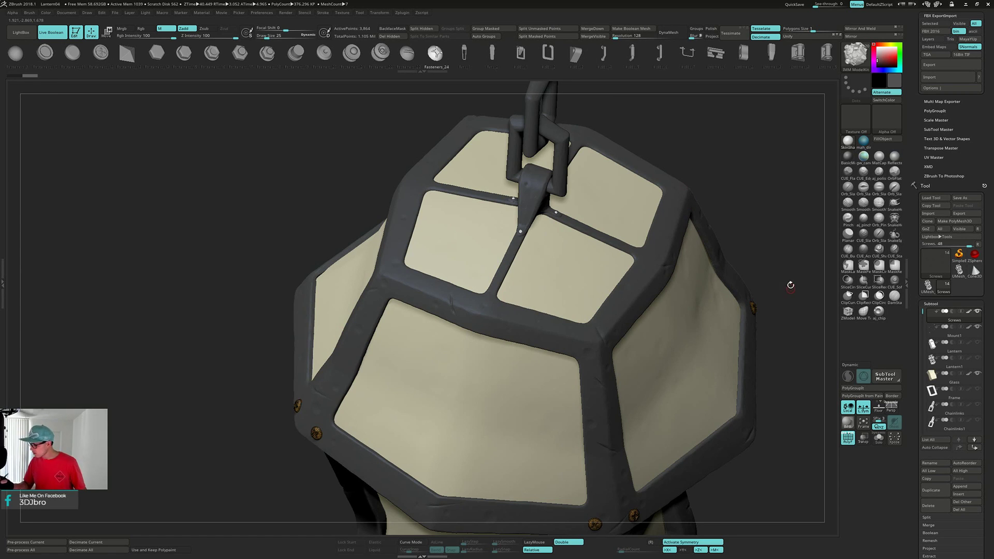
Isolate the Screws subtool, turn off the polyframe display and examine its screws.
key("alt+s")
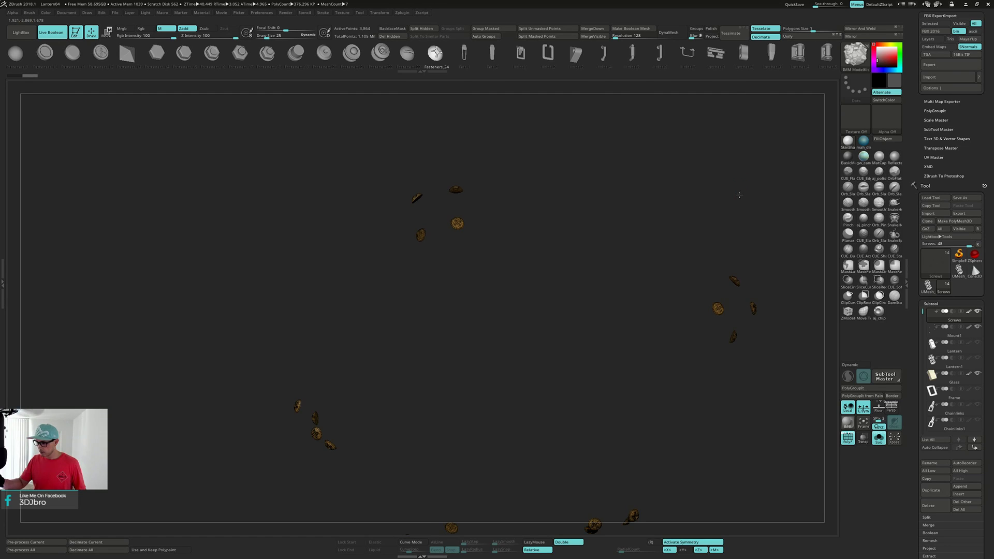
left_click_drag(739, 194, 612, 160, "alt")
left_click_drag(675, 243, 694, 286)
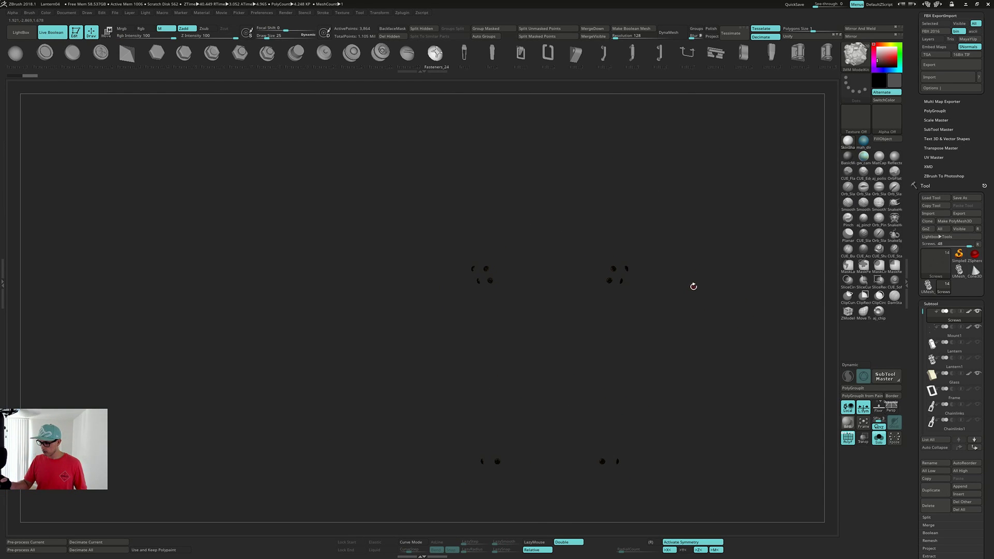
key("shift+f")
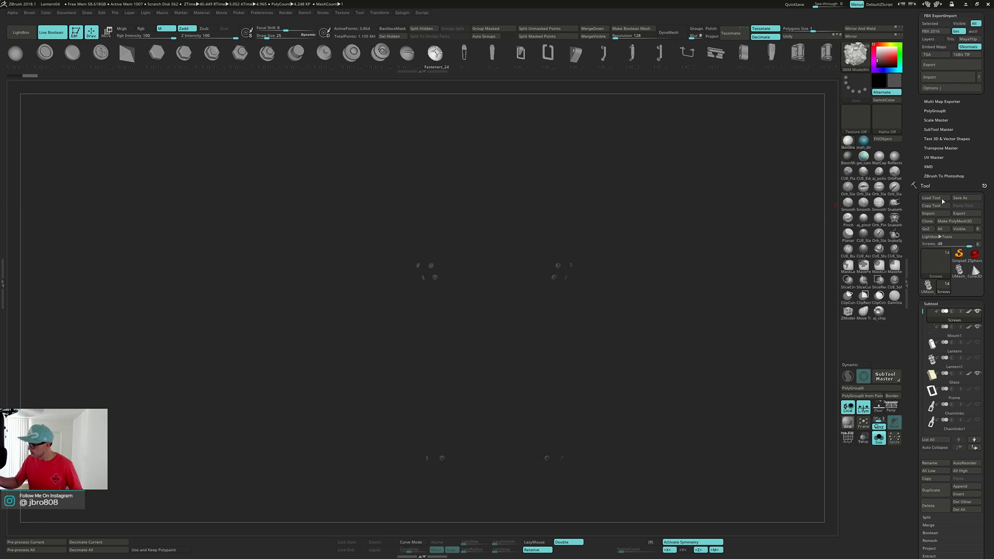
key("shift")
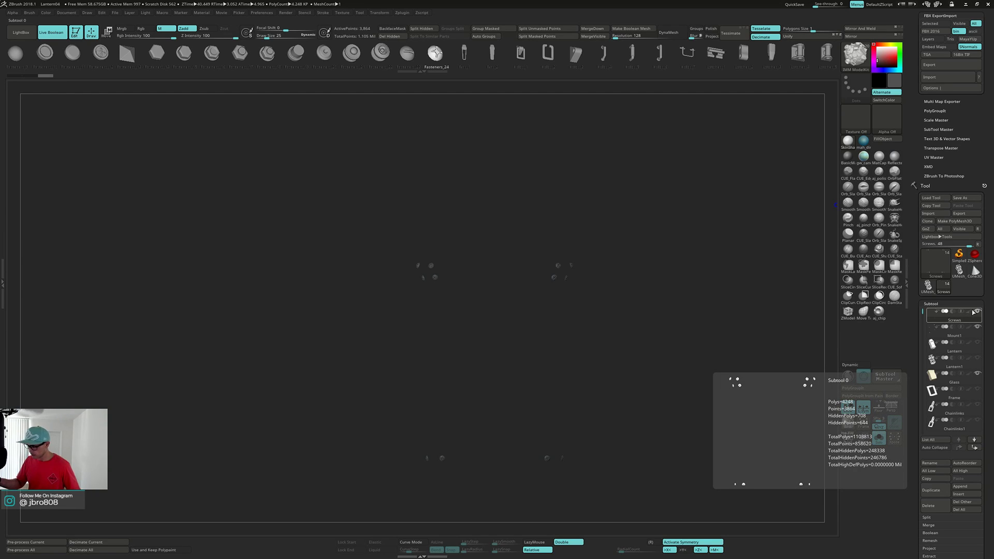
left_click_drag(717, 320, 718, 331)
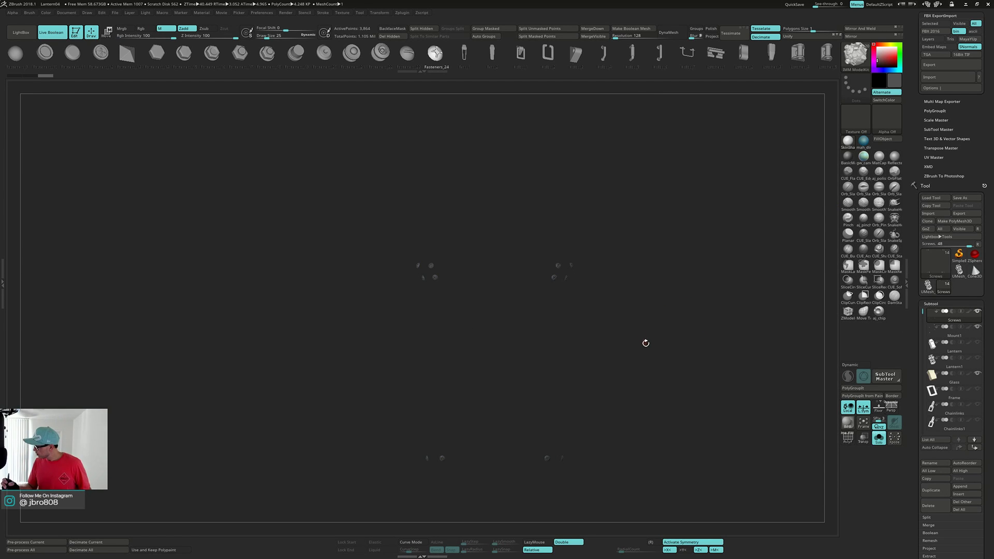
View Mount1 on its own, return to Screws and retry merging it down with Mount1.
mouse_move(961, 321)
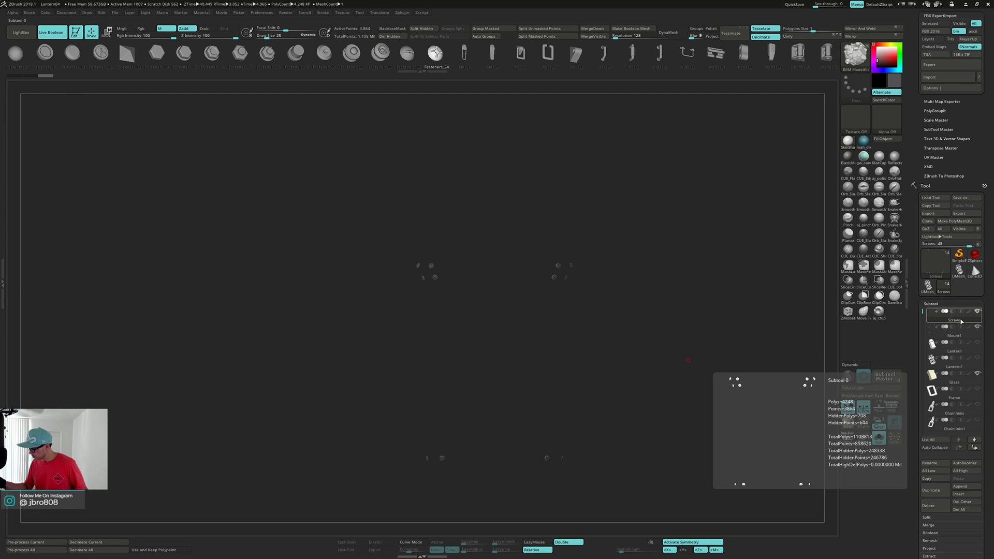
left_click(961, 336)
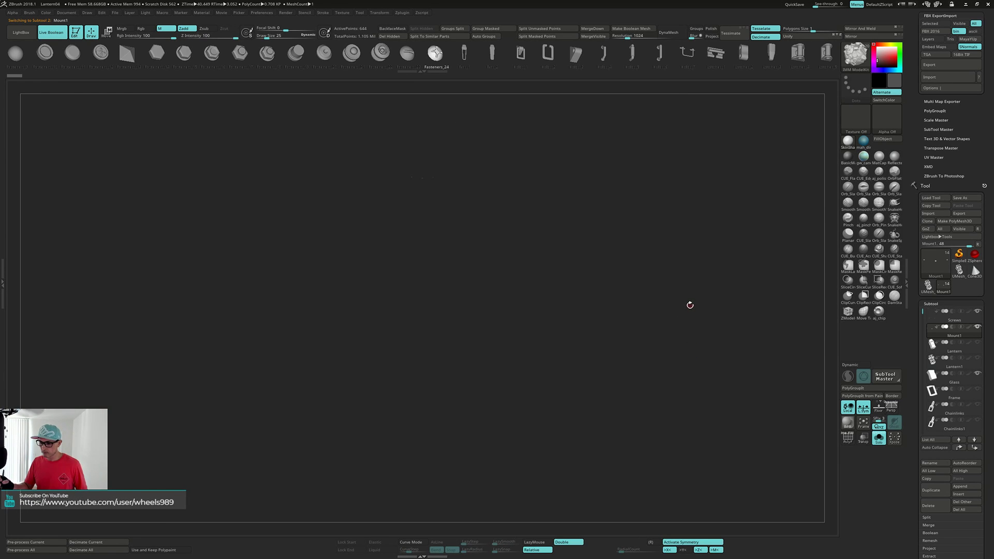
left_click(961, 319)
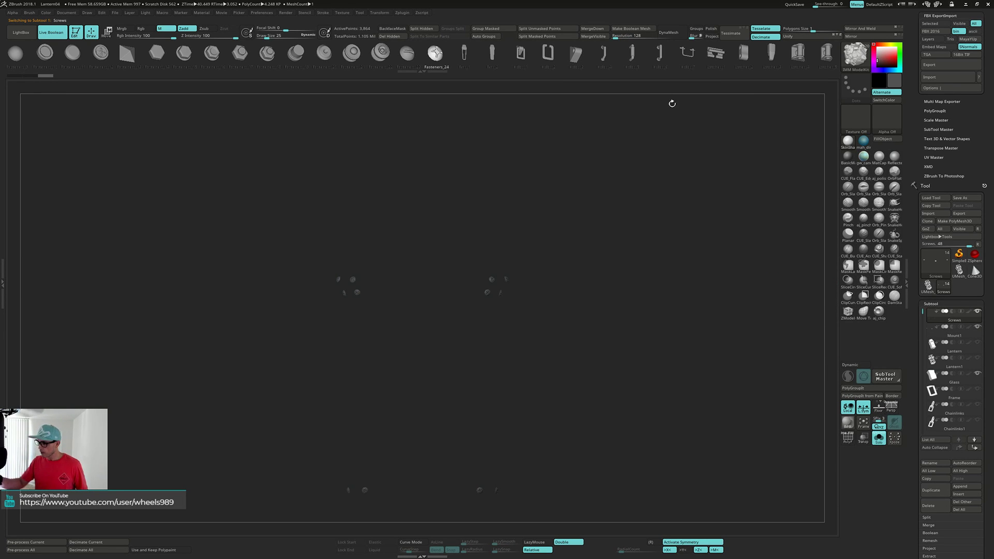
left_click(590, 29)
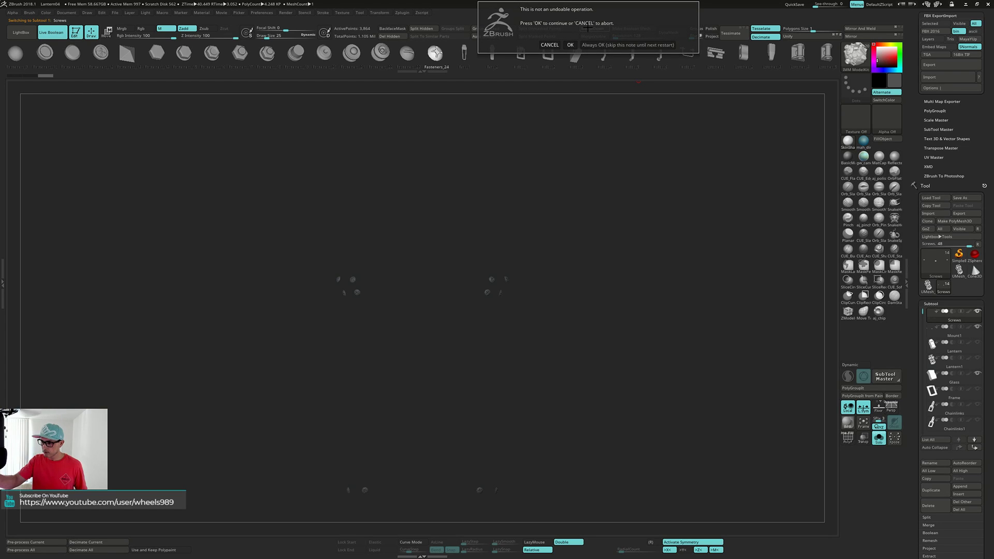
left_click(571, 44)
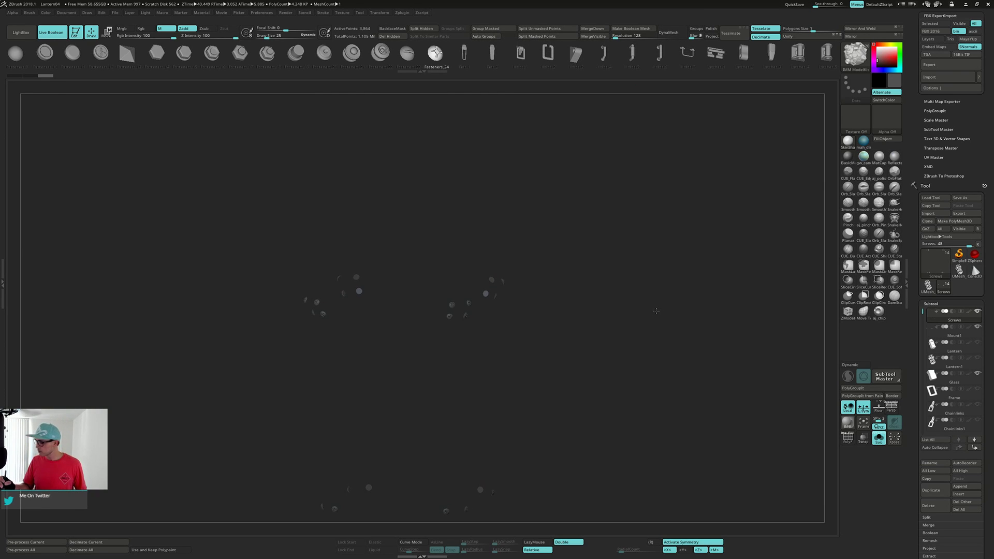
Select the Mount1 subtool, look through its visibility options and return to the subtool list.
left_click(960, 336)
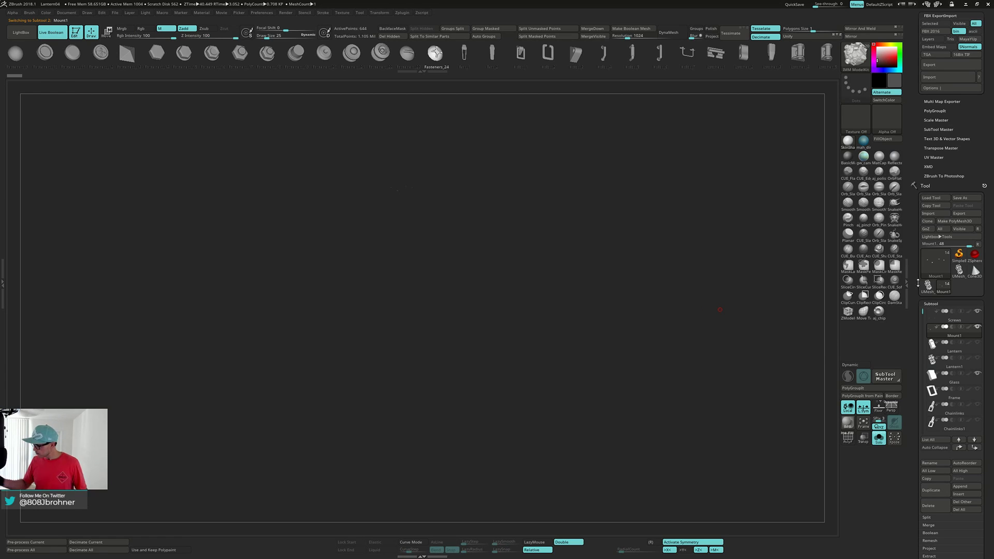
left_click_drag(917, 283, 930, 200)
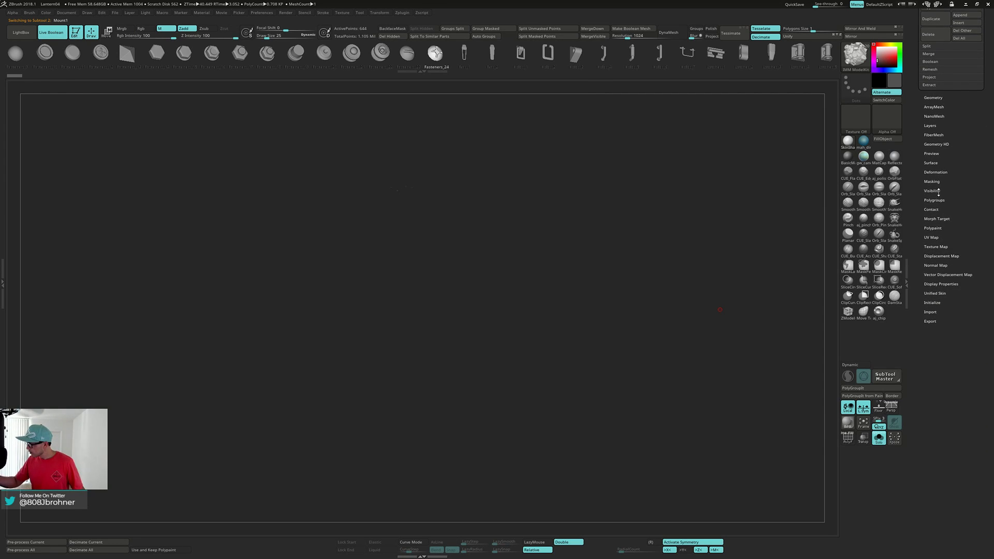
left_click(934, 192)
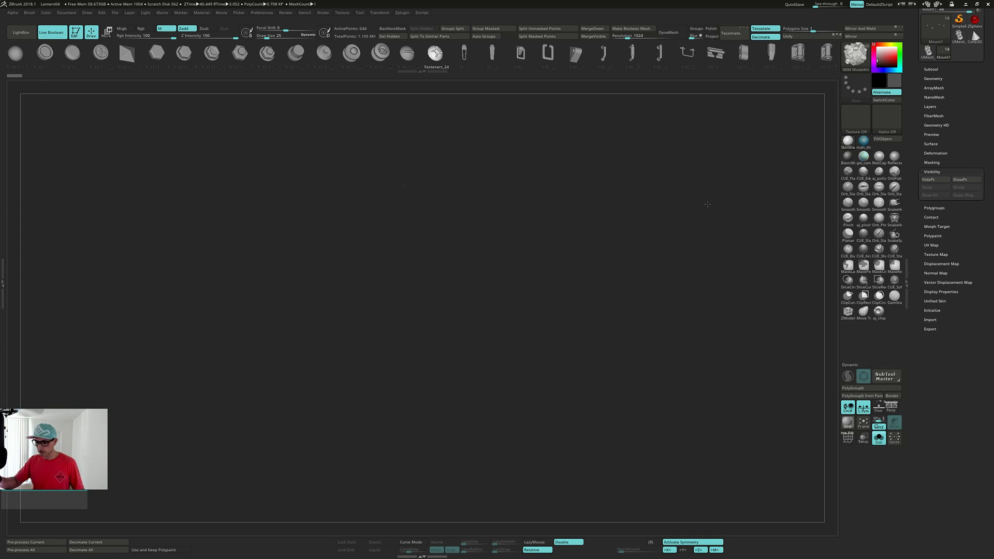
left_click(932, 69)
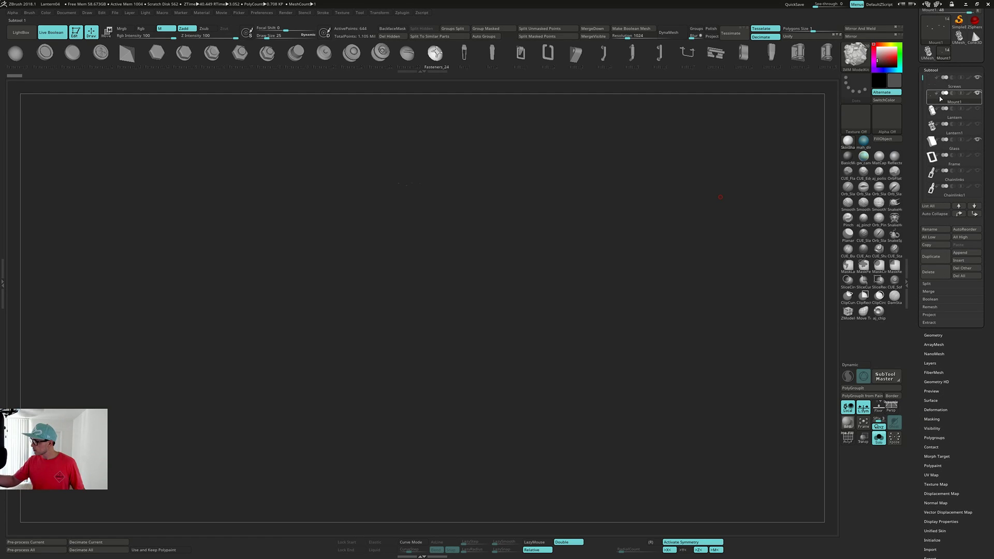
Select Screws, bring the whole lantern back into view and try again to merge Screws down into Mount1.
left_click(963, 84)
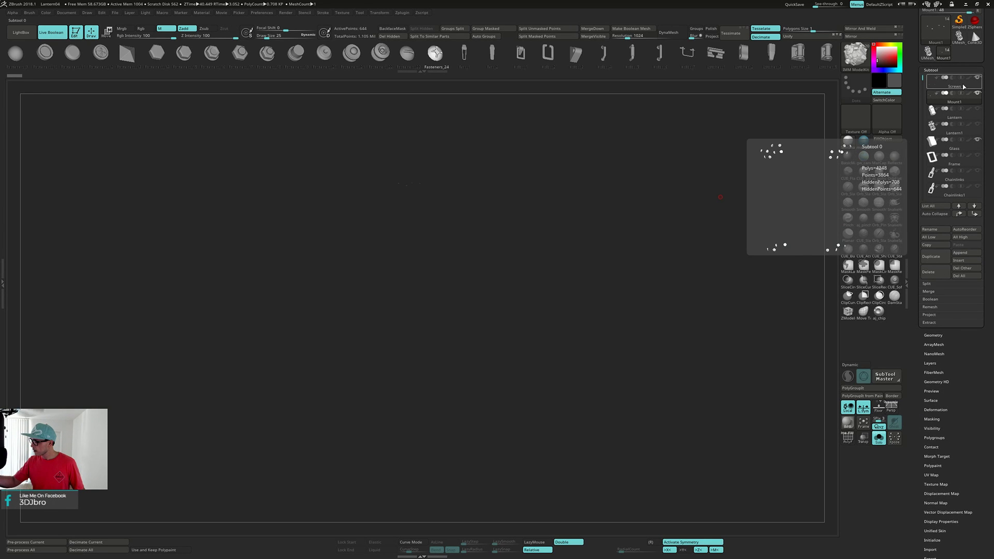
left_click(966, 86)
key("alt+s")
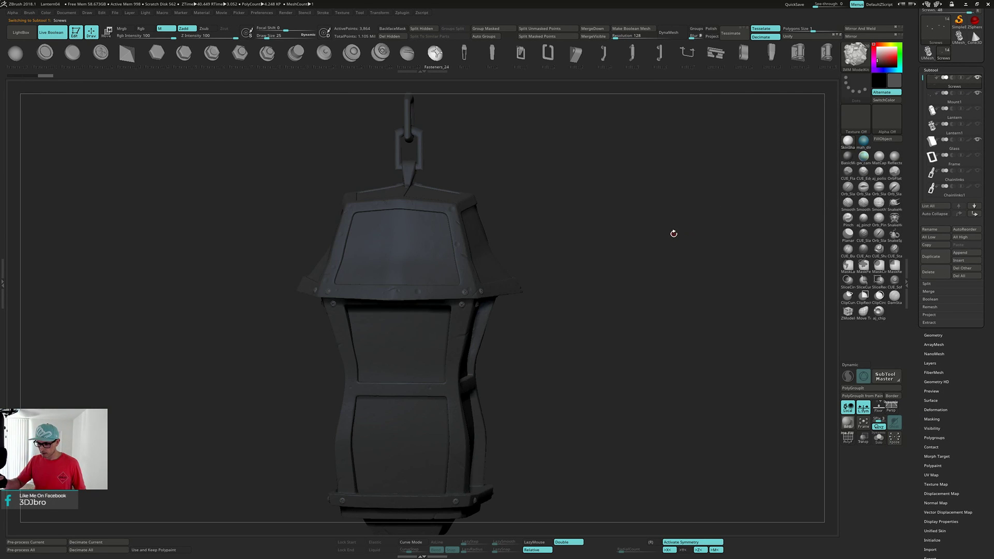
left_click_drag(676, 233, 679, 283, "shift")
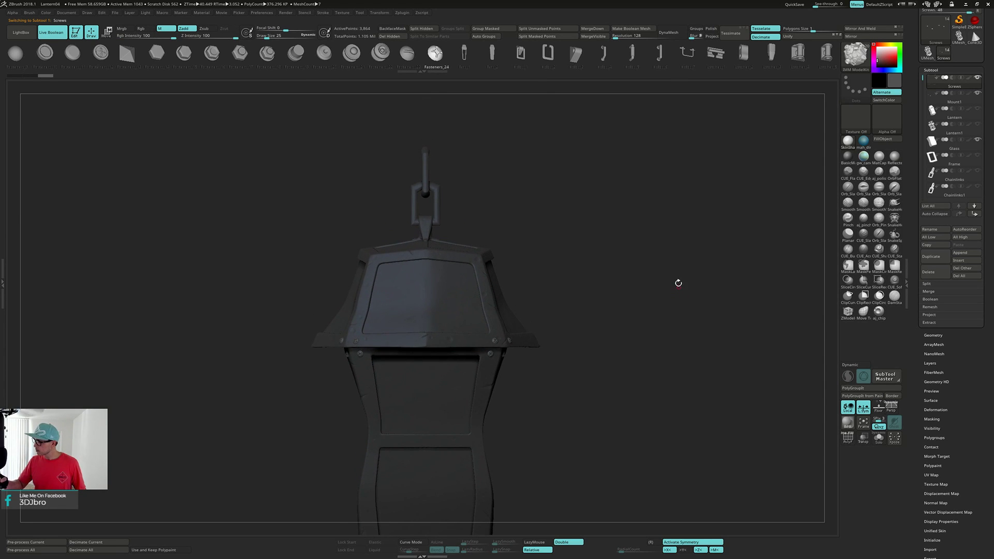
left_click(593, 29)
left_click(582, 44)
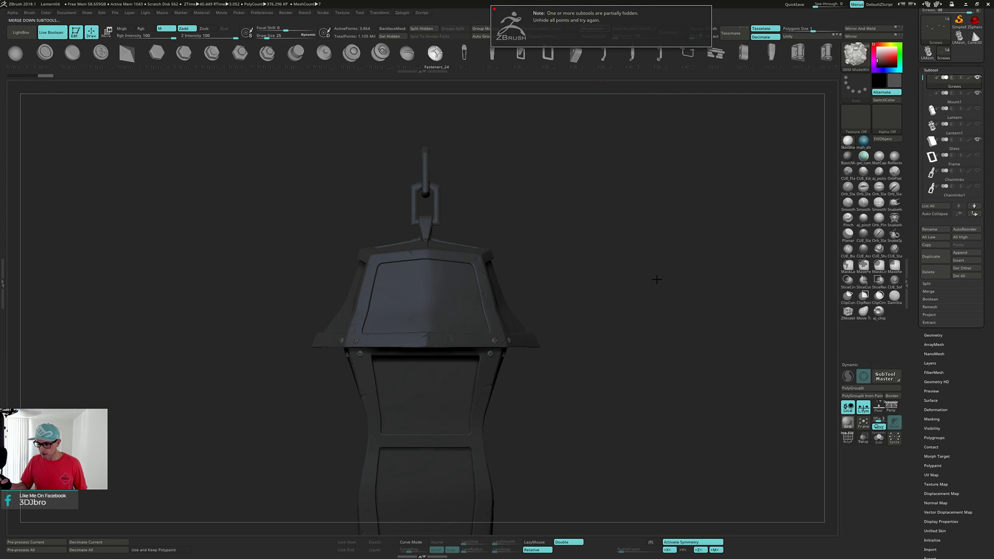
Select the Mount subtool at the lantern's top and isolate it to examine its surface for screws.
left_click_drag(675, 253, 685, 284)
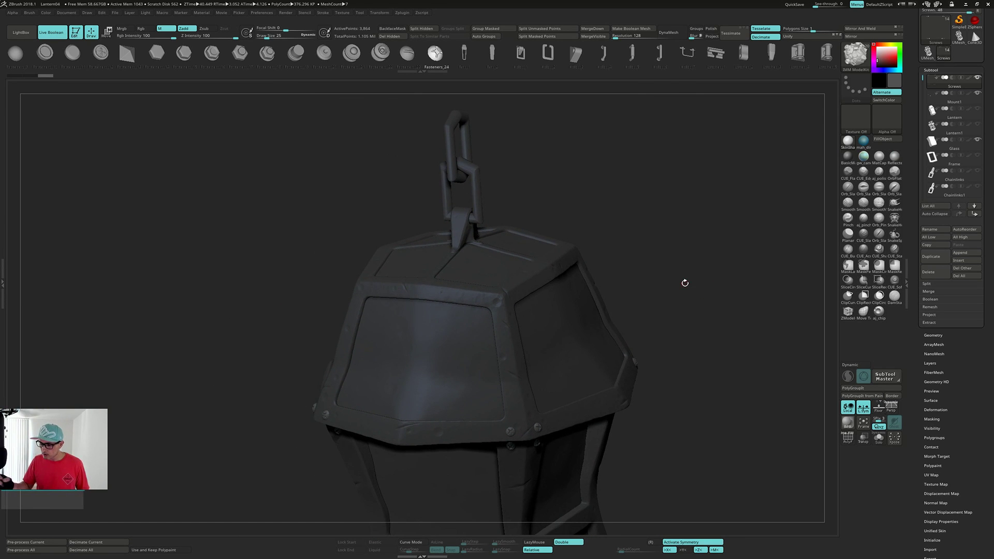
left_click(461, 224, "alt")
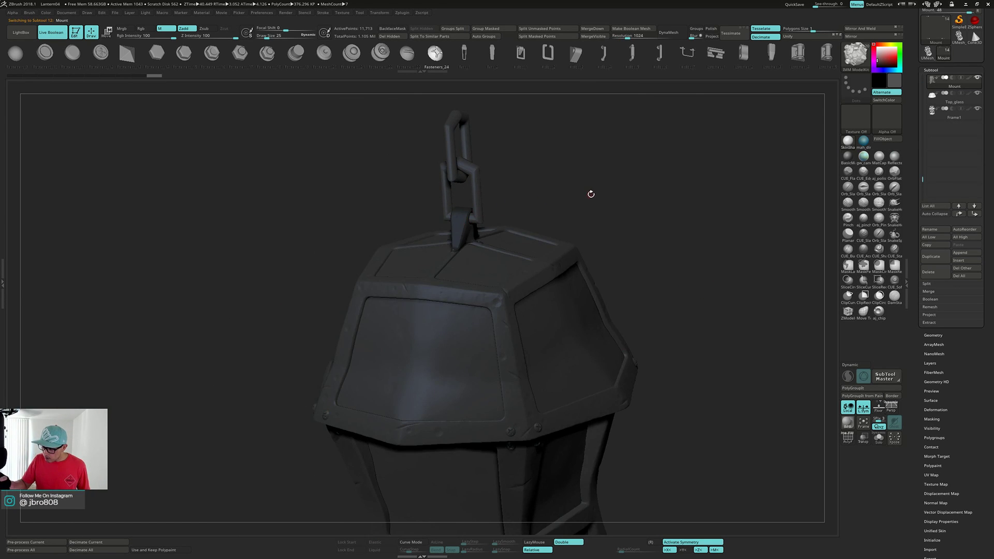
mouse_move(590, 193)
left_mouse_down()
mouse_move(582, 194)
mouse_move(568, 328)
mouse_move(595, 300)
mouse_move(590, 324)
mouse_move(572, 336)
left_mouse_up()
key("ctrl+shift+s")
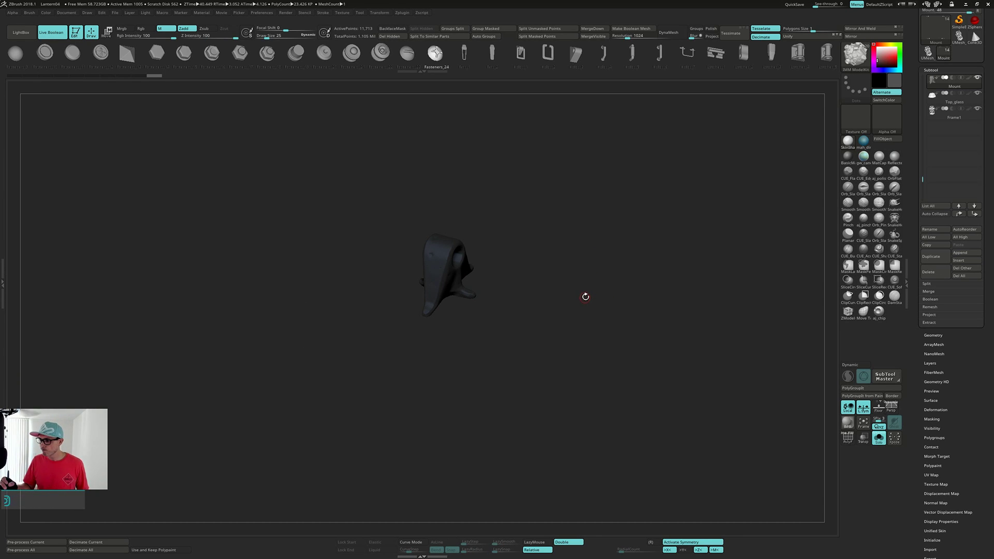
left_click_drag(584, 300, 623, 460)
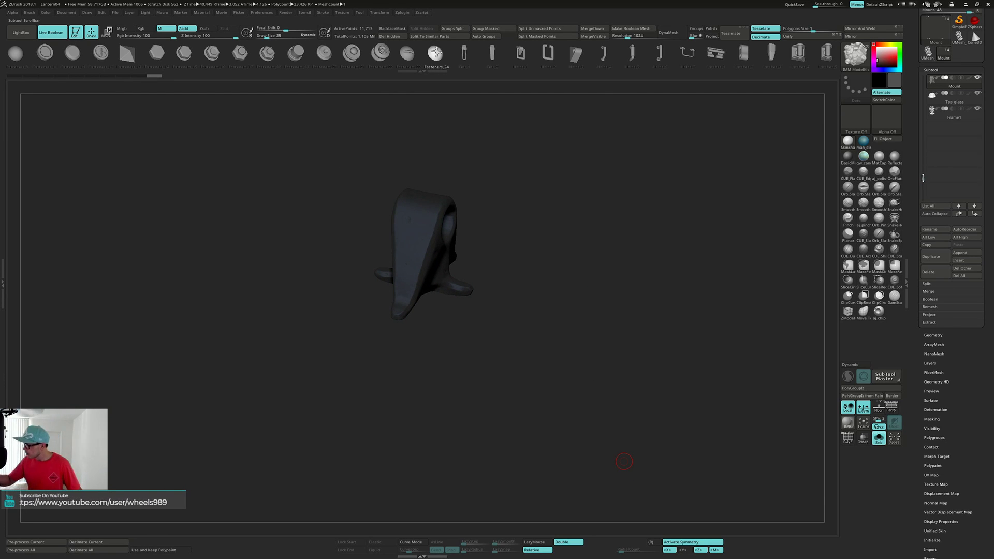
left_click_drag(922, 177, 923, 78)
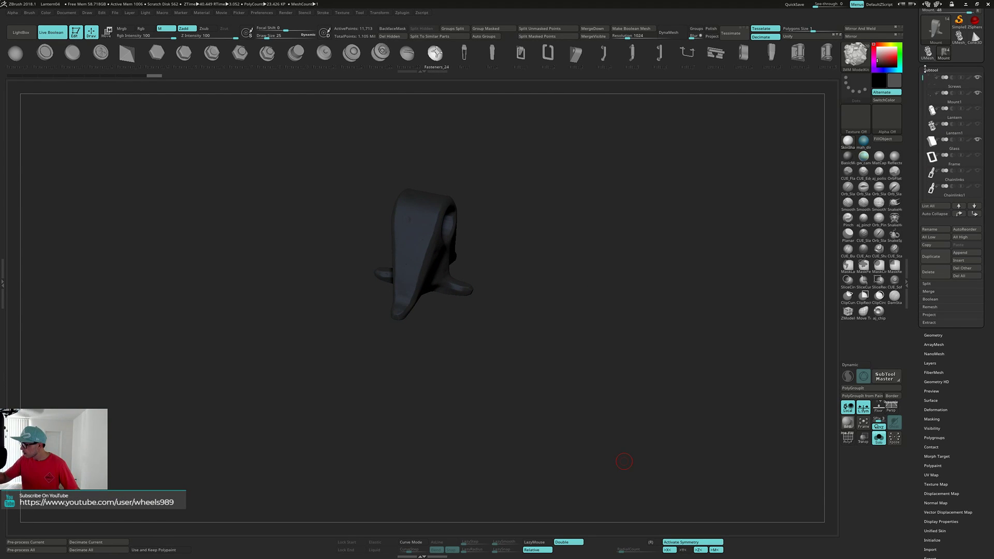
Unhide all hidden parts of the Screws subtool and compare them with the screws in Mount1.
left_click(970, 101)
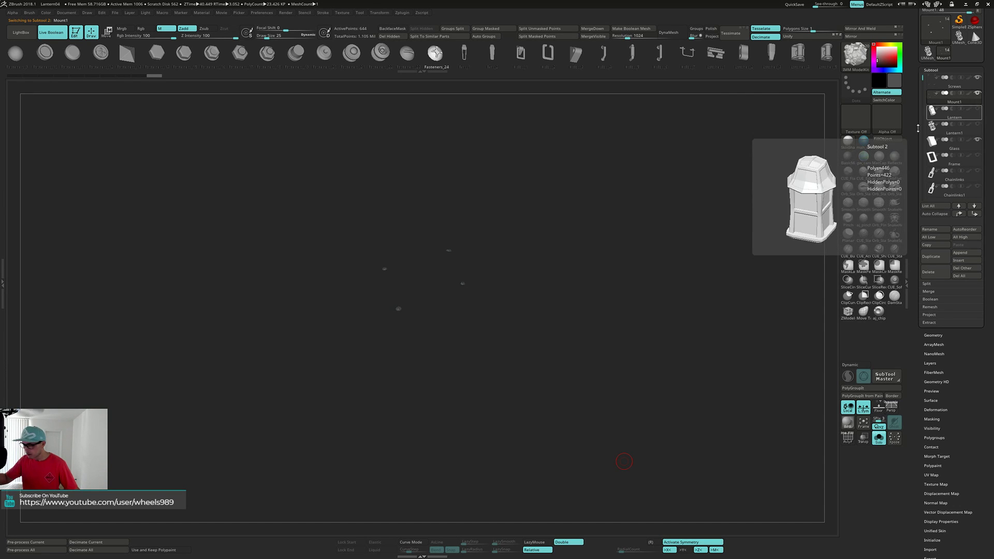
left_click(971, 85)
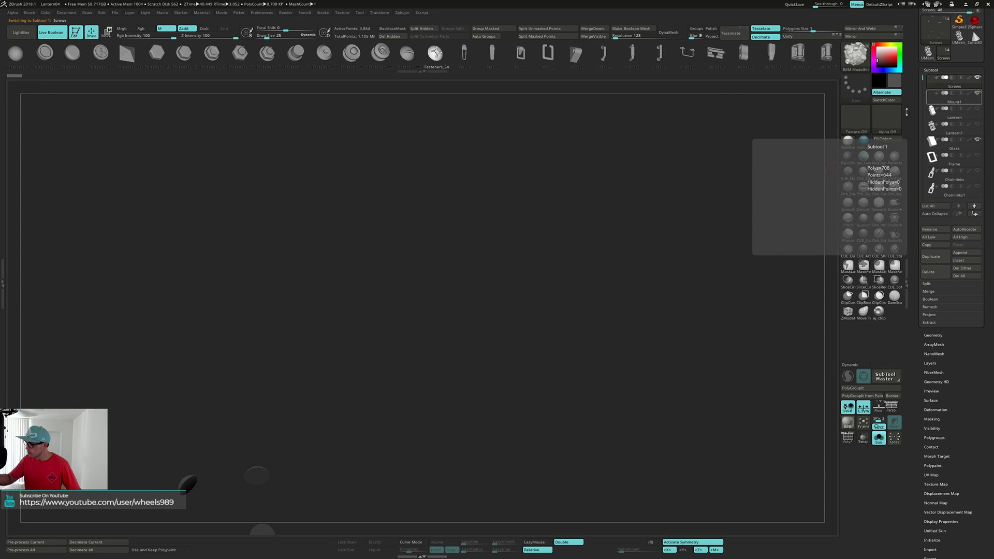
left_click(693, 229, "ctrl+shift")
mouse_move(692, 228)
left_mouse_down()
mouse_move(695, 214)
mouse_move(688, 244)
mouse_move(690, 225)
left_mouse_up()
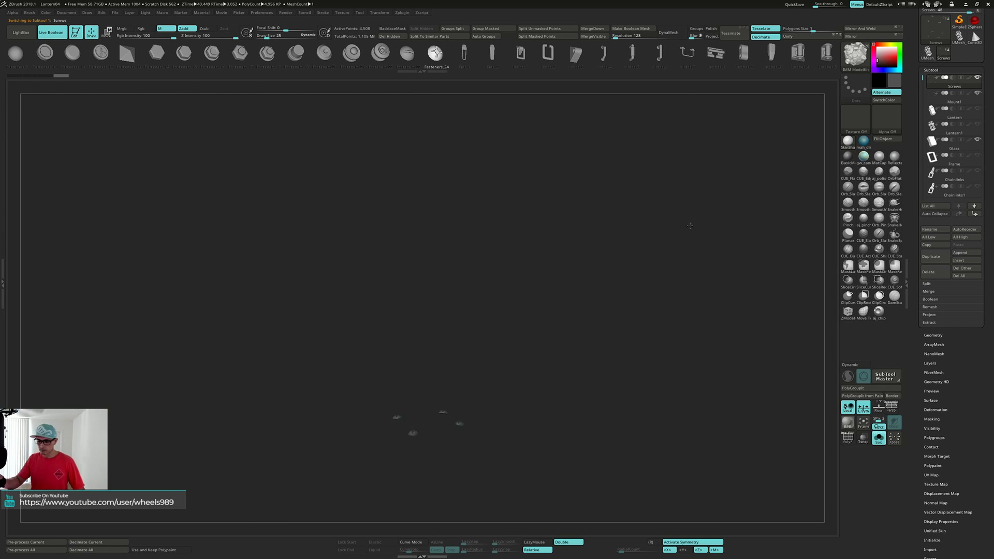
left_click_drag(668, 309, 651, 228, "alt")
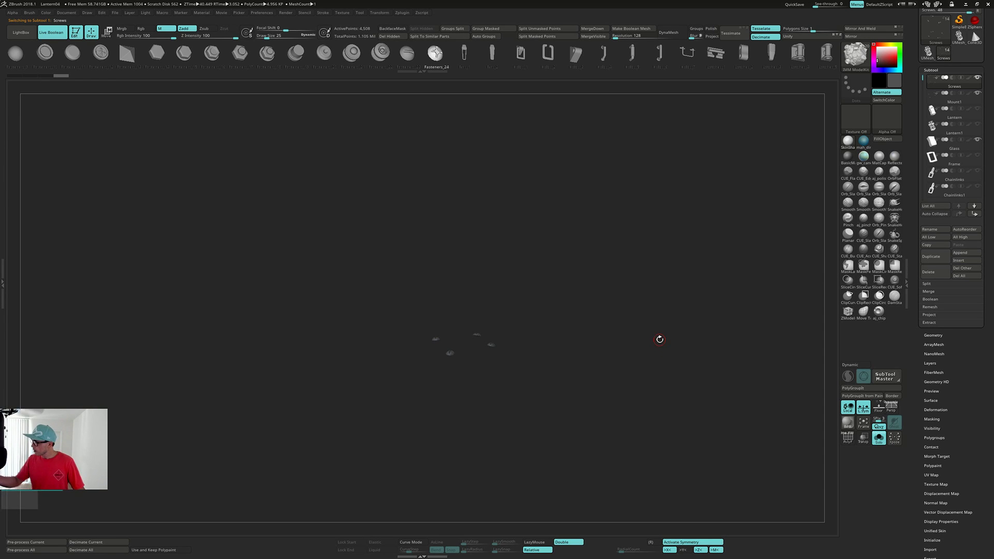
Delete the redundant Mount1 subtool, select Screws and leave the isolated view.
left_click(954, 98)
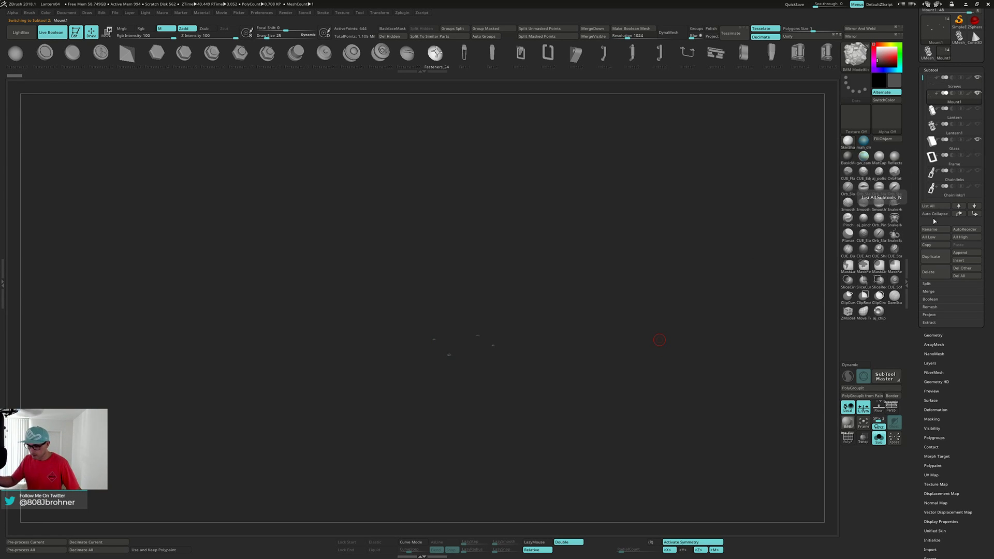
left_click(927, 273)
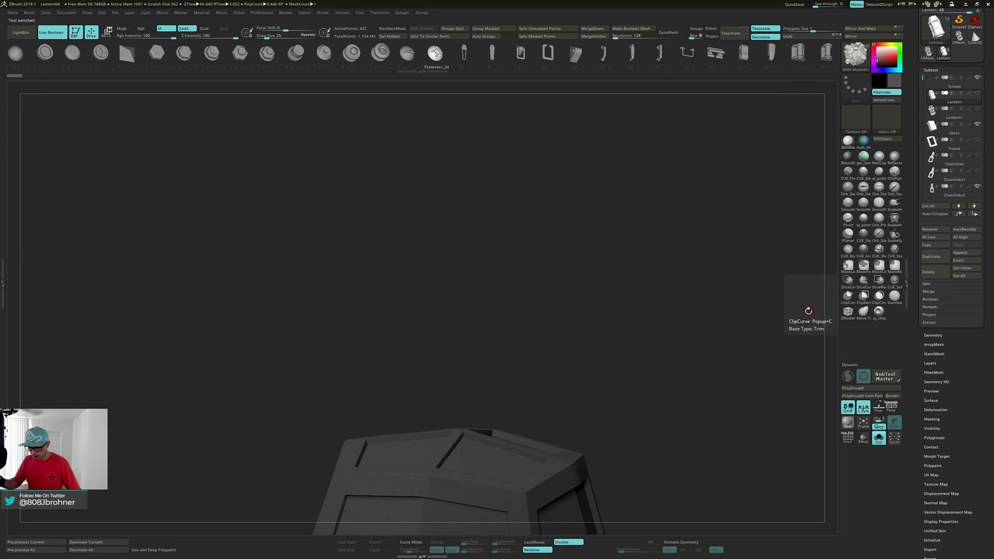
left_click(809, 317)
left_click_drag(718, 358, 691, 383)
left_click(952, 84)
left_click_drag(784, 207, 706, 246)
key("alt+s")
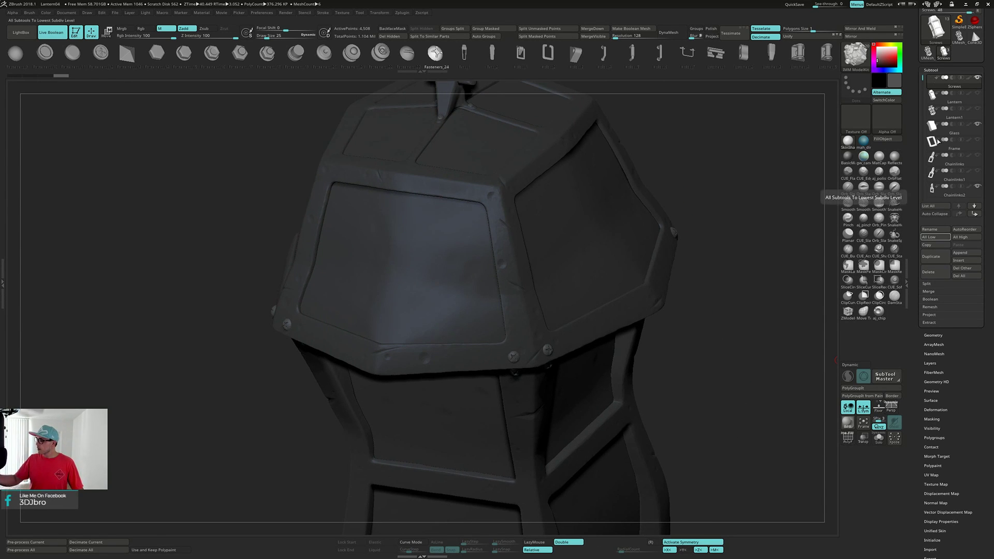
Set the FBX export to selected subtools only and turn on polypaint for the Screws subtool.
mouse_move(932, 93)
scroll(932, 93, "up", 10)
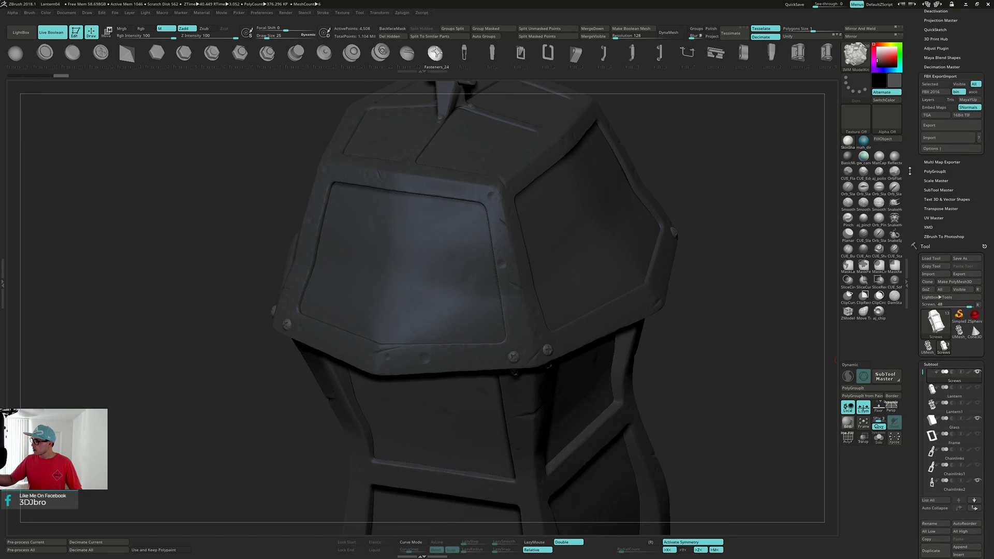
left_click(936, 79)
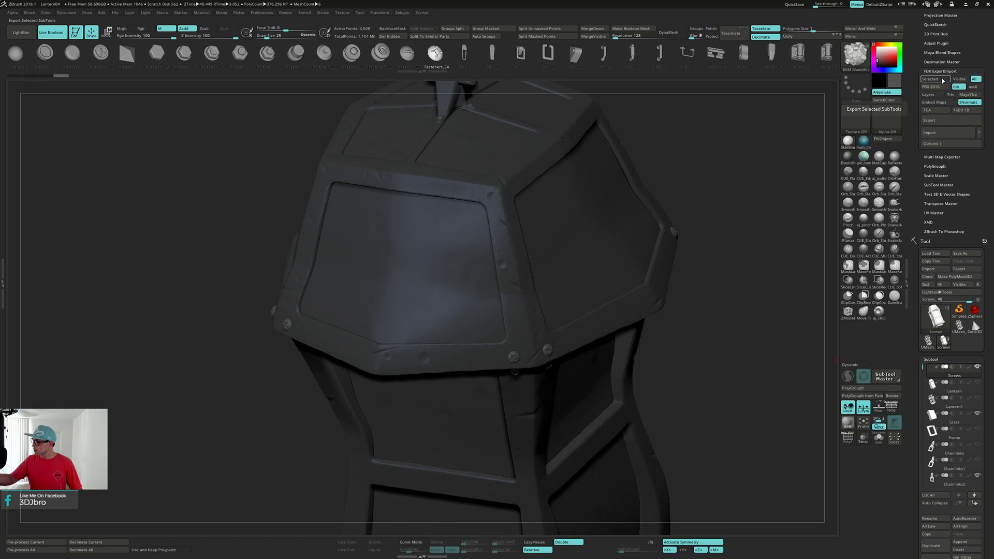
mouse_move(971, 375)
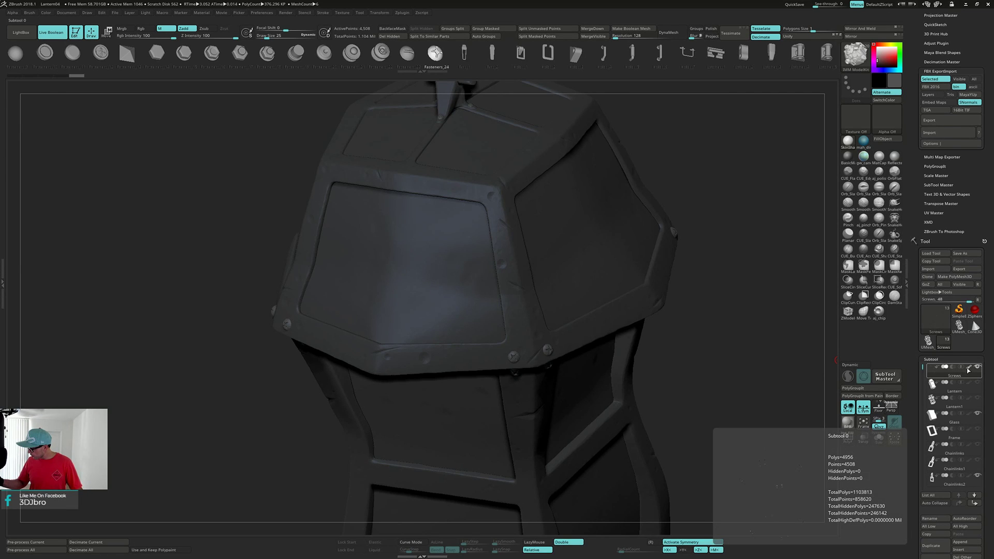
left_click(969, 370)
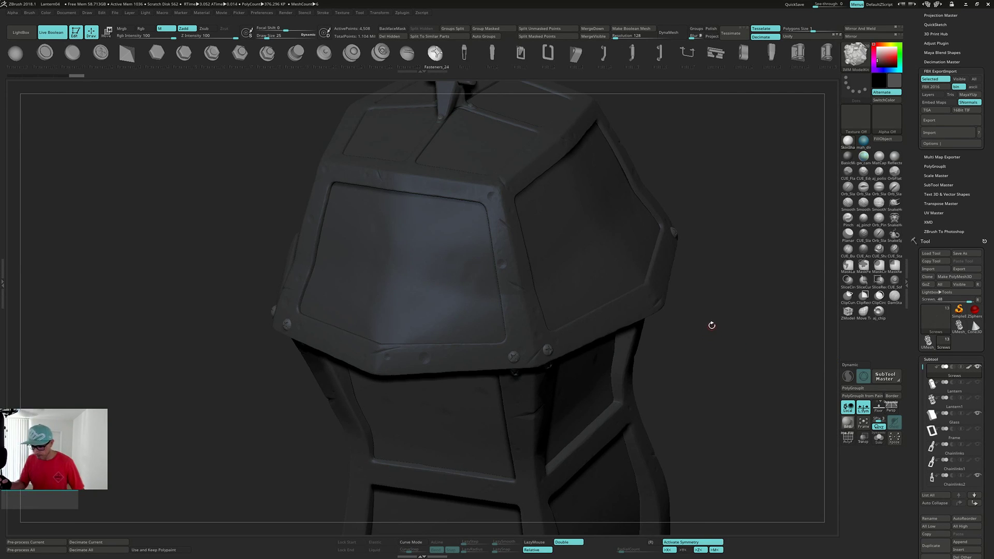
Isolate the Screws subtool and export it as an FBX file named Screws into the Blender_Projects Lantern folder.
key("alt+s")
left_click_drag(716, 324, 716, 254)
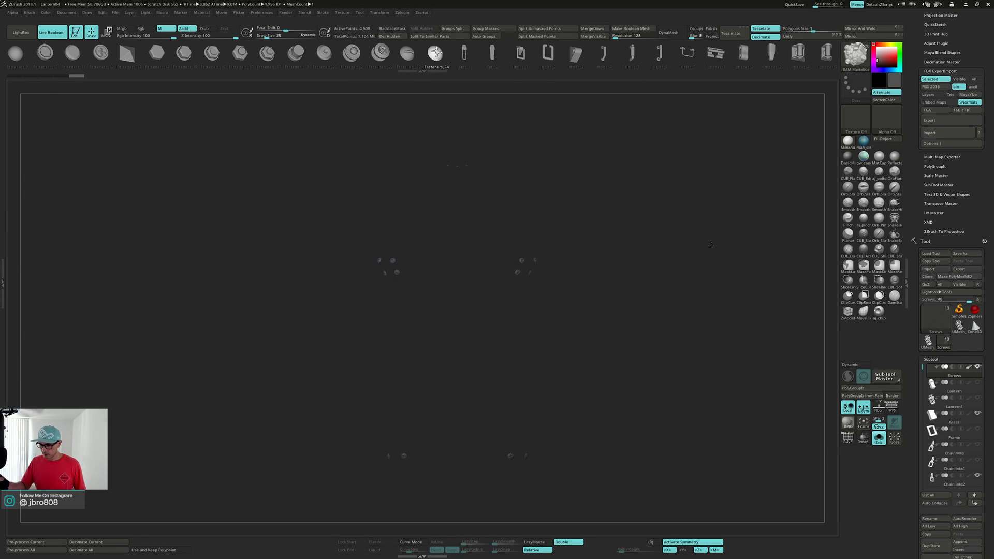
left_click(951, 120)
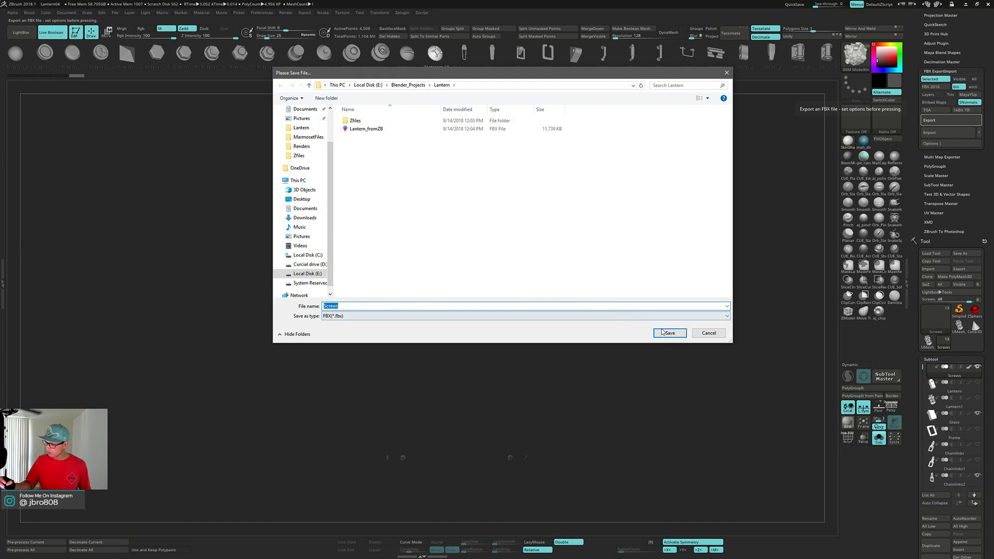
left_click(669, 334)
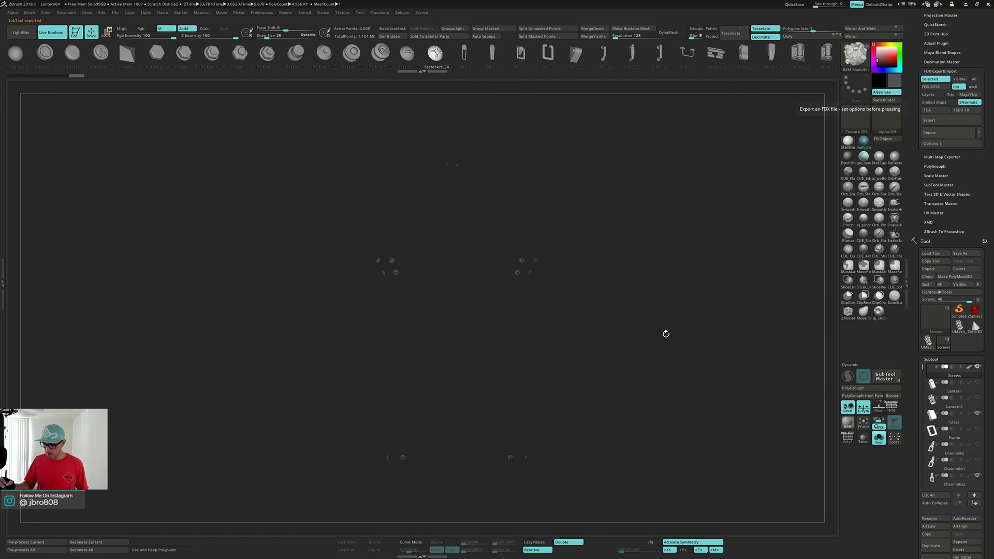
Switch to Blender and import Screws.fbx from the Lantern project folder into the scene.
key("alt+Tab")
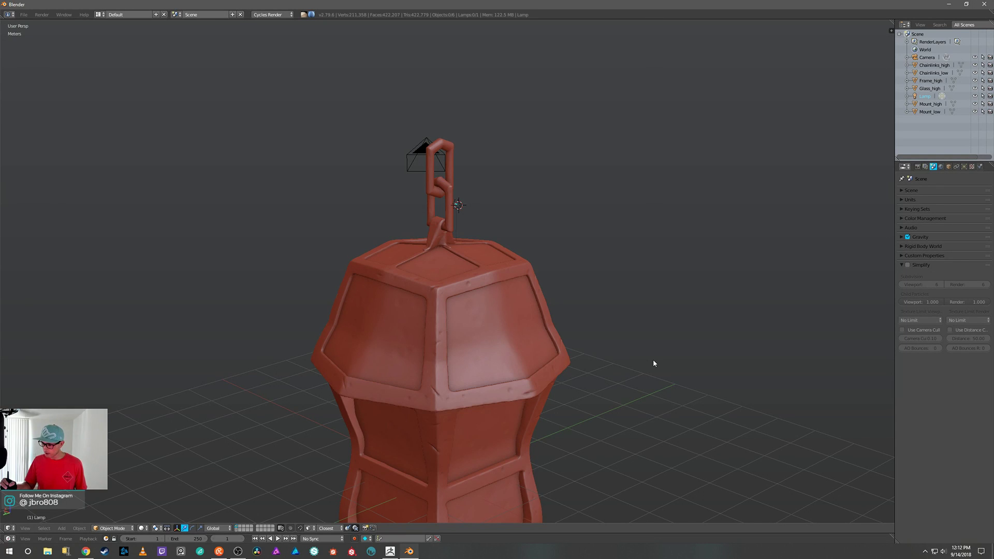
middle_click_drag(653, 348, 632, 348)
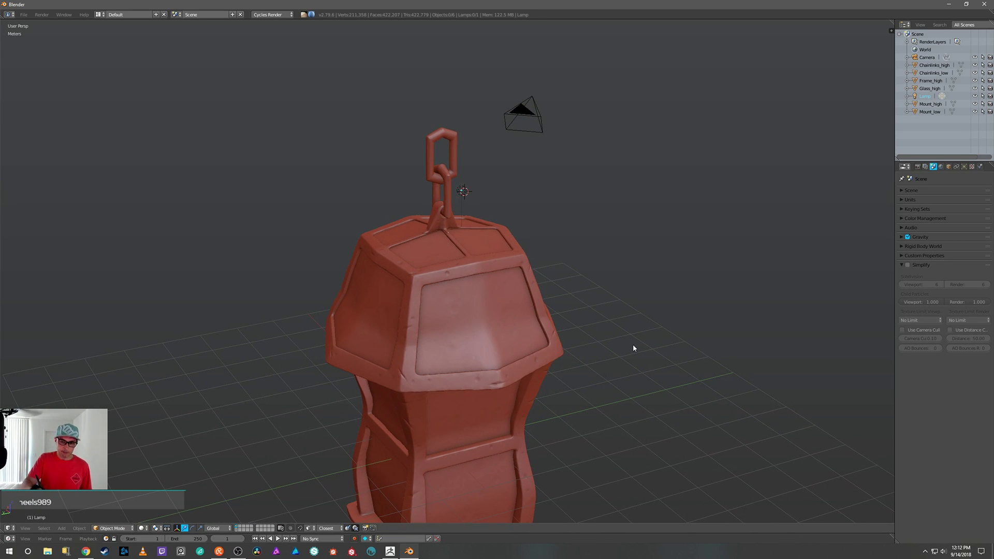
left_click(23, 15)
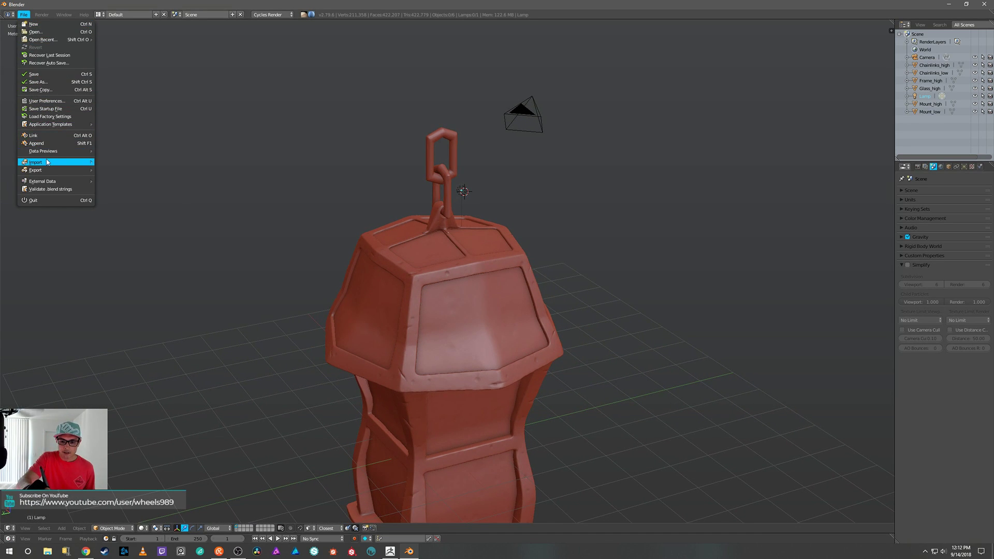
mouse_move(49, 163)
left_click(125, 186)
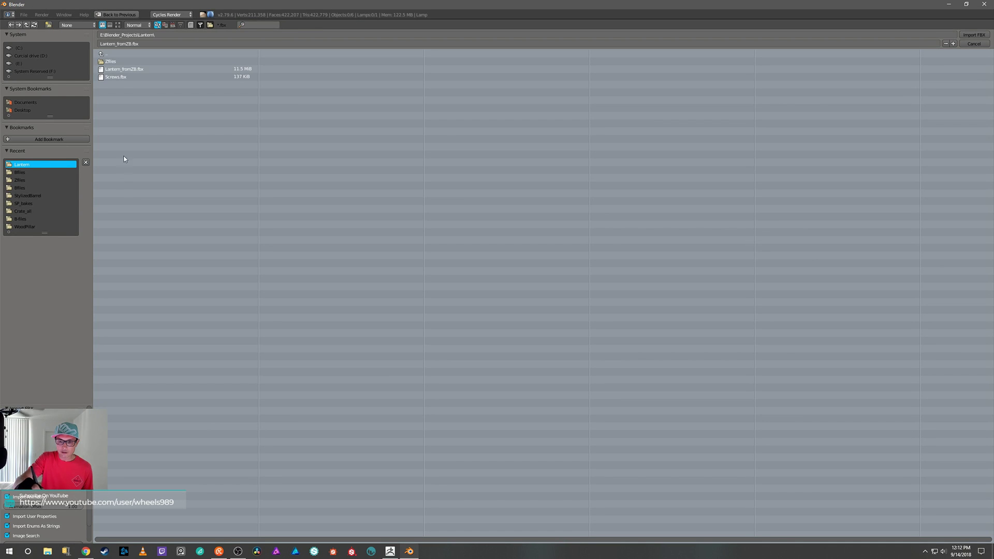
double_click(129, 77)
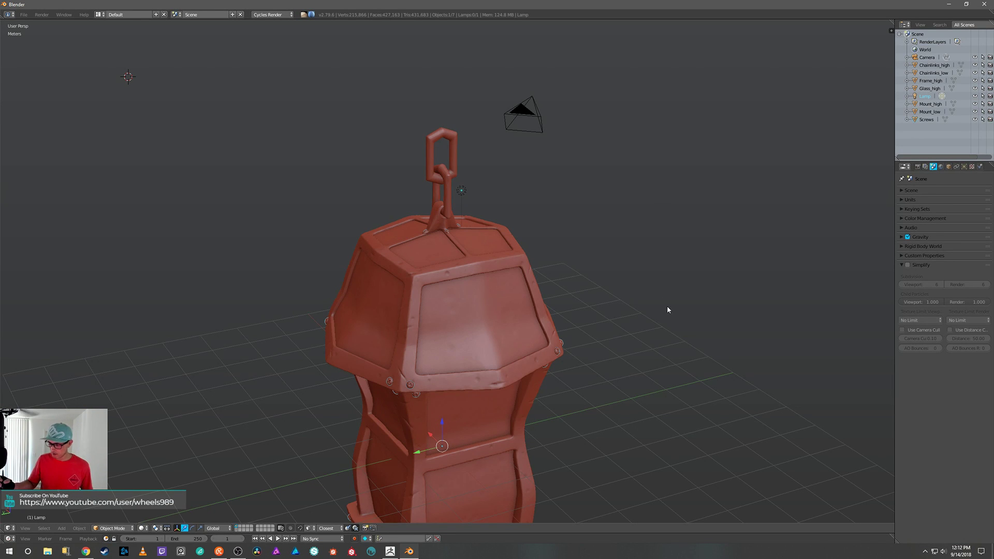
Change the viewport matcap from the red clay material to the glossy dark grey one and deselect all objects.
mouse_move(667, 306)
middle_mouse_down()
mouse_move(682, 301)
mouse_move(661, 311)
mouse_move(669, 307)
mouse_move(648, 291)
mouse_move(641, 324)
mouse_move(657, 306)
middle_mouse_up()
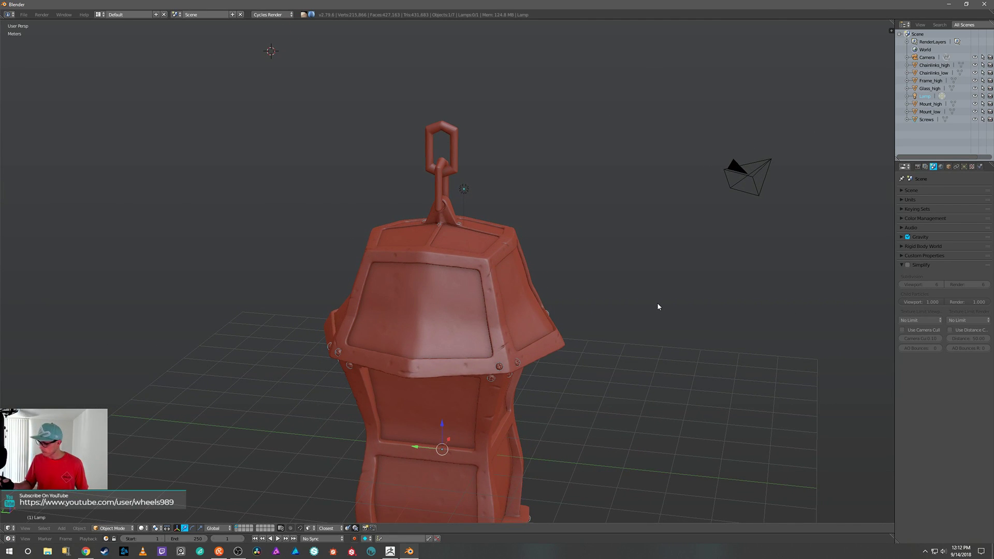
key("b")
key("Escape")
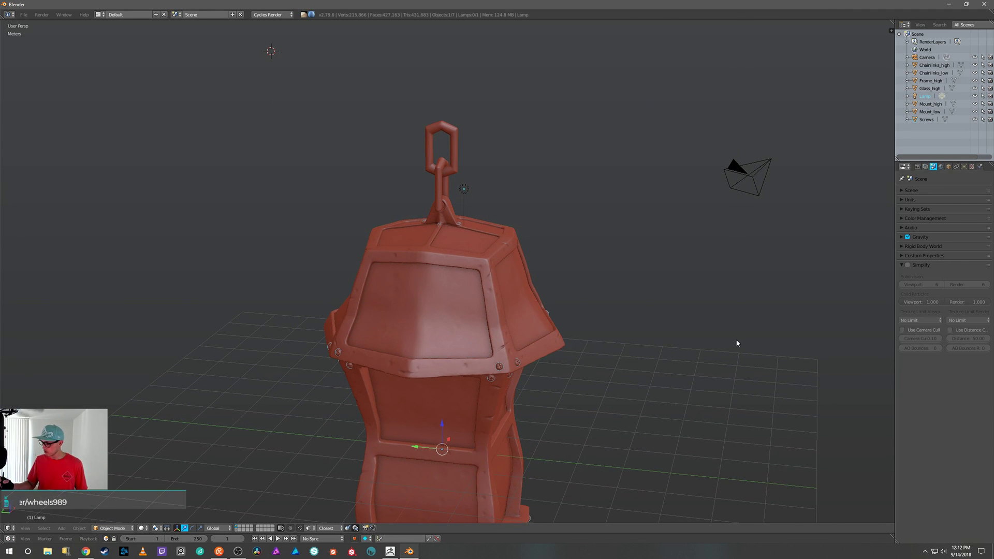
key("n")
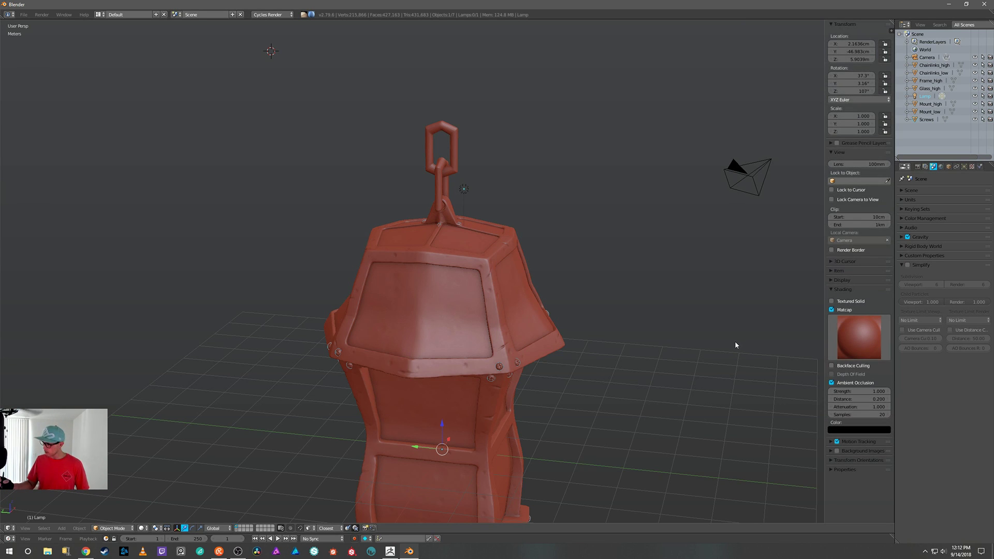
left_click(862, 346)
left_click(768, 378)
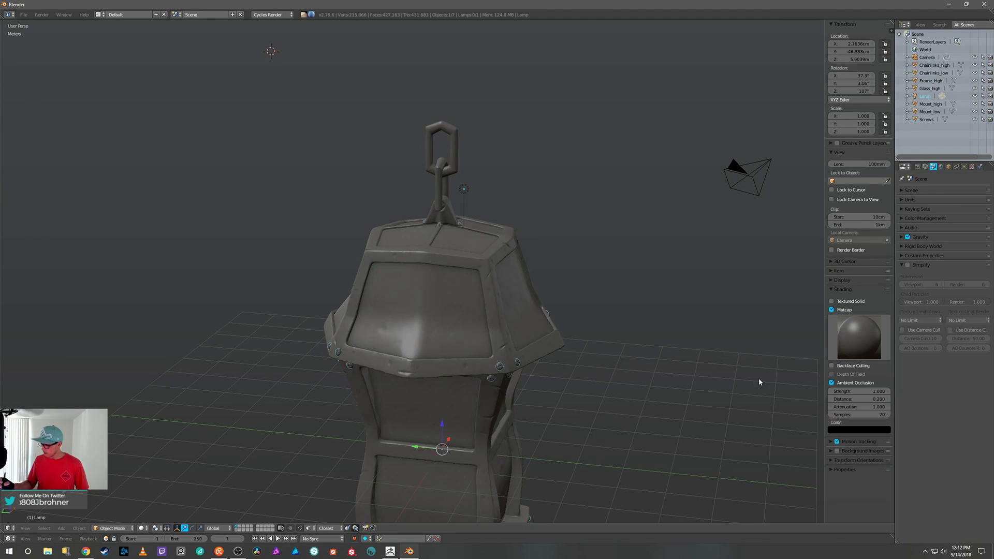
key("a")
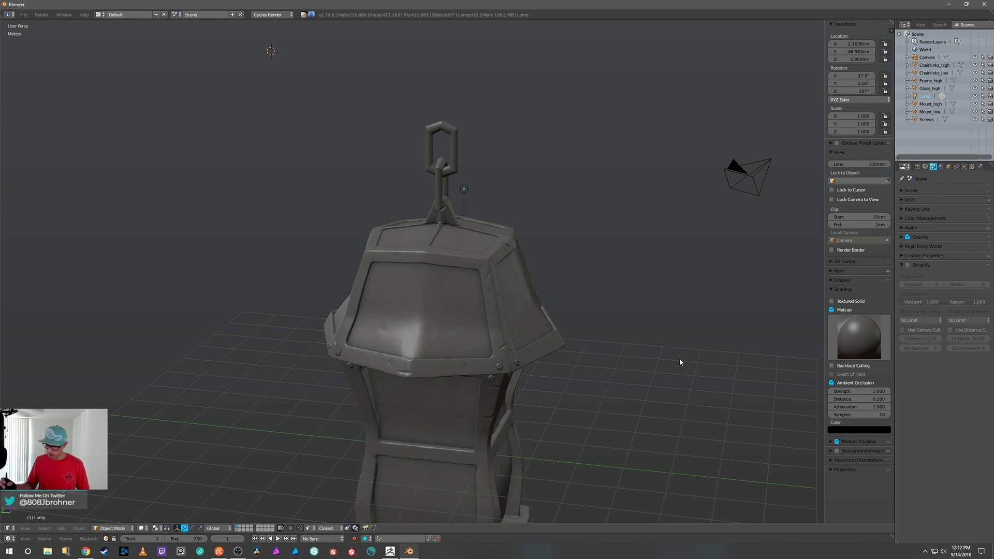
Hide the grid floor in the viewport's display settings.
middle_click_drag(667, 290, 655, 262)
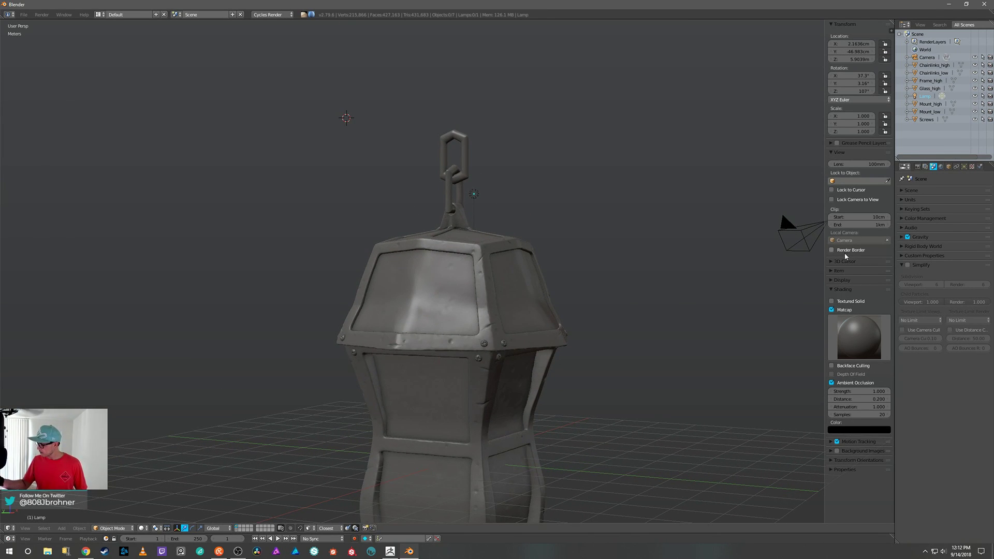
left_click(831, 280)
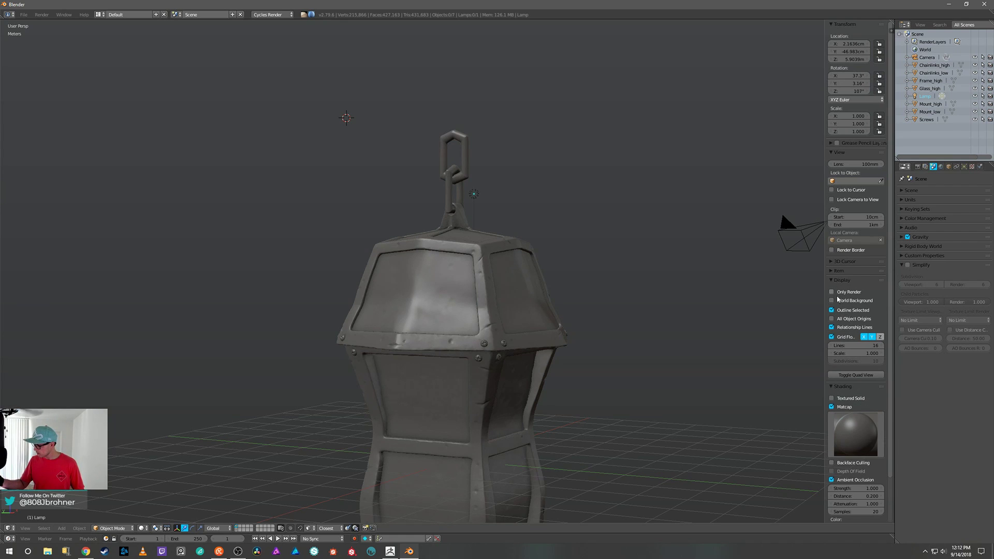
left_click(832, 336)
middle_click_drag(686, 384, 692, 395)
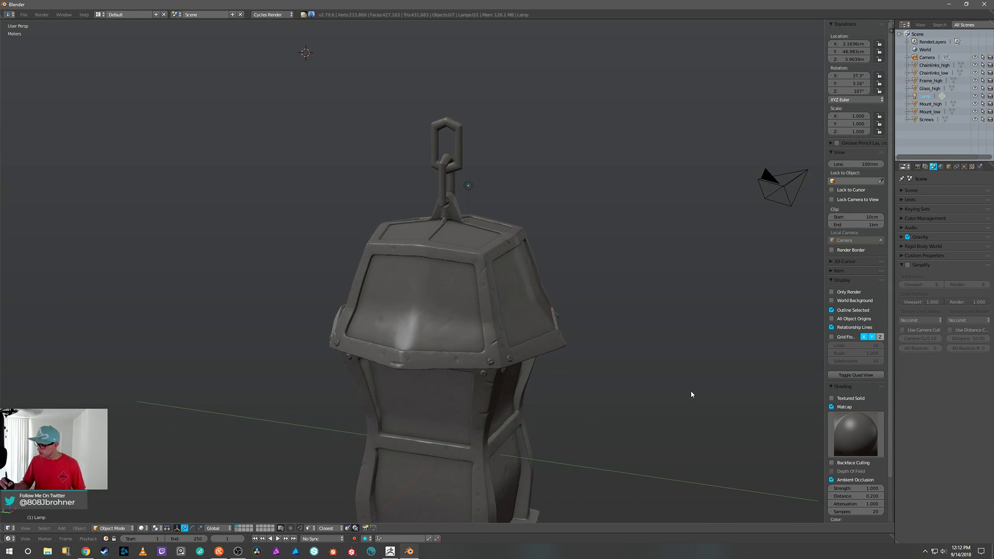
left_click(831, 327)
Examine the assembled lantern from several sides, checking the frame, glass panels, screws and chain.
middle_click_drag(660, 373, 692, 291)
scroll(668, 381, "down", 2)
scroll(718, 305, "up", 2)
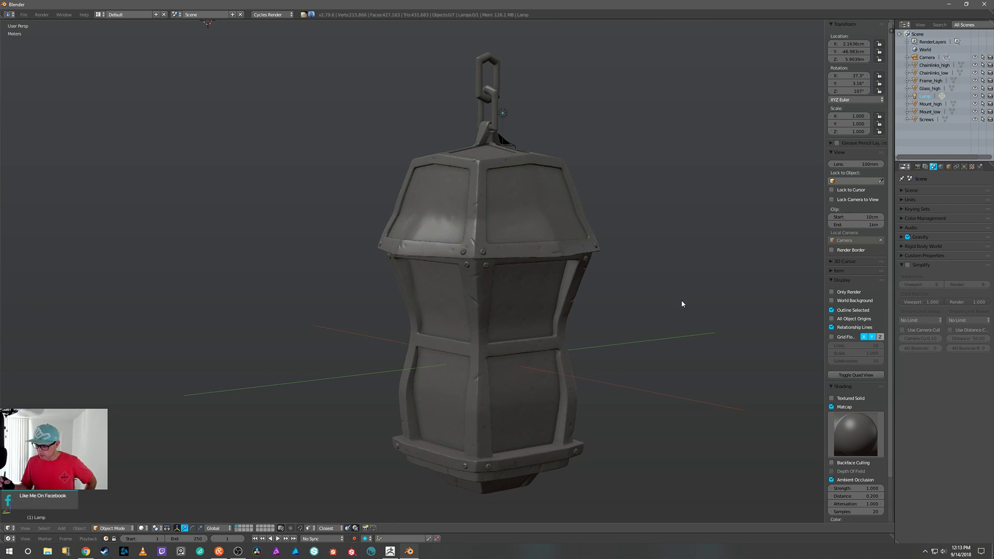
middle_click_drag(682, 304, 664, 326)
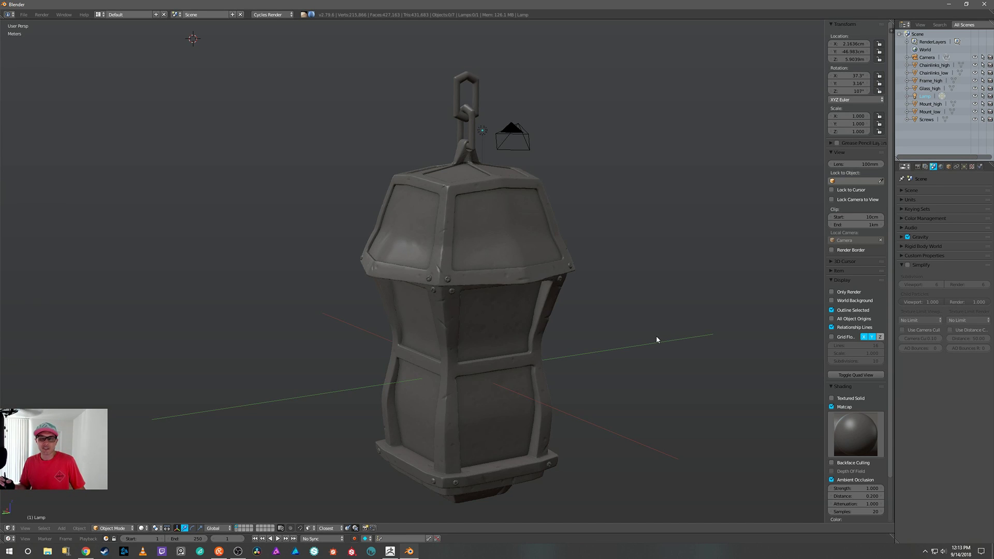
middle_click_drag(657, 336, 635, 341)
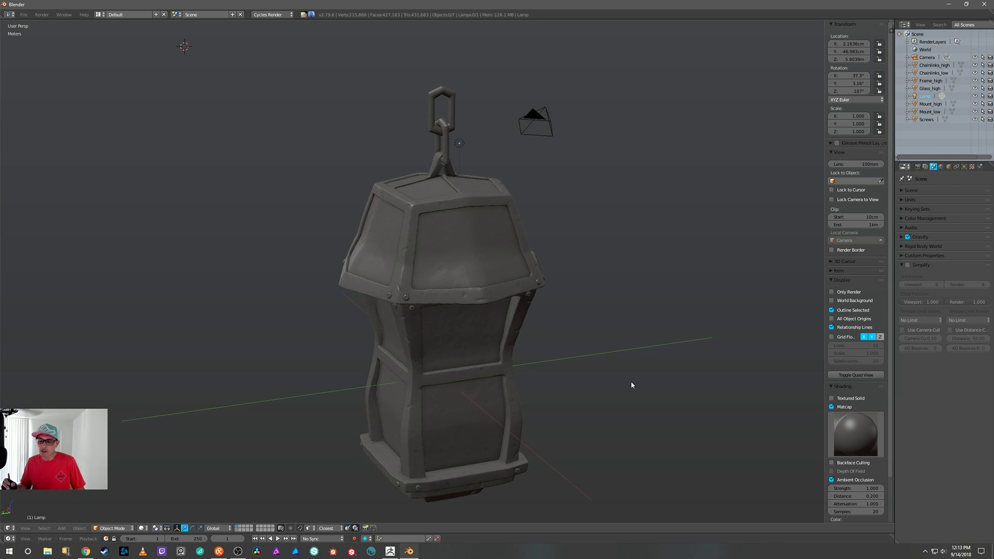
mouse_move(631, 383)
middle_mouse_down()
mouse_move(646, 370)
mouse_move(625, 373)
mouse_move(636, 372)
middle_mouse_up()
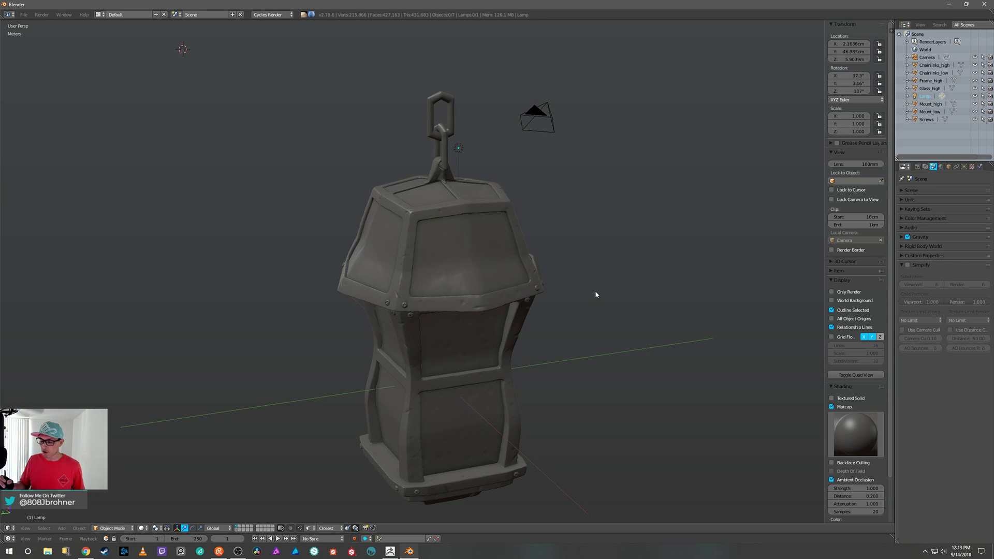
middle_click_drag(594, 290, 607, 309)
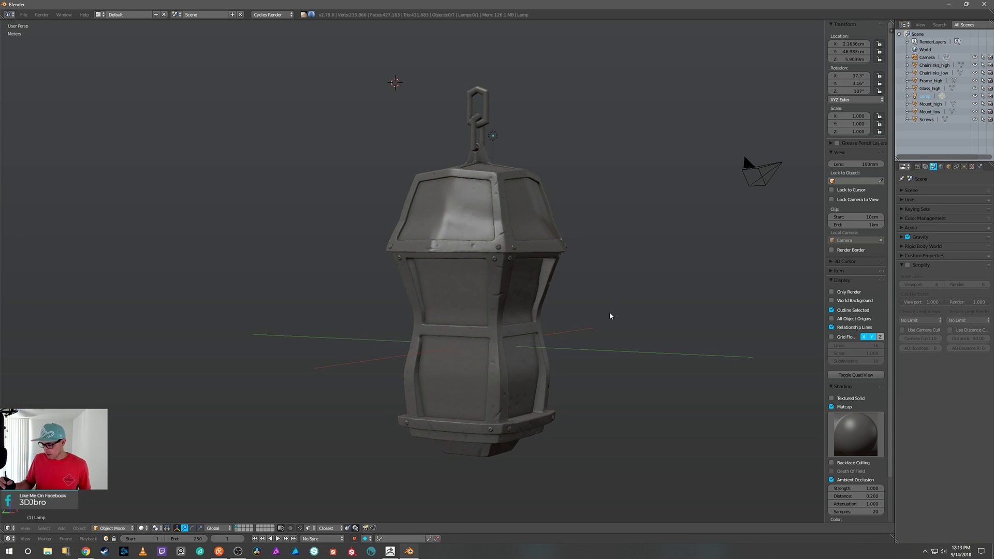
middle_click_drag(614, 311, 571, 302, "shift")
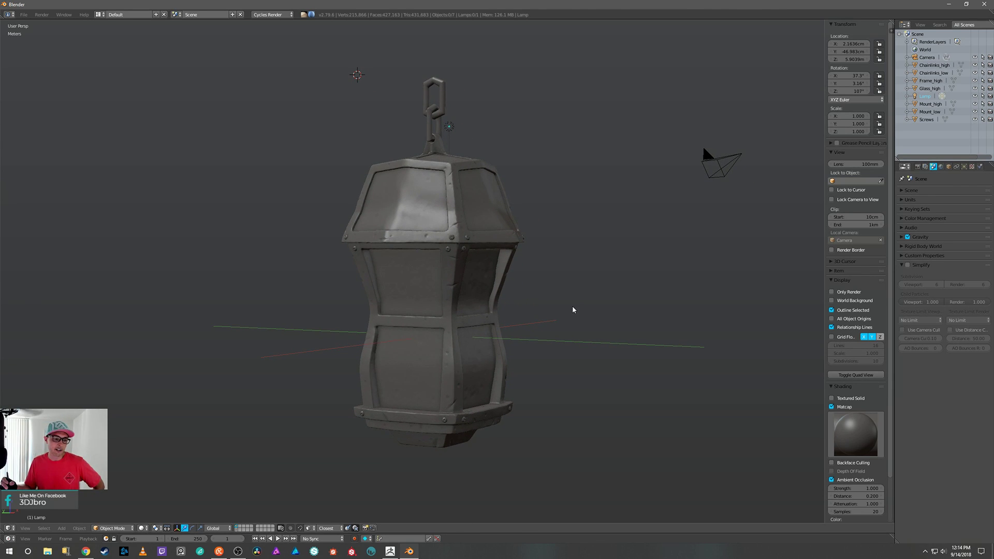
middle_click_drag(575, 310, 600, 298)
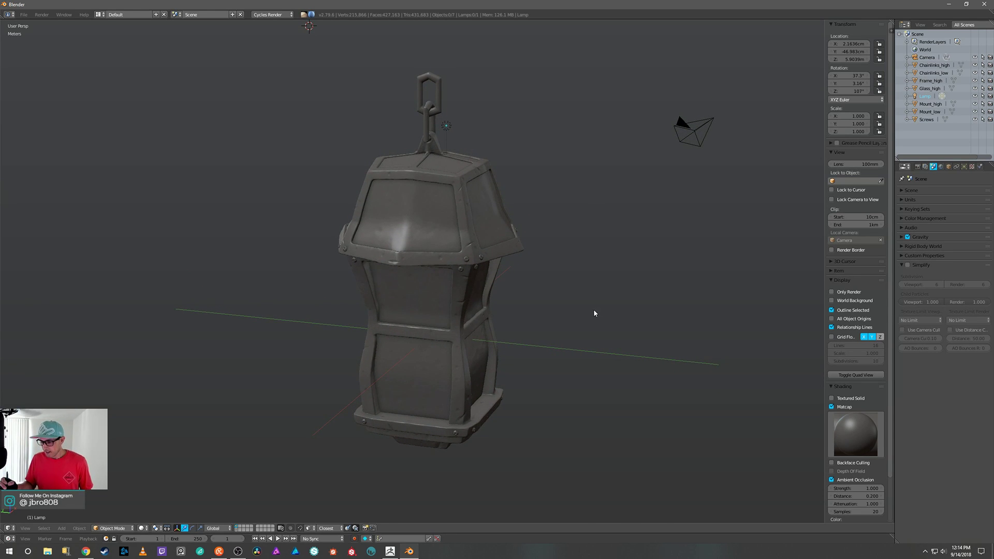
mouse_move(590, 309)
middle_mouse_down()
mouse_move(585, 329)
mouse_move(588, 311)
middle_mouse_up()
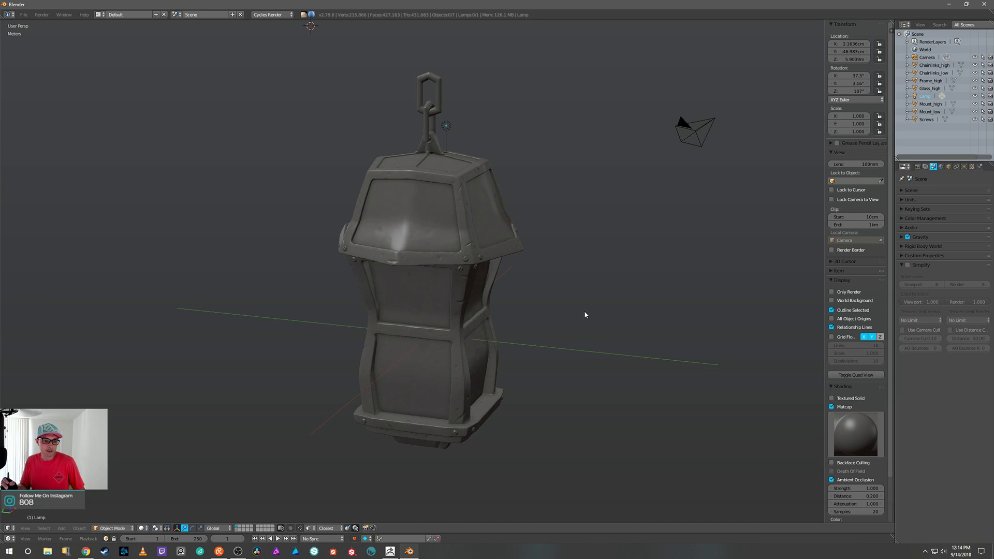
mouse_move(585, 313)
middle_mouse_down()
mouse_move(602, 309)
mouse_move(586, 335)
mouse_move(587, 309)
middle_mouse_up()
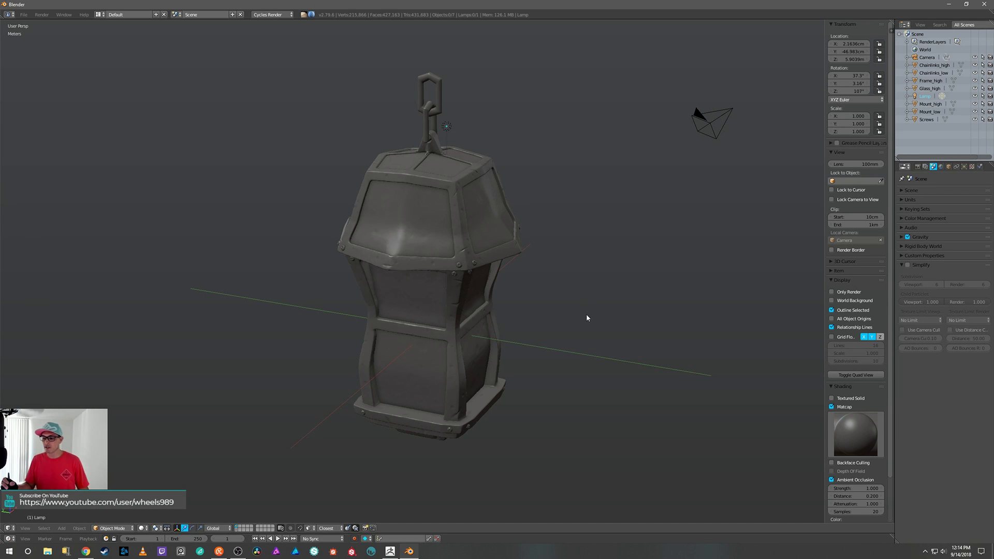
middle_click_drag(587, 326, 601, 310)
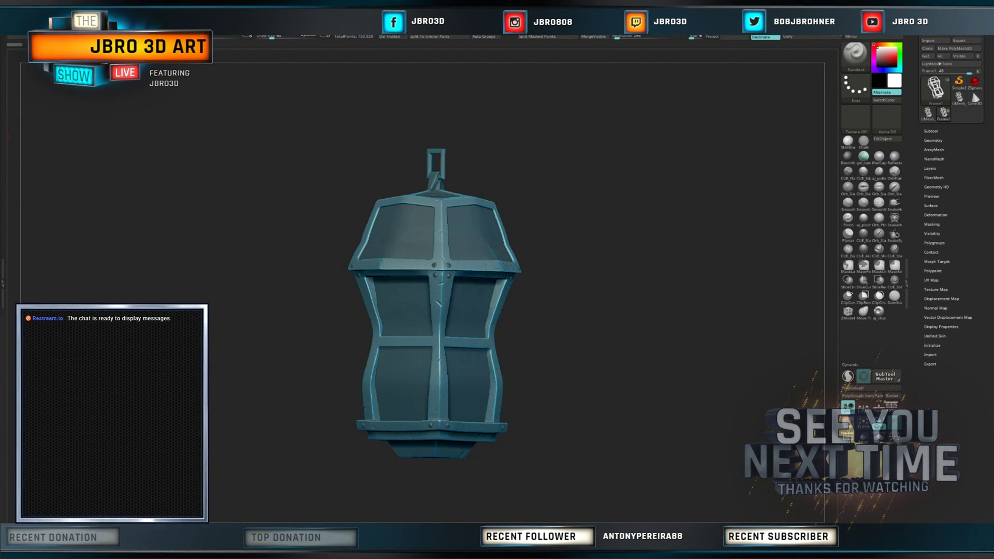
Switch to ZBrush and render the lantern with Best Preview Render.
left_click(847, 422)
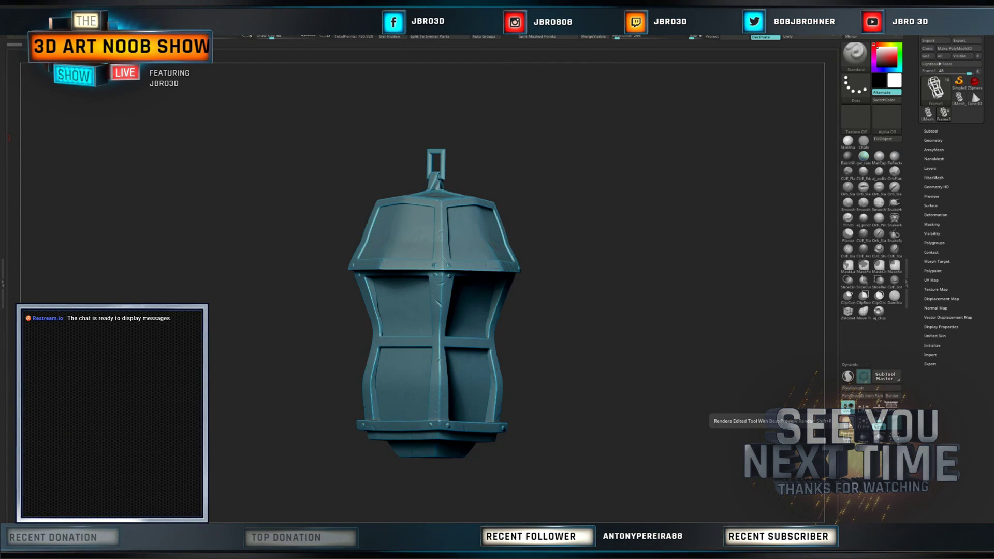